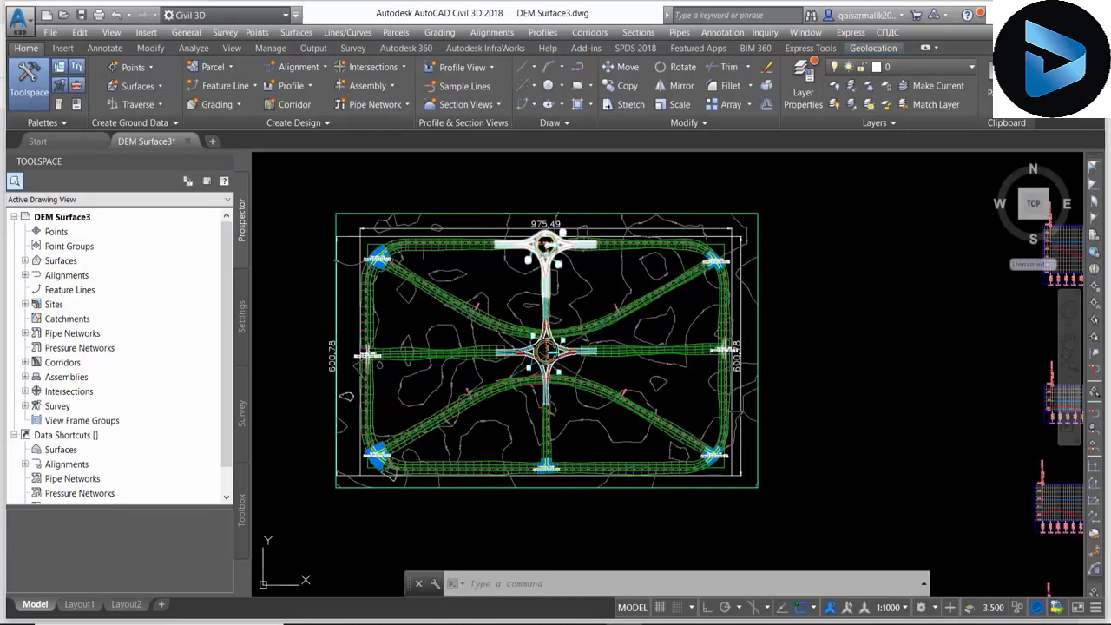
- Inspect the DEM surface and its contour labels, and review the Create Surface from DEM option
{"action": "left_click", "coordinate": [429, 327]}
{"action": "left_click", "coordinate": [442, 328]}
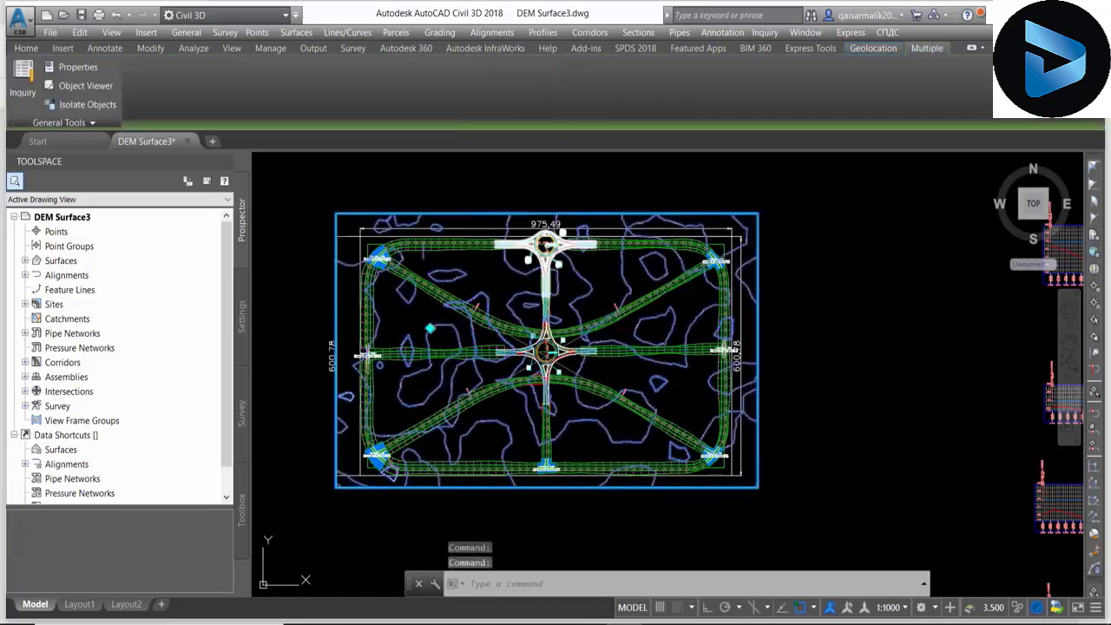
{"action": "key", "text": "Escape"}
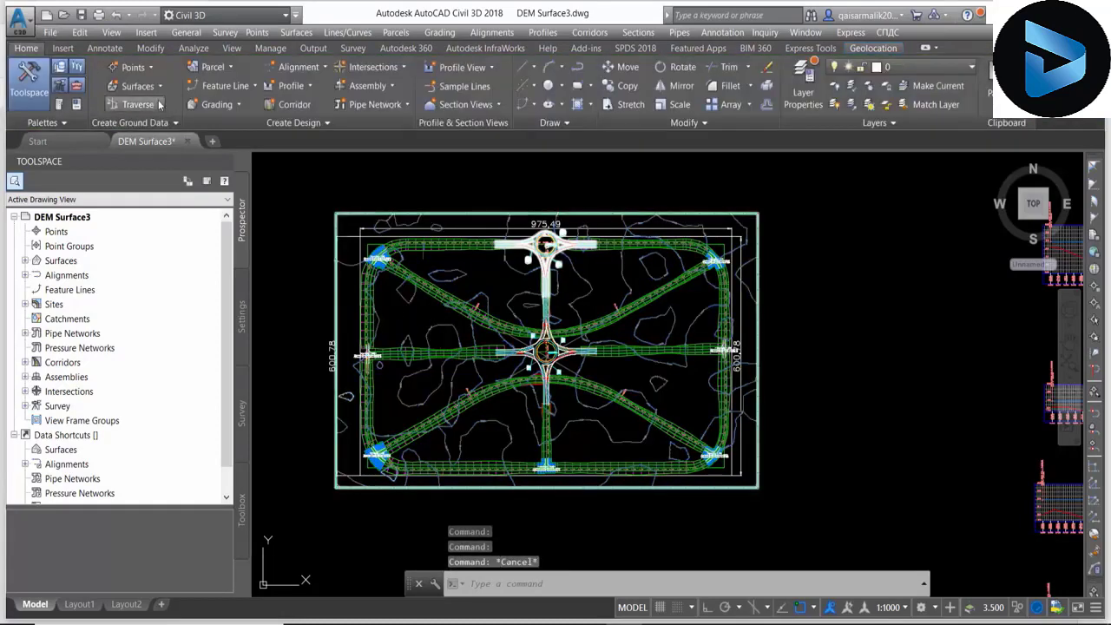
{"action": "left_click", "coordinate": [160, 86]}
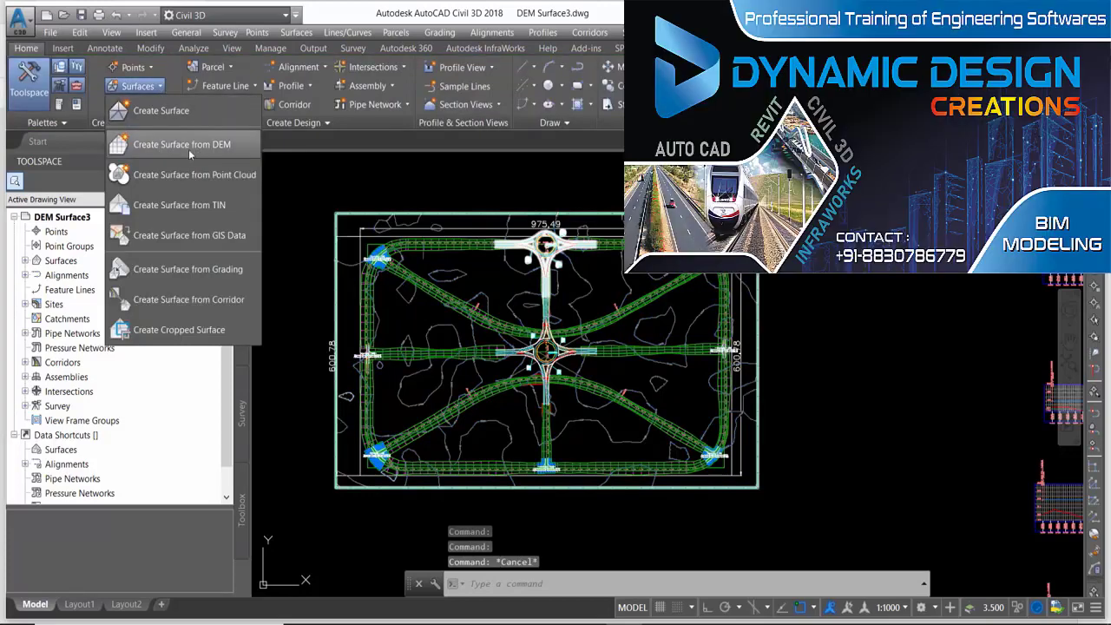
{"action": "mouse_move", "coordinate": [182, 144]}
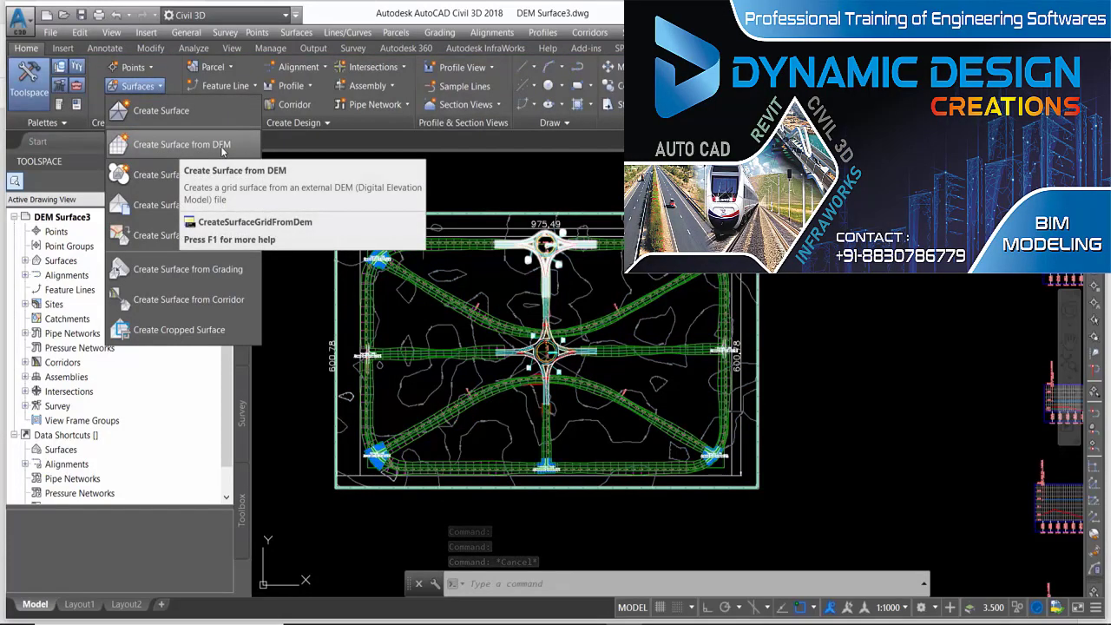
{"action": "left_click", "coordinate": [187, 144]}
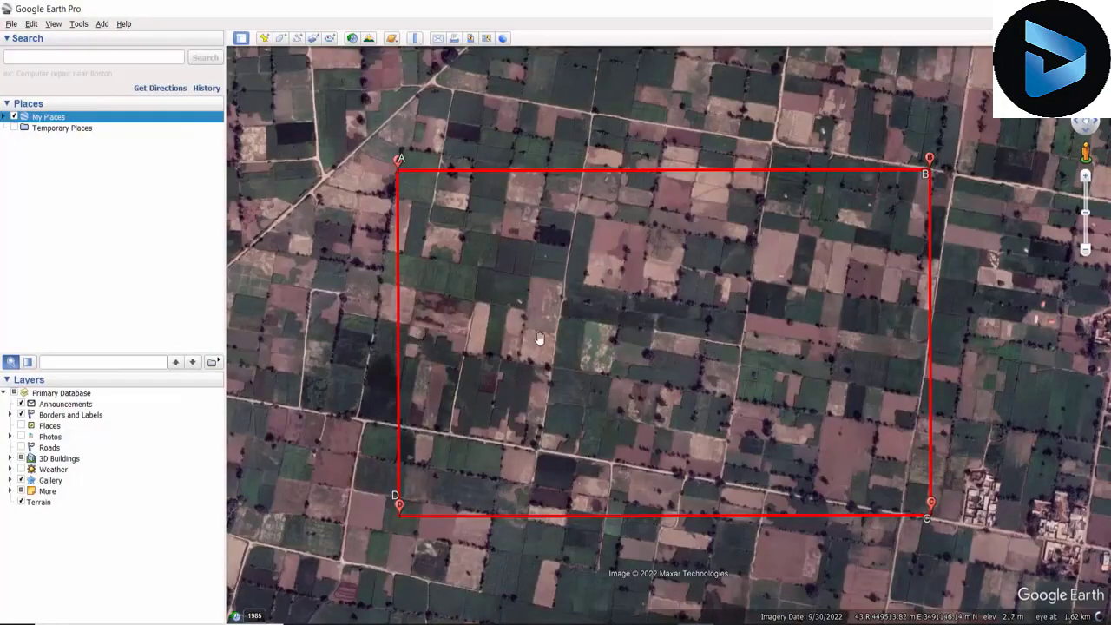
- Zoom out in Google Earth Pro to view the red A–D site boundary from higher up
{"action": "scroll", "coordinate": [538, 338], "scroll_direction": "down", "scroll_amount": 5}
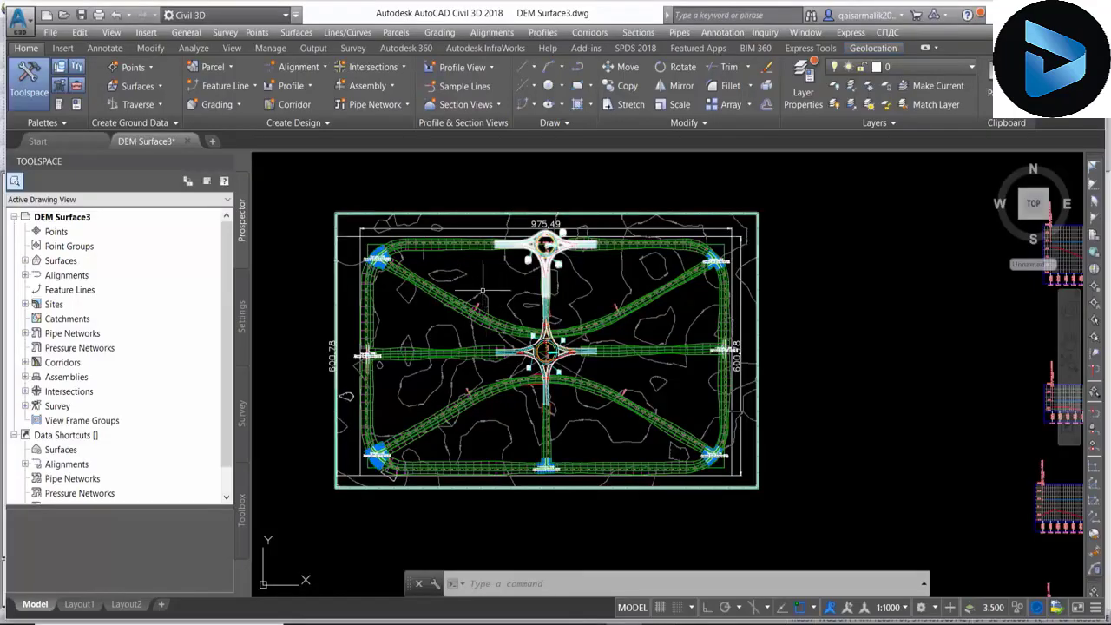
- Zoom and pan around the DEM Surface3 road network and its profile and section sheets
{"action": "scroll", "coordinate": [590, 339], "scroll_direction": "up", "scroll_amount": 2}
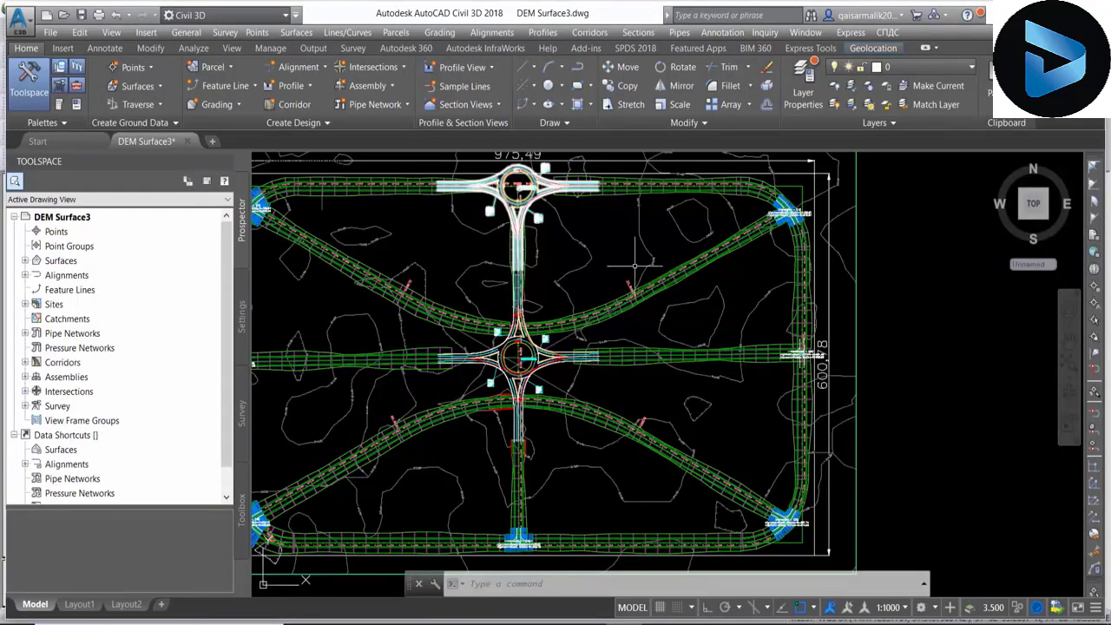
{"action": "scroll", "coordinate": [535, 282], "scroll_direction": "down", "scroll_amount": 2}
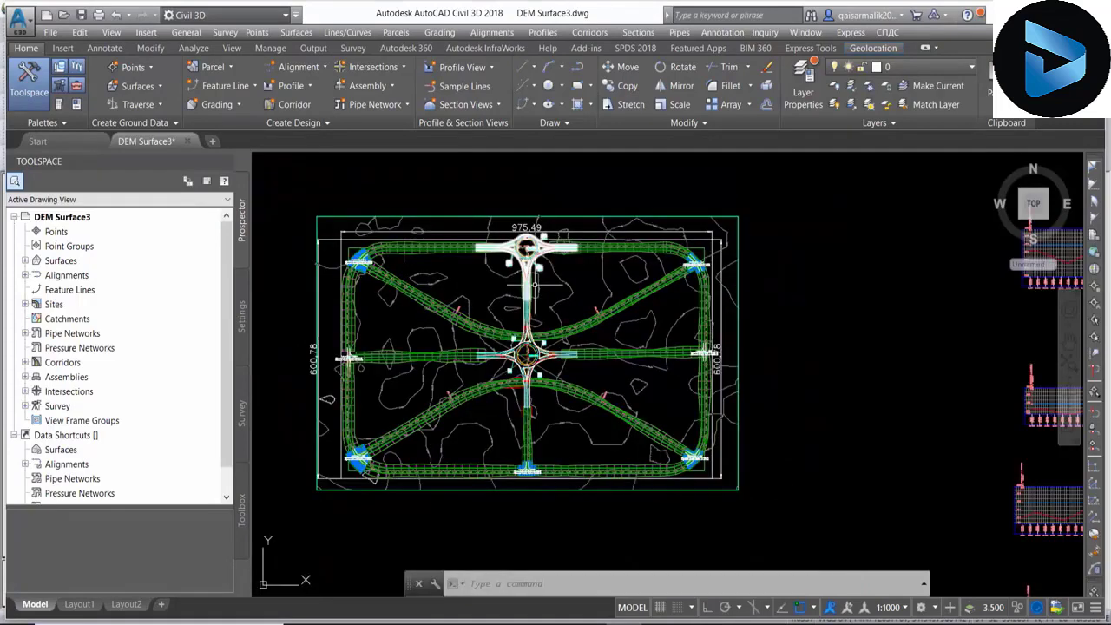
{"action": "mouse_move", "coordinate": [536, 284]}
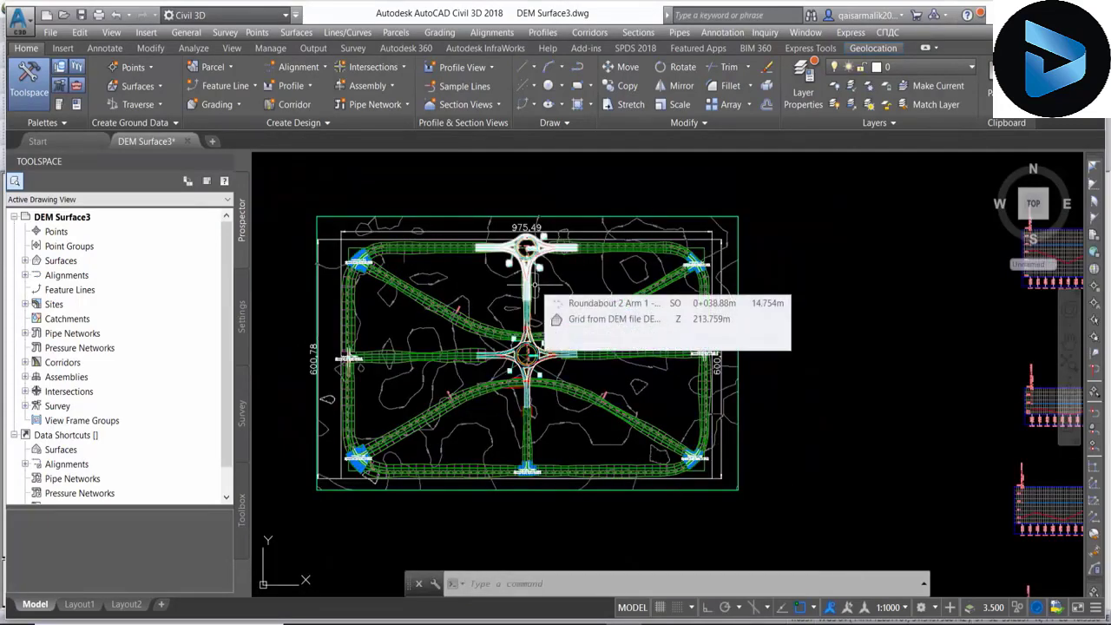
{"action": "scroll", "coordinate": [535, 282], "scroll_direction": "down", "scroll_amount": 2}
{"action": "middle_click_drag", "start_coordinate": [920, 260], "coordinate": [737, 256]}
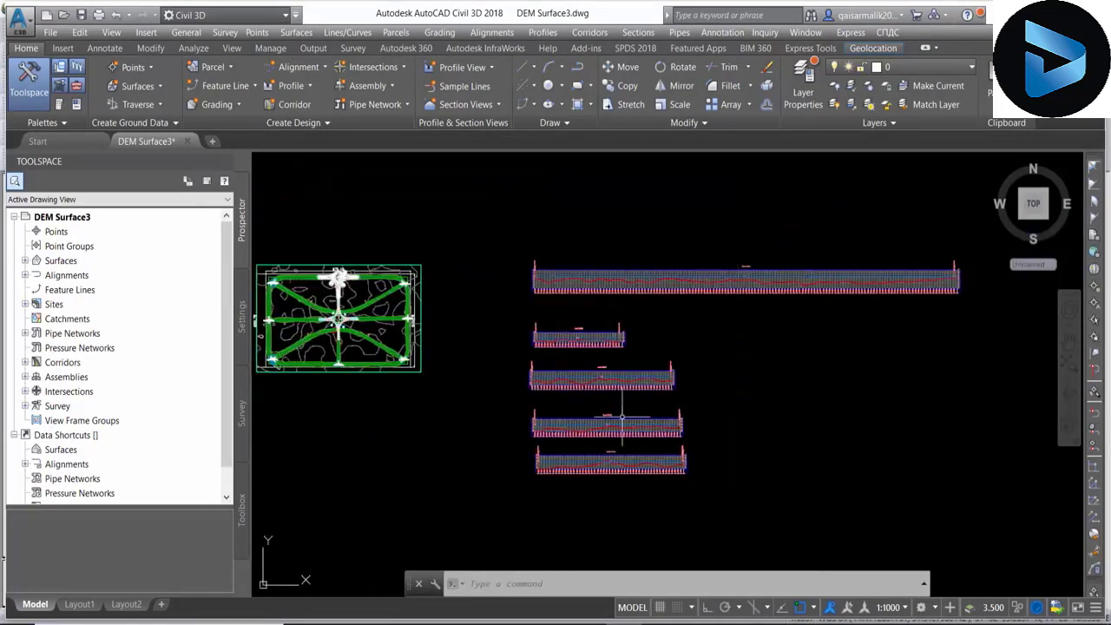
{"action": "middle_click_drag", "start_coordinate": [424, 323], "coordinate": [506, 313]}
{"action": "scroll", "coordinate": [416, 287], "scroll_direction": "up", "scroll_amount": 3}
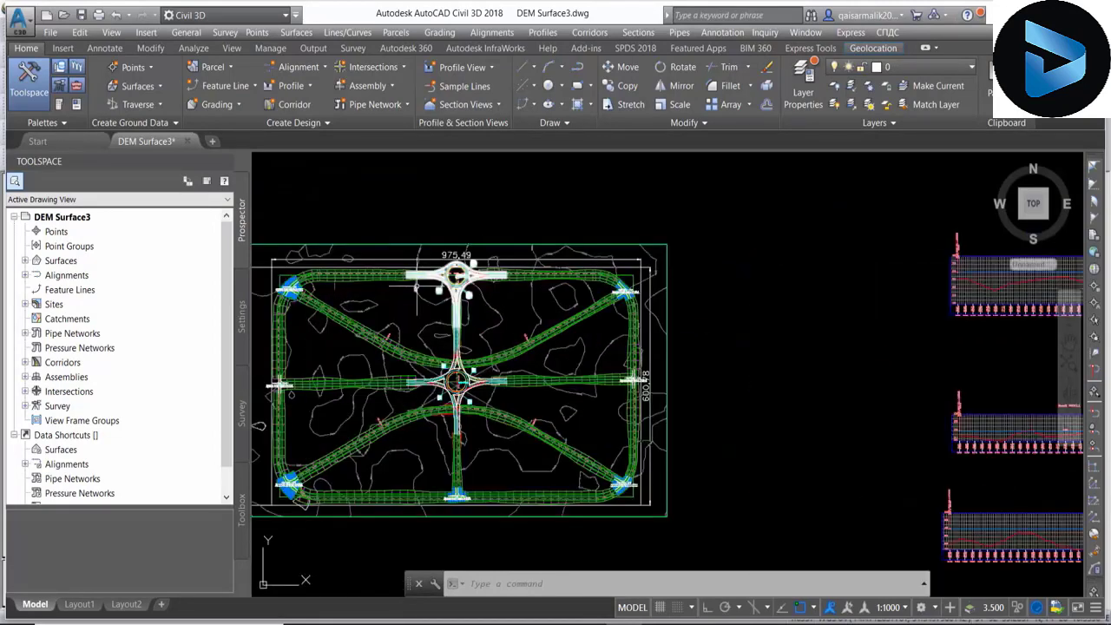
{"action": "middle_click_drag", "start_coordinate": [548, 384], "coordinate": [599, 386]}
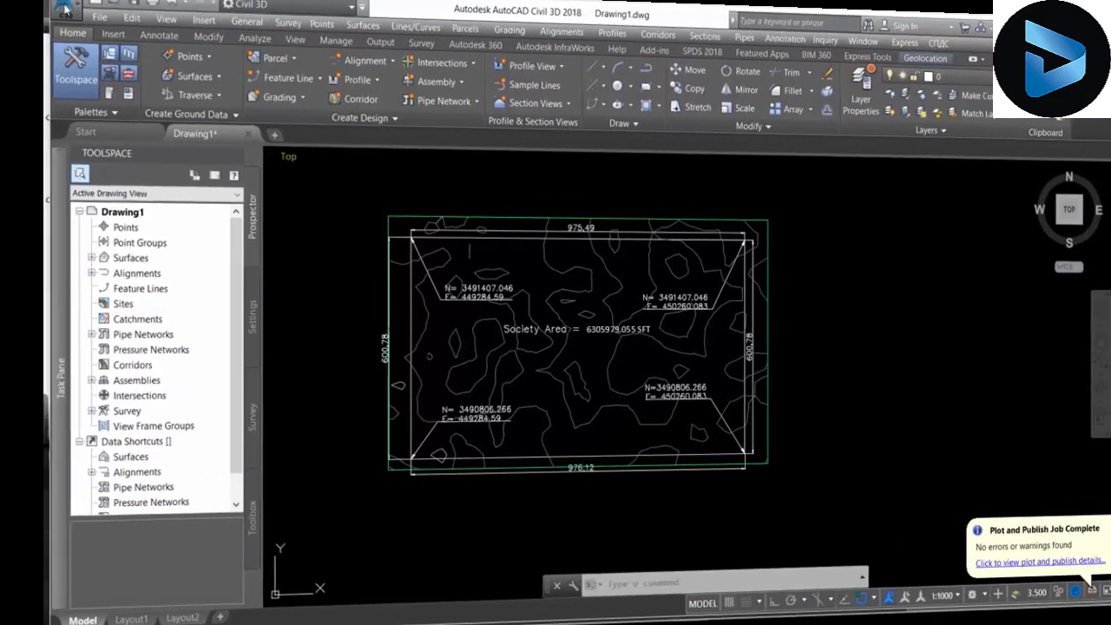
- Open Drawing Settings and set the coordinate-system category to Pakistan
{"action": "left_click", "coordinate": [63, 8]}
{"action": "mouse_move", "coordinate": [51, 371]}
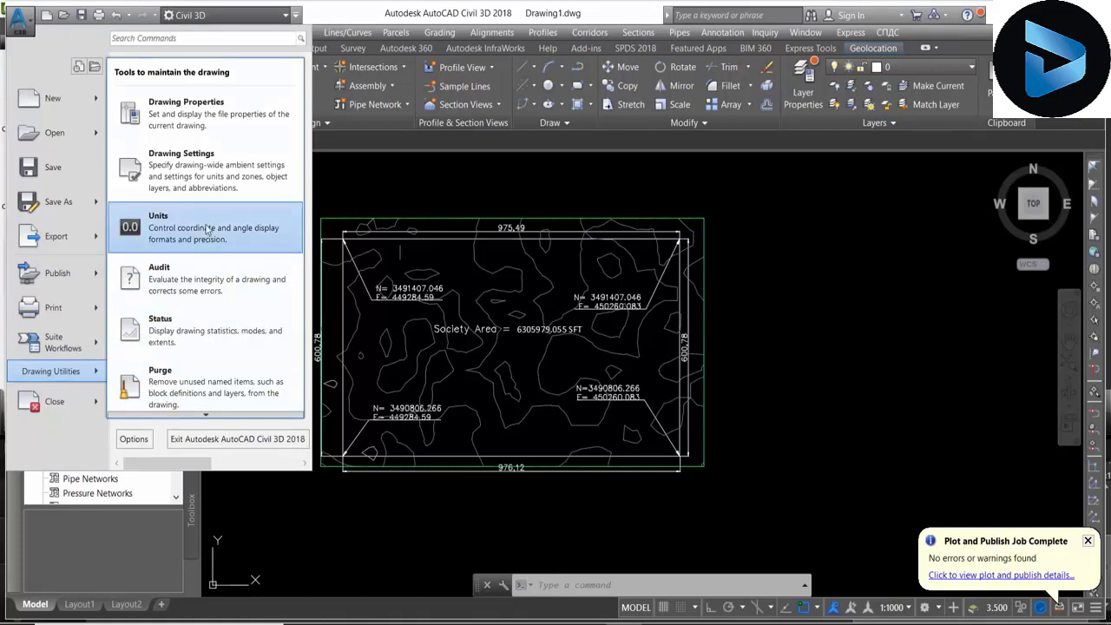
{"action": "left_click", "coordinate": [217, 178]}
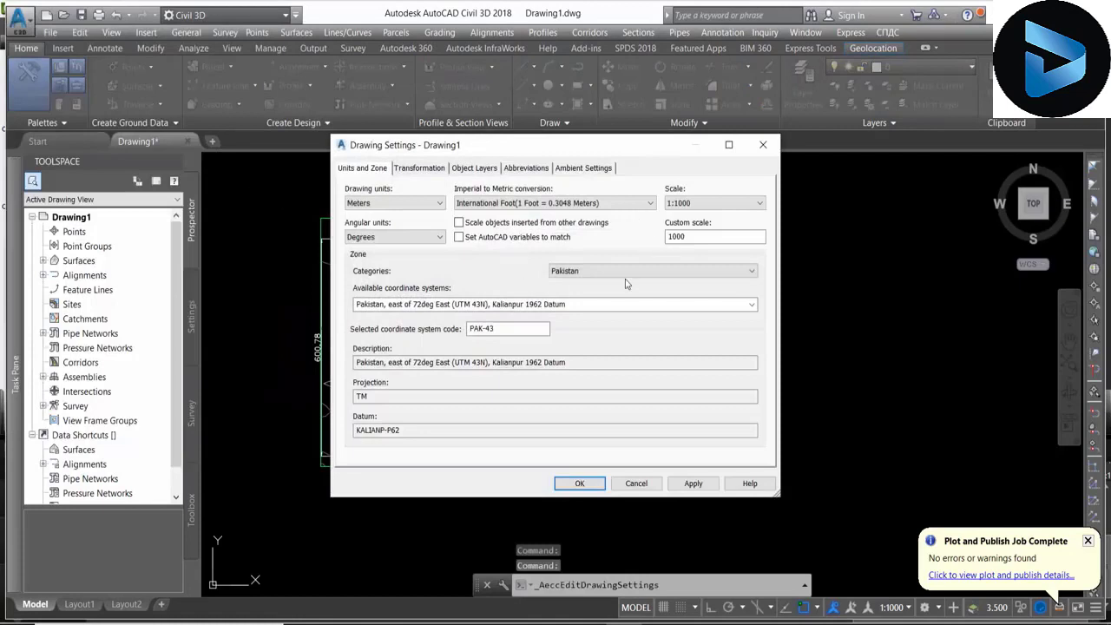
{"action": "left_click", "coordinate": [623, 272]}
{"action": "left_click", "coordinate": [585, 286]}
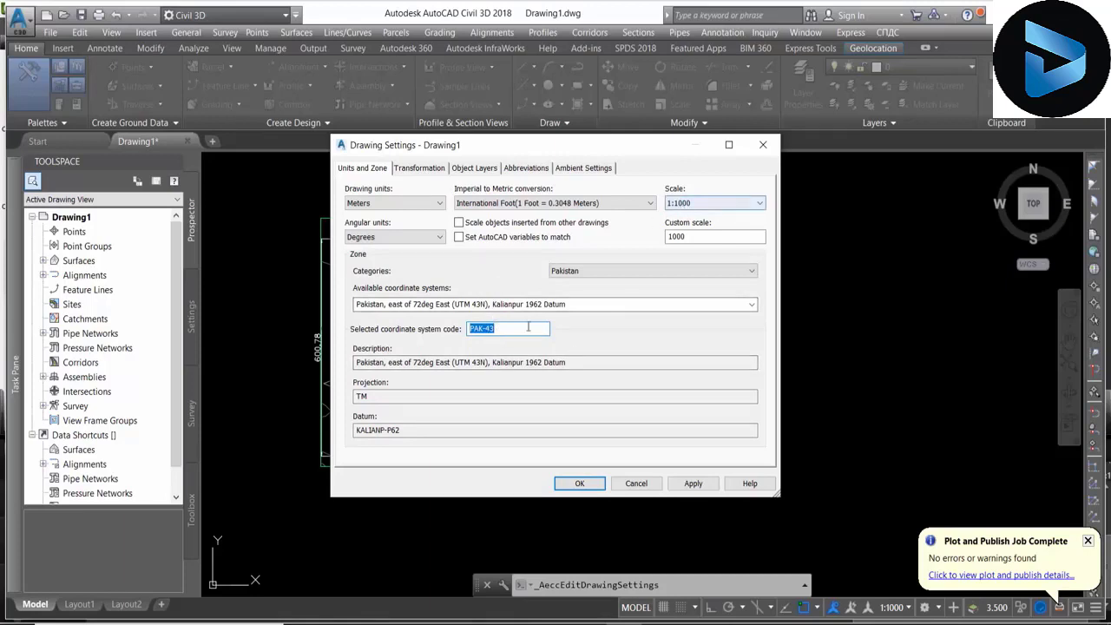
{"action": "left_click", "coordinate": [640, 273]}
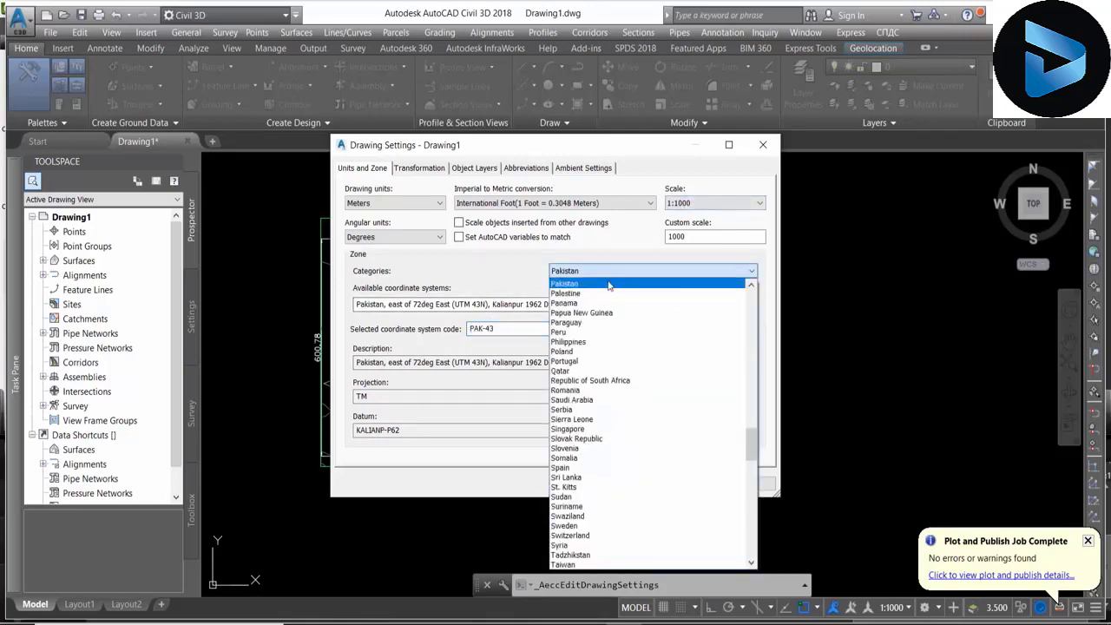
{"action": "left_click", "coordinate": [609, 284]}
{"action": "left_click", "coordinate": [675, 304]}
- Choose the UTM 43N Kalianpur 1962 coordinate system (PAK-43) and confirm the settings
{"action": "left_click", "coordinate": [751, 307]}
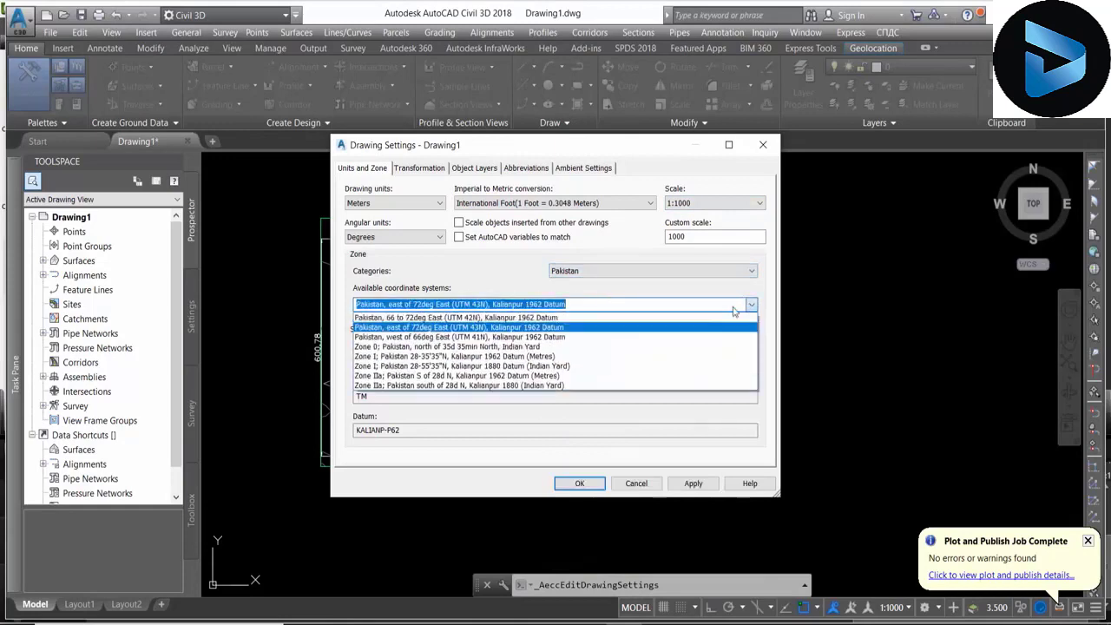
{"action": "left_click", "coordinate": [544, 332]}
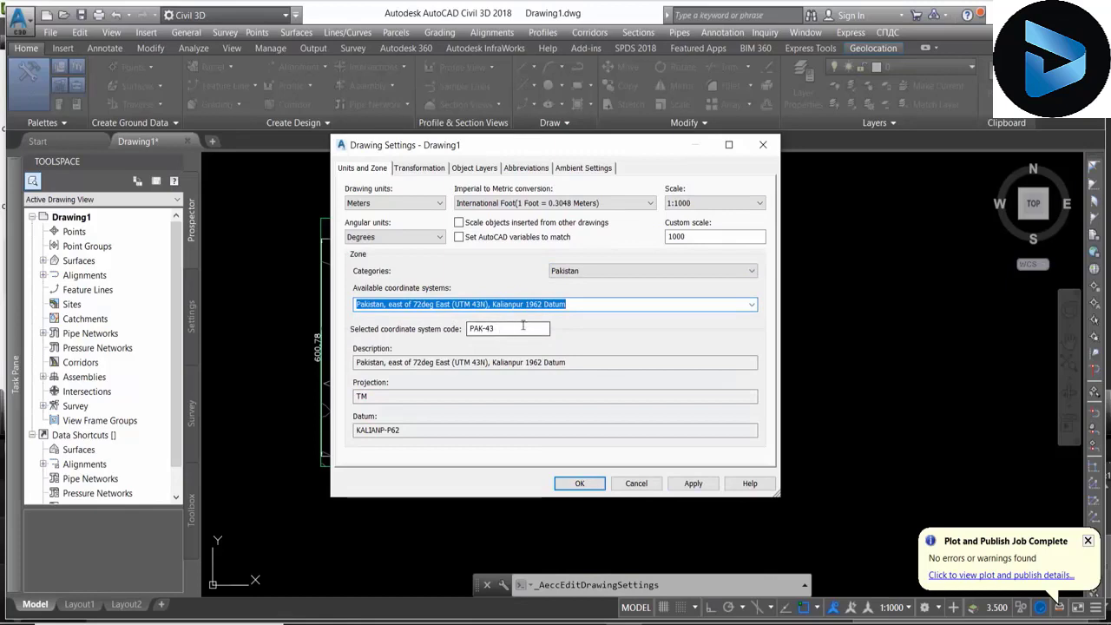
{"action": "left_click", "coordinate": [752, 306]}
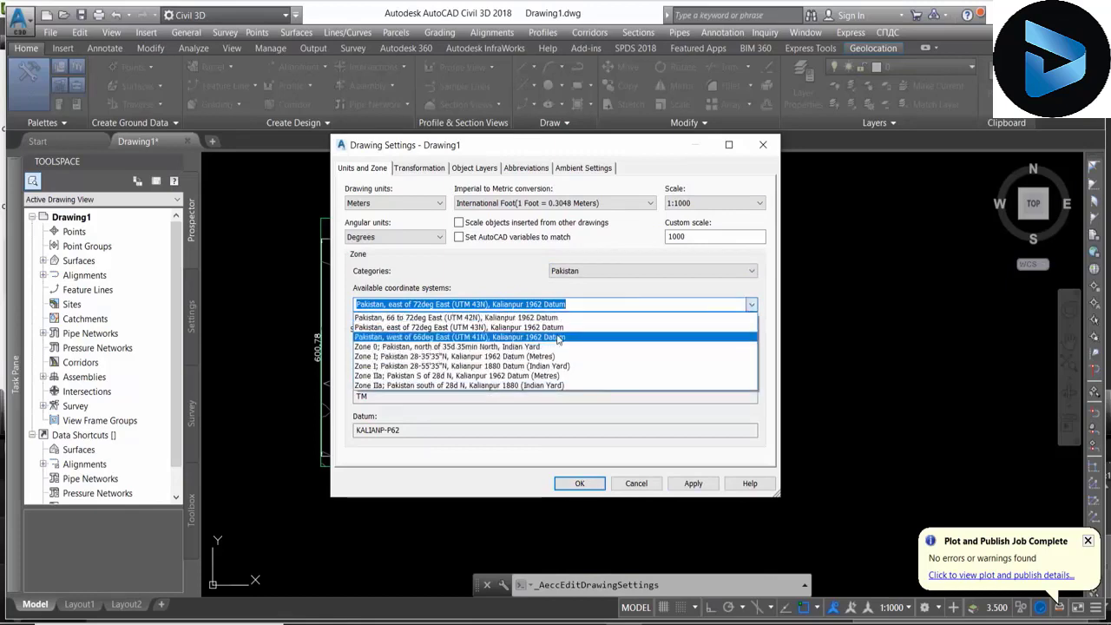
{"action": "left_click", "coordinate": [485, 348]}
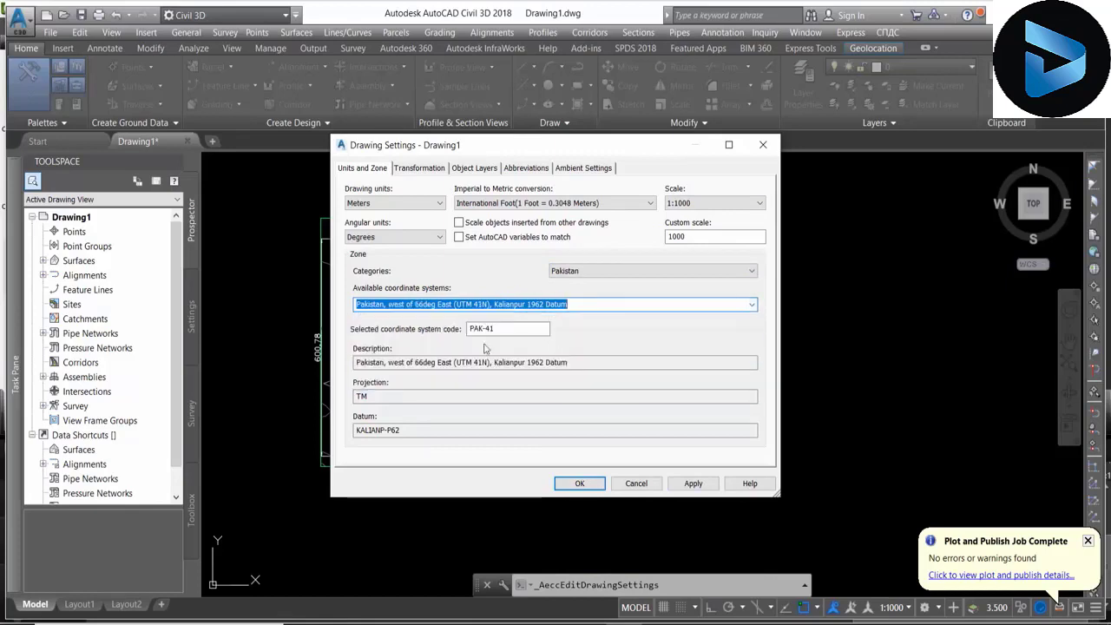
{"action": "left_click", "coordinate": [751, 304]}
{"action": "left_click", "coordinate": [576, 320]}
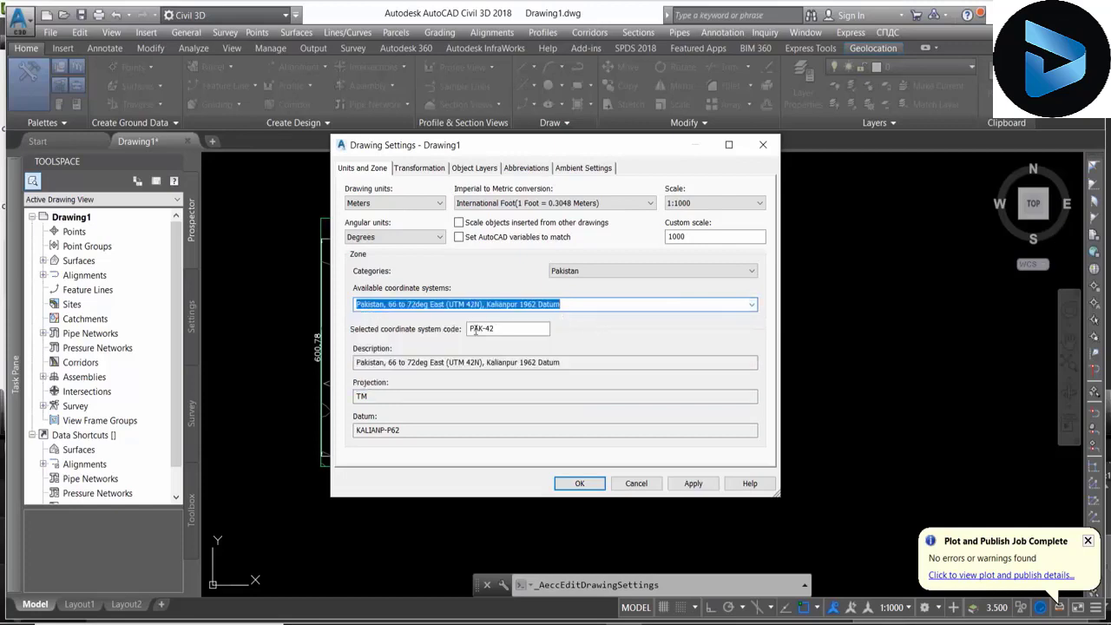
{"action": "left_click", "coordinate": [752, 304]}
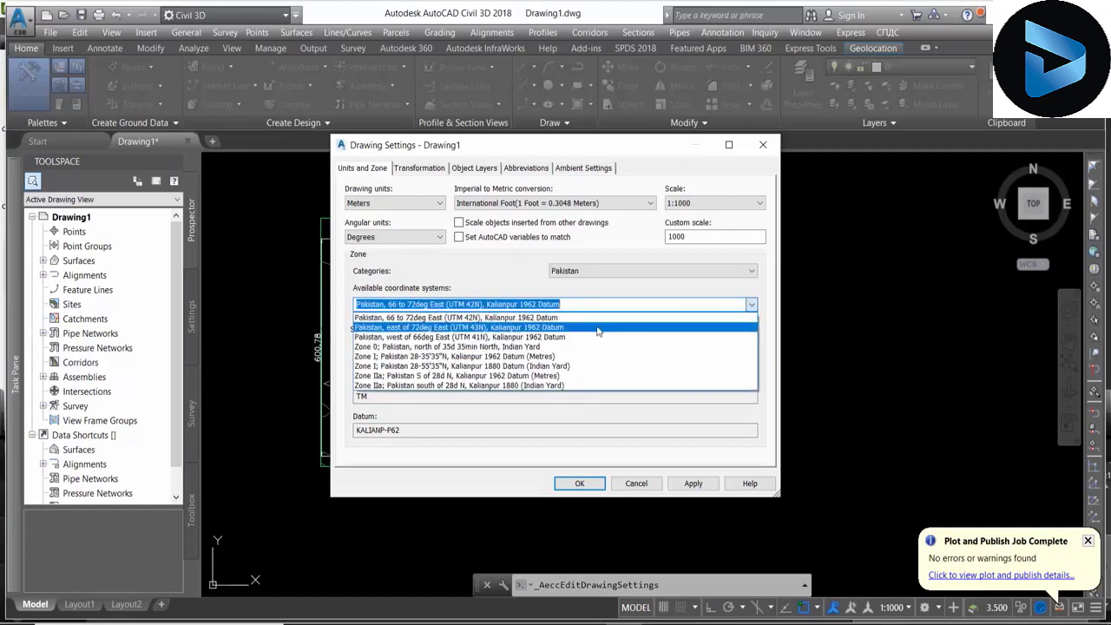
{"action": "left_click", "coordinate": [538, 316]}
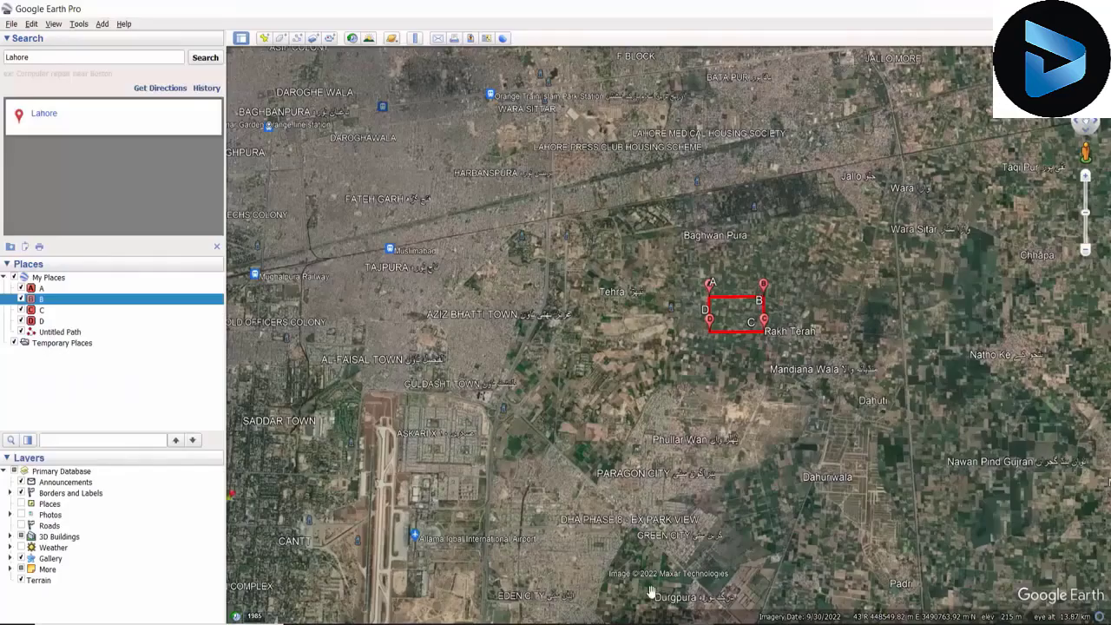
{"action": "scroll", "coordinate": [660, 328], "scroll_direction": "down", "scroll_amount": 3}
{"action": "scroll", "coordinate": [659, 328], "scroll_direction": "down", "scroll_amount": 2}
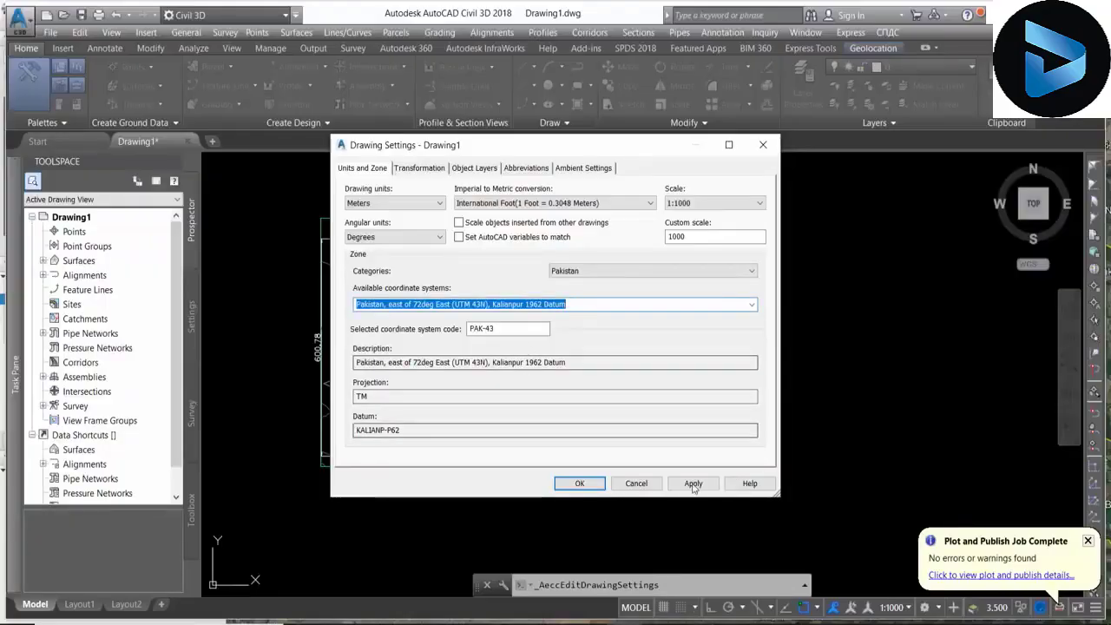
{"action": "left_click", "coordinate": [580, 484]}
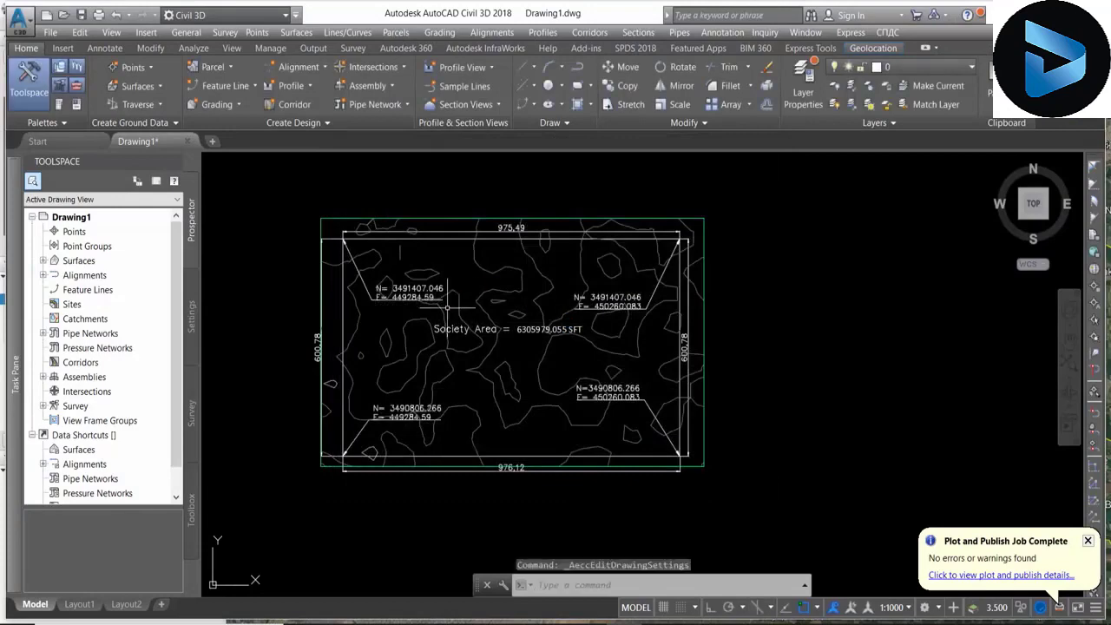
- Save the drawing as 'DEM Surface' inside the Desktop's Dem Surface folder
{"action": "scroll", "coordinate": [542, 352], "scroll_direction": "down", "scroll_amount": 2}
{"action": "scroll", "coordinate": [495, 309], "scroll_direction": "up", "scroll_amount": 2}
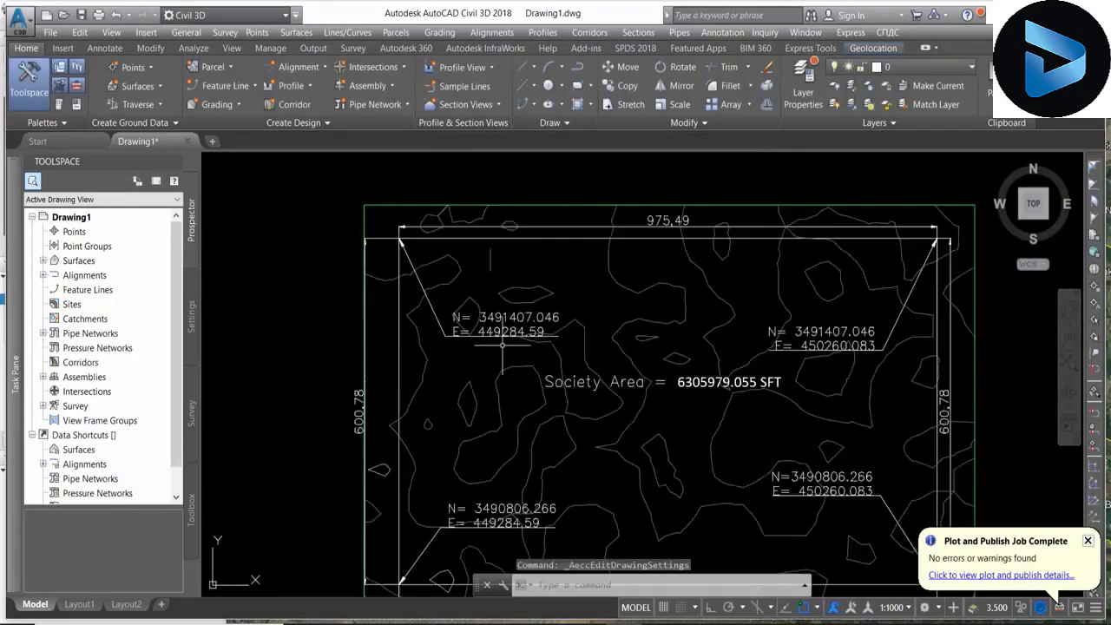
{"action": "scroll", "coordinate": [493, 302], "scroll_direction": "down", "scroll_amount": 2}
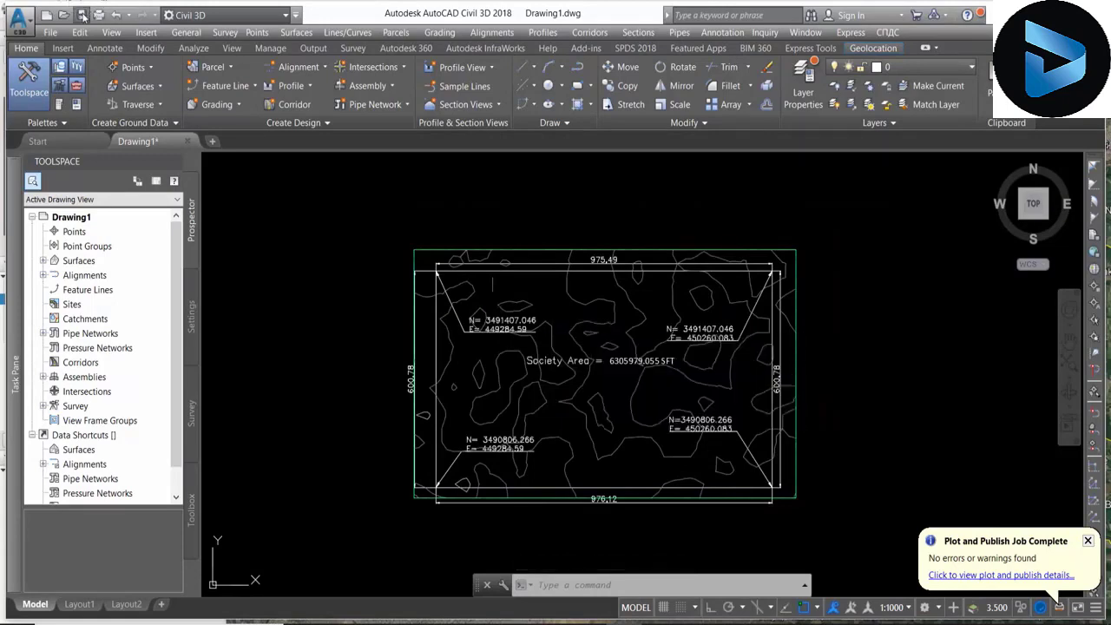
{"action": "key", "text": "ctrl+s"}
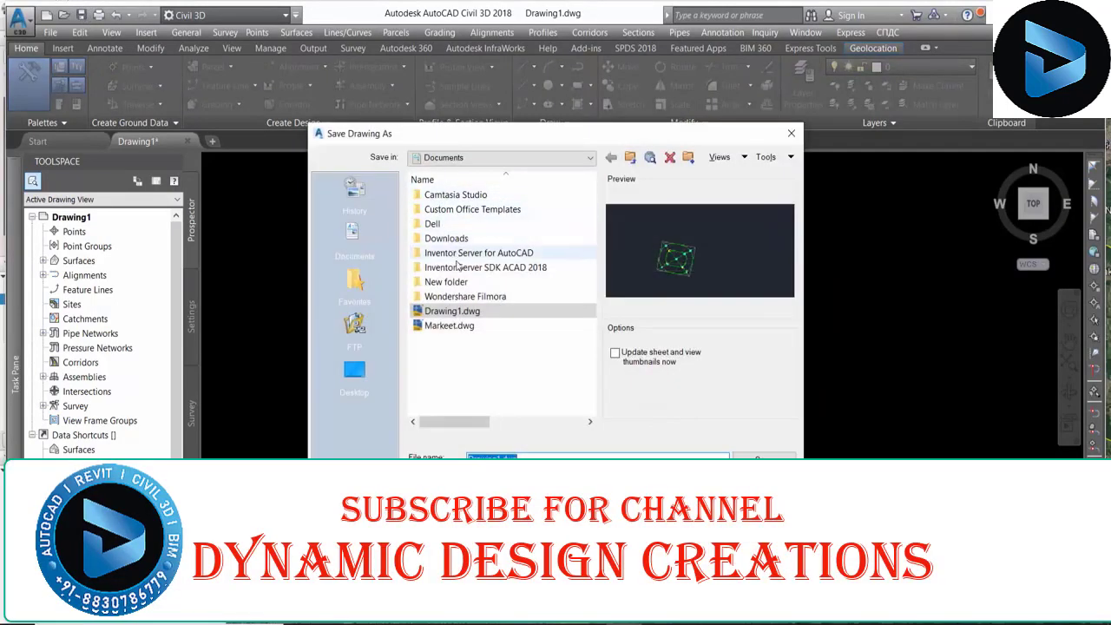
{"action": "left_click", "coordinate": [354, 371]}
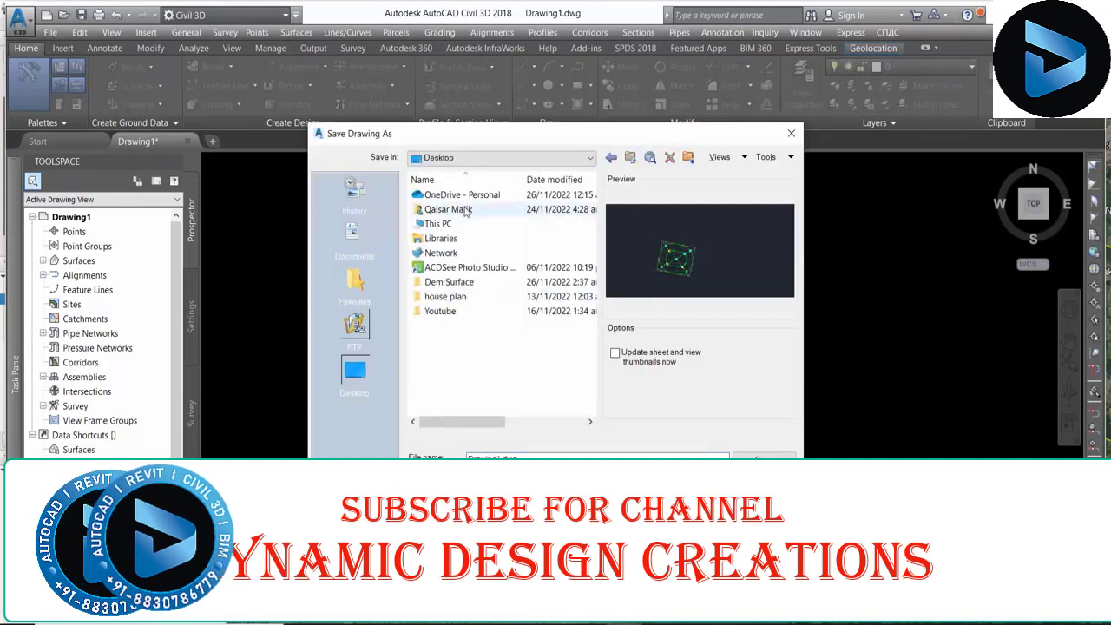
{"action": "double_click", "coordinate": [451, 282]}
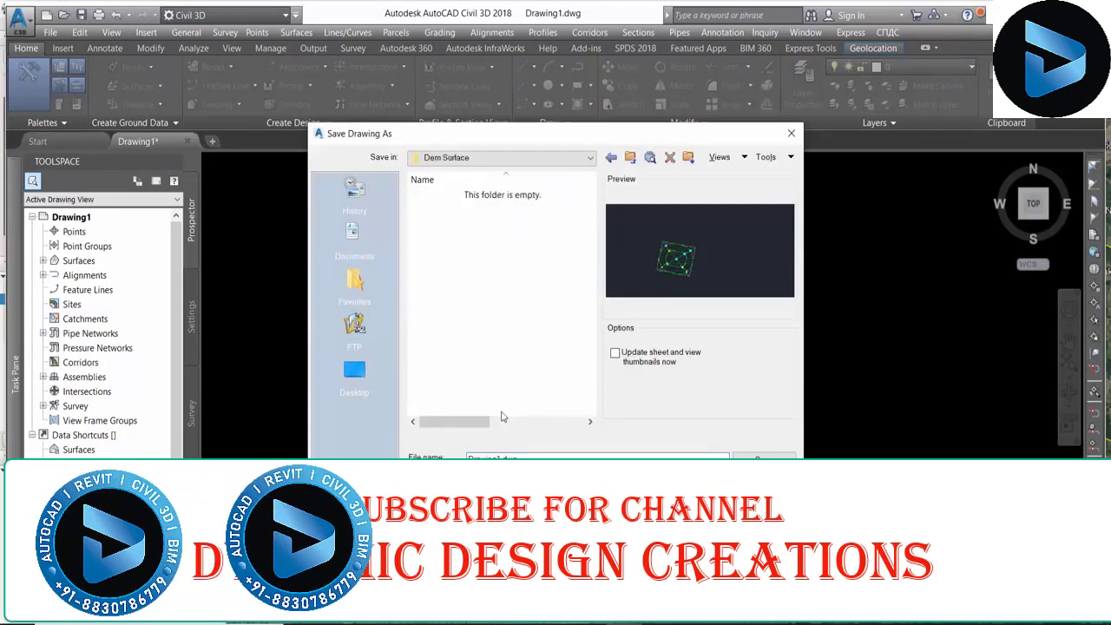
{"action": "left_click_drag", "start_coordinate": [469, 458], "coordinate": [525, 457]}
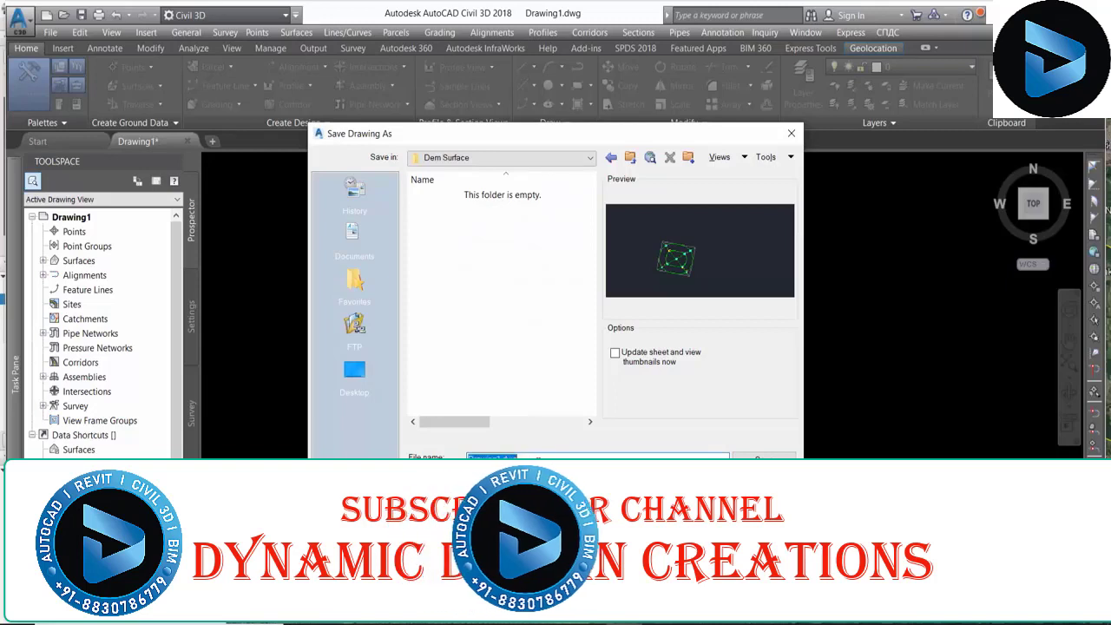
{"action": "type", "text": "Su"}
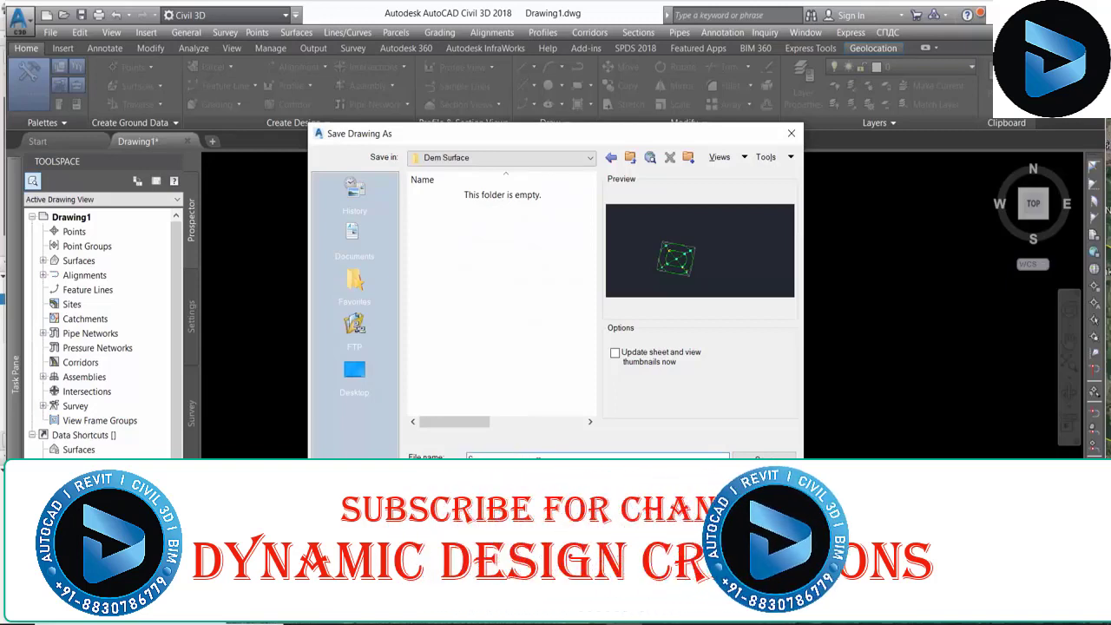
{"action": "key", "text": "BackSpace"}
{"action": "key", "text": "BackSpace"}
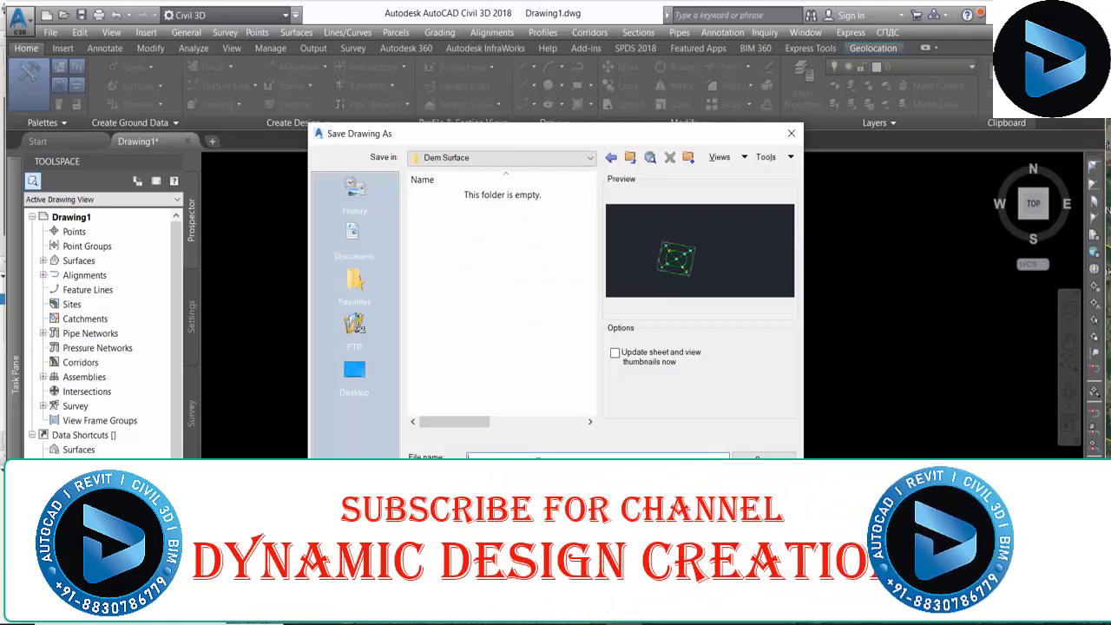
{"action": "type", "text": "DE"}
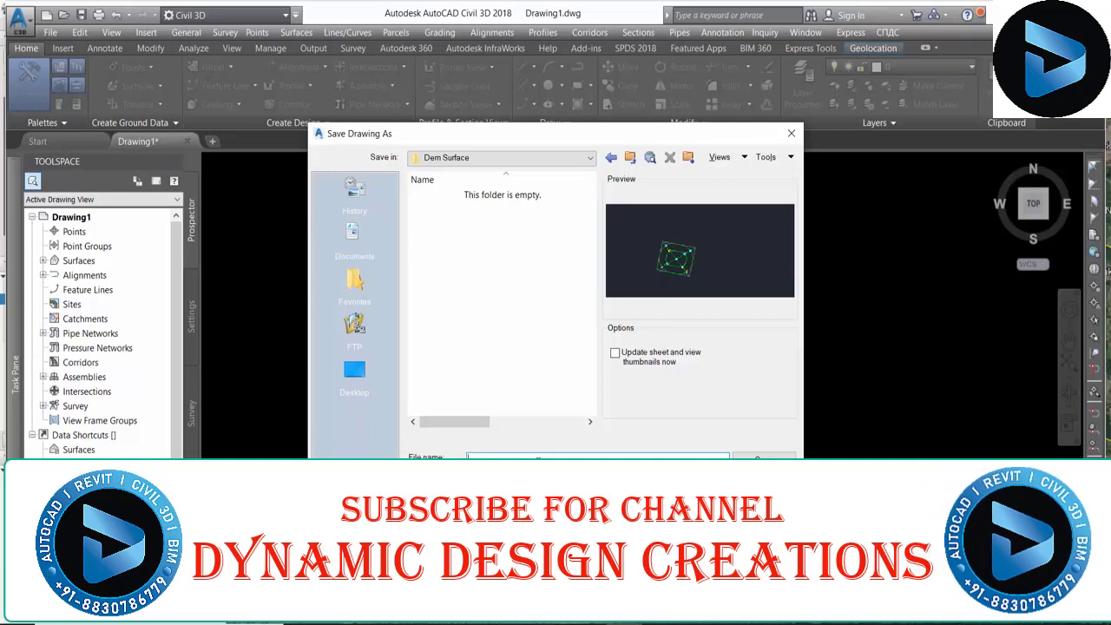
{"action": "type", "text": "M Surface"}
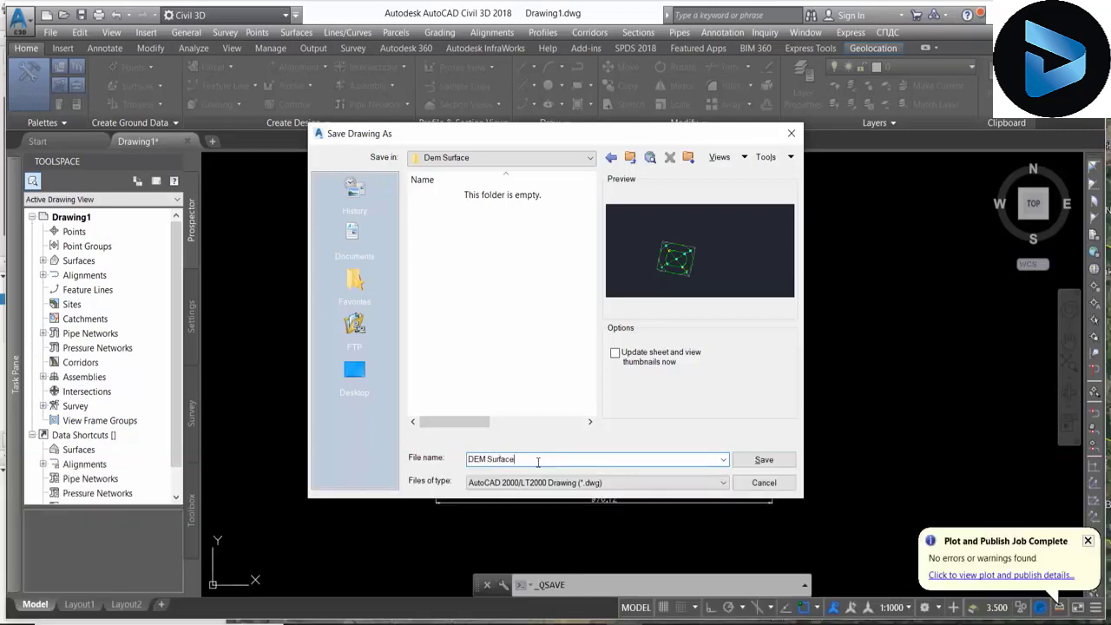
{"action": "left_click", "coordinate": [762, 461]}
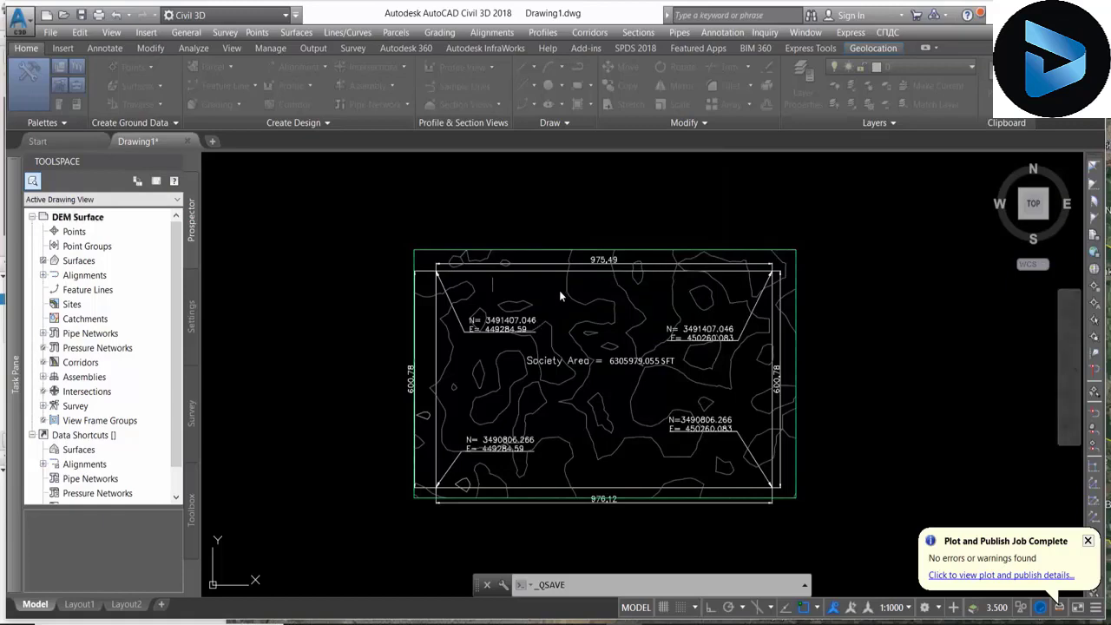
- Erase the upper-right coordinate text, its diagonal line and the Society Area label
{"action": "left_click", "coordinate": [555, 293]}
{"action": "left_click", "coordinate": [595, 309]}
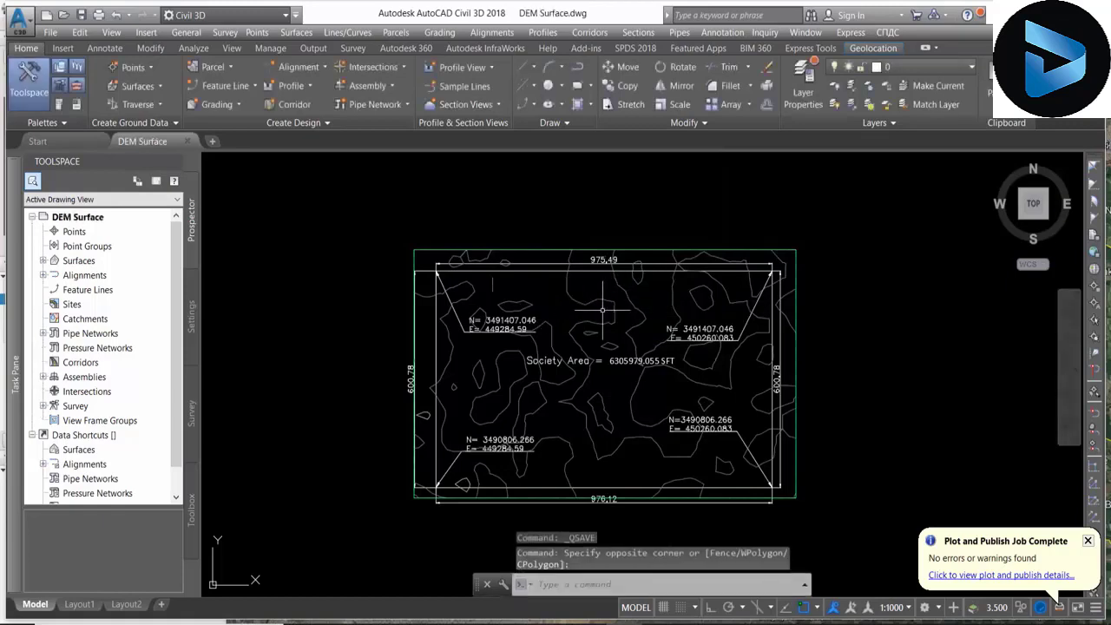
{"action": "middle_click_drag", "start_coordinate": [599, 310], "coordinate": [535, 296]}
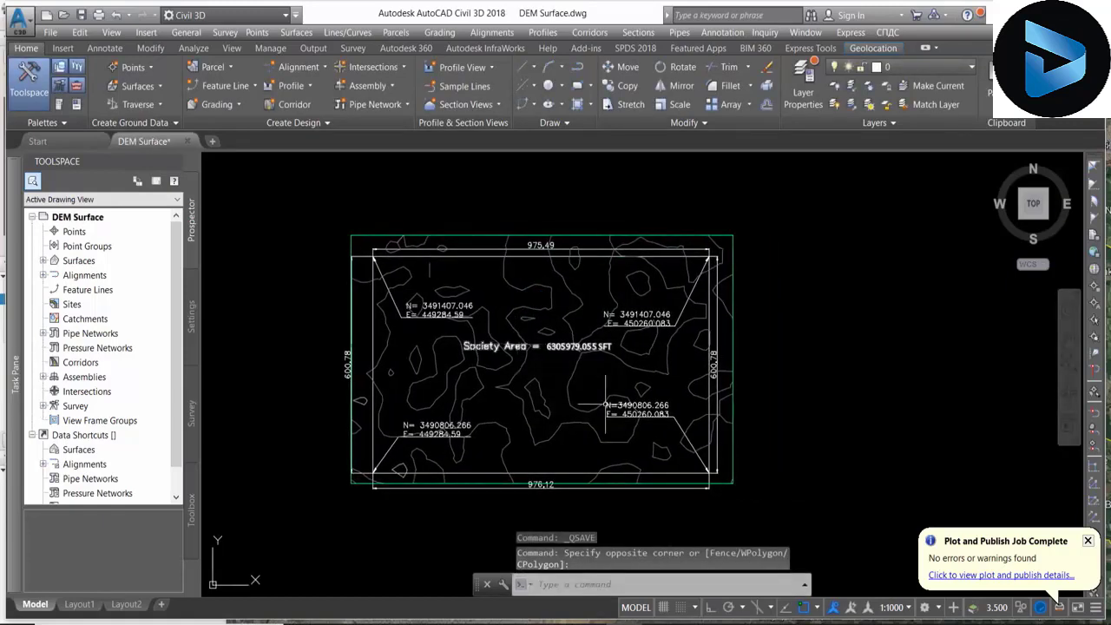
{"action": "scroll", "coordinate": [410, 382], "scroll_direction": "up", "scroll_amount": 2}
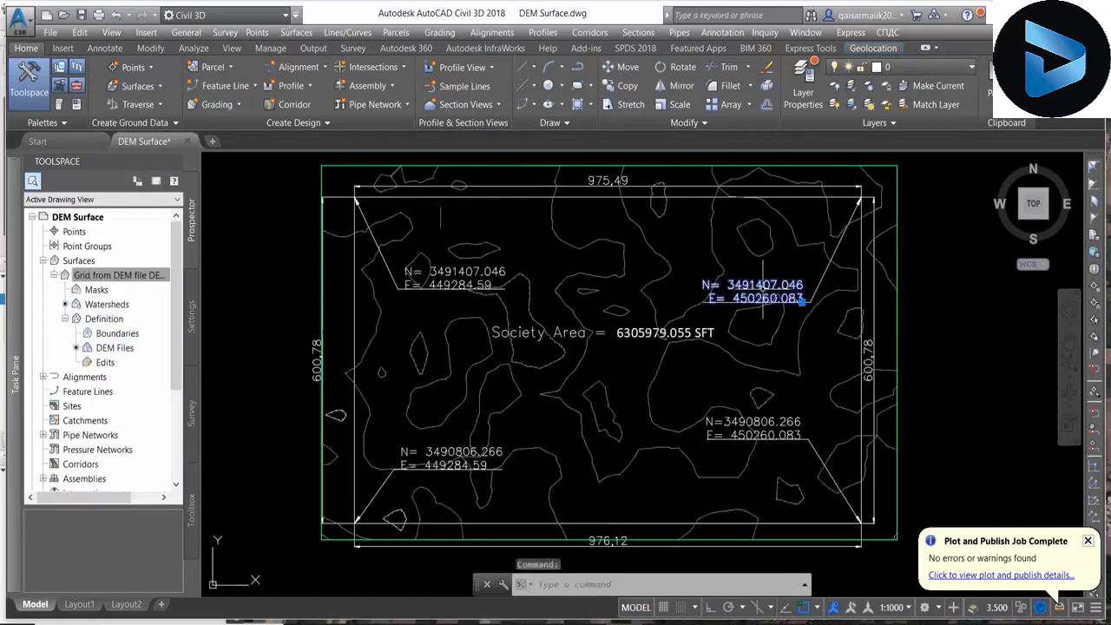
{"action": "type", "text": "e"}
{"action": "key", "text": "Return"}
{"action": "key", "text": "Return"}
{"action": "left_click", "coordinate": [805, 289]}
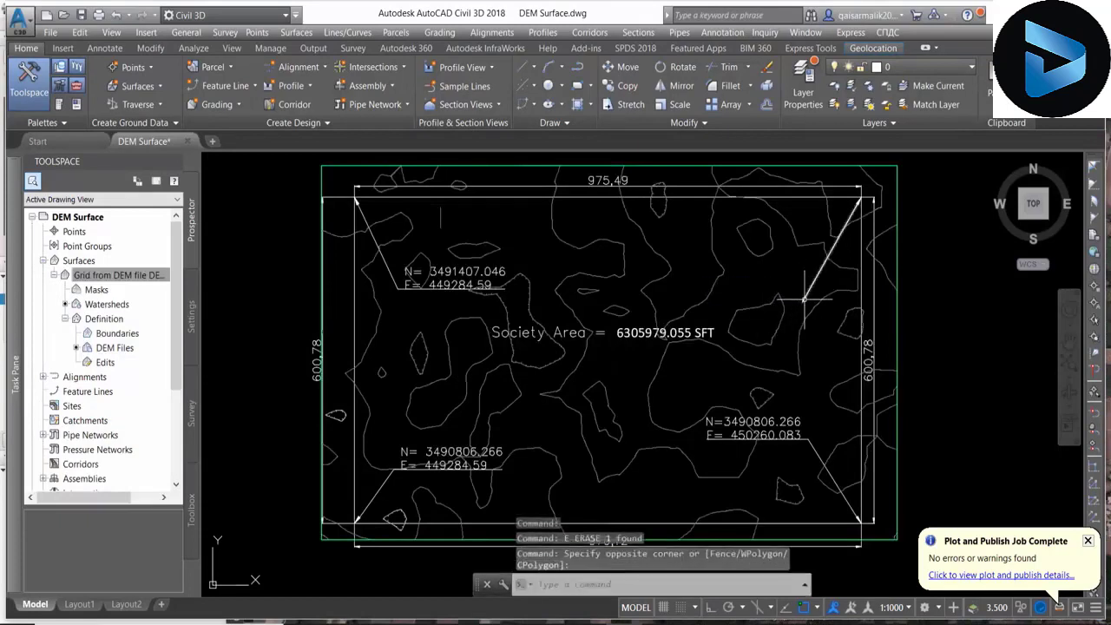
{"action": "key", "text": "Return"}
{"action": "left_click", "coordinate": [590, 332]}
{"action": "key", "text": "Delete"}
- Erase the upper-left, lower-left and right-side coordinate texts and the upper-left leader line
{"action": "left_click", "coordinate": [451, 272]}
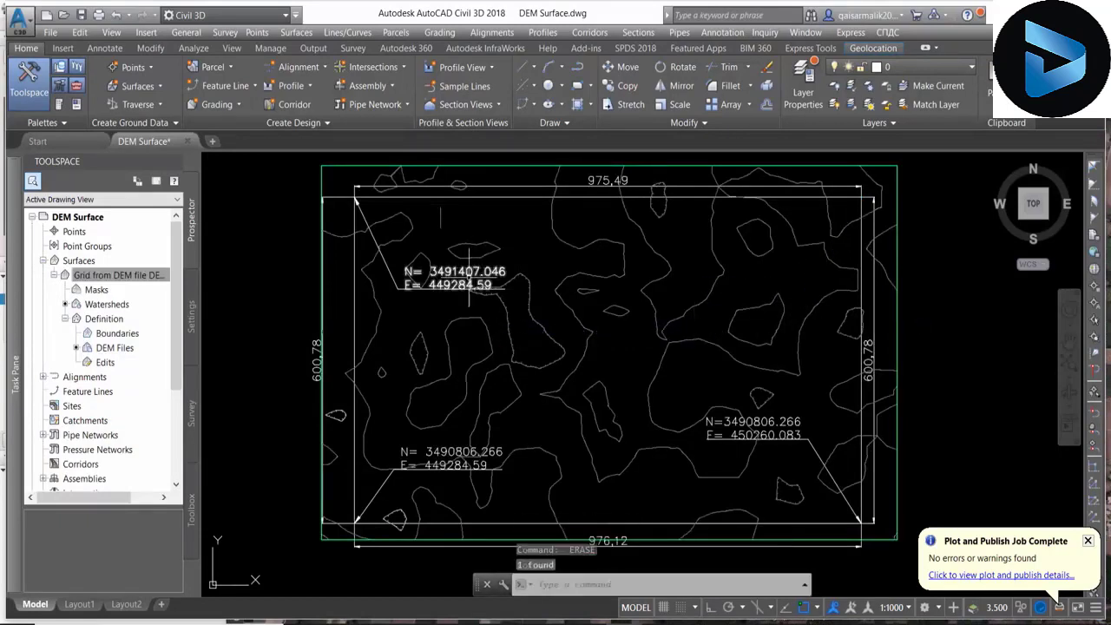
{"action": "key", "text": "Delete"}
{"action": "left_click", "coordinate": [399, 275]}
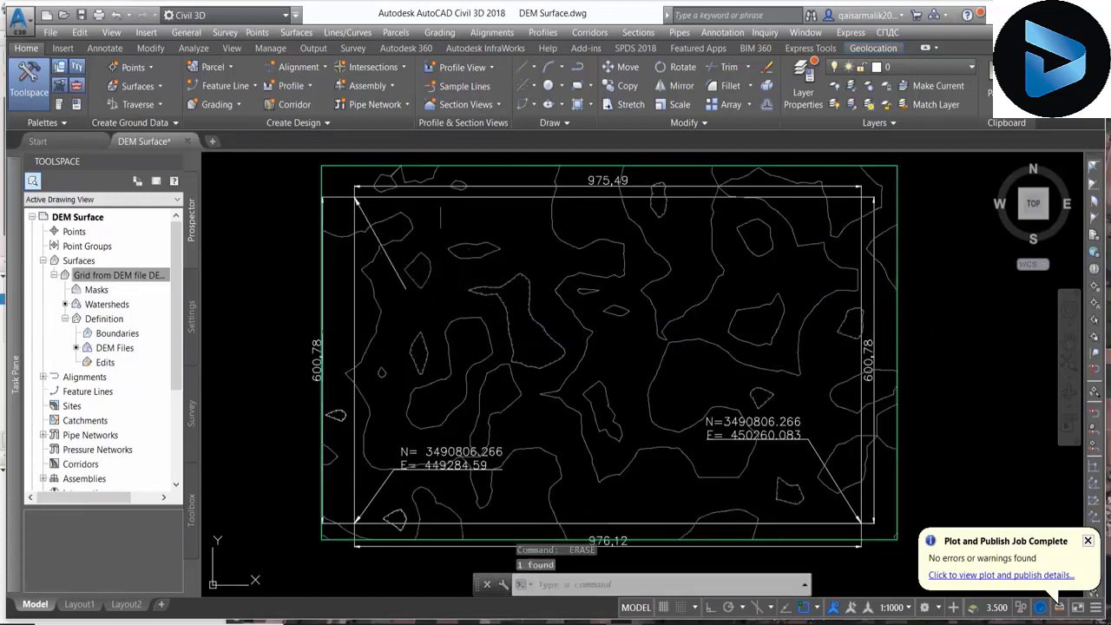
{"action": "key", "text": "Delete"}
{"action": "left_click", "coordinate": [451, 451]}
{"action": "key", "text": "Delete"}
{"action": "left_click", "coordinate": [751, 427]}
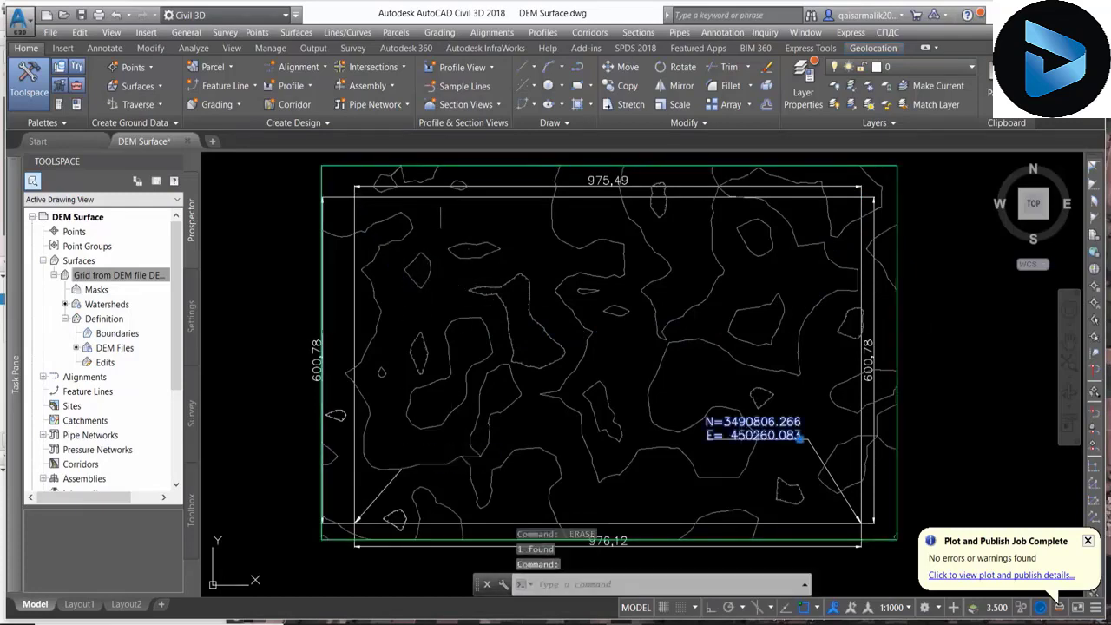
{"action": "key", "text": "Delete"}
- Erase the lower-right and lower-left leader lines, then select the DEM surface contours
{"action": "left_click", "coordinate": [824, 473]}
{"action": "key", "text": "Delete"}
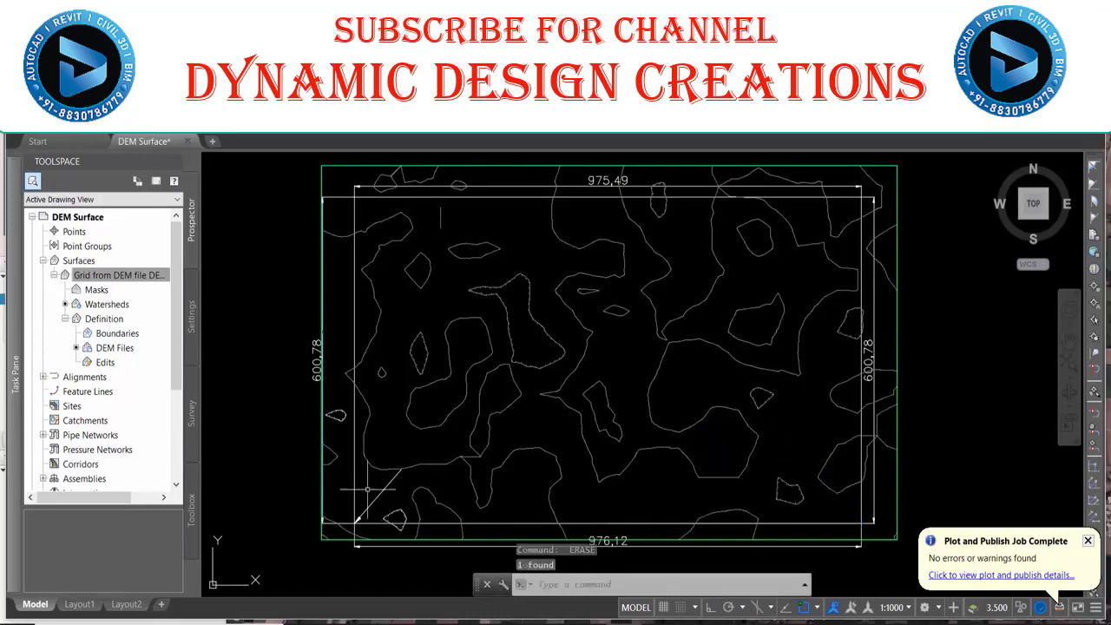
{"action": "left_click", "coordinate": [380, 492]}
{"action": "key", "text": "Delete"}
{"action": "middle_click_drag", "start_coordinate": [536, 341], "coordinate": [534, 381]}
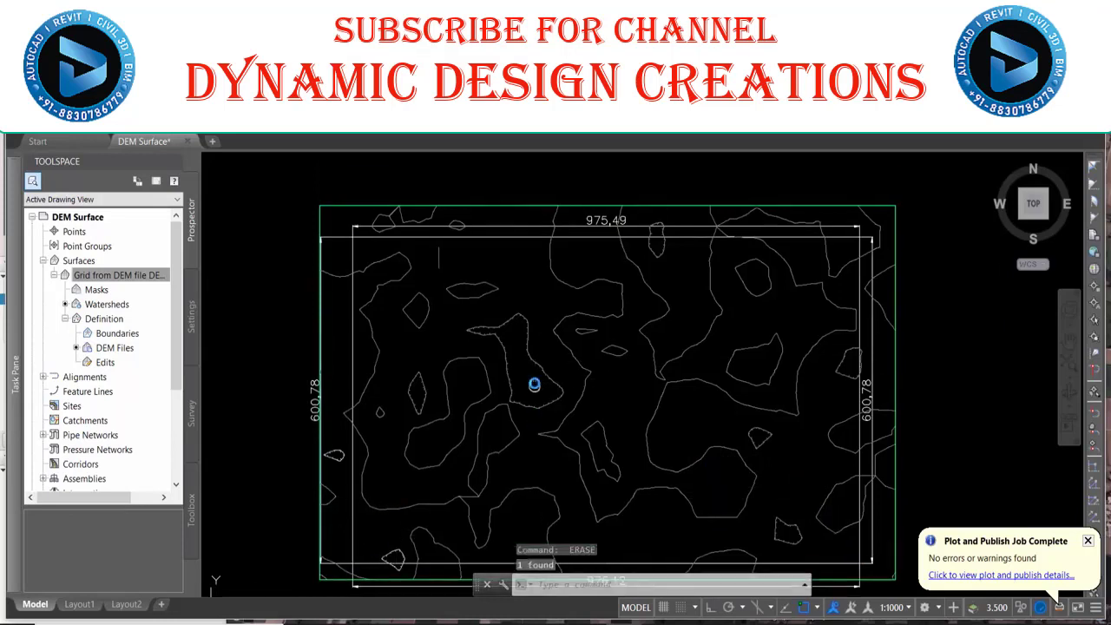
{"action": "left_click", "coordinate": [524, 315]}
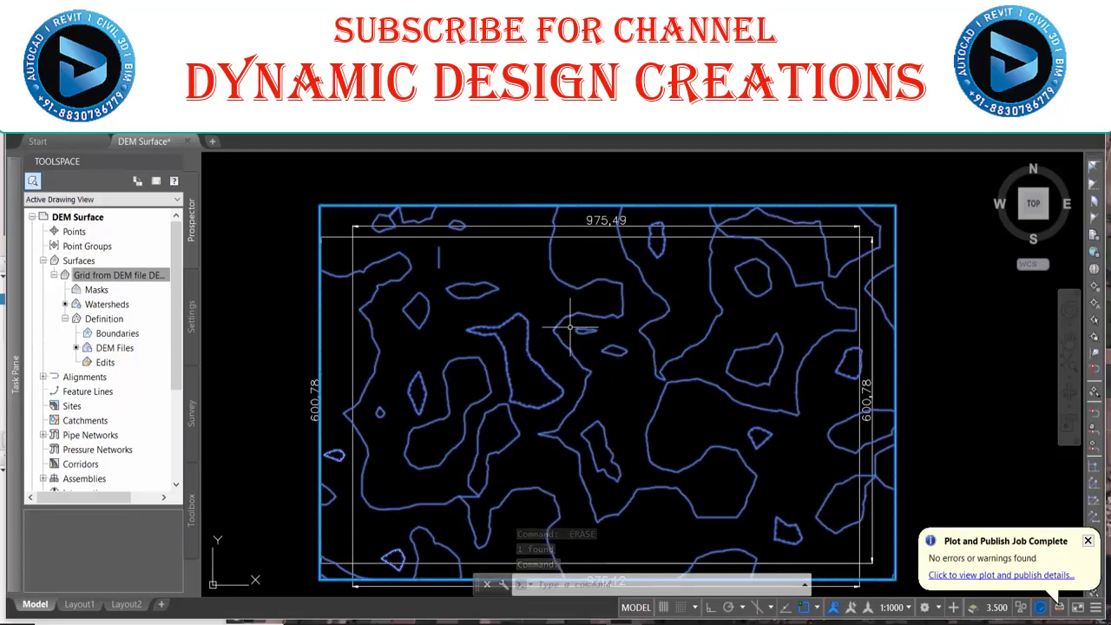
{"action": "scroll", "coordinate": [585, 277], "scroll_direction": "up", "scroll_amount": 2}
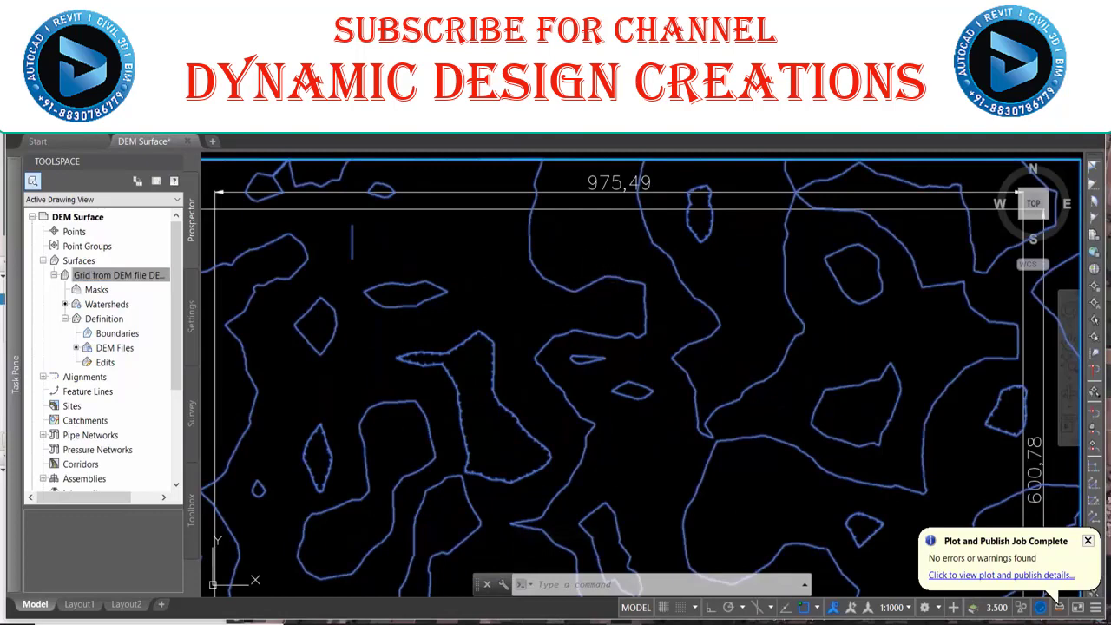
- In Add Surface Labels, set Feature to Surface and Label type to Contour - Multiple at interval
{"action": "left_click", "coordinate": [39, 106]}
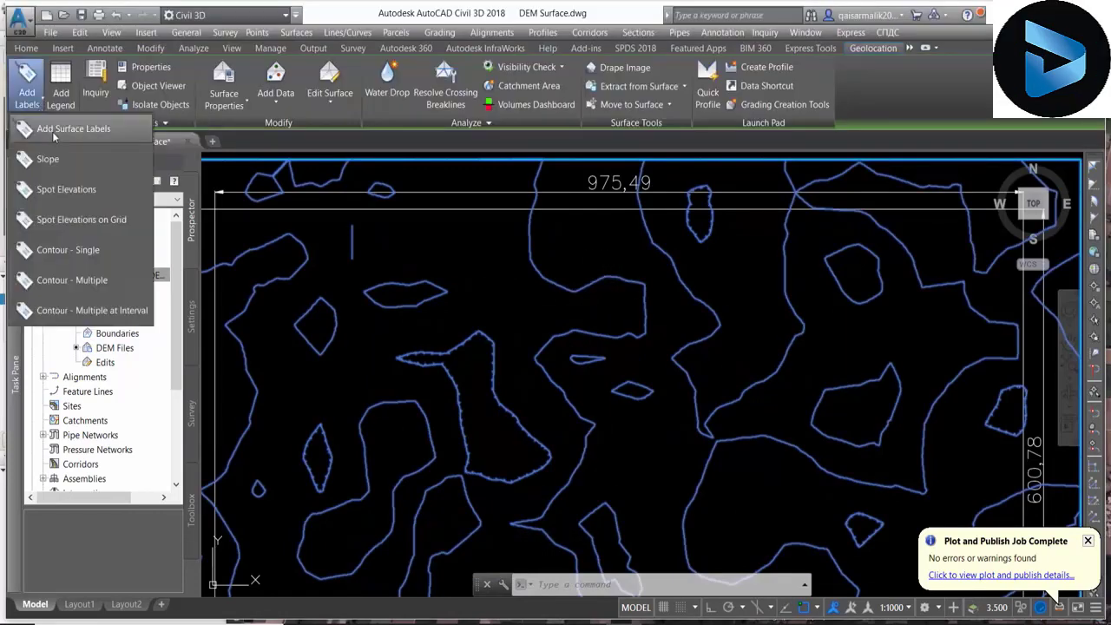
{"action": "left_click", "coordinate": [52, 130]}
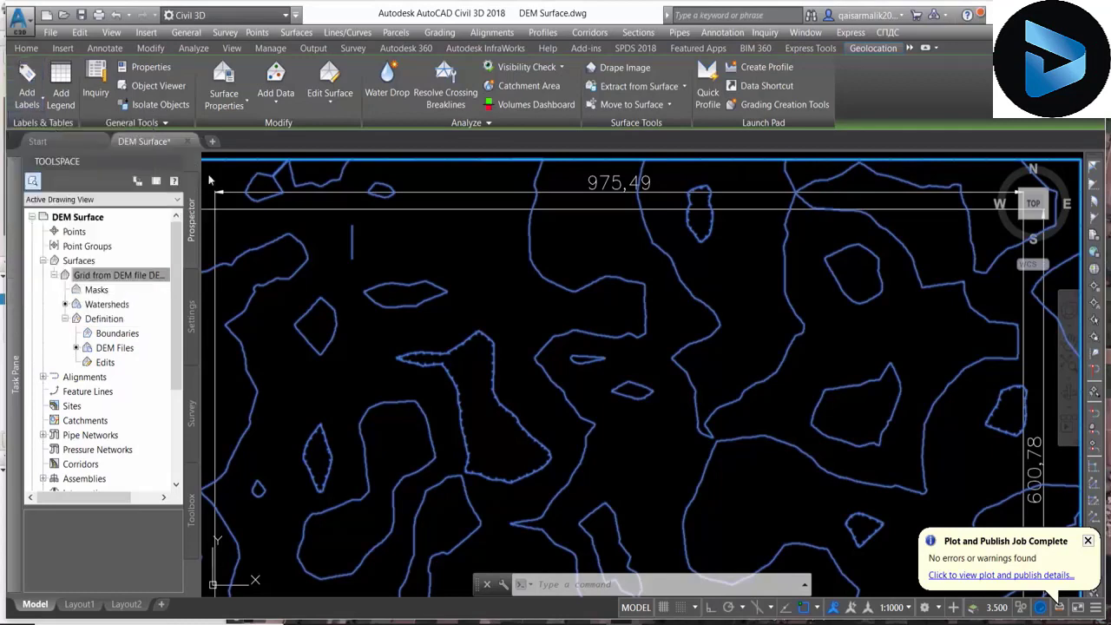
{"action": "left_click", "coordinate": [87, 49]}
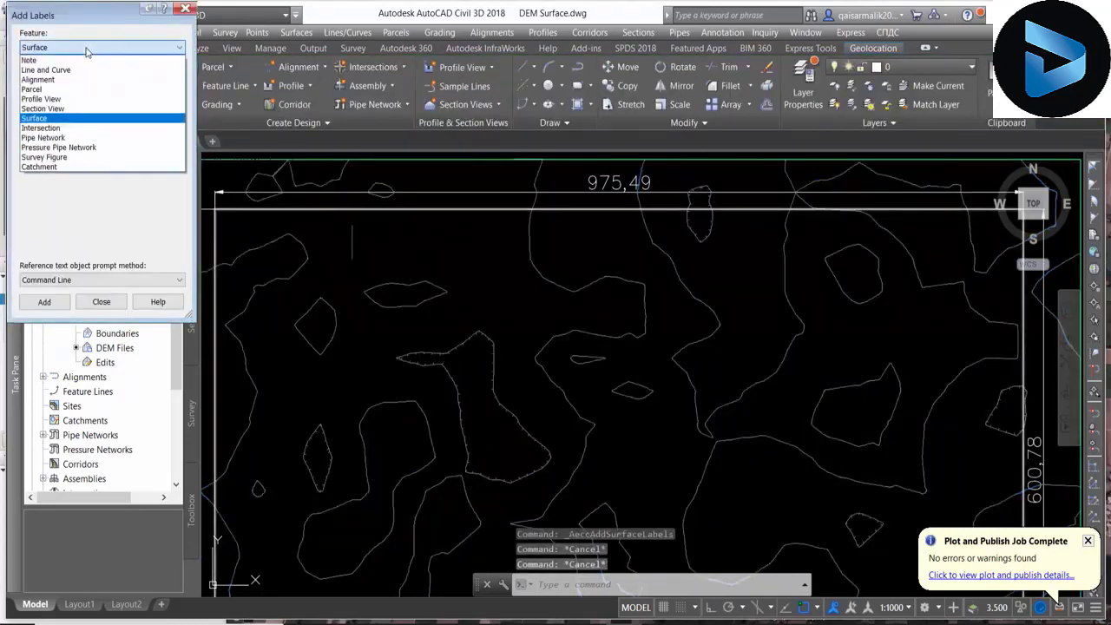
{"action": "left_click", "coordinate": [70, 118]}
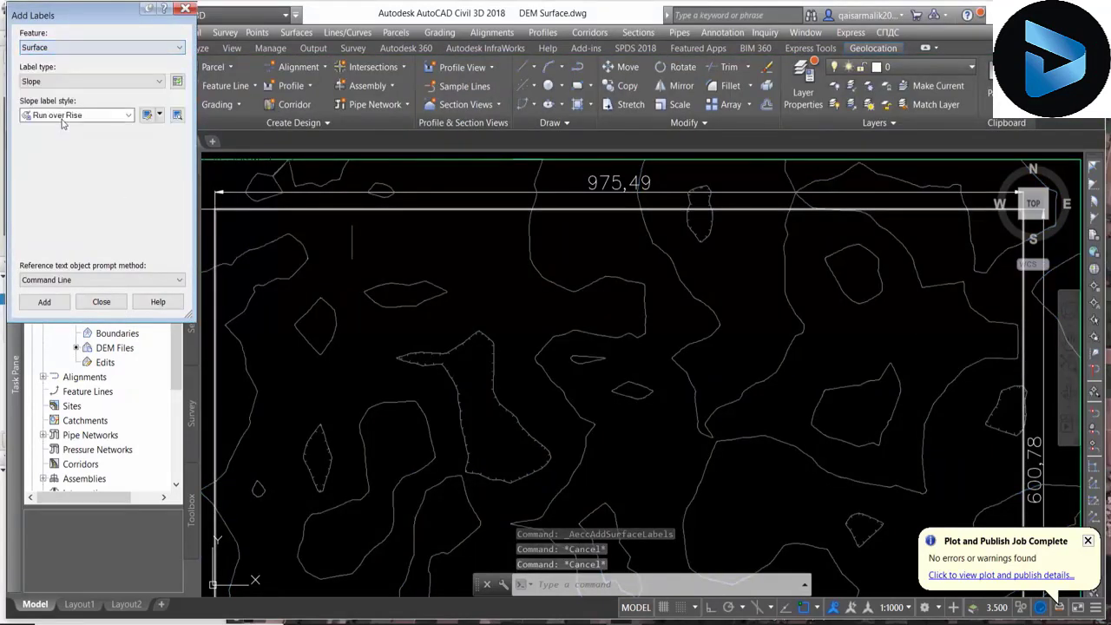
{"action": "left_click", "coordinate": [69, 83]}
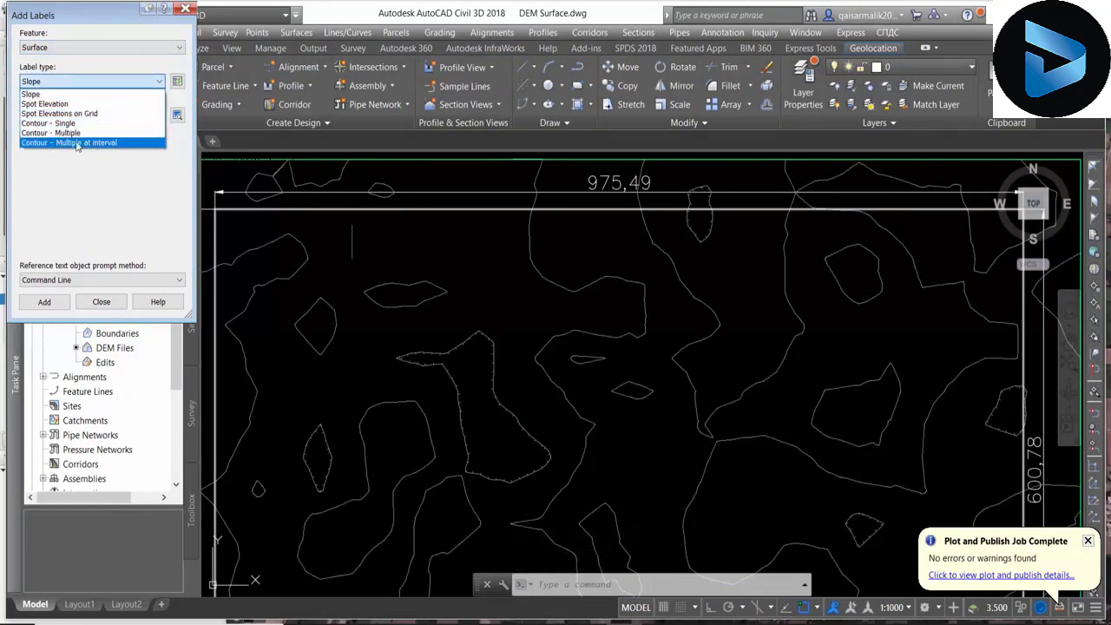
{"action": "left_click", "coordinate": [73, 144]}
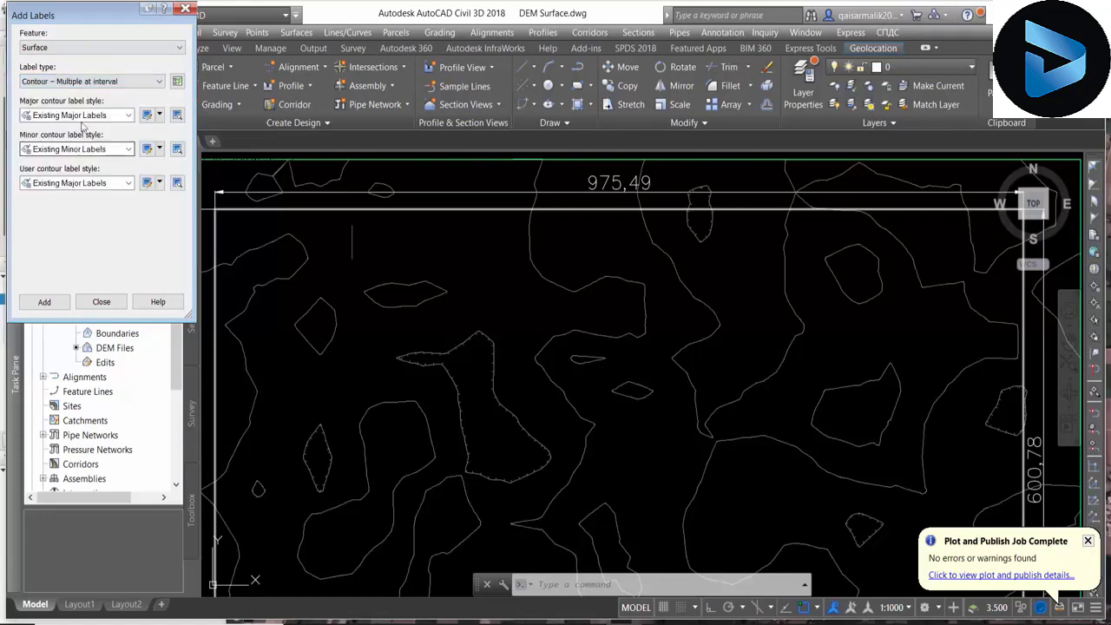
{"action": "scroll", "coordinate": [309, 235], "scroll_direction": "down", "scroll_amount": 2}
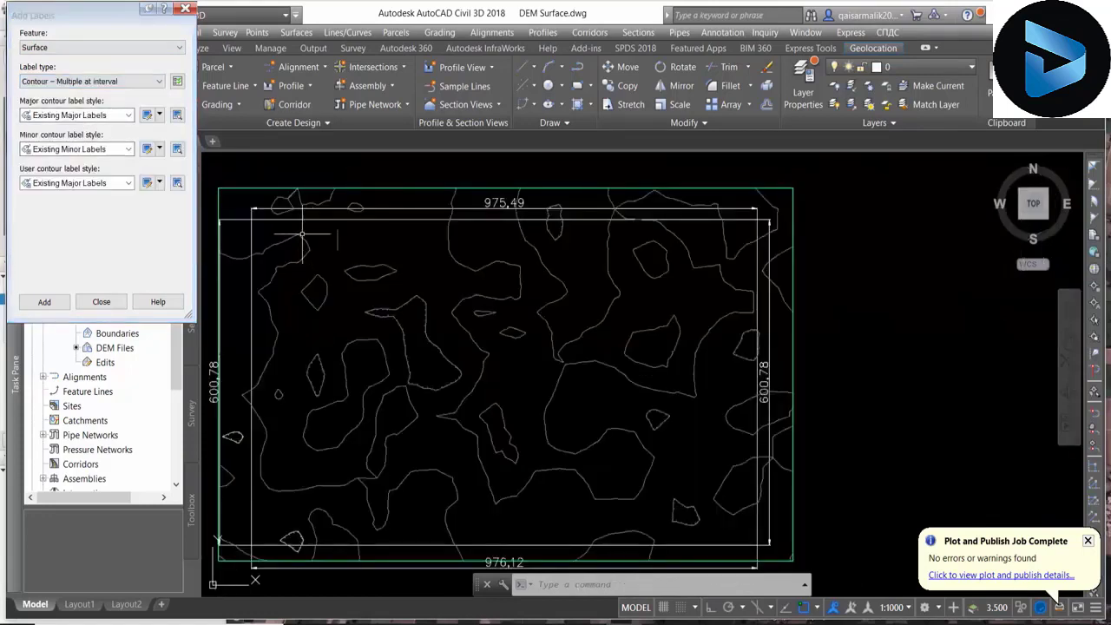
- Add a first contour label line across the surface at the default 100 interval
{"action": "left_click", "coordinate": [44, 302]}
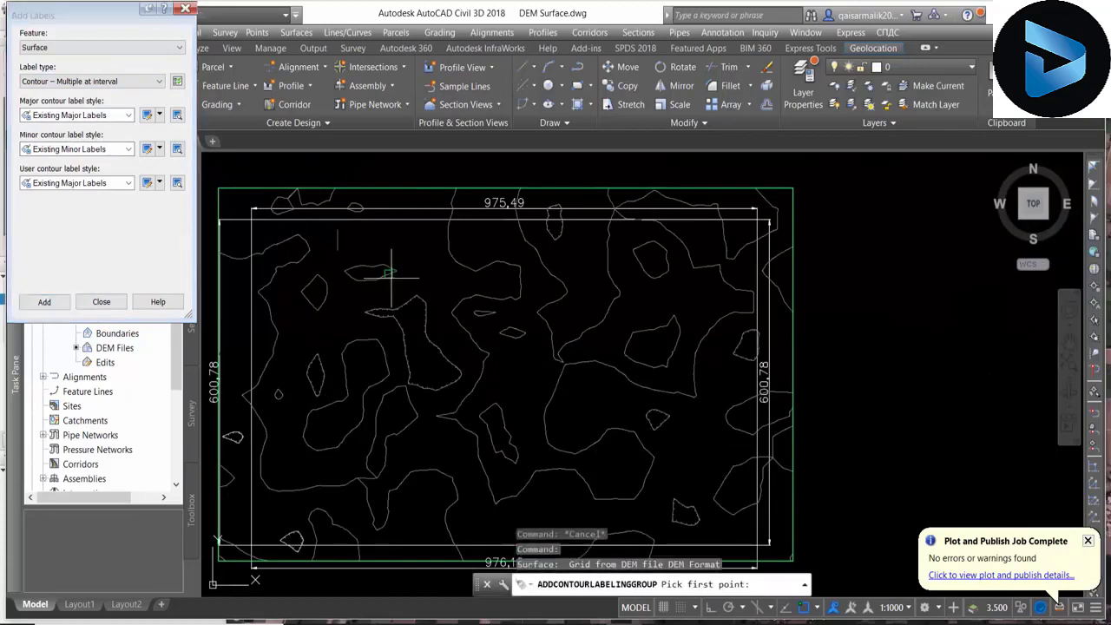
{"action": "scroll", "coordinate": [384, 272], "scroll_direction": "down", "scroll_amount": 2}
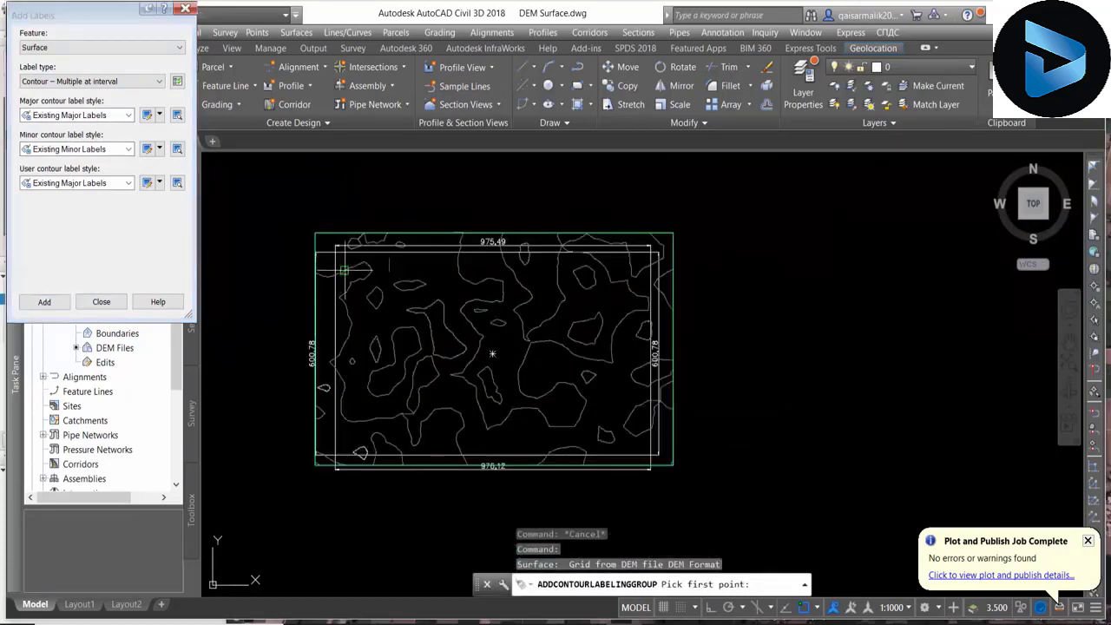
{"action": "left_click", "coordinate": [492, 354]}
{"action": "left_click", "coordinate": [646, 431]}
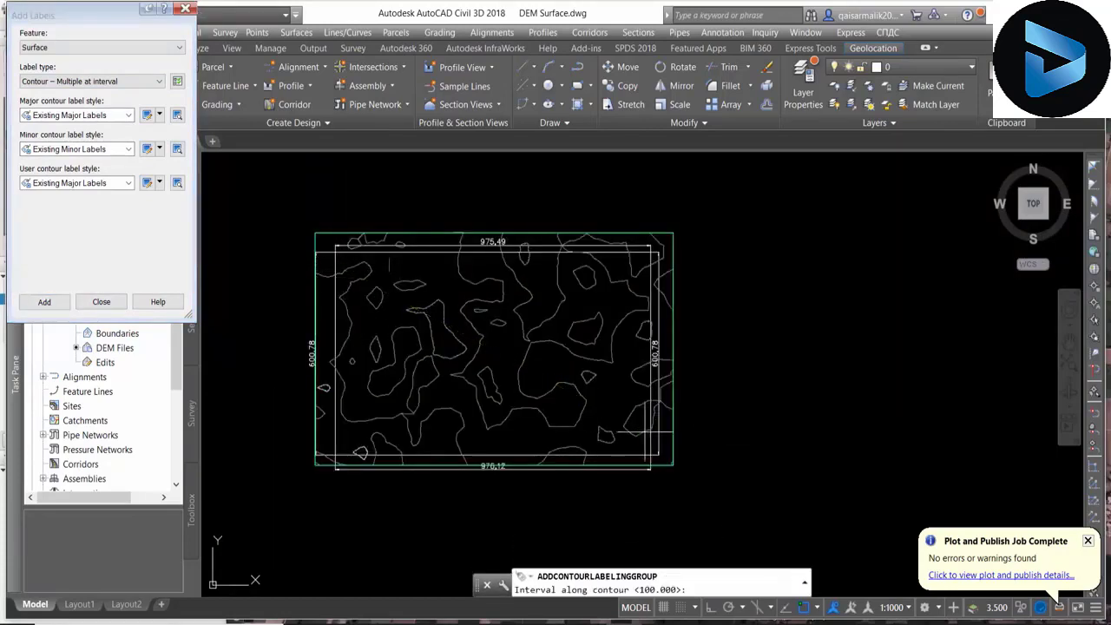
{"action": "key", "text": "Return"}
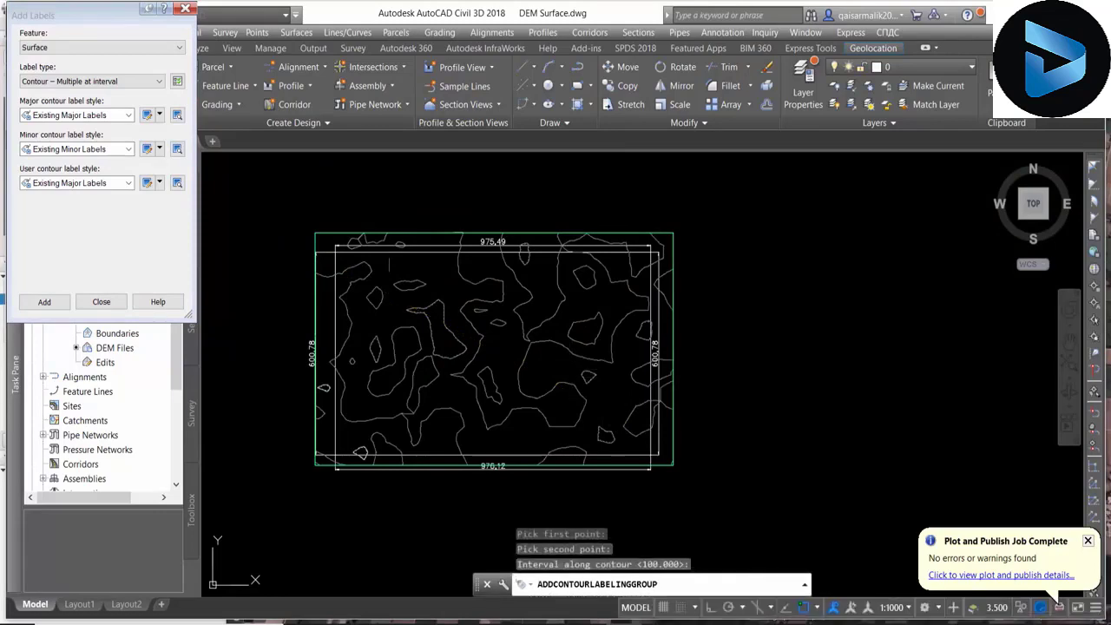
{"action": "scroll", "coordinate": [502, 359], "scroll_direction": "up", "scroll_amount": 4}
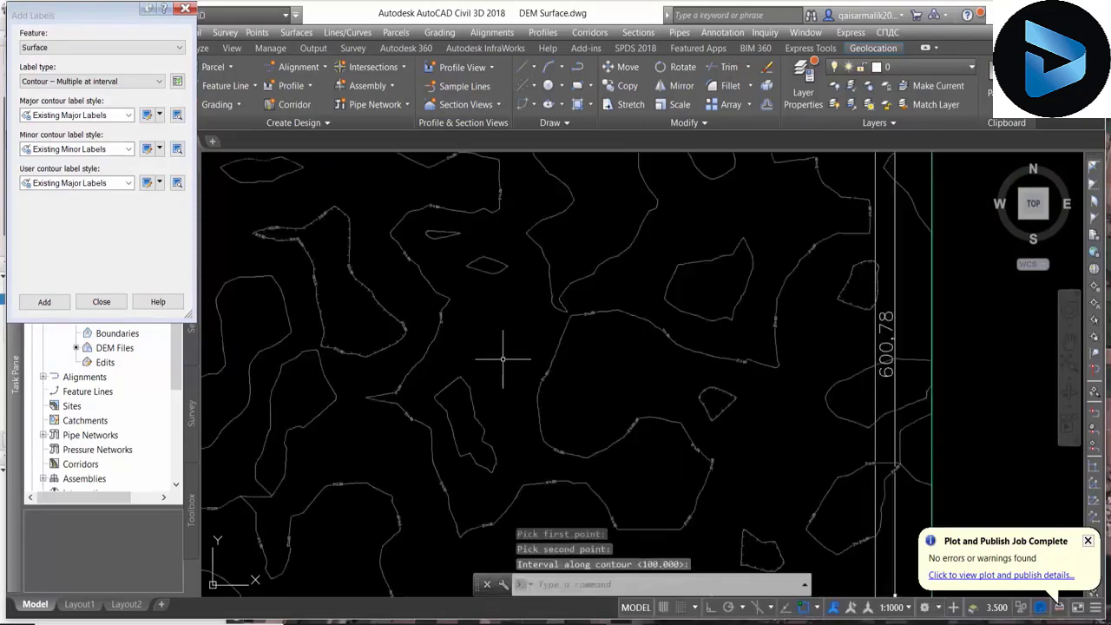
{"action": "scroll", "coordinate": [502, 358], "scroll_direction": "up", "scroll_amount": 2}
{"action": "scroll", "coordinate": [595, 285], "scroll_direction": "down", "scroll_amount": 5}
{"action": "scroll", "coordinate": [607, 265], "scroll_direction": "up", "scroll_amount": 2}
{"action": "scroll", "coordinate": [608, 318], "scroll_direction": "up", "scroll_amount": 2}
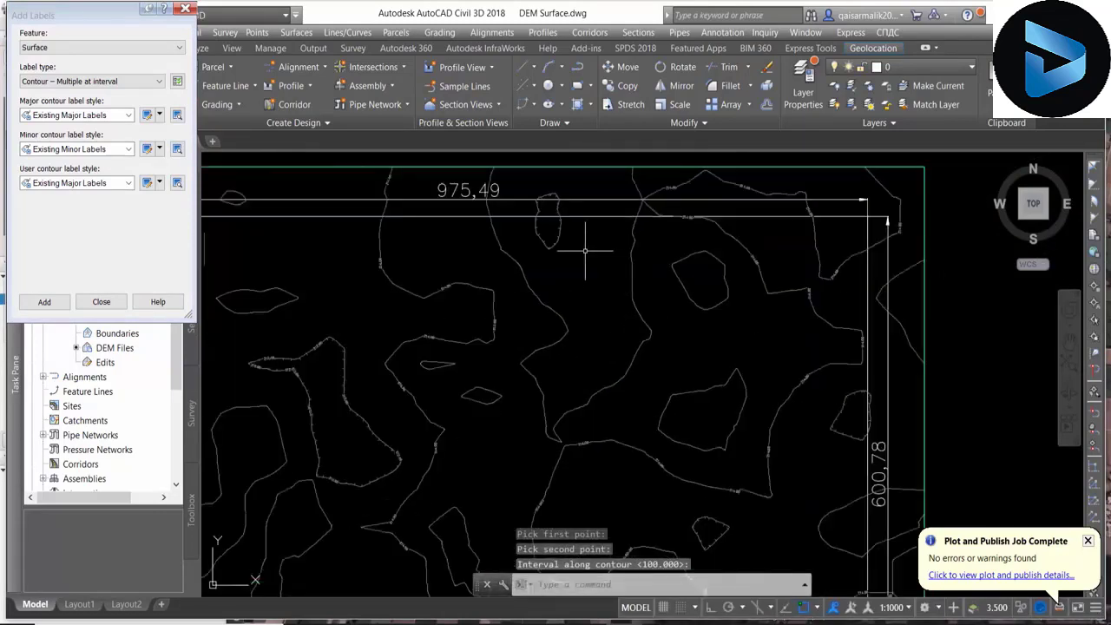
{"action": "middle_click_drag", "start_coordinate": [607, 272], "coordinate": [609, 305]}
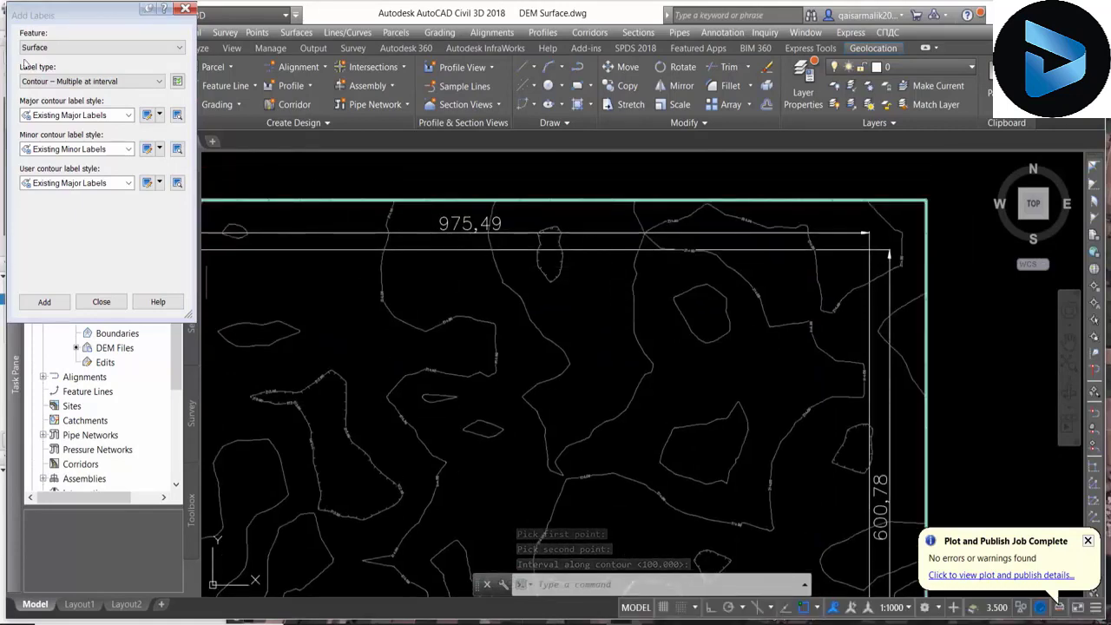
- Add a second contour label line across the contours at the default interval
{"action": "left_click", "coordinate": [45, 301]}
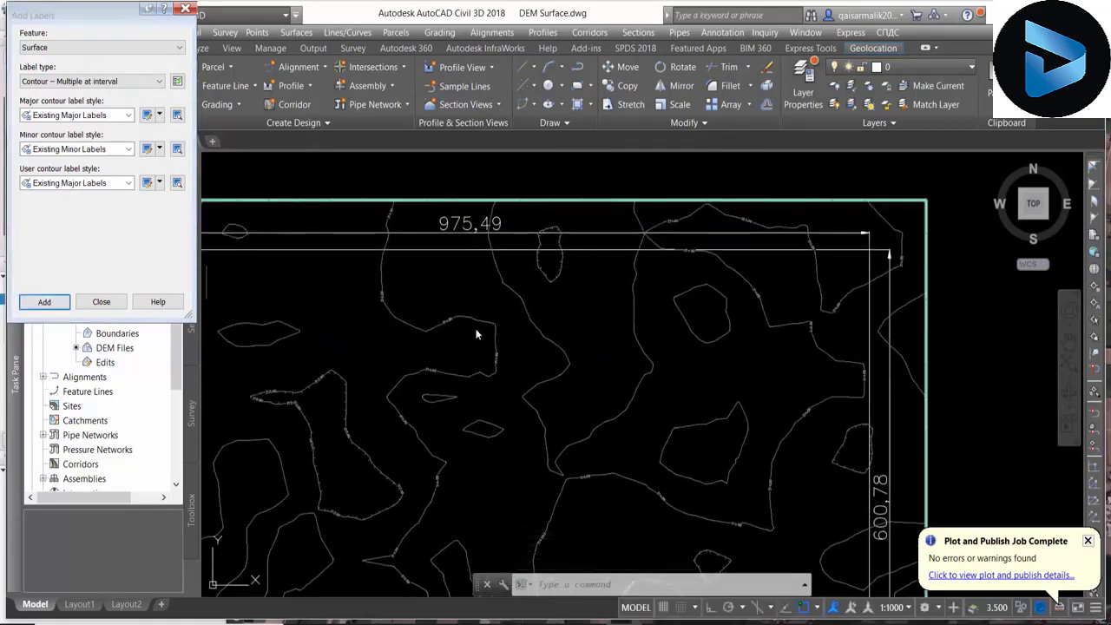
{"action": "left_click", "coordinate": [523, 303]}
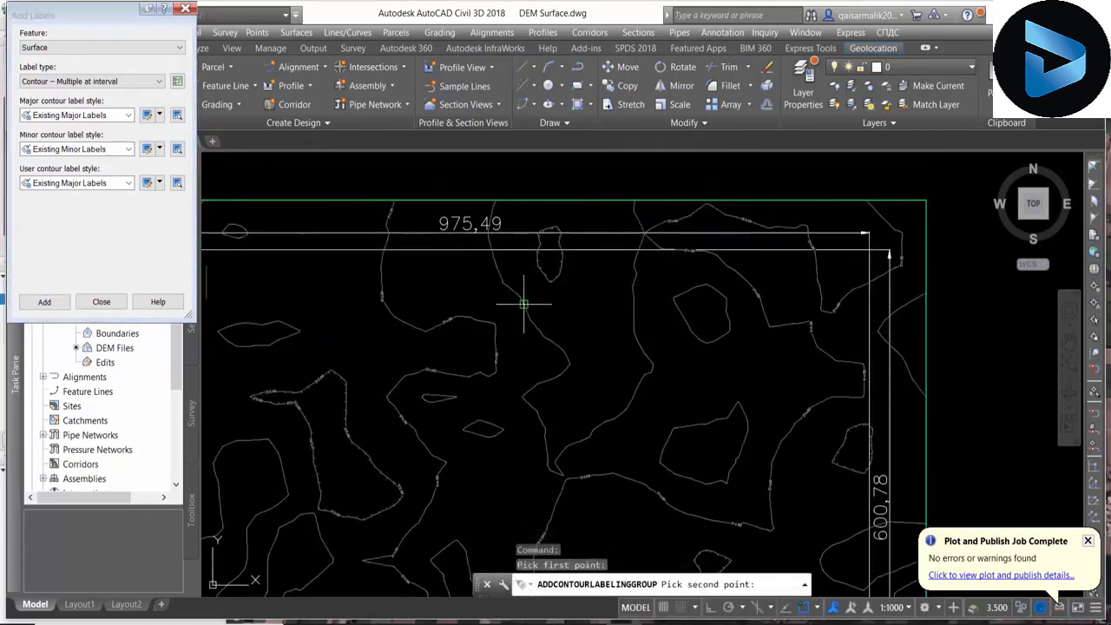
{"action": "left_click", "coordinate": [734, 412]}
{"action": "scroll", "coordinate": [735, 339], "scroll_direction": "down", "scroll_amount": 2}
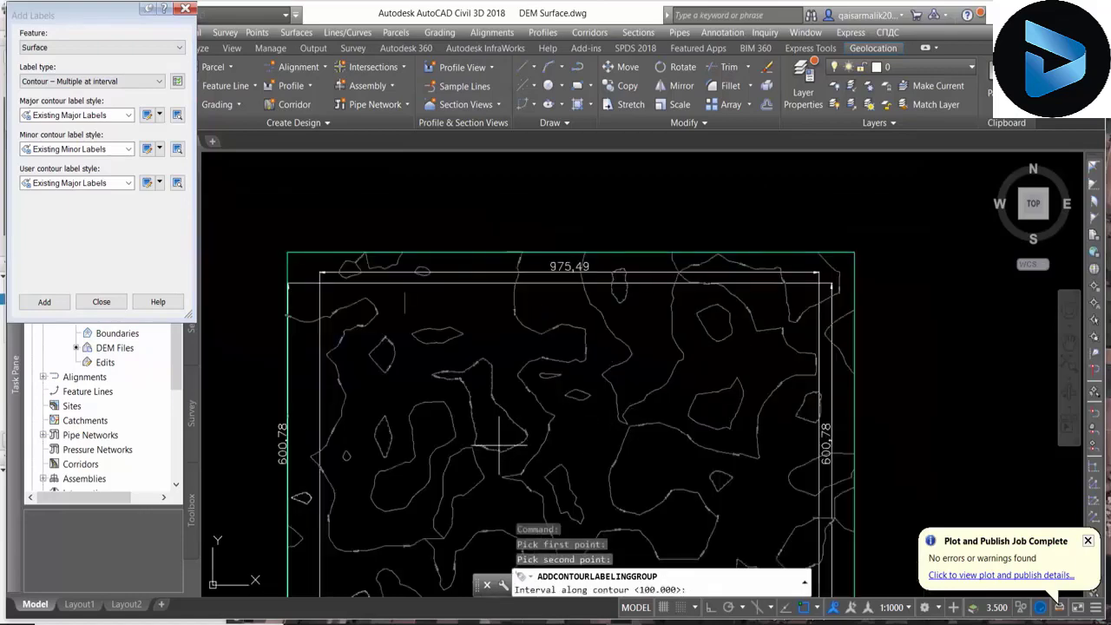
{"action": "scroll", "coordinate": [440, 379], "scroll_direction": "up", "scroll_amount": 2}
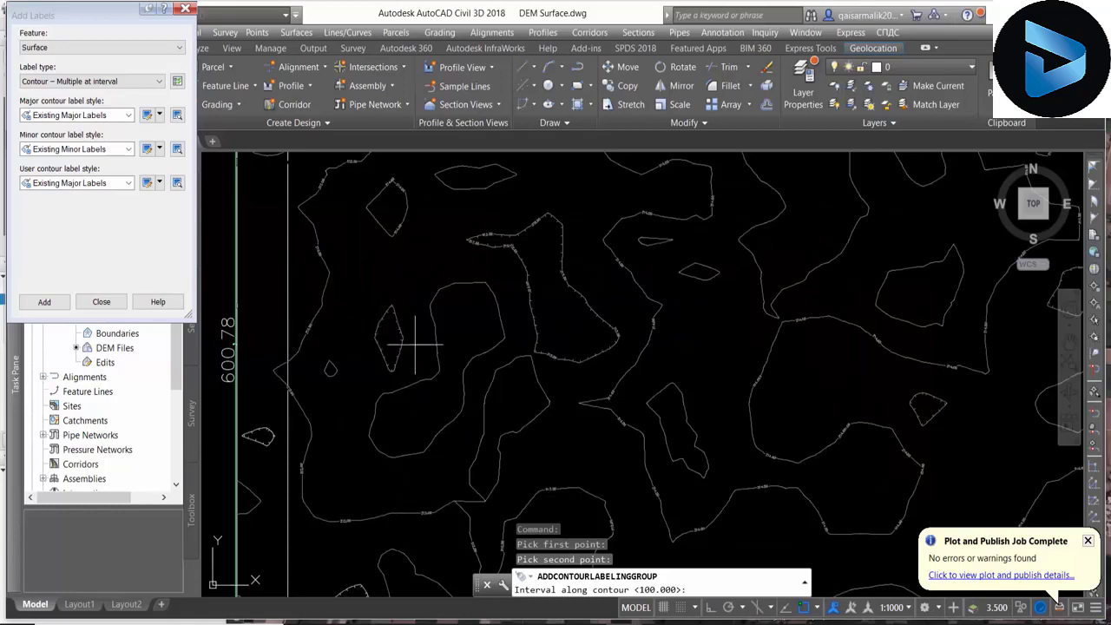
{"action": "key", "text": "Return"}
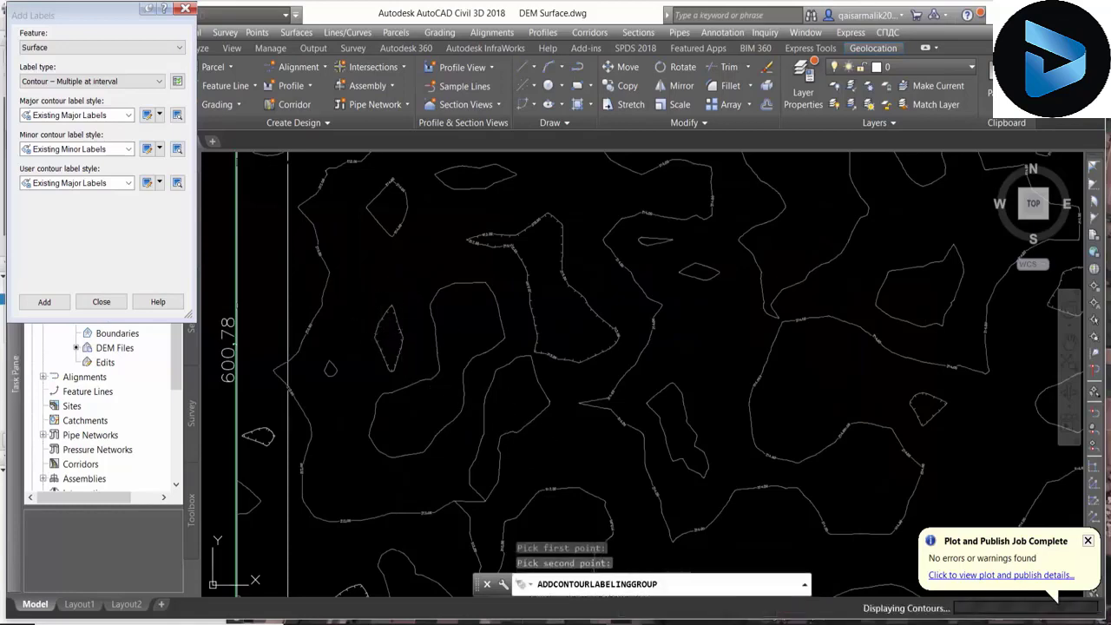
- Add a third contour label line across the lower-left contours at the default interval
{"action": "left_click", "coordinate": [44, 301]}
{"action": "left_click", "coordinate": [379, 325]}
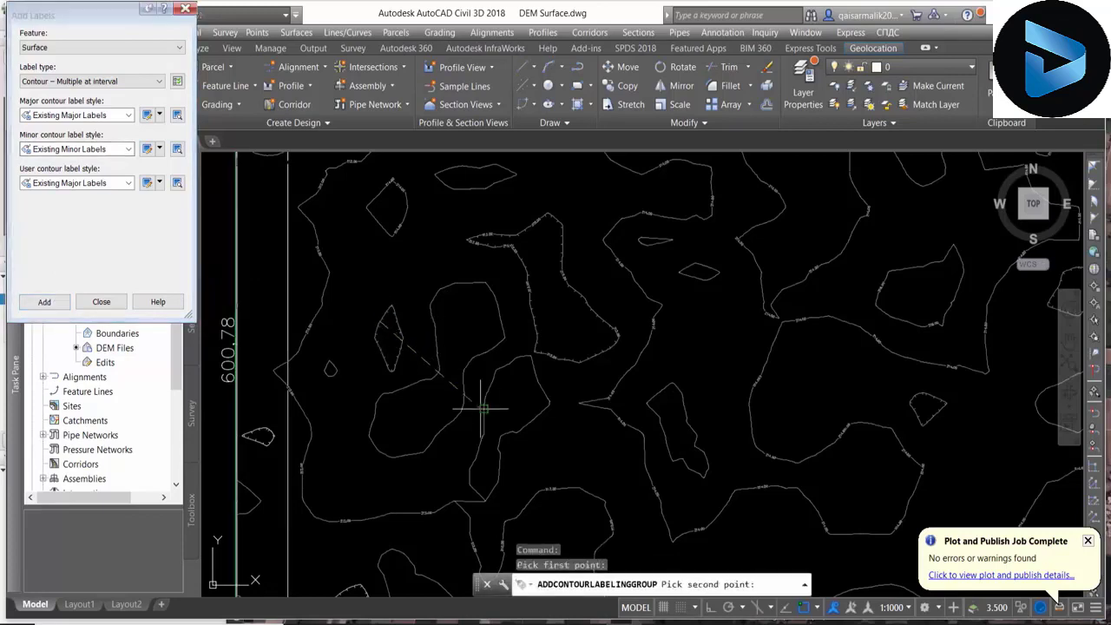
{"action": "left_click", "coordinate": [509, 431]}
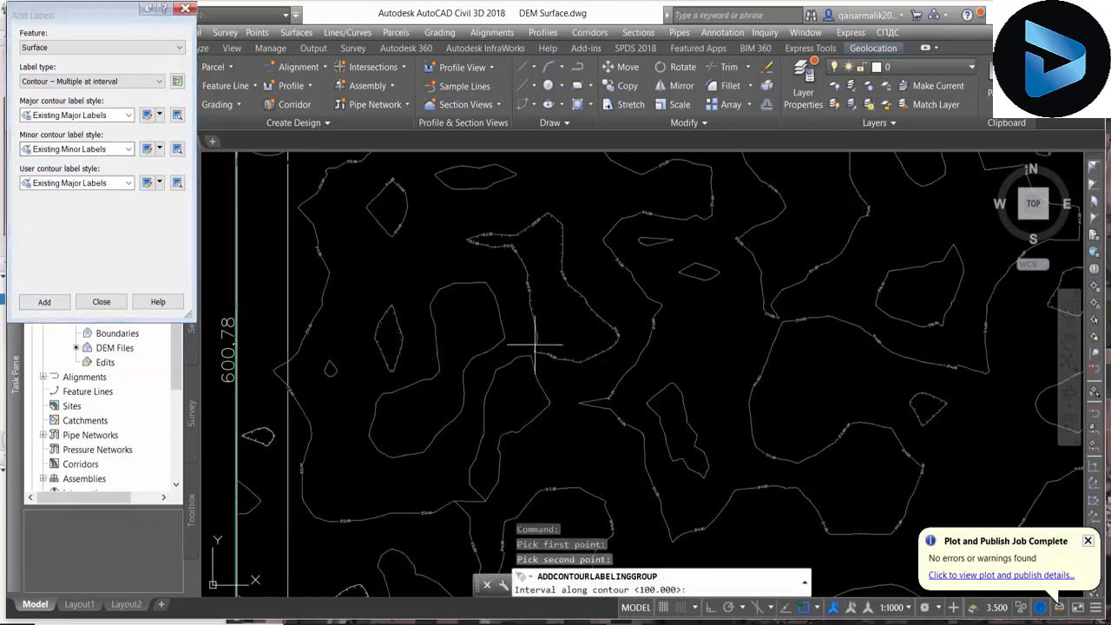
{"action": "key", "text": "Return"}
{"action": "scroll", "coordinate": [675, 257], "scroll_direction": "down", "scroll_amount": 3}
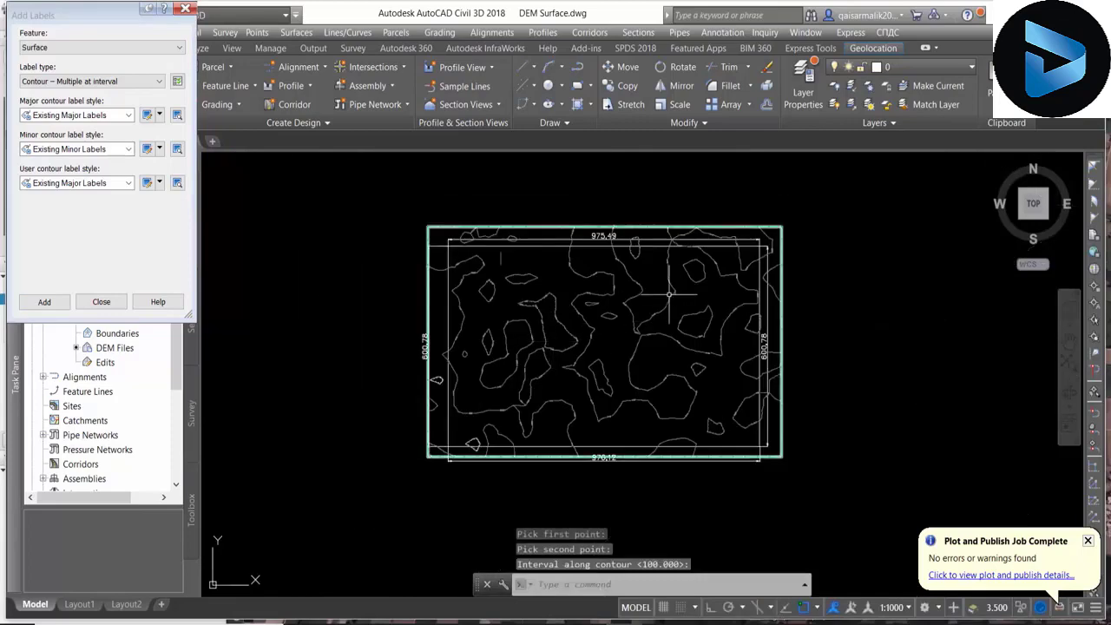
{"action": "scroll", "coordinate": [675, 257], "scroll_direction": "up", "scroll_amount": 5}
{"action": "scroll", "coordinate": [675, 257], "scroll_direction": "up", "scroll_amount": 3}
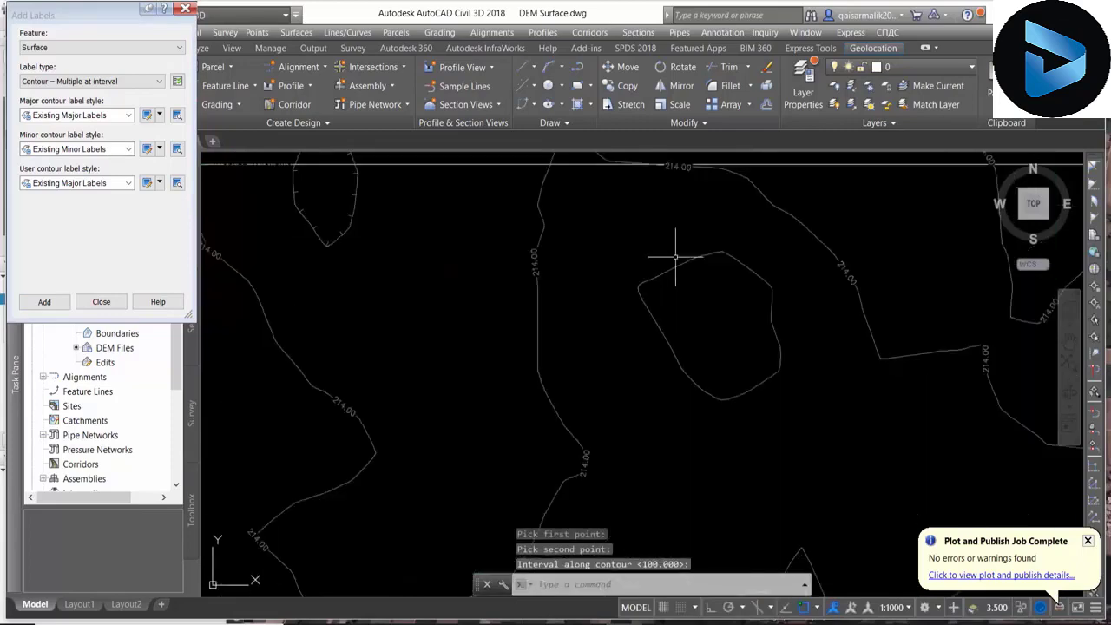
- Add another contour label line across the upper-right contours at the default interval
{"action": "left_click", "coordinate": [44, 301]}
{"action": "left_click", "coordinate": [635, 278]}
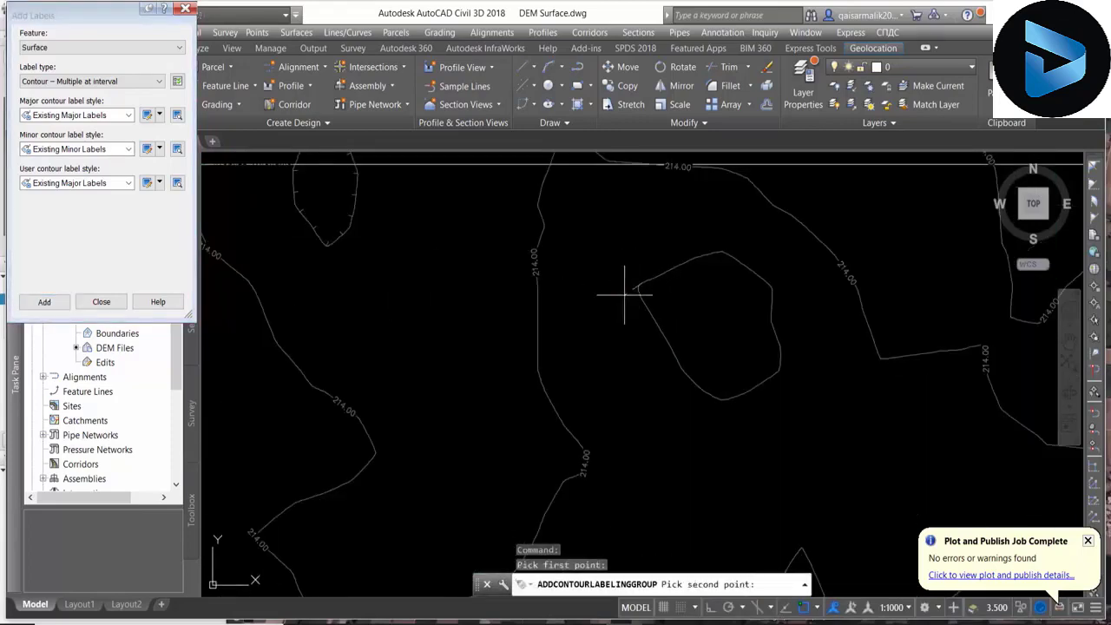
{"action": "left_click", "coordinate": [779, 370]}
{"action": "key", "text": "Return"}
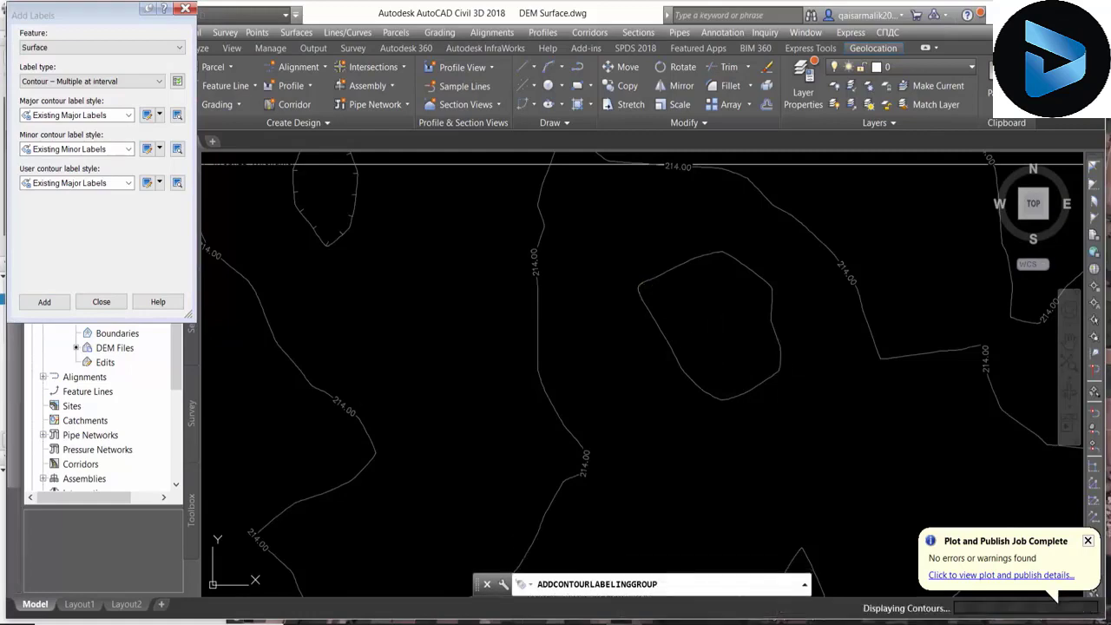
{"action": "scroll", "coordinate": [706, 343], "scroll_direction": "down", "scroll_amount": 3}
{"action": "scroll", "coordinate": [710, 364], "scroll_direction": "down", "scroll_amount": 2}
{"action": "scroll", "coordinate": [689, 298], "scroll_direction": "down", "scroll_amount": 2}
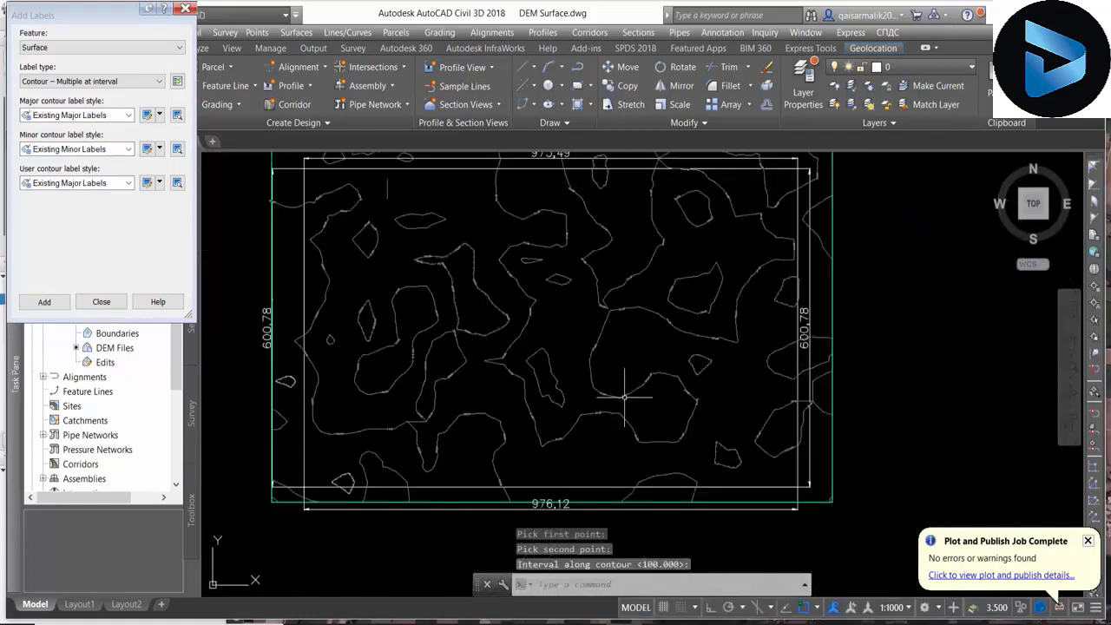
{"action": "scroll", "coordinate": [607, 379], "scroll_direction": "up", "scroll_amount": 2}
{"action": "scroll", "coordinate": [548, 369], "scroll_direction": "up", "scroll_amount": 2}
{"action": "scroll", "coordinate": [599, 381], "scroll_direction": "down", "scroll_amount": 1}
{"action": "scroll", "coordinate": [372, 248], "scroll_direction": "up", "scroll_amount": 3}
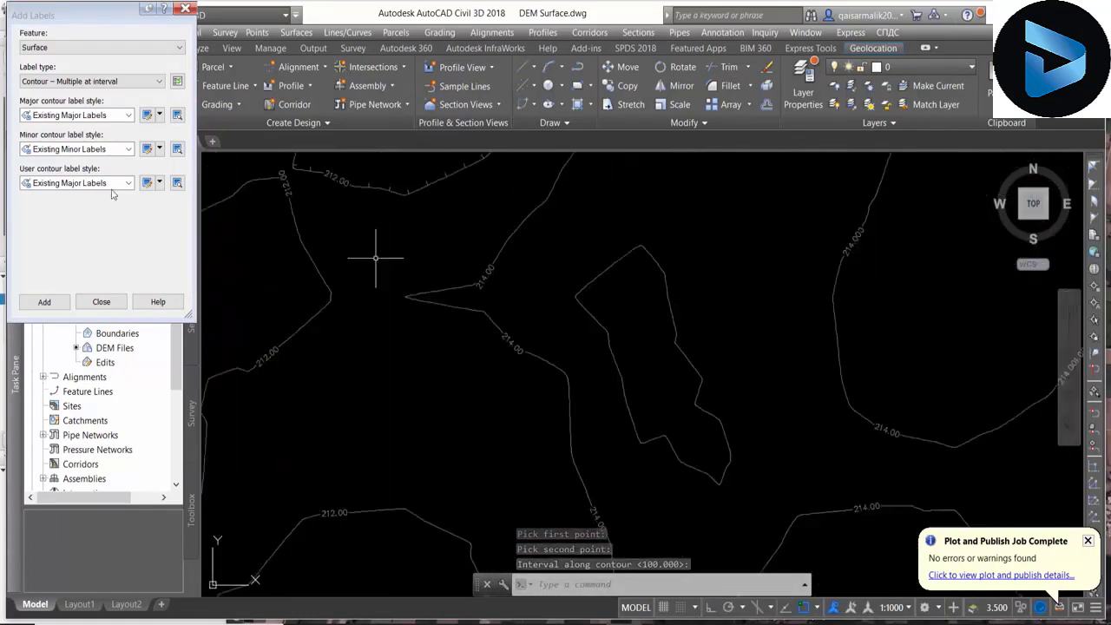
- Add a short label line that places 216.00 contour labels
{"action": "key", "text": "Return"}
{"action": "left_click", "coordinate": [670, 330]}
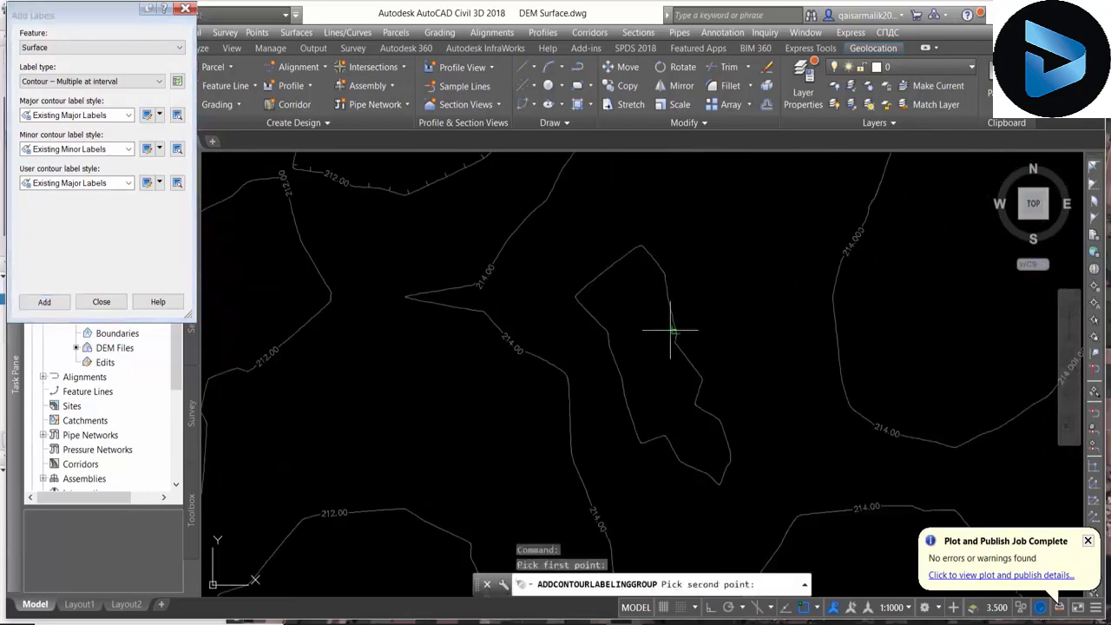
{"action": "left_click", "coordinate": [611, 356]}
{"action": "key", "text": "Return"}
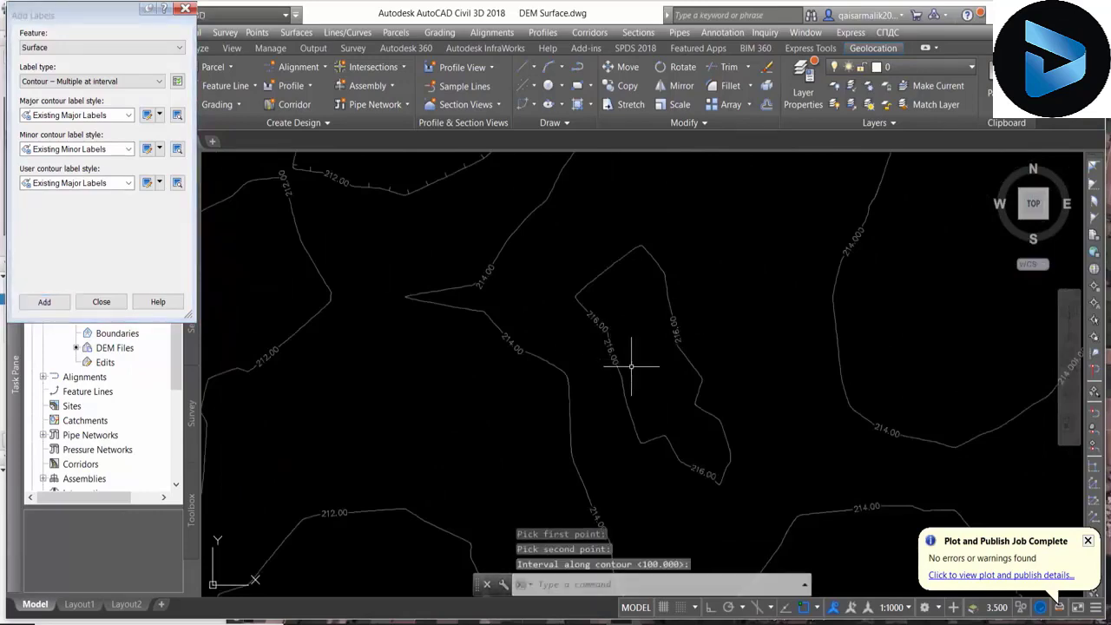
{"action": "scroll", "coordinate": [630, 365], "scroll_direction": "down", "scroll_amount": 1}
{"action": "scroll", "coordinate": [504, 297], "scroll_direction": "down", "scroll_amount": 1}
{"action": "scroll", "coordinate": [495, 266], "scroll_direction": "down", "scroll_amount": 1}
{"action": "scroll", "coordinate": [489, 321], "scroll_direction": "down", "scroll_amount": 1}
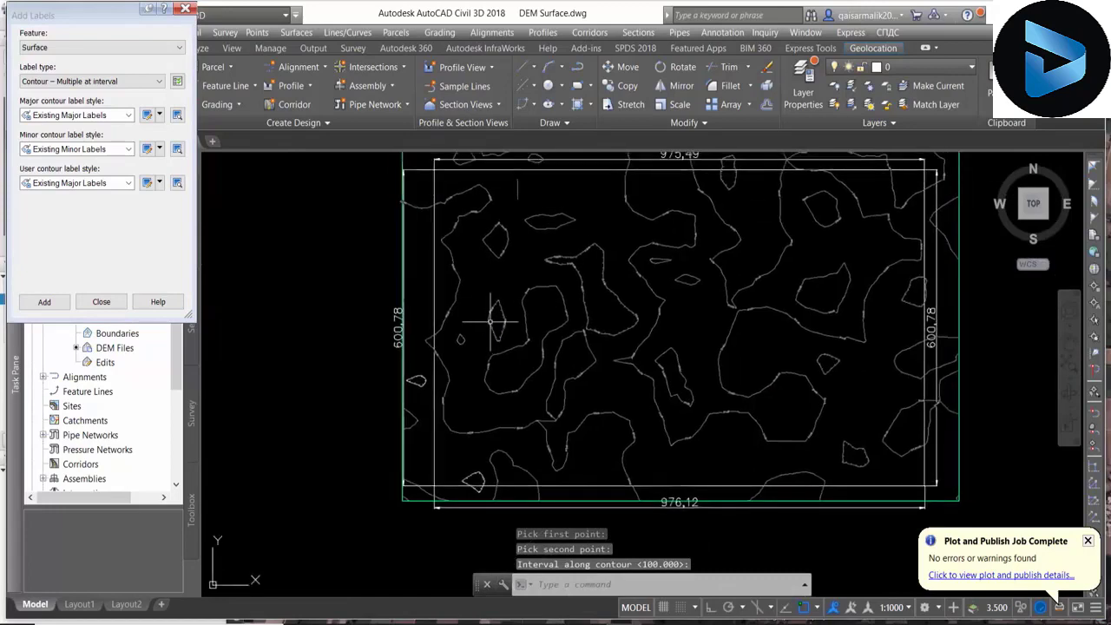
{"action": "scroll", "coordinate": [555, 312], "scroll_direction": "up", "scroll_amount": 1}
{"action": "scroll", "coordinate": [577, 310], "scroll_direction": "up", "scroll_amount": 1}
{"action": "scroll", "coordinate": [434, 277], "scroll_direction": "up", "scroll_amount": 1}
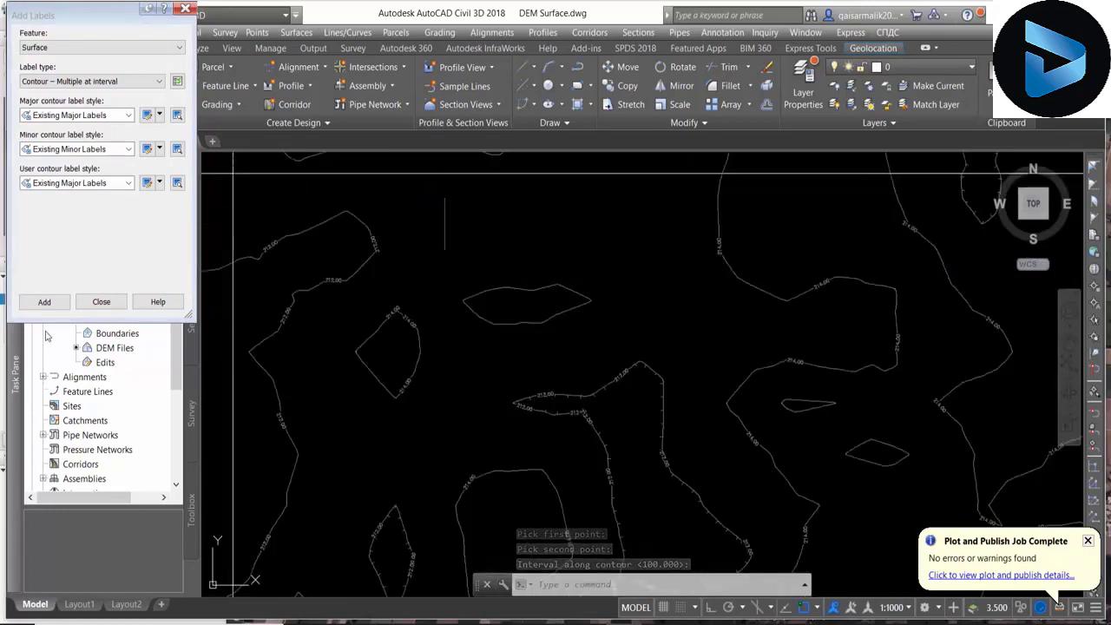
- Add one final contour label line, then close the Add Labels window
{"action": "left_click", "coordinate": [44, 301]}
{"action": "left_click", "coordinate": [487, 290]}
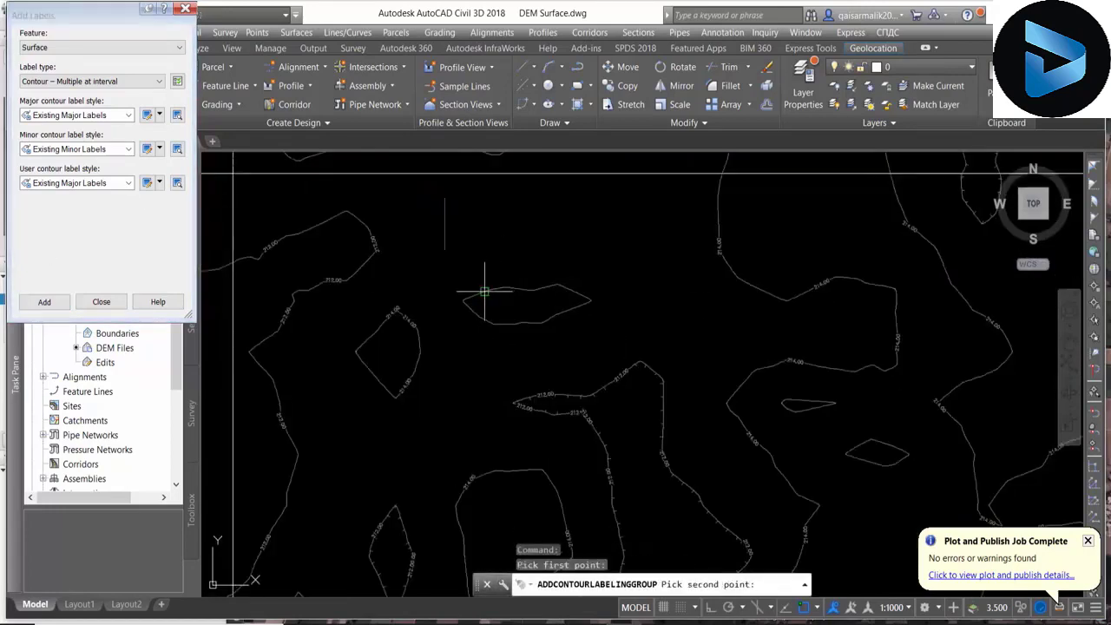
{"action": "left_click", "coordinate": [531, 322]}
{"action": "scroll", "coordinate": [562, 311], "scroll_direction": "down", "scroll_amount": 2}
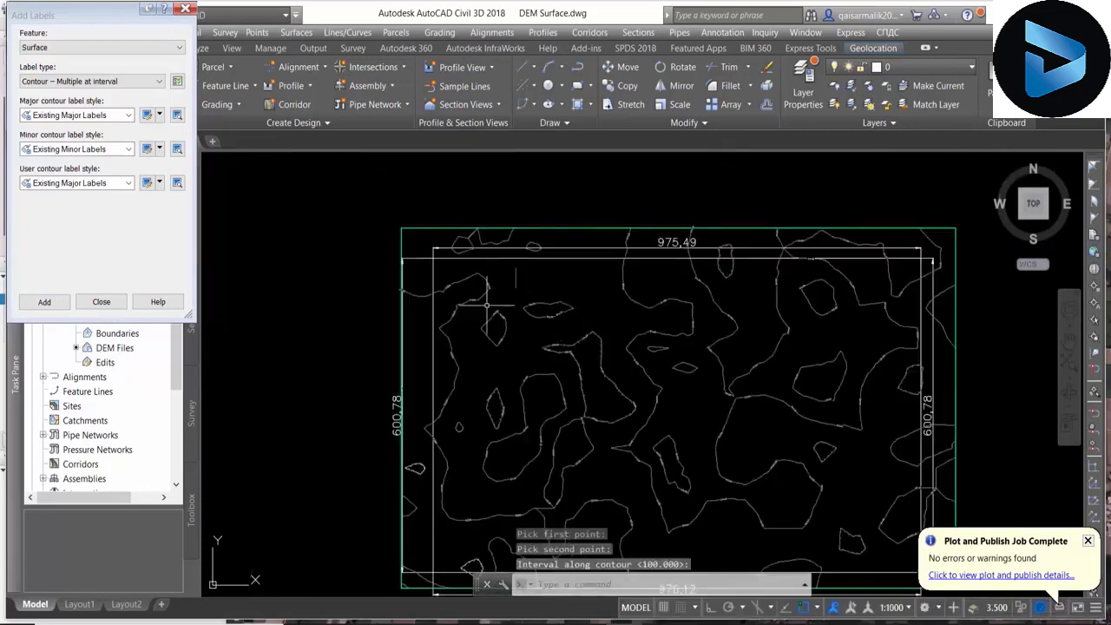
{"action": "middle_click_drag", "start_coordinate": [615, 351], "coordinate": [596, 336]}
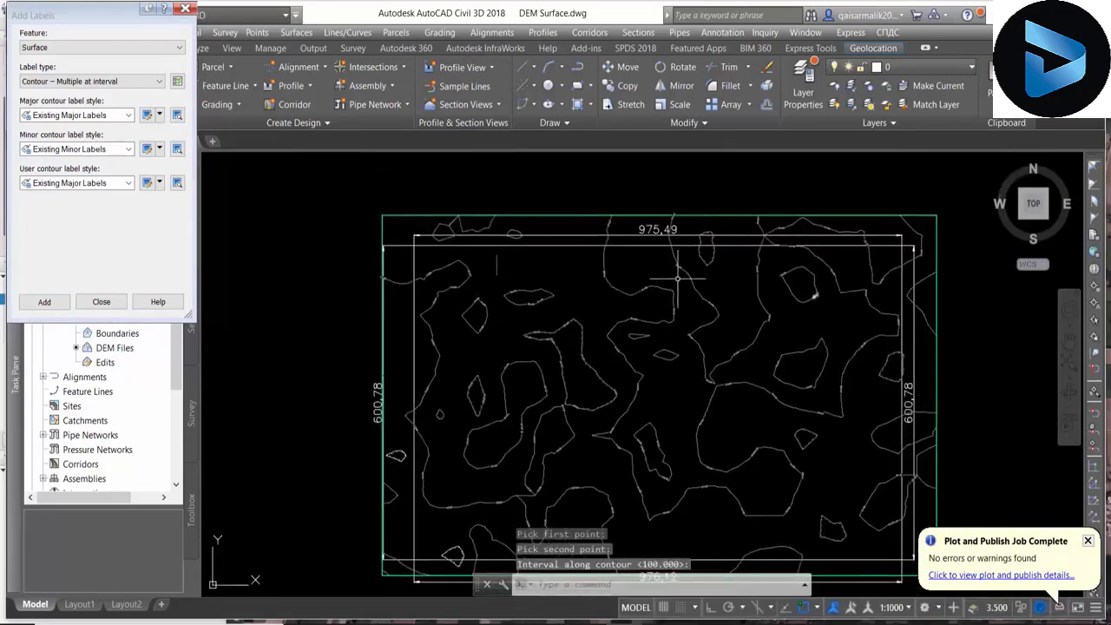
{"action": "key", "text": "Return"}
{"action": "left_click", "coordinate": [100, 301]}
- Freeze the C-TOPO-GRID layer to hide the surface contours
{"action": "scroll", "coordinate": [547, 286], "scroll_direction": "up", "scroll_amount": 3}
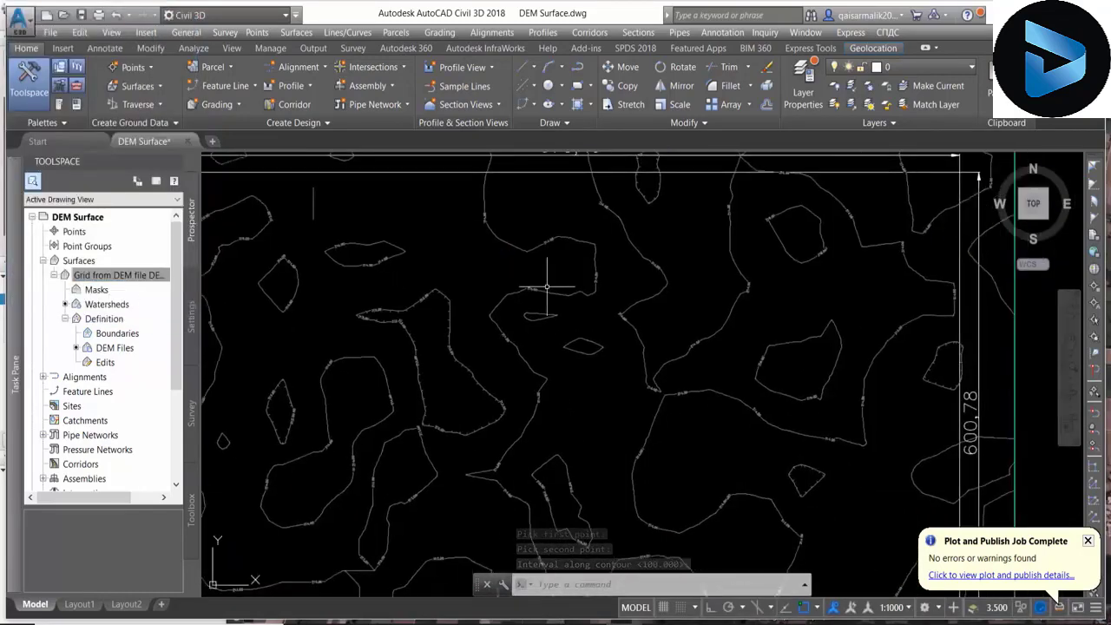
{"action": "scroll", "coordinate": [546, 286], "scroll_direction": "down", "scroll_amount": 3}
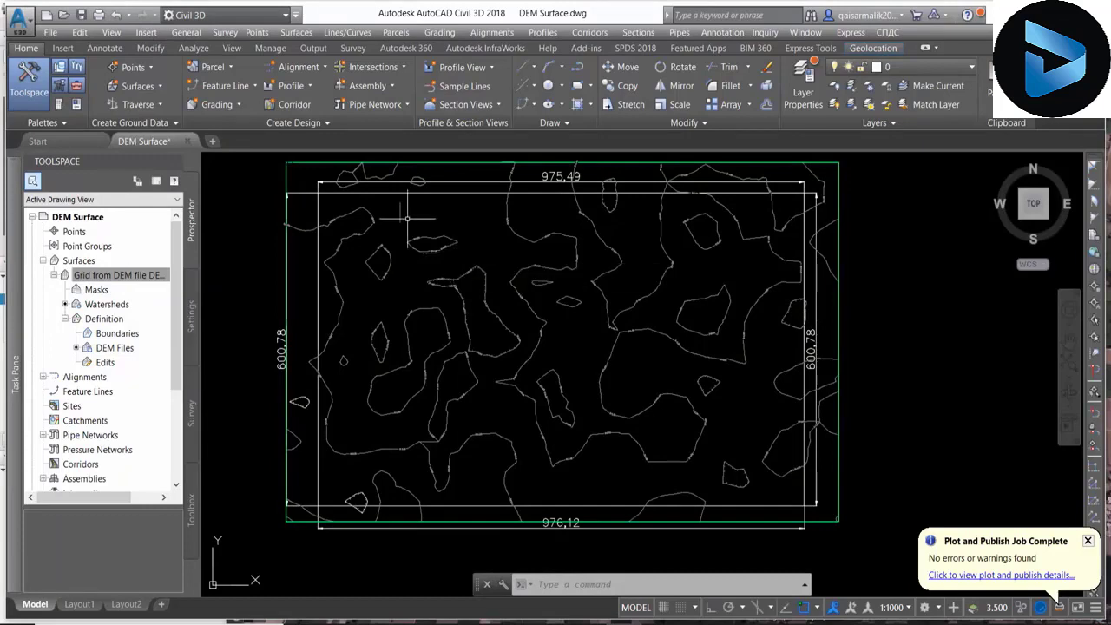
{"action": "scroll", "coordinate": [407, 218], "scroll_direction": "up", "scroll_amount": 2}
{"action": "scroll", "coordinate": [520, 247], "scroll_direction": "down", "scroll_amount": 4}
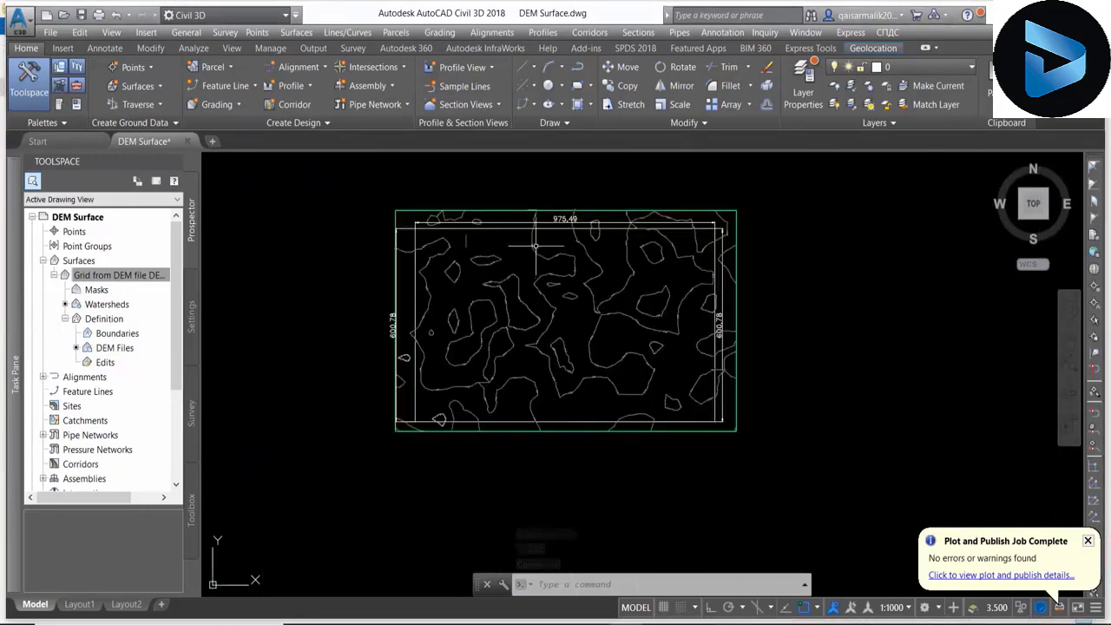
{"action": "scroll", "coordinate": [531, 251], "scroll_direction": "up", "scroll_amount": 2}
{"action": "left_click", "coordinate": [536, 235]}
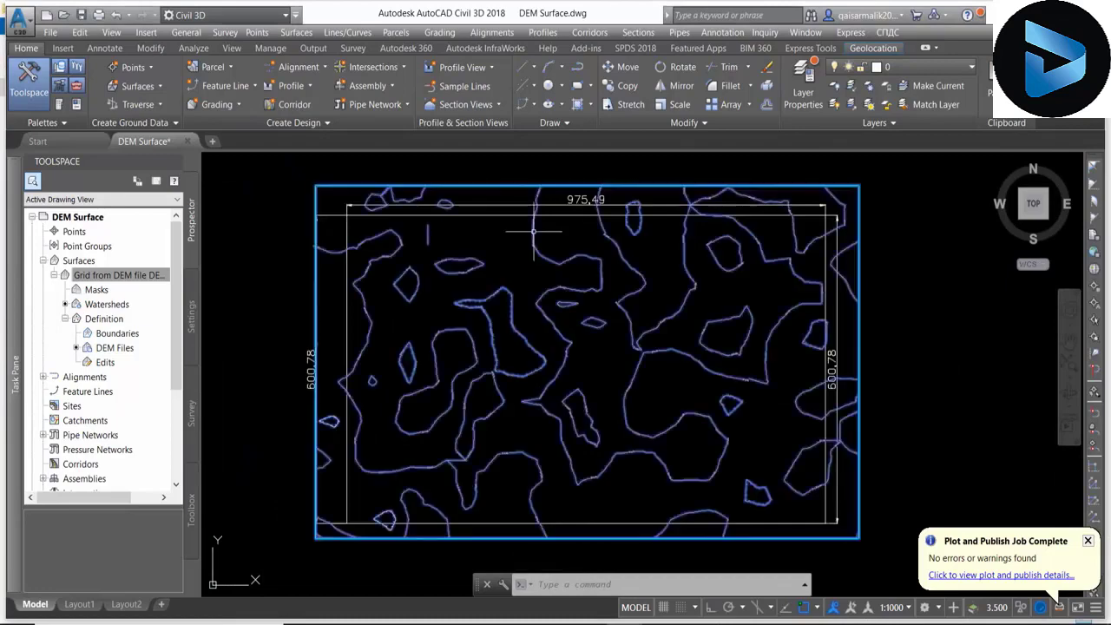
{"action": "left_click", "coordinate": [31, 49]}
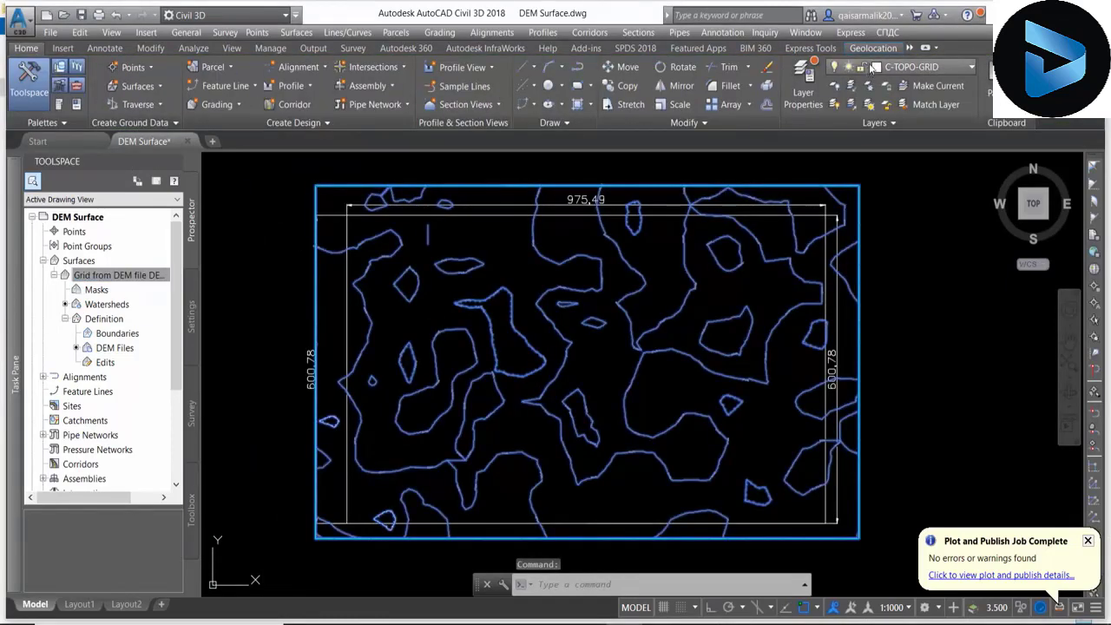
{"action": "left_click", "coordinate": [900, 69]}
{"action": "left_click", "coordinate": [899, 70]}
{"action": "left_click", "coordinate": [899, 69]}
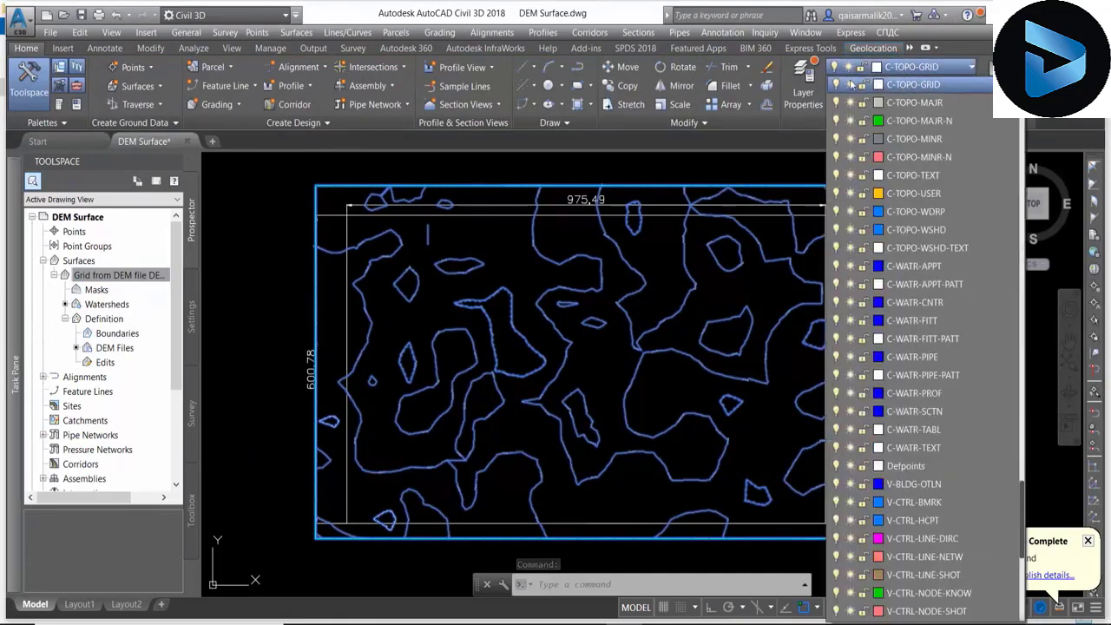
{"action": "left_click", "coordinate": [850, 84]}
{"action": "left_click", "coordinate": [712, 245]}
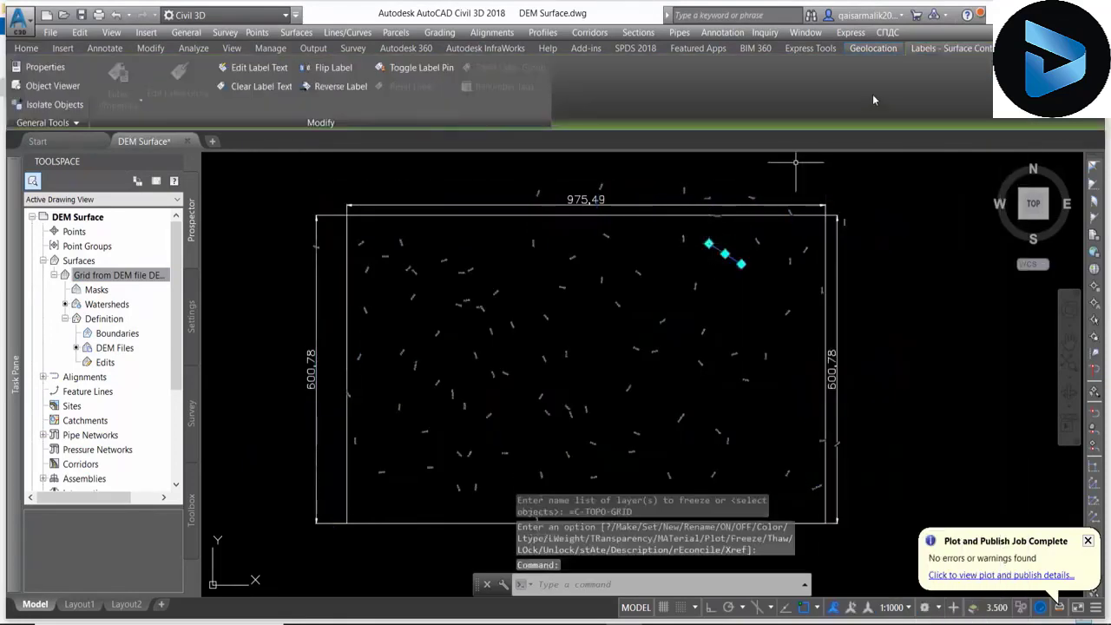
- Freeze C-TOPO-TEXT, make layer 0 current, and frame the 975.49 × 600.78 boundary
{"action": "left_click", "coordinate": [35, 52]}
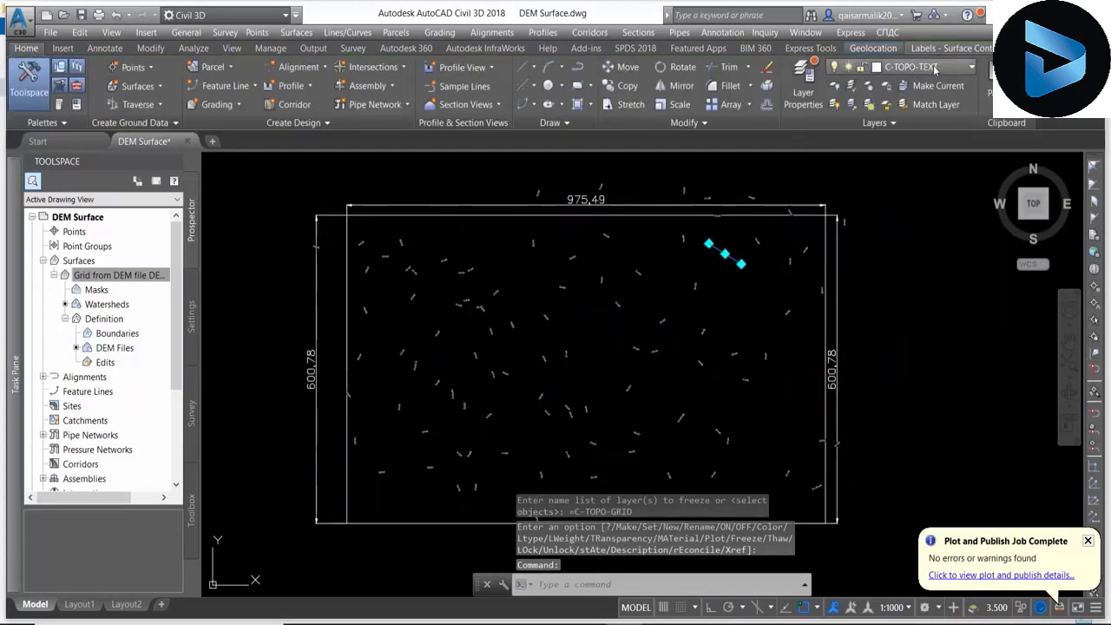
{"action": "left_click", "coordinate": [935, 69]}
{"action": "left_click", "coordinate": [850, 84]}
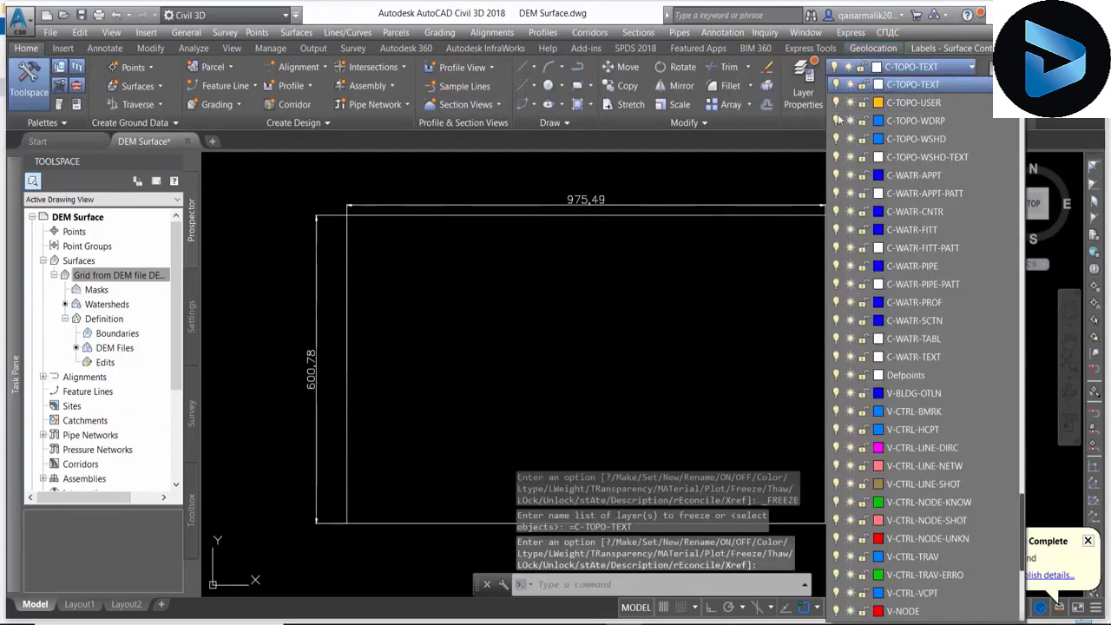
{"action": "left_click", "coordinate": [556, 267]}
{"action": "scroll", "coordinate": [521, 251], "scroll_direction": "down", "scroll_amount": 2}
{"action": "scroll", "coordinate": [549, 305], "scroll_direction": "up", "scroll_amount": 3}
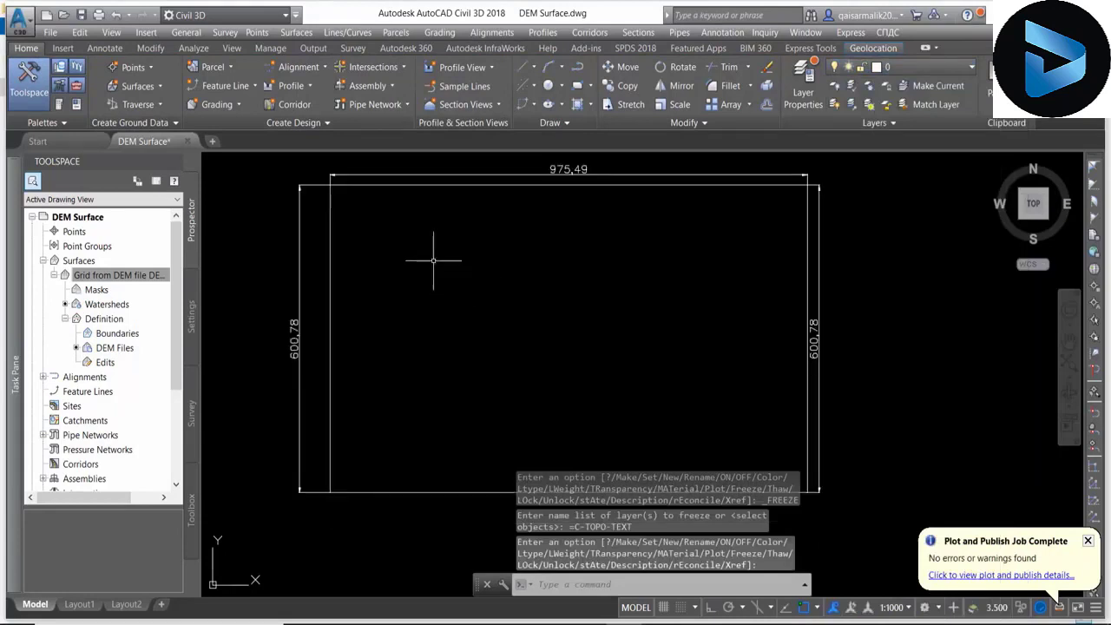
{"action": "middle_click_drag", "start_coordinate": [429, 313], "coordinate": [434, 280]}
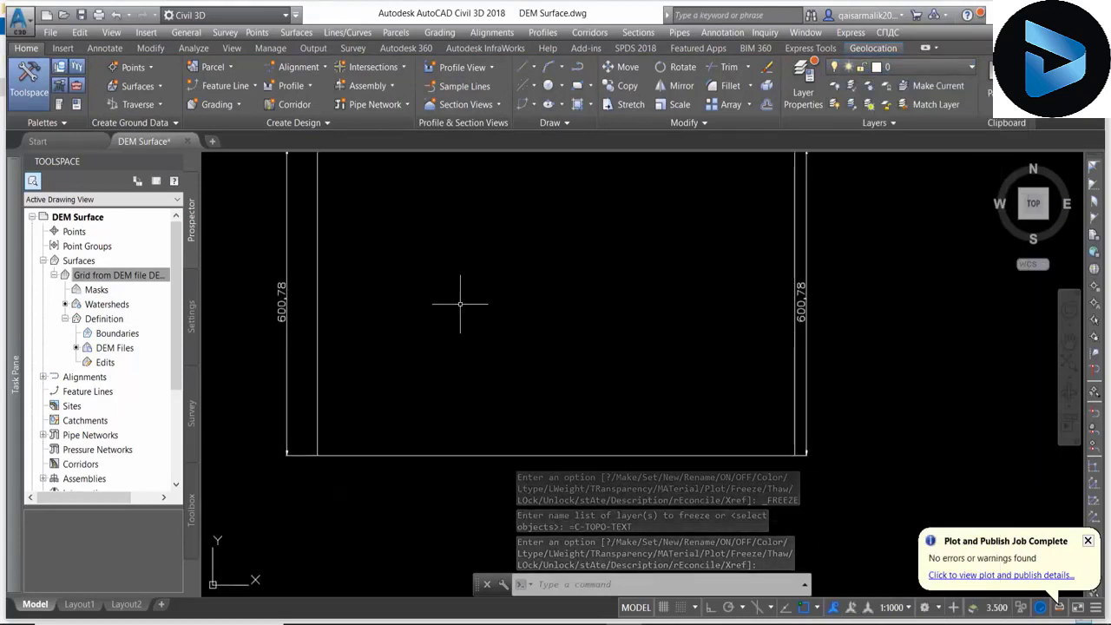
{"action": "scroll", "coordinate": [463, 303], "scroll_direction": "down", "scroll_amount": 3}
{"action": "scroll", "coordinate": [392, 280], "scroll_direction": "up", "scroll_amount": 2}
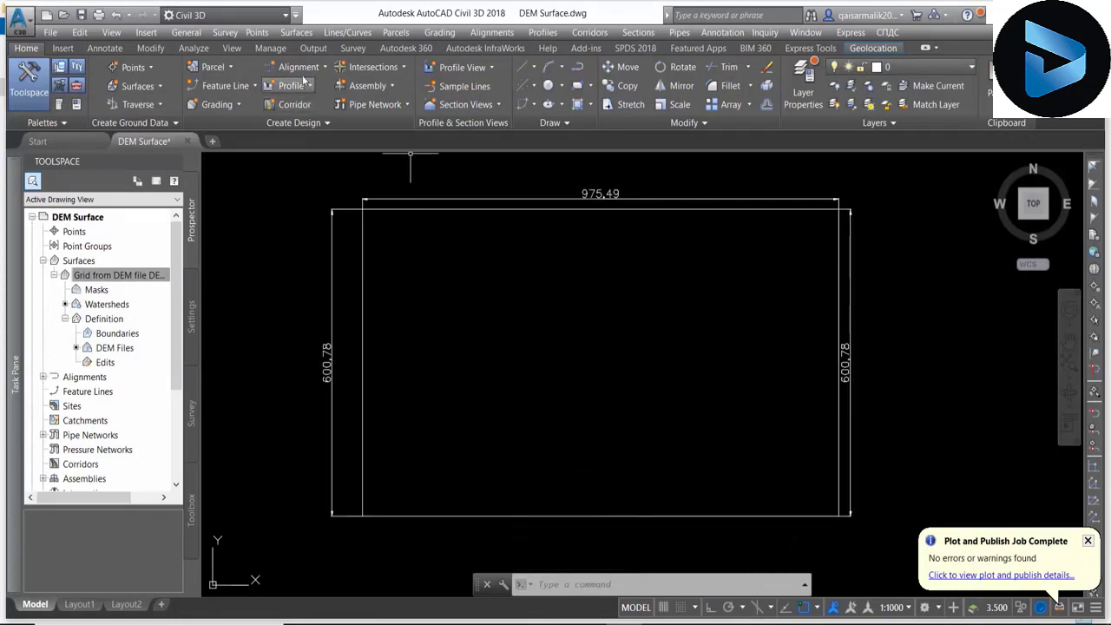
{"action": "scroll", "coordinate": [304, 287], "scroll_direction": "down", "scroll_amount": 1}
- Offset the boundary rectangle 20 units inward
{"action": "left_click", "coordinate": [346, 275]}
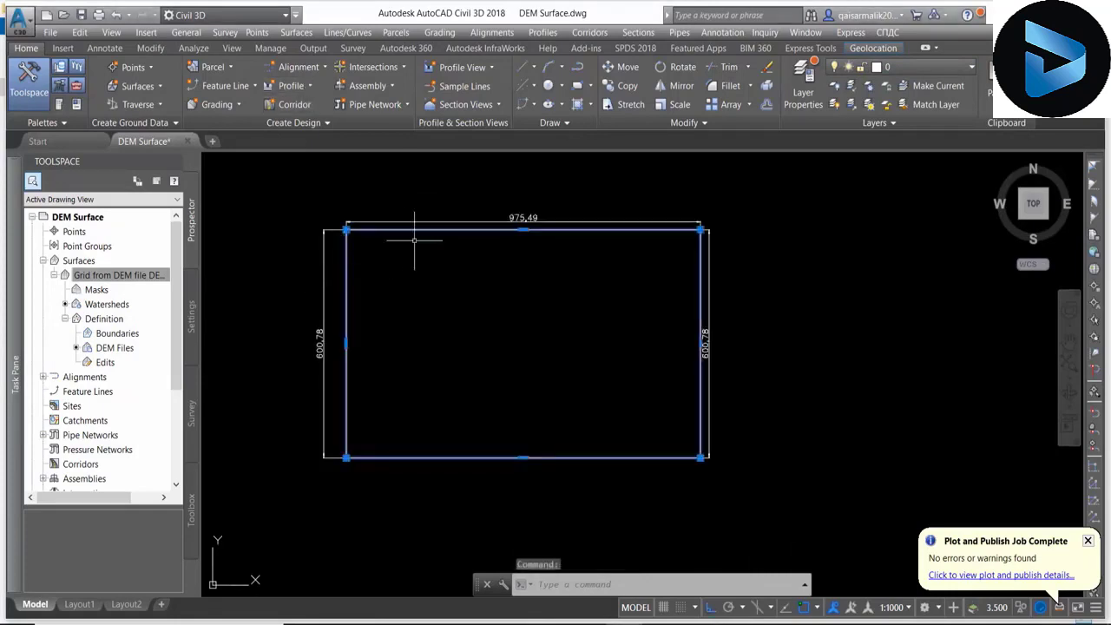
{"action": "type", "text": "o"}
{"action": "key", "text": "Return"}
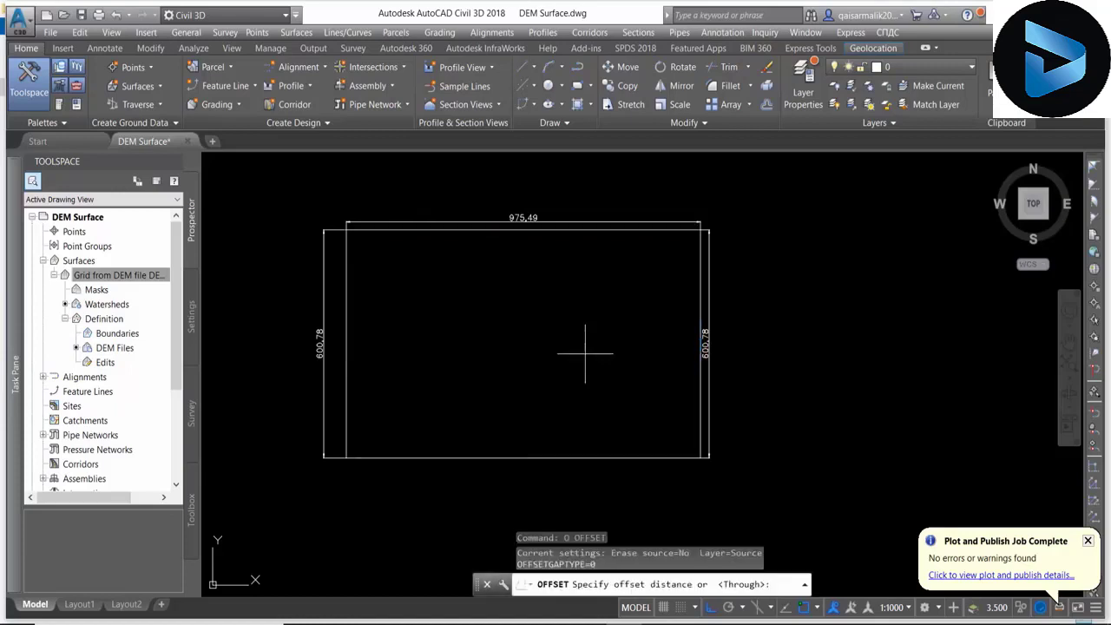
{"action": "type", "text": "20."}
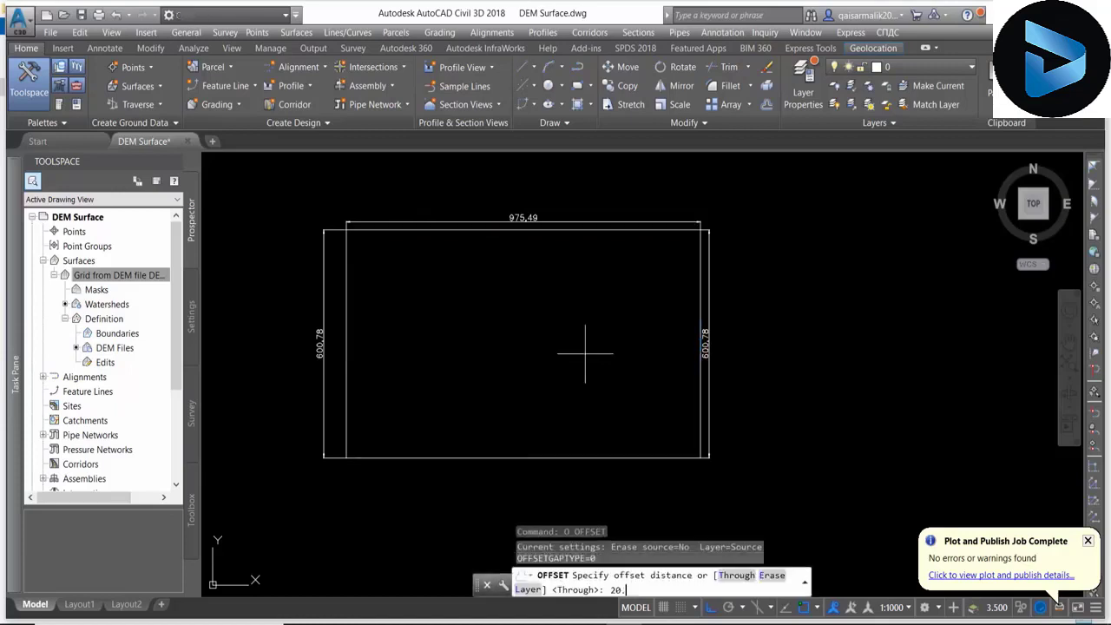
{"action": "key", "text": "Return"}
{"action": "left_click", "coordinate": [585, 353]}
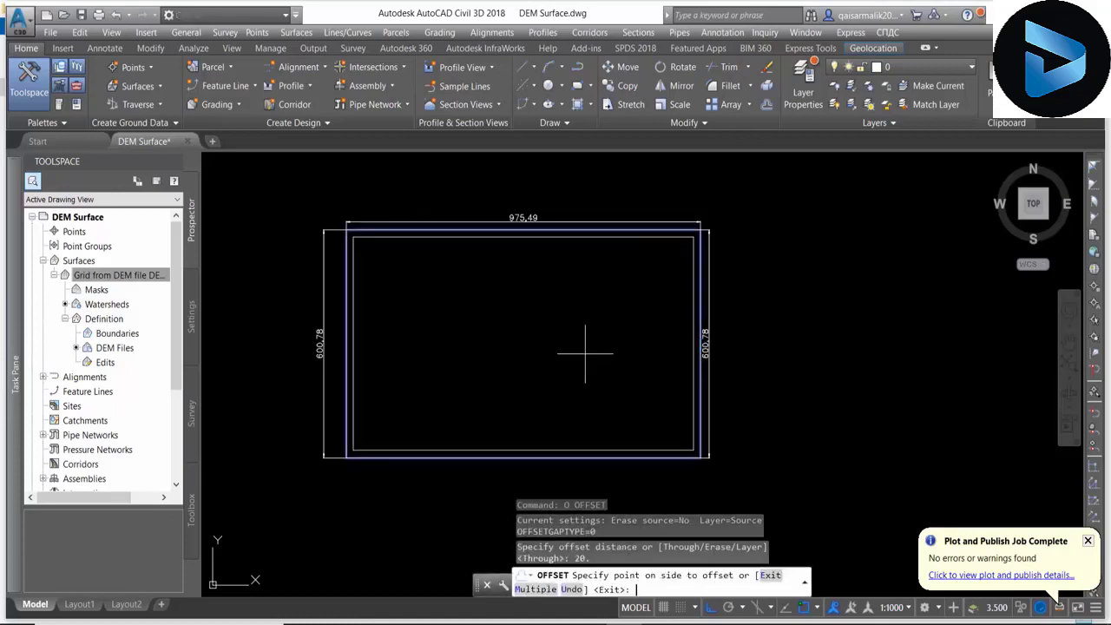
{"action": "left_click", "coordinate": [475, 265]}
{"action": "key", "text": "Escape"}
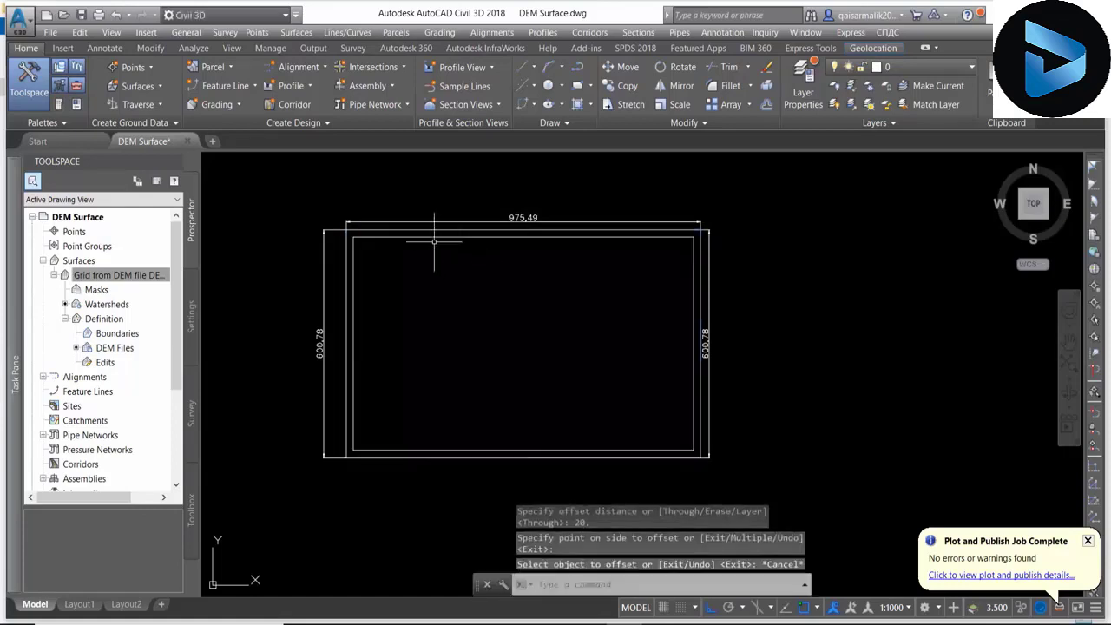
- Trace the inner rectangle's corners with a closed polyline on layer 0
{"action": "left_click", "coordinate": [474, 236]}
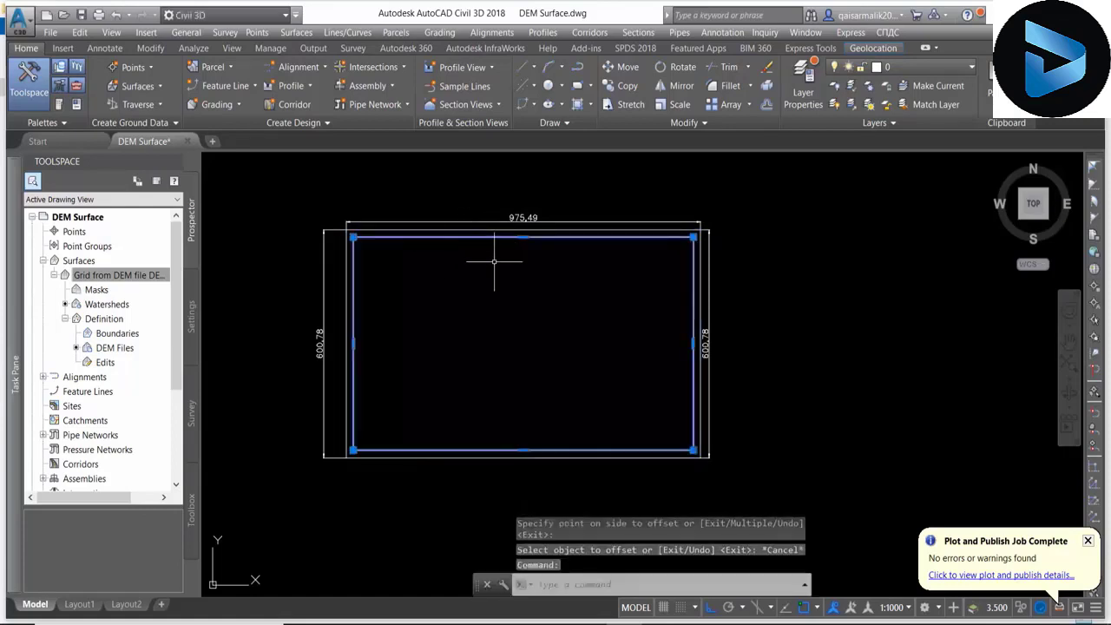
{"action": "type", "text": "pl"}
{"action": "key", "text": "Return"}
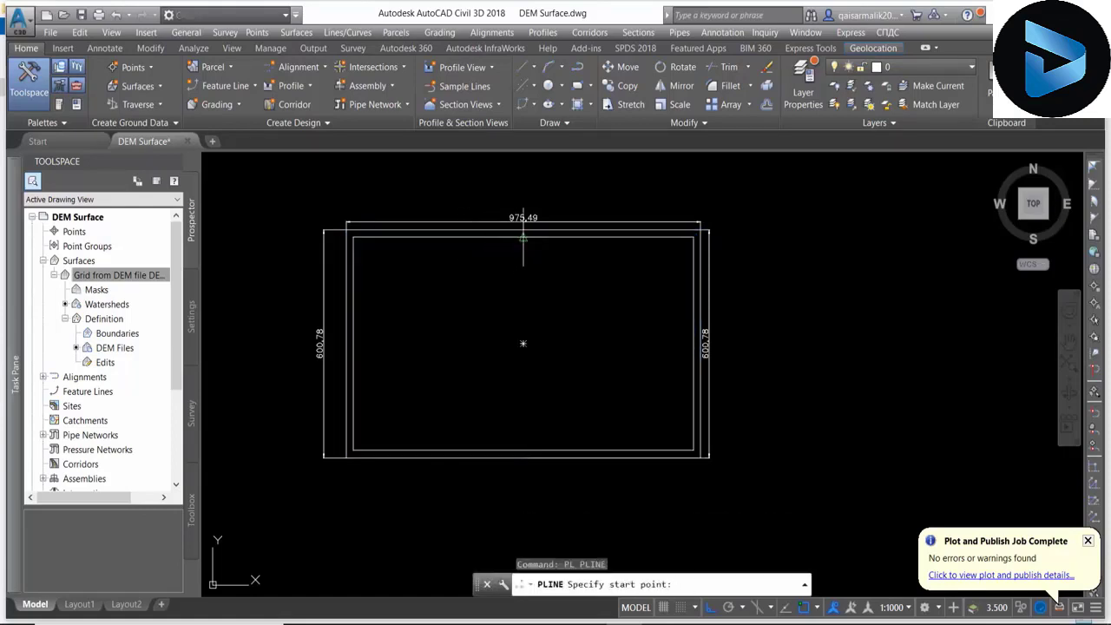
{"action": "left_click", "coordinate": [523, 237]}
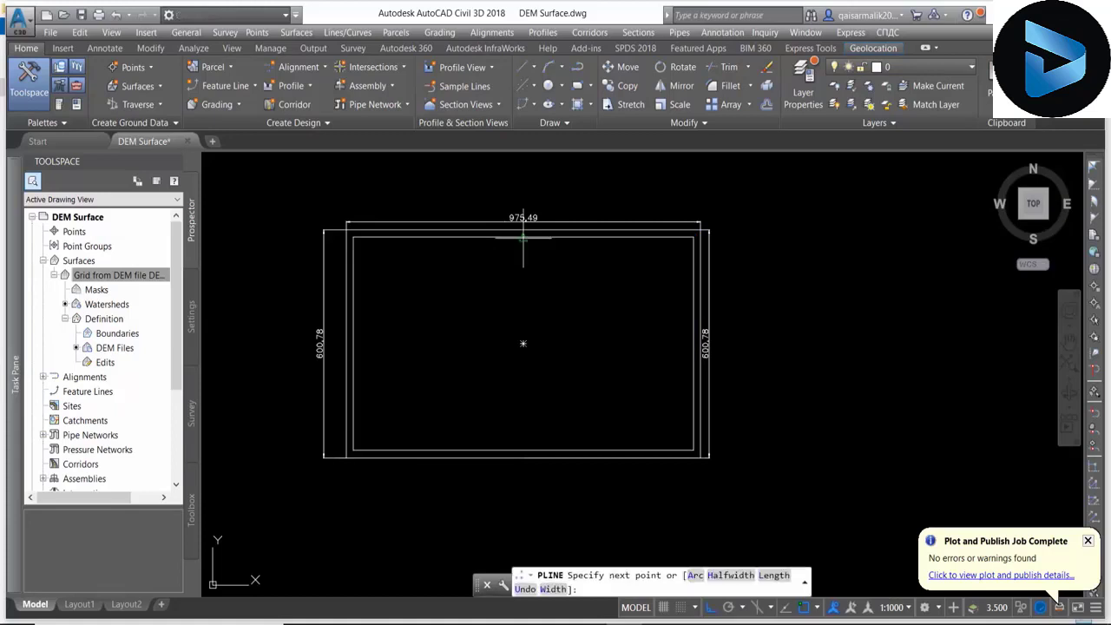
{"action": "left_click", "coordinate": [694, 236]}
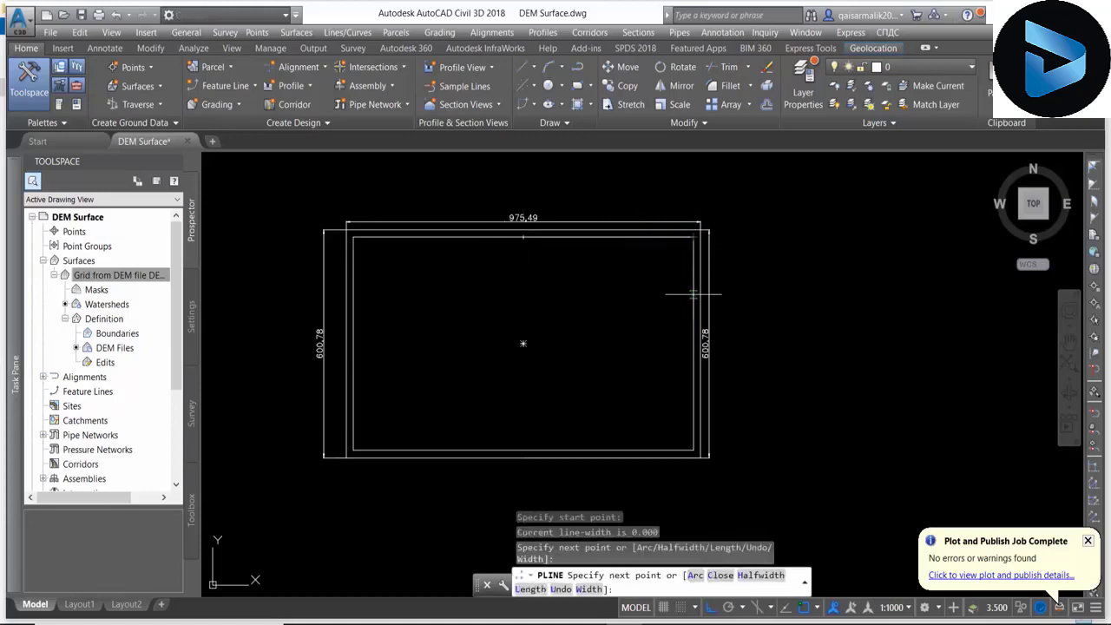
{"action": "left_click", "coordinate": [694, 450]}
{"action": "scroll", "coordinate": [352, 450], "scroll_direction": "up", "scroll_amount": 2}
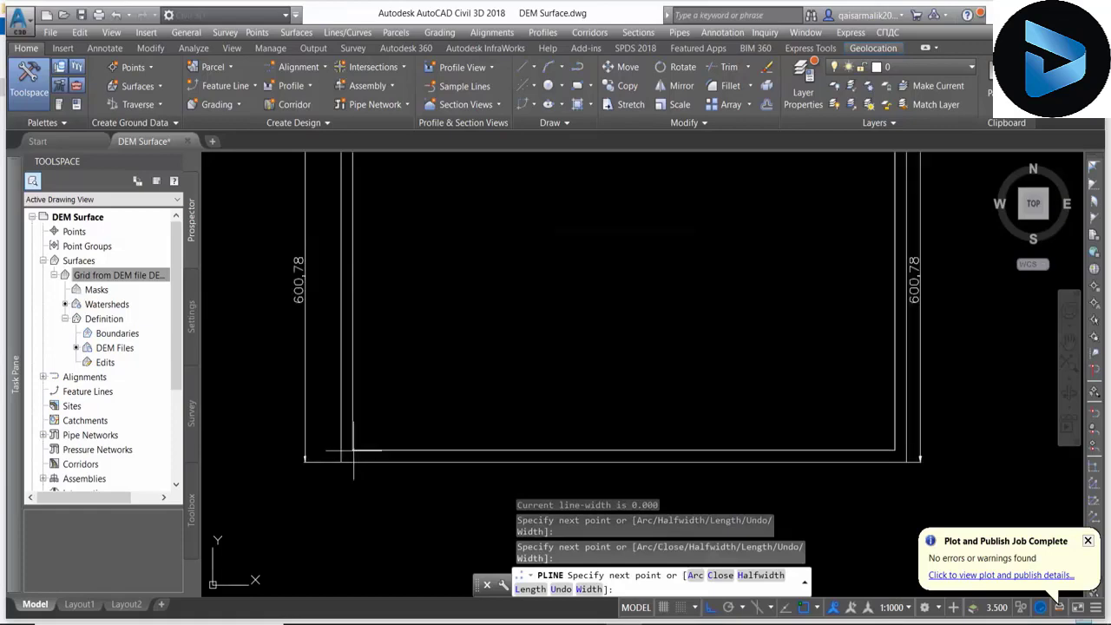
{"action": "left_click", "coordinate": [353, 450]}
{"action": "scroll", "coordinate": [365, 417], "scroll_direction": "down", "scroll_amount": 4}
{"action": "scroll", "coordinate": [353, 286], "scroll_direction": "up", "scroll_amount": 4}
{"action": "left_click", "coordinate": [352, 284]}
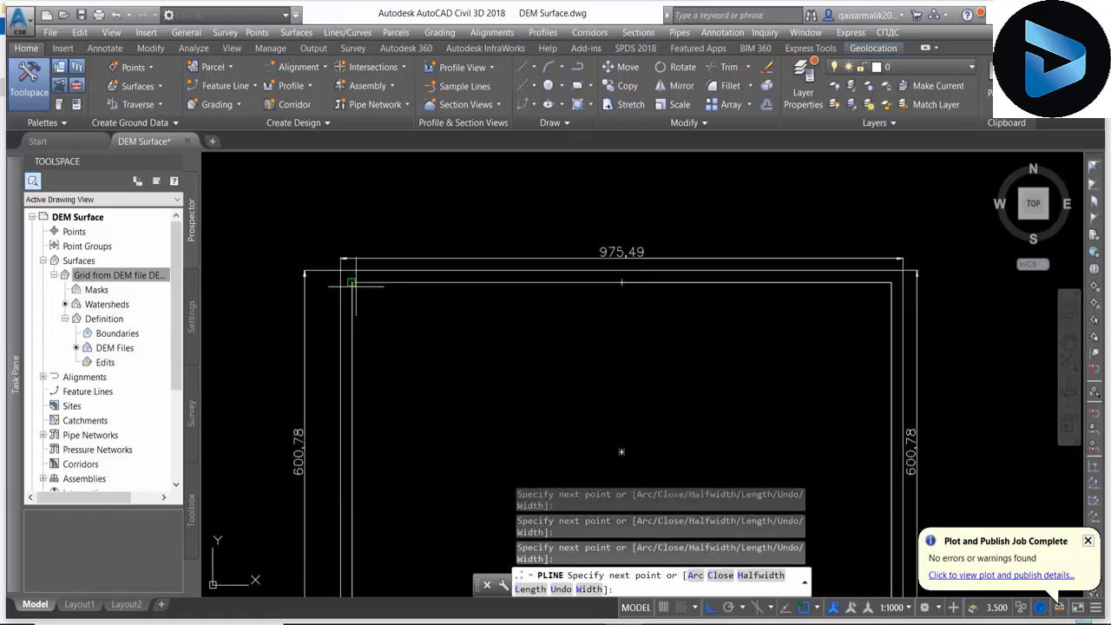
{"action": "type", "text": "c"}
{"action": "key", "text": "Return"}
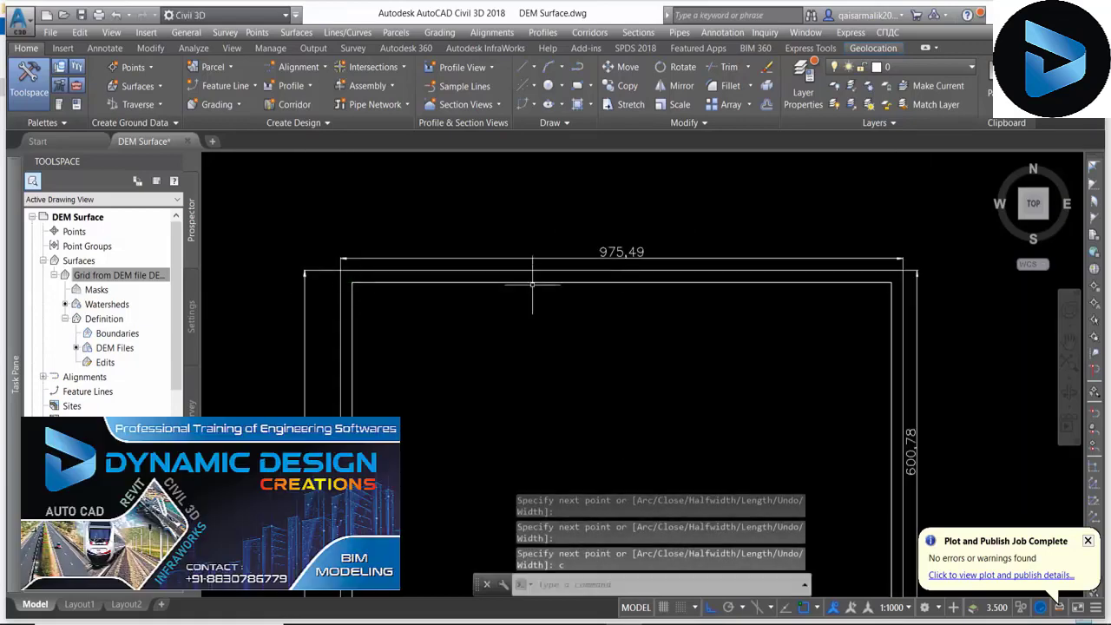
{"action": "left_click", "coordinate": [511, 308]}
{"action": "left_click", "coordinate": [521, 282]}
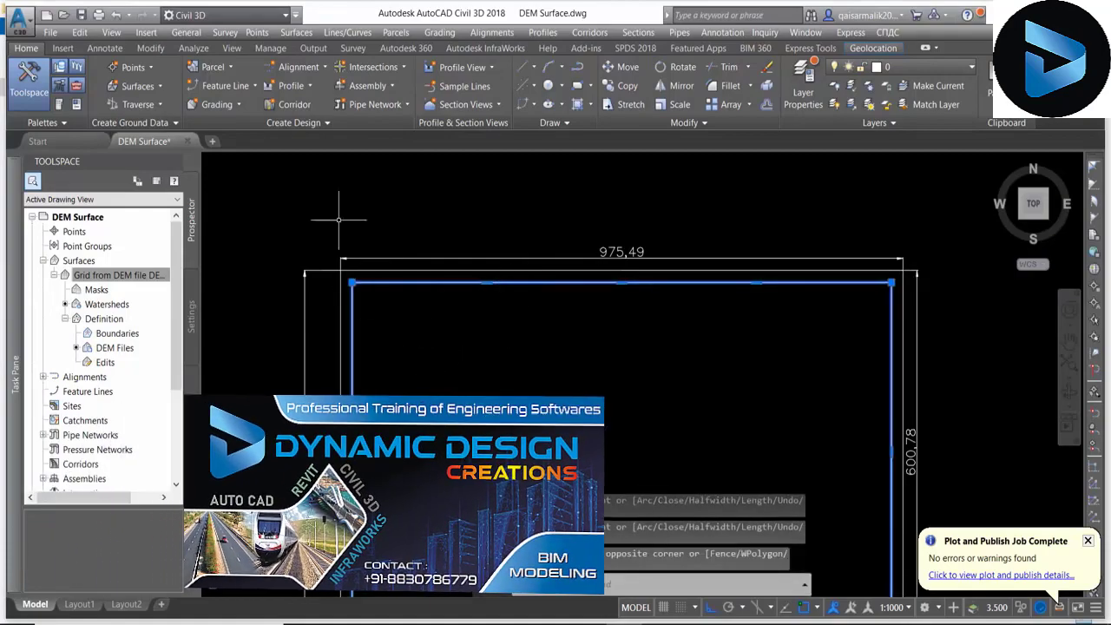
- Convert the closed polyline into the Road1 alignment with 200 m corner curves
{"action": "left_click", "coordinate": [300, 68]}
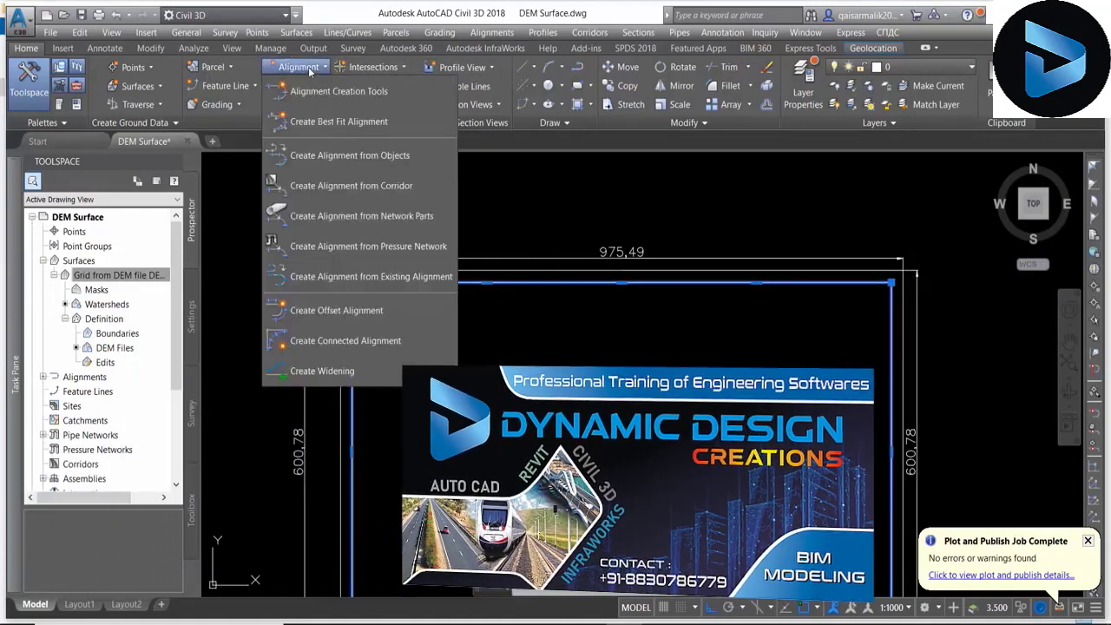
{"action": "left_click", "coordinate": [326, 155]}
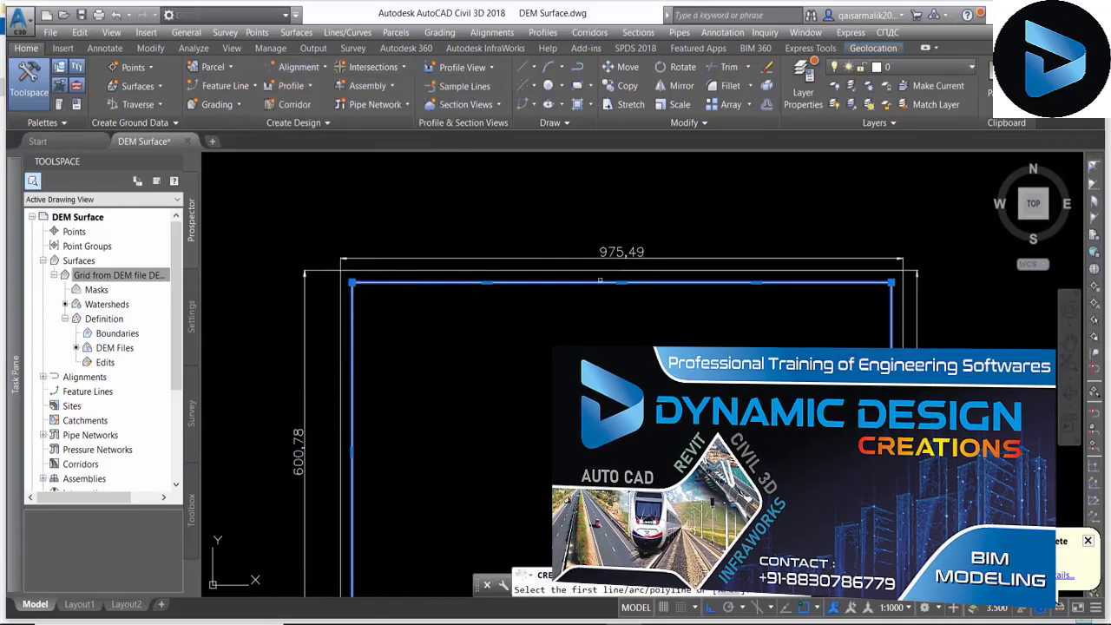
{"action": "left_click", "coordinate": [658, 283]}
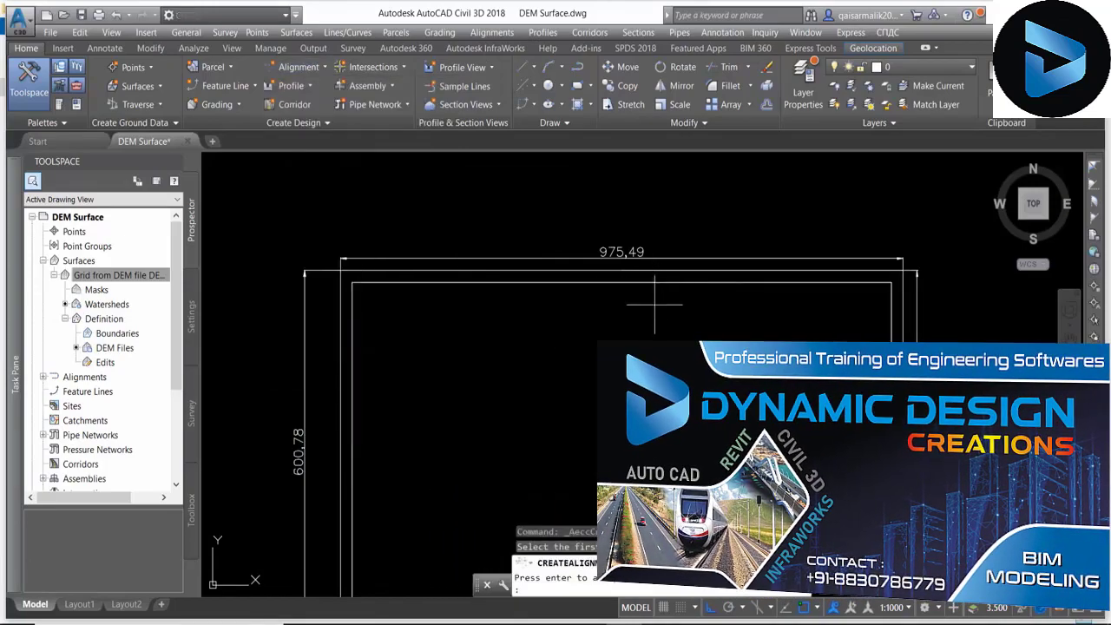
{"action": "right_click", "coordinate": [652, 309]}
{"action": "left_click", "coordinate": [667, 318]}
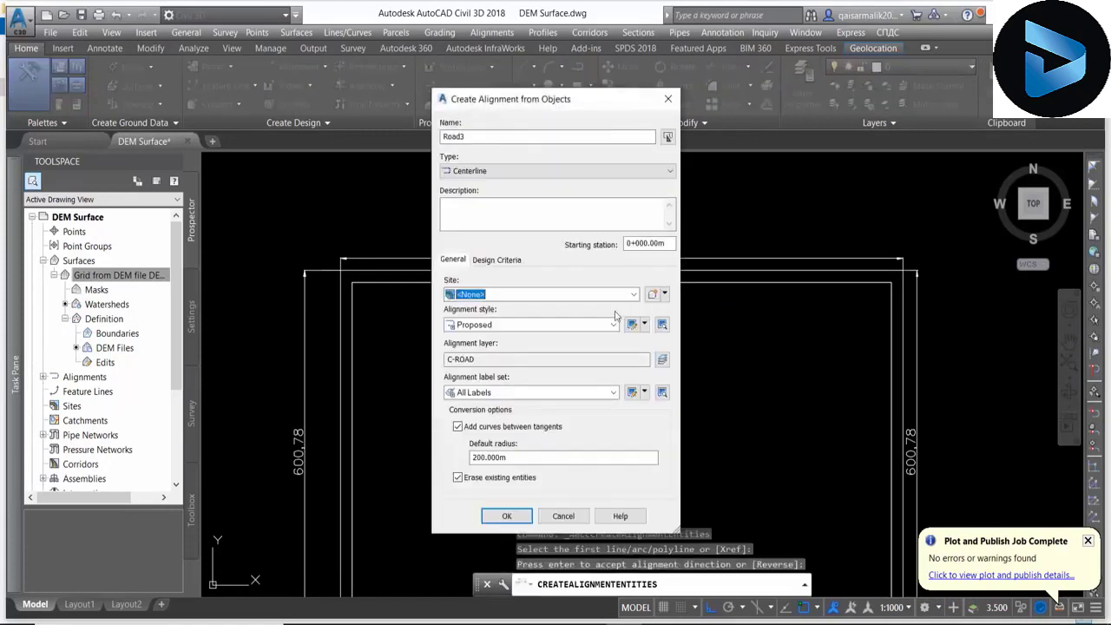
{"action": "left_click", "coordinate": [477, 137]}
{"action": "type", "text": "1"}
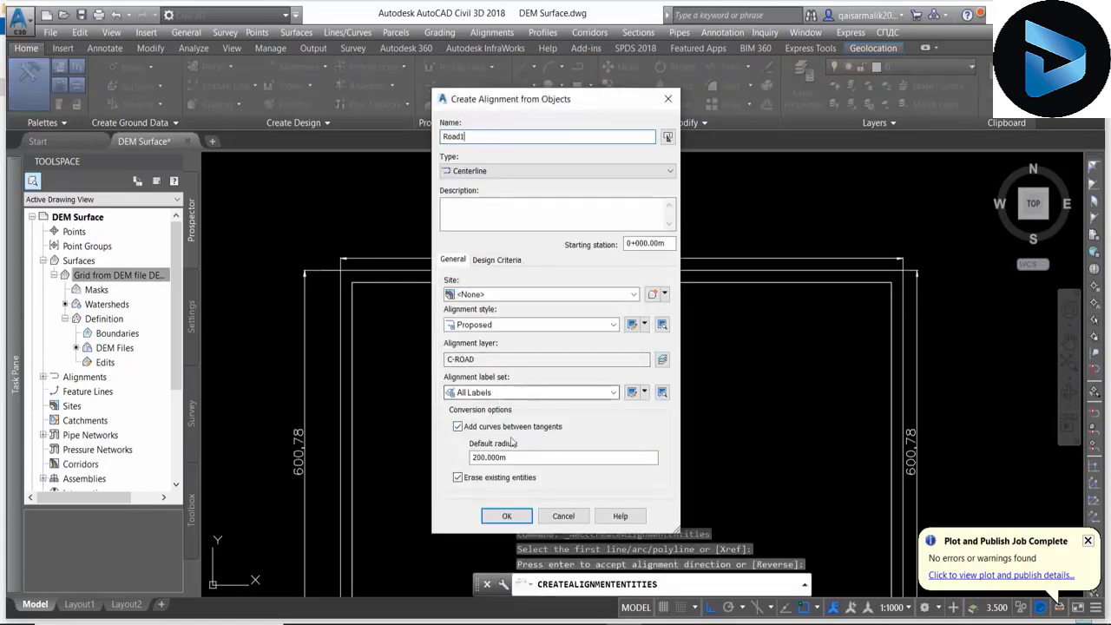
{"action": "left_click", "coordinate": [506, 517]}
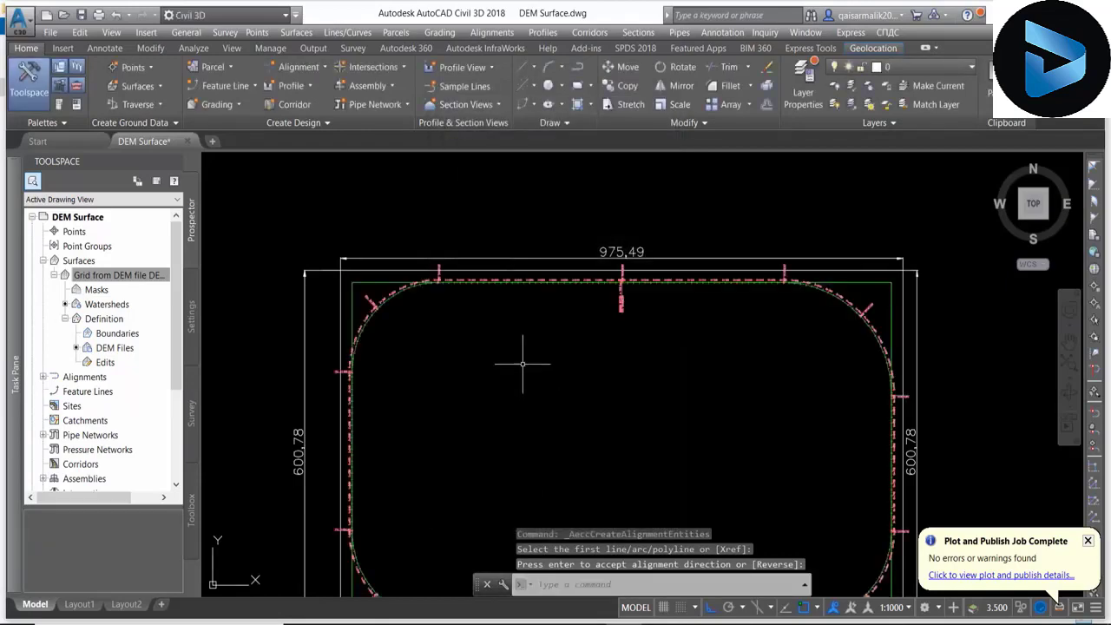
{"action": "scroll", "coordinate": [521, 359], "scroll_direction": "down", "scroll_amount": 2}
{"action": "scroll", "coordinate": [468, 258], "scroll_direction": "up", "scroll_amount": 2}
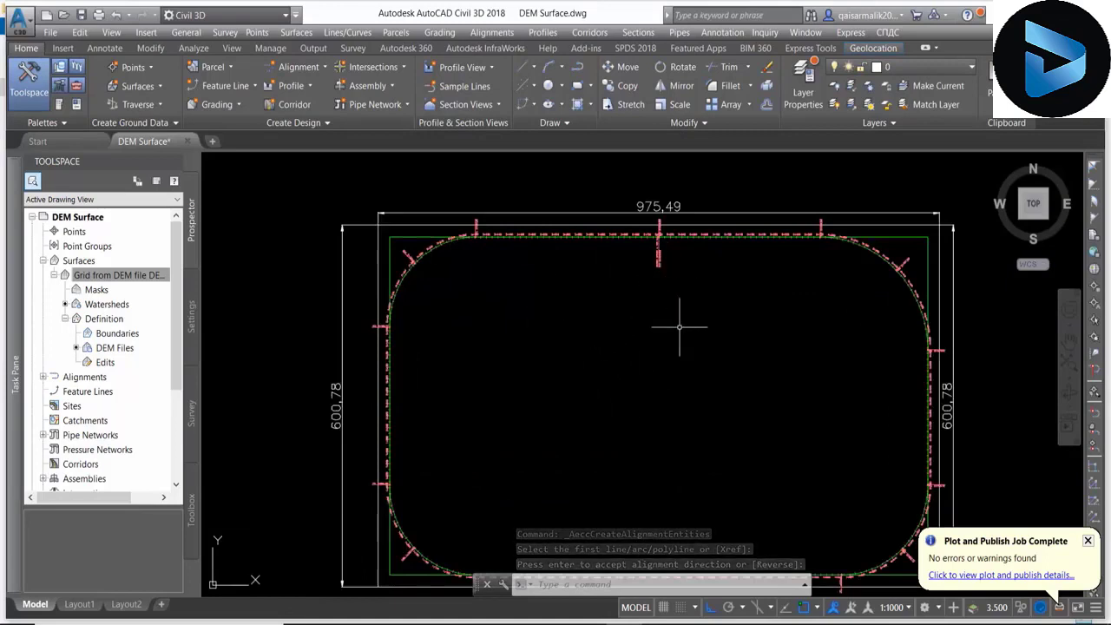
- Draw the upper V-shaped polyline from the top-left curve to the top-right snap point
{"action": "middle_click_drag", "start_coordinate": [679, 324], "coordinate": [625, 315]}
{"action": "type", "text": "pl"}
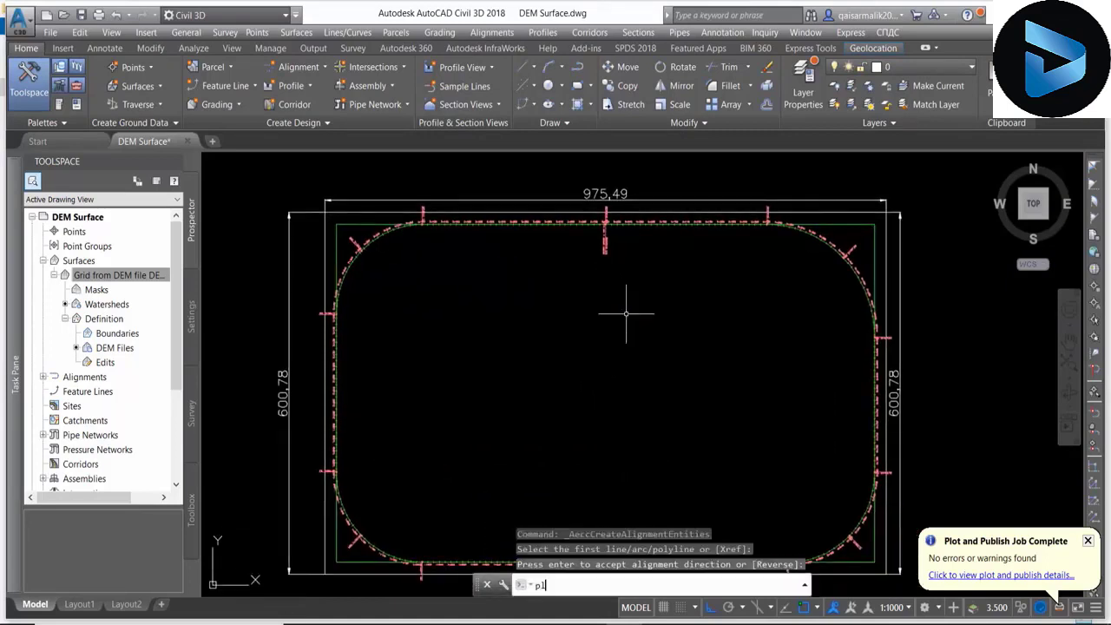
{"action": "key", "text": "Return"}
{"action": "scroll", "coordinate": [381, 259], "scroll_direction": "up", "scroll_amount": 2}
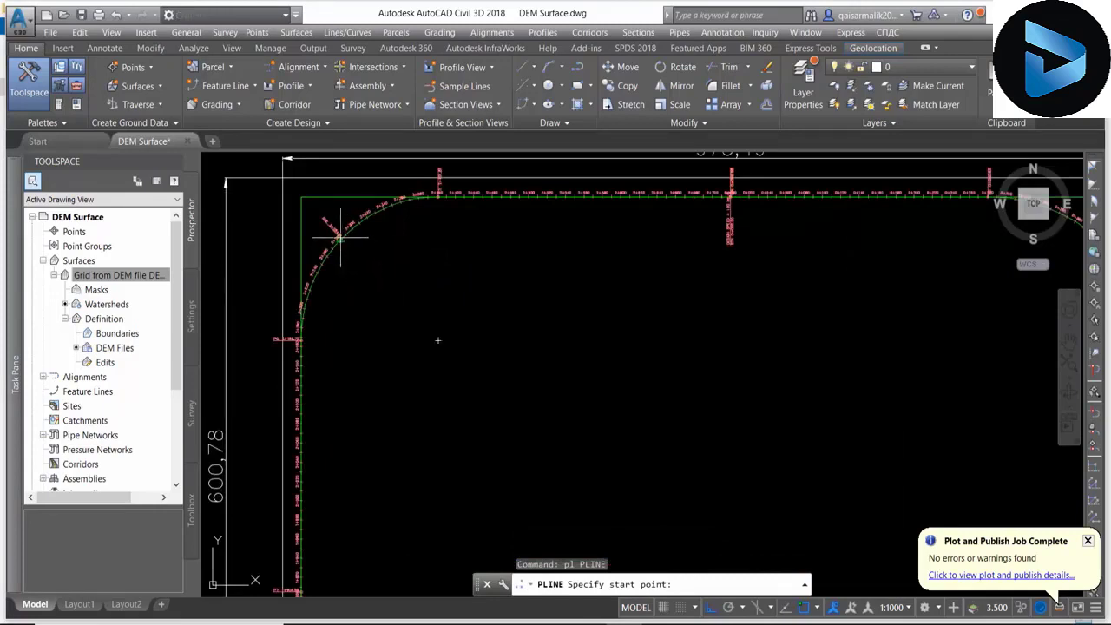
{"action": "left_click", "coordinate": [340, 236]}
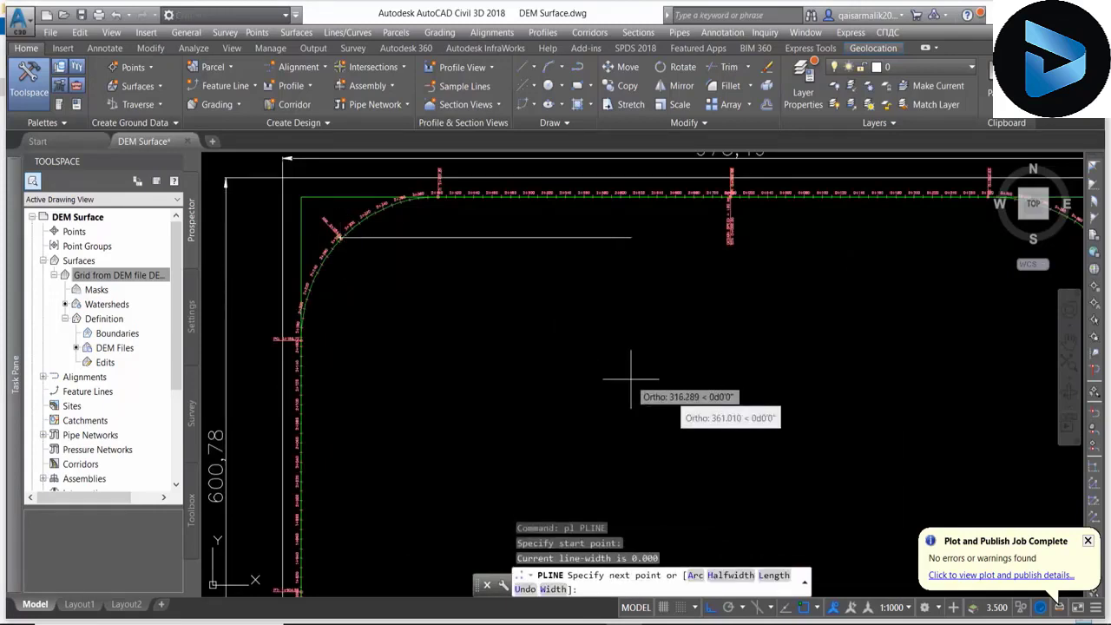
{"action": "scroll", "coordinate": [631, 378], "scroll_direction": "down", "scroll_amount": 4}
{"action": "key", "text": "F8"}
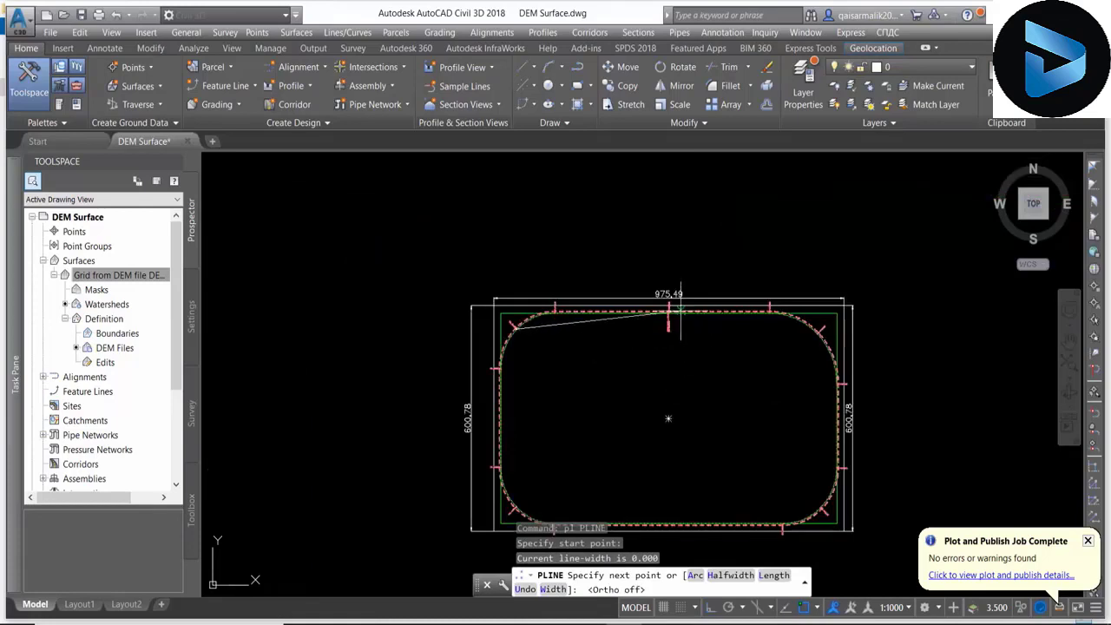
{"action": "left_click", "coordinate": [668, 416]}
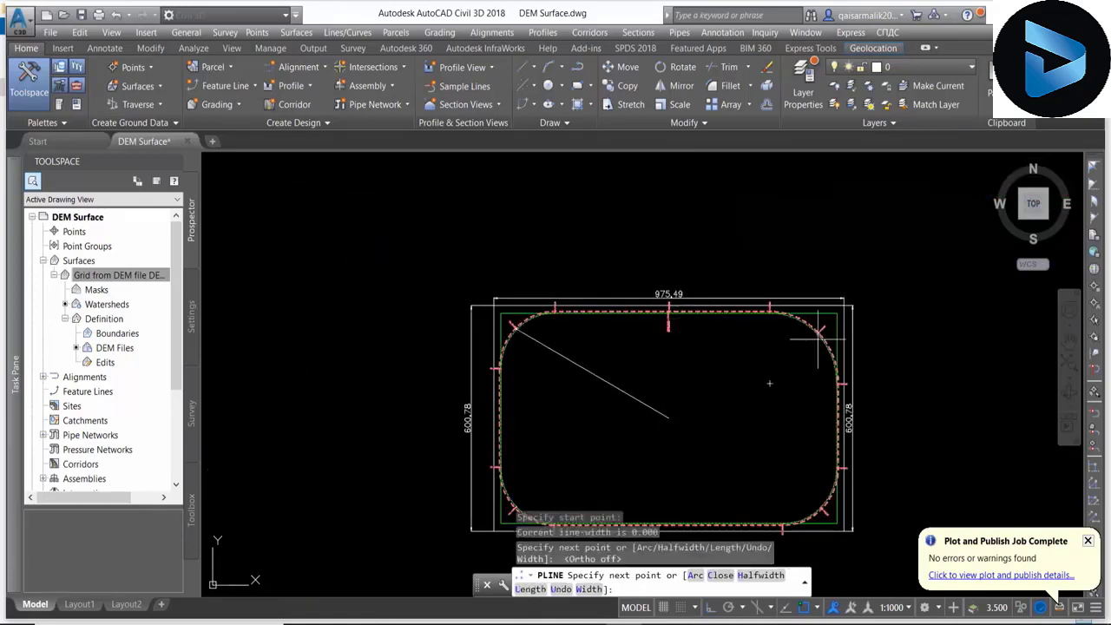
{"action": "left_click", "coordinate": [769, 383]}
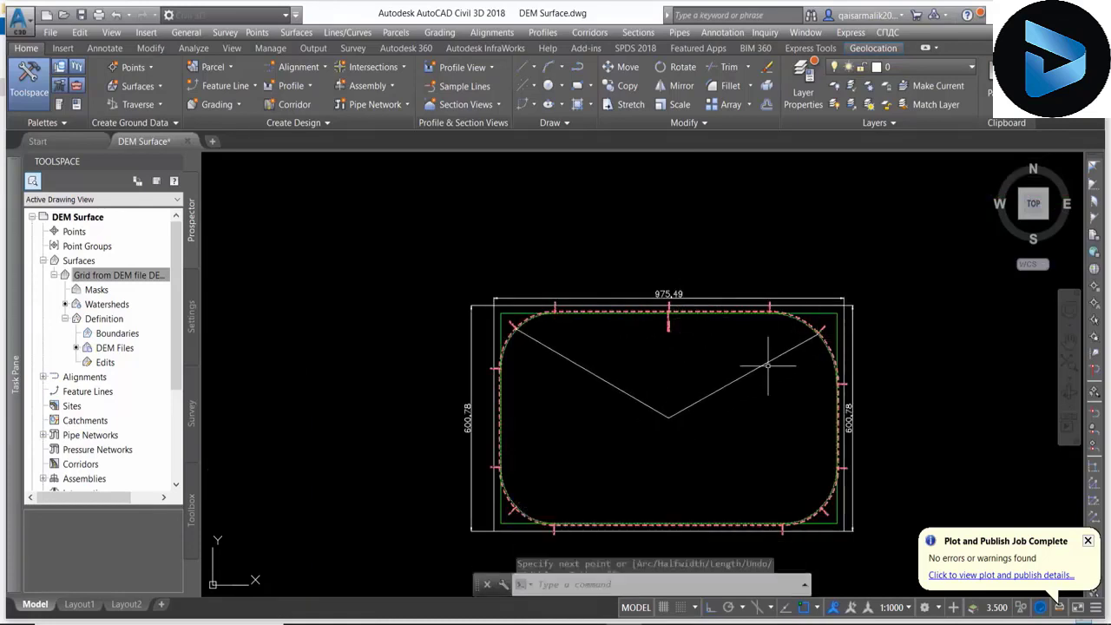
{"action": "key", "text": "Return"}
{"action": "key", "text": "Return"}
- Draw the lower diagonal polyline from the lower-left to the lower-right corner
{"action": "scroll", "coordinate": [593, 362], "scroll_direction": "up", "scroll_amount": 2}
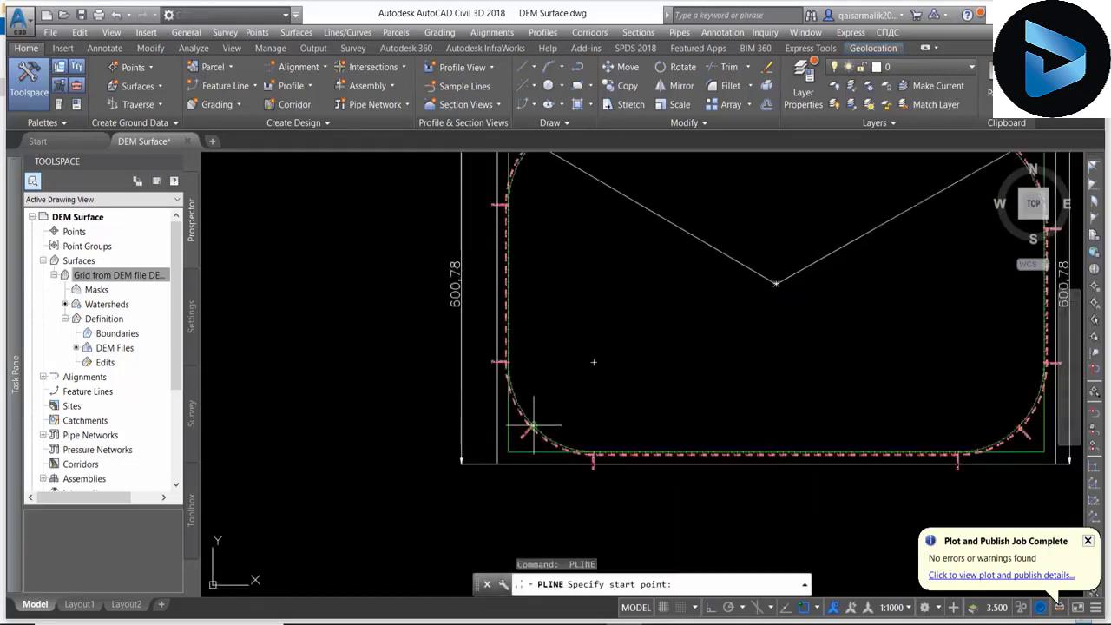
{"action": "left_click", "coordinate": [532, 425]}
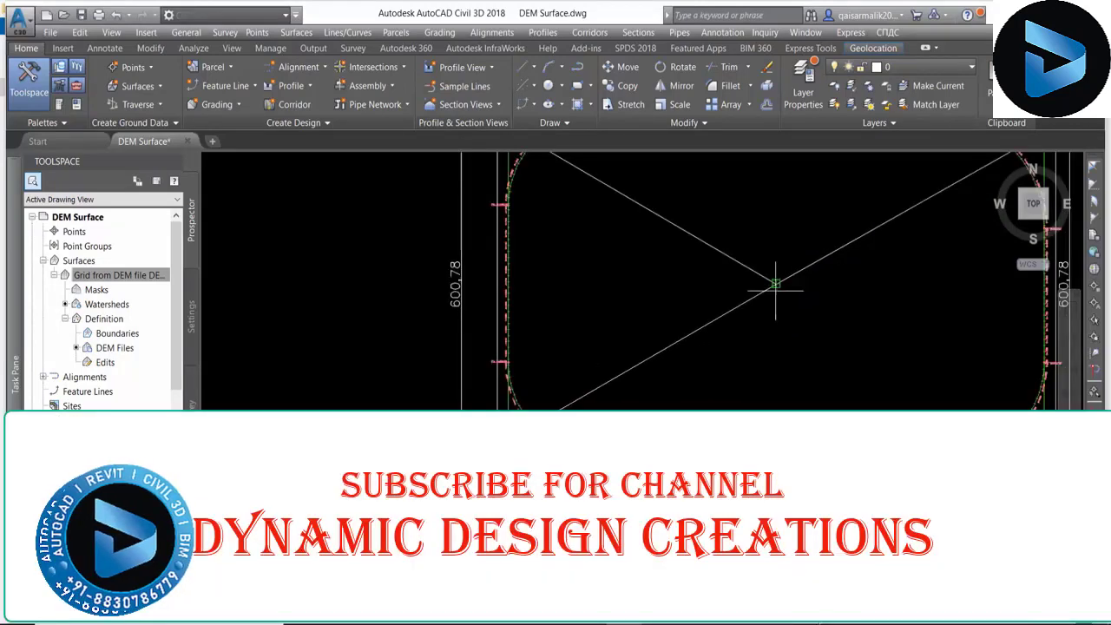
{"action": "scroll", "coordinate": [775, 283], "scroll_direction": "down", "scroll_amount": 3}
{"action": "scroll", "coordinate": [856, 367], "scroll_direction": "up", "scroll_amount": 4}
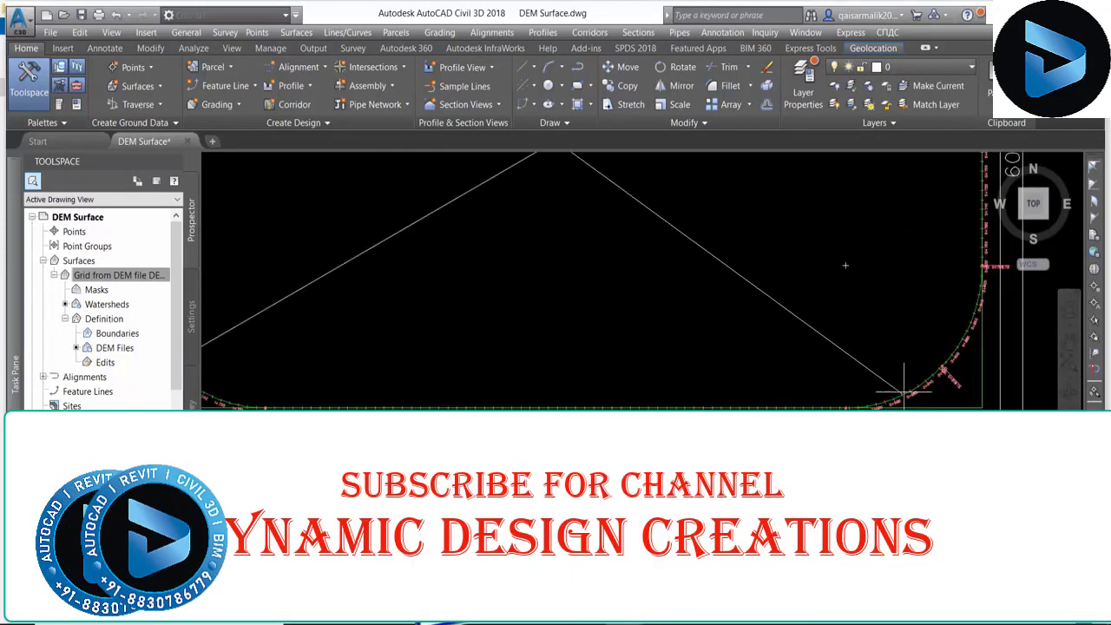
{"action": "left_click", "coordinate": [941, 369]}
{"action": "key", "text": "Return"}
{"action": "scroll", "coordinate": [942, 369], "scroll_direction": "down", "scroll_amount": 4}
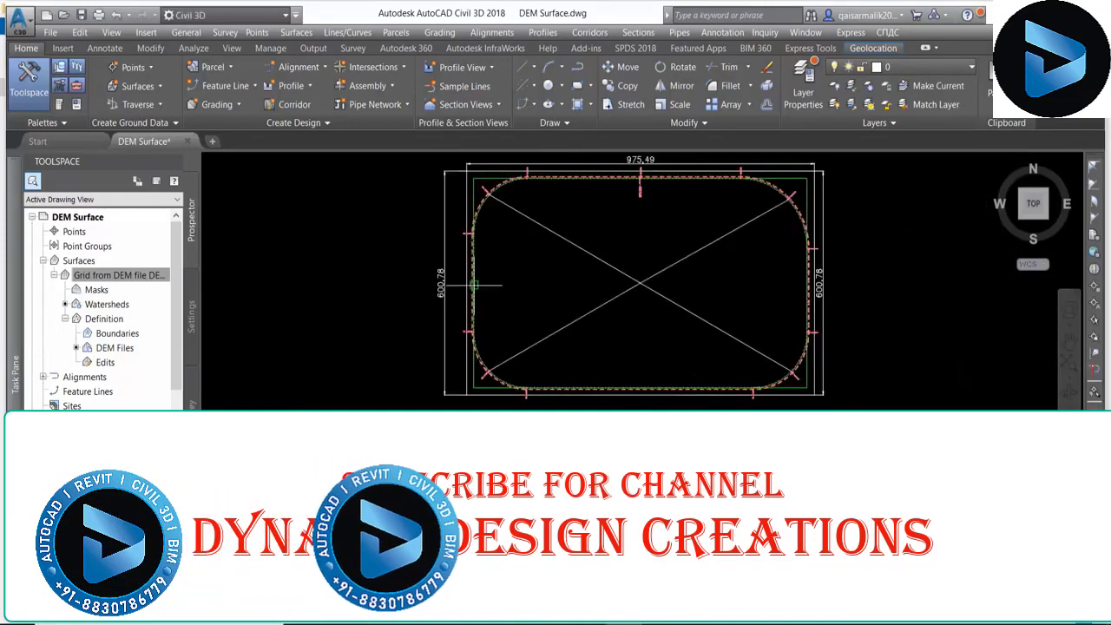
{"action": "scroll", "coordinate": [473, 284], "scroll_direction": "up", "scroll_amount": 3}
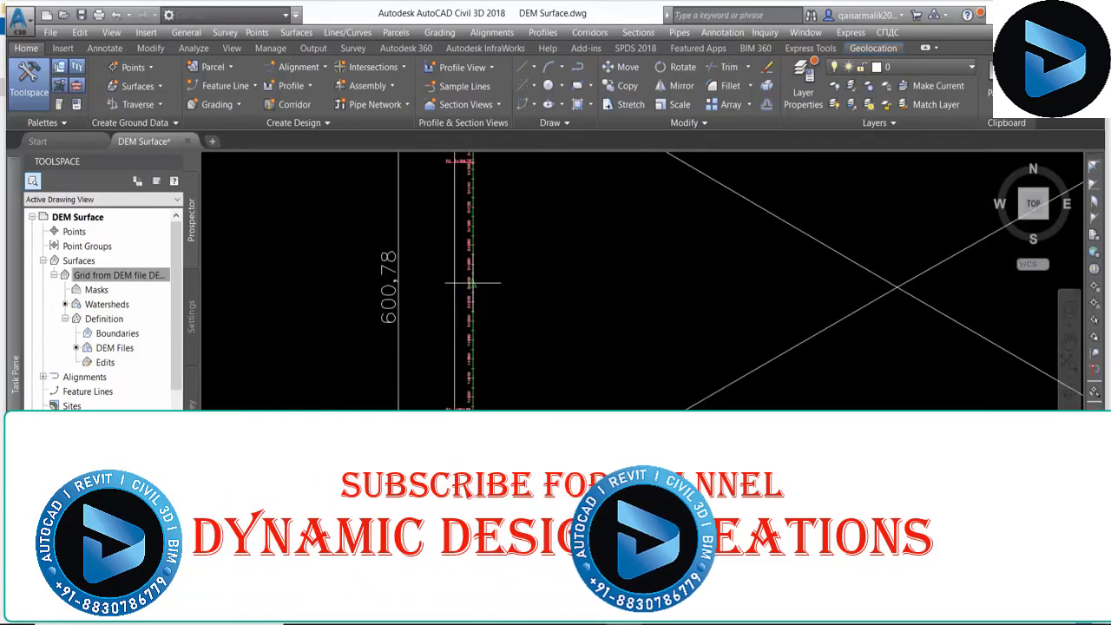
{"action": "scroll", "coordinate": [472, 283], "scroll_direction": "down", "scroll_amount": 3}
{"action": "scroll", "coordinate": [471, 295], "scroll_direction": "up", "scroll_amount": 3}
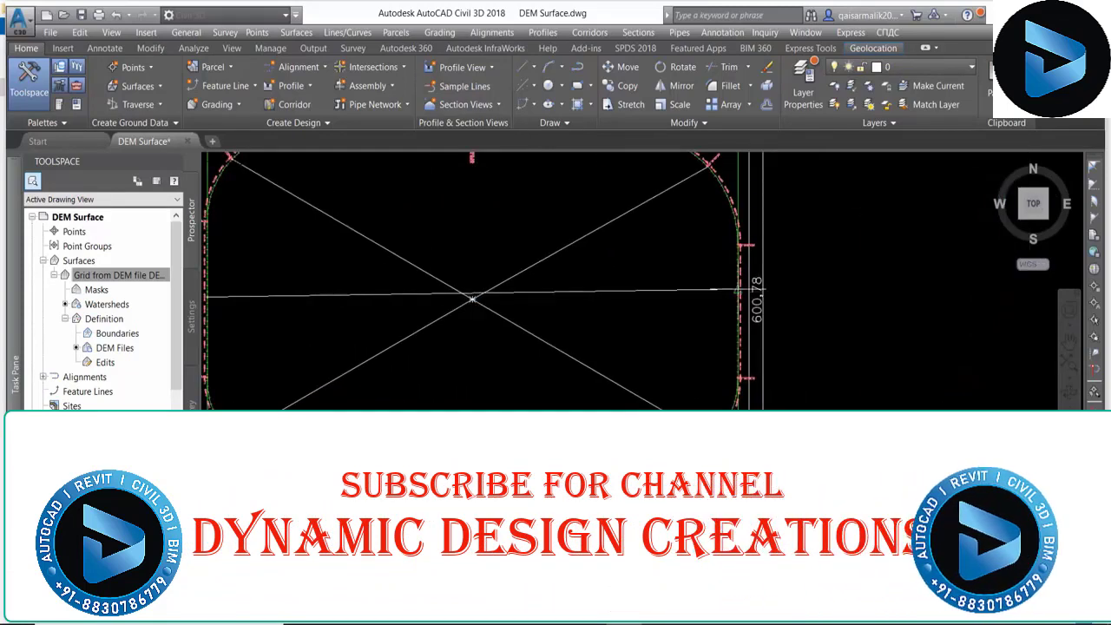
- Delete the stray diagonal line
{"action": "middle_click_drag", "start_coordinate": [744, 318], "coordinate": [819, 396]}
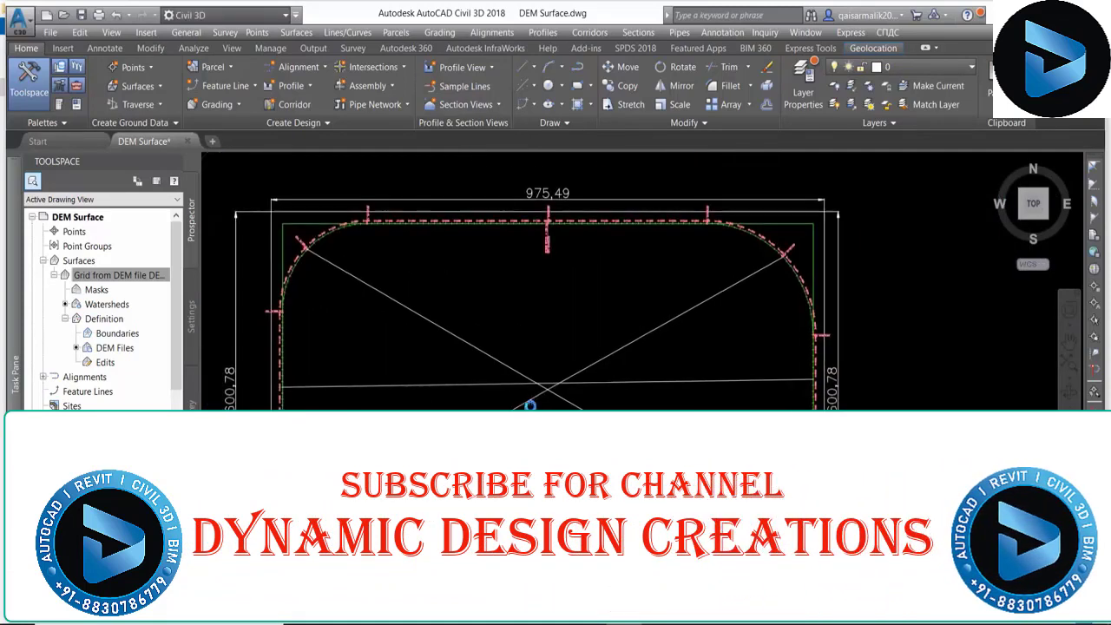
{"action": "scroll", "coordinate": [550, 217], "scroll_direction": "up", "scroll_amount": 4}
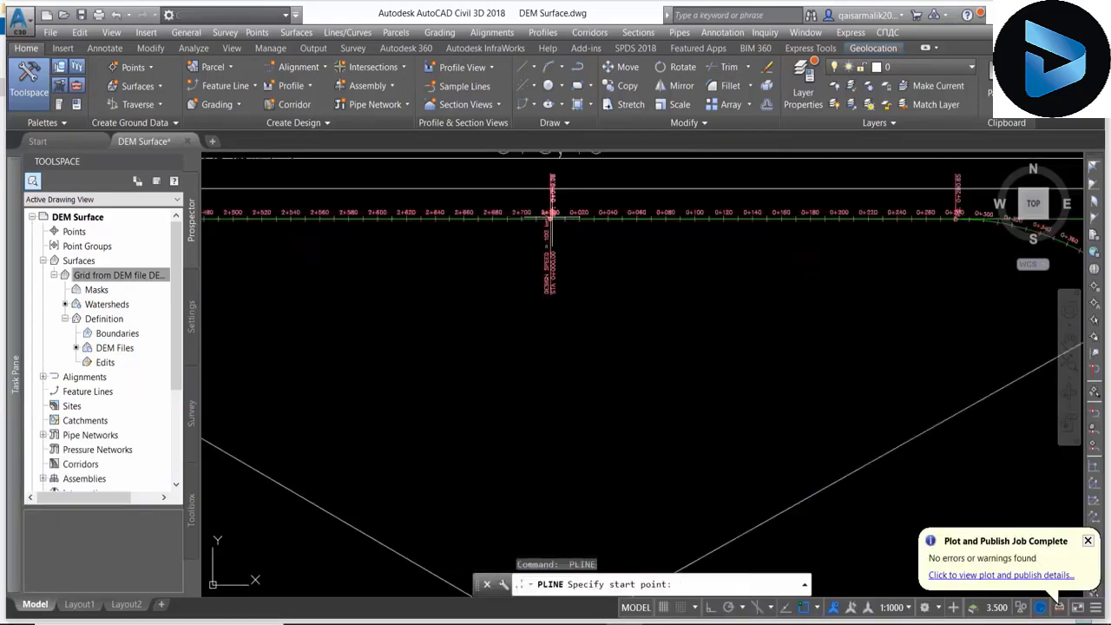
{"action": "left_click", "coordinate": [550, 217]}
{"action": "key", "text": "Escape"}
{"action": "key", "text": "Return"}
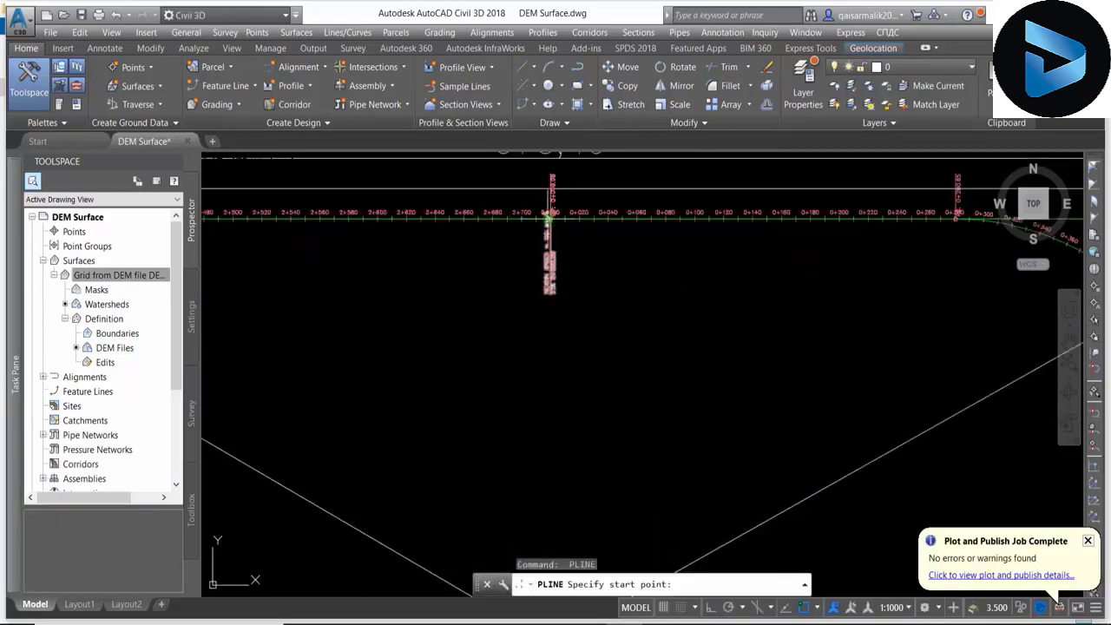
{"action": "key", "text": "Escape"}
{"action": "key", "text": "Escape"}
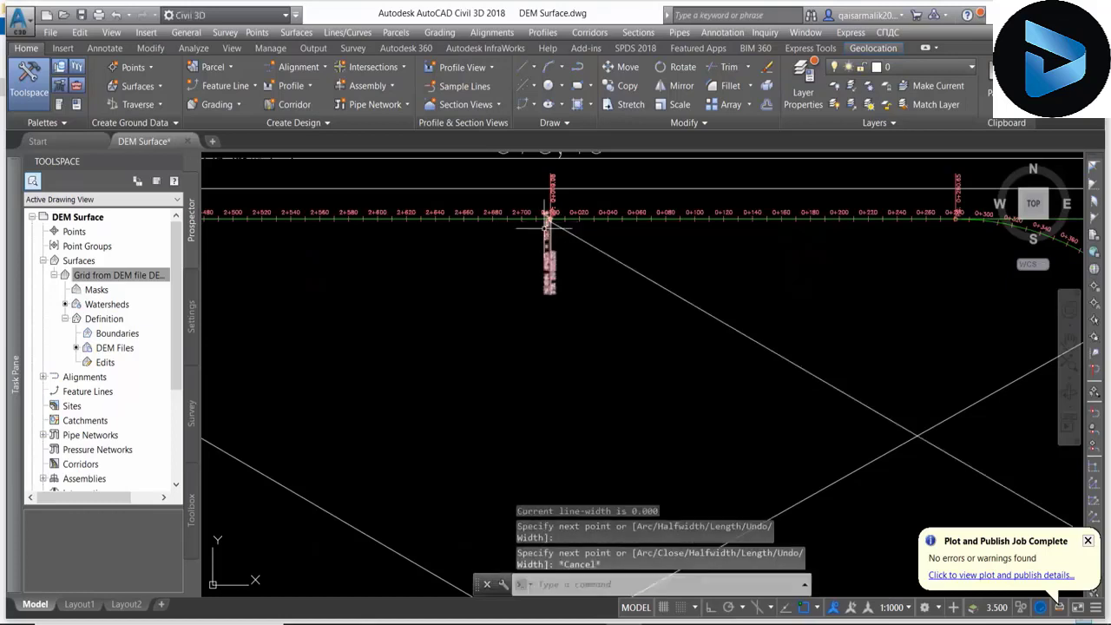
{"action": "left_click", "coordinate": [640, 247]}
{"action": "left_click", "coordinate": [618, 277]}
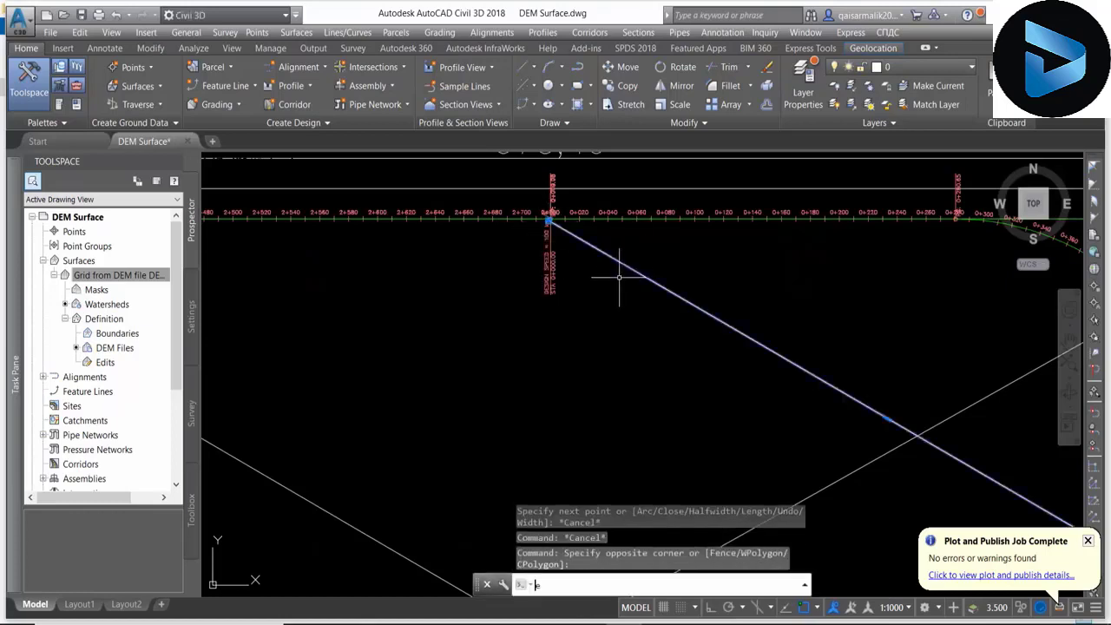
{"action": "key", "text": "Delete"}
- Draw the vertical centre line from station 0+000 down to the bottom edge
{"action": "type", "text": "pl"}
{"action": "key", "text": "Return"}
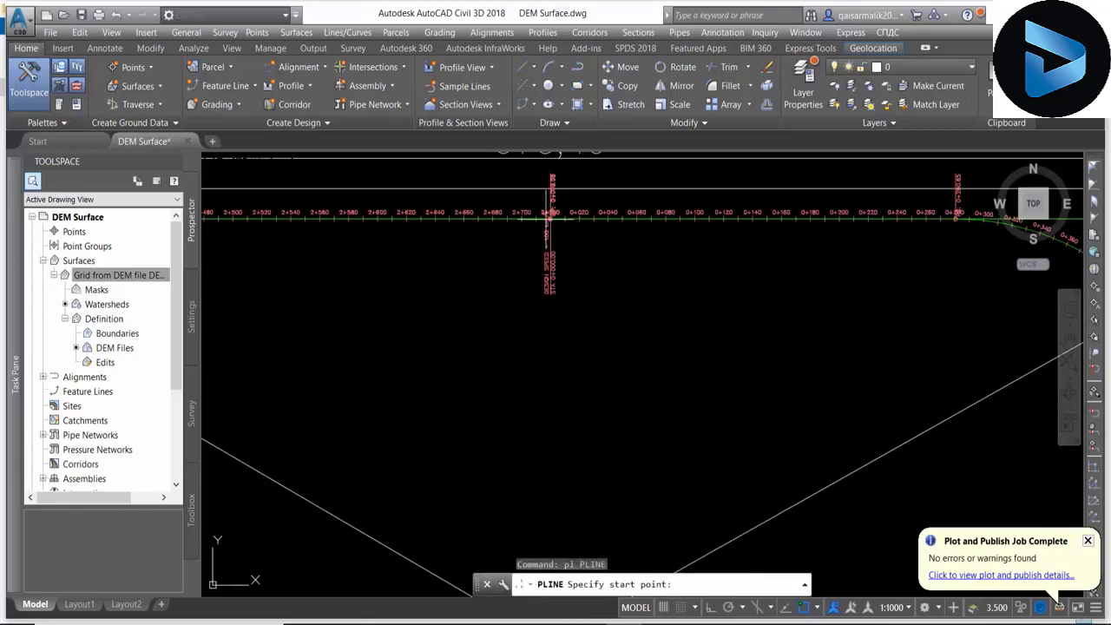
{"action": "scroll", "coordinate": [550, 216], "scroll_direction": "up", "scroll_amount": 2}
{"action": "scroll", "coordinate": [550, 216], "scroll_direction": "up", "scroll_amount": 6}
{"action": "left_click", "coordinate": [518, 216]}
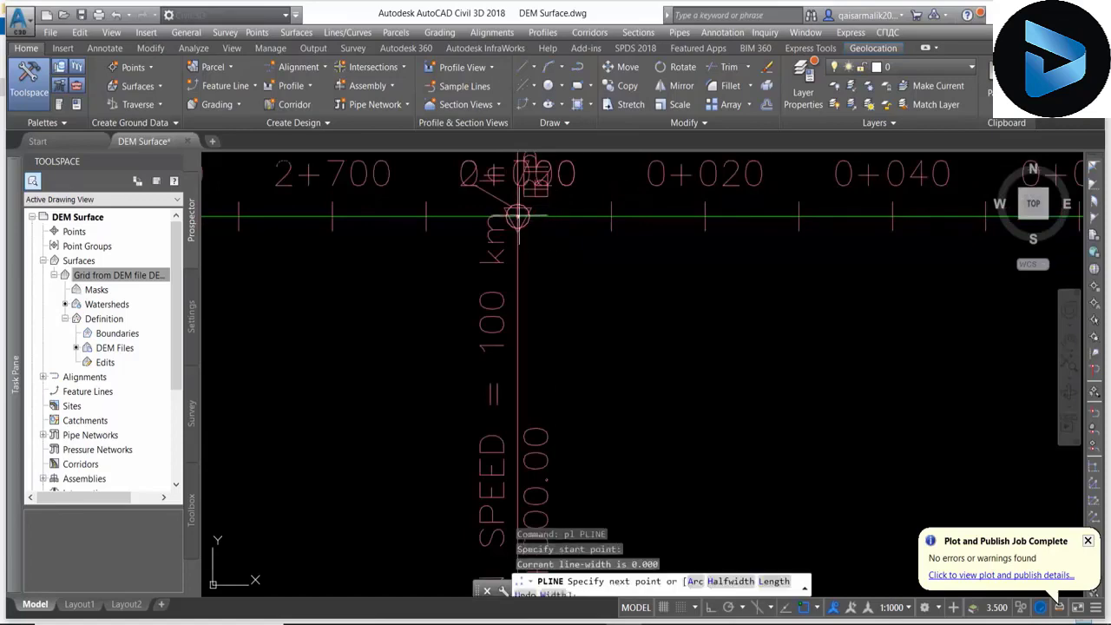
{"action": "scroll", "coordinate": [521, 217], "scroll_direction": "down", "scroll_amount": 3}
{"action": "scroll", "coordinate": [525, 216], "scroll_direction": "down", "scroll_amount": 3}
{"action": "scroll", "coordinate": [520, 380], "scroll_direction": "up", "scroll_amount": 4}
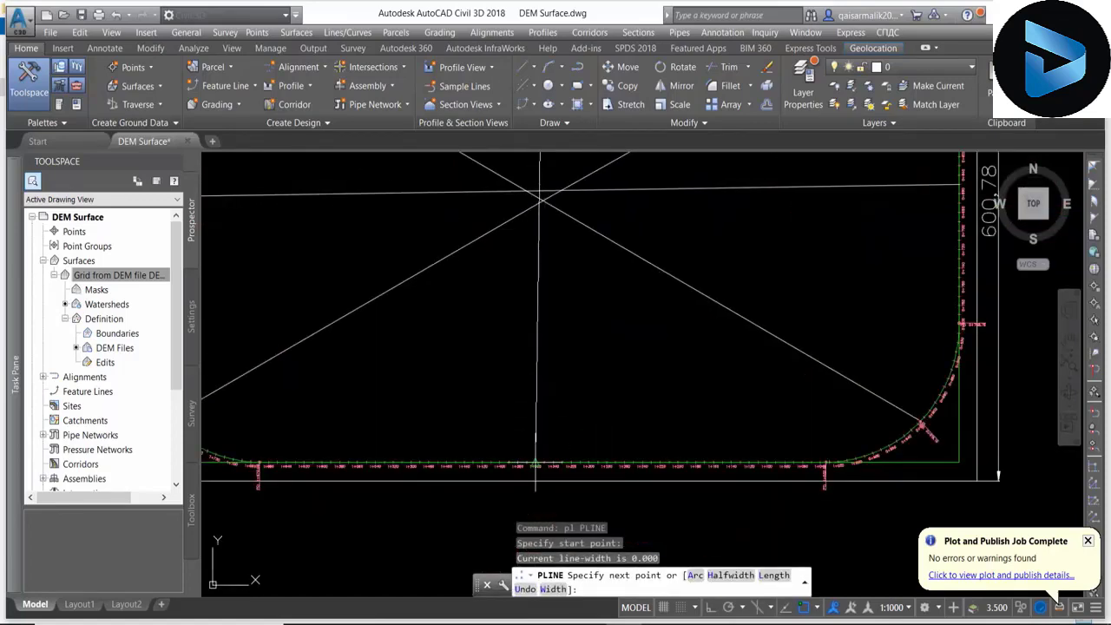
{"action": "left_click", "coordinate": [544, 459]}
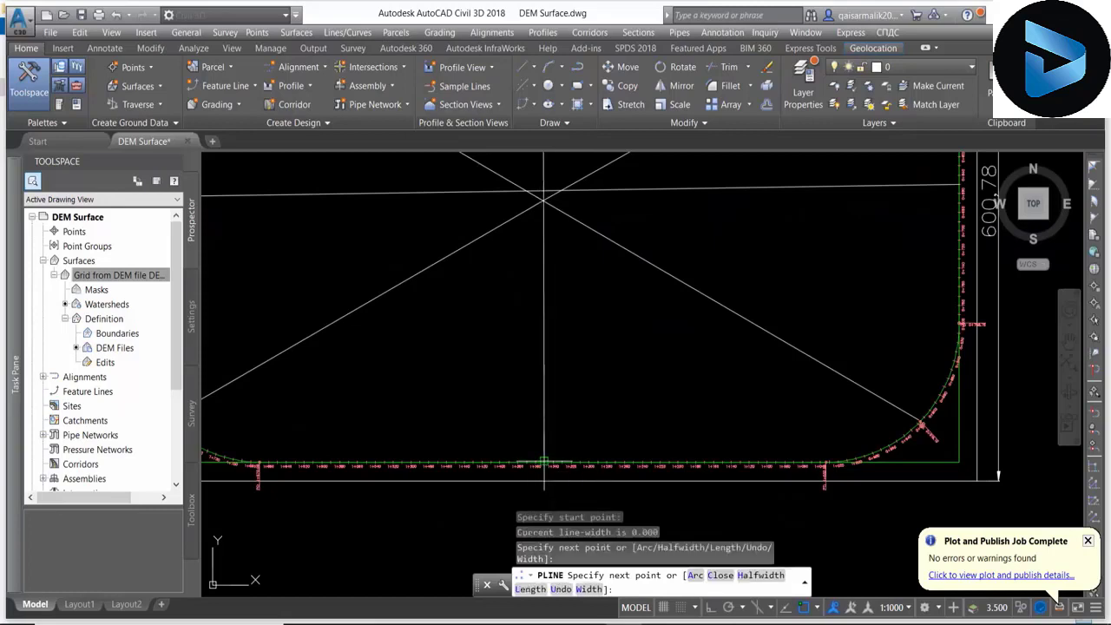
{"action": "key", "text": "Escape"}
{"action": "scroll", "coordinate": [512, 382], "scroll_direction": "down", "scroll_amount": 3}
{"action": "scroll", "coordinate": [538, 330], "scroll_direction": "down", "scroll_amount": 2}
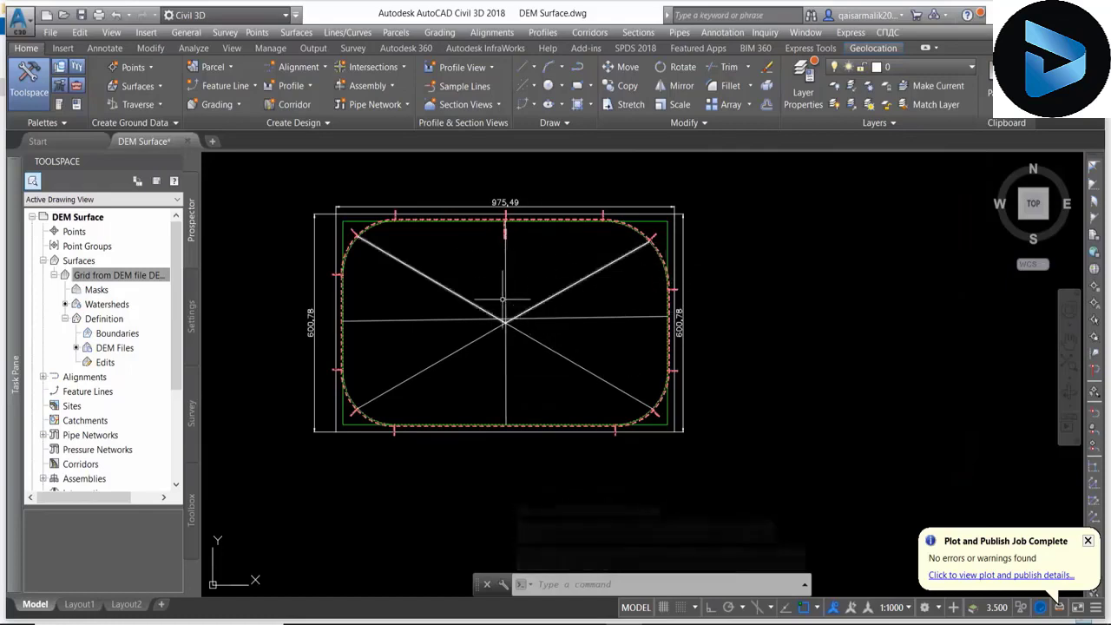
- Create the Road2 alignment from the vertical centre line
{"action": "left_click", "coordinate": [287, 68]}
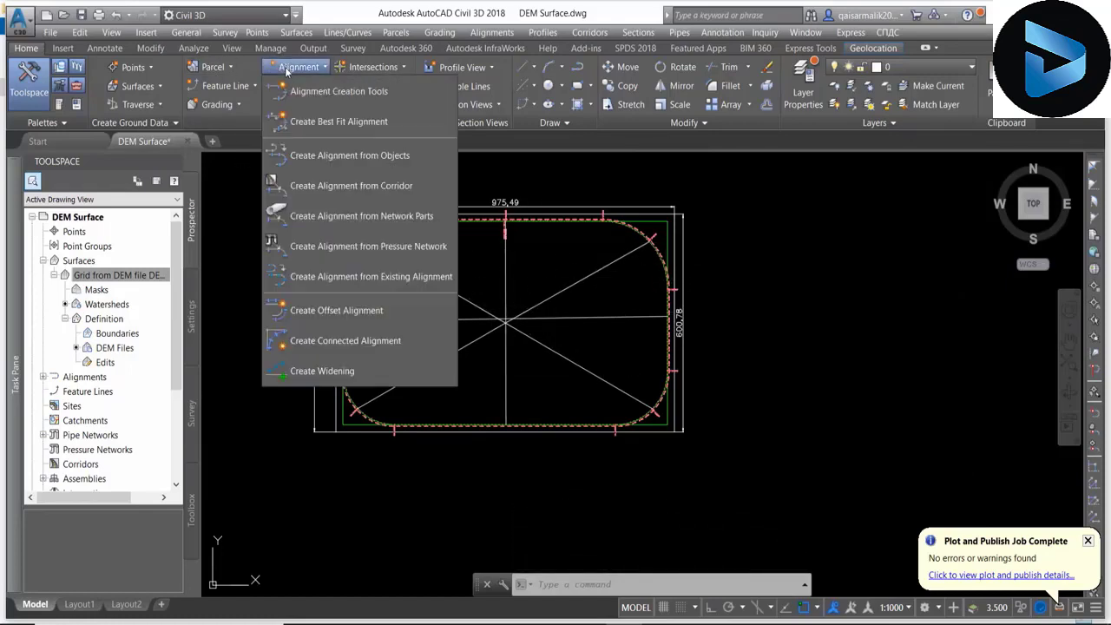
{"action": "left_click", "coordinate": [333, 159]}
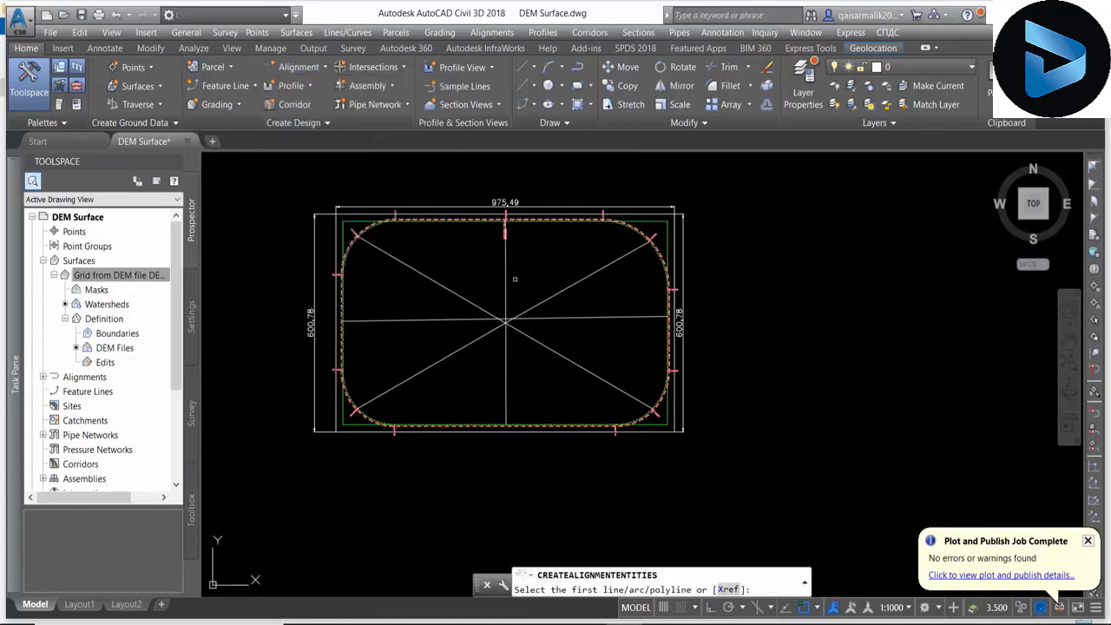
{"action": "left_click", "coordinate": [502, 275]}
{"action": "right_click", "coordinate": [531, 267]}
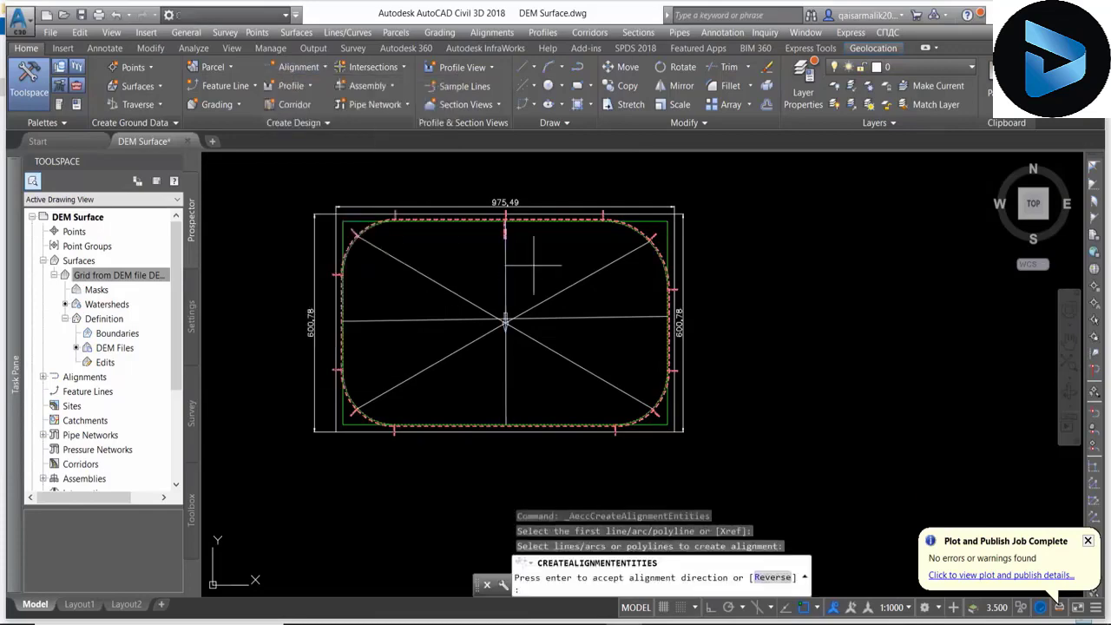
{"action": "right_click", "coordinate": [534, 269]}
{"action": "left_click", "coordinate": [564, 276]}
{"action": "type", "text": "Road2"}
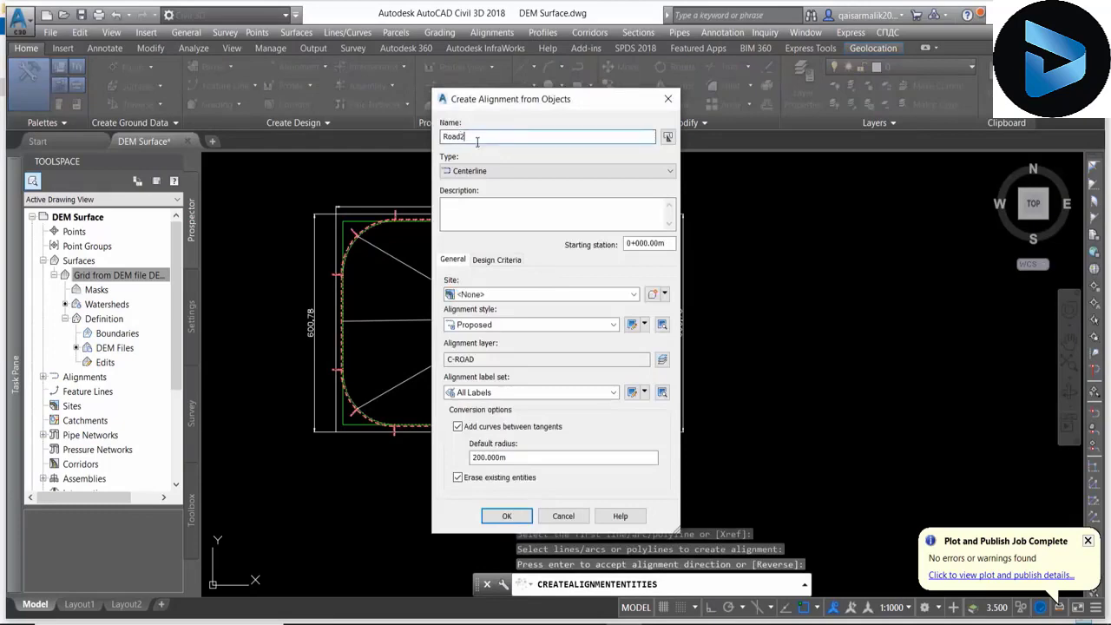
{"action": "left_click", "coordinate": [506, 516]}
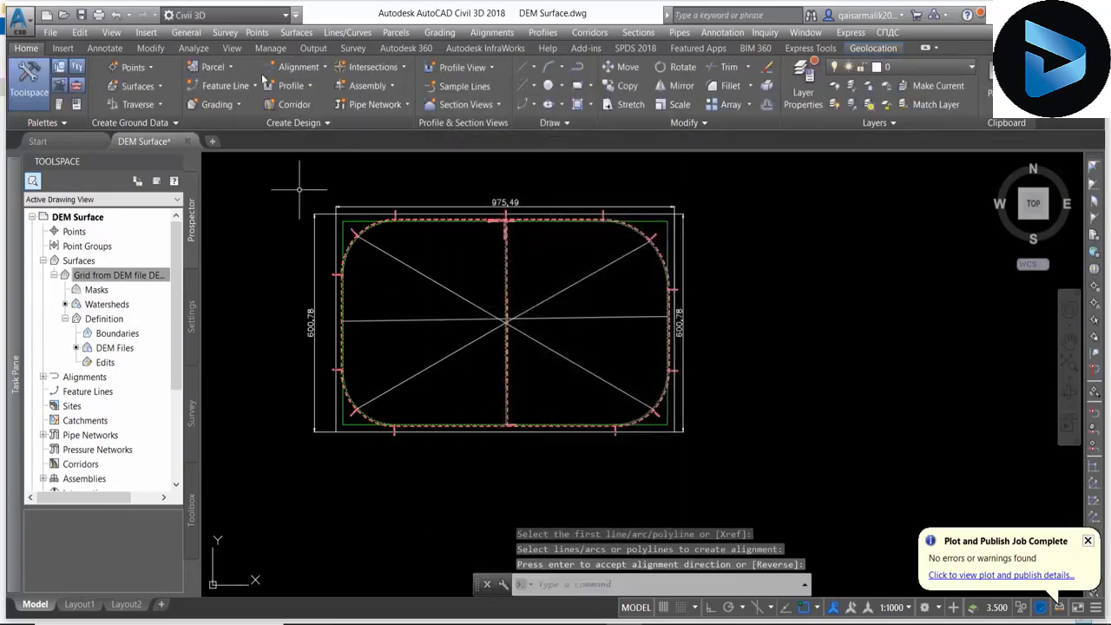
- Create a road alignment from the horizontal centre line
{"action": "left_click", "coordinate": [313, 66]}
{"action": "left_click", "coordinate": [320, 153]}
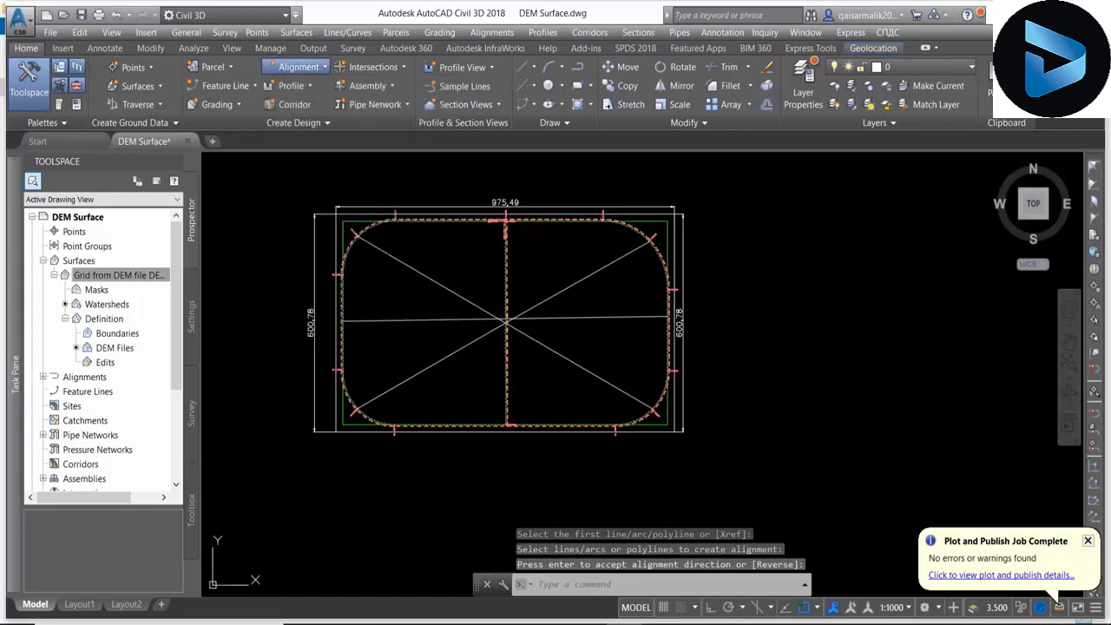
{"action": "left_click", "coordinate": [425, 320]}
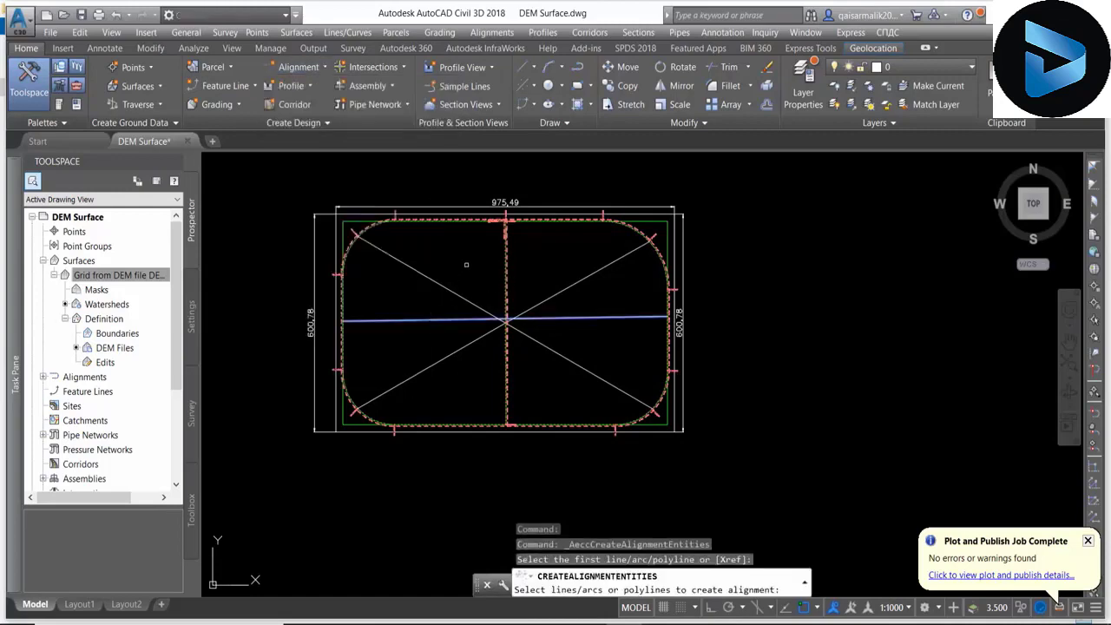
{"action": "key", "text": "Return"}
{"action": "right_click", "coordinate": [485, 287]}
{"action": "left_click", "coordinate": [515, 295]}
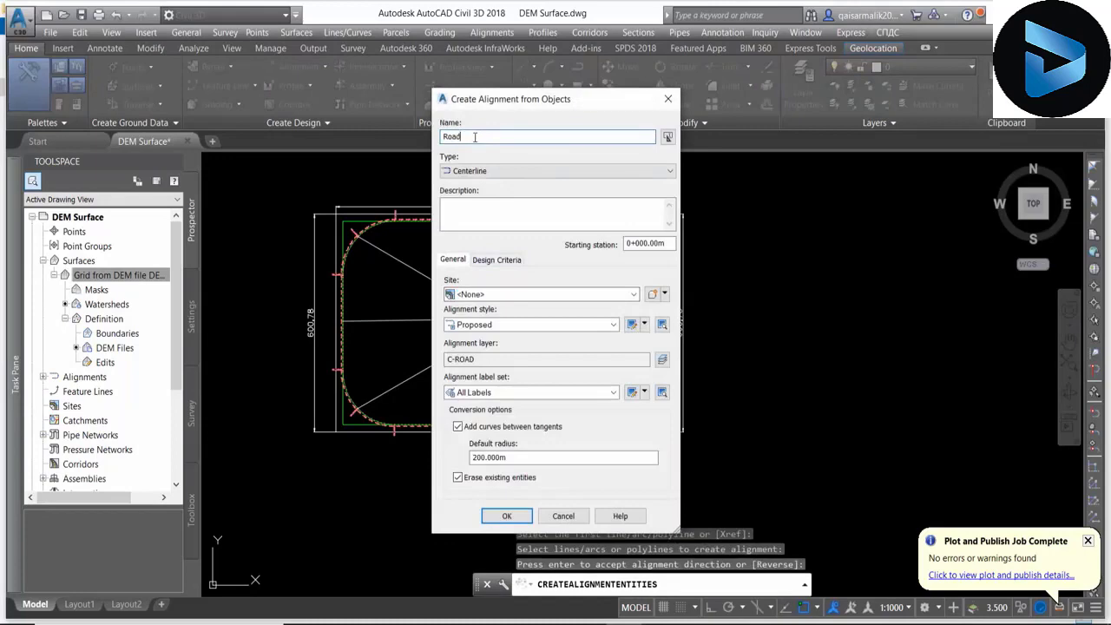
{"action": "left_click", "coordinate": [507, 515]}
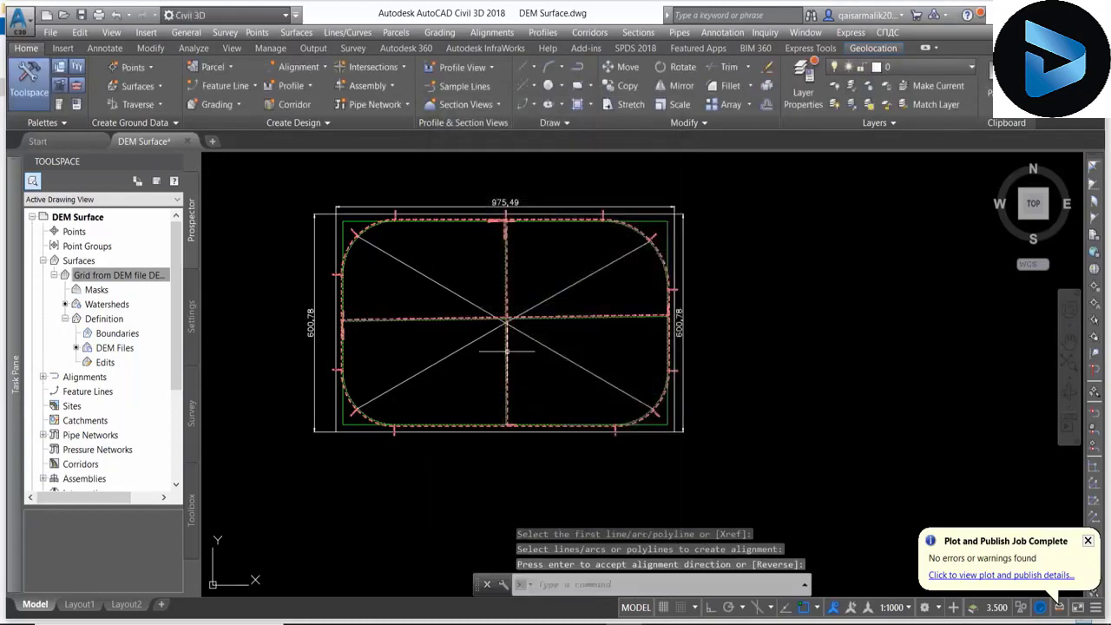
{"action": "scroll", "coordinate": [527, 319], "scroll_direction": "up", "scroll_amount": 3}
{"action": "scroll", "coordinate": [528, 319], "scroll_direction": "down", "scroll_amount": 2}
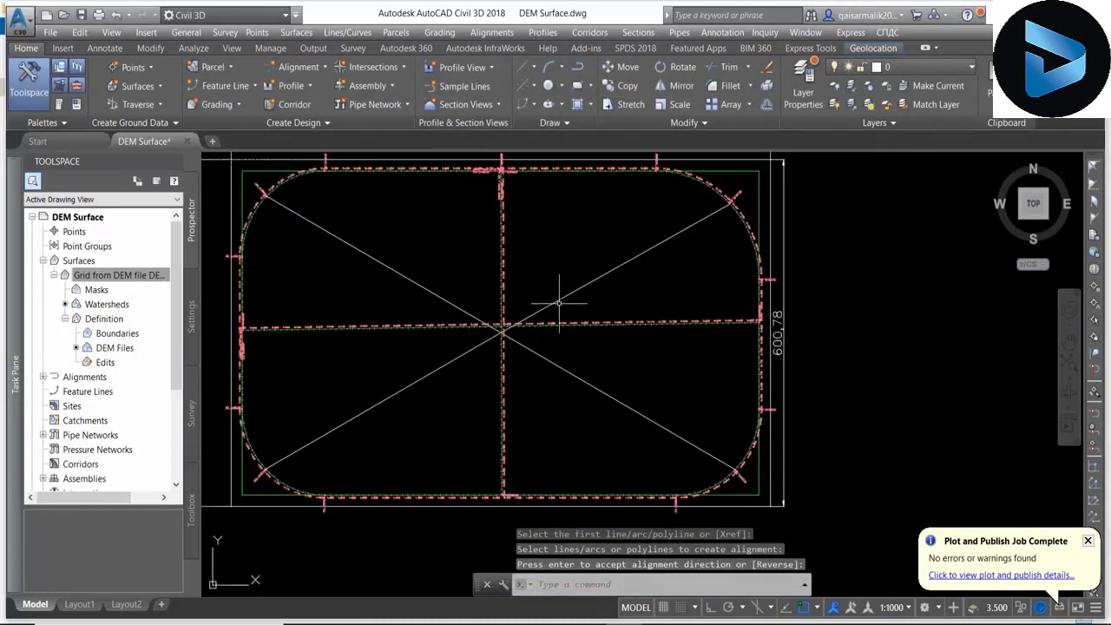
- Select the upper V-shaped line for conversion to an alignment
{"action": "left_click", "coordinate": [427, 280]}
{"action": "left_click", "coordinate": [405, 280]}
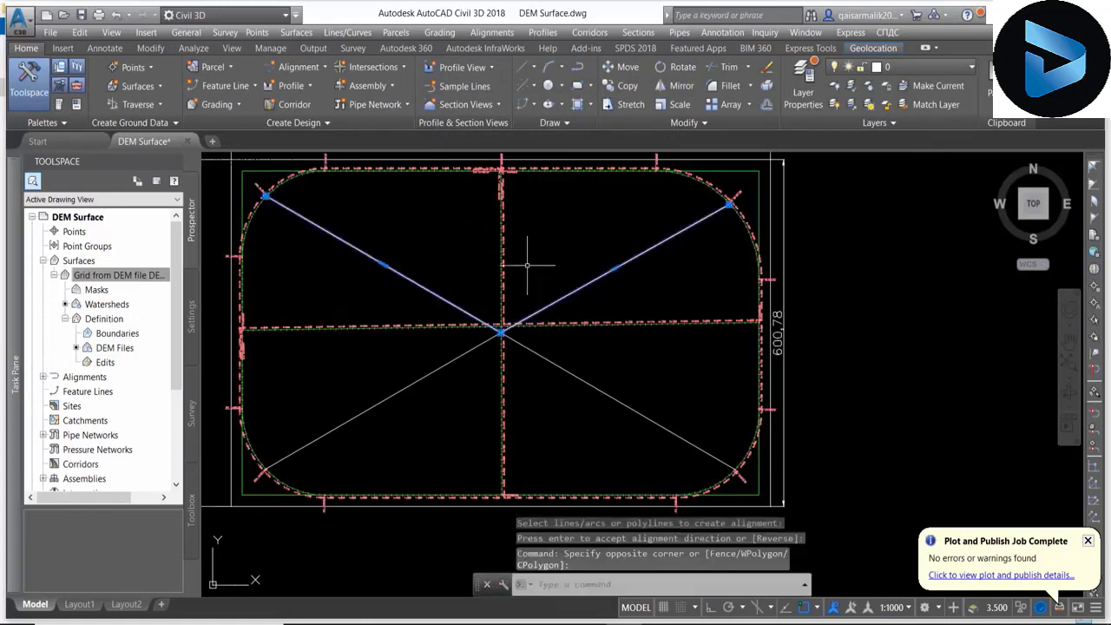
{"action": "left_click", "coordinate": [298, 67]}
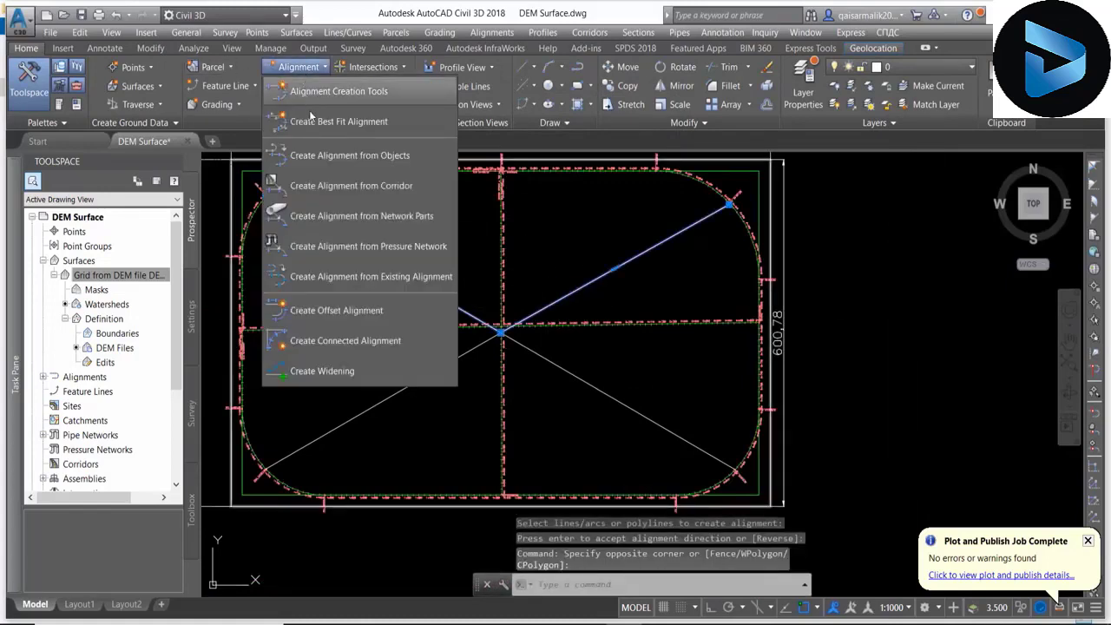
- Create the Road4 alignment from the upper V-shaped polyline
{"action": "left_click", "coordinate": [320, 163]}
{"action": "left_click", "coordinate": [375, 257]}
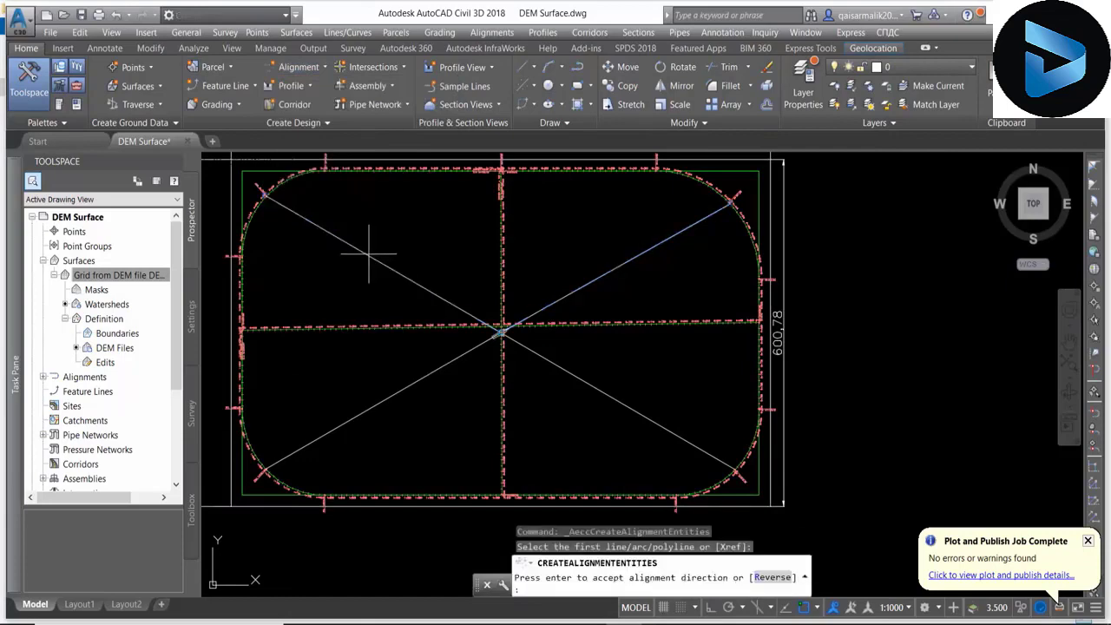
{"action": "right_click", "coordinate": [386, 239]}
{"action": "left_click", "coordinate": [410, 248]}
{"action": "type", "text": "Road4"}
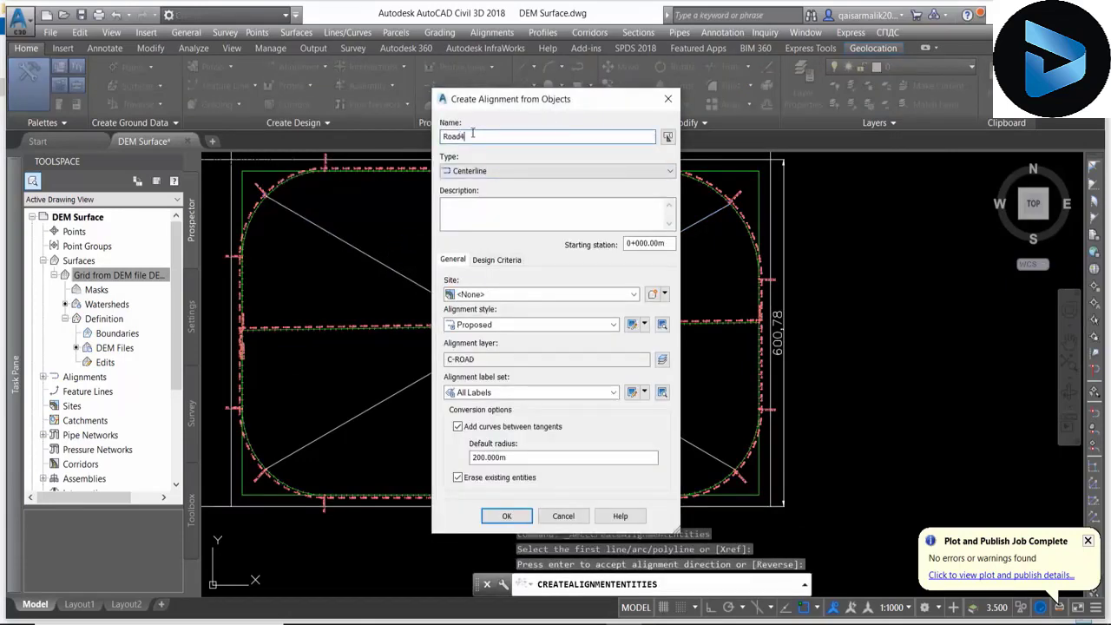
{"action": "left_click", "coordinate": [505, 516]}
{"action": "scroll", "coordinate": [502, 325], "scroll_direction": "up", "scroll_amount": 2}
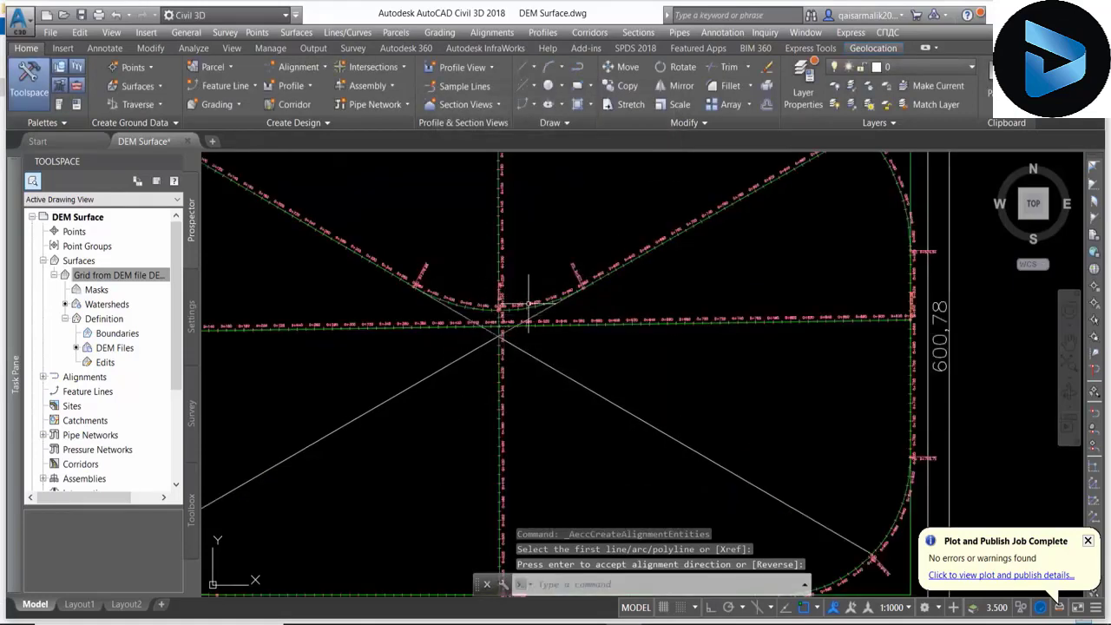
{"action": "scroll", "coordinate": [512, 309], "scroll_direction": "down", "scroll_amount": 1}
{"action": "scroll", "coordinate": [521, 364], "scroll_direction": "down", "scroll_amount": 2}
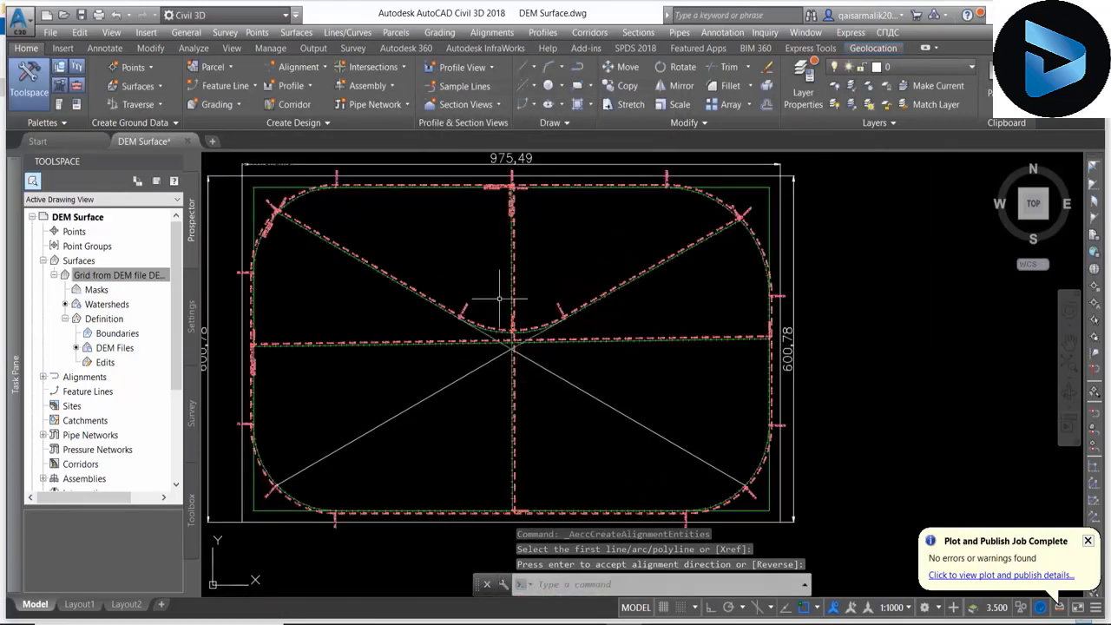
- Create the Road5 alignment from the lower crossing polyline
{"action": "left_click", "coordinate": [300, 67]}
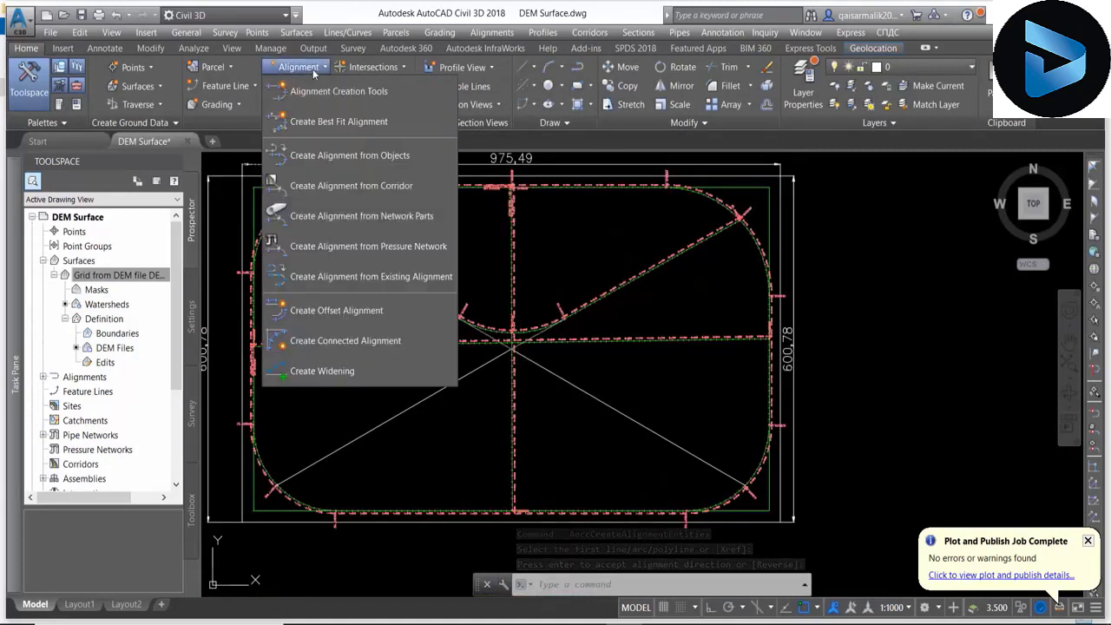
{"action": "left_click", "coordinate": [314, 157]}
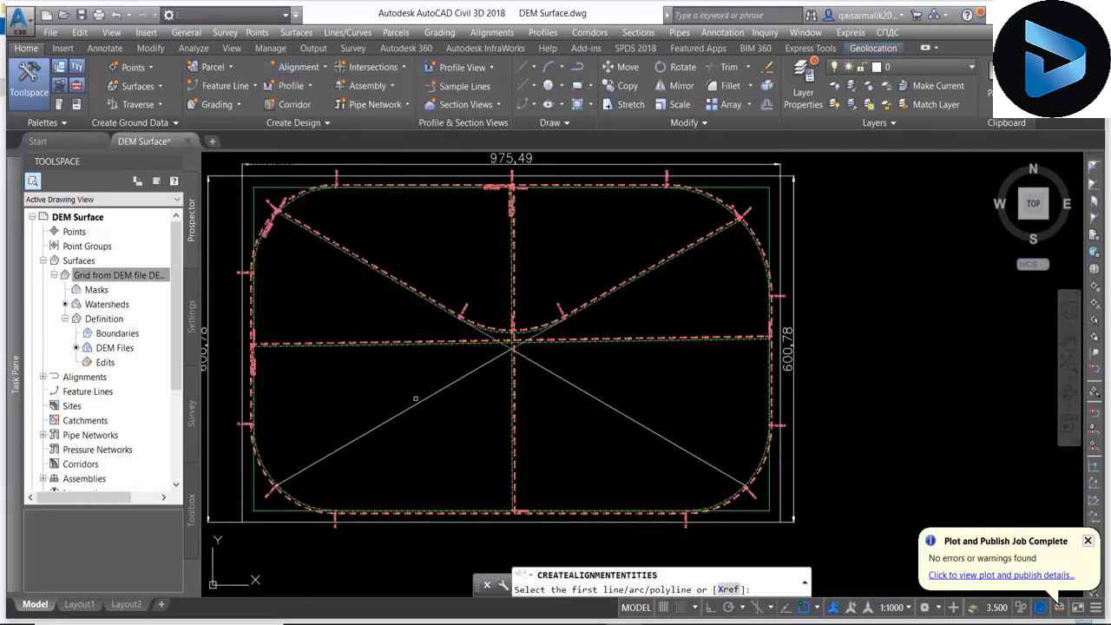
{"action": "left_click", "coordinate": [414, 406]}
{"action": "key", "text": "Return"}
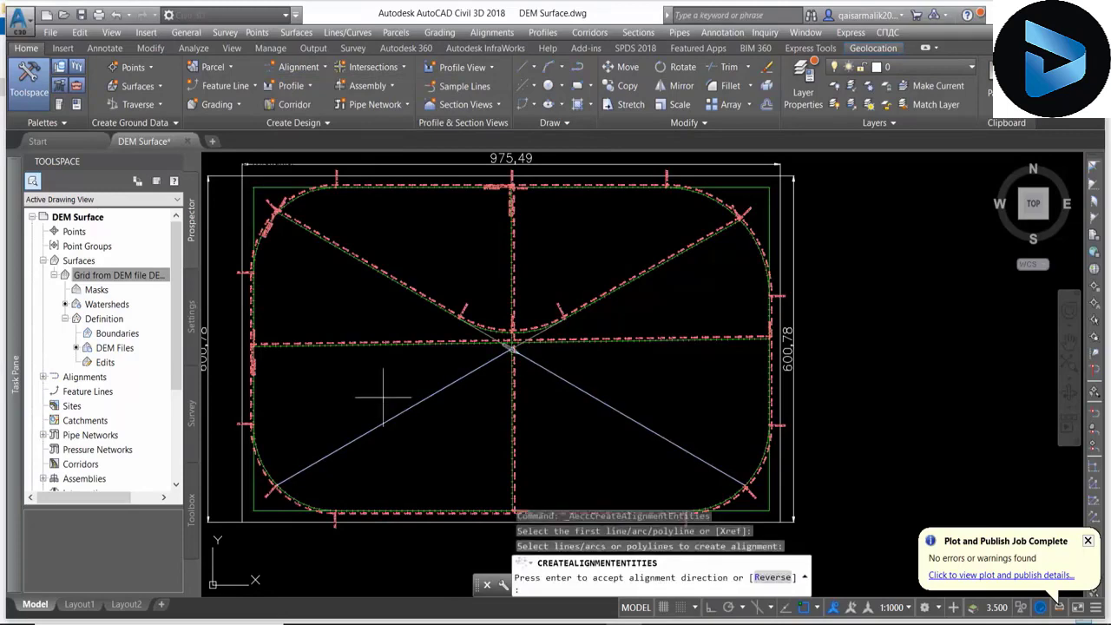
{"action": "right_click", "coordinate": [384, 395]}
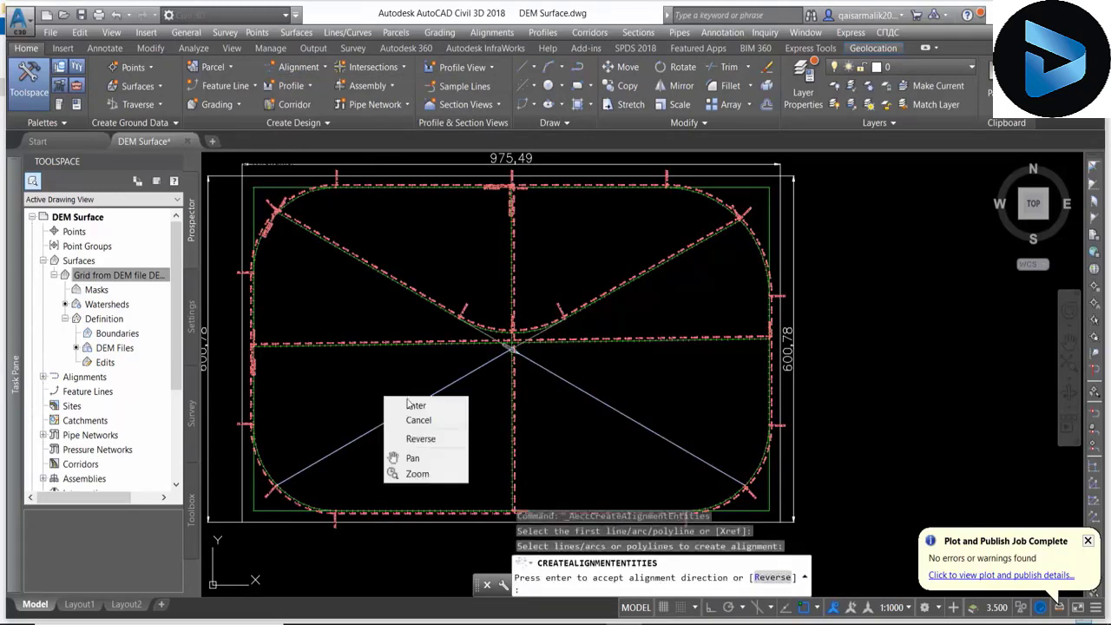
{"action": "left_click", "coordinate": [413, 405]}
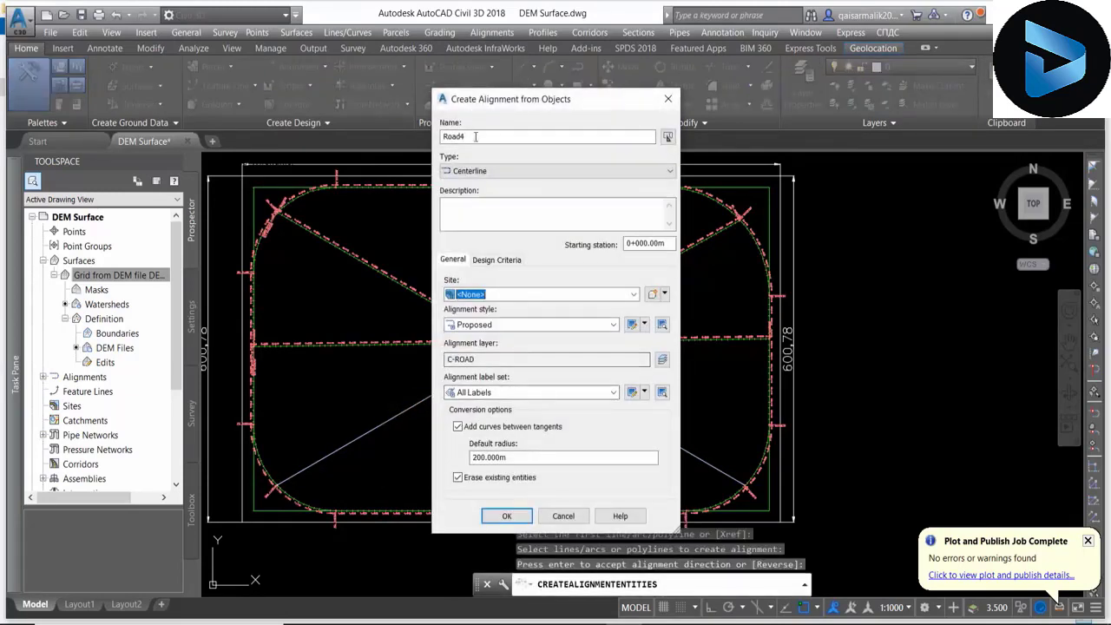
{"action": "left_click", "coordinate": [474, 137]}
{"action": "type", "text": "5"}
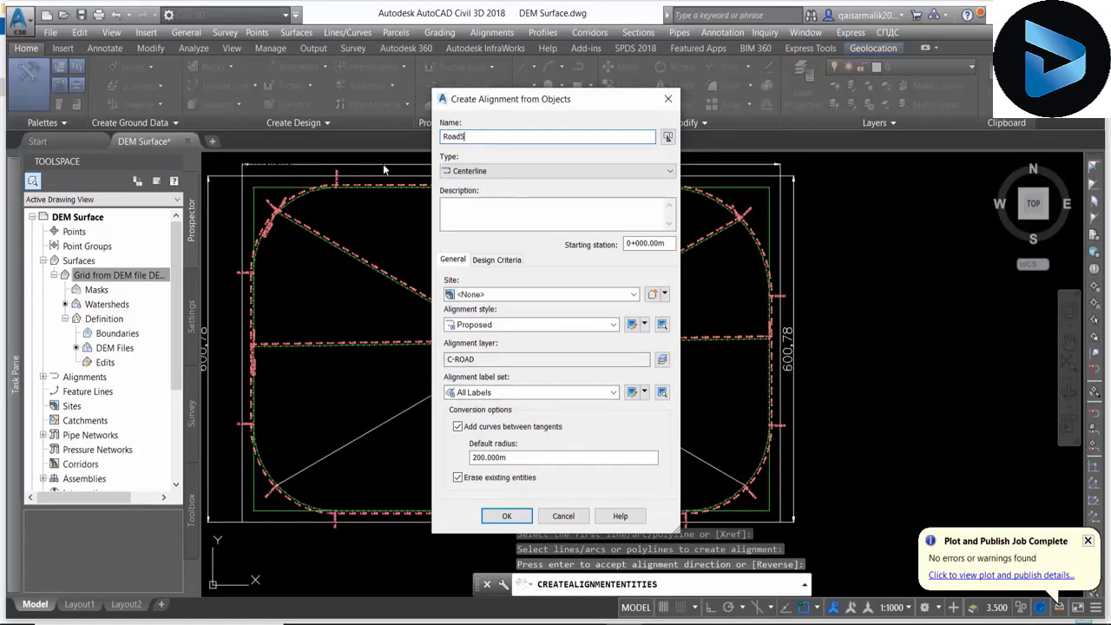
{"action": "left_click", "coordinate": [510, 516]}
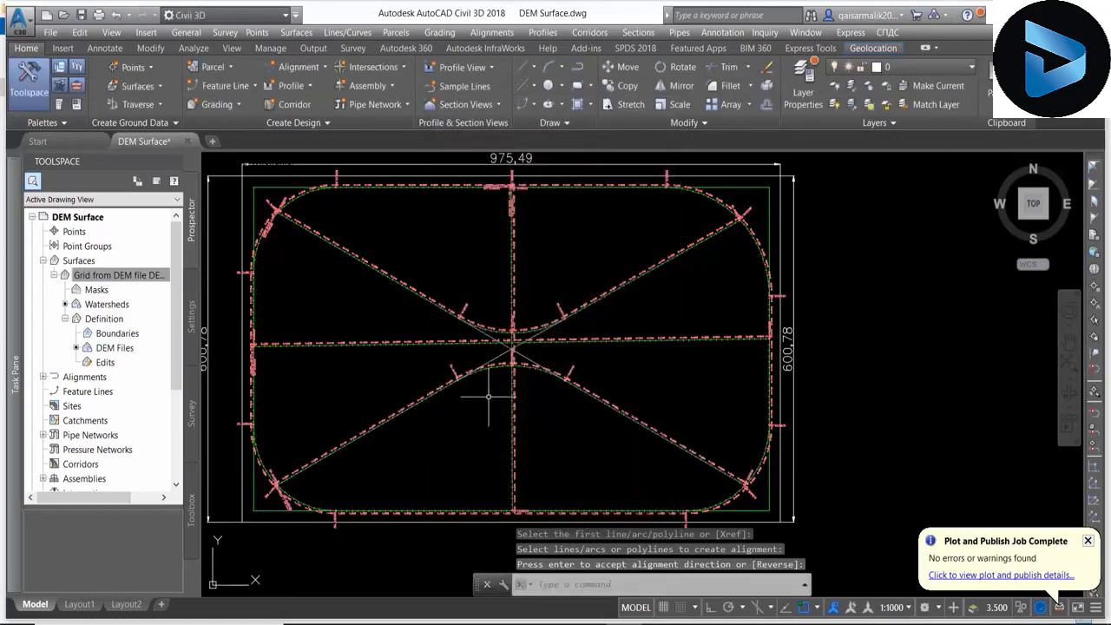
{"action": "scroll", "coordinate": [526, 334], "scroll_direction": "up", "scroll_amount": 3}
{"action": "scroll", "coordinate": [526, 327], "scroll_direction": "up", "scroll_amount": 1}
- Set the Road4 curve radius to 400 m in its alignment entity grid
{"action": "key", "text": "Return"}
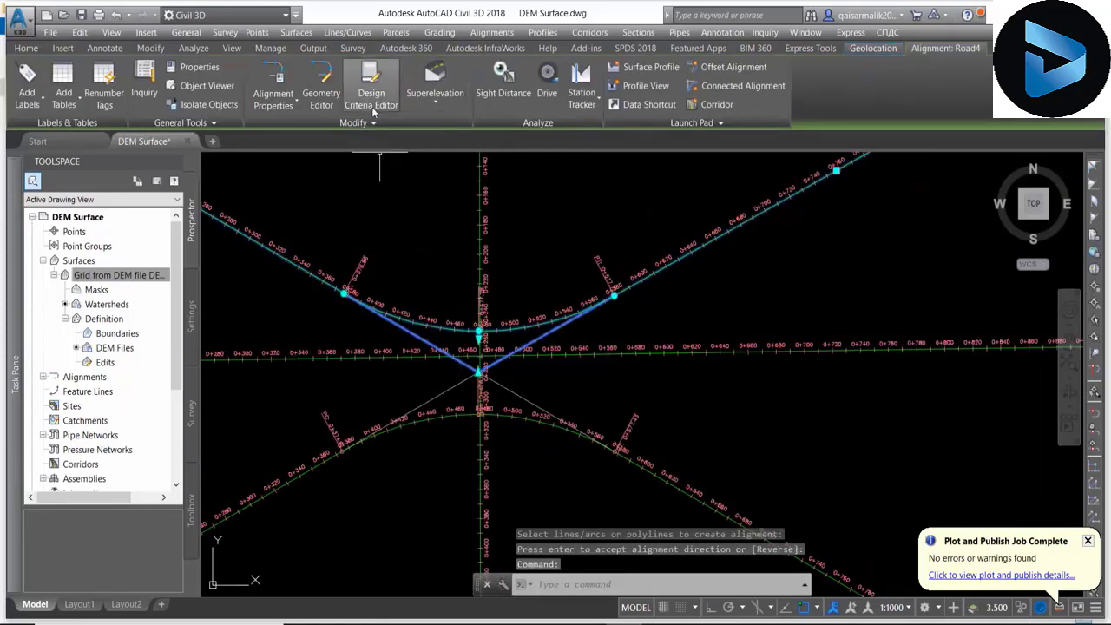
{"action": "left_click", "coordinate": [330, 106]}
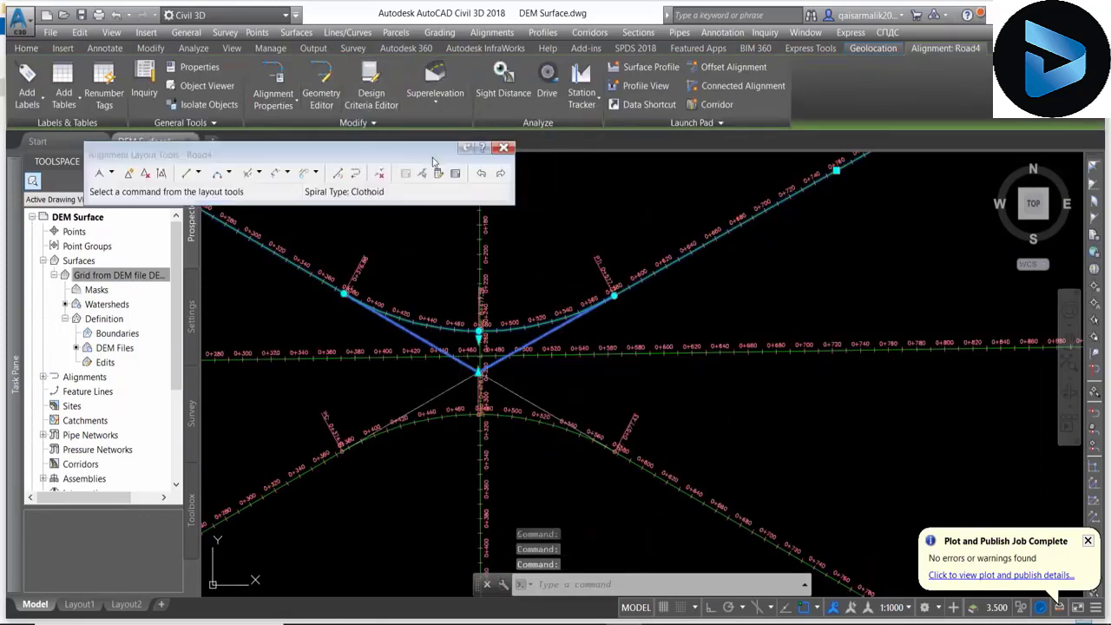
{"action": "left_click", "coordinate": [475, 175]}
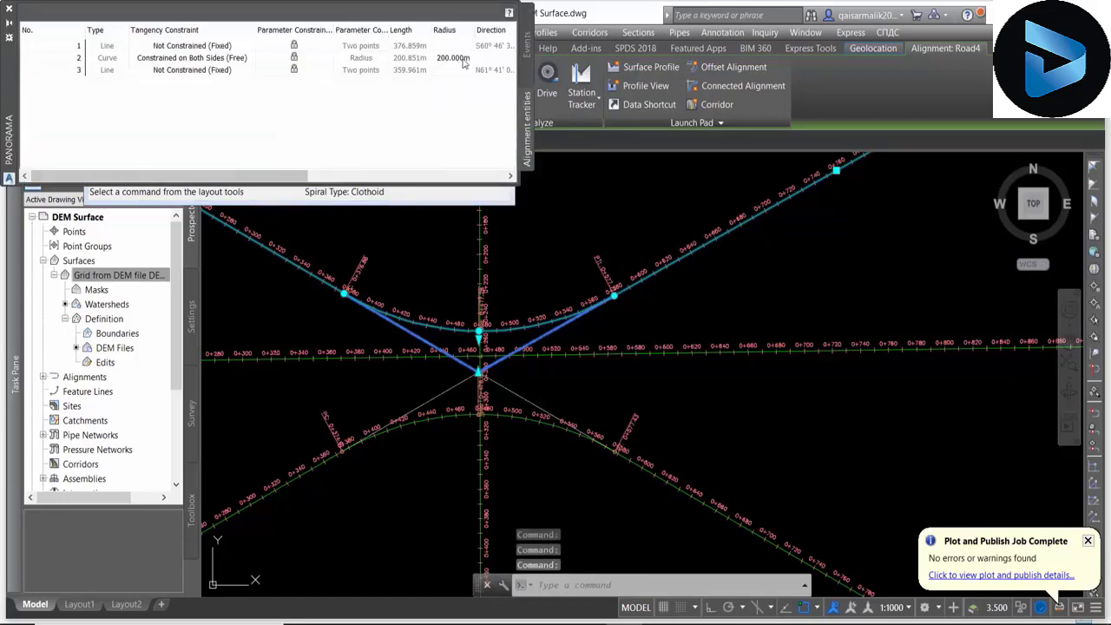
{"action": "left_click", "coordinate": [451, 59]}
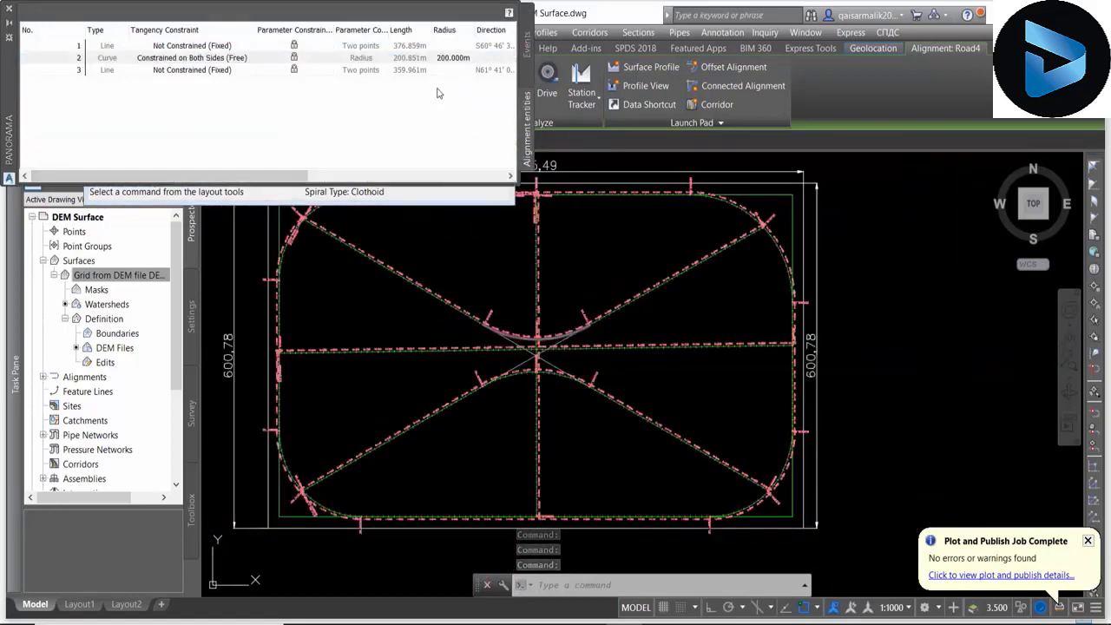
{"action": "left_click", "coordinate": [456, 58]}
{"action": "type", "text": "400"}
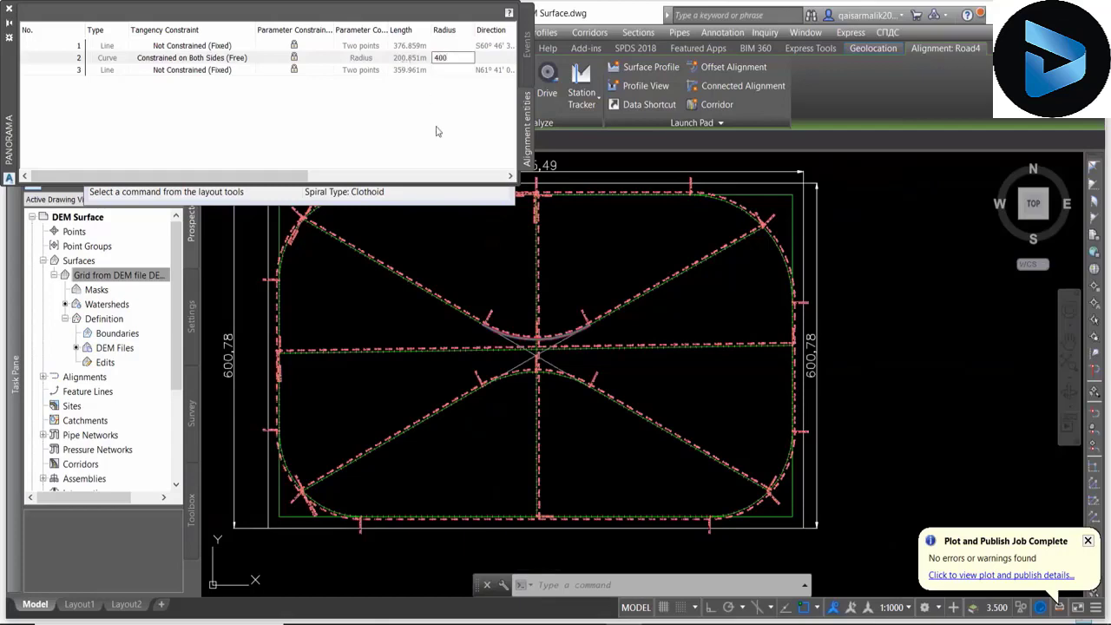
{"action": "key", "text": "Return"}
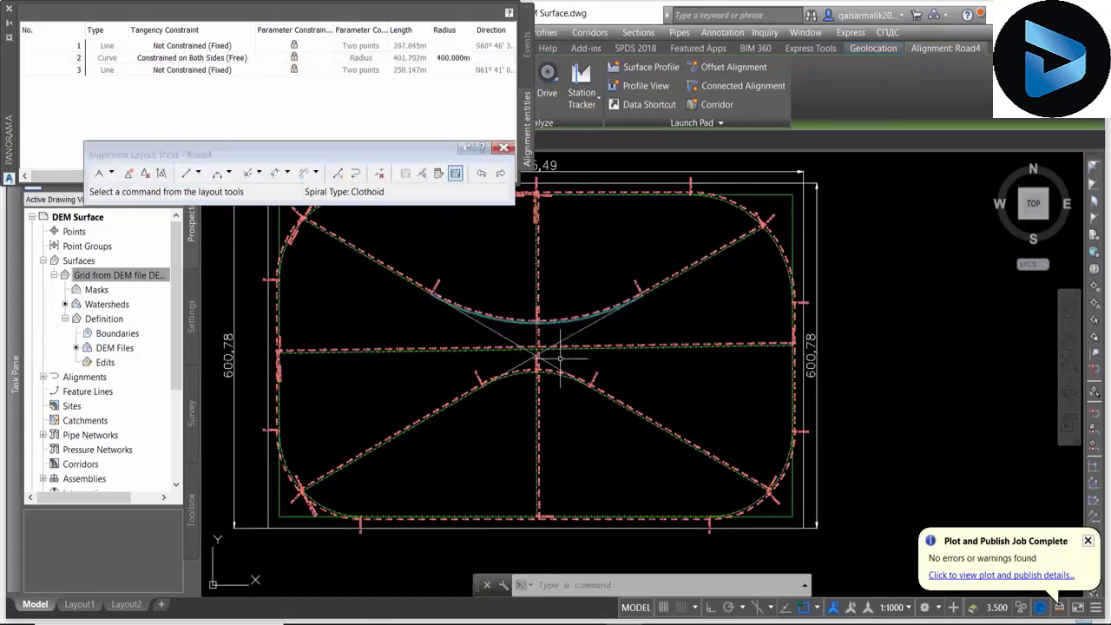
- Set the Road5 curve radius to 400 m
{"action": "scroll", "coordinate": [546, 387], "scroll_direction": "up", "scroll_amount": 3}
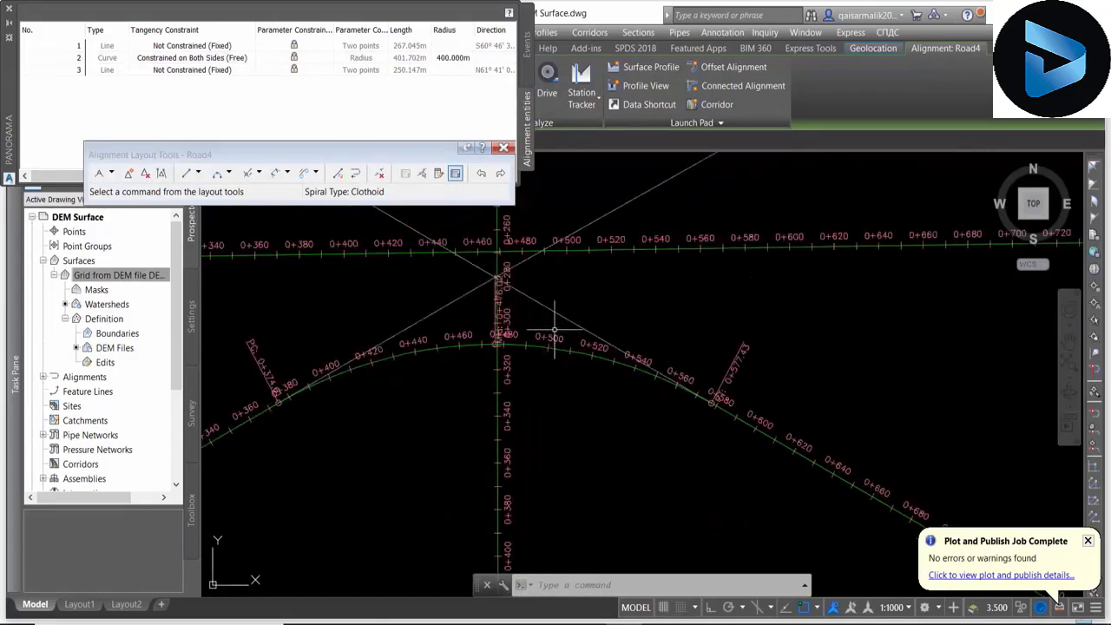
{"action": "left_click", "coordinate": [550, 305]}
{"action": "scroll", "coordinate": [537, 400], "scroll_direction": "down", "scroll_amount": 4}
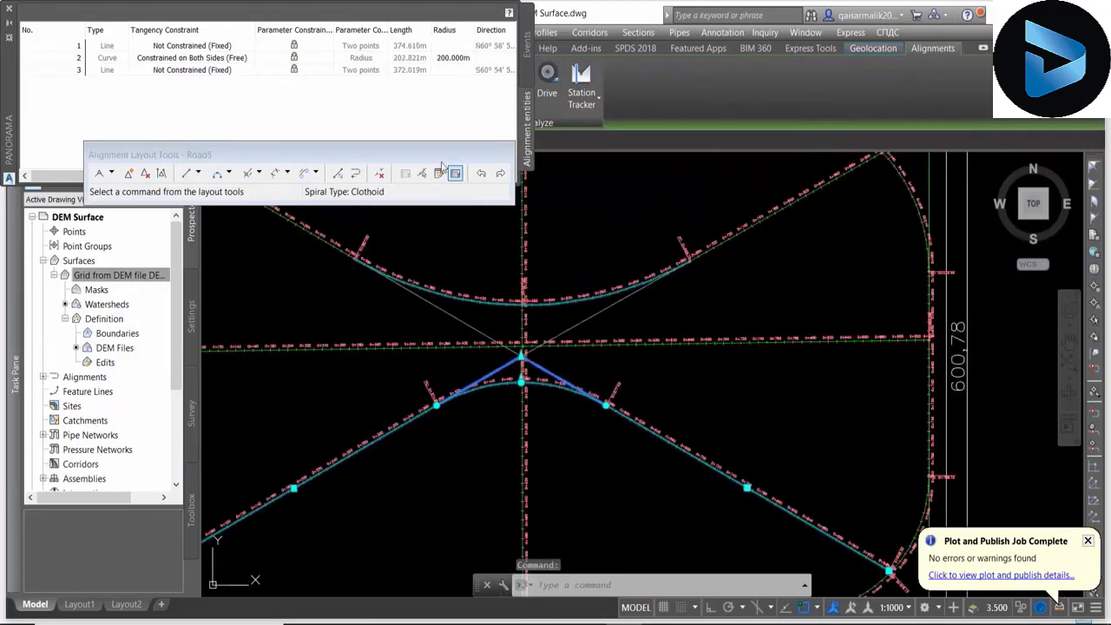
{"action": "double_click", "coordinate": [451, 58]}
{"action": "type", "text": "400"}
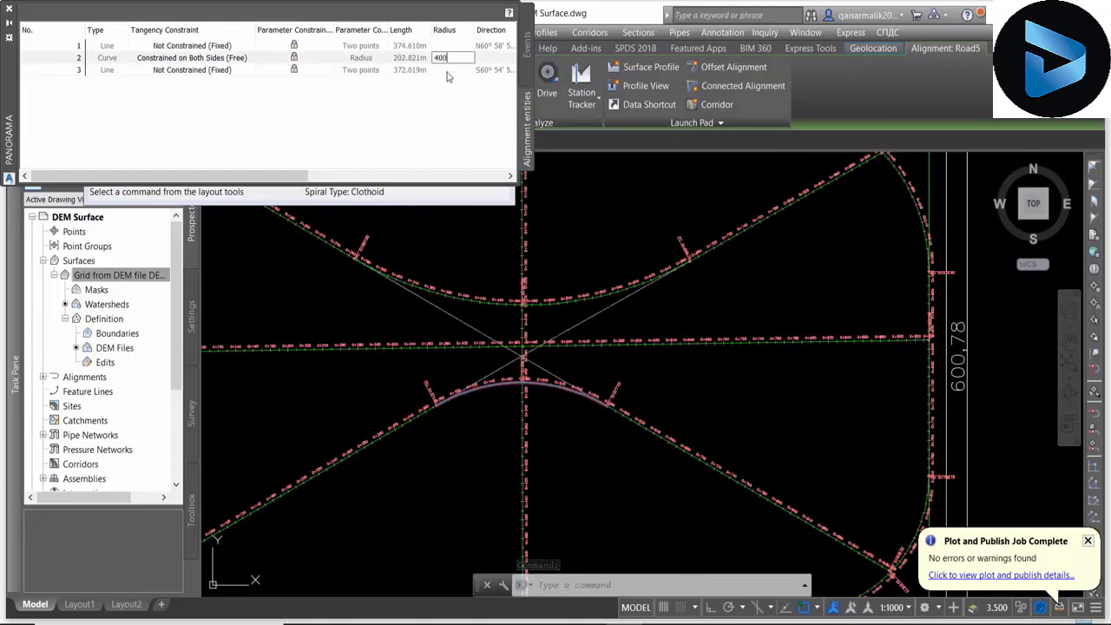
{"action": "key", "text": "Return"}
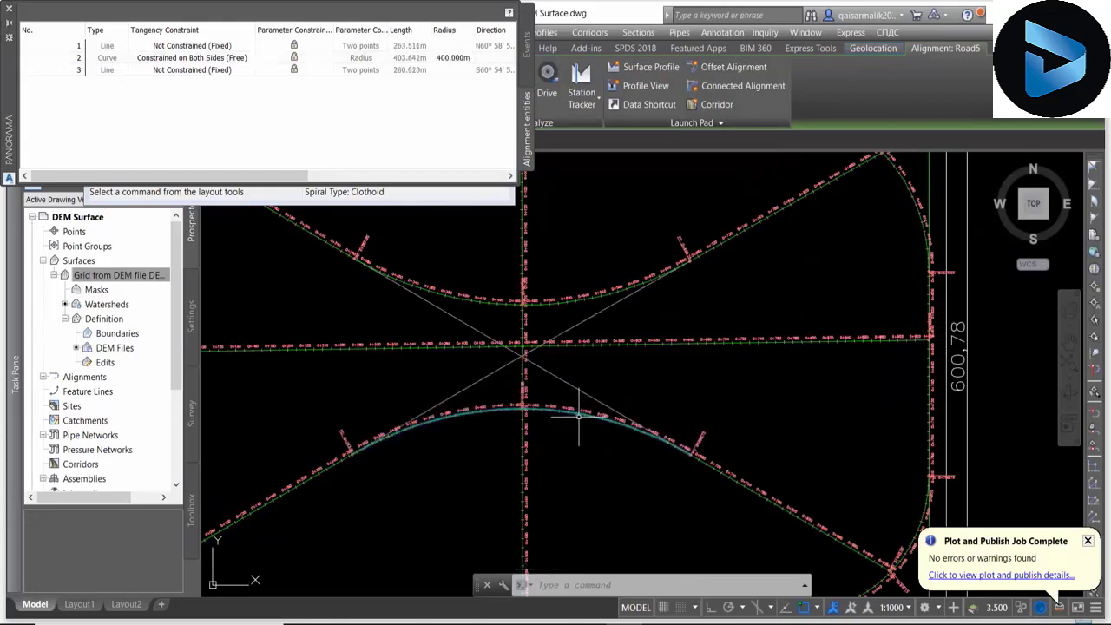
- Set the first curve of the outer Road1 alignment to a 100 m radius
{"action": "scroll", "coordinate": [578, 416], "scroll_direction": "down", "scroll_amount": 4}
{"action": "scroll", "coordinate": [298, 239], "scroll_direction": "up", "scroll_amount": 5}
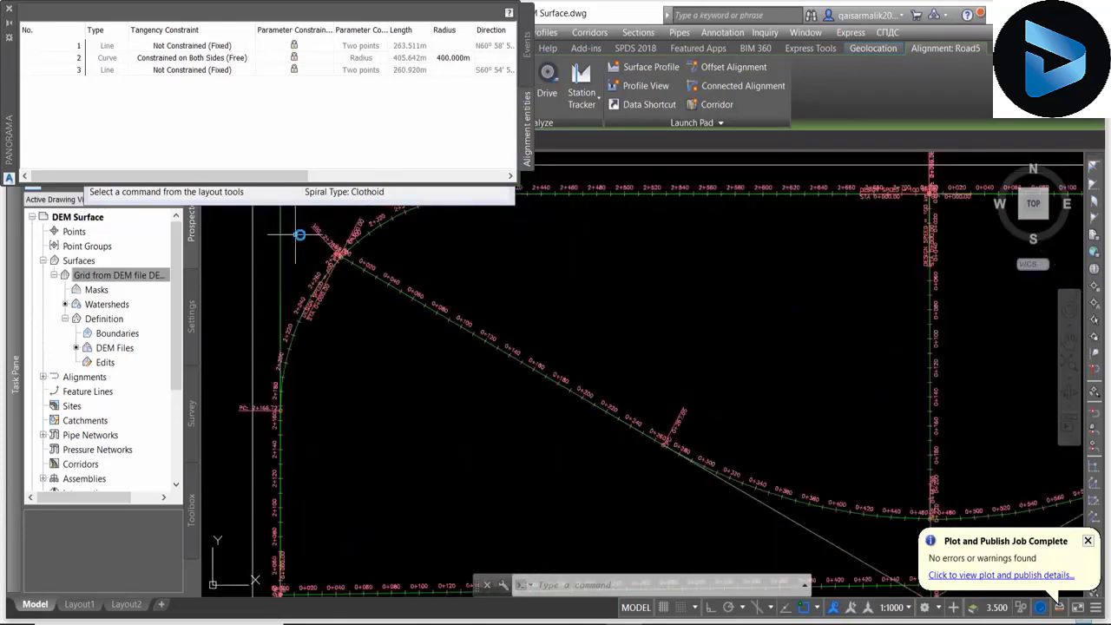
{"action": "scroll", "coordinate": [372, 310], "scroll_direction": "down", "scroll_amount": 5}
{"action": "scroll", "coordinate": [675, 278], "scroll_direction": "up", "scroll_amount": 2}
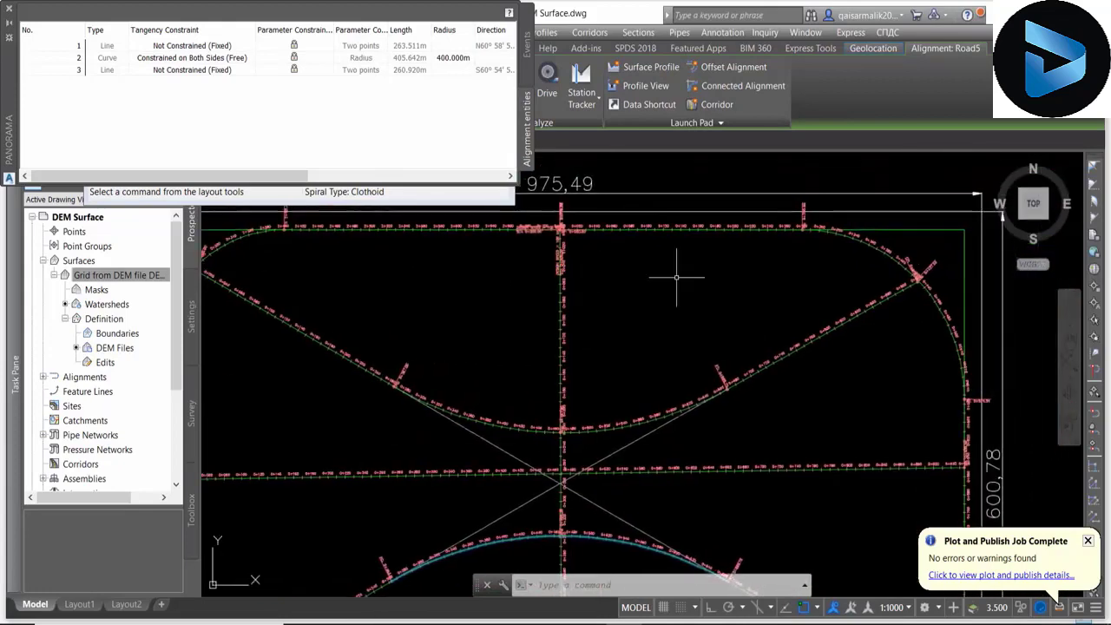
{"action": "scroll", "coordinate": [850, 256], "scroll_direction": "up", "scroll_amount": 2}
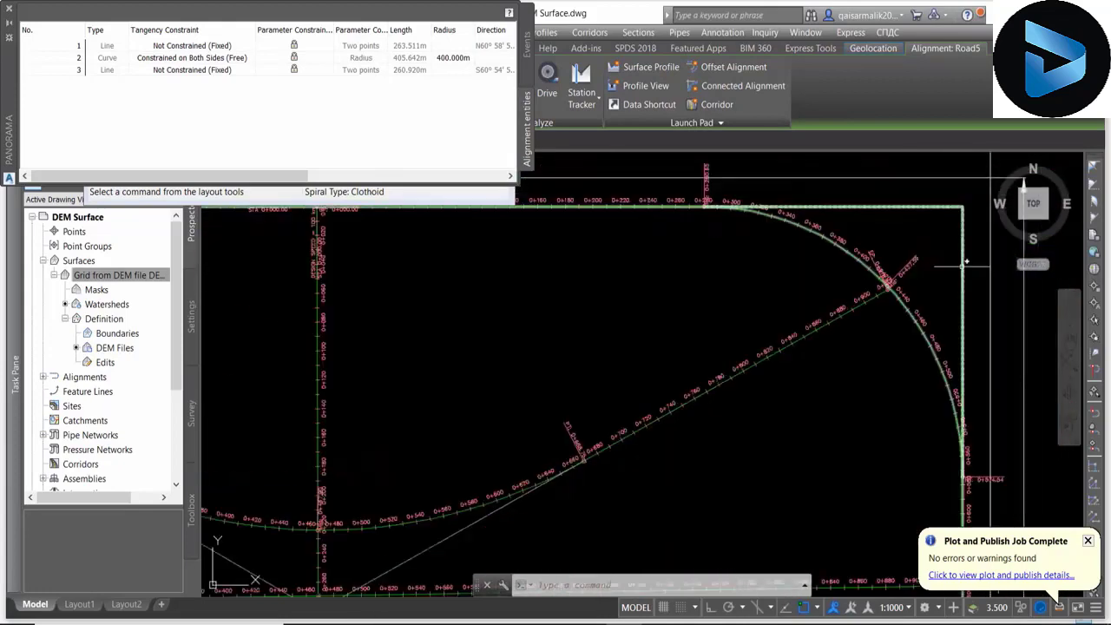
{"action": "left_click", "coordinate": [879, 204]}
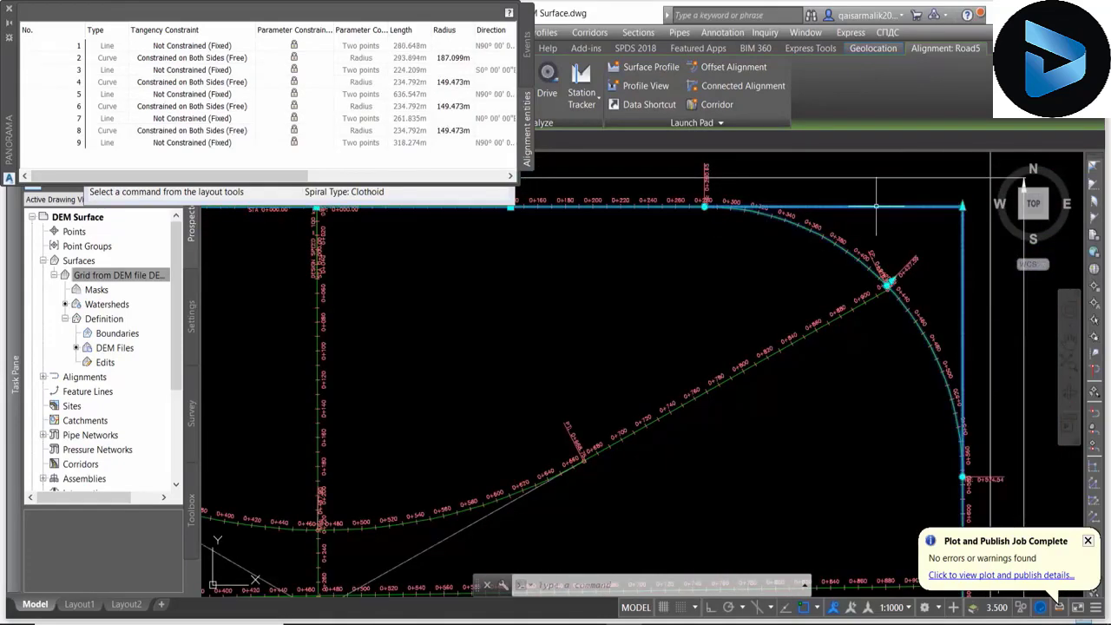
{"action": "left_click", "coordinate": [444, 58]}
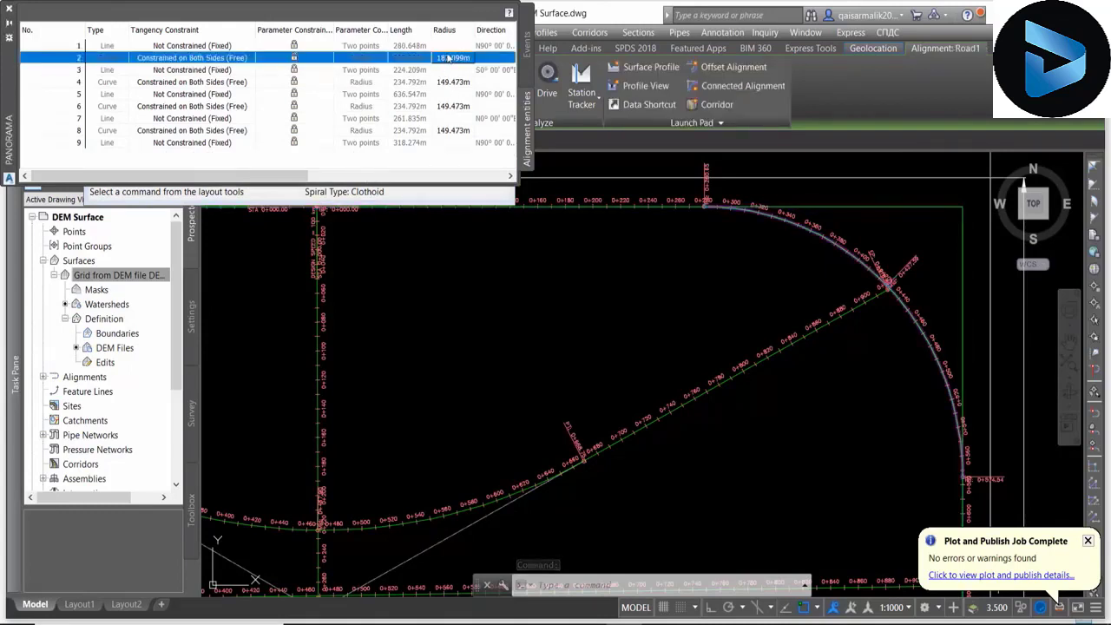
{"action": "left_click", "coordinate": [447, 58]}
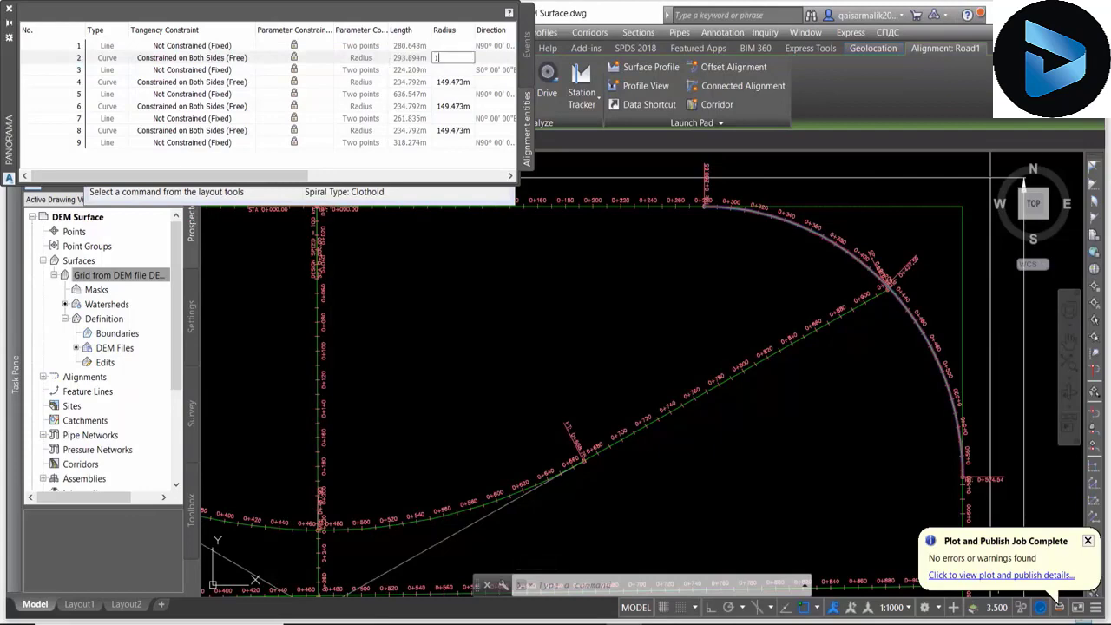
{"action": "type", "text": "00"}
{"action": "key", "text": "Return"}
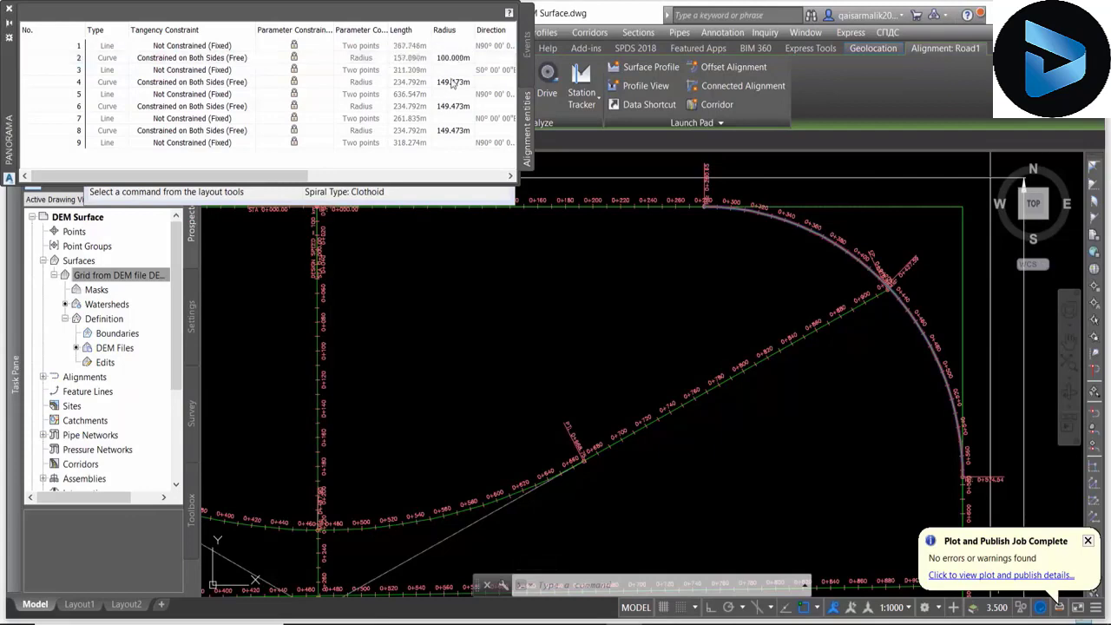
- Set Road1's fourth segment curve radius to 100.000 m
{"action": "scroll", "coordinate": [773, 246], "scroll_direction": "down", "scroll_amount": 3}
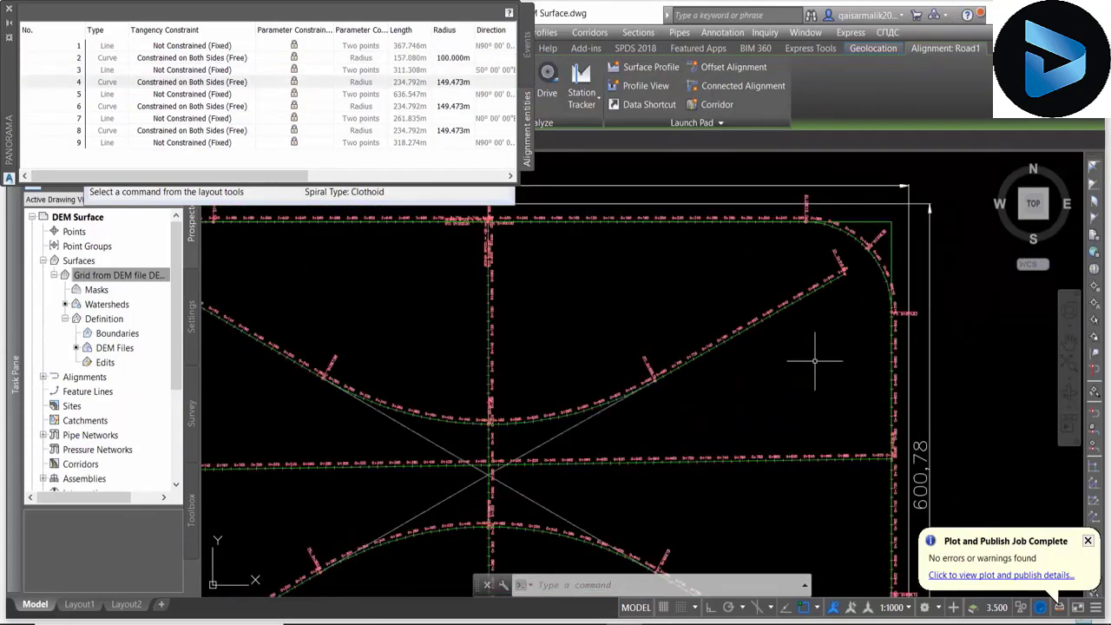
{"action": "scroll", "coordinate": [818, 364], "scroll_direction": "down", "scroll_amount": 1}
{"action": "scroll", "coordinate": [763, 417], "scroll_direction": "up", "scroll_amount": 2}
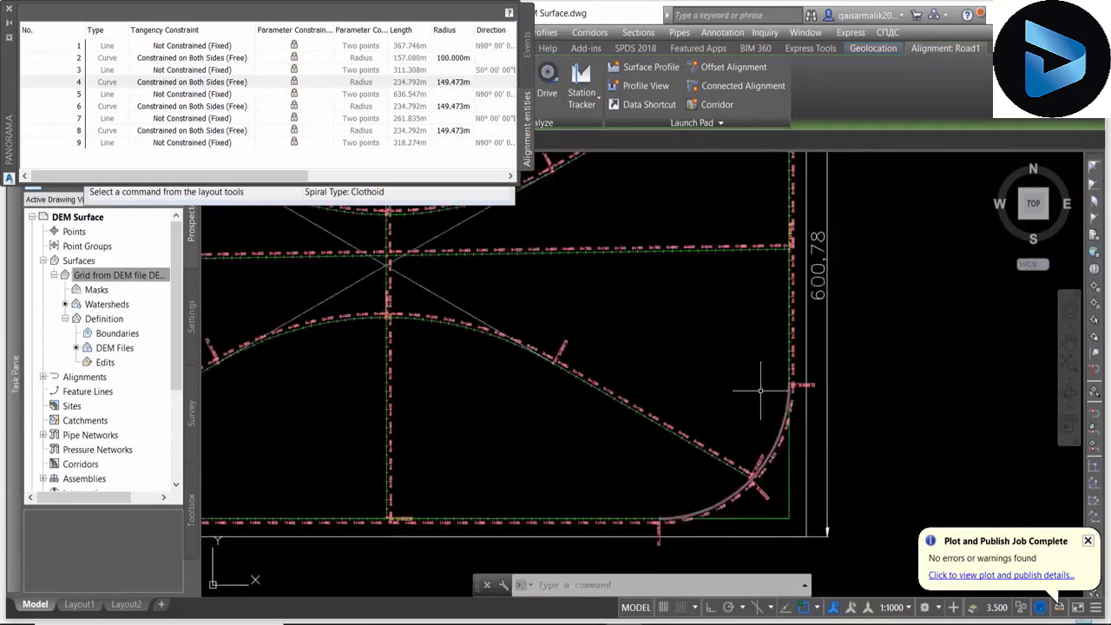
{"action": "scroll", "coordinate": [737, 466], "scroll_direction": "up", "scroll_amount": 2}
{"action": "left_click", "coordinate": [468, 81]}
{"action": "left_click", "coordinate": [461, 82]}
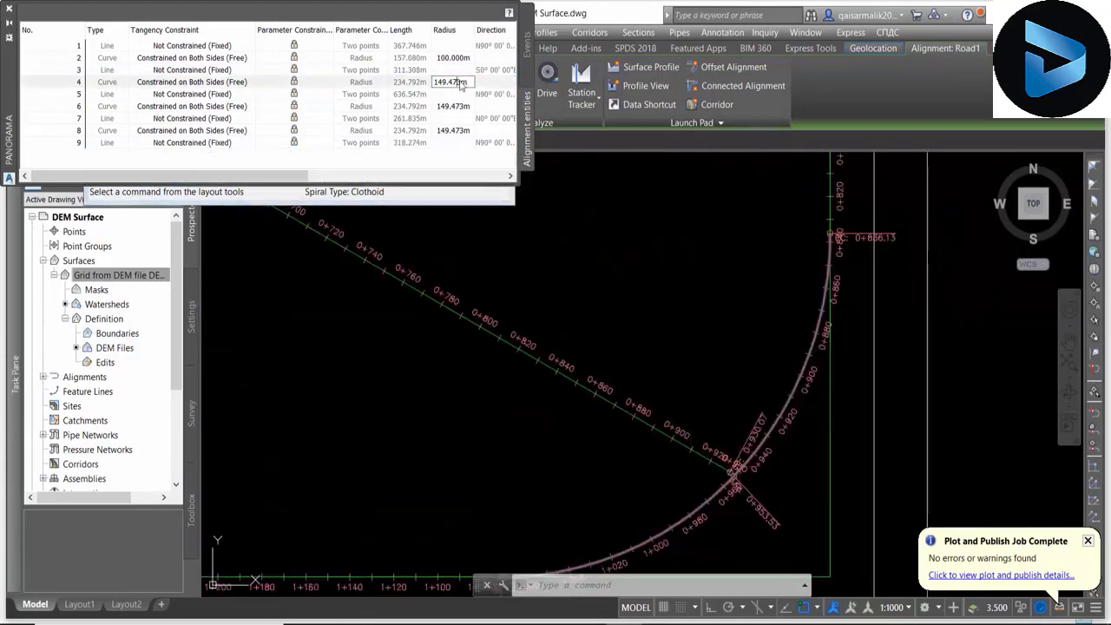
{"action": "left_click", "coordinate": [464, 80]}
{"action": "left_click", "coordinate": [463, 83]}
{"action": "type", "text": "100.000m"}
{"action": "key", "text": "Return"}
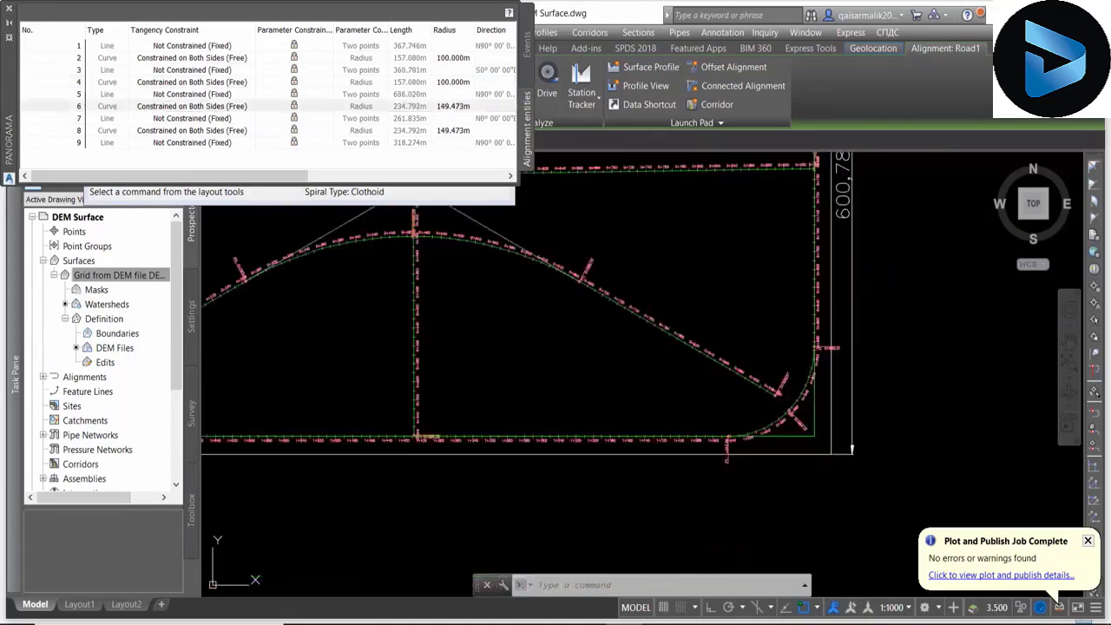
- Set Road1's curves 6 and 8 to 100.000 m radius and close the entity grid
{"action": "left_click", "coordinate": [460, 107]}
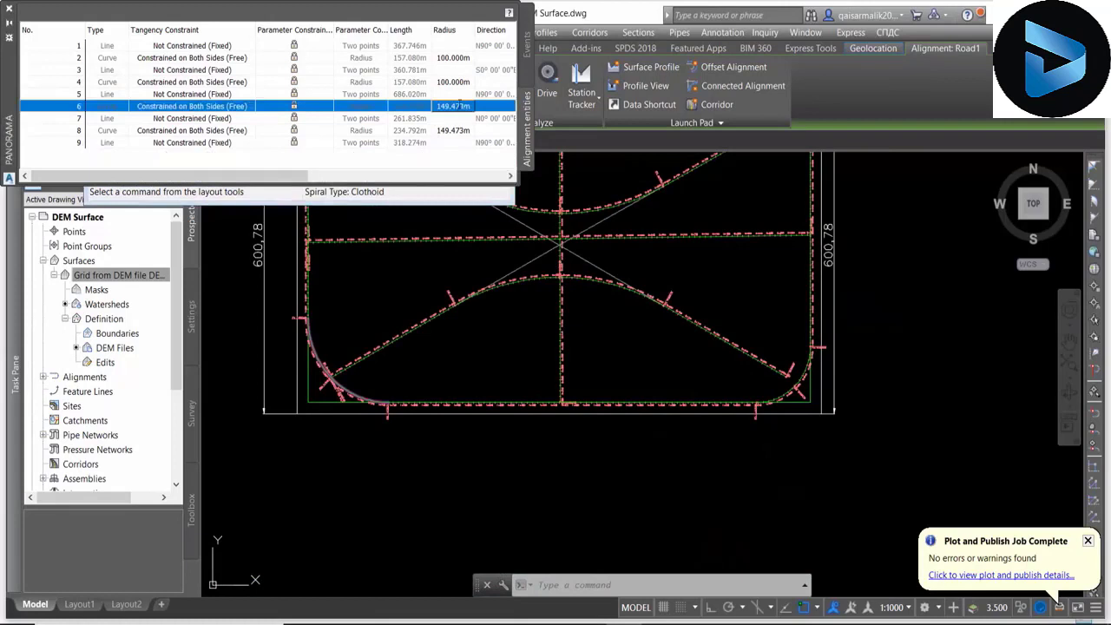
{"action": "left_click", "coordinate": [466, 106]}
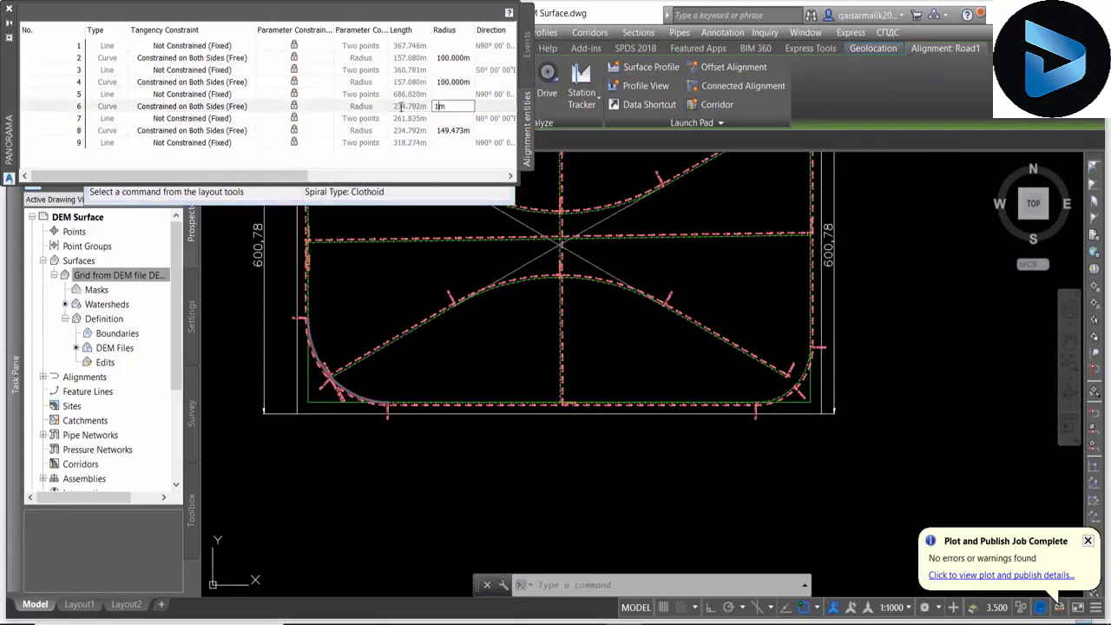
{"action": "left_click", "coordinate": [460, 130]}
{"action": "scroll", "coordinate": [434, 318], "scroll_direction": "down", "scroll_amount": 3}
{"action": "scroll", "coordinate": [399, 230], "scroll_direction": "up", "scroll_amount": 6}
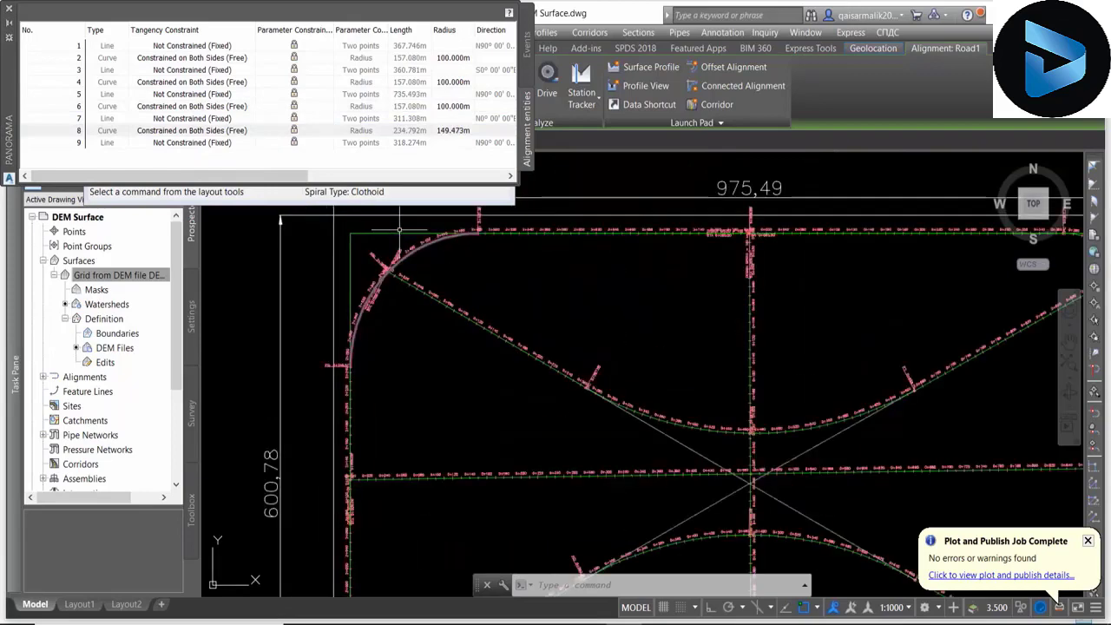
{"action": "left_click", "coordinate": [450, 131]}
{"action": "left_click", "coordinate": [451, 131]}
{"action": "type", "text": "100"}
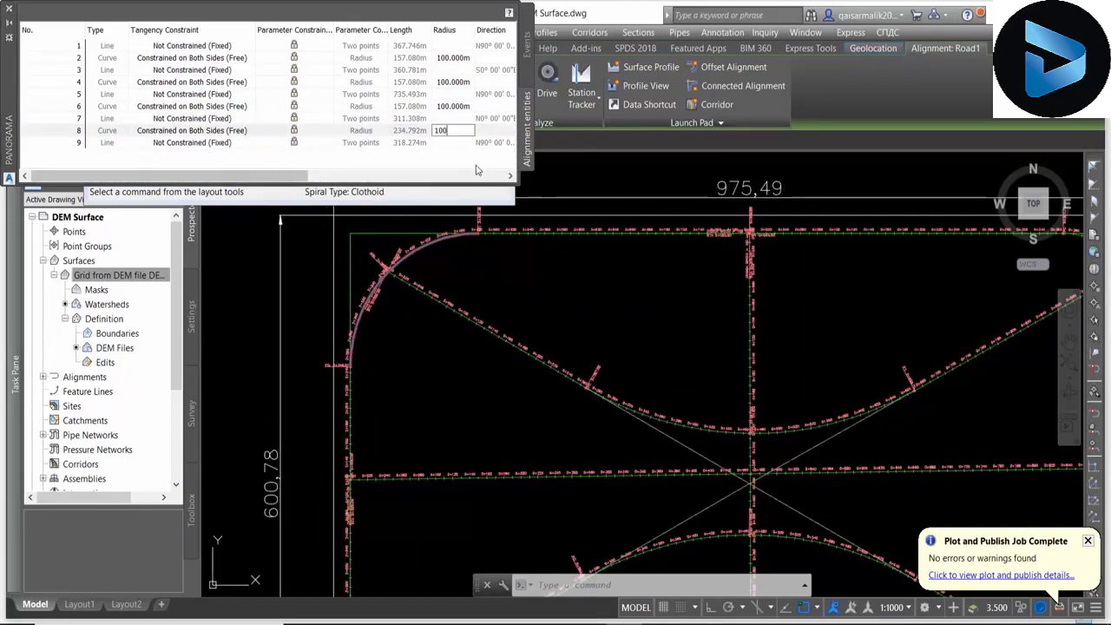
{"action": "key", "text": "Return"}
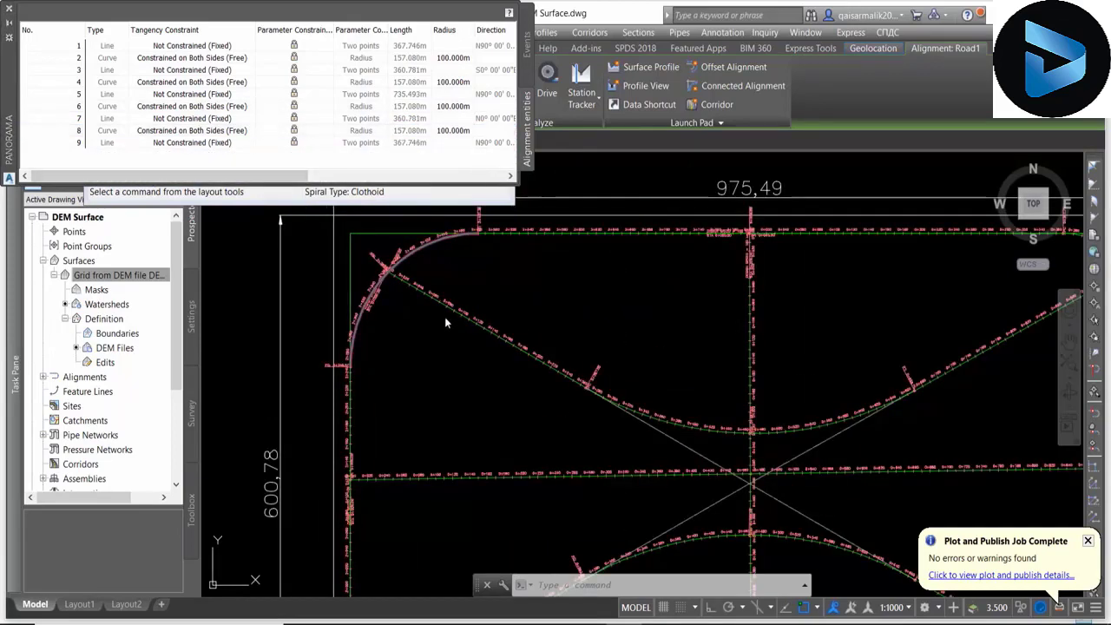
{"action": "scroll", "coordinate": [434, 344], "scroll_direction": "down", "scroll_amount": 3}
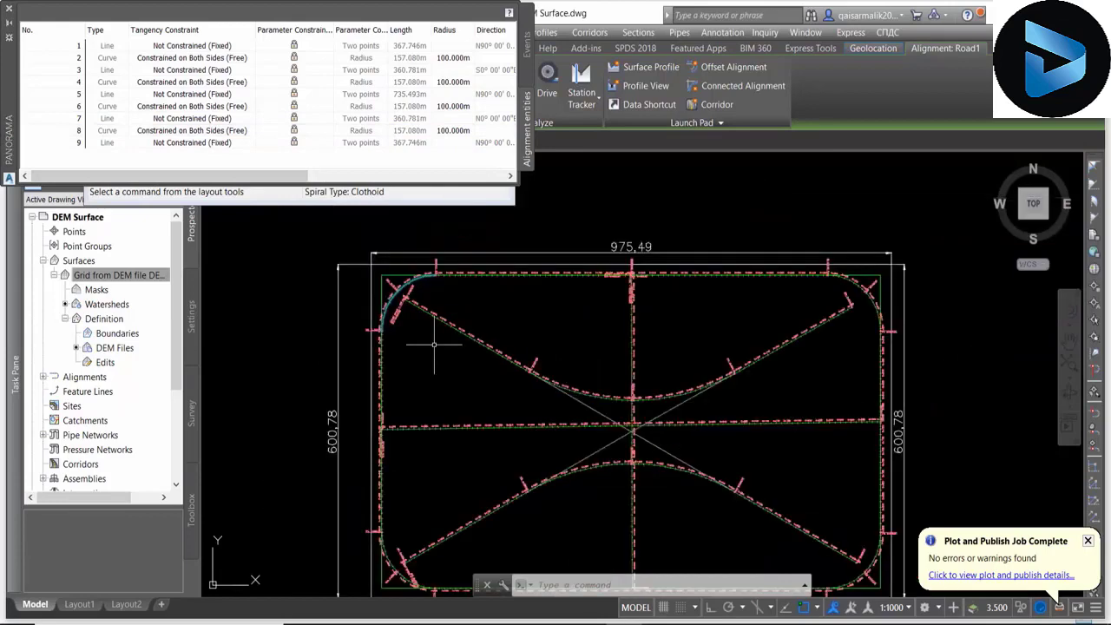
{"action": "left_click", "coordinate": [11, 12]}
- Pan and zoom around the road network to inspect Road1's rounded 100 m corners
{"action": "middle_click_drag", "start_coordinate": [702, 382], "coordinate": [664, 342]}
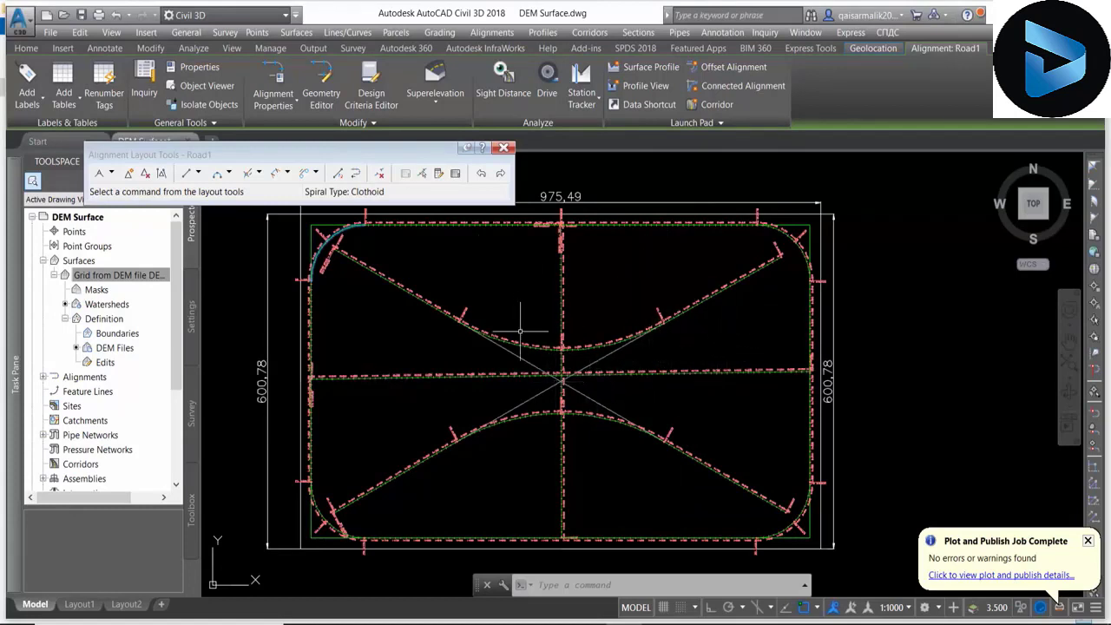
{"action": "scroll", "coordinate": [549, 384], "scroll_direction": "up", "scroll_amount": 3}
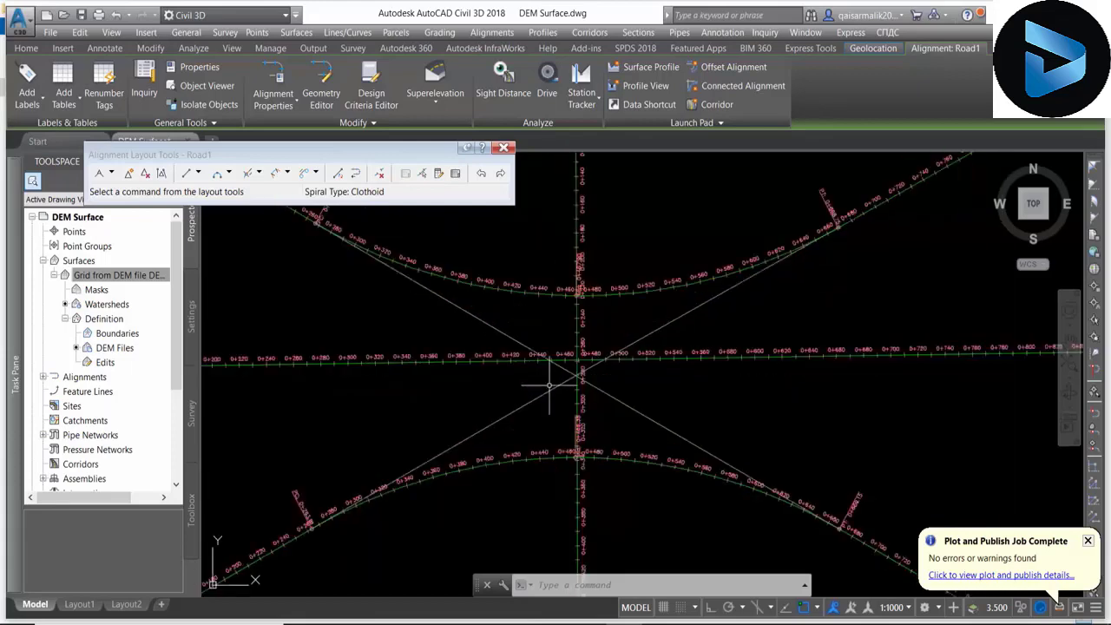
{"action": "scroll", "coordinate": [564, 349], "scroll_direction": "up", "scroll_amount": 2}
{"action": "scroll", "coordinate": [571, 355], "scroll_direction": "down", "scroll_amount": 2}
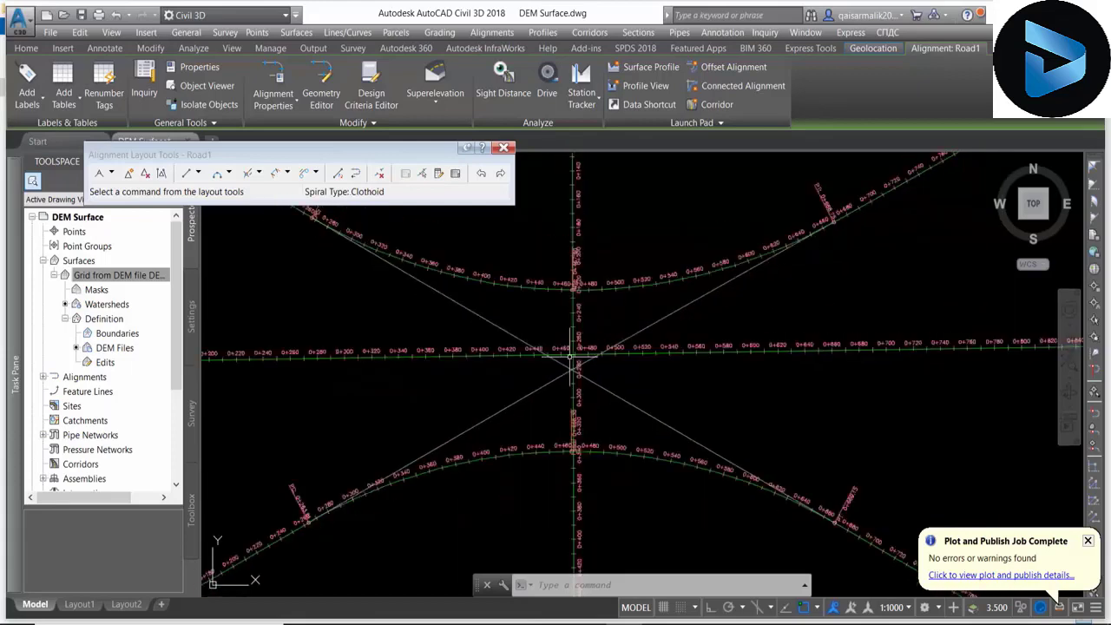
{"action": "scroll", "coordinate": [571, 356], "scroll_direction": "down", "scroll_amount": 2}
{"action": "scroll", "coordinate": [811, 260], "scroll_direction": "up", "scroll_amount": 2}
{"action": "scroll", "coordinate": [811, 260], "scroll_direction": "up", "scroll_amount": 2}
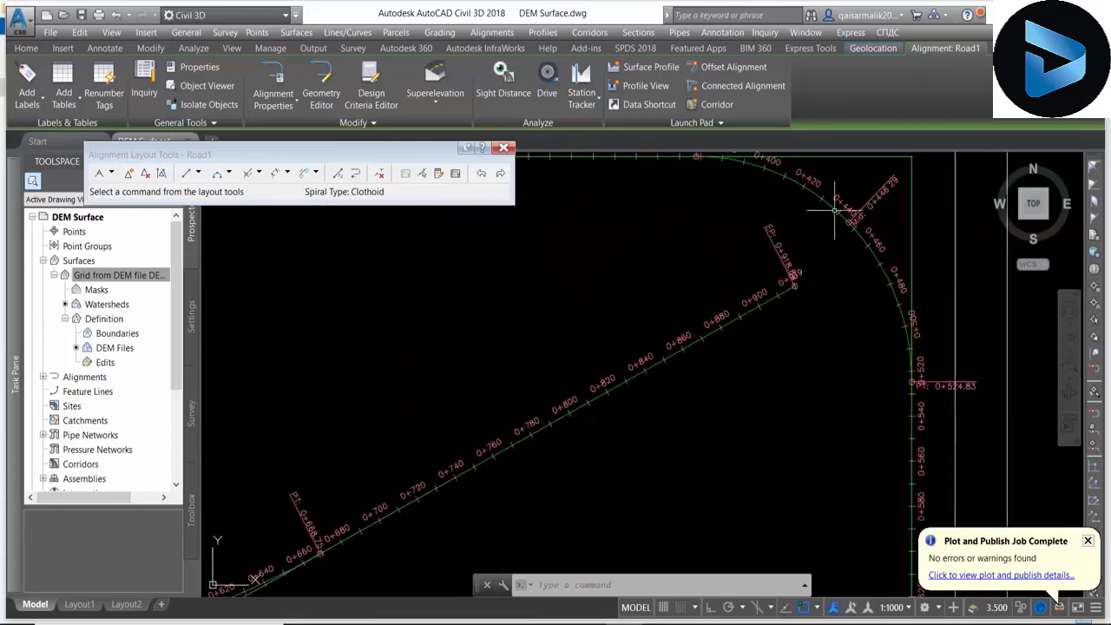
{"action": "scroll", "coordinate": [811, 256], "scroll_direction": "down", "scroll_amount": 1}
{"action": "scroll", "coordinate": [809, 243], "scroll_direction": "down", "scroll_amount": 1}
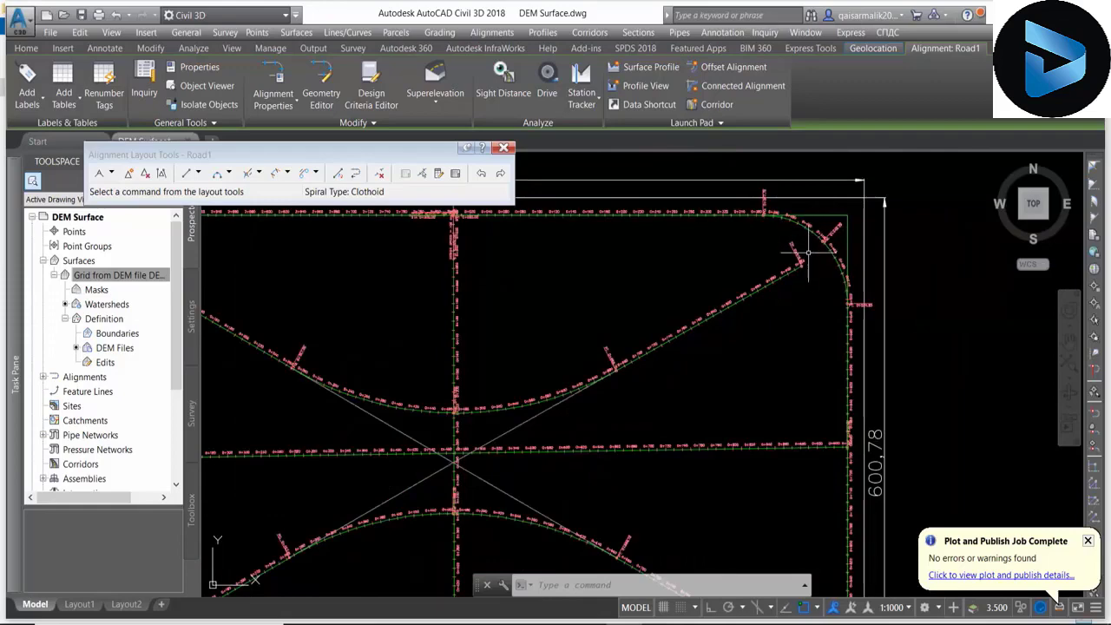
{"action": "scroll", "coordinate": [831, 277], "scroll_direction": "up", "scroll_amount": 3}
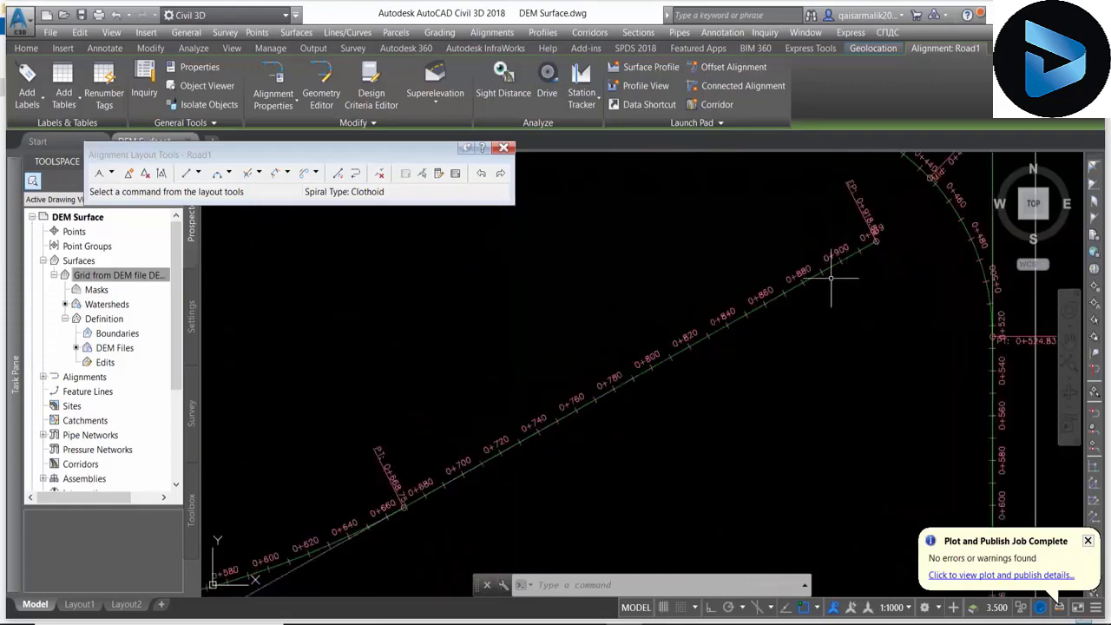
{"action": "scroll", "coordinate": [925, 199], "scroll_direction": "down", "scroll_amount": 5}
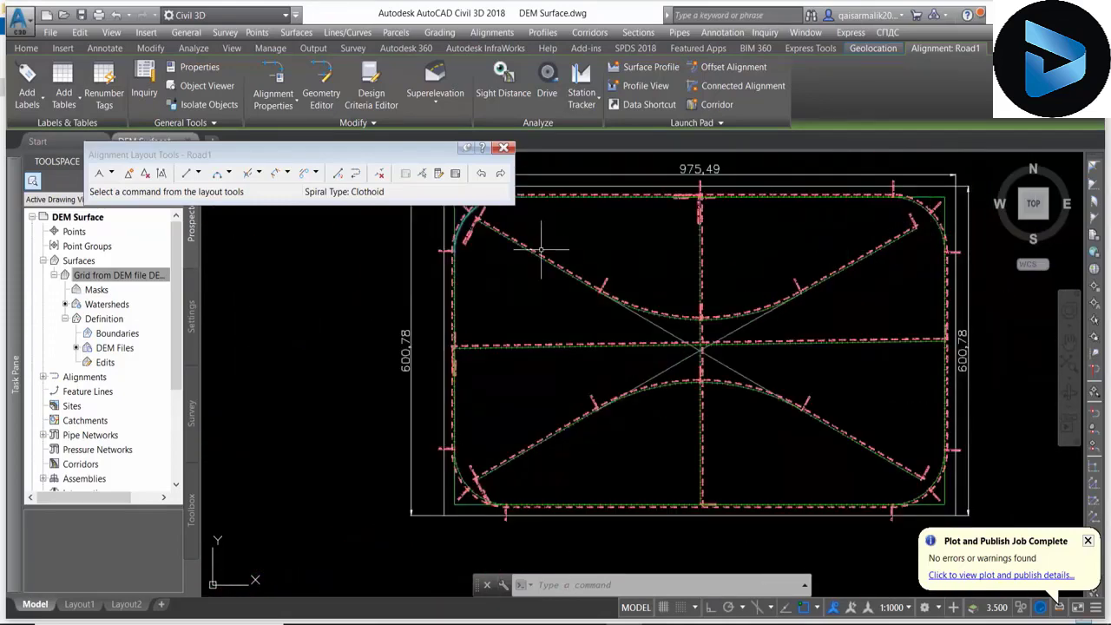
{"action": "scroll", "coordinate": [495, 248], "scroll_direction": "up", "scroll_amount": 1}
{"action": "scroll", "coordinate": [480, 249], "scroll_direction": "up", "scroll_amount": 1}
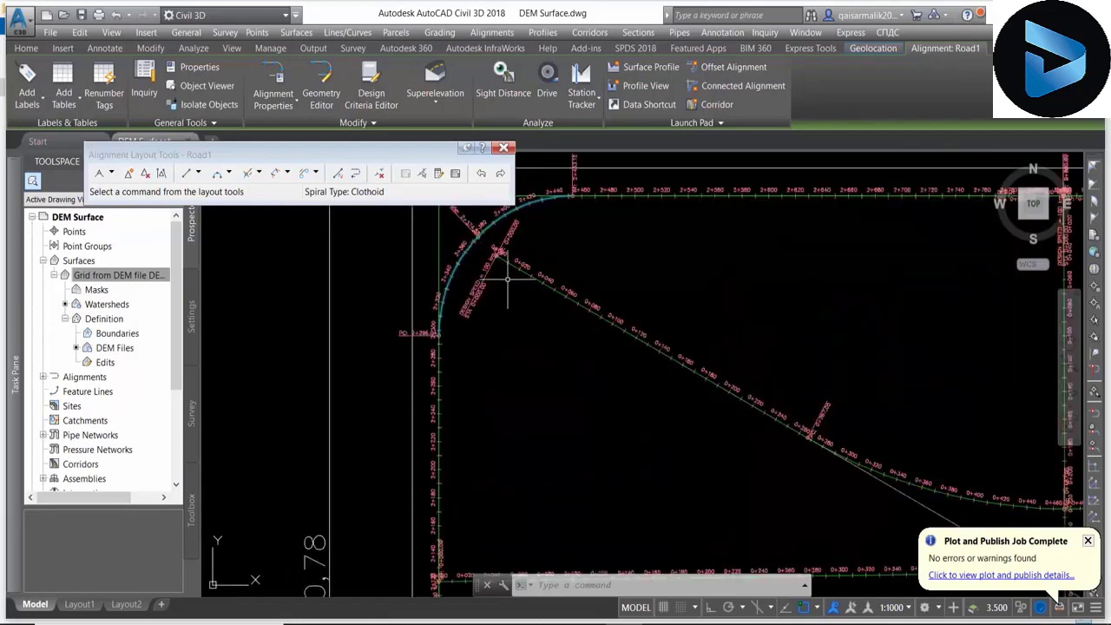
{"action": "scroll", "coordinate": [478, 257], "scroll_direction": "down", "scroll_amount": 3}
{"action": "scroll", "coordinate": [498, 310], "scroll_direction": "down", "scroll_amount": 1}
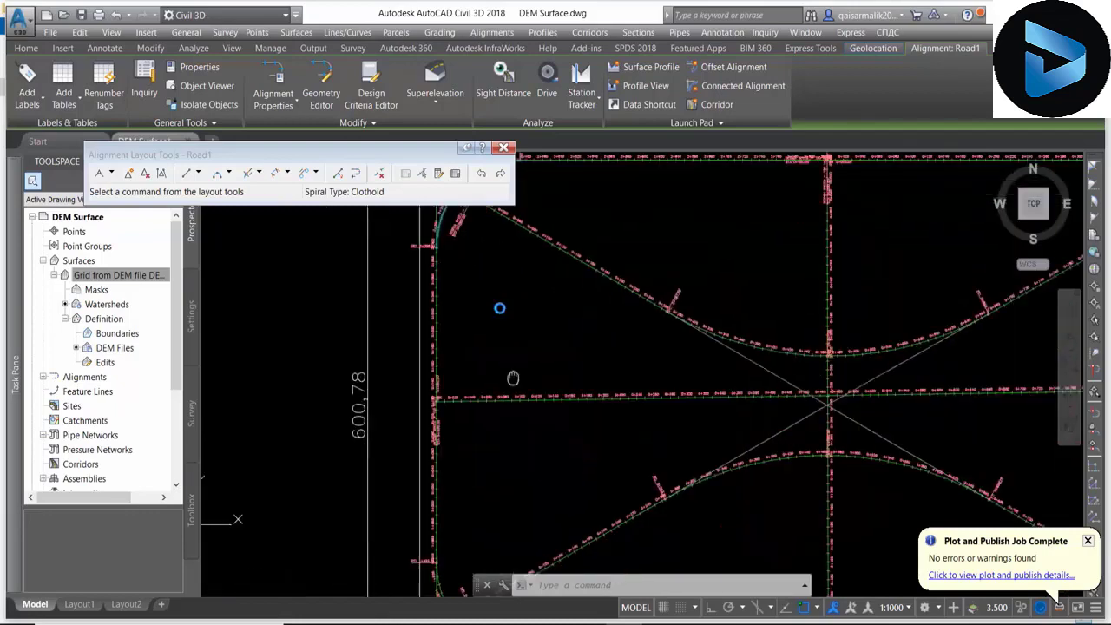
{"action": "scroll", "coordinate": [458, 476], "scroll_direction": "up", "scroll_amount": 2}
{"action": "scroll", "coordinate": [466, 521], "scroll_direction": "up", "scroll_amount": 1}
{"action": "scroll", "coordinate": [438, 500], "scroll_direction": "down", "scroll_amount": 3}
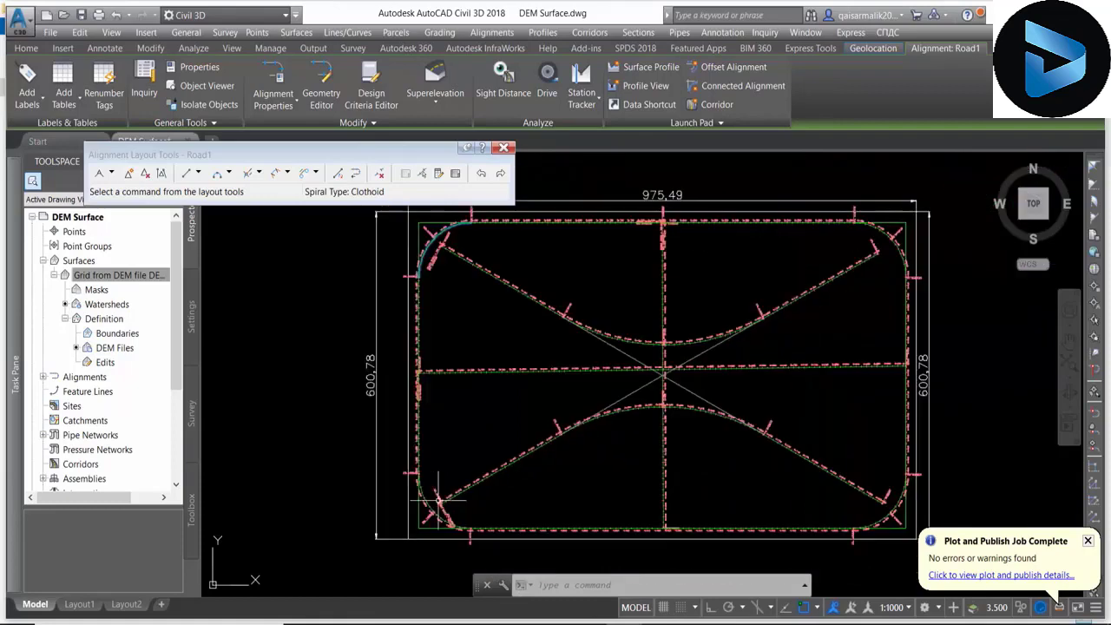
{"action": "left_click", "coordinate": [505, 150]}
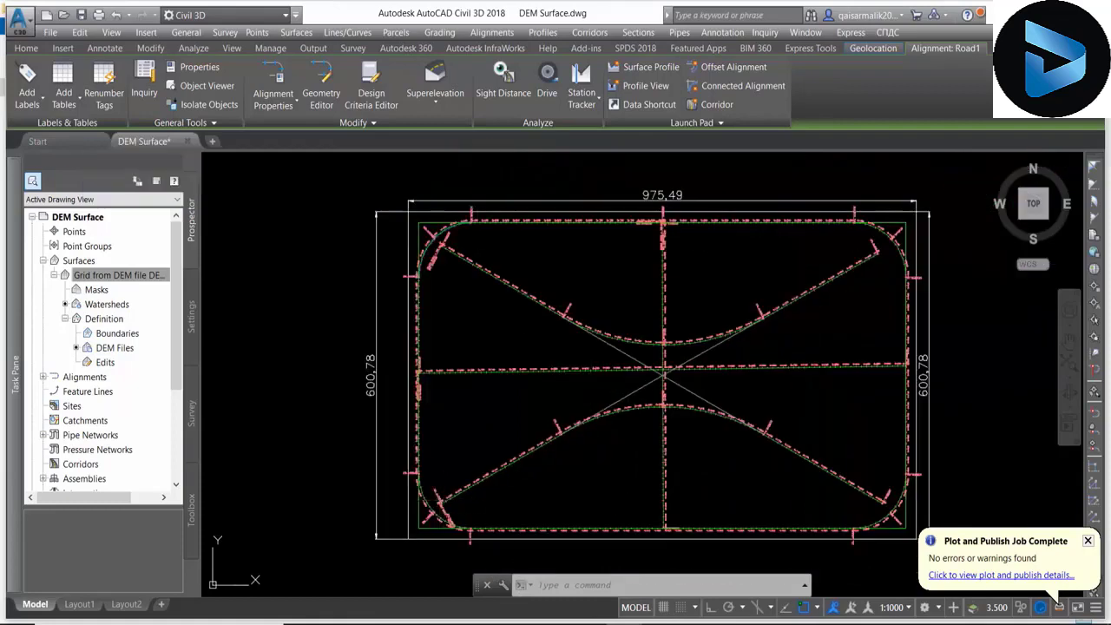
{"action": "left_click", "coordinate": [382, 70]}
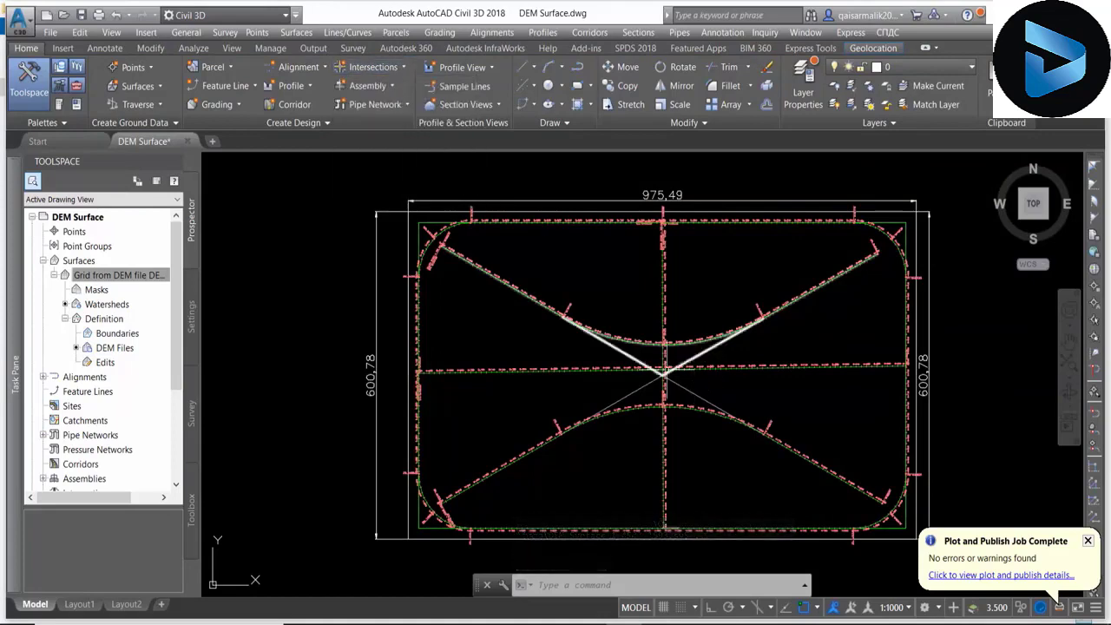
{"action": "scroll", "coordinate": [673, 366], "scroll_direction": "up", "scroll_amount": 4}
{"action": "scroll", "coordinate": [609, 347], "scroll_direction": "down", "scroll_amount": 2}
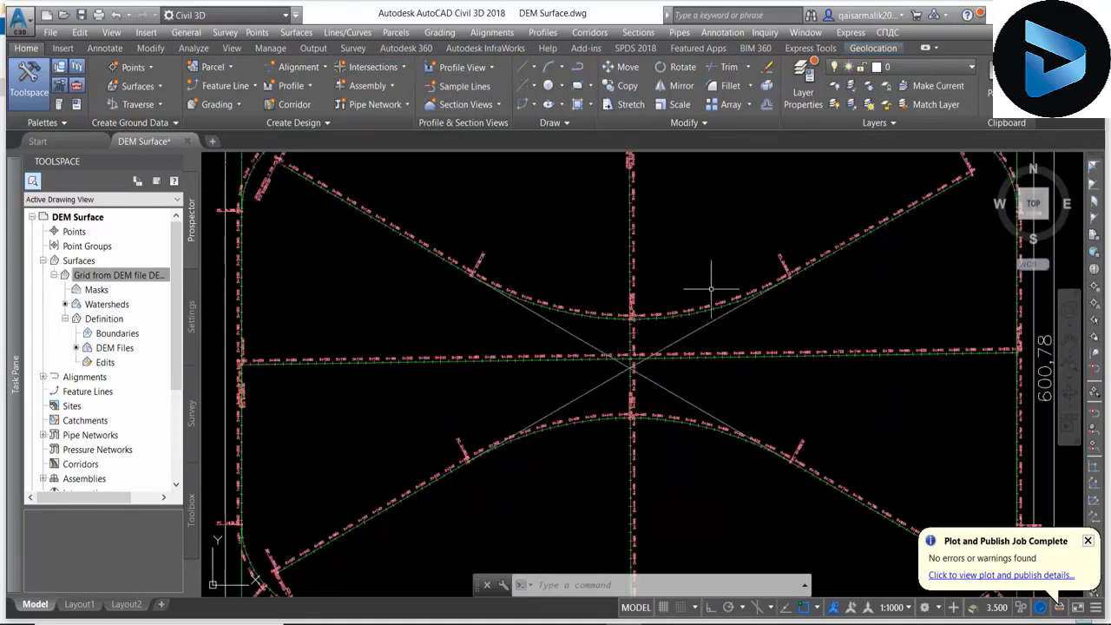
{"action": "middle_click_drag", "start_coordinate": [712, 290], "coordinate": [612, 300]}
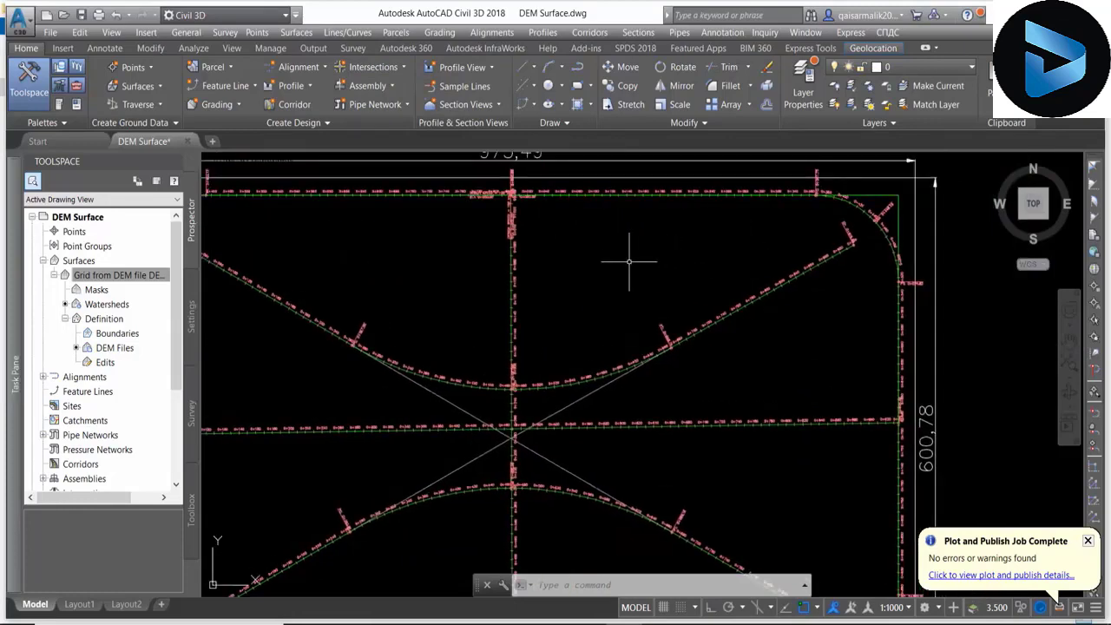
{"action": "mouse_move", "coordinate": [629, 260]}
{"action": "scroll", "coordinate": [520, 300], "scroll_direction": "down", "scroll_amount": 4}
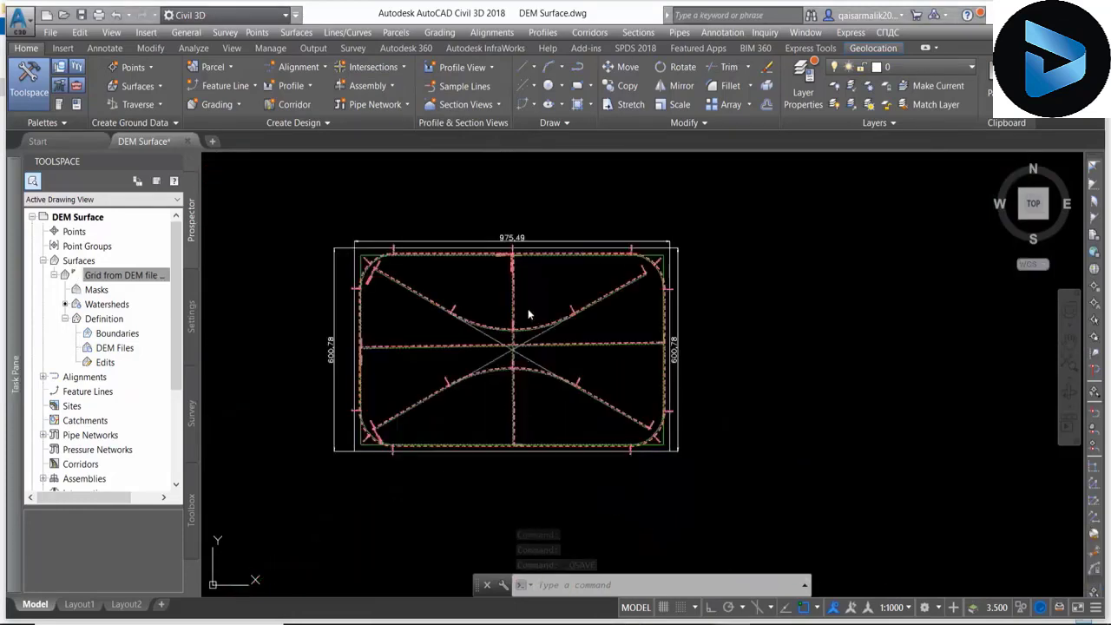
- Create a DEM surface profile for the Road1 alignment with Create Surface Profile
{"action": "left_click", "coordinate": [290, 85]}
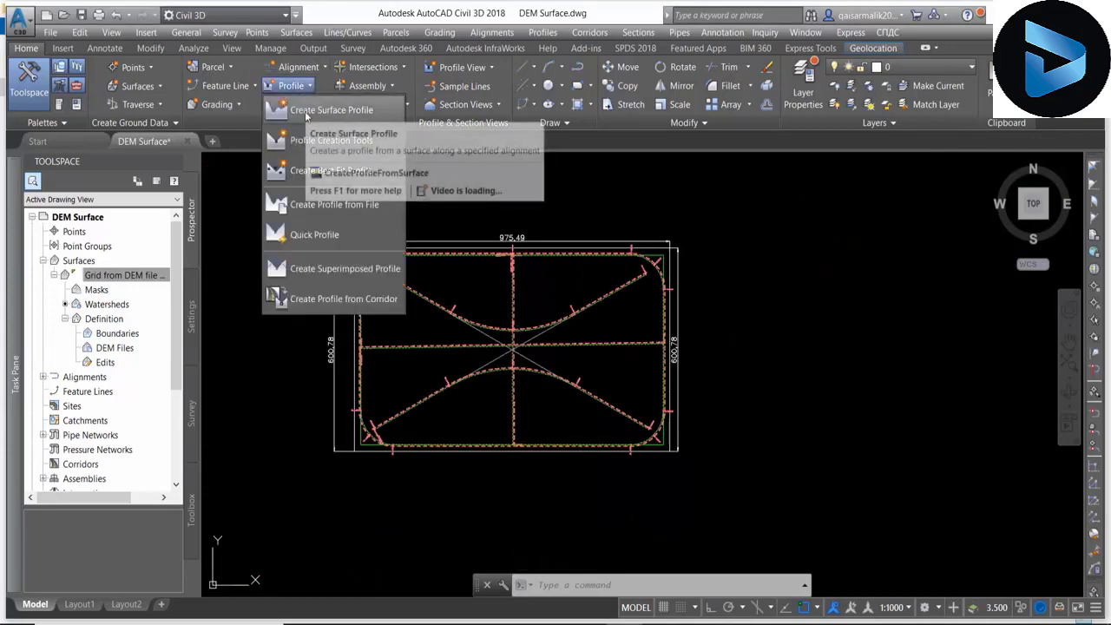
{"action": "left_click", "coordinate": [304, 111]}
{"action": "left_click", "coordinate": [598, 205]}
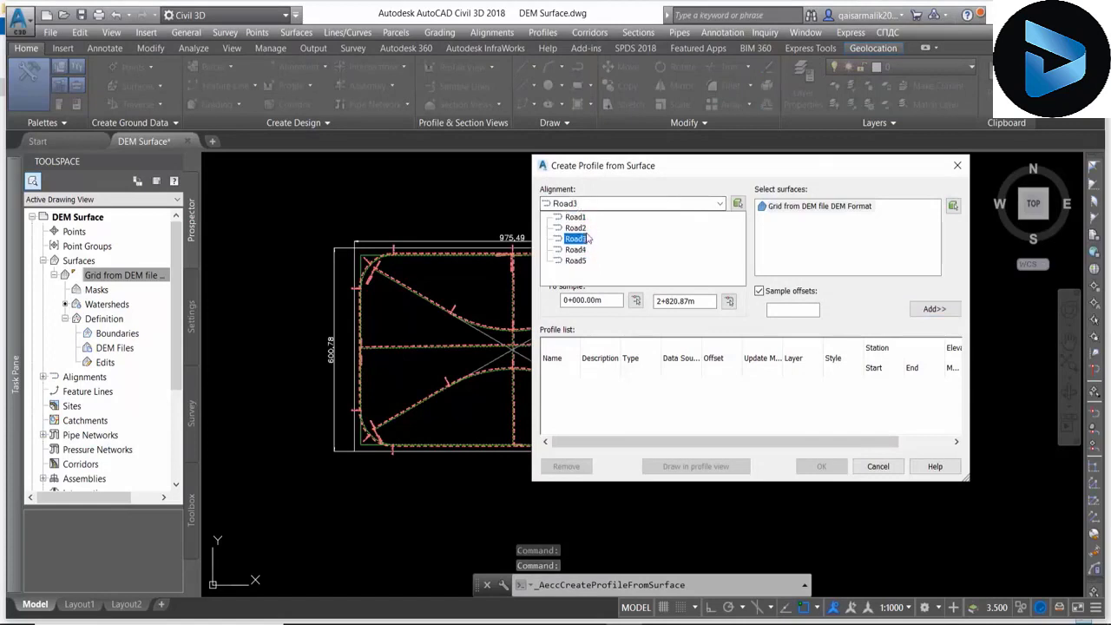
{"action": "left_click", "coordinate": [574, 217]}
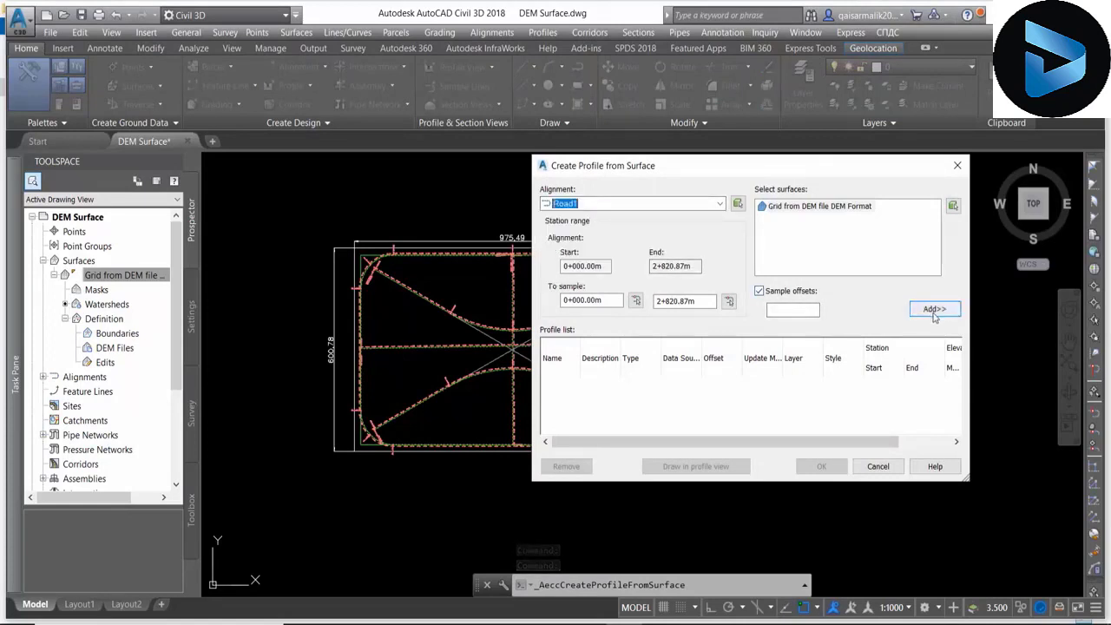
{"action": "left_click", "coordinate": [931, 313]}
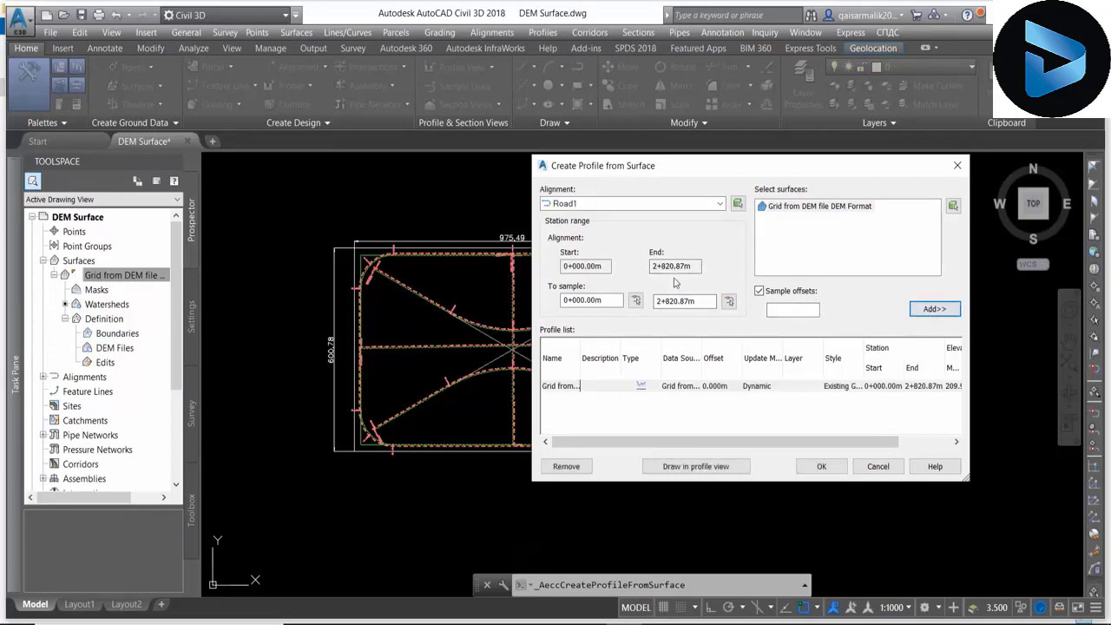
{"action": "left_click", "coordinate": [731, 468]}
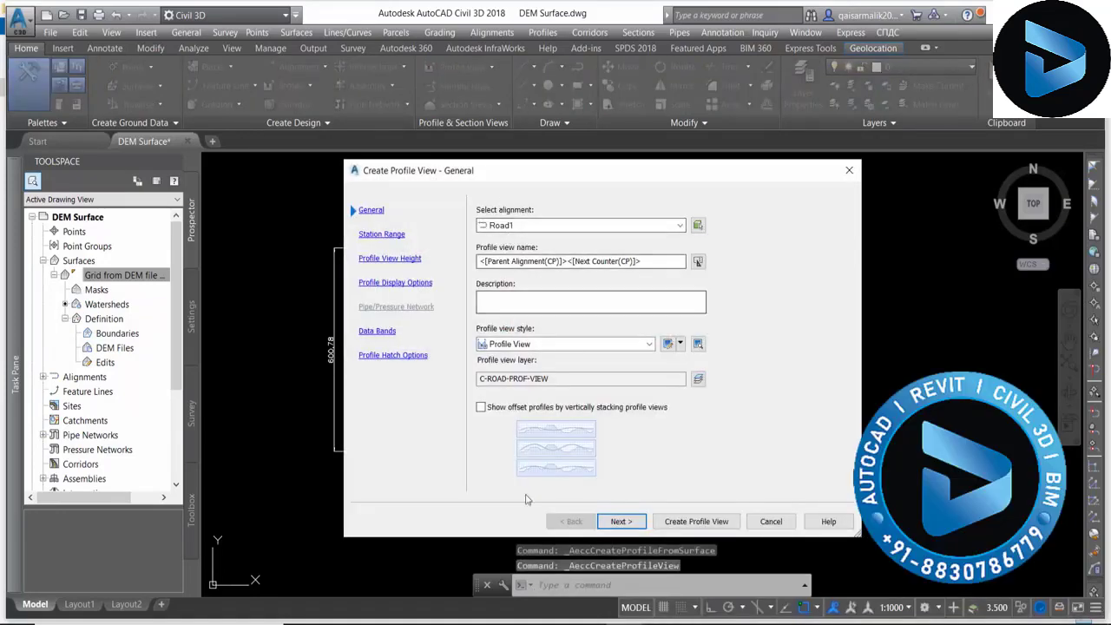
- Run the Create Profile View wizard and place Road1's profile view right of the plan
{"action": "left_click", "coordinate": [620, 521]}
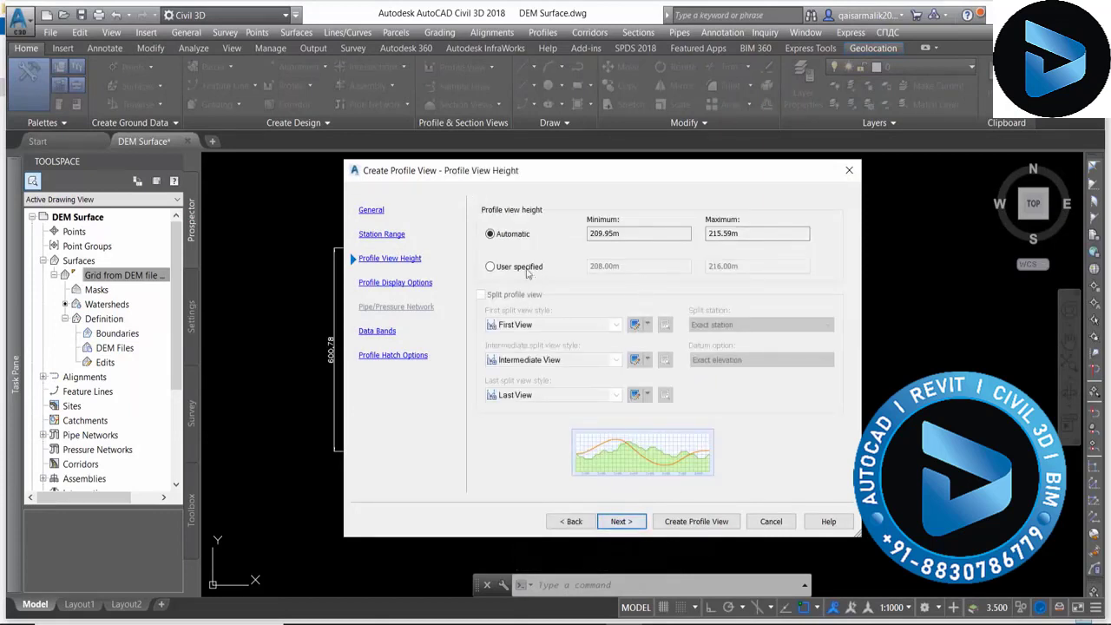
{"action": "left_click", "coordinate": [633, 525]}
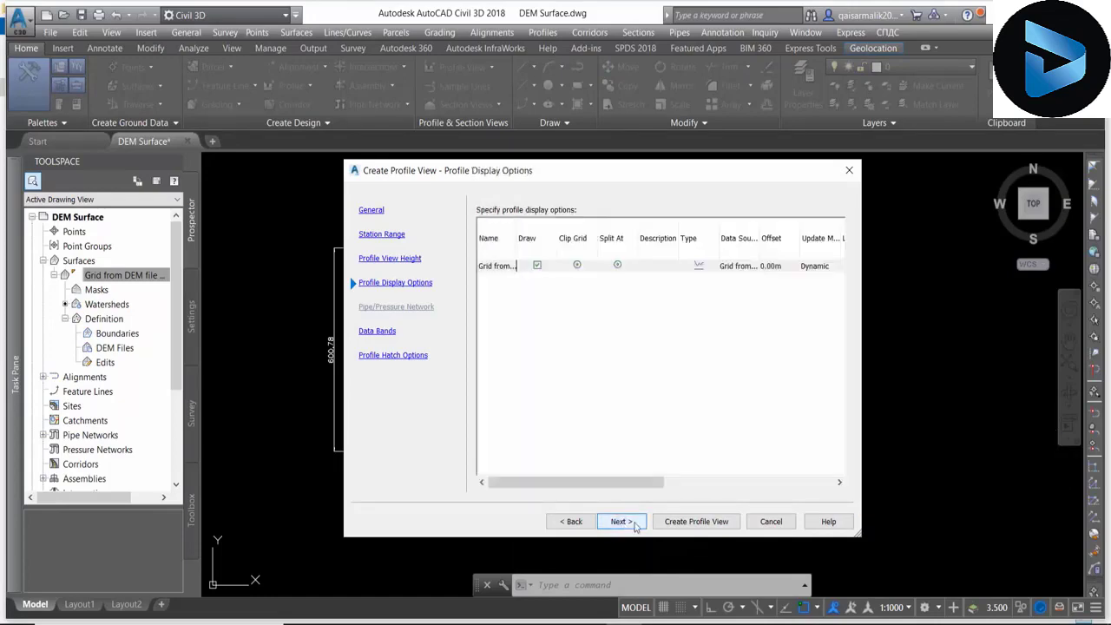
{"action": "left_click", "coordinate": [699, 522]}
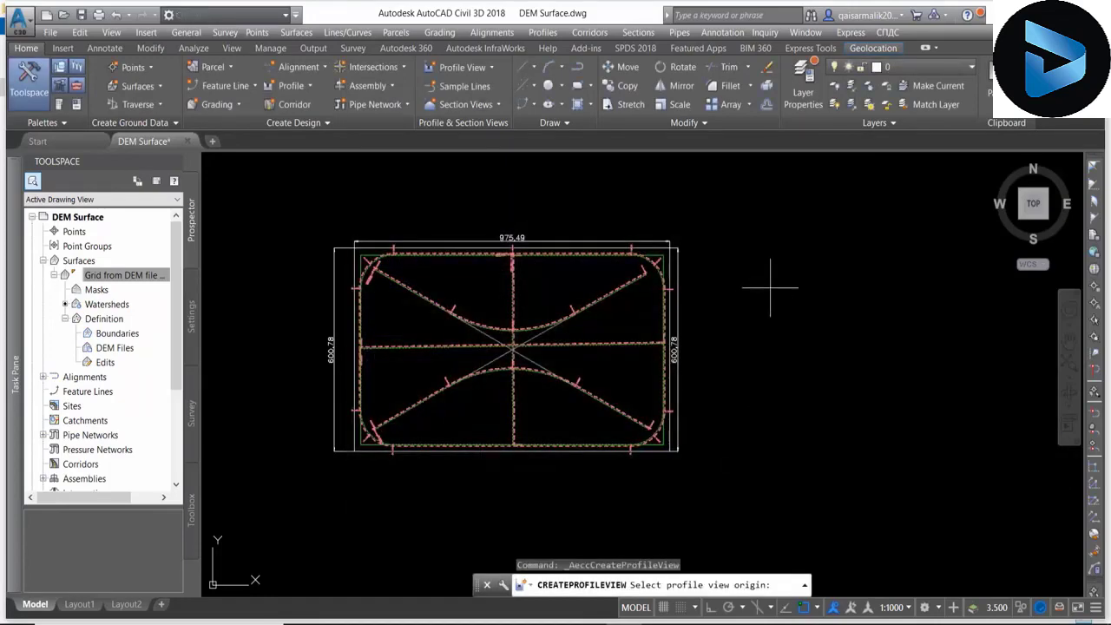
{"action": "left_click", "coordinate": [770, 287]}
{"action": "middle_click_drag", "start_coordinate": [770, 287], "coordinate": [685, 336]}
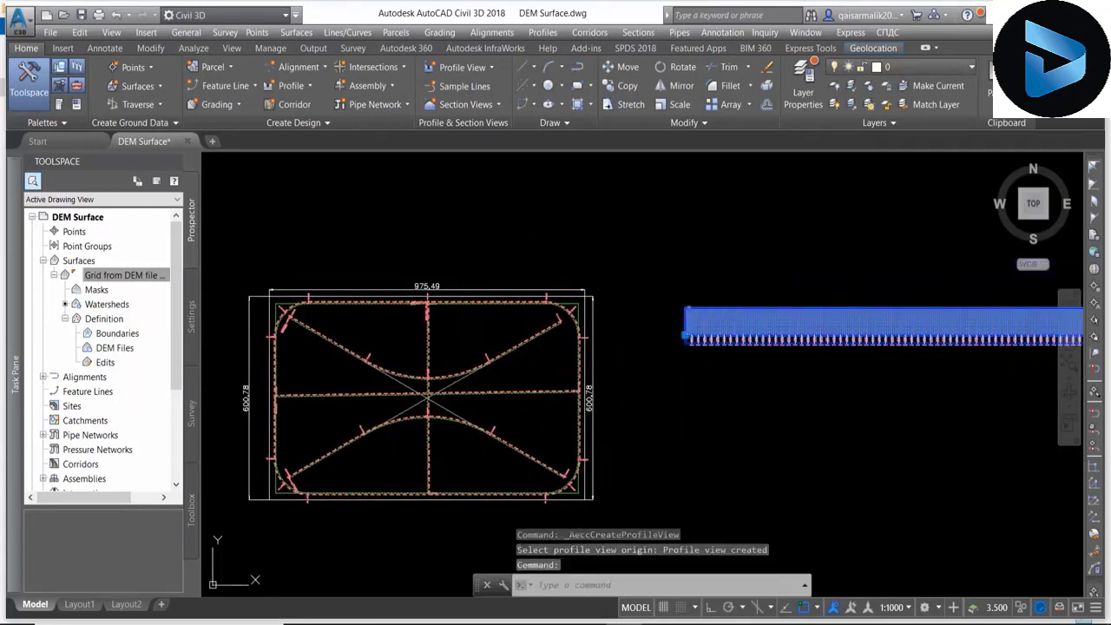
- Give the profile view a user-specified elevation range of 208 to 220 m
{"action": "left_click", "coordinate": [440, 102]}
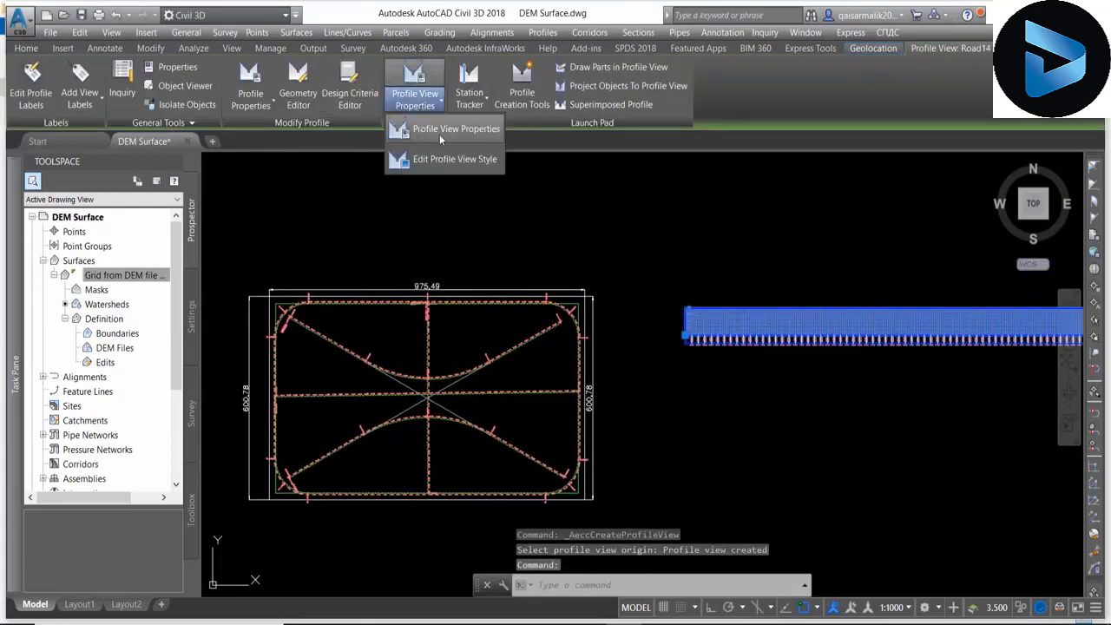
{"action": "left_click", "coordinate": [458, 131]}
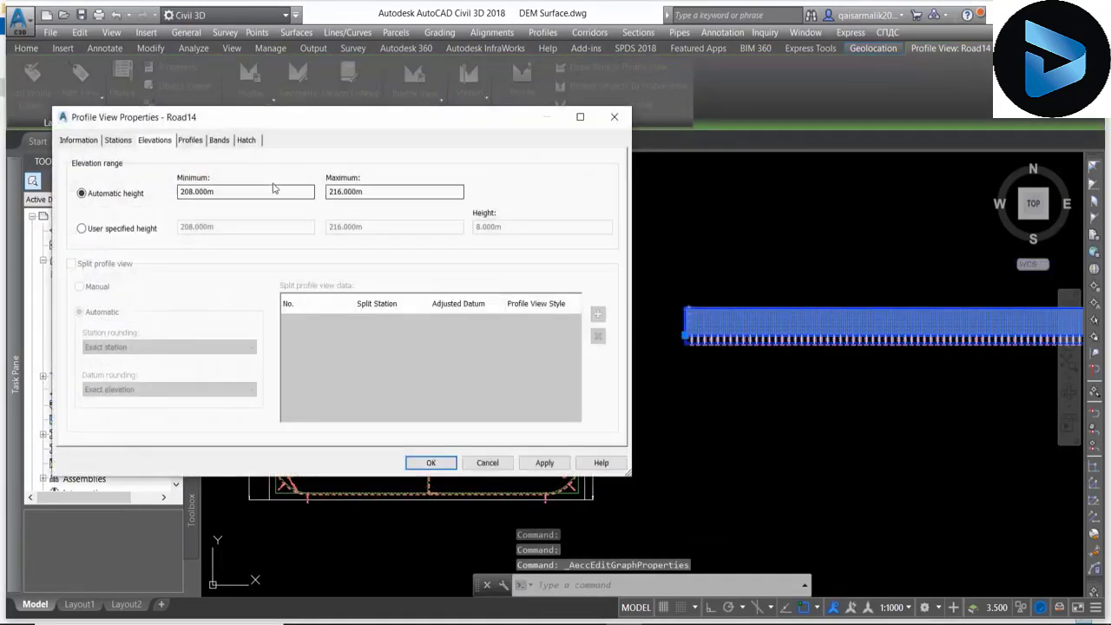
{"action": "left_click", "coordinate": [82, 228]}
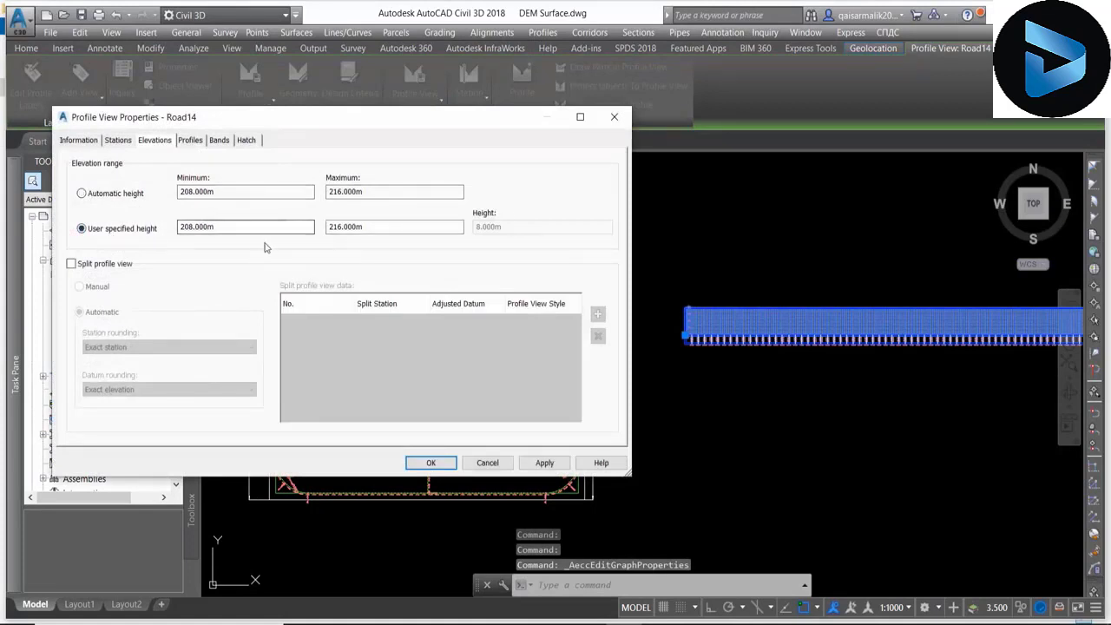
{"action": "left_click", "coordinate": [340, 230]}
{"action": "type", "text": "20"}
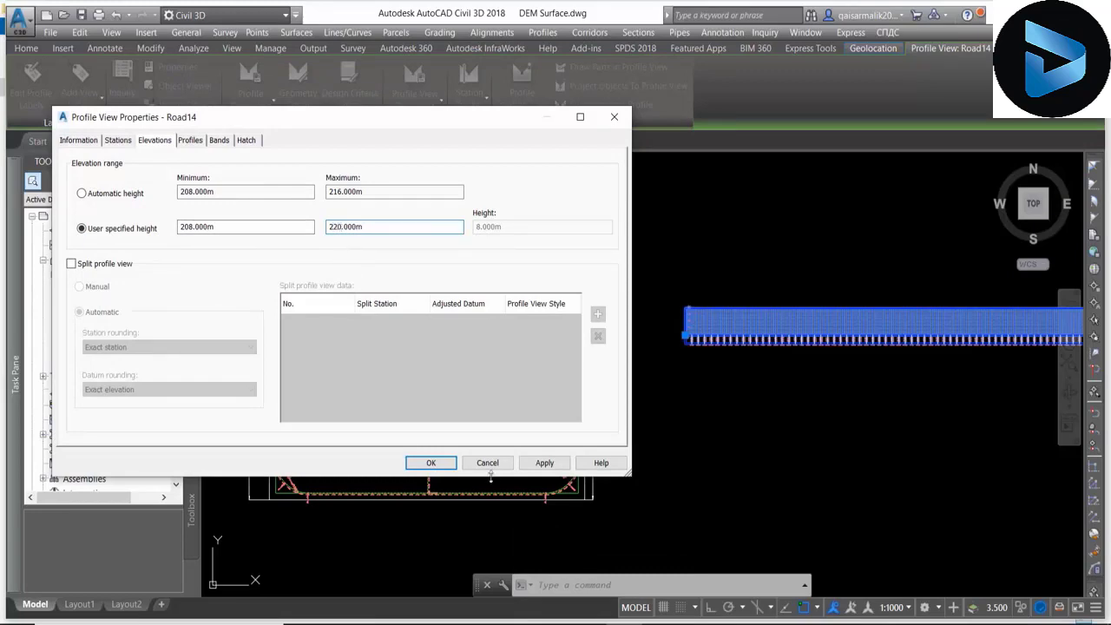
{"action": "left_click", "coordinate": [544, 464]}
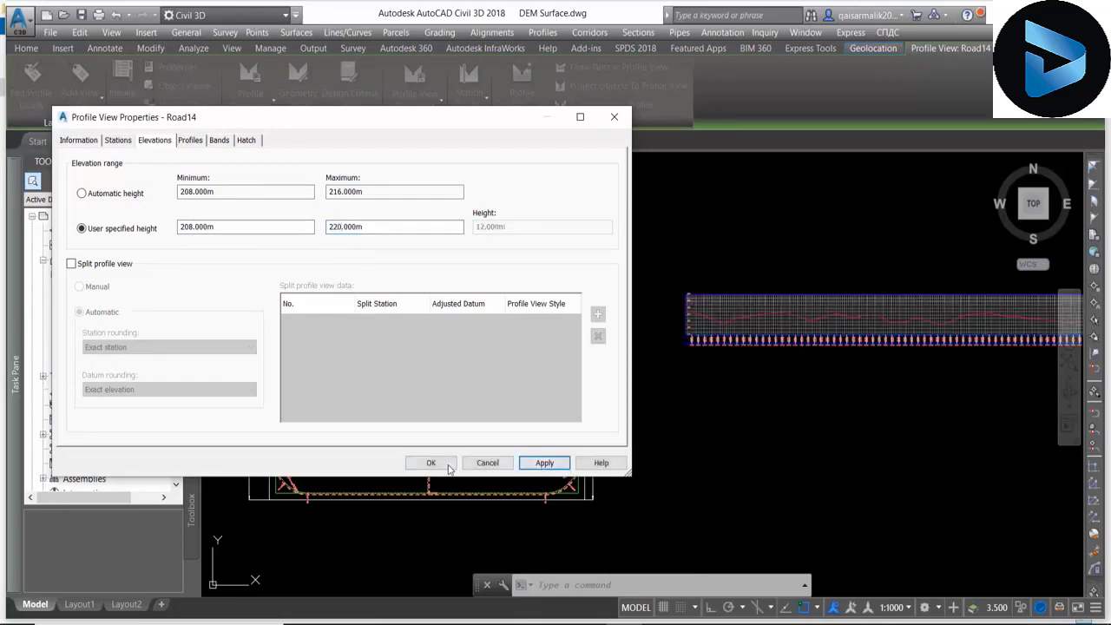
{"action": "left_click", "coordinate": [430, 463]}
{"action": "scroll", "coordinate": [612, 371], "scroll_direction": "up", "scroll_amount": 2}
{"action": "scroll", "coordinate": [488, 339], "scroll_direction": "up", "scroll_amount": 2}
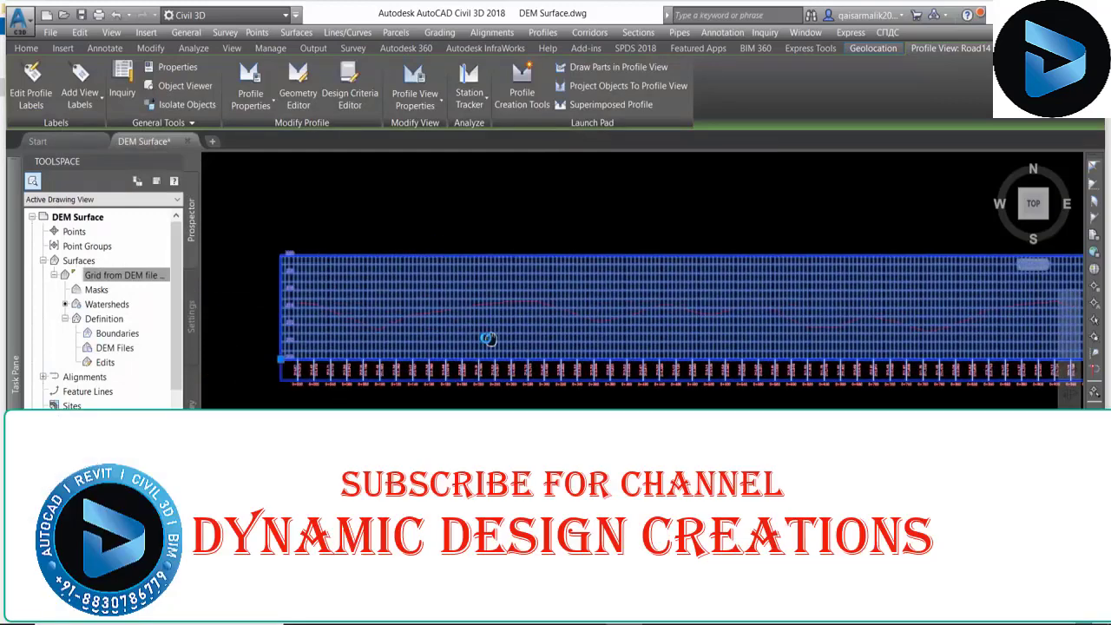
{"action": "key", "text": "Escape"}
{"action": "scroll", "coordinate": [495, 310], "scroll_direction": "down", "scroll_amount": 2}
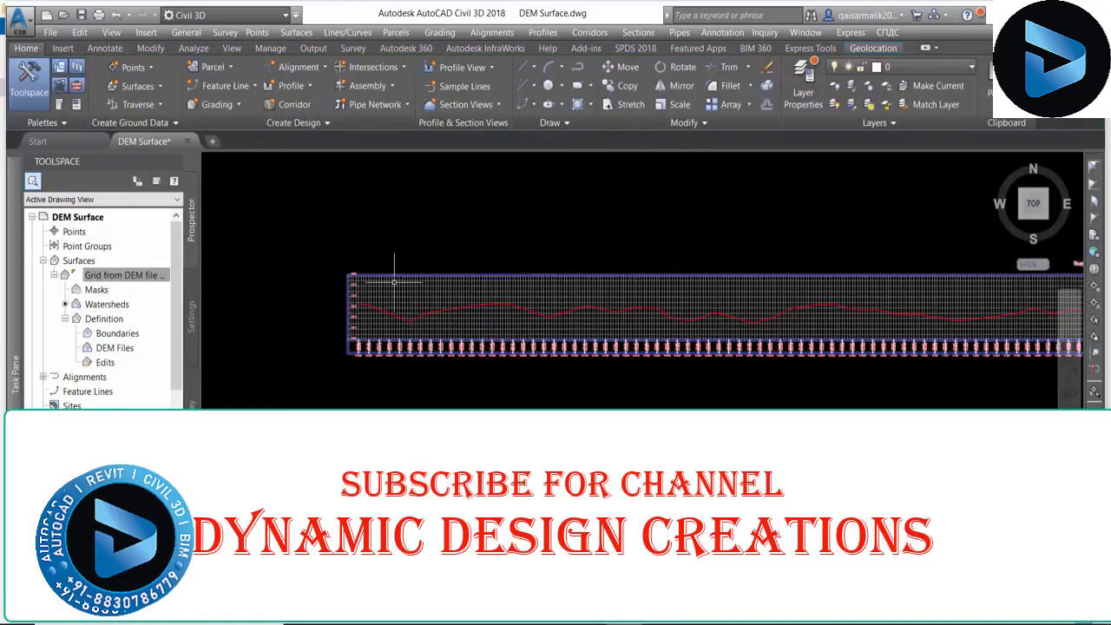
{"action": "left_click", "coordinate": [291, 85]}
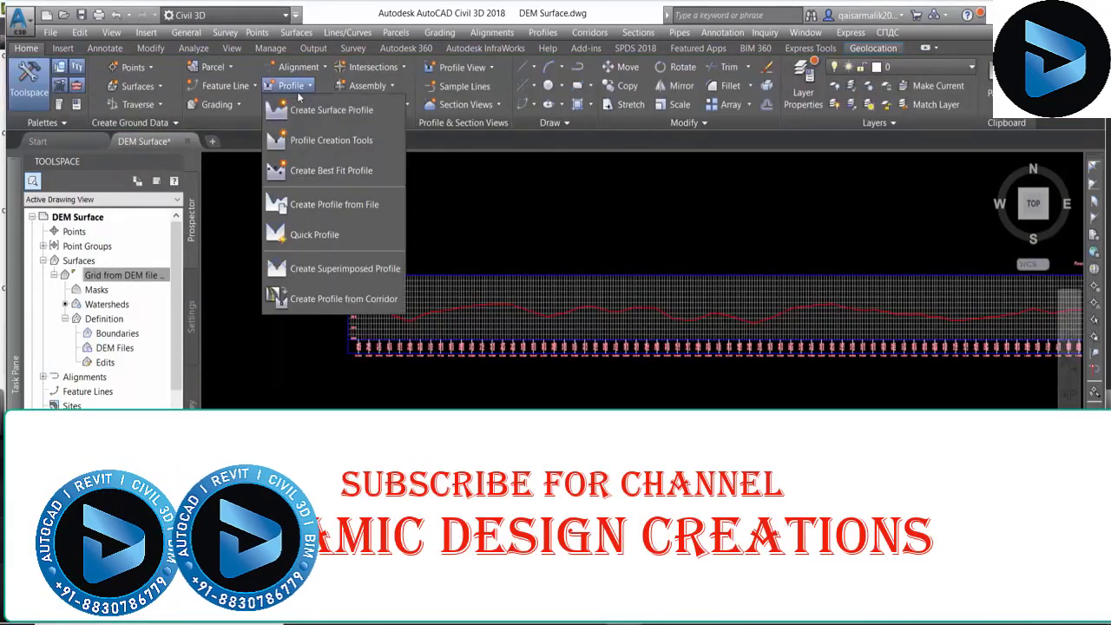
- Start a design profile on the profile view with Profile Creation Tools, naming it 'Rl Des'
{"action": "left_click", "coordinate": [304, 143]}
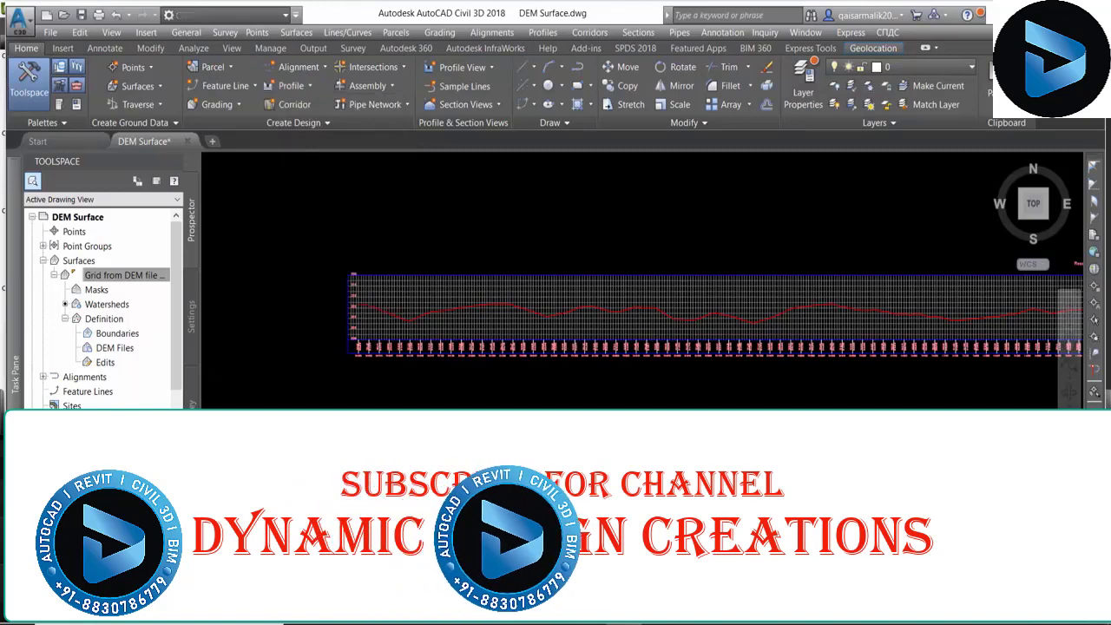
{"action": "left_click", "coordinate": [466, 282]}
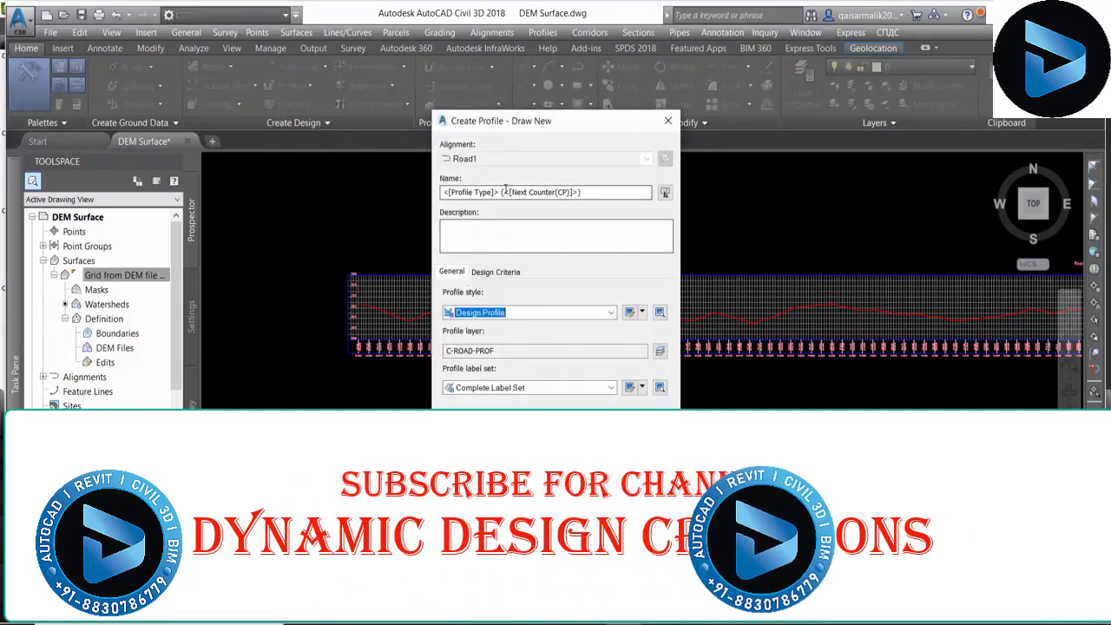
{"action": "left_click_drag", "start_coordinate": [587, 191], "coordinate": [248, 191]}
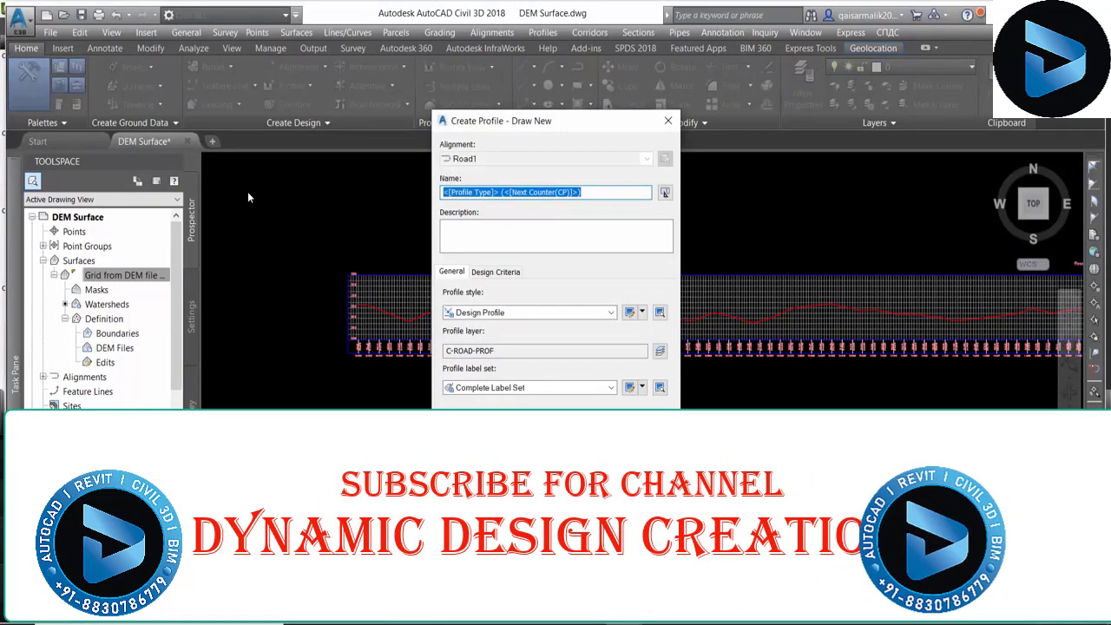
{"action": "type", "text": "Rl De"}
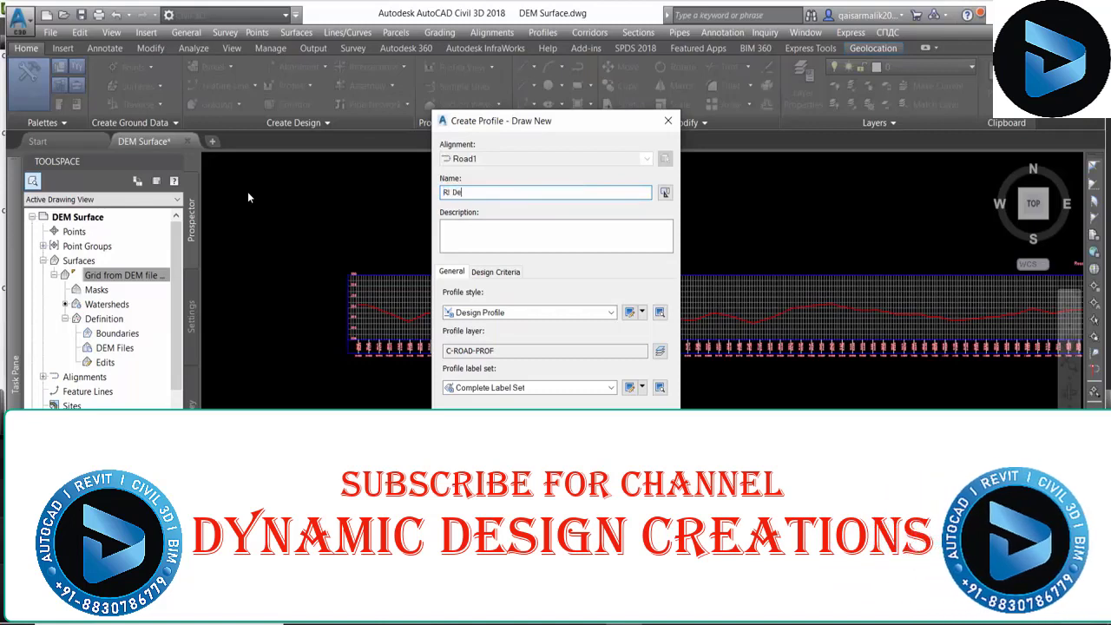
{"action": "type", "text": "s"}
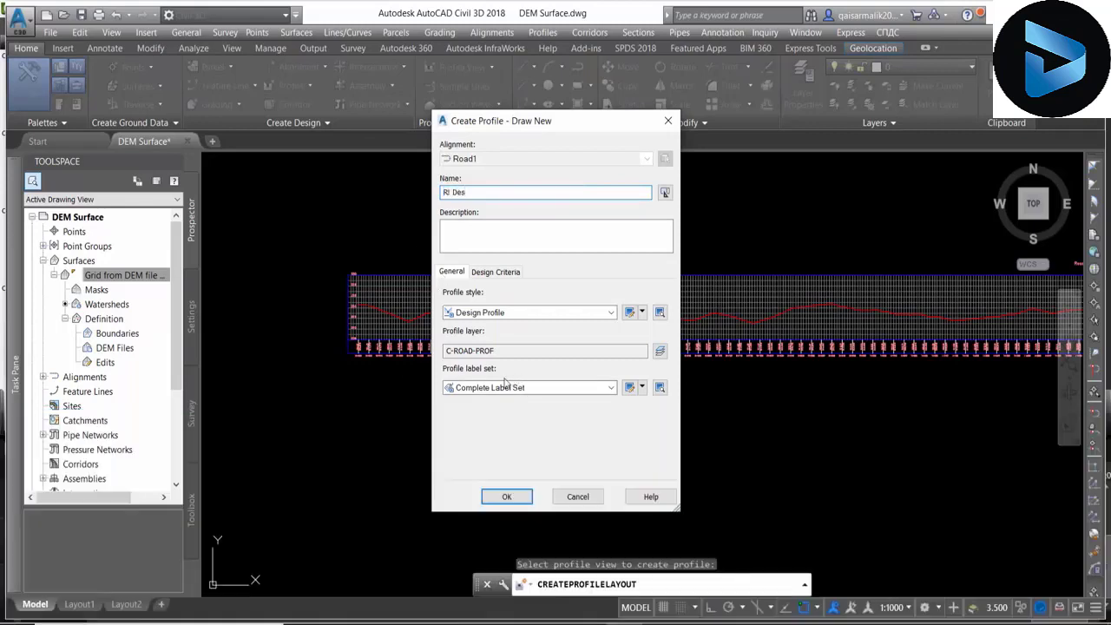
{"action": "left_click", "coordinate": [508, 498]}
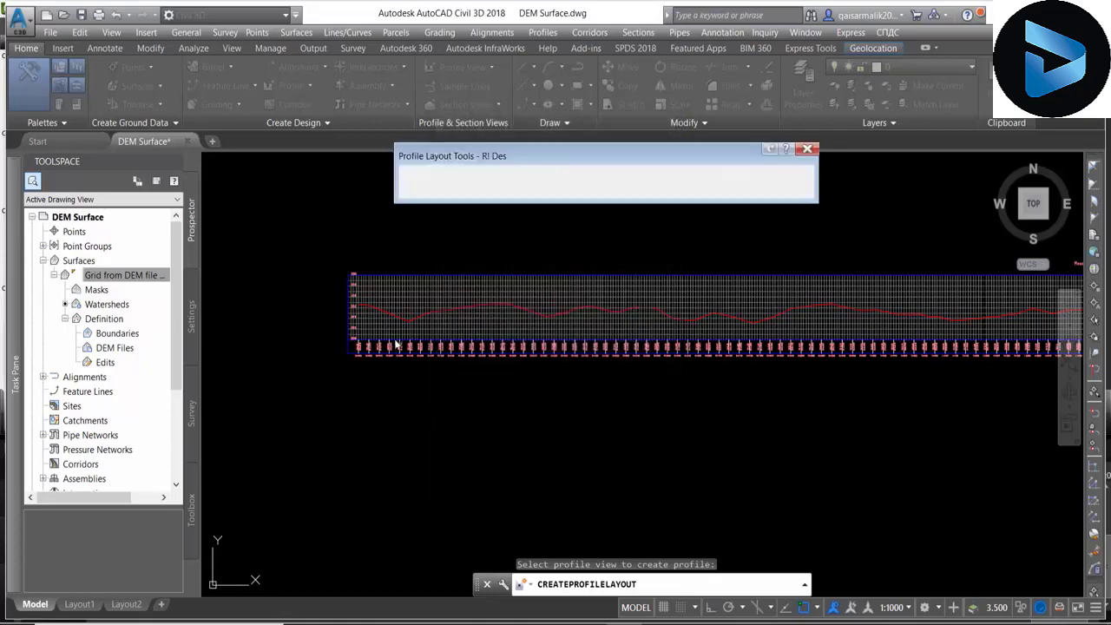
- Choose Draw Tangents with Curves and start the design line at station 0+000
{"action": "left_click", "coordinate": [421, 174]}
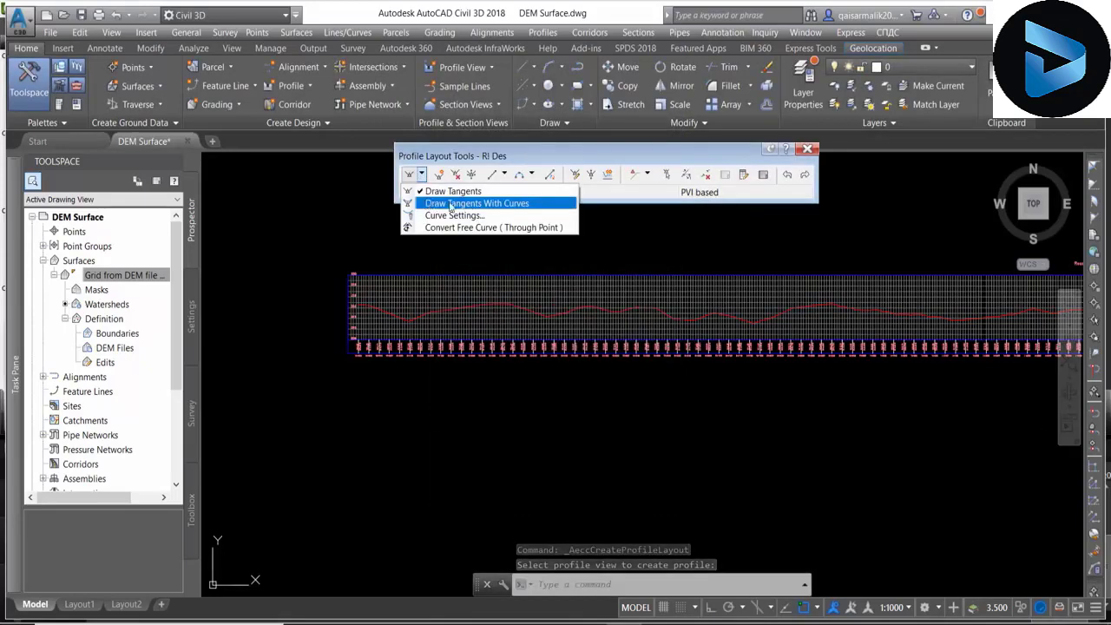
{"action": "left_click", "coordinate": [427, 203]}
{"action": "left_click", "coordinate": [355, 299]}
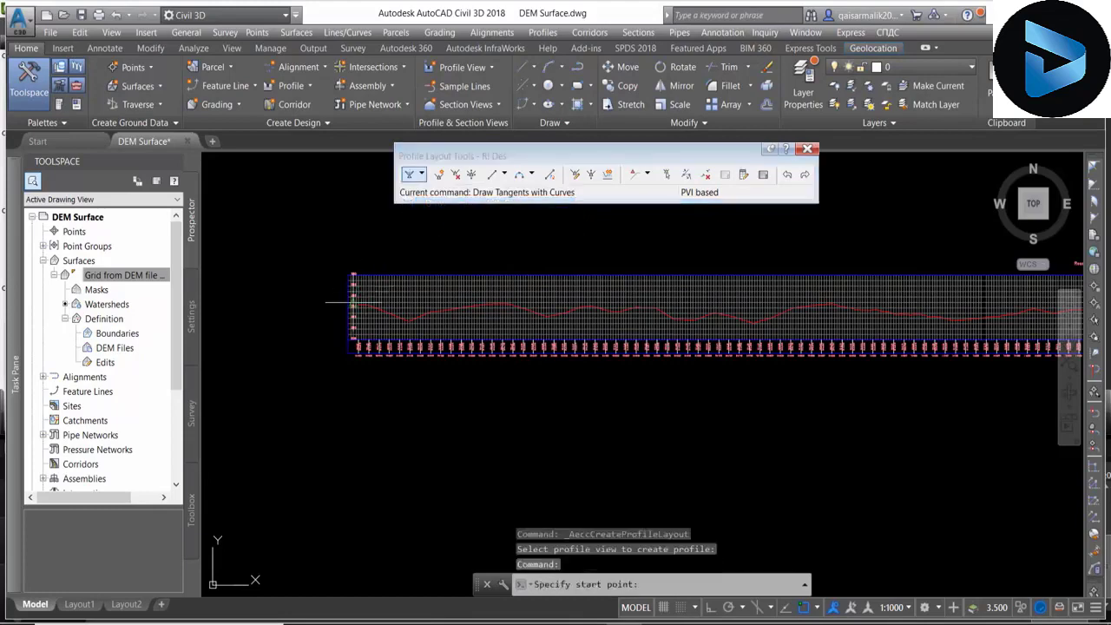
{"action": "scroll", "coordinate": [356, 299], "scroll_direction": "up", "scroll_amount": 5}
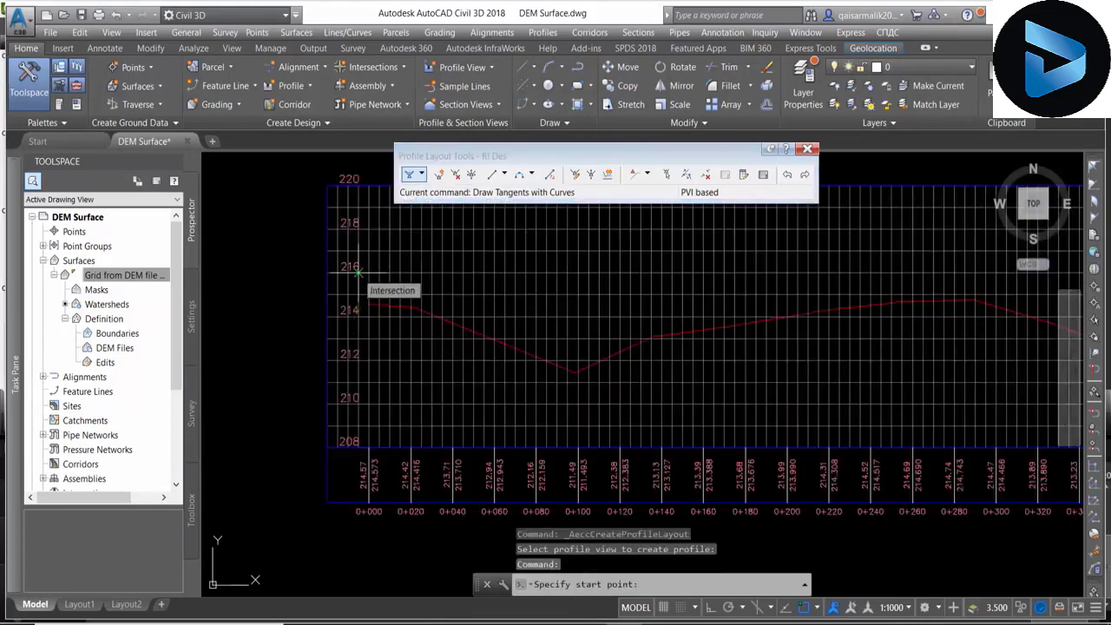
{"action": "left_click", "coordinate": [357, 272]}
- End the Rl Des grade line at the profile view's far end near station 2+820
{"action": "scroll", "coordinate": [253, 324], "scroll_direction": "down", "scroll_amount": 5}
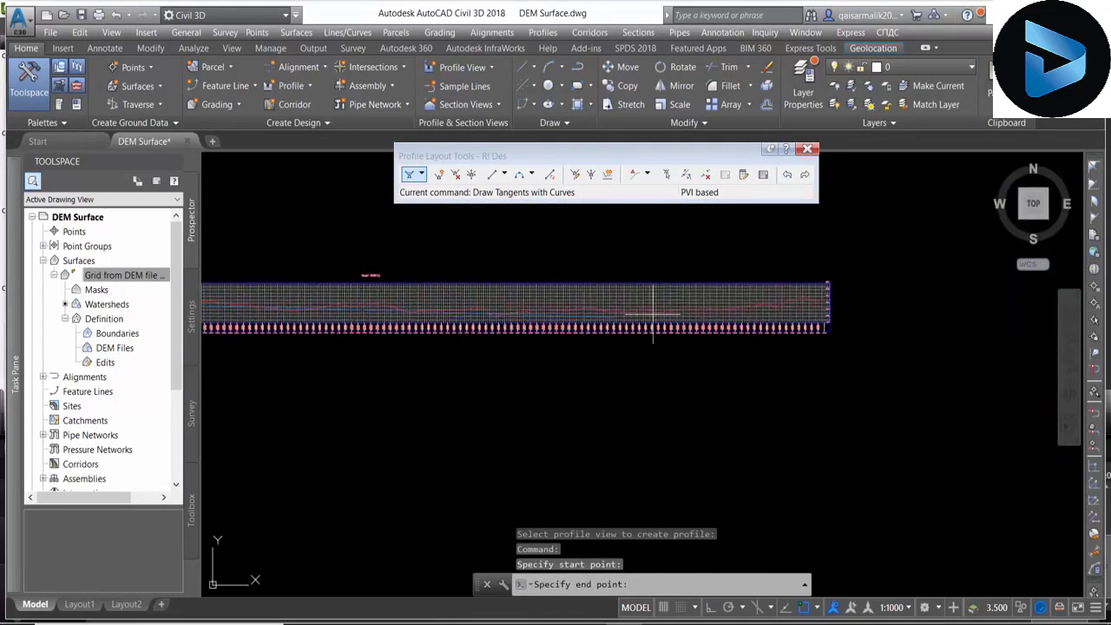
{"action": "scroll", "coordinate": [698, 338], "scroll_direction": "up", "scroll_amount": 3}
{"action": "middle_click_drag", "start_coordinate": [595, 367], "coordinate": [614, 372]}
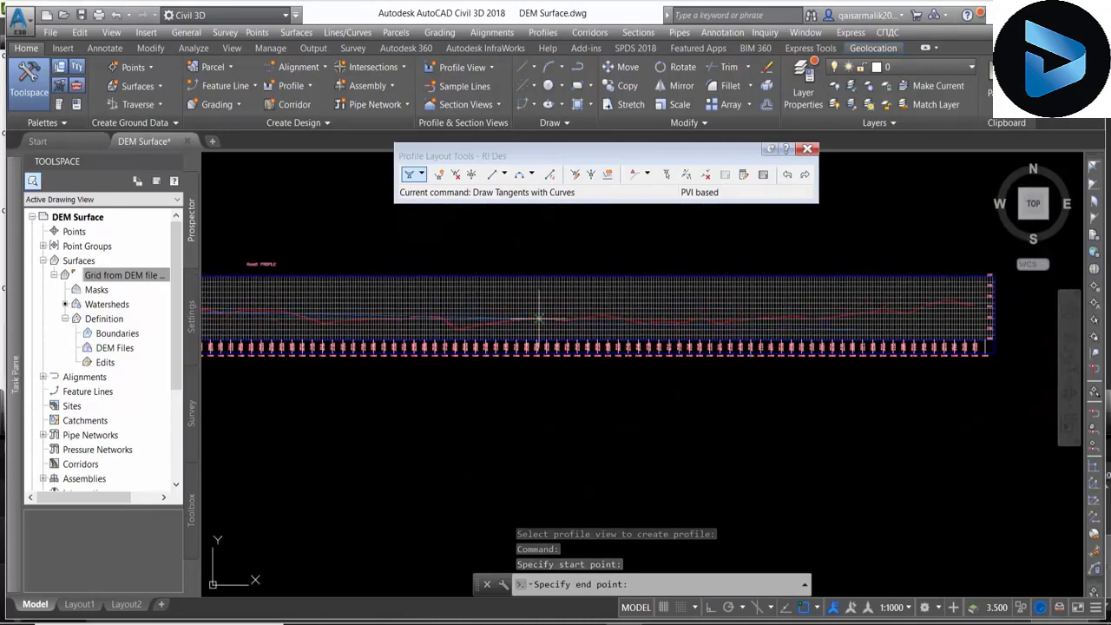
{"action": "middle_click_drag", "start_coordinate": [1057, 283], "coordinate": [778, 301]}
{"action": "scroll", "coordinate": [738, 312], "scroll_direction": "up", "scroll_amount": 2}
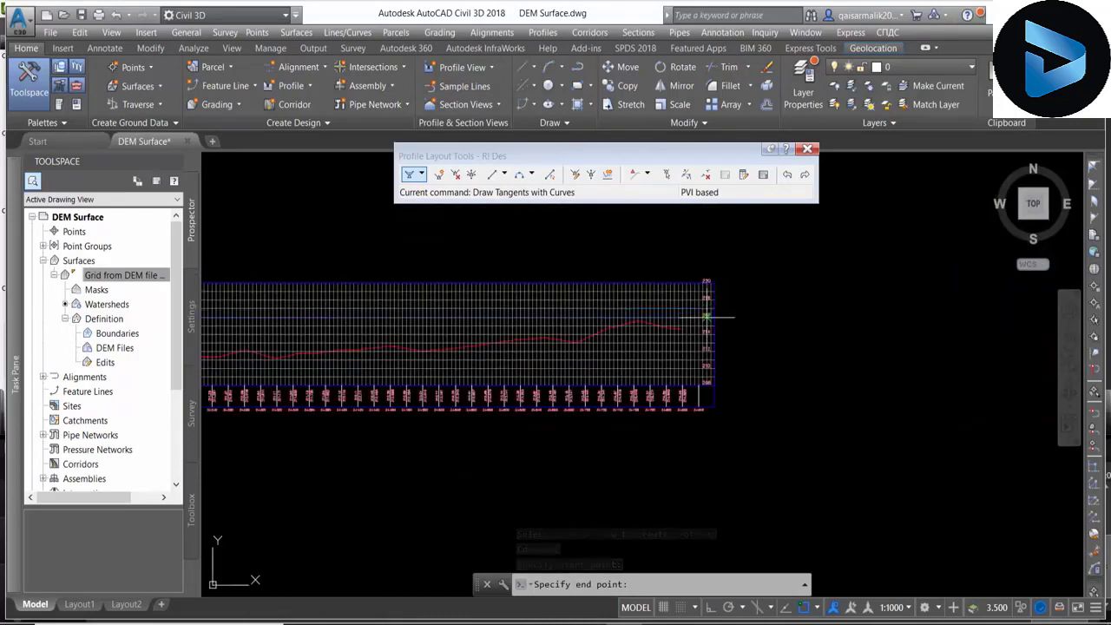
{"action": "scroll", "coordinate": [688, 328], "scroll_direction": "up", "scroll_amount": 2}
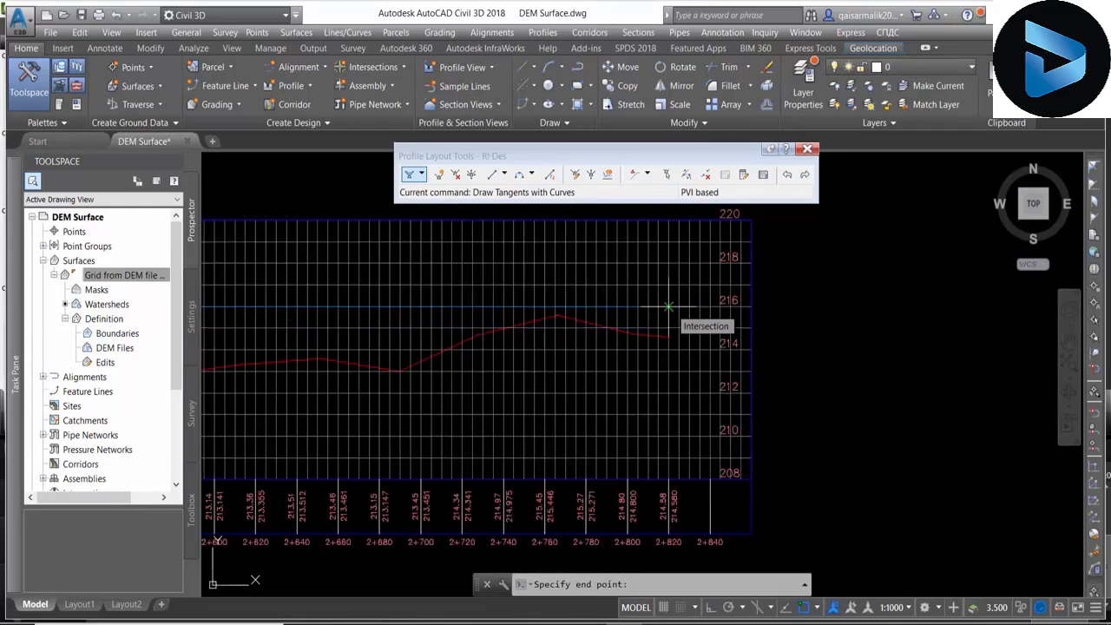
{"action": "left_click", "coordinate": [668, 306]}
{"action": "key", "text": "Return"}
{"action": "scroll", "coordinate": [698, 330], "scroll_direction": "down", "scroll_amount": 2}
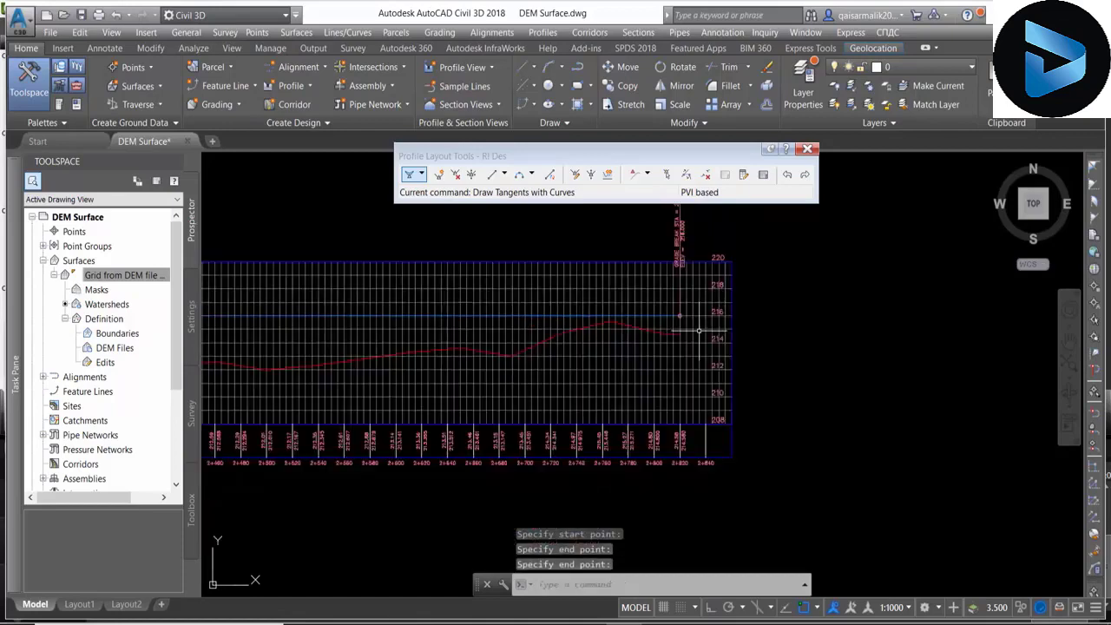
{"action": "scroll", "coordinate": [698, 331], "scroll_direction": "down", "scroll_amount": 3}
{"action": "scroll", "coordinate": [434, 347], "scroll_direction": "up", "scroll_amount": 2}
{"action": "scroll", "coordinate": [499, 299], "scroll_direction": "up", "scroll_amount": 2}
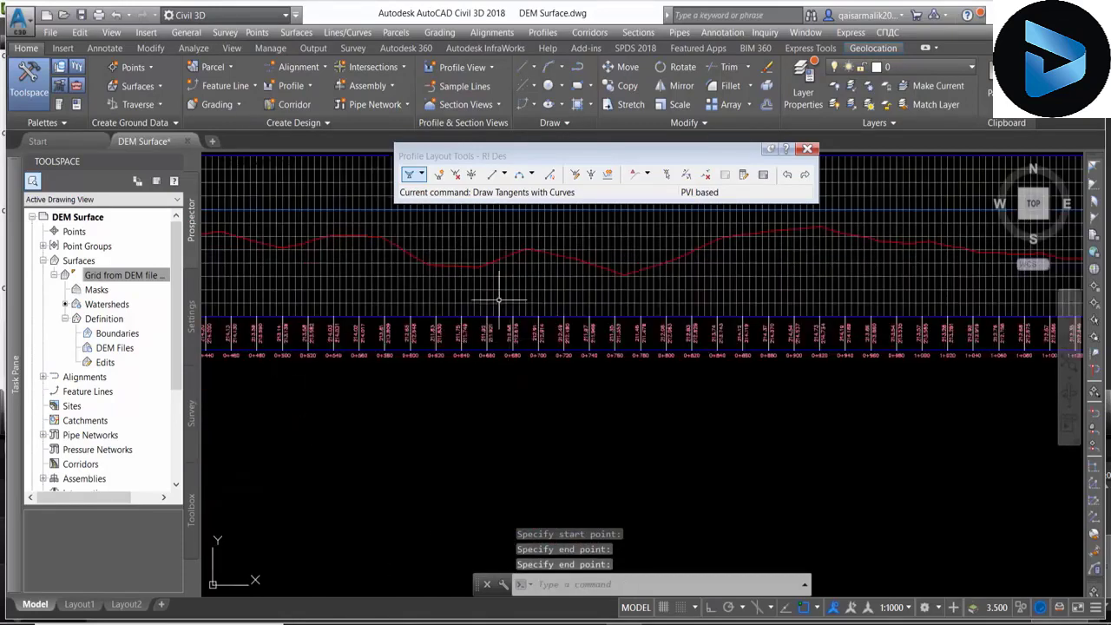
{"action": "scroll", "coordinate": [499, 299], "scroll_direction": "down", "scroll_amount": 2}
{"action": "scroll", "coordinate": [528, 290], "scroll_direction": "down", "scroll_amount": 1}
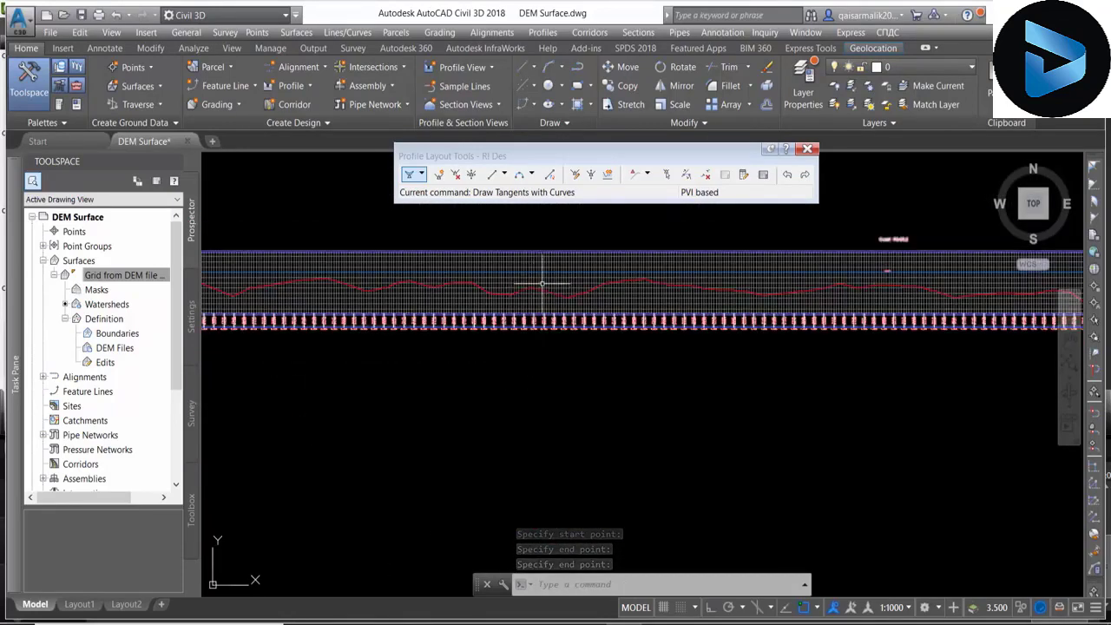
{"action": "left_click", "coordinate": [542, 284]}
- Set the Cut Data band's Profile2 to the Rl Des design profile in the view's Bands tab
{"action": "left_click", "coordinate": [408, 108]}
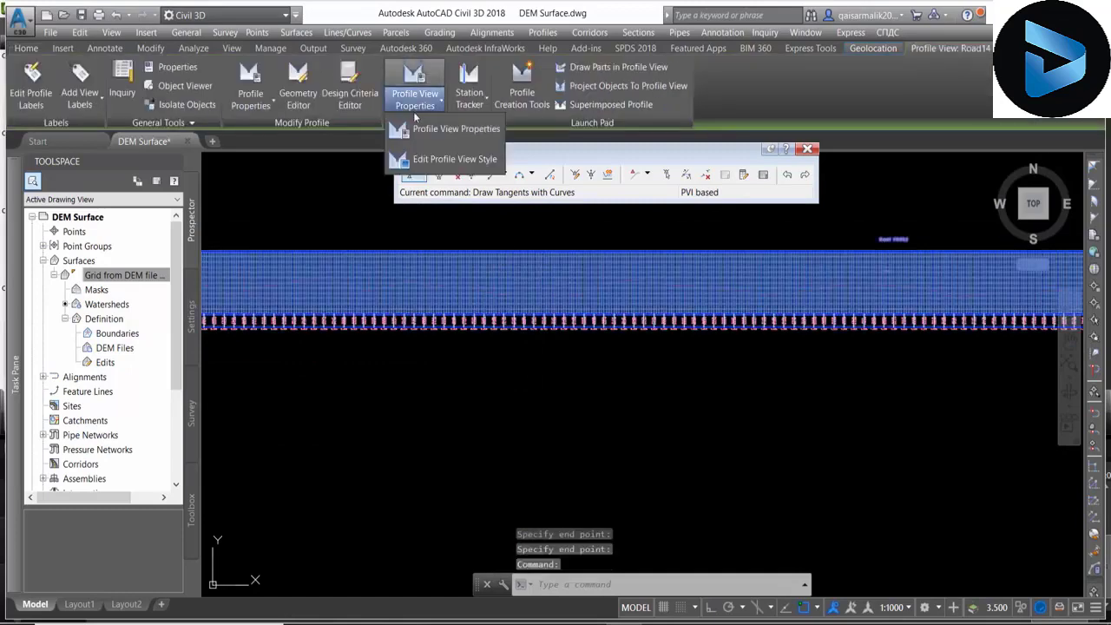
{"action": "left_click", "coordinate": [417, 132]}
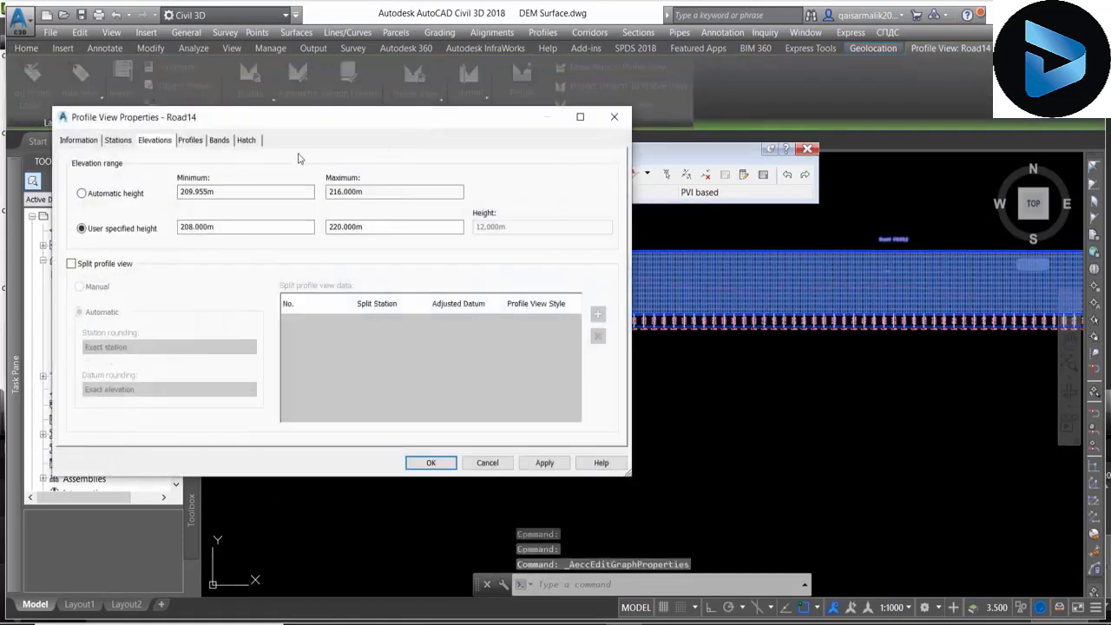
{"action": "left_click", "coordinate": [219, 142]}
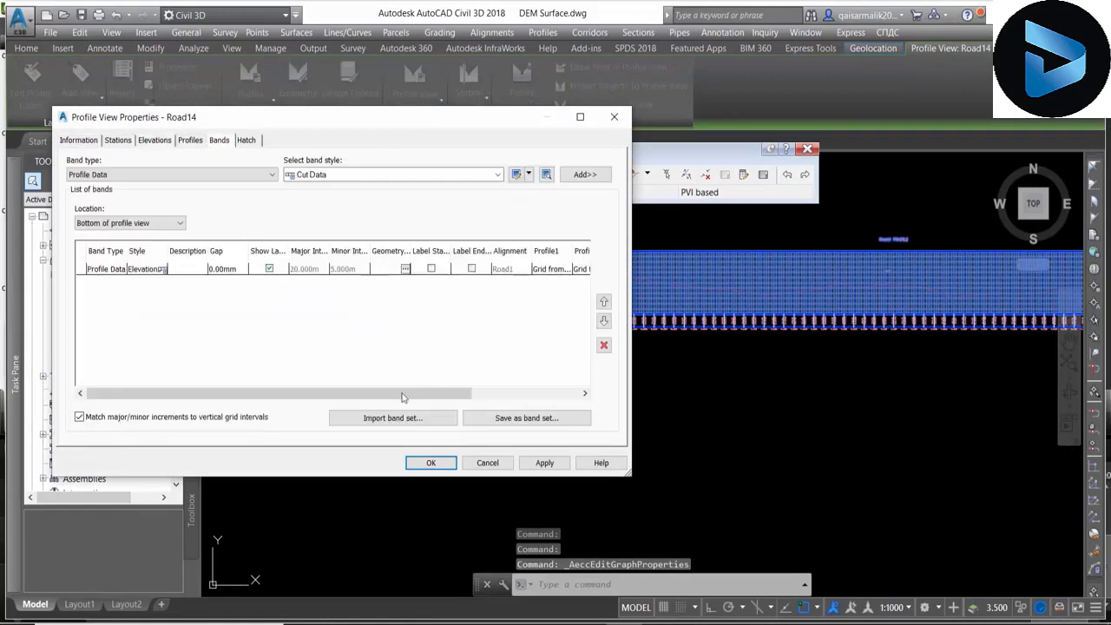
{"action": "left_click_drag", "start_coordinate": [402, 396], "coordinate": [510, 396]}
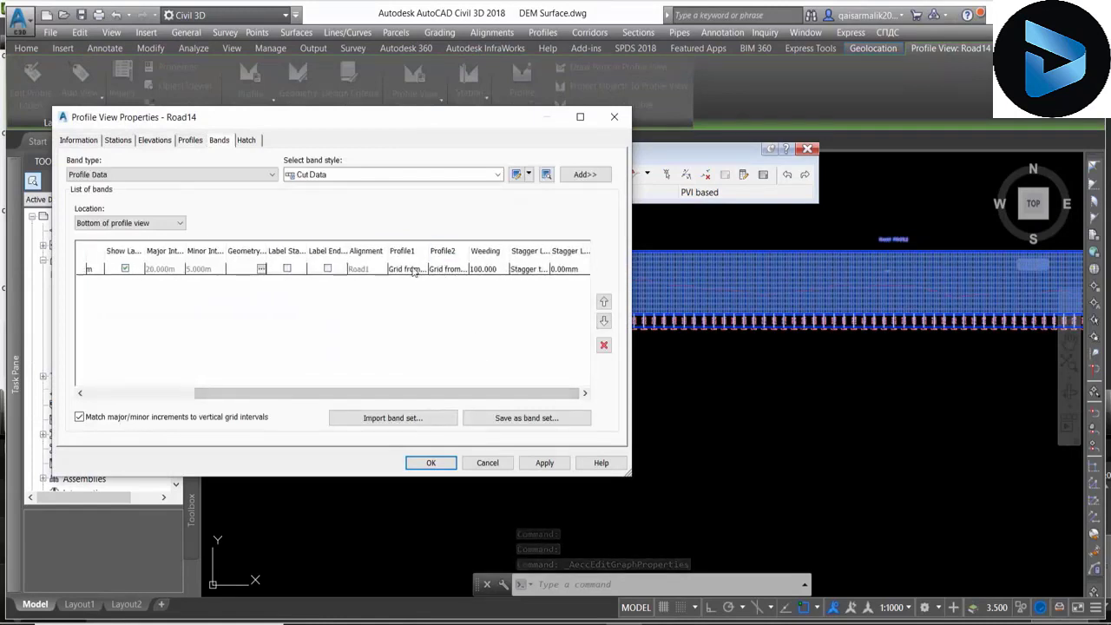
{"action": "left_click", "coordinate": [417, 270]}
{"action": "left_click", "coordinate": [407, 270]}
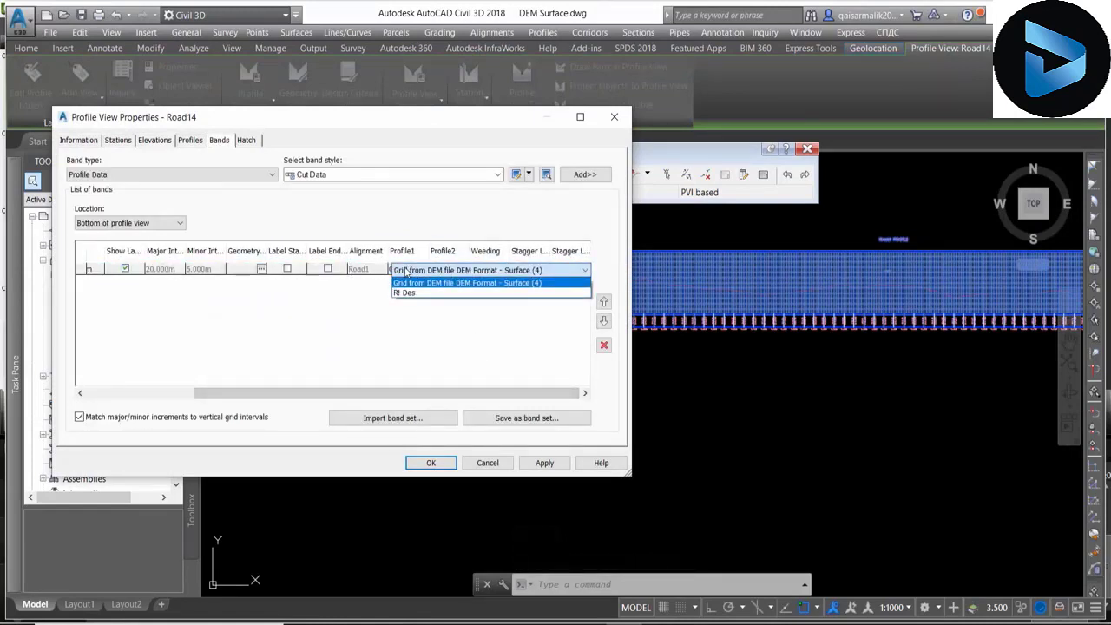
{"action": "left_click", "coordinate": [406, 293]}
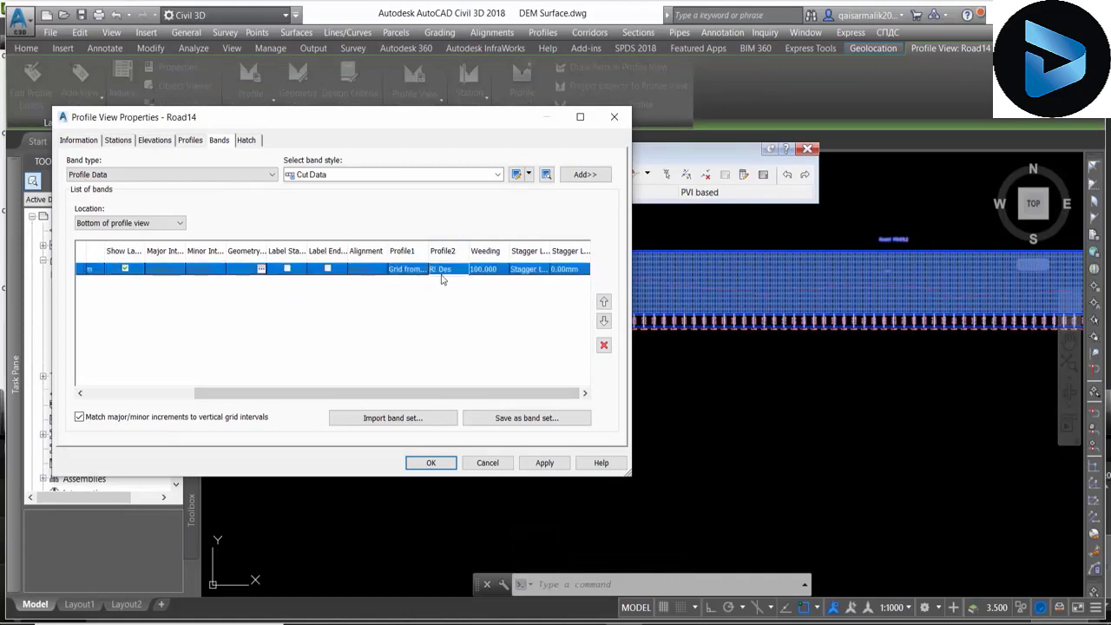
{"action": "left_click", "coordinate": [543, 469]}
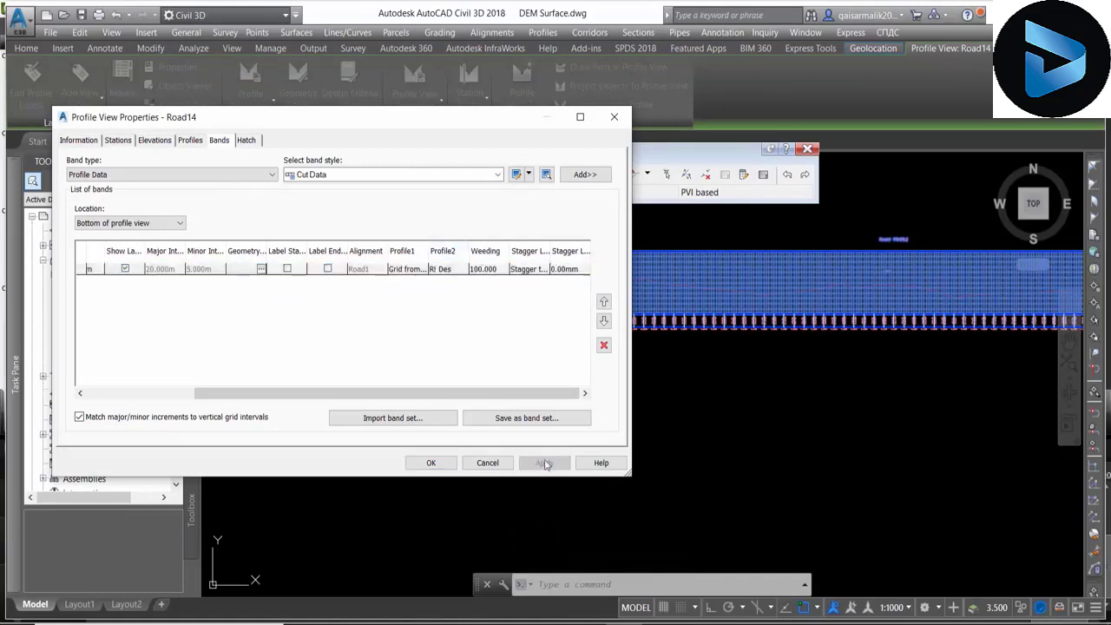
{"action": "left_click", "coordinate": [442, 463]}
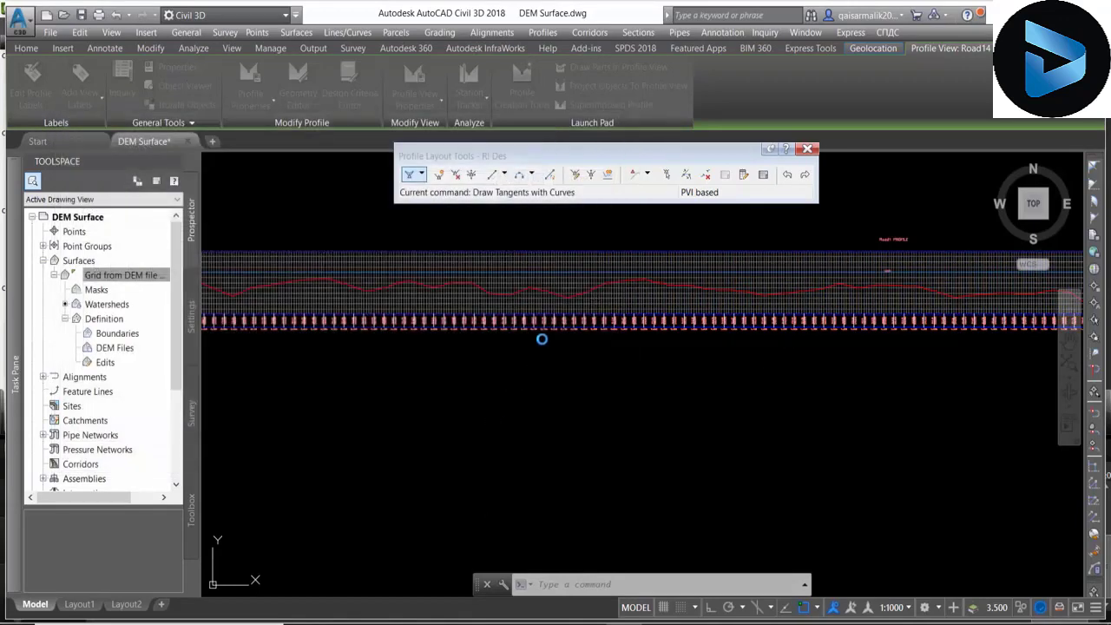
{"action": "scroll", "coordinate": [542, 331], "scroll_direction": "up", "scroll_amount": 4}
{"action": "scroll", "coordinate": [541, 339], "scroll_direction": "up", "scroll_amount": 5}
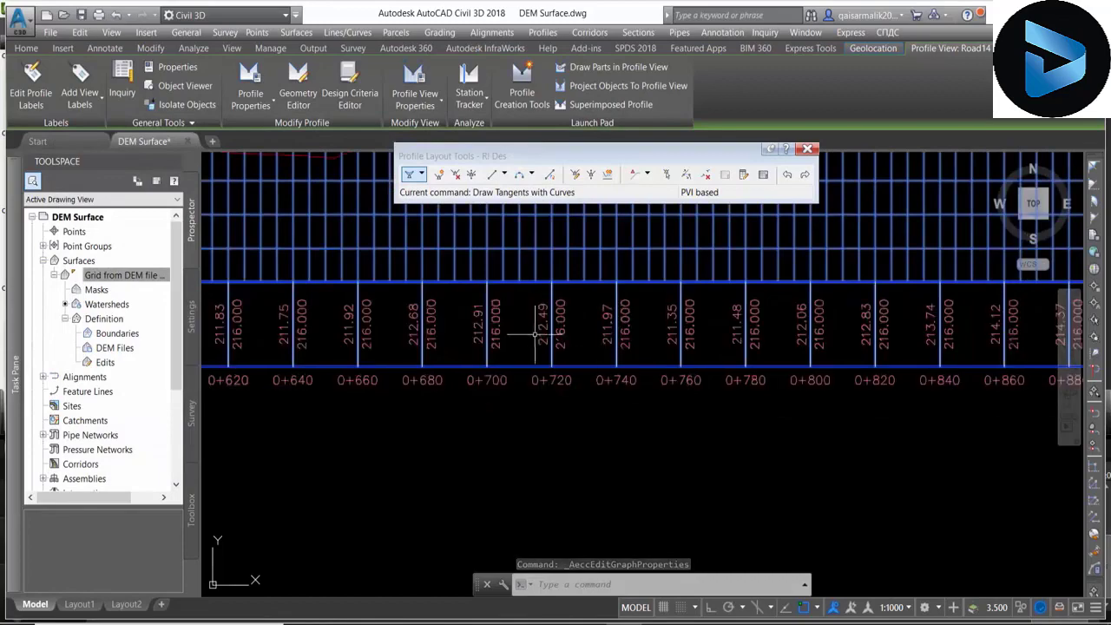
{"action": "scroll", "coordinate": [566, 338], "scroll_direction": "up", "scroll_amount": 2}
{"action": "scroll", "coordinate": [565, 356], "scroll_direction": "down", "scroll_amount": 5}
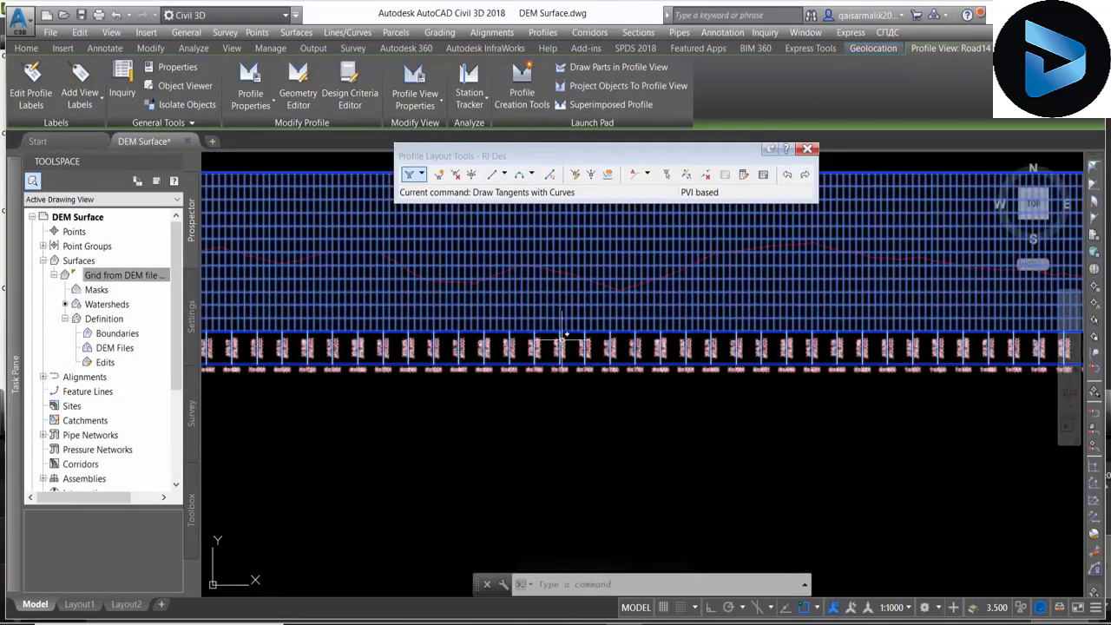
{"action": "middle_click_drag", "start_coordinate": [559, 286], "coordinate": [555, 368]}
{"action": "scroll", "coordinate": [555, 369], "scroll_direction": "up", "scroll_amount": 2}
{"action": "key", "text": "Escape"}
{"action": "scroll", "coordinate": [555, 369], "scroll_direction": "down", "scroll_amount": 2}
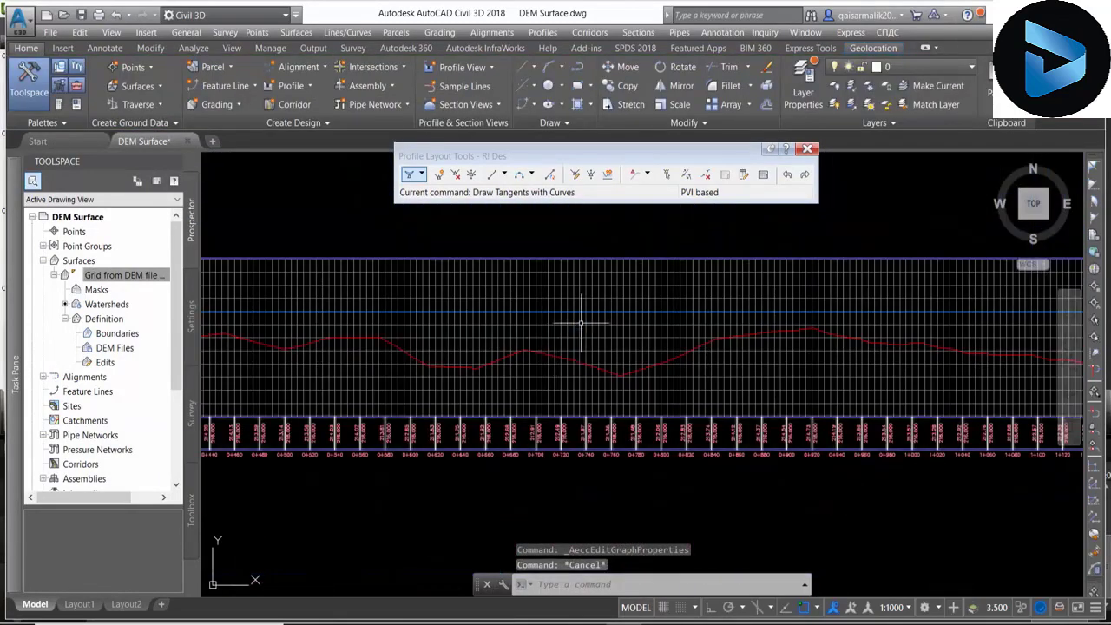
{"action": "scroll", "coordinate": [577, 317], "scroll_direction": "down", "scroll_amount": 3}
{"action": "scroll", "coordinate": [580, 318], "scroll_direction": "down", "scroll_amount": 2}
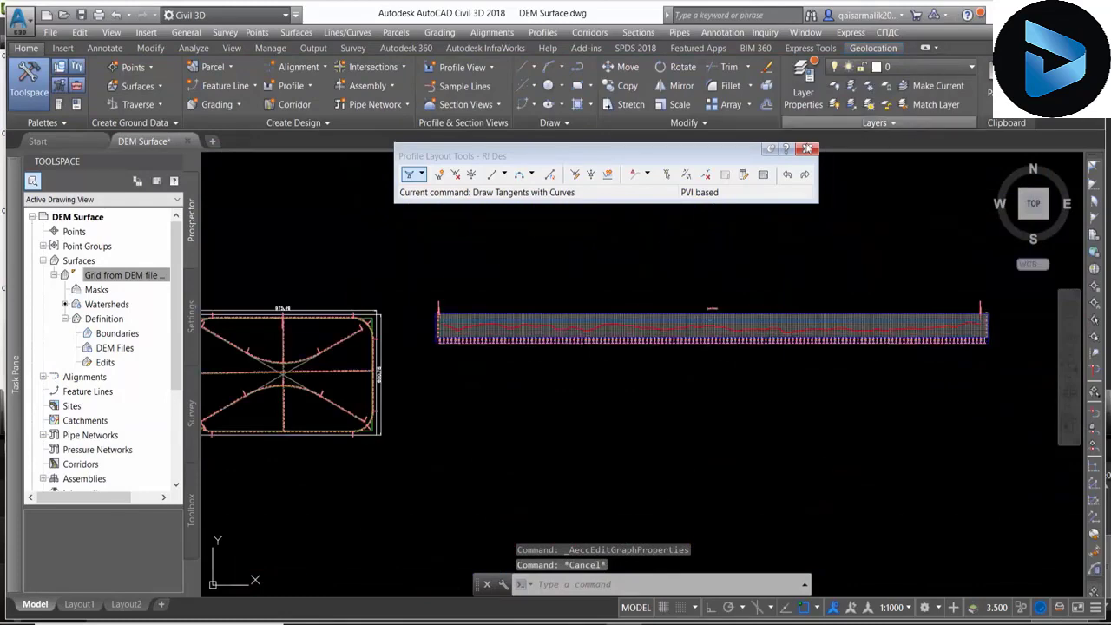
- Close Profile Layout Tools and pan so both the plan and profile are visible
{"action": "left_click", "coordinate": [807, 149]}
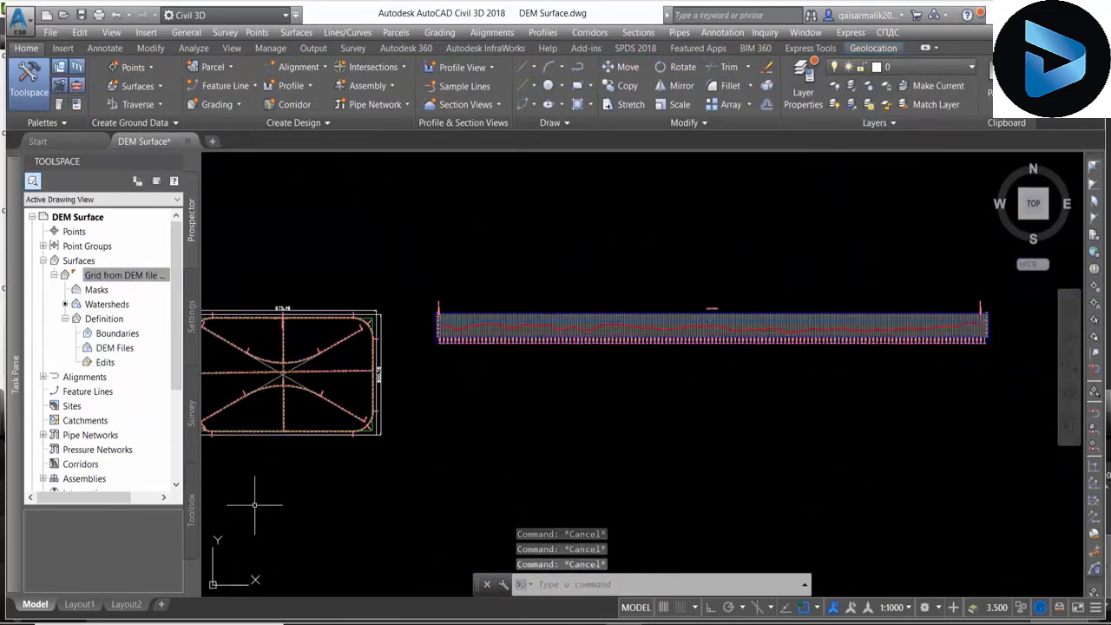
{"action": "middle_click_drag", "start_coordinate": [254, 504], "coordinate": [697, 449]}
{"action": "scroll", "coordinate": [677, 375], "scroll_direction": "up", "scroll_amount": 4}
{"action": "middle_click_drag", "start_coordinate": [626, 346], "coordinate": [428, 334]}
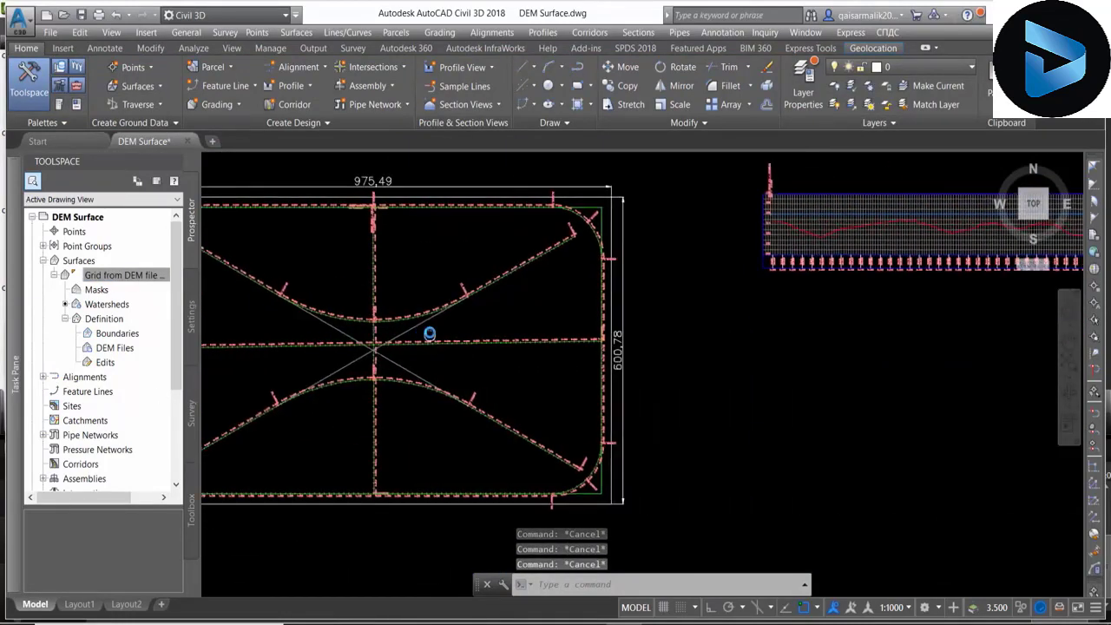
- Create a DEM surface profile for Road2 and begin its profile view
{"action": "left_click", "coordinate": [301, 89]}
{"action": "left_click", "coordinate": [317, 107]}
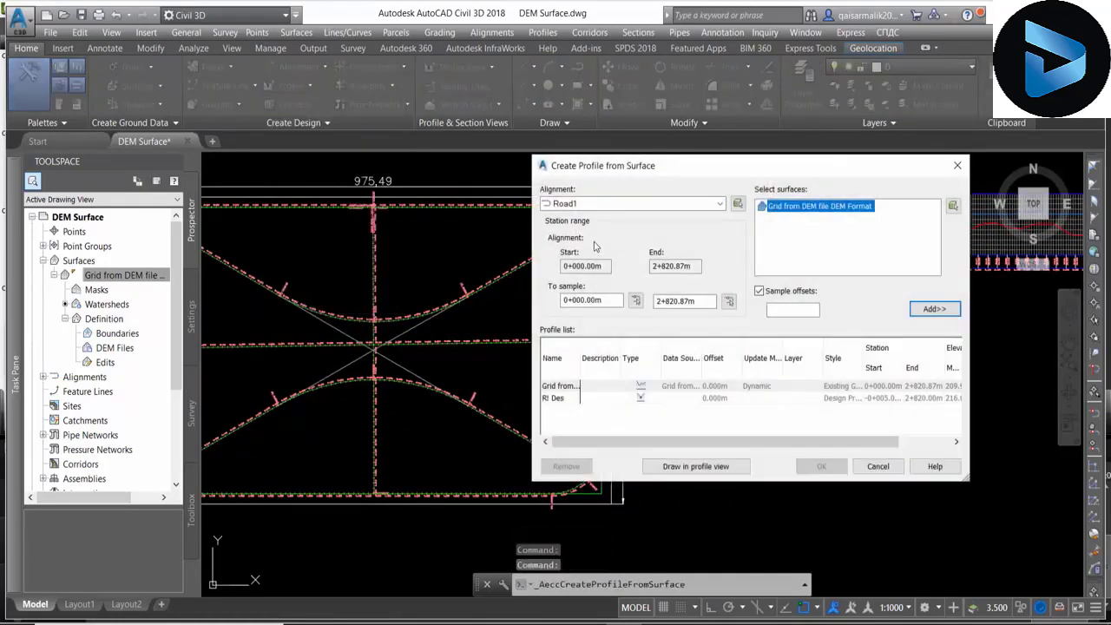
{"action": "left_click", "coordinate": [594, 205]}
{"action": "left_click", "coordinate": [580, 232]}
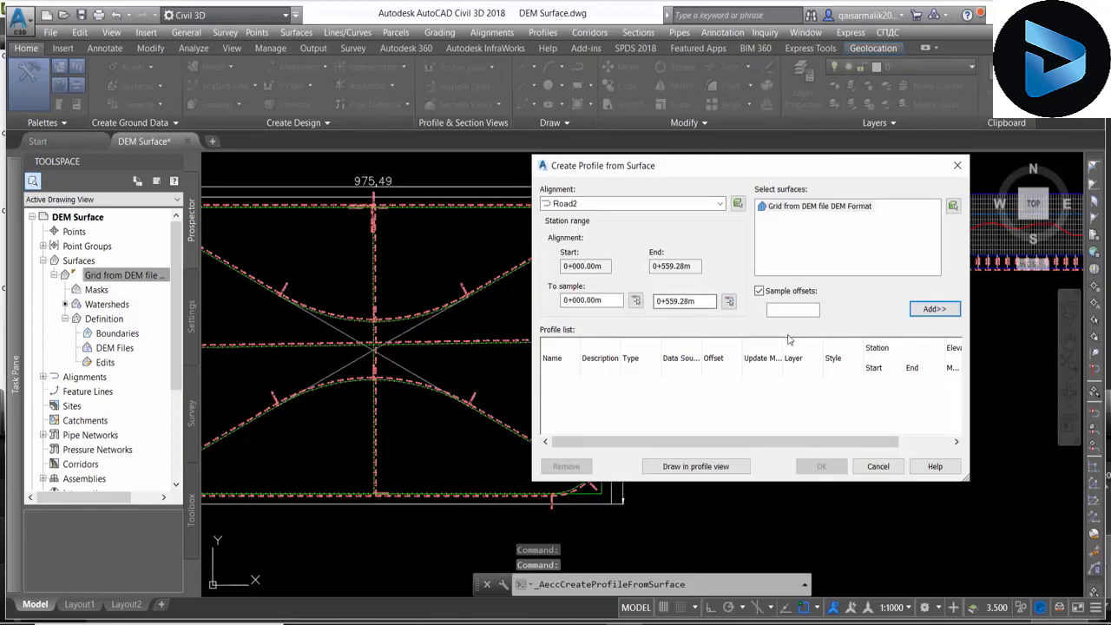
{"action": "left_click", "coordinate": [934, 310]}
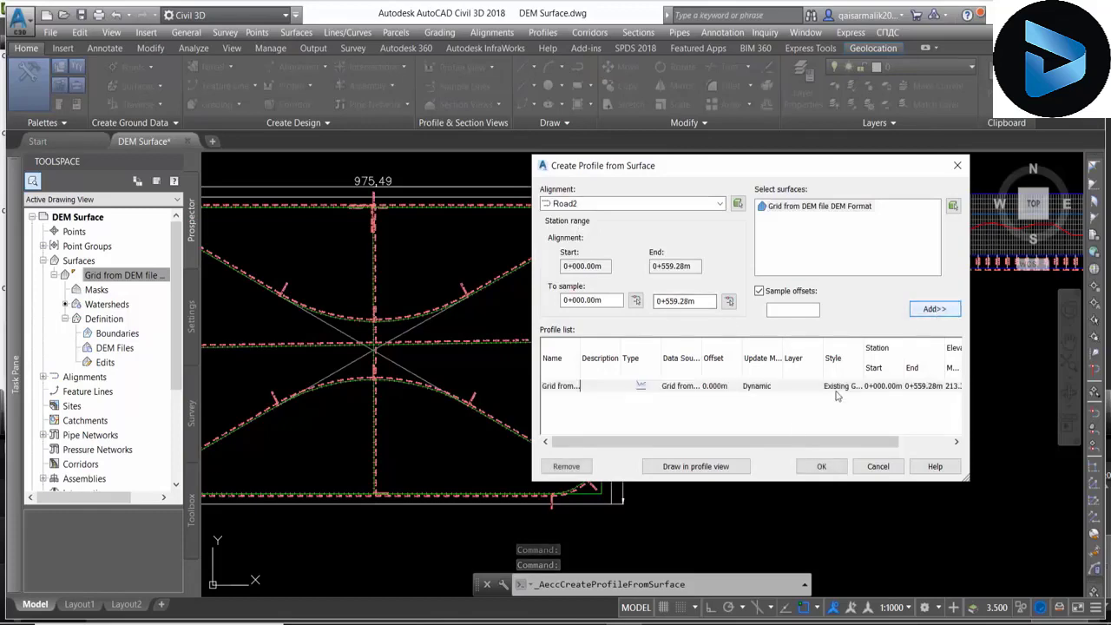
{"action": "left_click", "coordinate": [704, 467]}
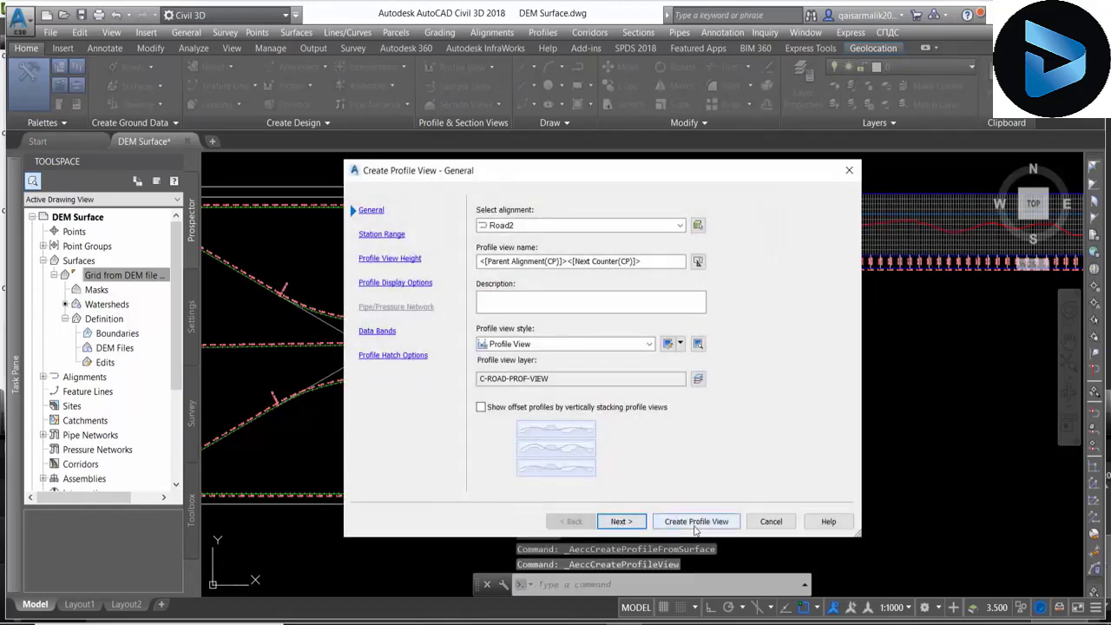
{"action": "left_click", "coordinate": [696, 521]}
{"action": "middle_click_drag", "start_coordinate": [785, 406], "coordinate": [519, 374]}
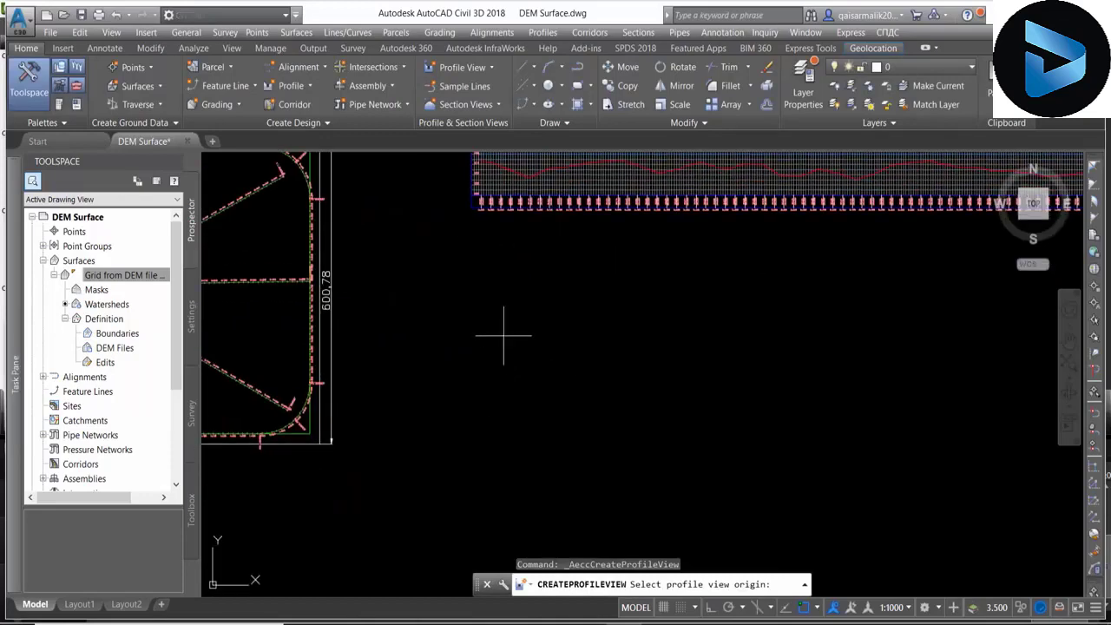
- Place the Road2 profile view below Road1's profile and check its DEM ground line
{"action": "left_click", "coordinate": [503, 335]}
{"action": "scroll", "coordinate": [621, 305], "scroll_direction": "up", "scroll_amount": 3}
{"action": "left_click", "coordinate": [622, 312]}
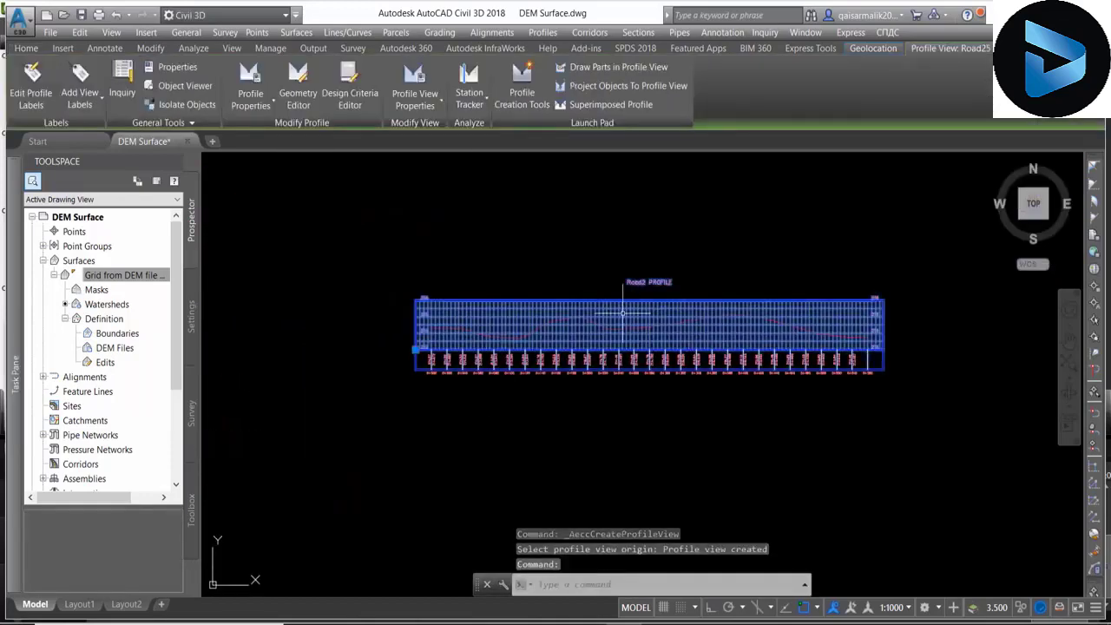
{"action": "scroll", "coordinate": [382, 287], "scroll_direction": "up", "scroll_amount": 5}
{"action": "scroll", "coordinate": [518, 356], "scroll_direction": "down", "scroll_amount": 3}
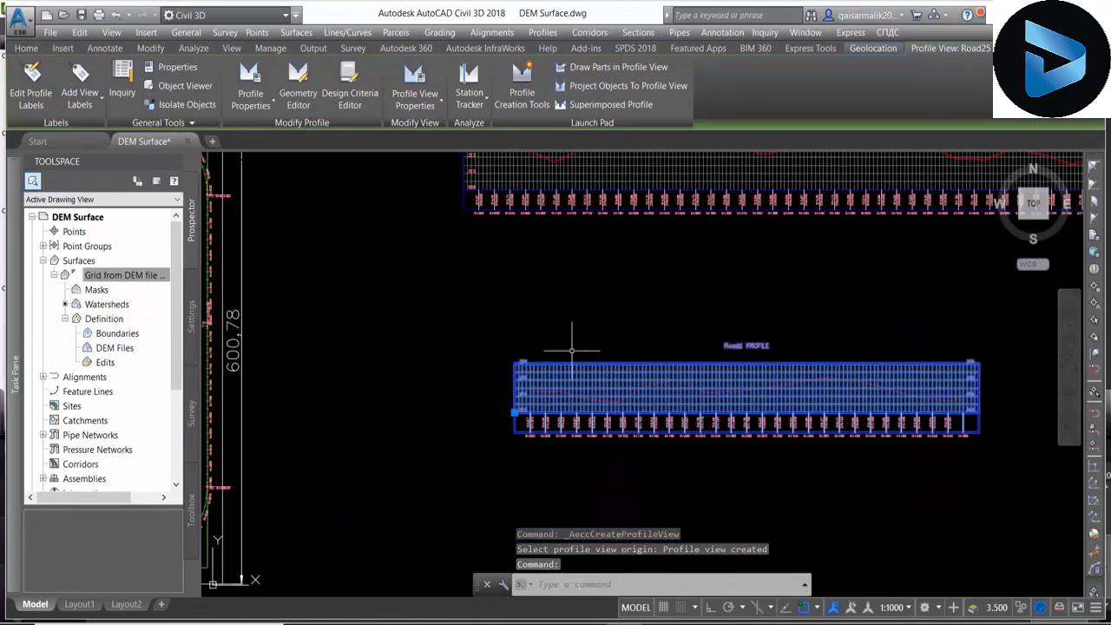
{"action": "key", "text": "Escape"}
- Zoom and pan to view the Road2 profile alongside the alignment plan drawing
{"action": "scroll", "coordinate": [546, 372], "scroll_direction": "up", "scroll_amount": 3}
{"action": "scroll", "coordinate": [452, 265], "scroll_direction": "up", "scroll_amount": 4}
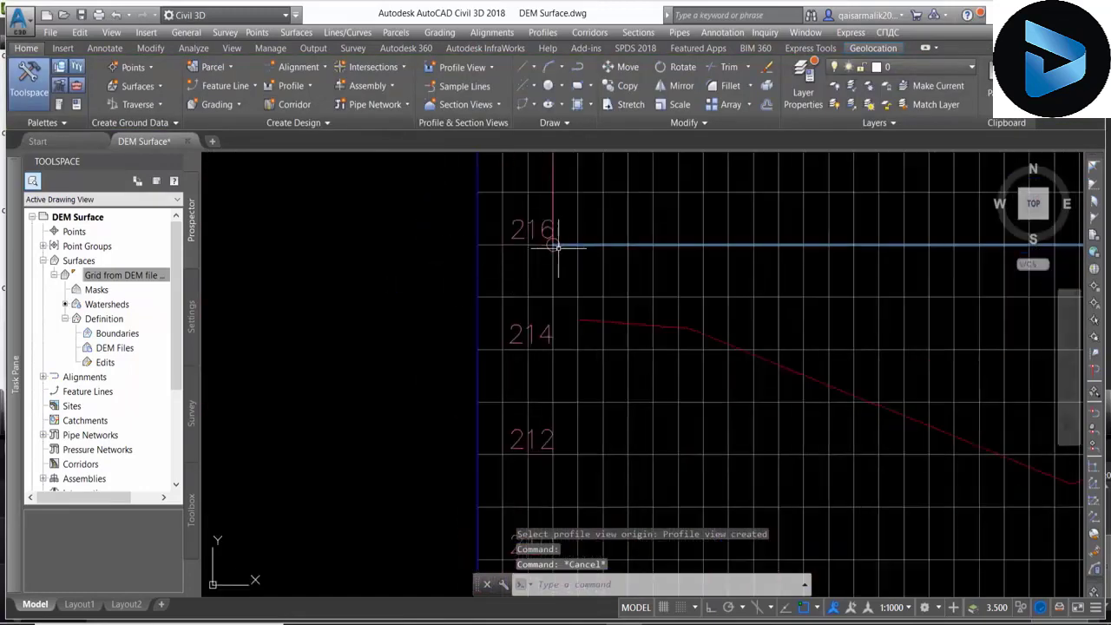
{"action": "scroll", "coordinate": [564, 243], "scroll_direction": "down", "scroll_amount": 3}
{"action": "scroll", "coordinate": [620, 433], "scroll_direction": "down", "scroll_amount": 2}
{"action": "scroll", "coordinate": [681, 461], "scroll_direction": "up", "scroll_amount": 3}
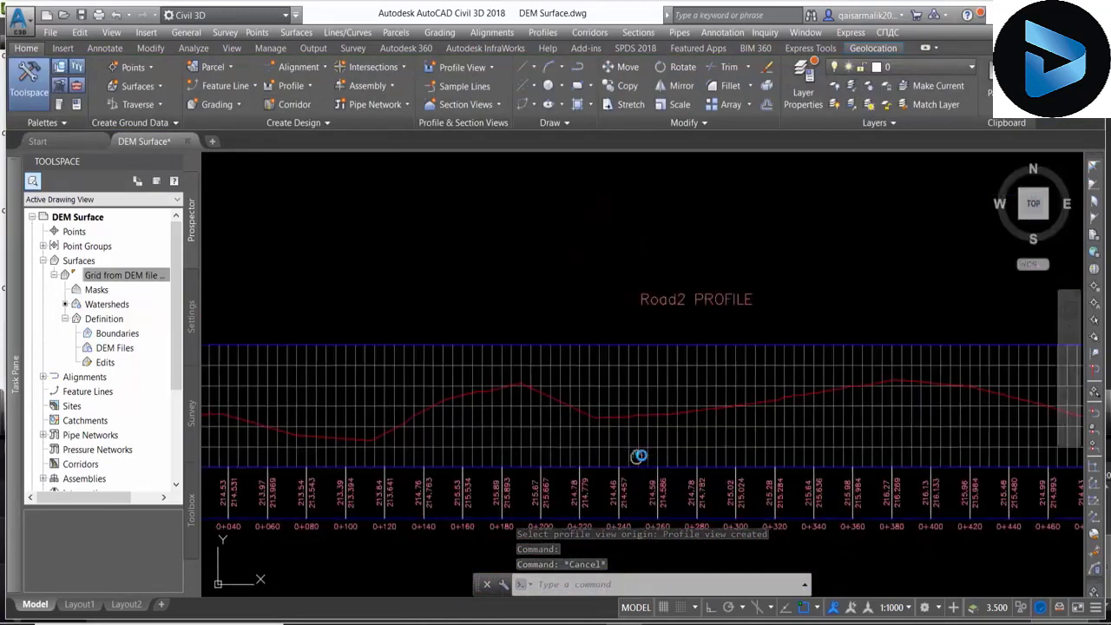
{"action": "middle_click_drag", "start_coordinate": [640, 458], "coordinate": [787, 455]}
{"action": "scroll", "coordinate": [493, 374], "scroll_direction": "down", "scroll_amount": 2}
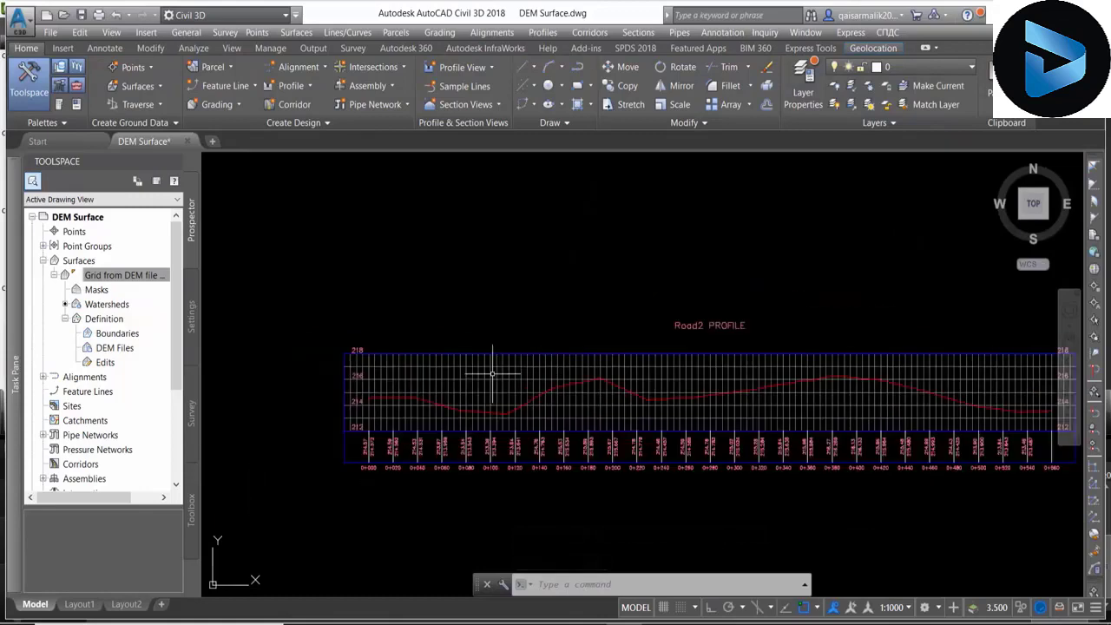
{"action": "scroll", "coordinate": [495, 372], "scroll_direction": "down", "scroll_amount": 3}
{"action": "middle_click_drag", "start_coordinate": [321, 376], "coordinate": [602, 377]}
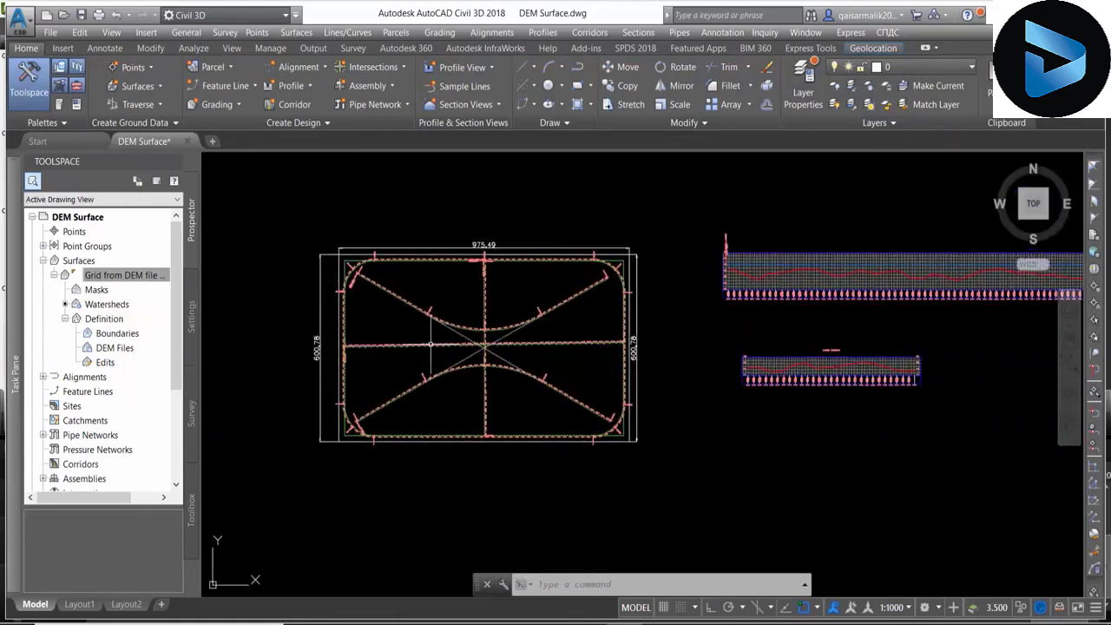
{"action": "scroll", "coordinate": [519, 299], "scroll_direction": "up", "scroll_amount": 2}
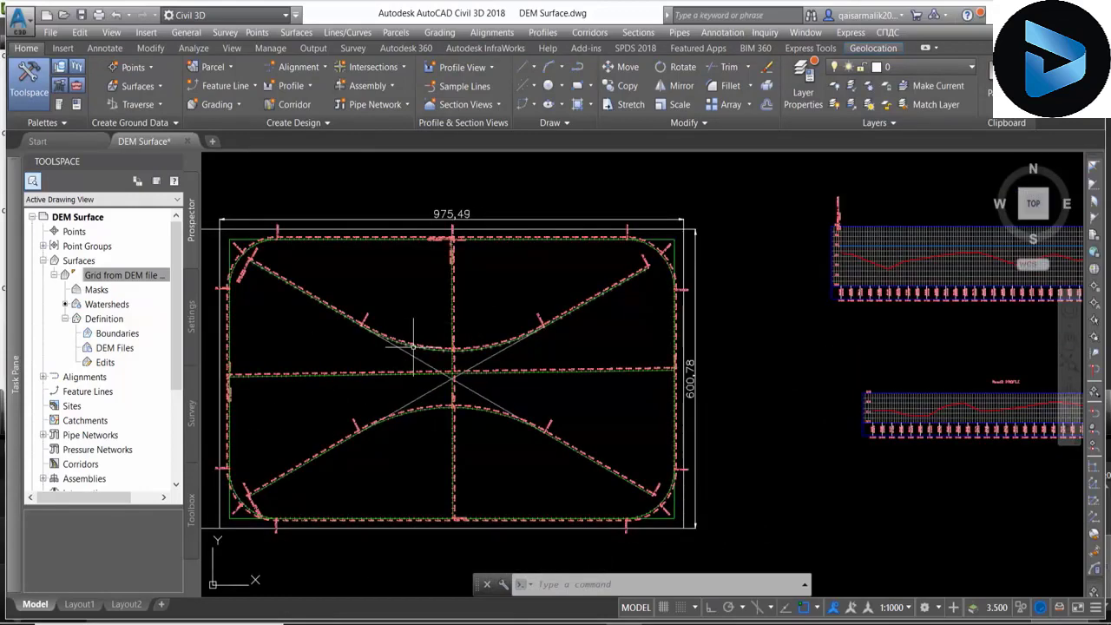
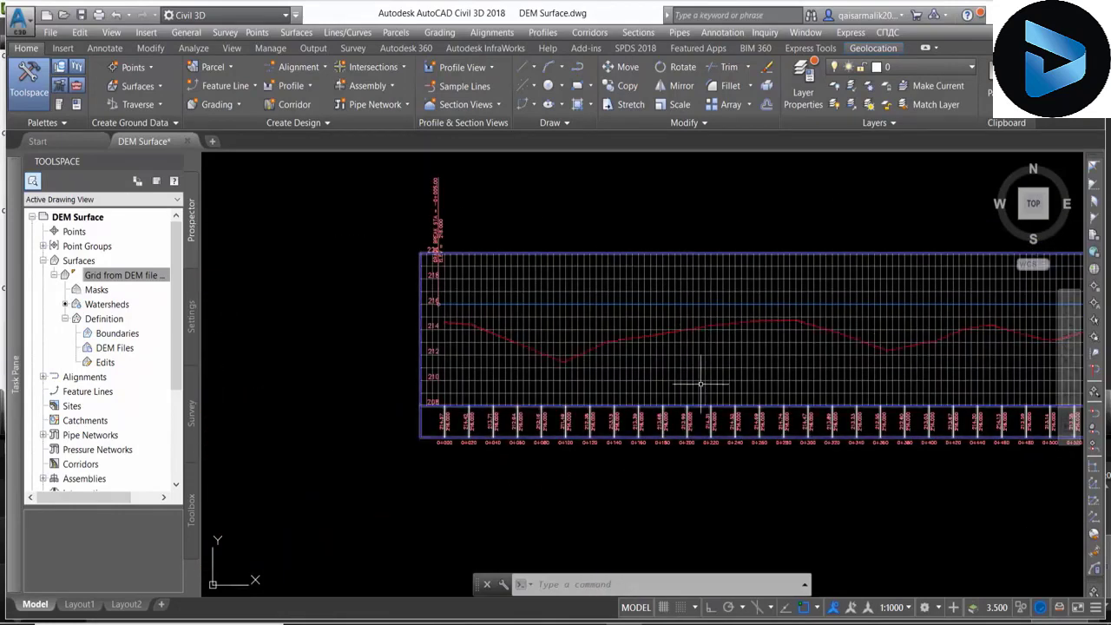
- Pan and zoom to survey the road plan layout and profile views together
{"action": "scroll", "coordinate": [700, 382], "scroll_direction": "down", "scroll_amount": 4}
{"action": "mouse_move", "coordinate": [288, 354]}
{"action": "middle_mouse_down"}
{"action": "mouse_move", "coordinate": [384, 372]}
{"action": "mouse_move", "coordinate": [476, 332]}
{"action": "middle_mouse_up"}
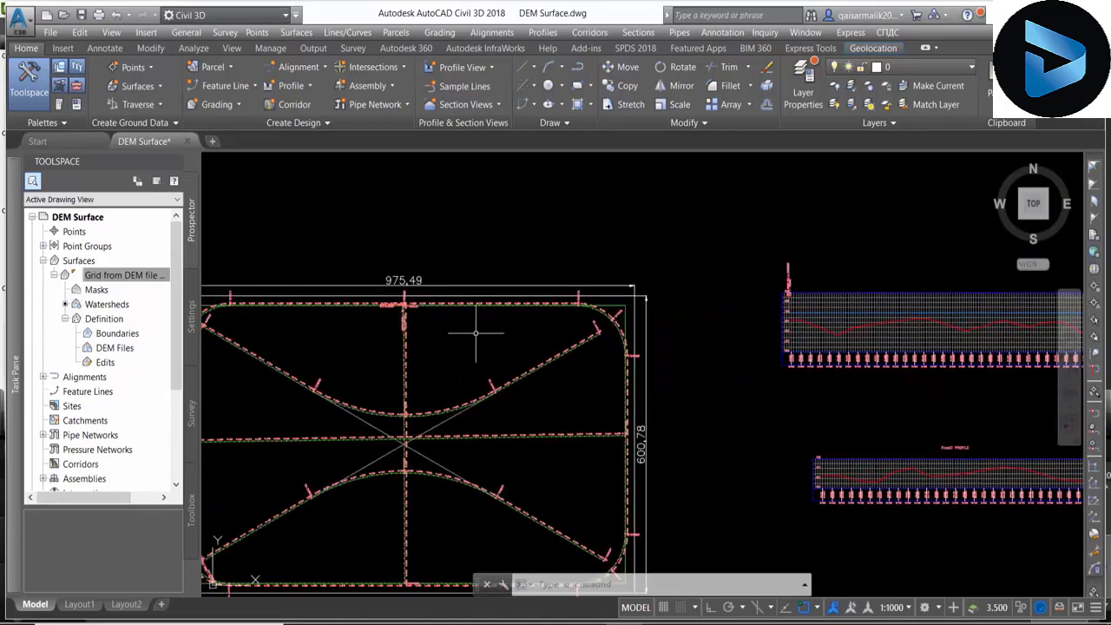
{"action": "scroll", "coordinate": [838, 329], "scroll_direction": "up", "scroll_amount": 1}
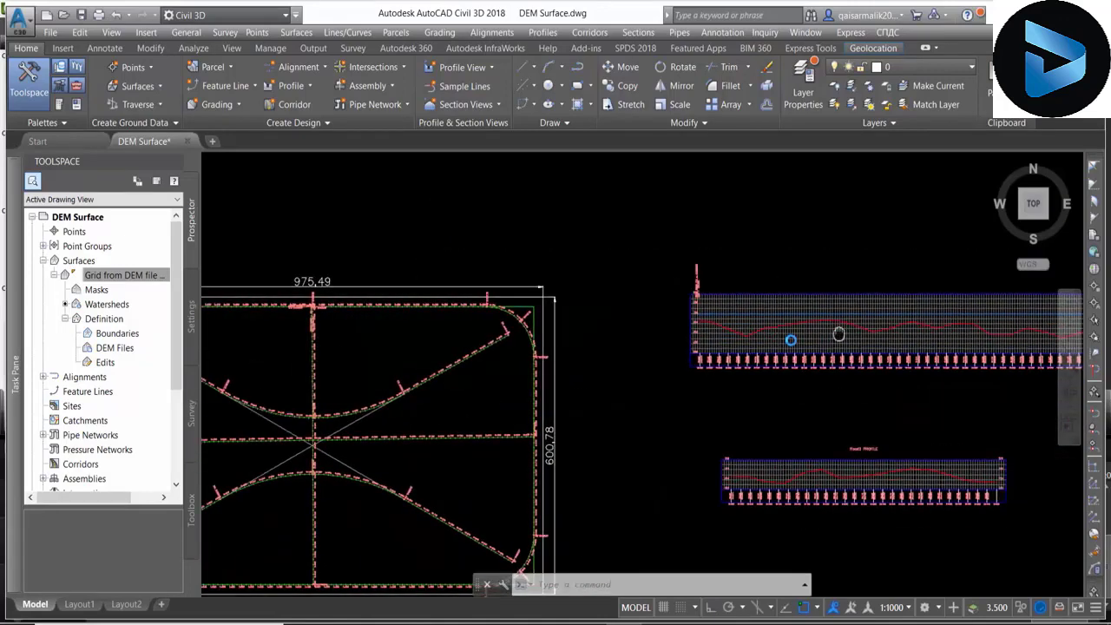
{"action": "scroll", "coordinate": [798, 317], "scroll_direction": "up", "scroll_amount": 2}
{"action": "scroll", "coordinate": [793, 325], "scroll_direction": "down", "scroll_amount": 1}
{"action": "scroll", "coordinate": [793, 326], "scroll_direction": "down", "scroll_amount": 1}
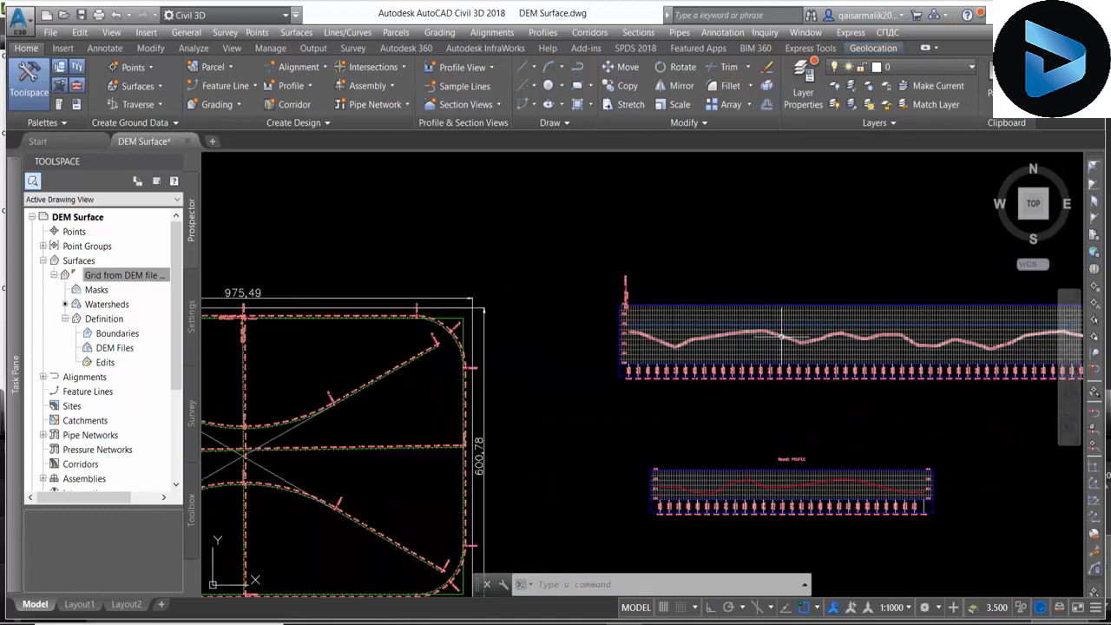
{"action": "scroll", "coordinate": [790, 327], "scroll_direction": "up", "scroll_amount": 1}
{"action": "scroll", "coordinate": [778, 329], "scroll_direction": "up", "scroll_amount": 1}
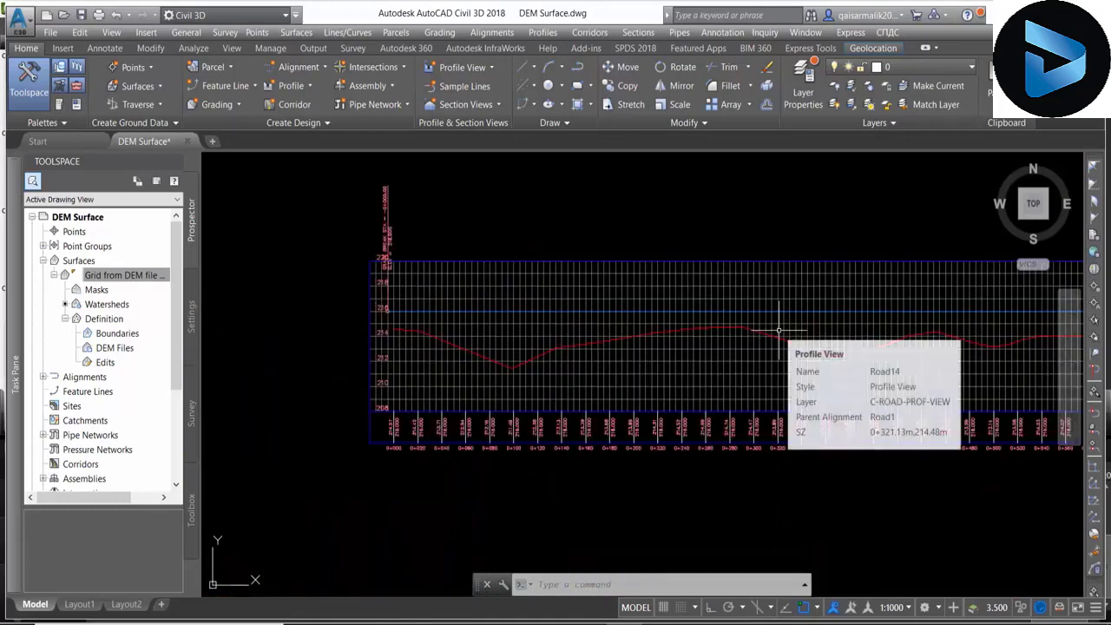
{"action": "scroll", "coordinate": [778, 330], "scroll_direction": "down", "scroll_amount": 1}
{"action": "middle_click_drag", "start_coordinate": [382, 409], "coordinate": [682, 368]}
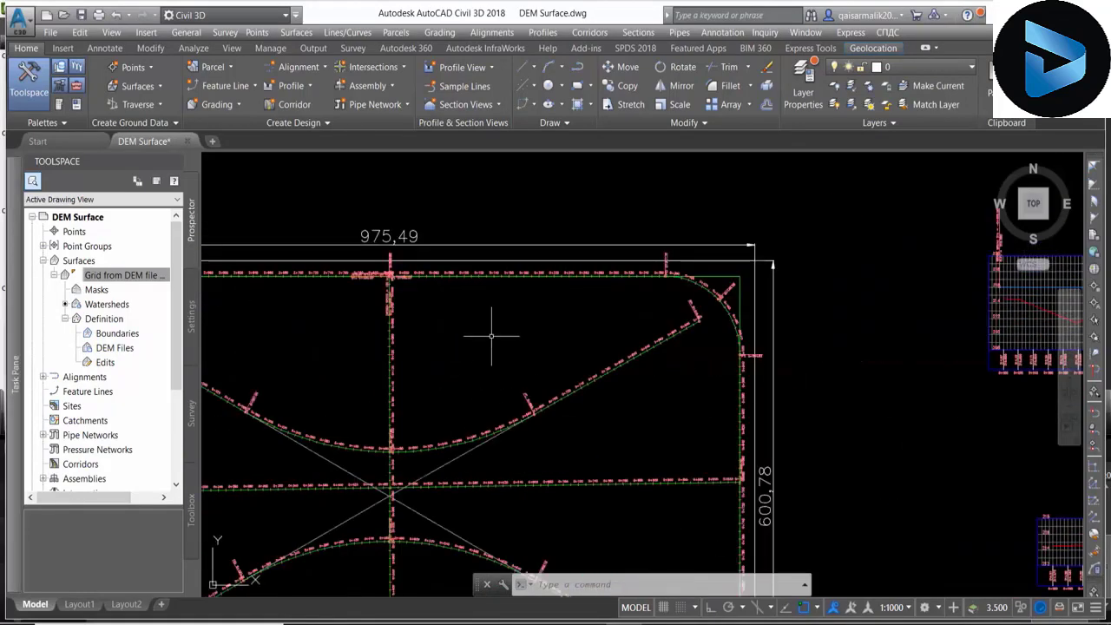
{"action": "middle_click_drag", "start_coordinate": [486, 346], "coordinate": [560, 330]}
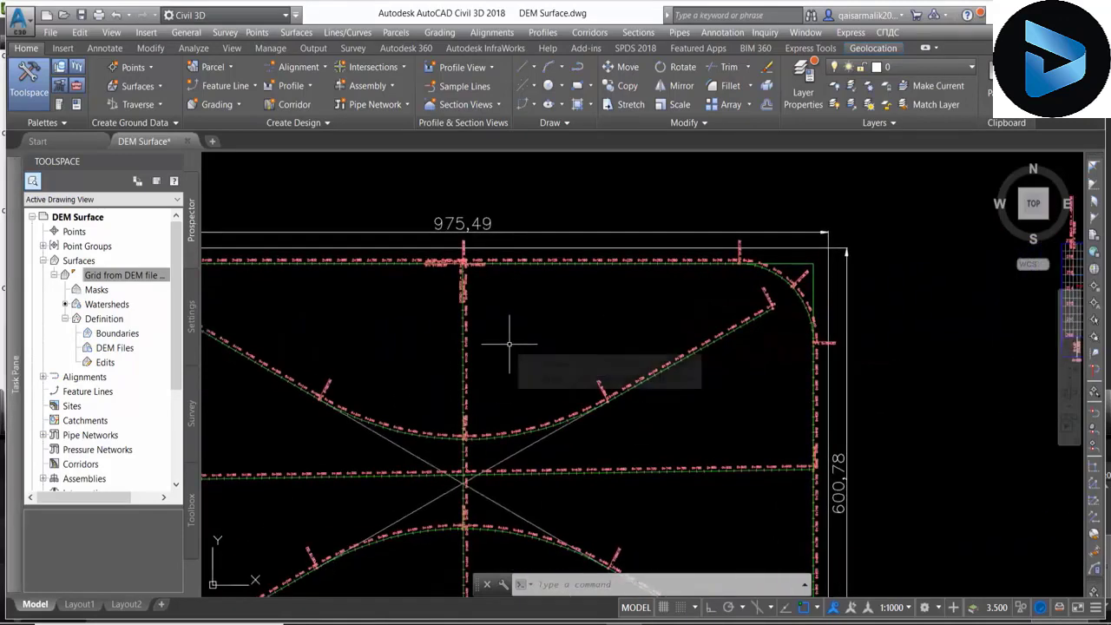
- Zoom in on the Road2 profile view so it fills the drawing area
{"action": "scroll", "coordinate": [510, 345], "scroll_direction": "up", "scroll_amount": 2}
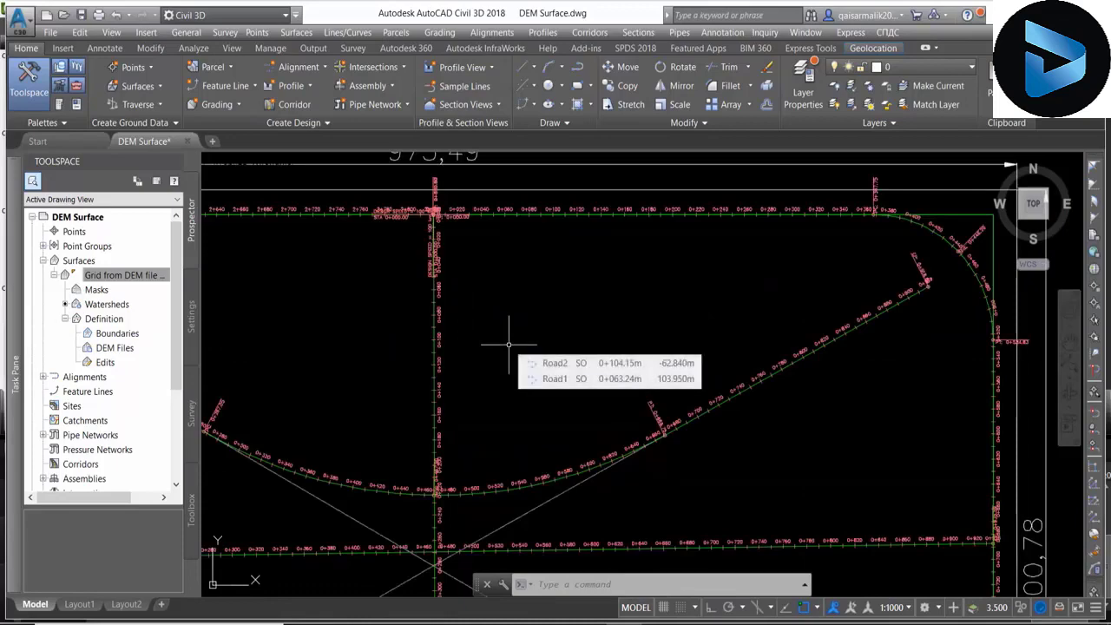
{"action": "scroll", "coordinate": [509, 347], "scroll_direction": "down", "scroll_amount": 1}
{"action": "scroll", "coordinate": [515, 345], "scroll_direction": "down", "scroll_amount": 2}
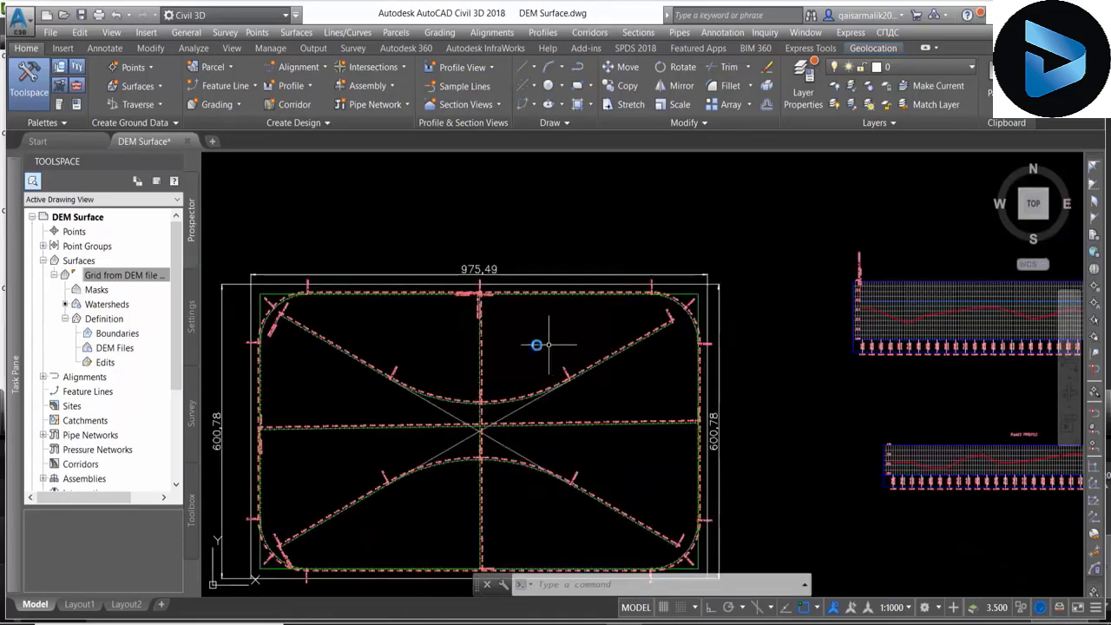
{"action": "mouse_move", "coordinate": [548, 344]}
{"action": "middle_mouse_down"}
{"action": "mouse_move", "coordinate": [442, 345]}
{"action": "mouse_move", "coordinate": [469, 347]}
{"action": "middle_mouse_up"}
{"action": "scroll", "coordinate": [389, 328], "scroll_direction": "up", "scroll_amount": 2}
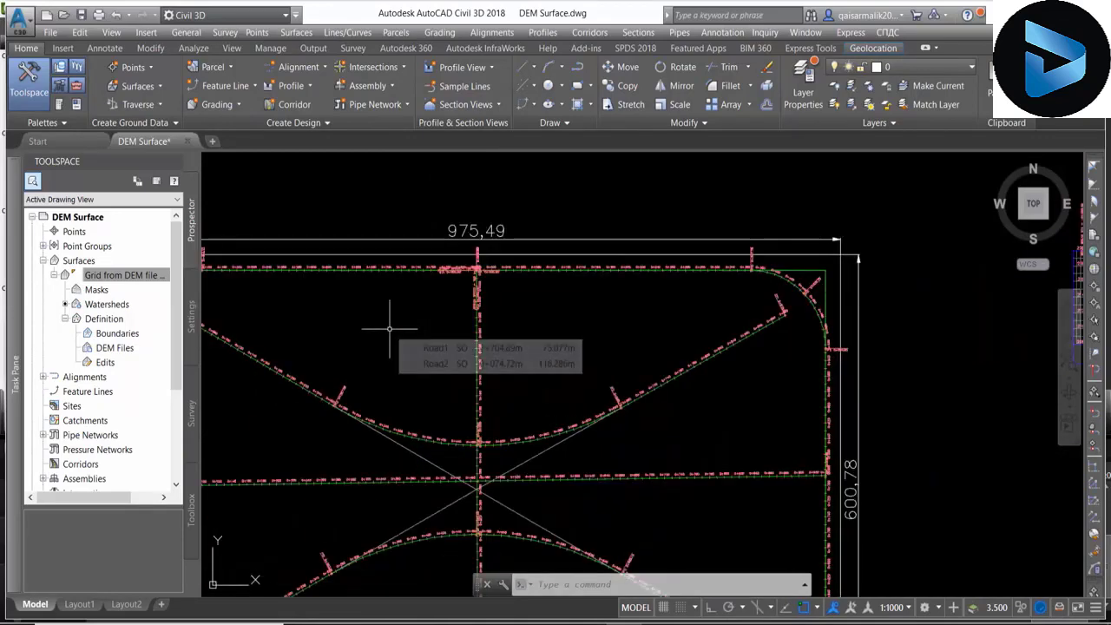
{"action": "scroll", "coordinate": [390, 328], "scroll_direction": "down", "scroll_amount": 2}
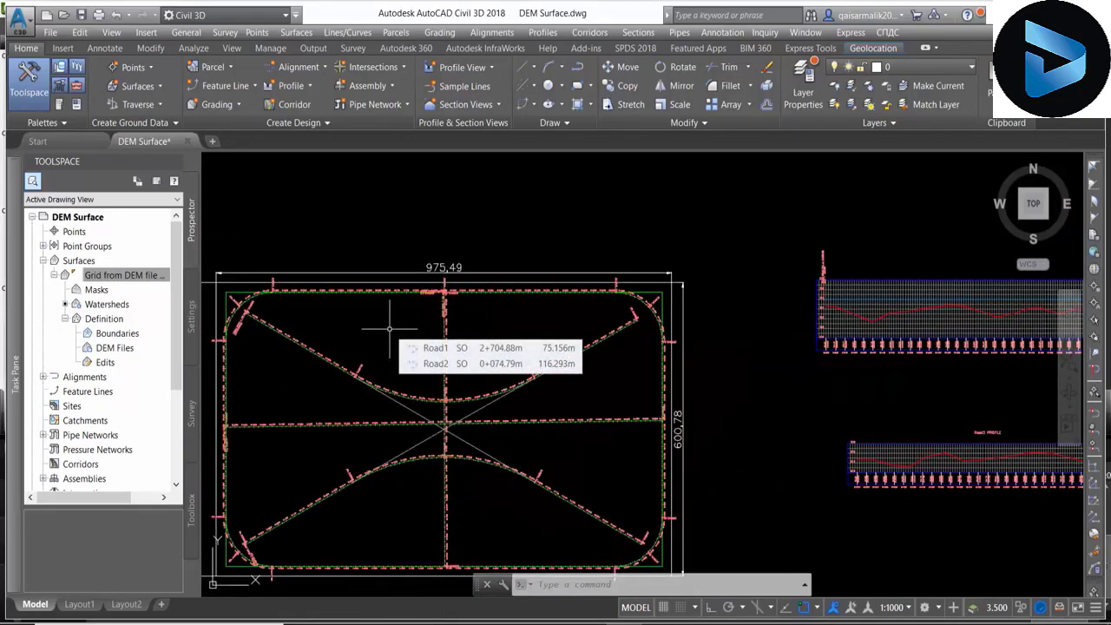
{"action": "middle_click_drag", "start_coordinate": [920, 459], "coordinate": [604, 400]}
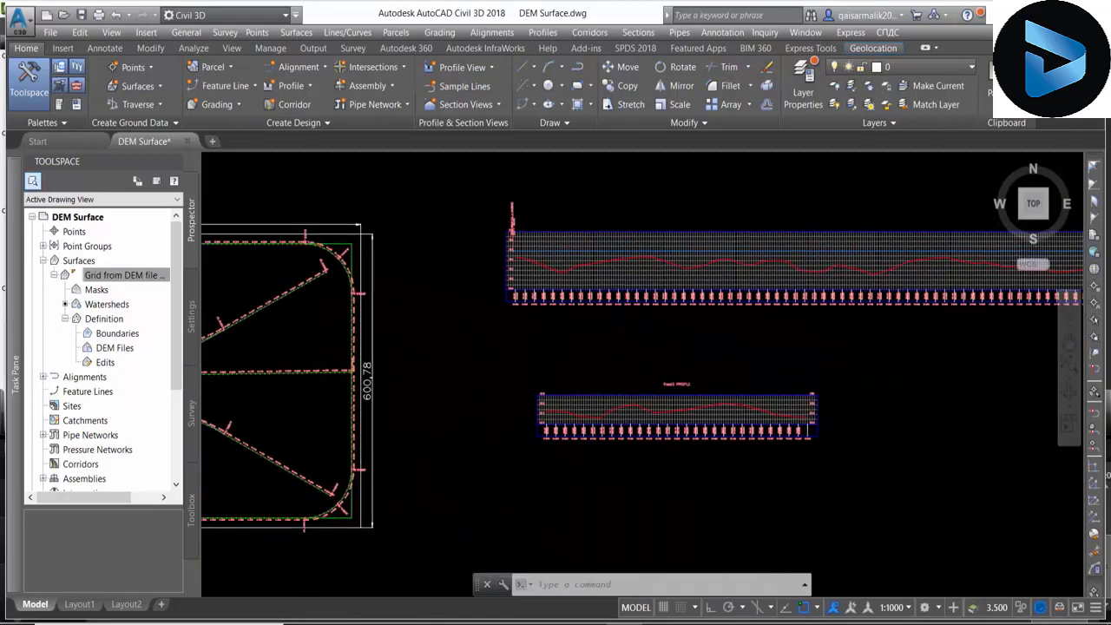
{"action": "scroll", "coordinate": [604, 401], "scroll_direction": "up", "scroll_amount": 3}
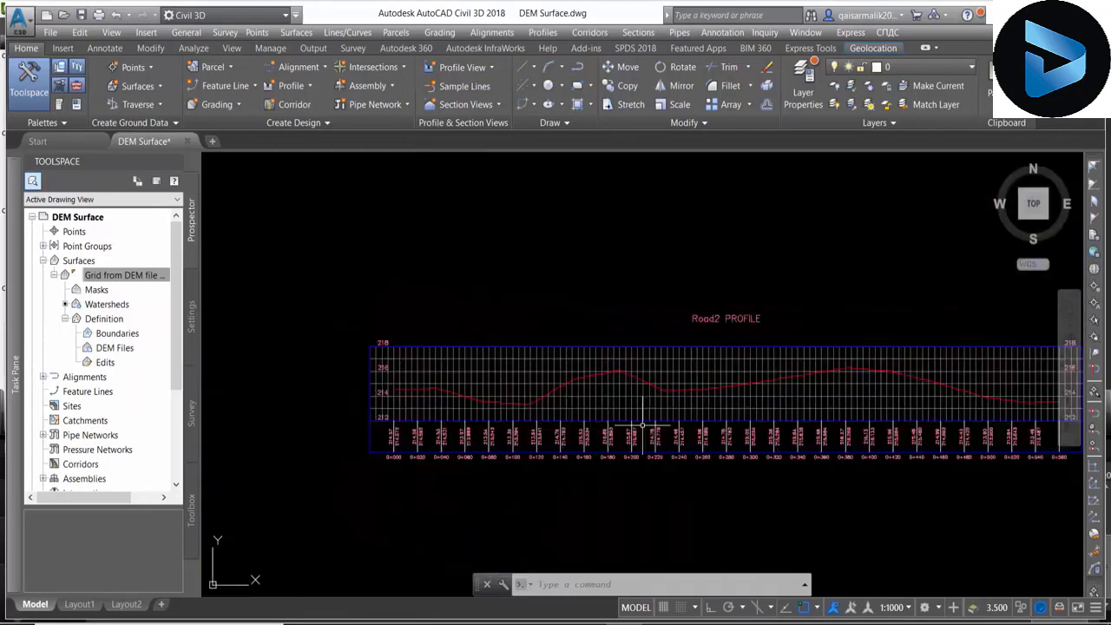
- Create a new Road2 design profile named R2Es in the Road2 profile view
{"action": "left_click", "coordinate": [306, 89]}
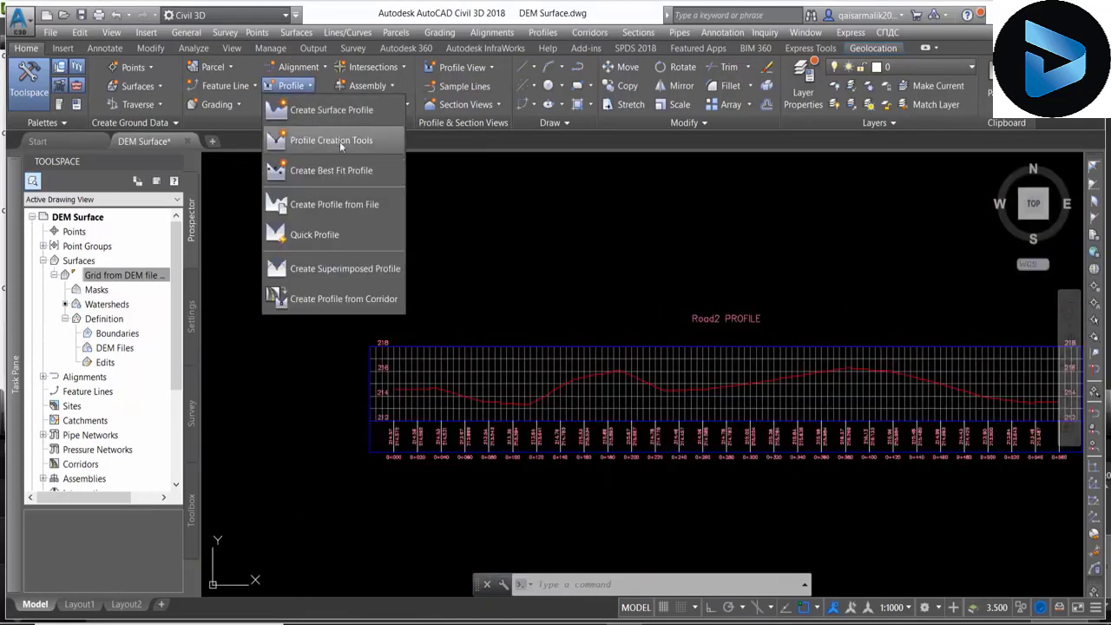
{"action": "left_click", "coordinate": [339, 142]}
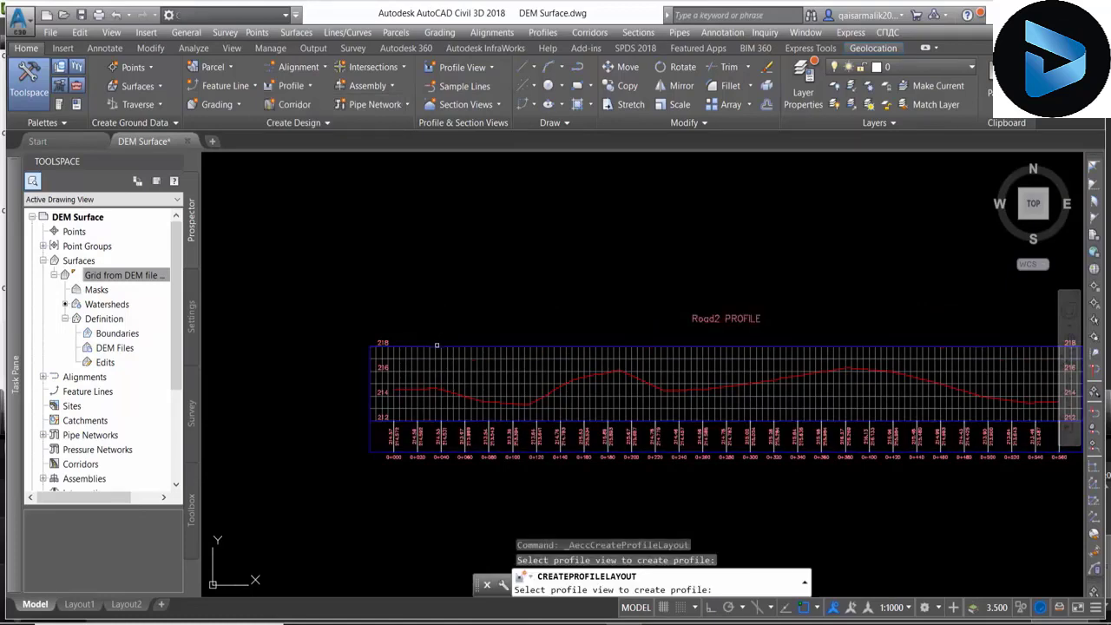
{"action": "left_click", "coordinate": [436, 345]}
{"action": "left_click", "coordinate": [573, 192]}
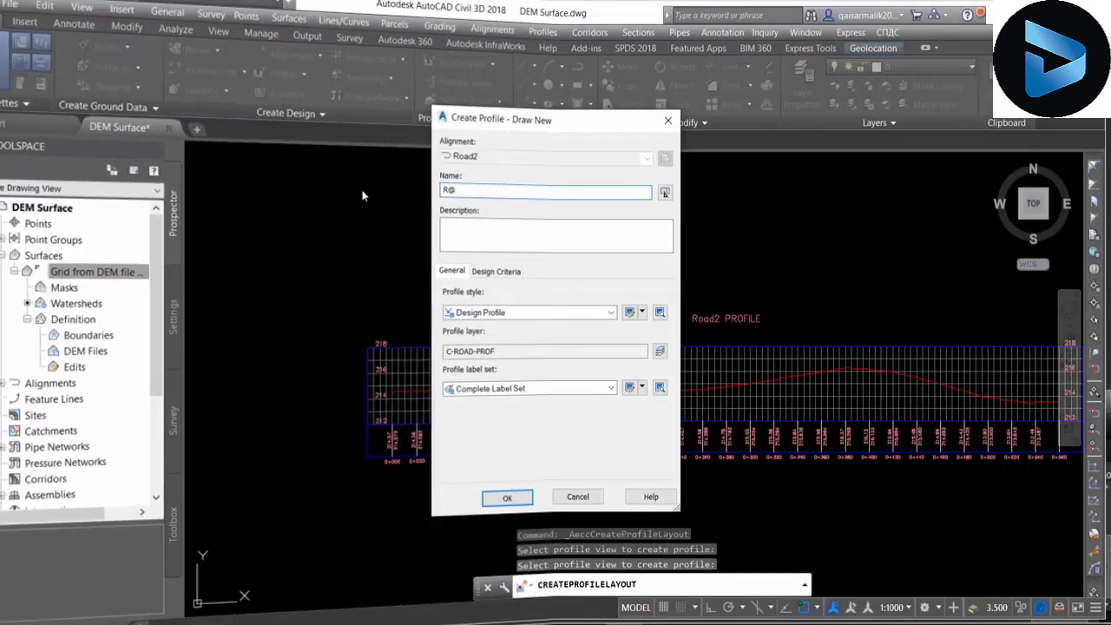
{"action": "type", "text": "2Es"}
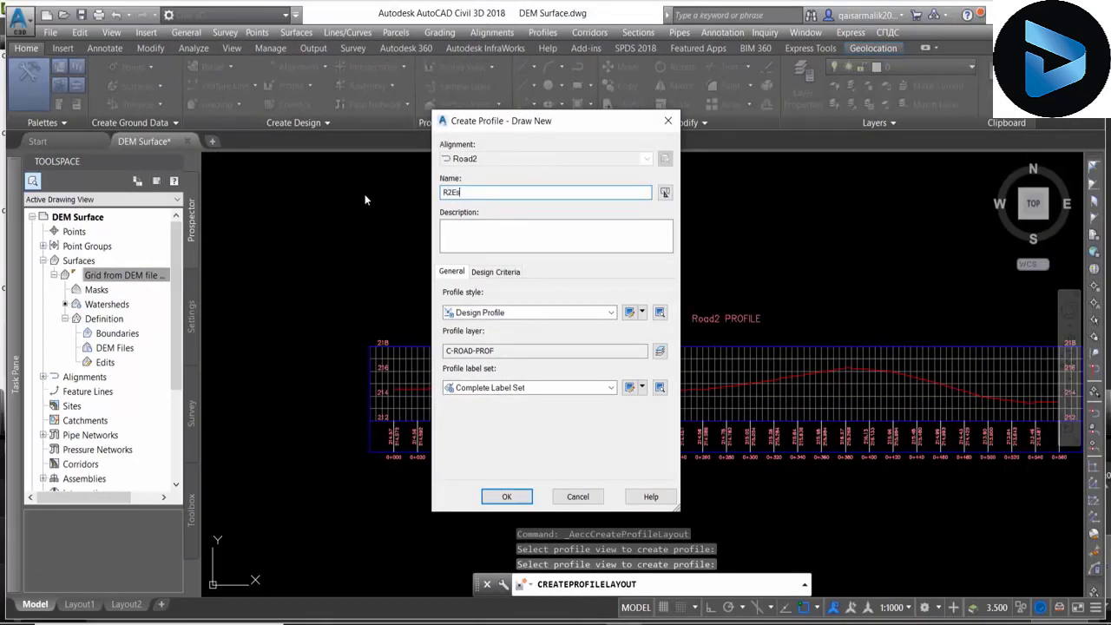
{"action": "left_click", "coordinate": [507, 496]}
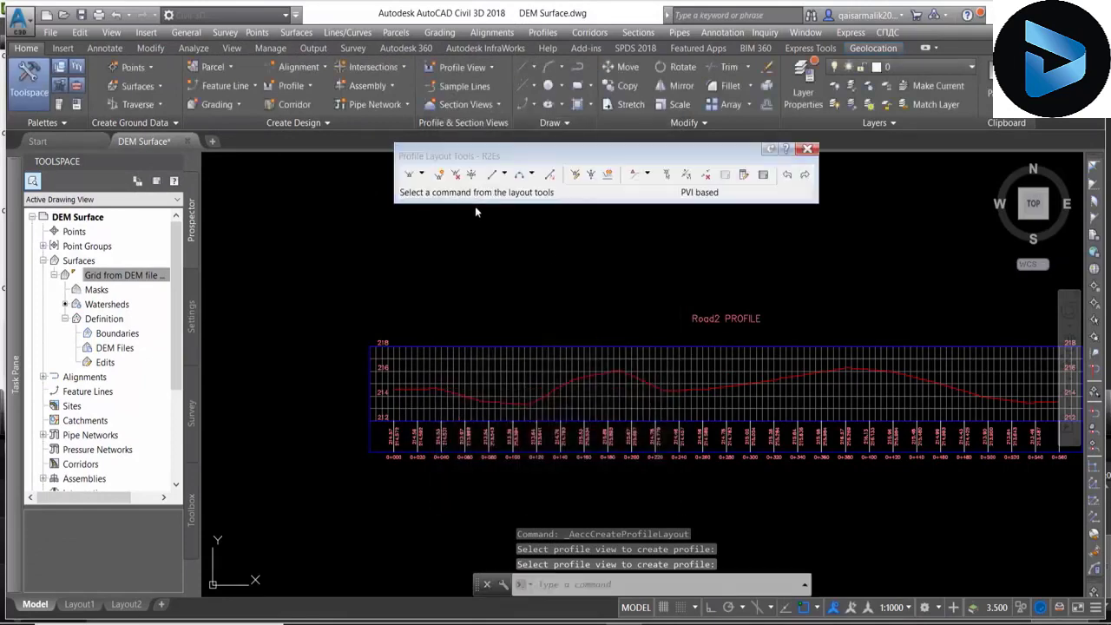
- Start the Draw Tangents tool for the R2Es profile
{"action": "left_click", "coordinate": [421, 175]}
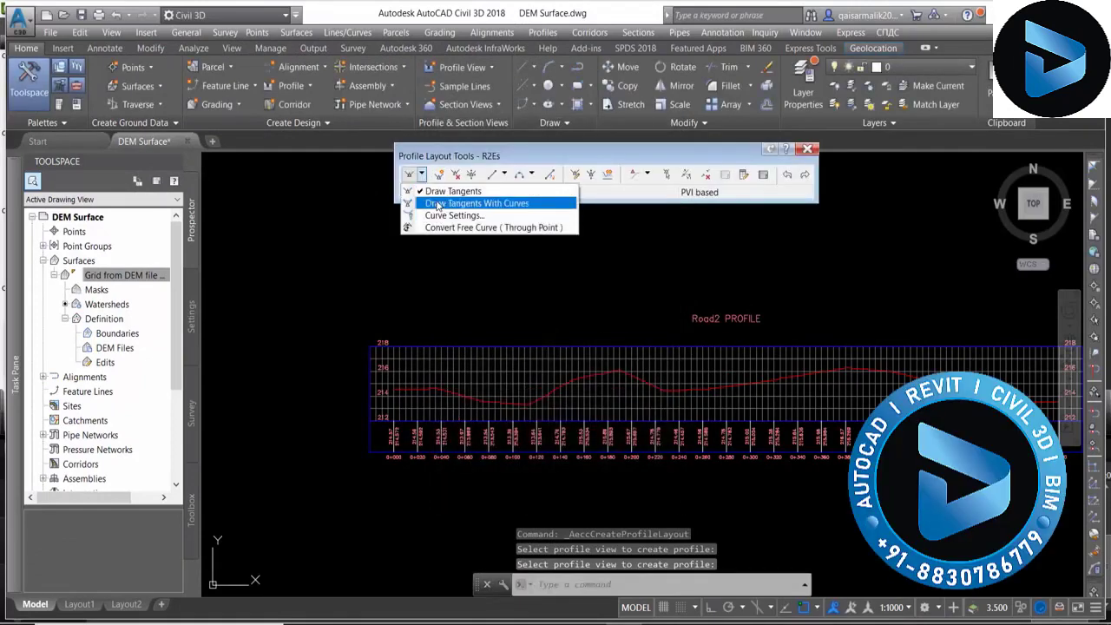
{"action": "left_click", "coordinate": [440, 199]}
{"action": "scroll", "coordinate": [380, 347], "scroll_direction": "up", "scroll_amount": 4}
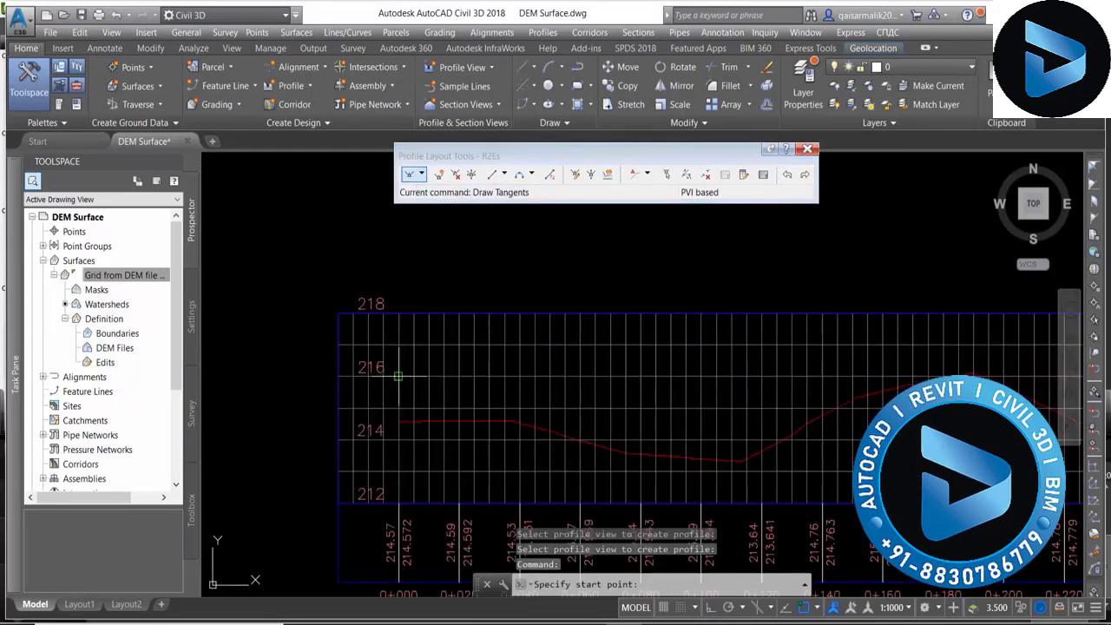
- Draw a flat 0.00% tangent across the Road2 profile grid from left edge to right edge
{"action": "left_click", "coordinate": [303, 410]}
{"action": "scroll", "coordinate": [649, 409], "scroll_direction": "down", "scroll_amount": 3}
{"action": "scroll", "coordinate": [577, 409], "scroll_direction": "up", "scroll_amount": 3}
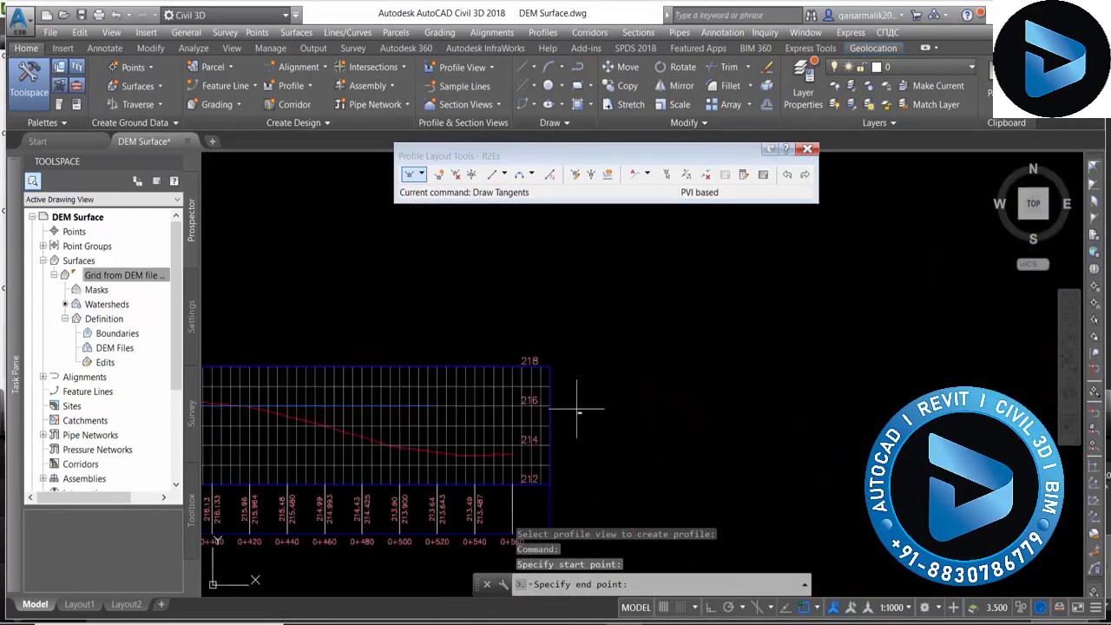
{"action": "scroll", "coordinate": [505, 440], "scroll_direction": "up", "scroll_amount": 2}
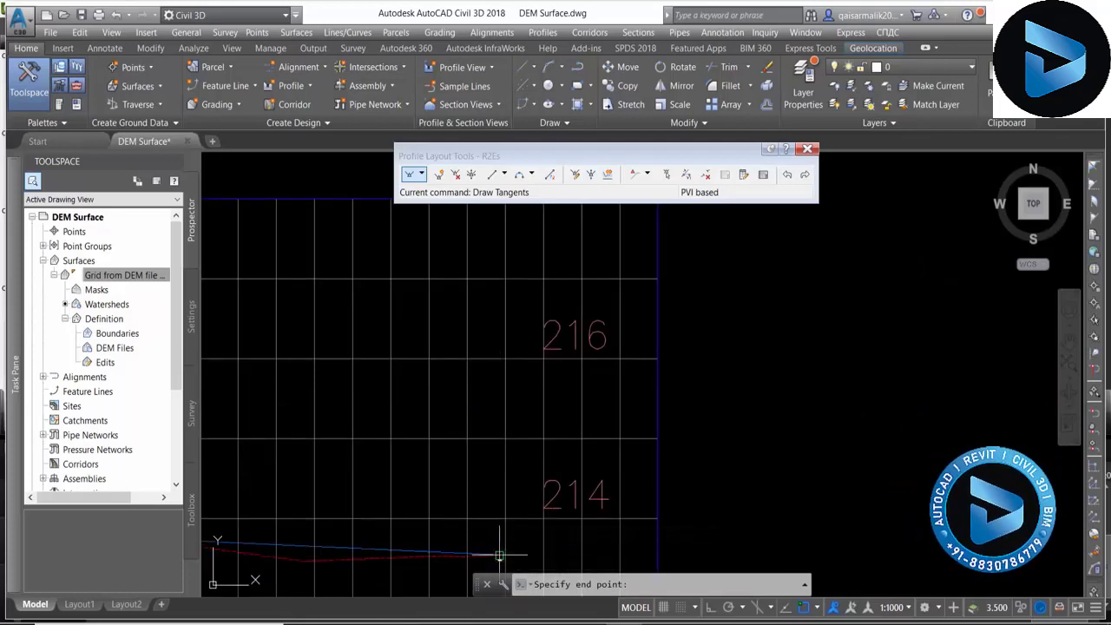
{"action": "left_click", "coordinate": [494, 354]}
{"action": "key", "text": "Return"}
- Reframe the whole Road2 profile grid and select the profile view for property editing
{"action": "scroll", "coordinate": [526, 369], "scroll_direction": "down", "scroll_amount": 3}
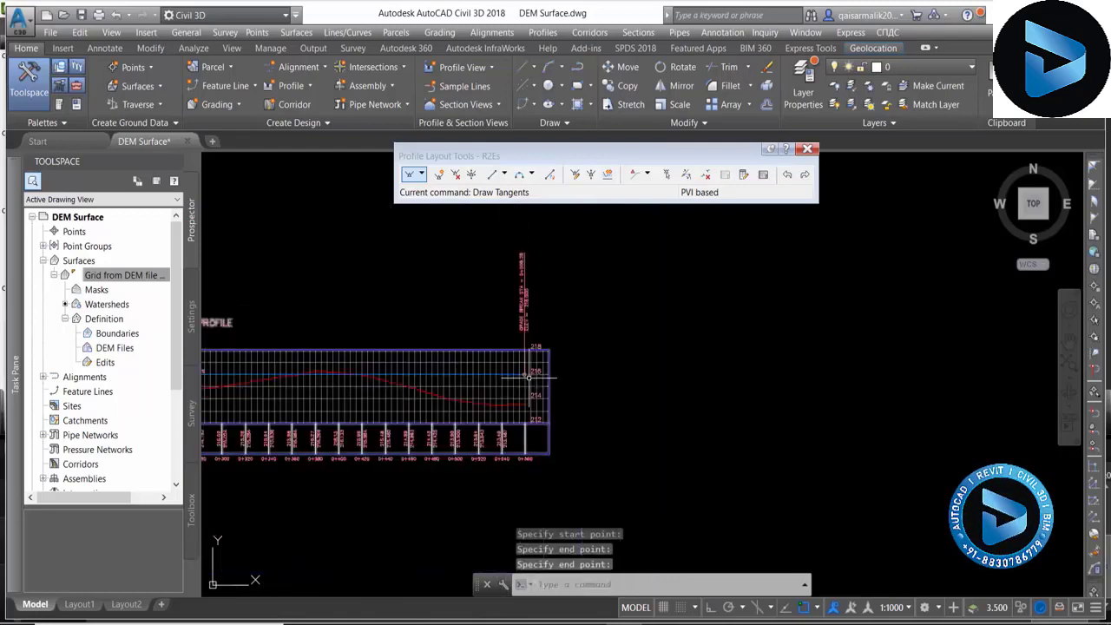
{"action": "scroll", "coordinate": [442, 390], "scroll_direction": "down", "scroll_amount": 2}
{"action": "scroll", "coordinate": [440, 390], "scroll_direction": "up", "scroll_amount": 3}
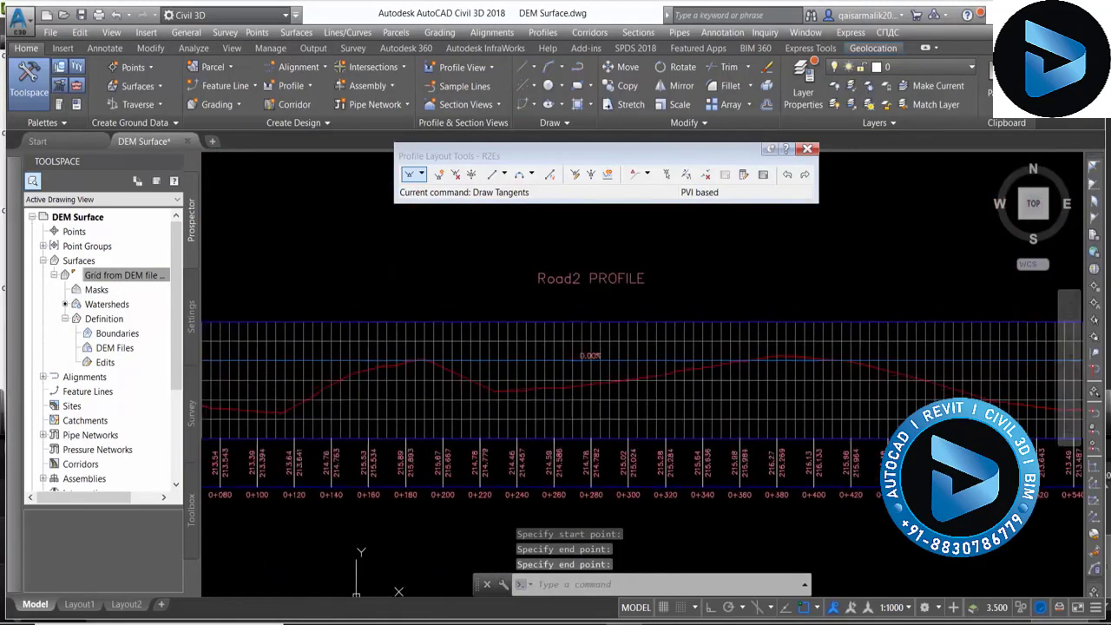
{"action": "middle_click_drag", "start_coordinate": [424, 389], "coordinate": [694, 378]}
{"action": "scroll", "coordinate": [459, 402], "scroll_direction": "down", "scroll_amount": 2}
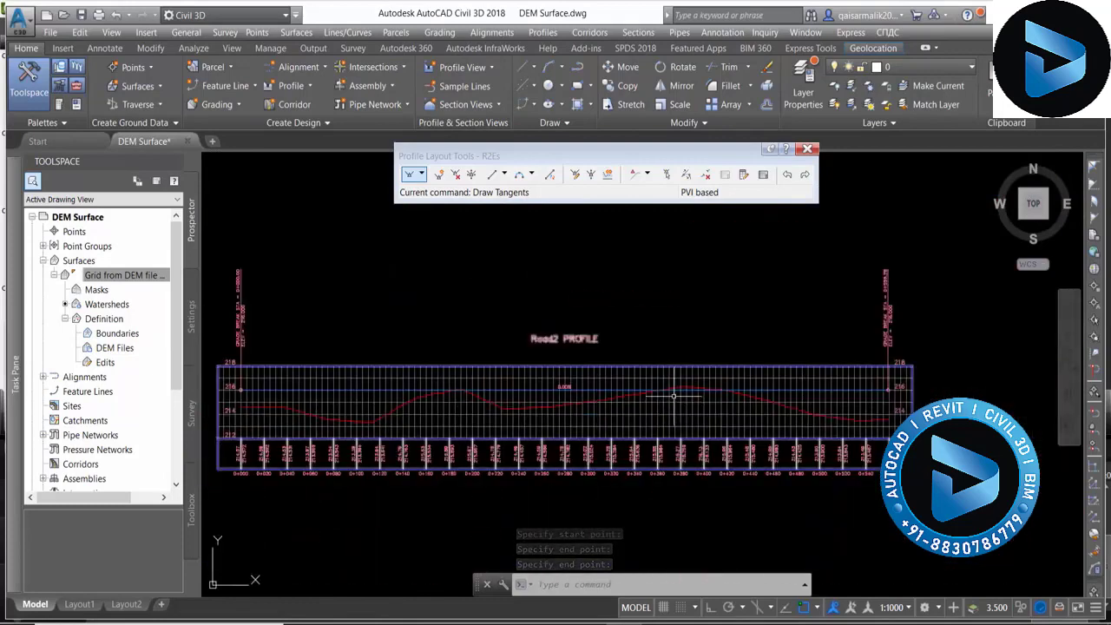
{"action": "scroll", "coordinate": [669, 389], "scroll_direction": "down", "scroll_amount": 1}
{"action": "scroll", "coordinate": [620, 408], "scroll_direction": "up", "scroll_amount": 1}
{"action": "middle_click_drag", "start_coordinate": [541, 426], "coordinate": [663, 394]}
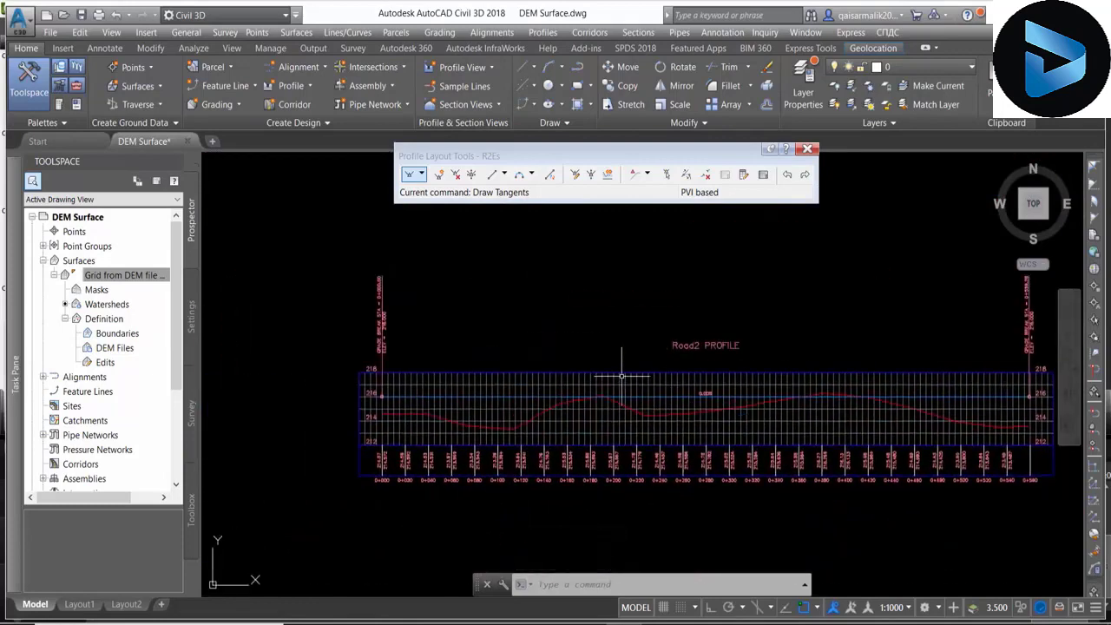
{"action": "scroll", "coordinate": [505, 364], "scroll_direction": "down", "scroll_amount": 2}
{"action": "left_click", "coordinate": [519, 373]}
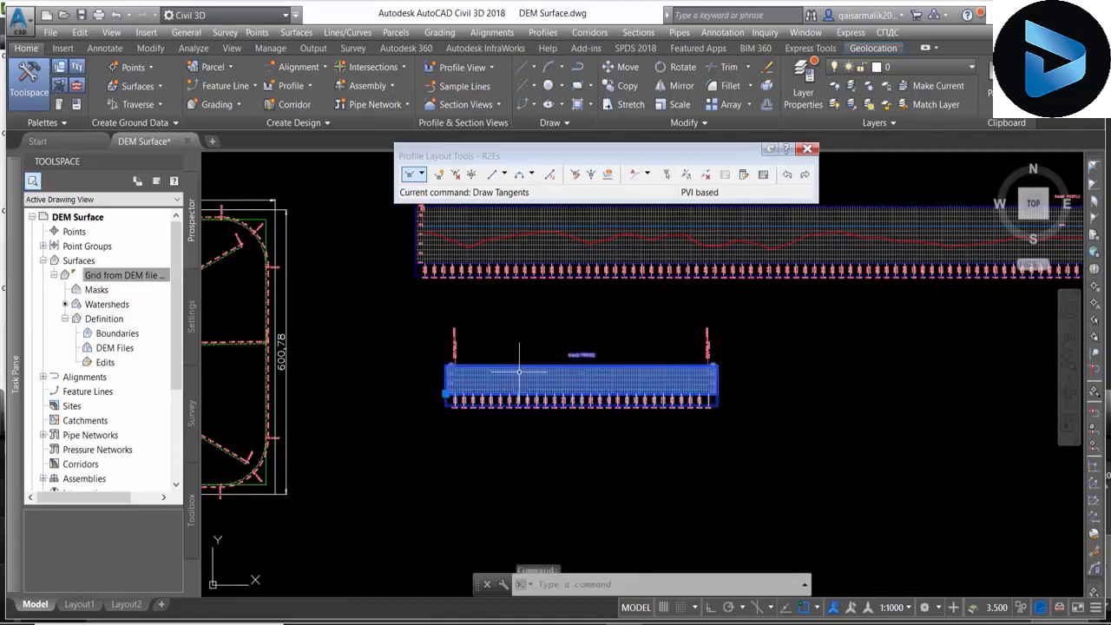
{"action": "left_click", "coordinate": [416, 104]}
- Set R2Es as the second profile in the Road2 Profile Data band, then apply and close
{"action": "left_click", "coordinate": [494, 166]}
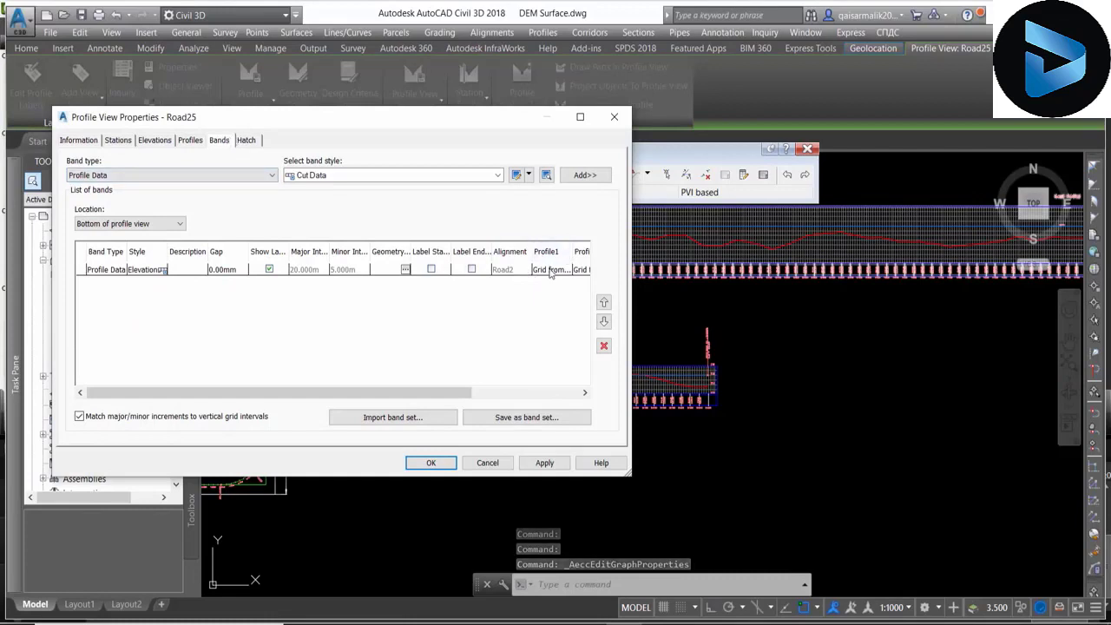
{"action": "left_click", "coordinate": [549, 270]}
{"action": "left_click_drag", "start_coordinate": [408, 392], "coordinate": [512, 392]}
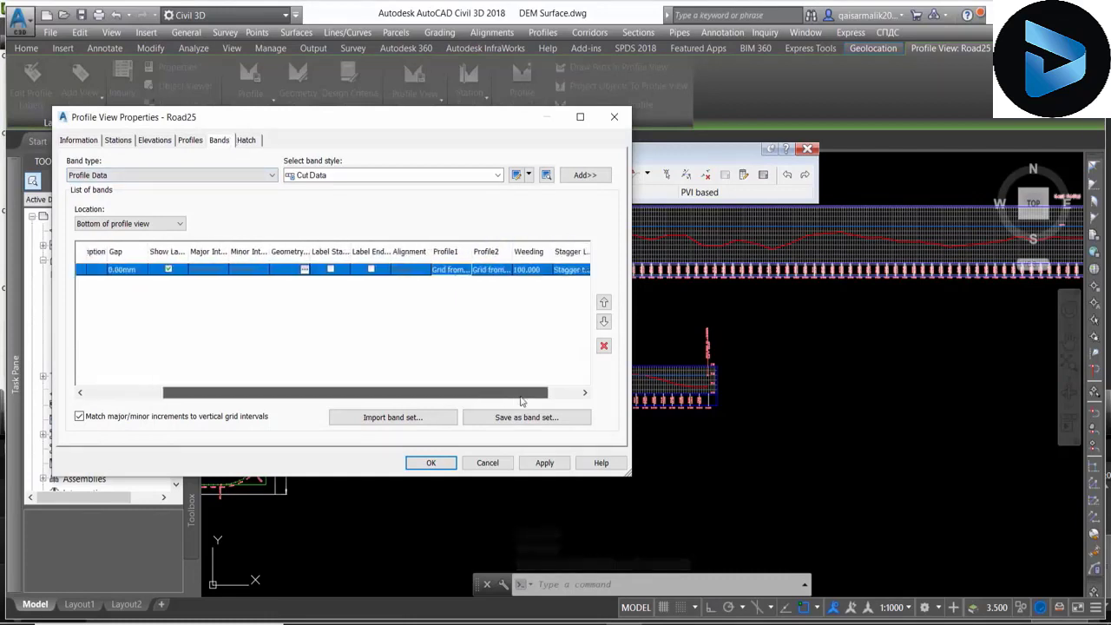
{"action": "left_click", "coordinate": [452, 272]}
{"action": "left_click", "coordinate": [415, 296]}
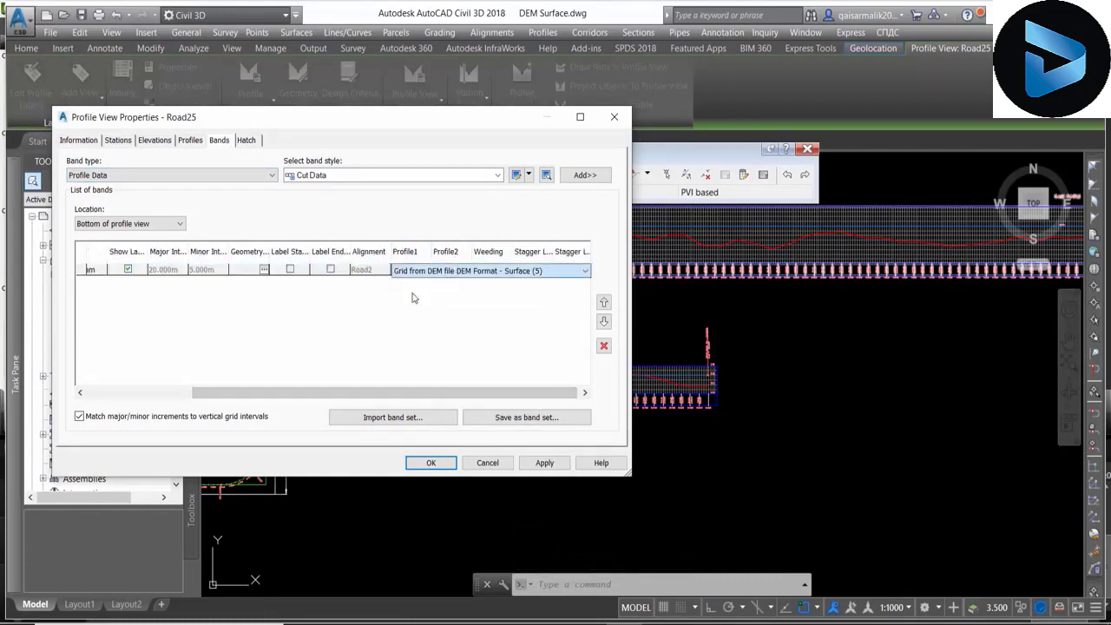
{"action": "left_click", "coordinate": [544, 462]}
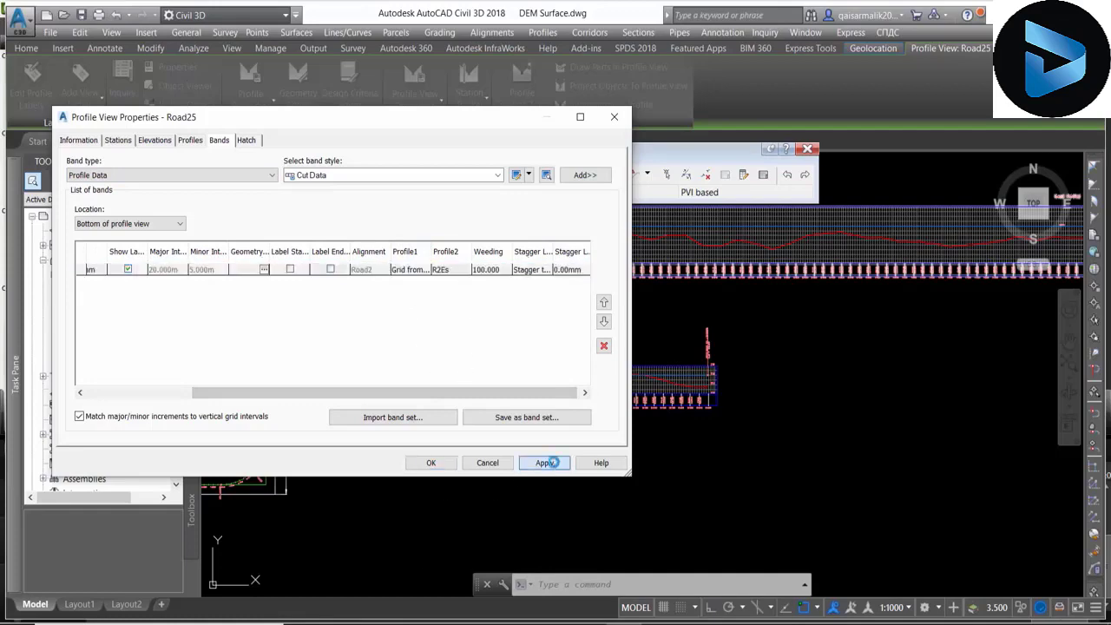
{"action": "left_click", "coordinate": [430, 463]}
- Zoom around the Road2 profile view to review the finished R2Es tangent
{"action": "scroll", "coordinate": [657, 271], "scroll_direction": "up", "scroll_amount": 5}
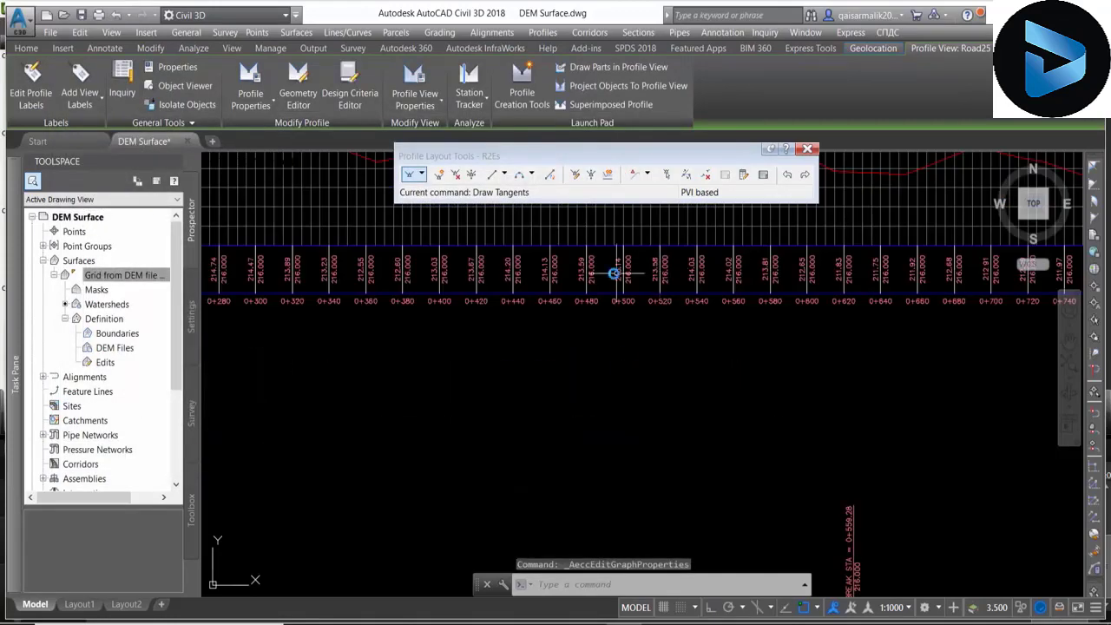
{"action": "scroll", "coordinate": [608, 321], "scroll_direction": "up", "scroll_amount": 3}
{"action": "scroll", "coordinate": [698, 312], "scroll_direction": "down", "scroll_amount": 6}
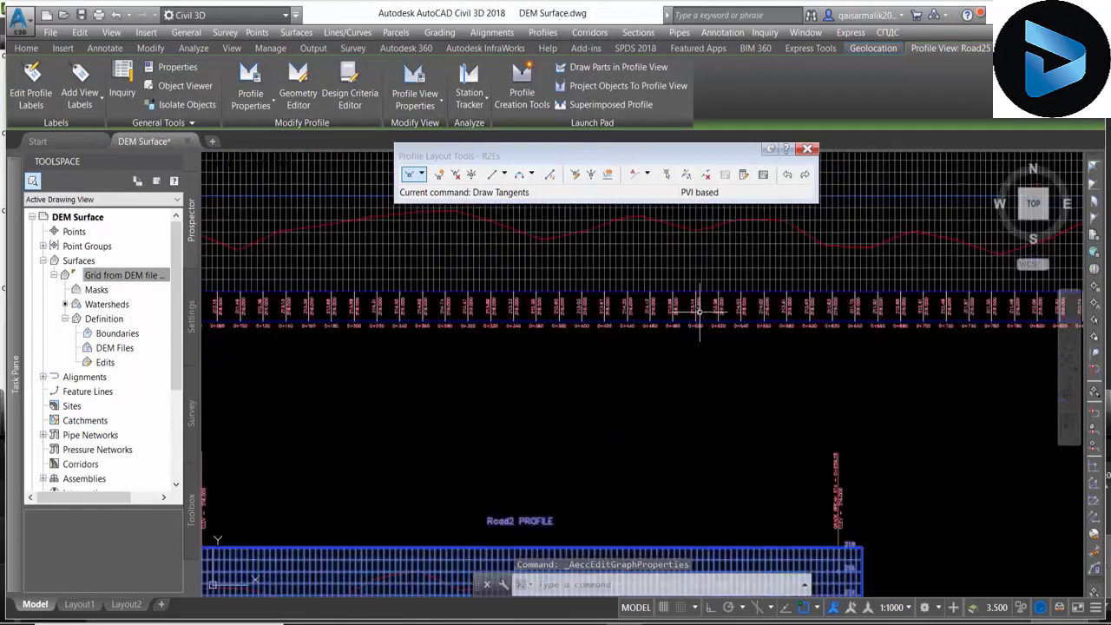
{"action": "scroll", "coordinate": [615, 408], "scroll_direction": "down", "scroll_amount": 2}
{"action": "scroll", "coordinate": [607, 416], "scroll_direction": "up", "scroll_amount": 2}
{"action": "scroll", "coordinate": [571, 449], "scroll_direction": "up", "scroll_amount": 4}
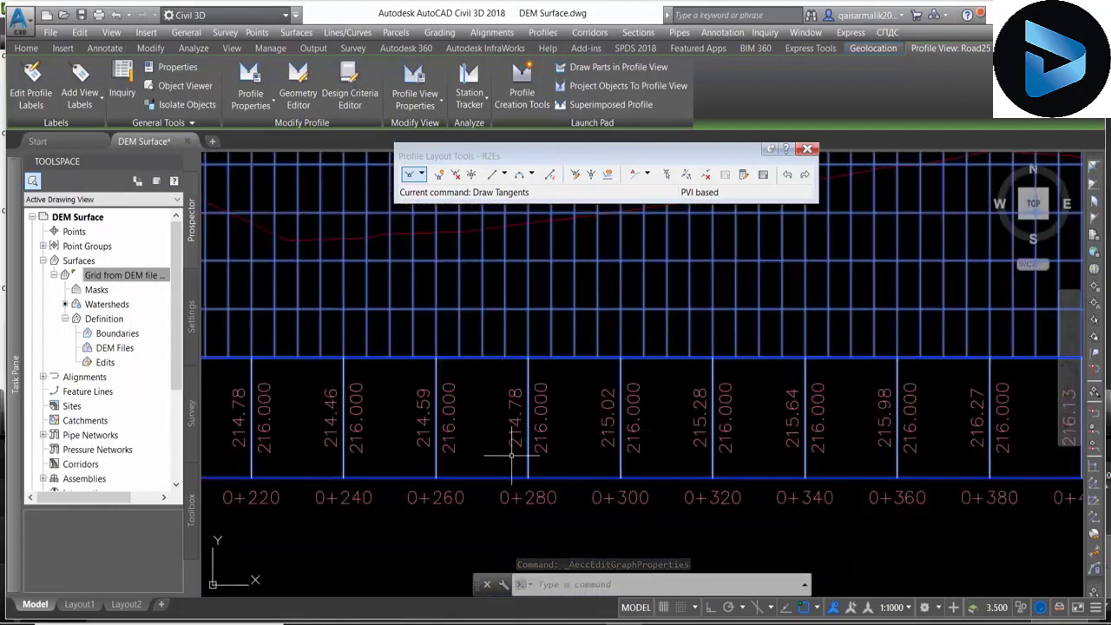
{"action": "scroll", "coordinate": [555, 423], "scroll_direction": "down", "scroll_amount": 5}
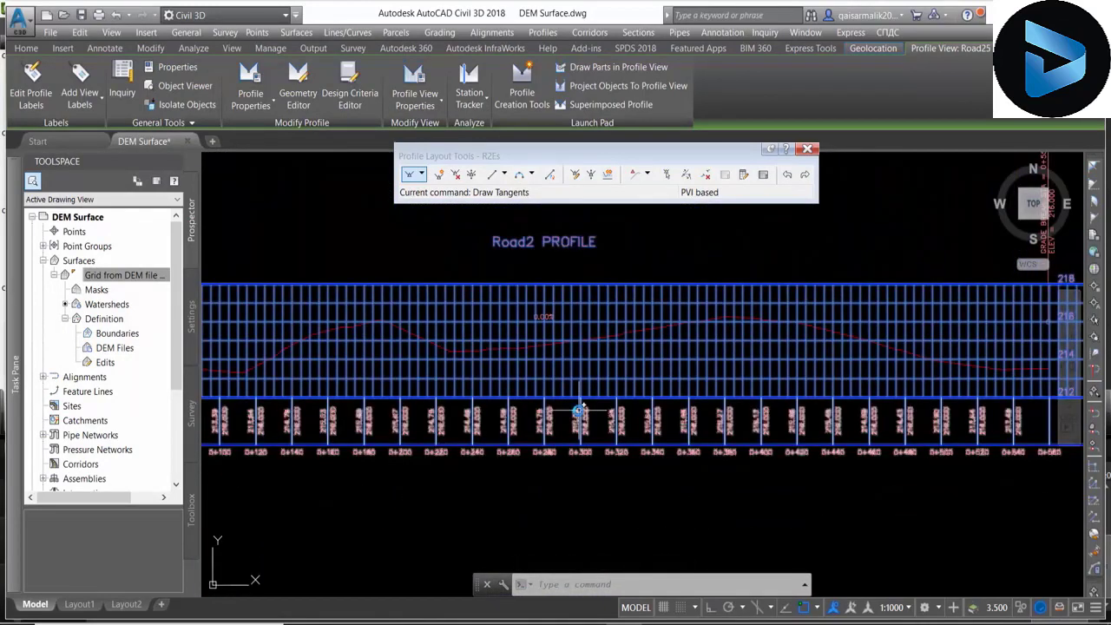
{"action": "scroll", "coordinate": [577, 408], "scroll_direction": "down", "scroll_amount": 4}
{"action": "scroll", "coordinate": [478, 393], "scroll_direction": "up", "scroll_amount": 1}
{"action": "scroll", "coordinate": [486, 382], "scroll_direction": "up", "scroll_amount": 3}
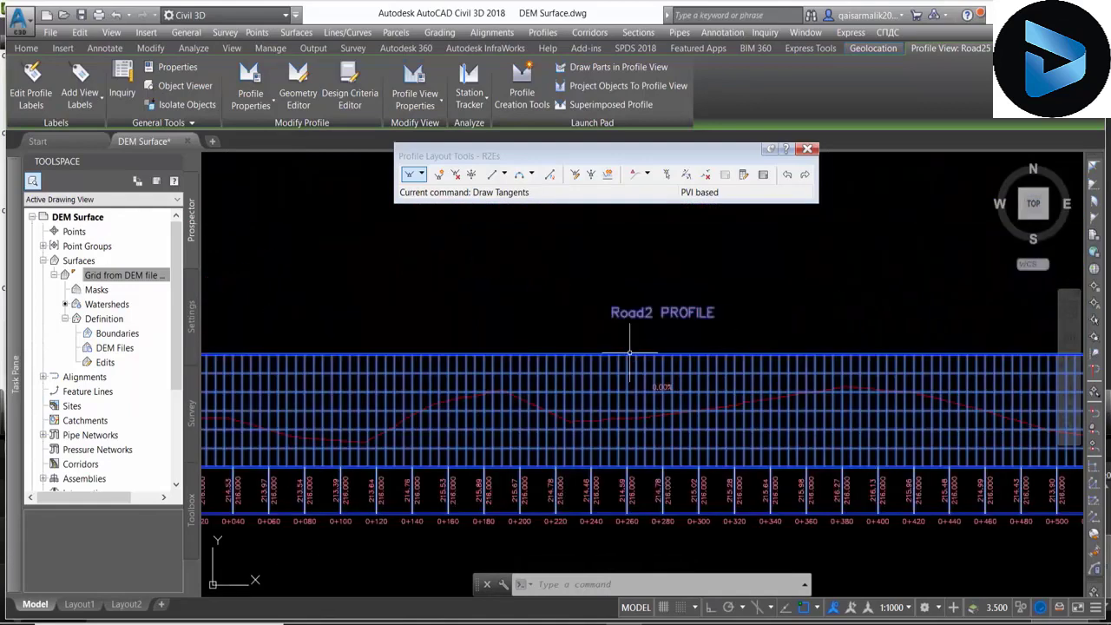
{"action": "scroll", "coordinate": [504, 364], "scroll_direction": "down", "scroll_amount": 5}
{"action": "scroll", "coordinate": [518, 349], "scroll_direction": "down", "scroll_amount": 1}
- End R2Es tangent drawing, close the layout toolbar, and open Create Profile from Surface
{"action": "key", "text": "Escape"}
{"action": "scroll", "coordinate": [410, 257], "scroll_direction": "up", "scroll_amount": 3}
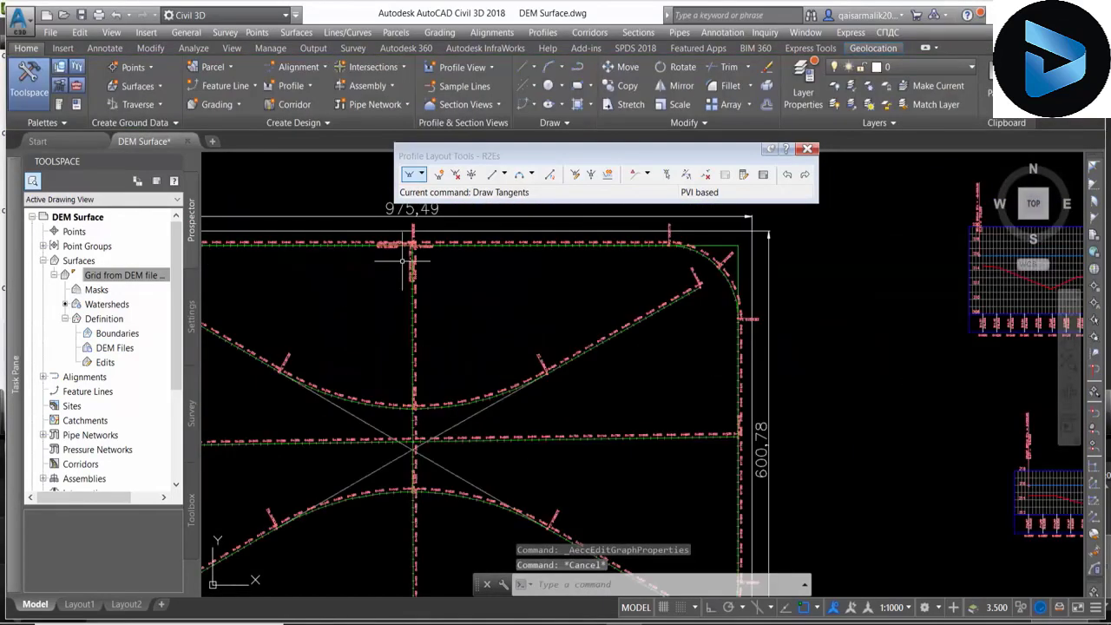
{"action": "scroll", "coordinate": [413, 254], "scroll_direction": "up", "scroll_amount": 2}
{"action": "scroll", "coordinate": [867, 261], "scroll_direction": "down", "scroll_amount": 5}
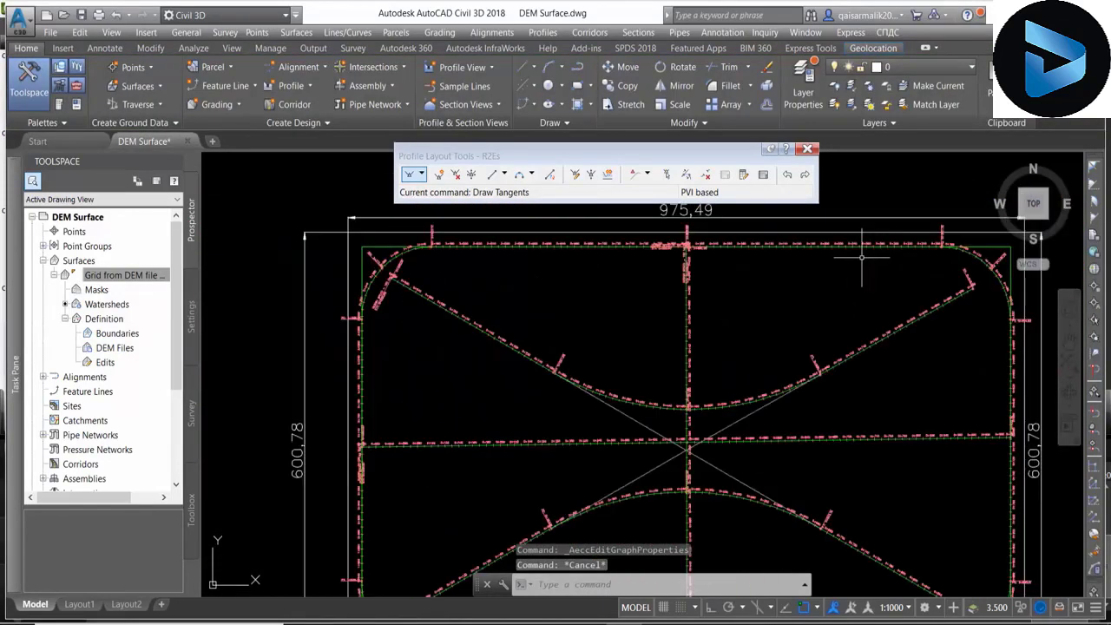
{"action": "scroll", "coordinate": [868, 260], "scroll_direction": "down", "scroll_amount": 1}
{"action": "scroll", "coordinate": [780, 258], "scroll_direction": "up", "scroll_amount": 3}
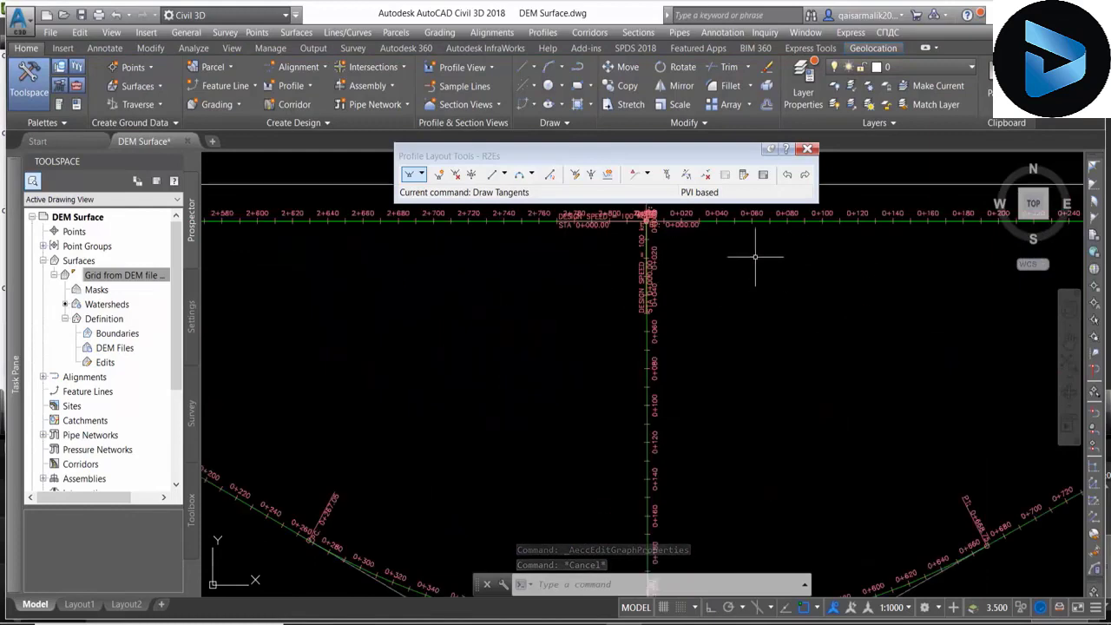
{"action": "scroll", "coordinate": [655, 403], "scroll_direction": "down", "scroll_amount": 5}
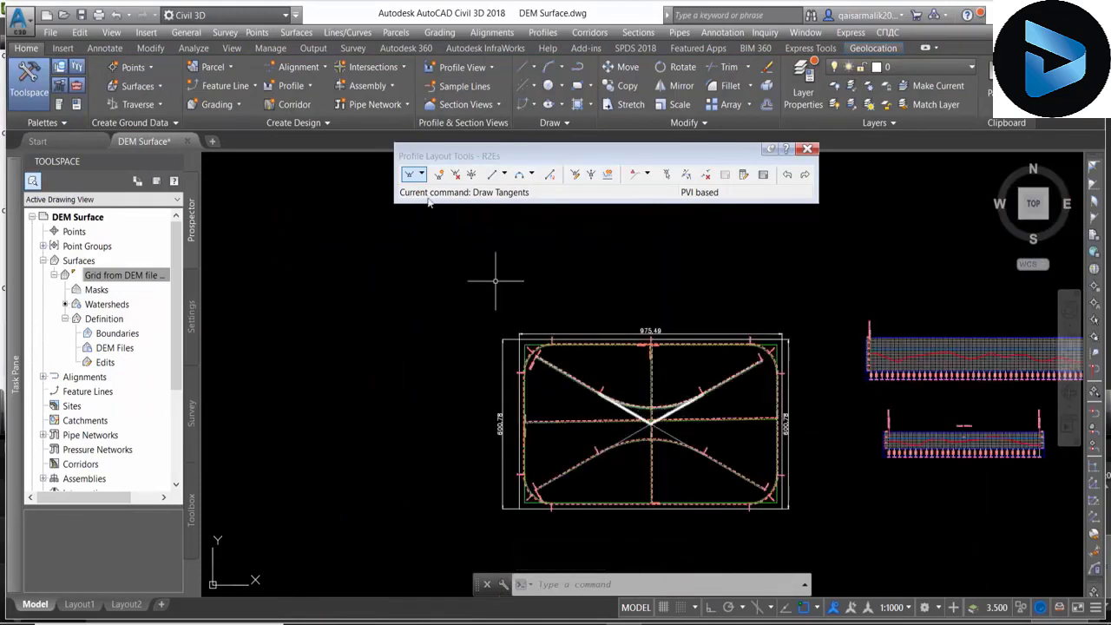
{"action": "left_click", "coordinate": [806, 149]}
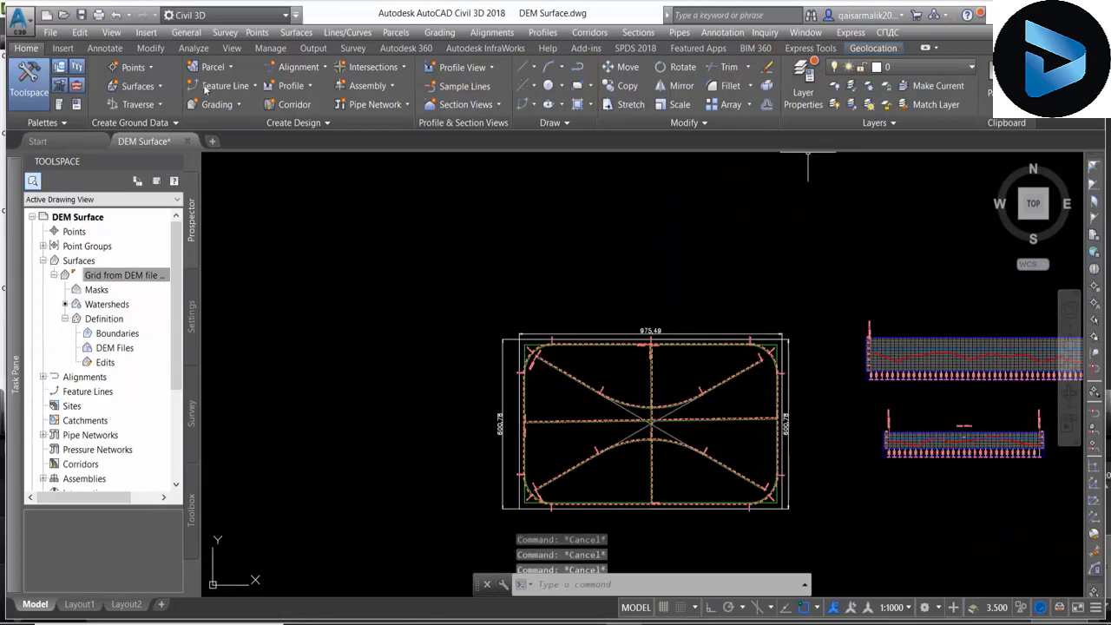
{"action": "left_click", "coordinate": [309, 86]}
{"action": "left_click", "coordinate": [320, 110]}
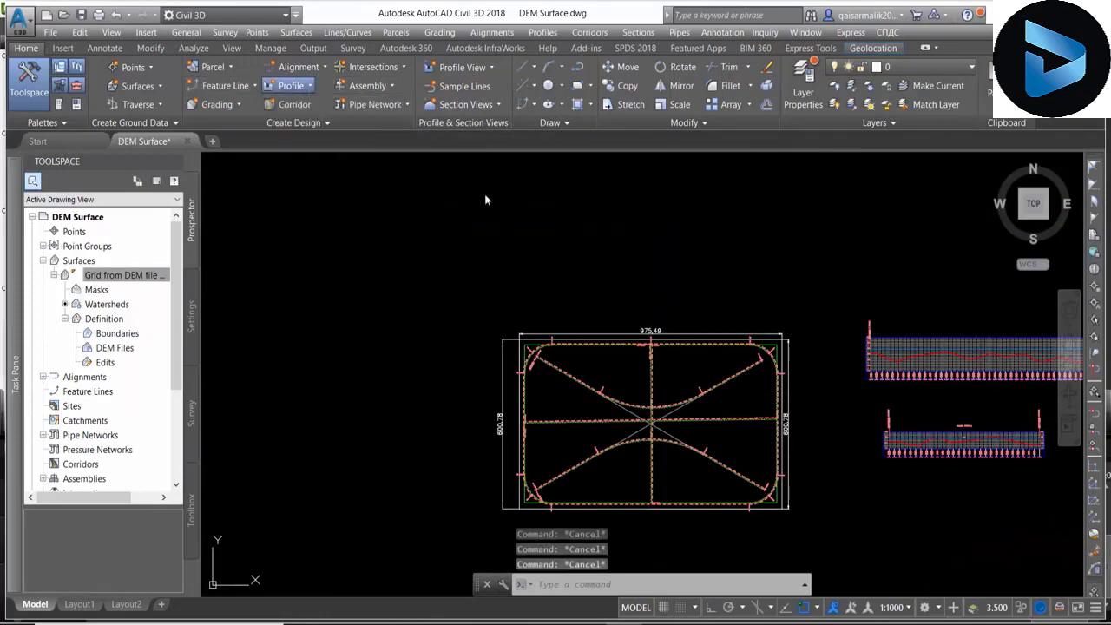
- Add the Road3 DEM surface profile and place a new Road3 profile view in empty space
{"action": "left_click", "coordinate": [605, 204]}
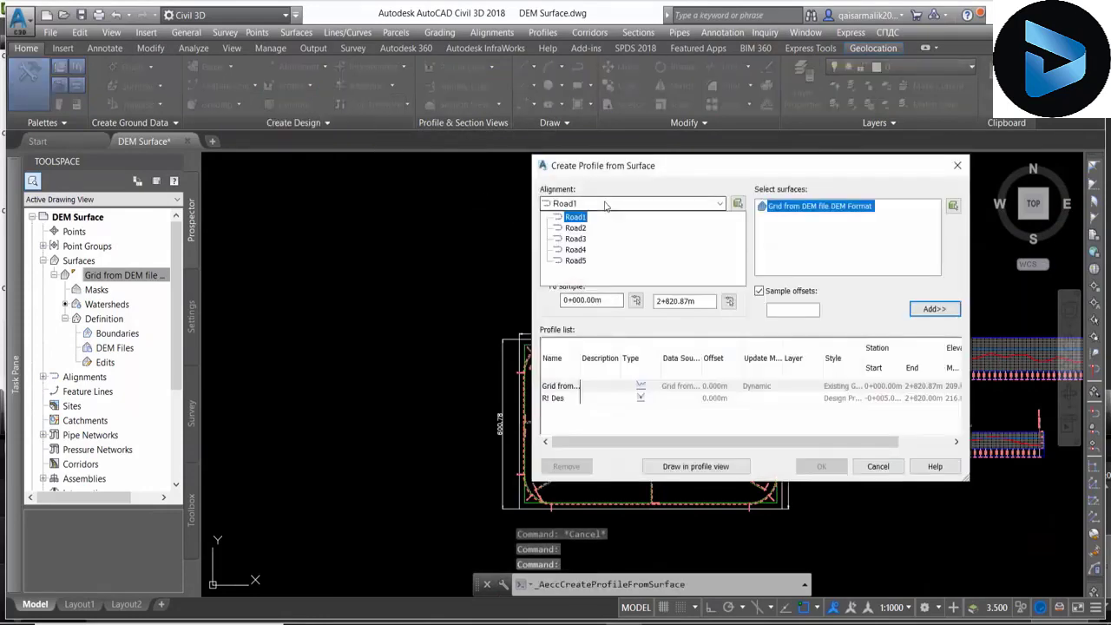
{"action": "left_click", "coordinate": [575, 239]}
{"action": "left_click", "coordinate": [920, 313]}
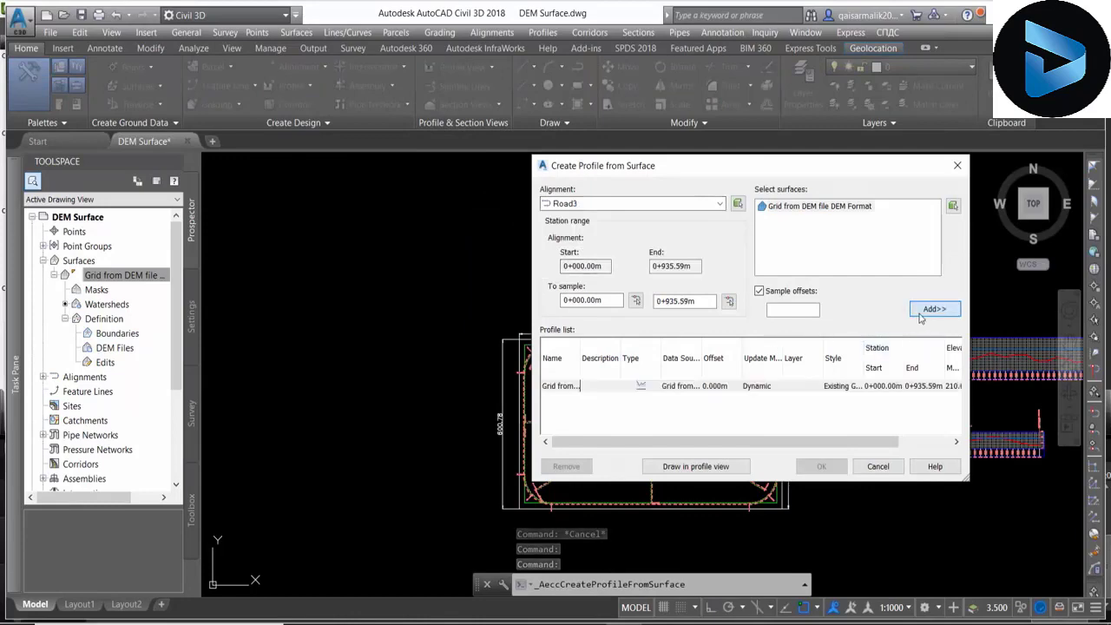
{"action": "left_click", "coordinate": [717, 468]}
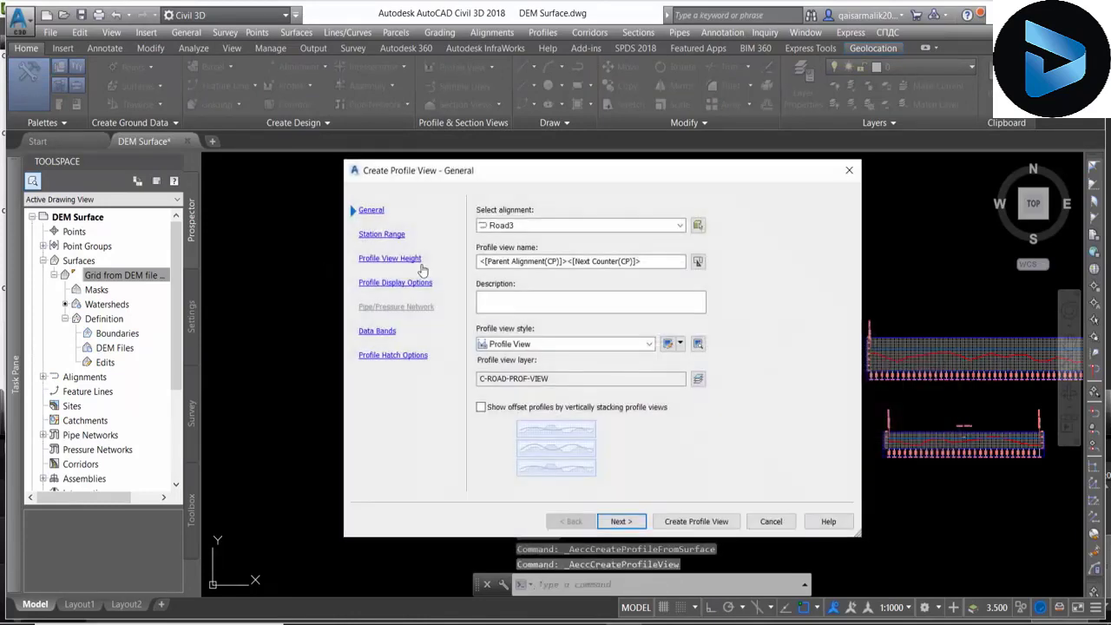
{"action": "left_click", "coordinate": [622, 521]}
{"action": "left_click", "coordinate": [696, 521]}
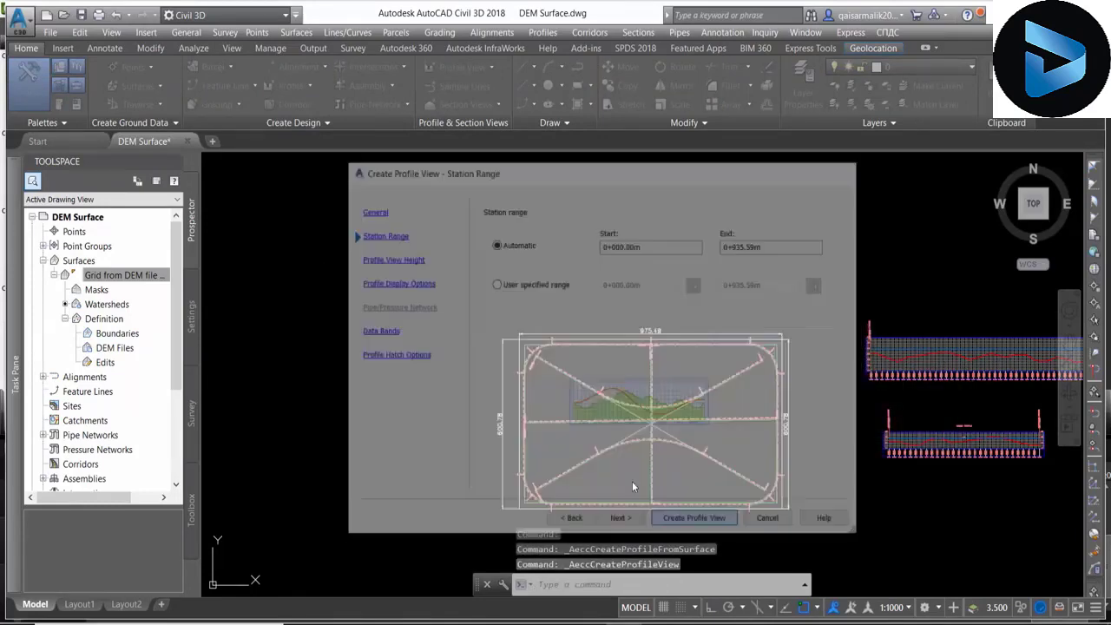
{"action": "middle_click_drag", "start_coordinate": [721, 453], "coordinate": [619, 388]}
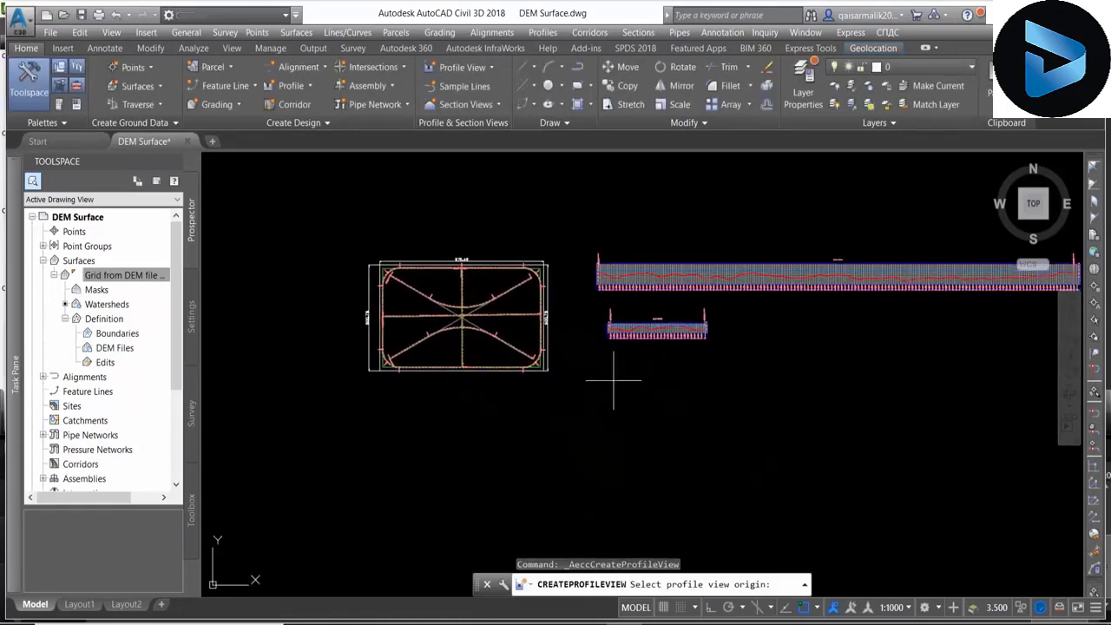
{"action": "left_click", "coordinate": [607, 338]}
- Check the new view among the other profile views, then select the Road3 profile view
{"action": "scroll", "coordinate": [649, 391], "scroll_direction": "up", "scroll_amount": 5}
{"action": "left_click", "coordinate": [649, 381]}
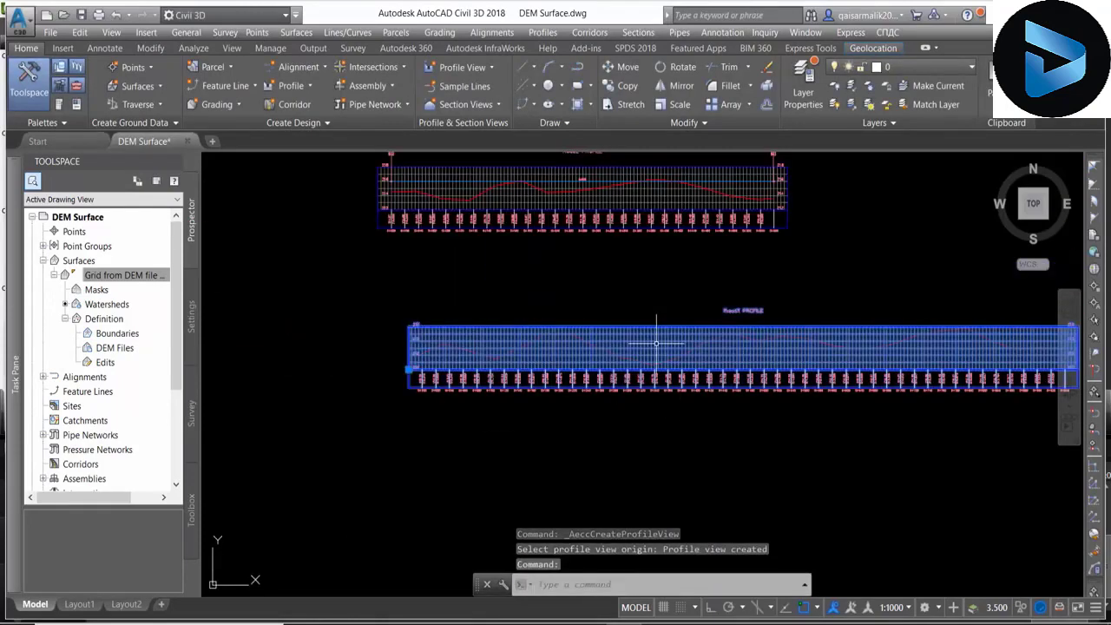
{"action": "scroll", "coordinate": [468, 344], "scroll_direction": "up", "scroll_amount": 5}
{"action": "key", "text": "Escape"}
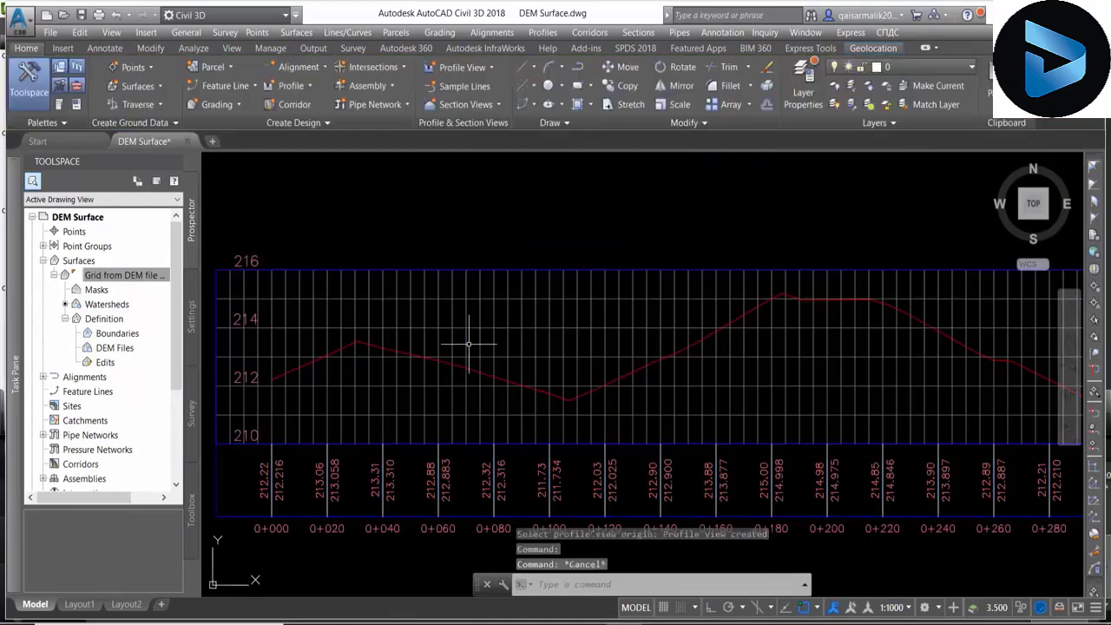
{"action": "scroll", "coordinate": [346, 313], "scroll_direction": "down", "scroll_amount": 3}
{"action": "middle_click_drag", "start_coordinate": [322, 293], "coordinate": [322, 179]}
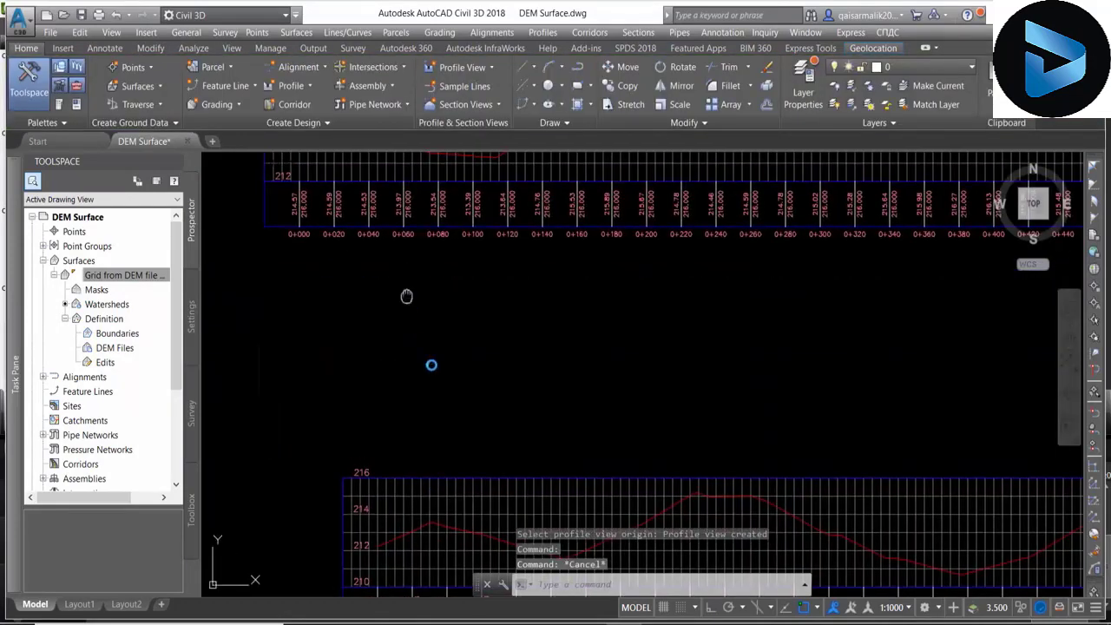
{"action": "scroll", "coordinate": [351, 246], "scroll_direction": "up", "scroll_amount": 2}
{"action": "scroll", "coordinate": [351, 246], "scroll_direction": "up", "scroll_amount": 2}
{"action": "scroll", "coordinate": [437, 281], "scroll_direction": "down", "scroll_amount": 3}
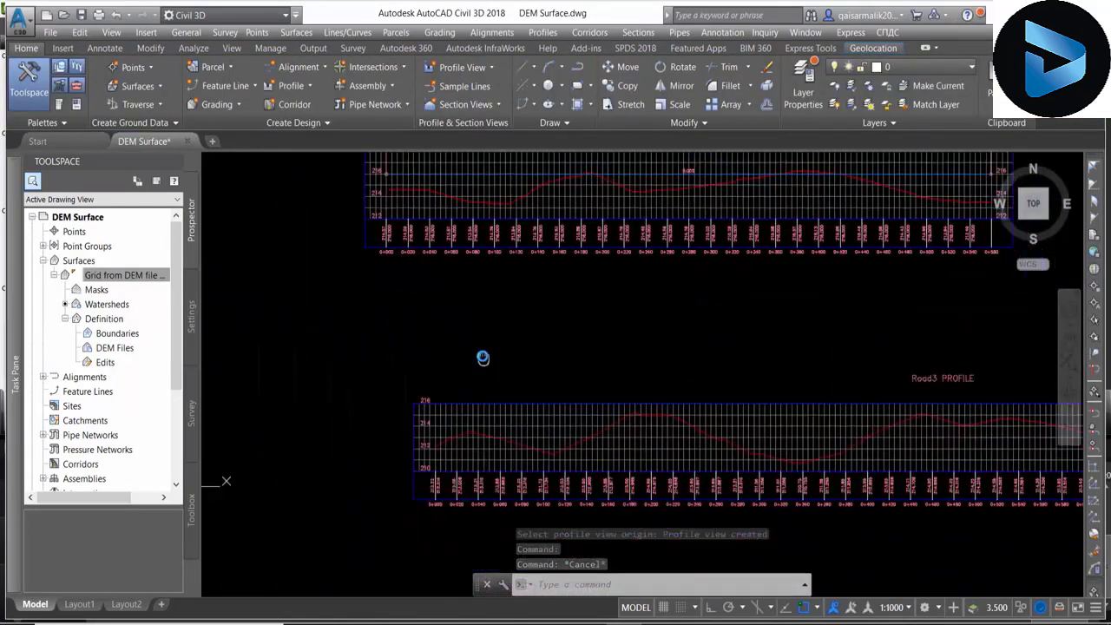
{"action": "scroll", "coordinate": [483, 354], "scroll_direction": "up", "scroll_amount": 3}
{"action": "scroll", "coordinate": [453, 440], "scroll_direction": "down", "scroll_amount": 2}
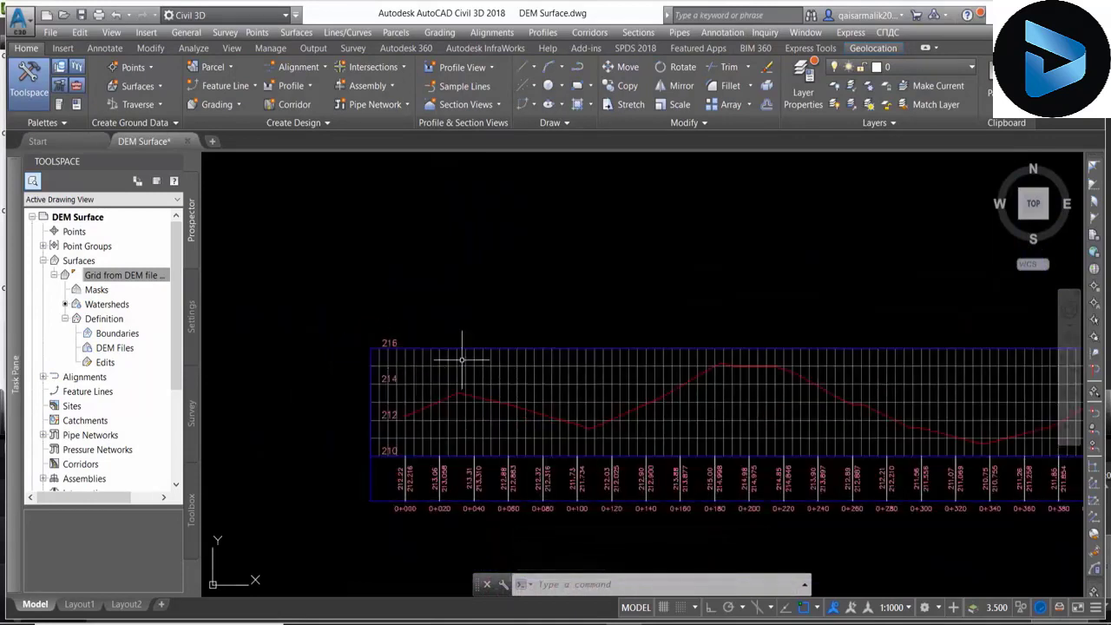
{"action": "middle_click_drag", "start_coordinate": [453, 360], "coordinate": [471, 303]}
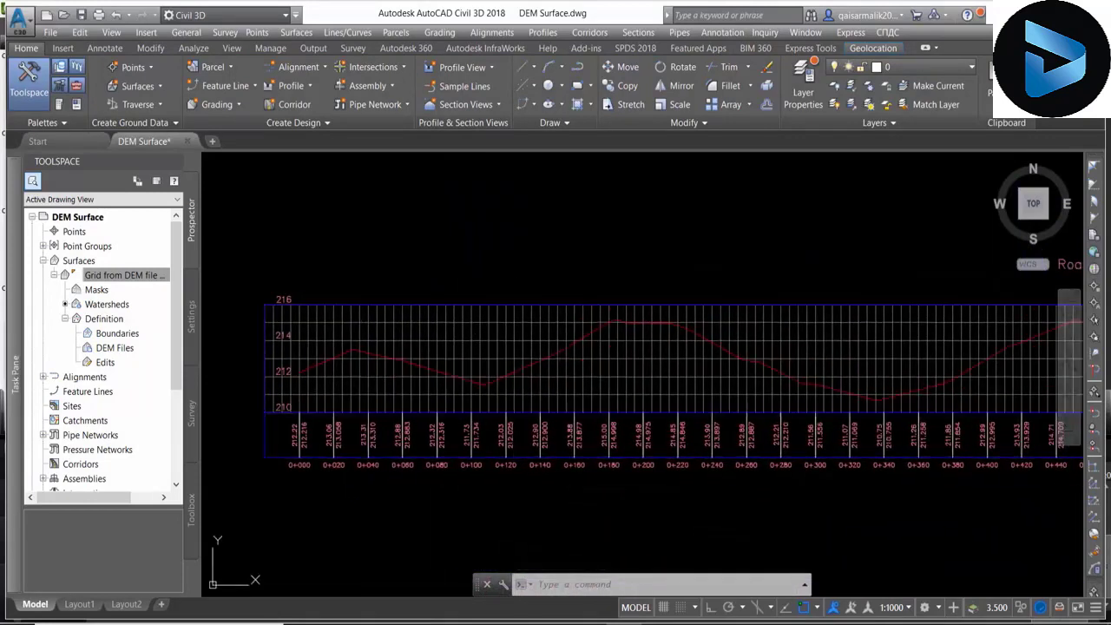
{"action": "left_click", "coordinate": [471, 321]}
- Give the Road3 profile view a user-specified elevation range of 210 to 220
{"action": "left_click", "coordinate": [435, 103]}
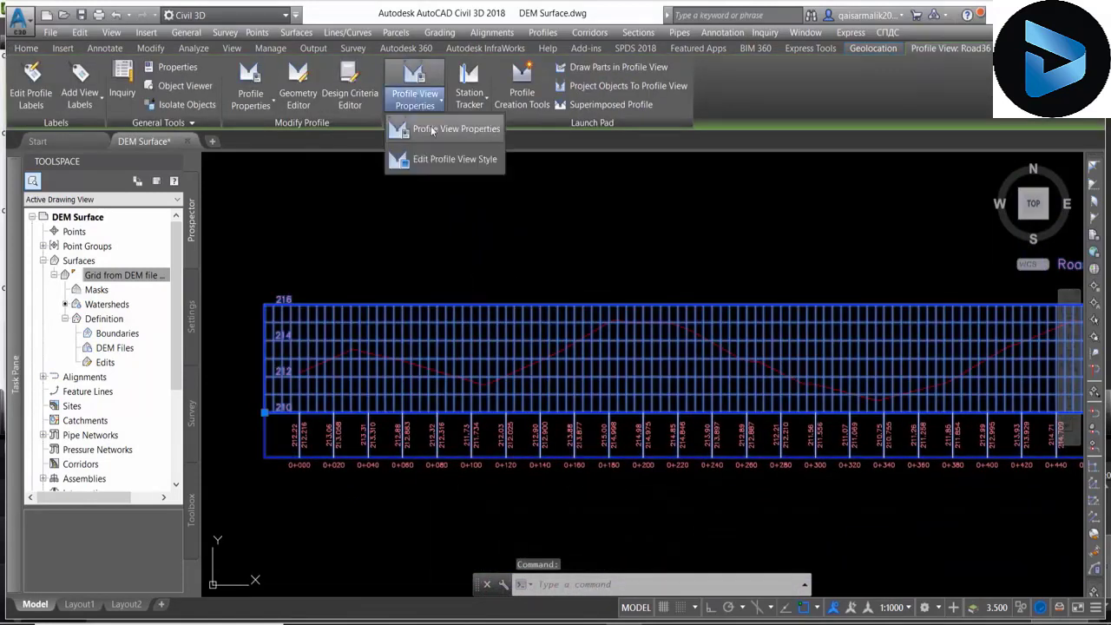
{"action": "left_click", "coordinate": [416, 134]}
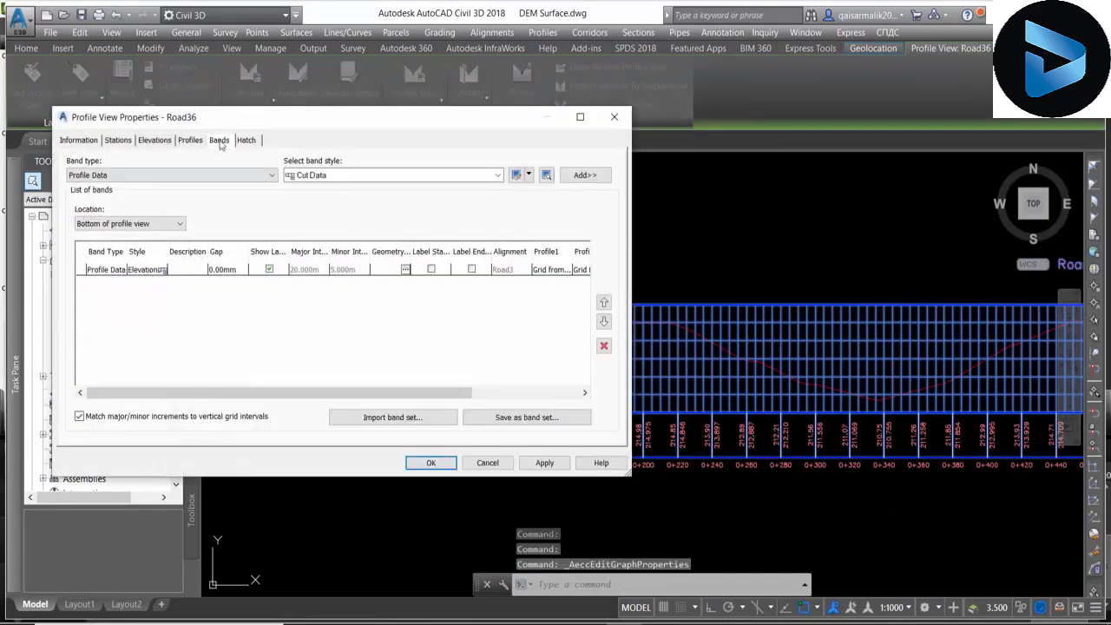
{"action": "left_click", "coordinate": [192, 142]}
{"action": "left_click", "coordinate": [156, 141]}
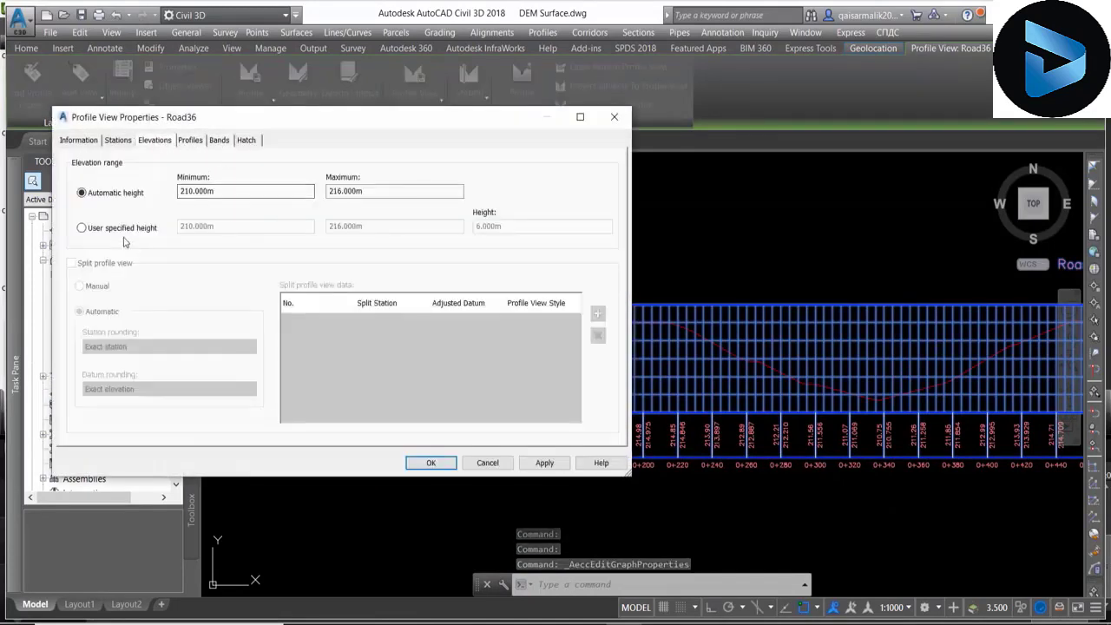
{"action": "left_click", "coordinate": [83, 227]}
{"action": "left_click_drag", "start_coordinate": [365, 226], "coordinate": [317, 213]}
{"action": "type", "text": "220"}
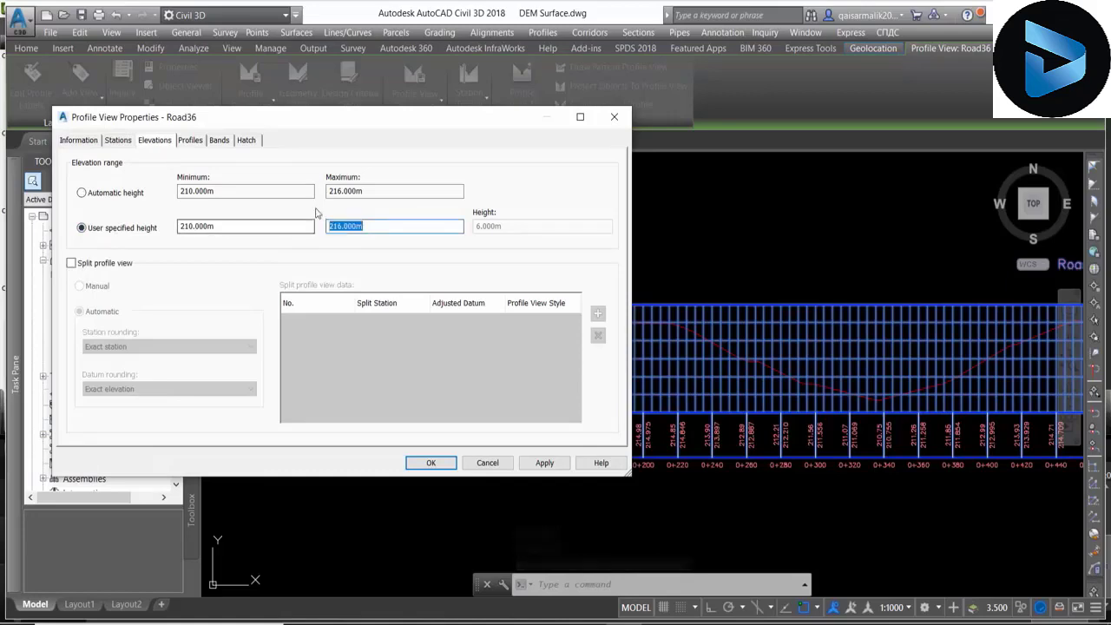
{"action": "left_click", "coordinate": [533, 467]}
{"action": "left_click", "coordinate": [430, 462]}
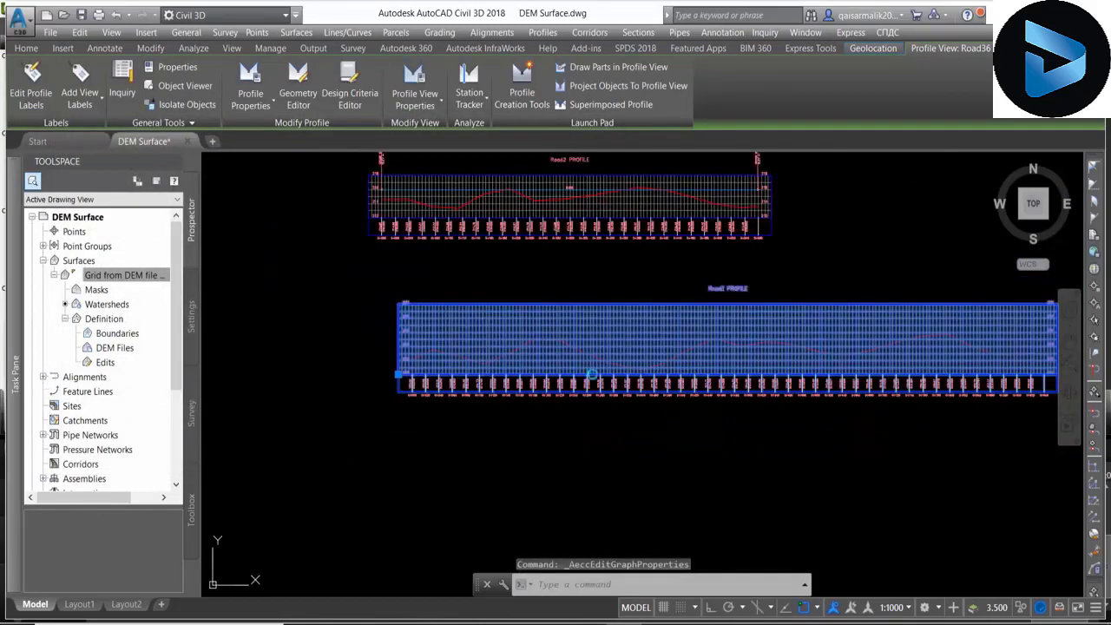
{"action": "key", "text": "Escape"}
{"action": "scroll", "coordinate": [654, 339], "scroll_direction": "up", "scroll_amount": 3}
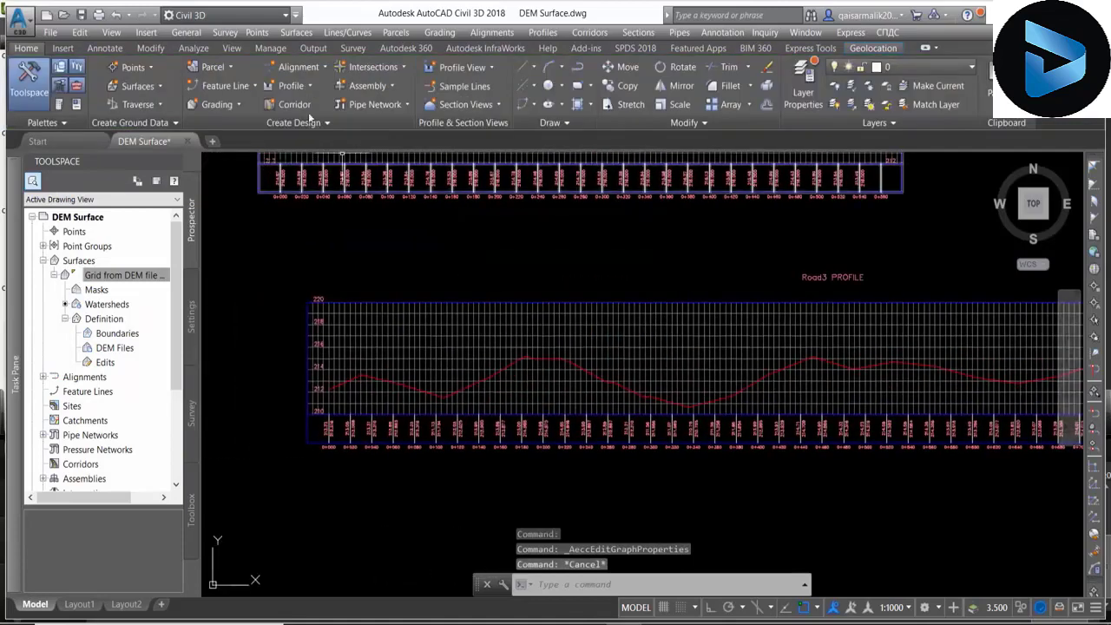
- Create a new Road3 design profile named R3 DEs in the Road3 profile view
{"action": "left_click", "coordinate": [306, 89]}
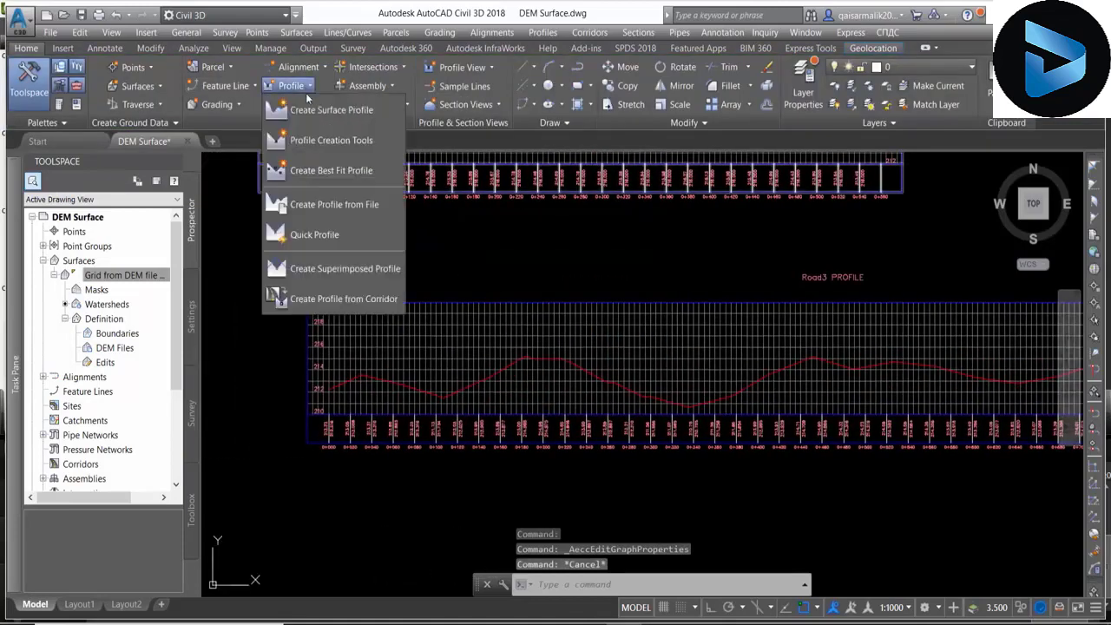
{"action": "left_click", "coordinate": [330, 142]}
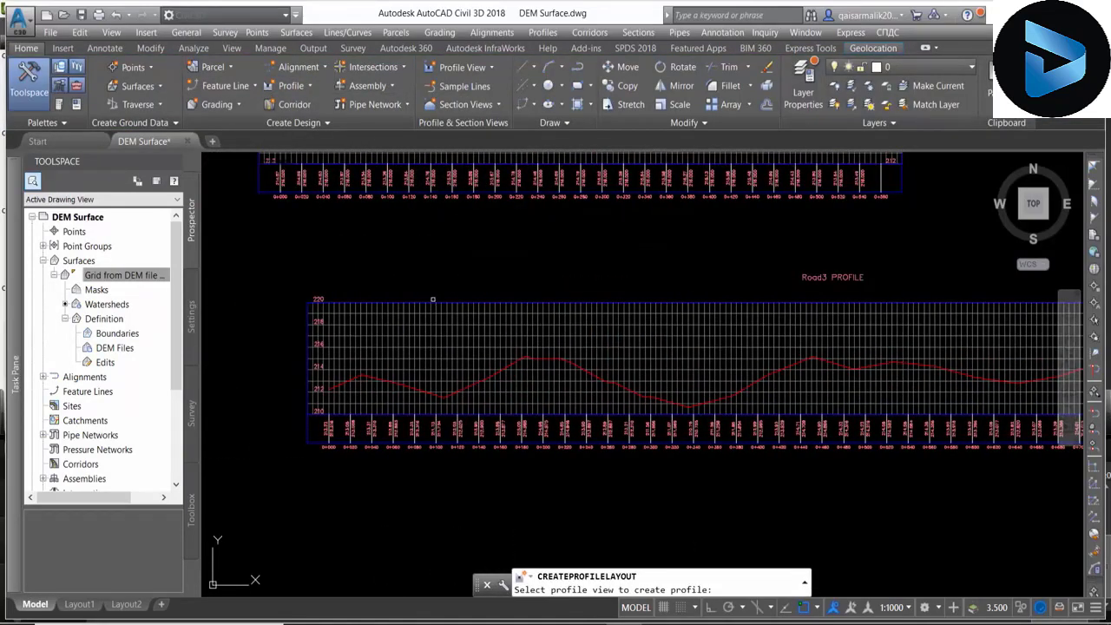
{"action": "left_click", "coordinate": [432, 300]}
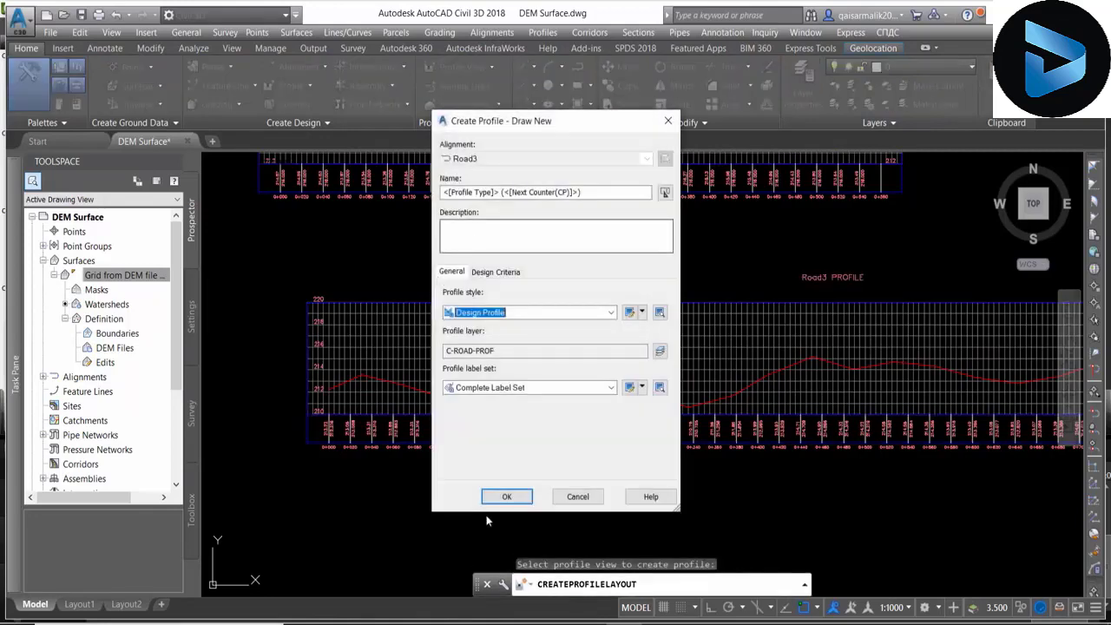
{"action": "left_click", "coordinate": [548, 193]}
{"action": "type", "text": "R3 DEs"}
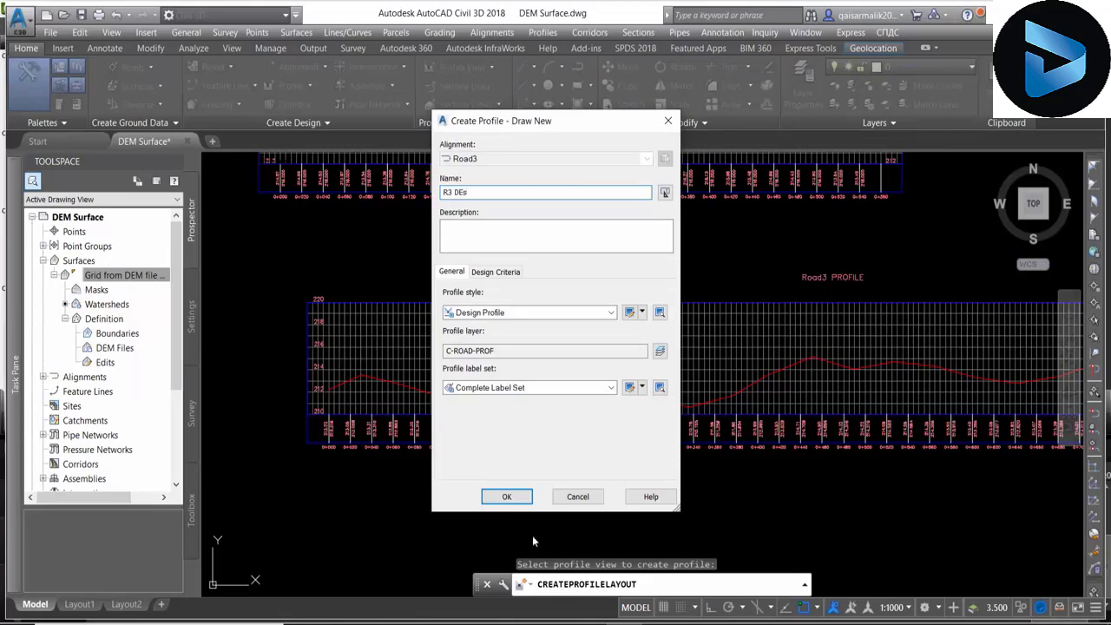
{"action": "left_click", "coordinate": [515, 504]}
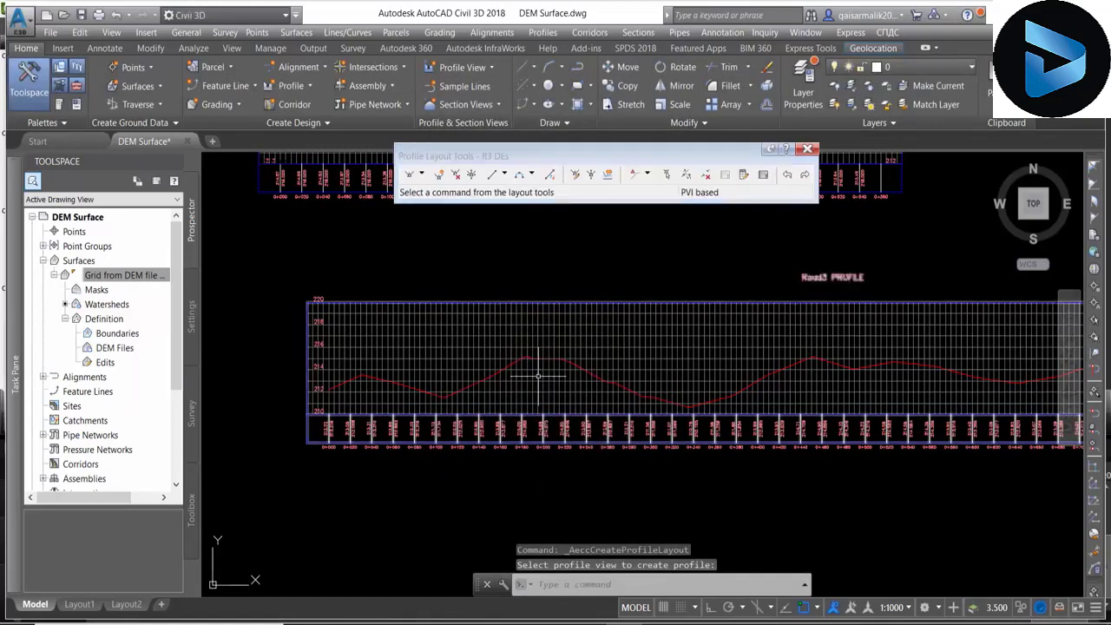
- Switch the R3 DEs layout tool to Draw Tangents With Curves
{"action": "scroll", "coordinate": [538, 375], "scroll_direction": "up", "scroll_amount": 2}
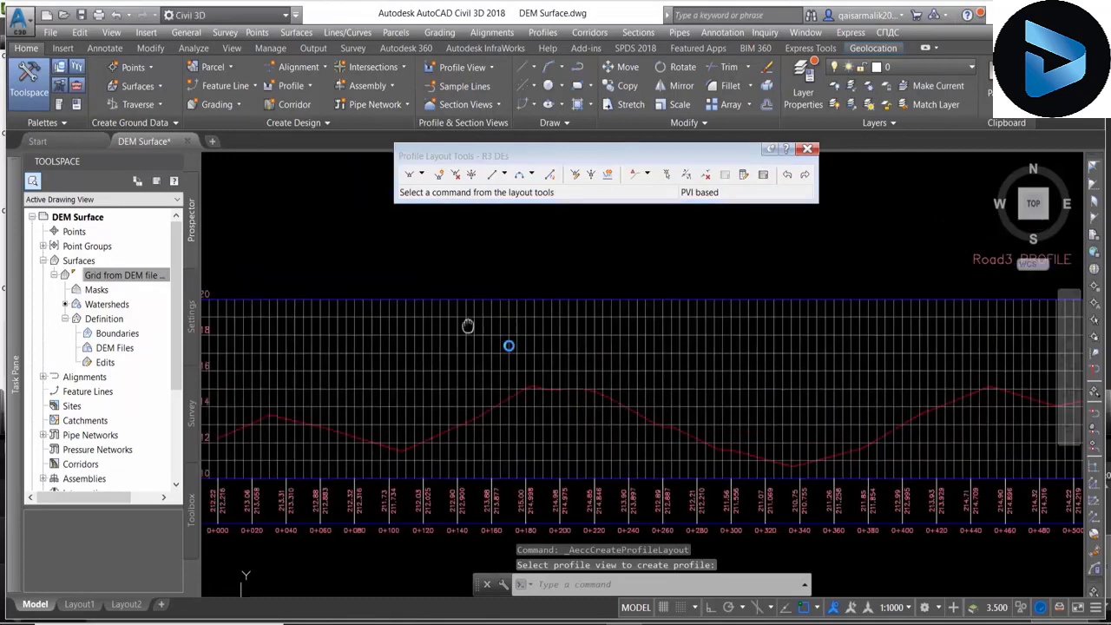
{"action": "scroll", "coordinate": [510, 345], "scroll_direction": "down", "scroll_amount": 2}
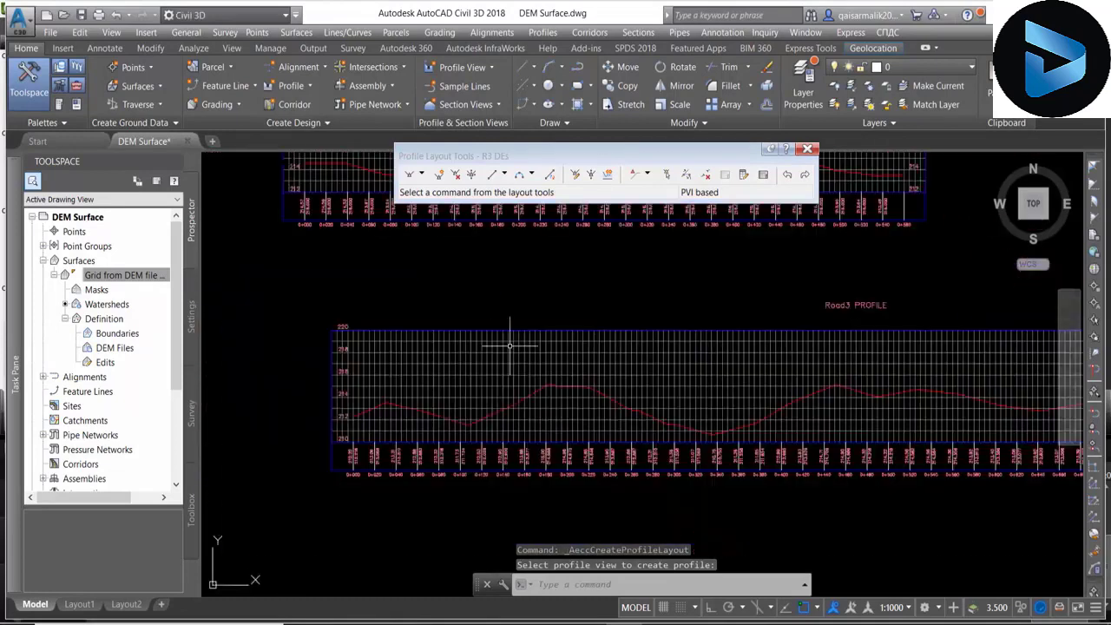
{"action": "left_click", "coordinate": [422, 175]}
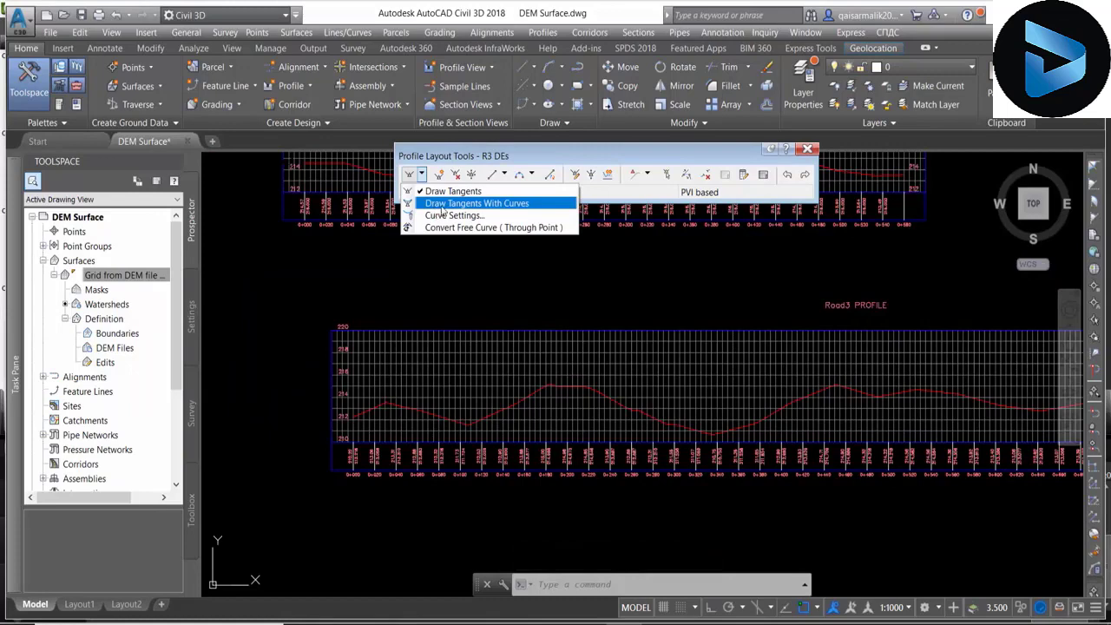
{"action": "left_click", "coordinate": [442, 204]}
{"action": "scroll", "coordinate": [360, 373], "scroll_direction": "up", "scroll_amount": 3}
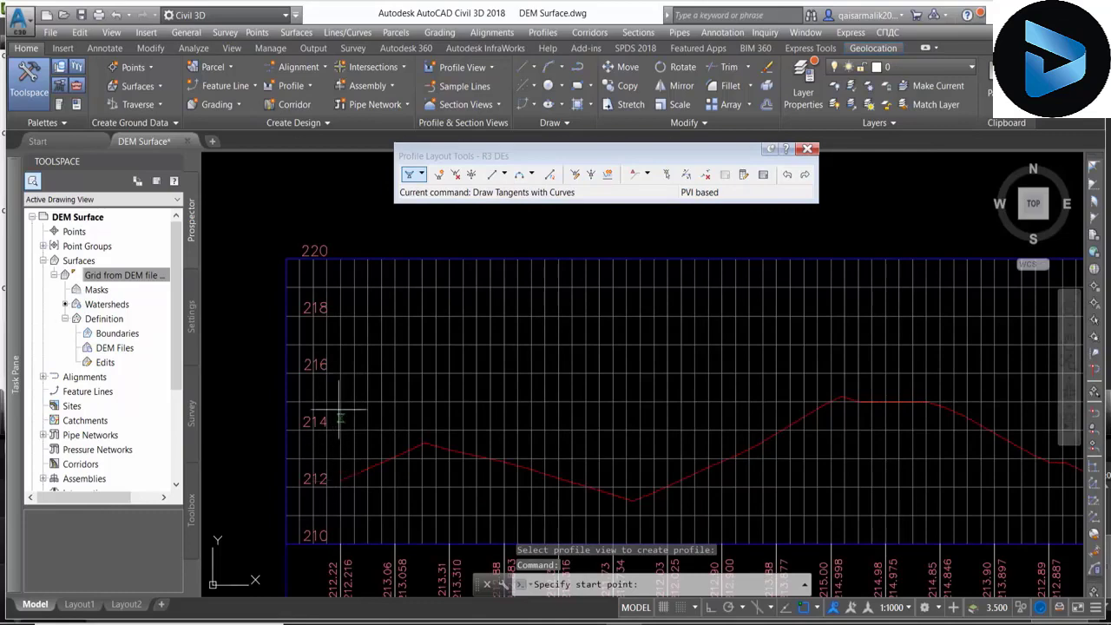
- Draw R3 DEs tangents through a crest PVI at 0+455.00, elevation 217.52, with a 150 m curve
{"action": "left_click", "coordinate": [340, 373]}
{"action": "scroll", "coordinate": [863, 347], "scroll_direction": "down", "scroll_amount": 5}
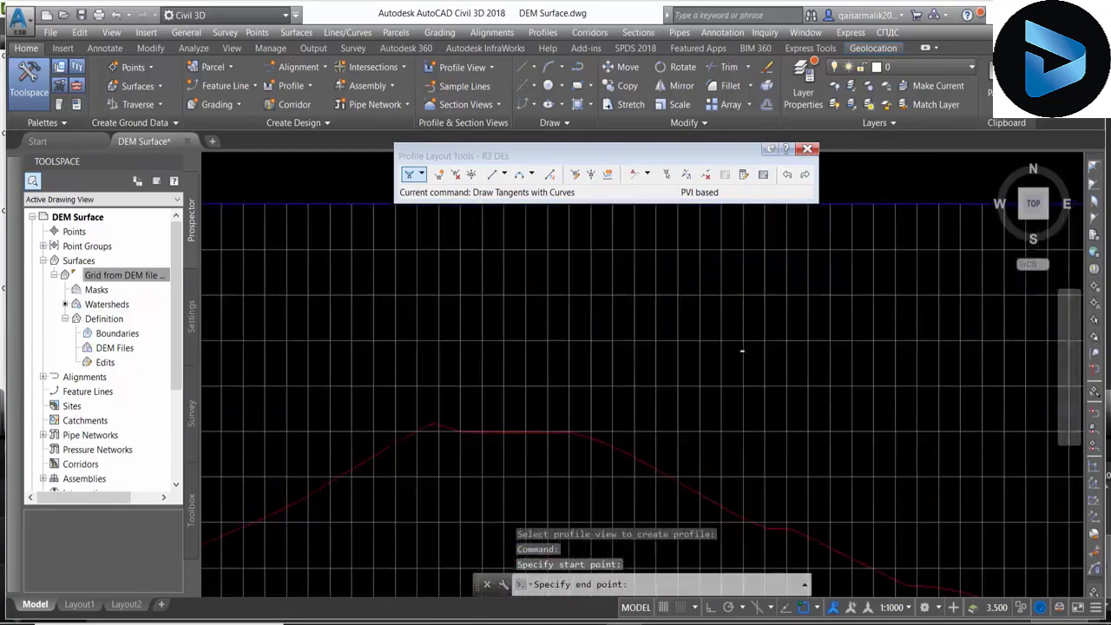
{"action": "scroll", "coordinate": [706, 336], "scroll_direction": "up", "scroll_amount": 2}
{"action": "scroll", "coordinate": [683, 337], "scroll_direction": "up", "scroll_amount": 1}
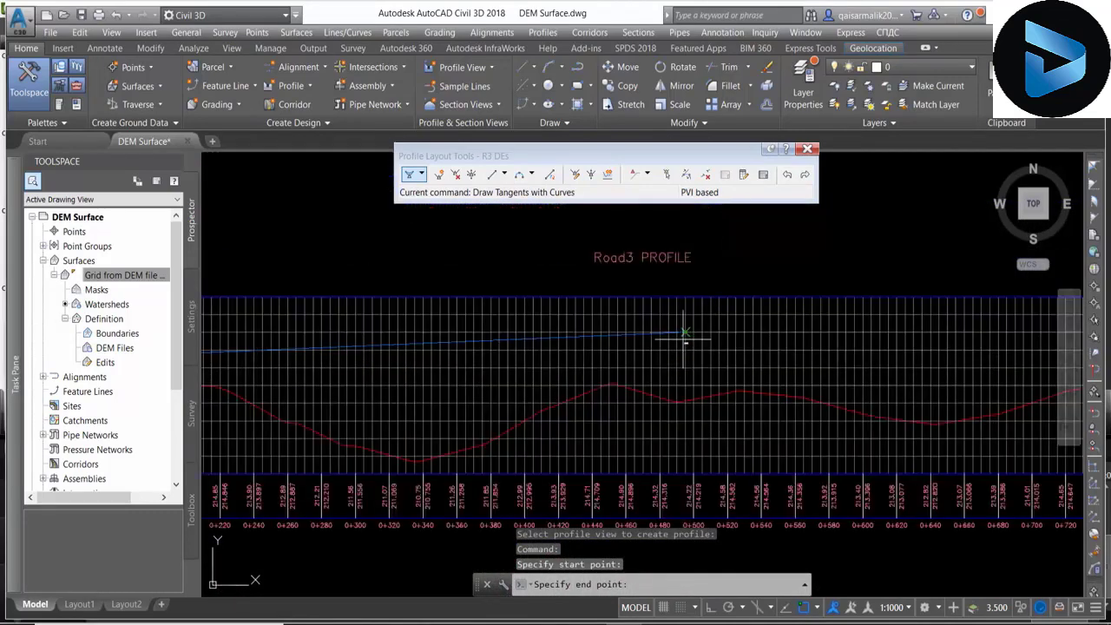
{"action": "scroll", "coordinate": [957, 367], "scroll_direction": "up", "scroll_amount": 2}
{"action": "scroll", "coordinate": [957, 367], "scroll_direction": "up", "scroll_amount": 2}
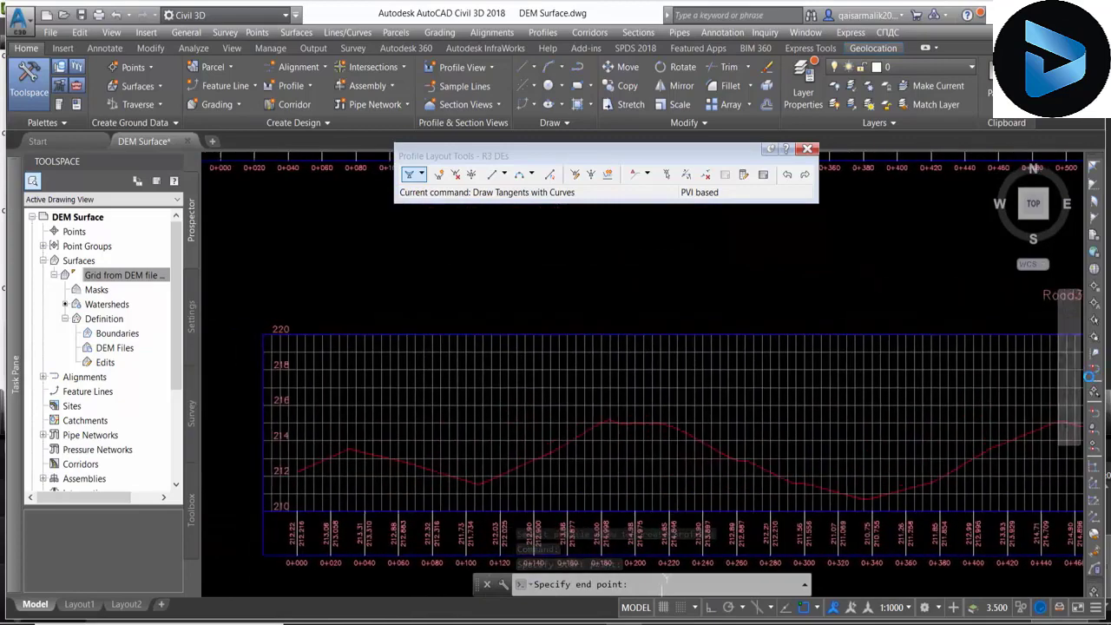
{"action": "scroll", "coordinate": [833, 371], "scroll_direction": "up", "scroll_amount": 1}
{"action": "scroll", "coordinate": [826, 377], "scroll_direction": "down", "scroll_amount": 1}
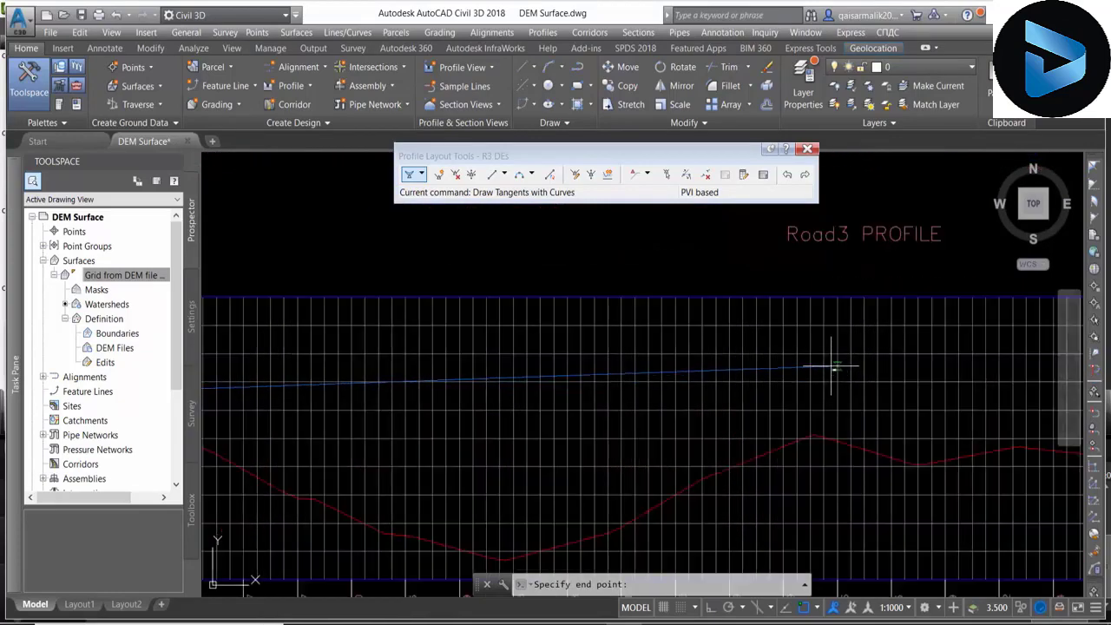
{"action": "left_click", "coordinate": [768, 376]}
{"action": "scroll", "coordinate": [830, 380], "scroll_direction": "down", "scroll_amount": 2}
{"action": "middle_click_drag", "start_coordinate": [854, 379], "coordinate": [607, 379]}
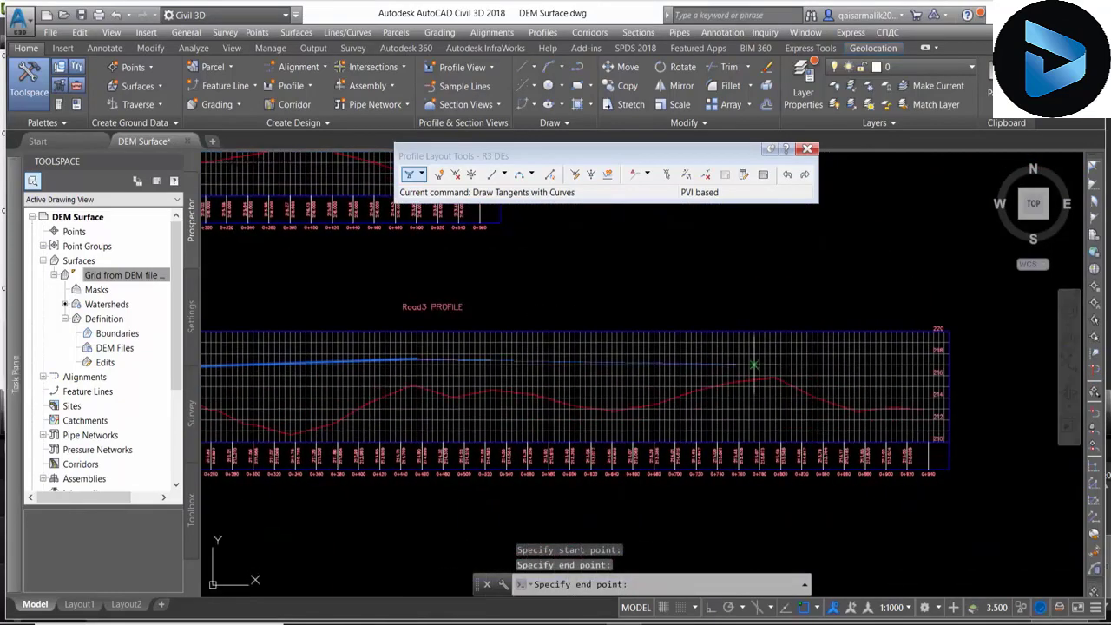
{"action": "scroll", "coordinate": [917, 373], "scroll_direction": "up", "scroll_amount": 4}
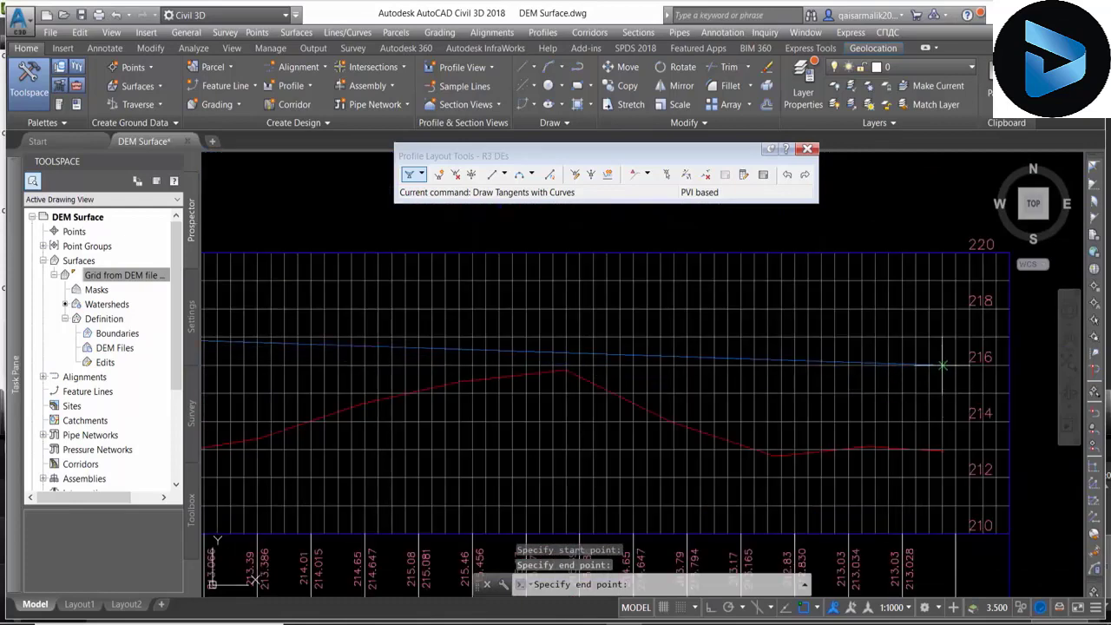
{"action": "scroll", "coordinate": [950, 364], "scroll_direction": "up", "scroll_amount": 2}
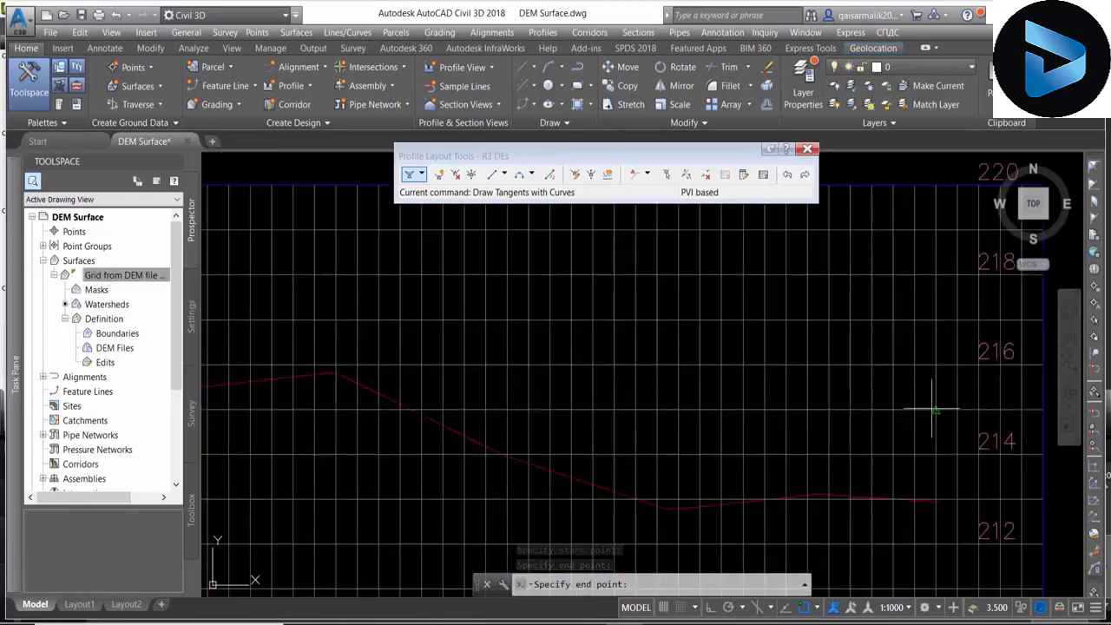
{"action": "left_click", "coordinate": [941, 364]}
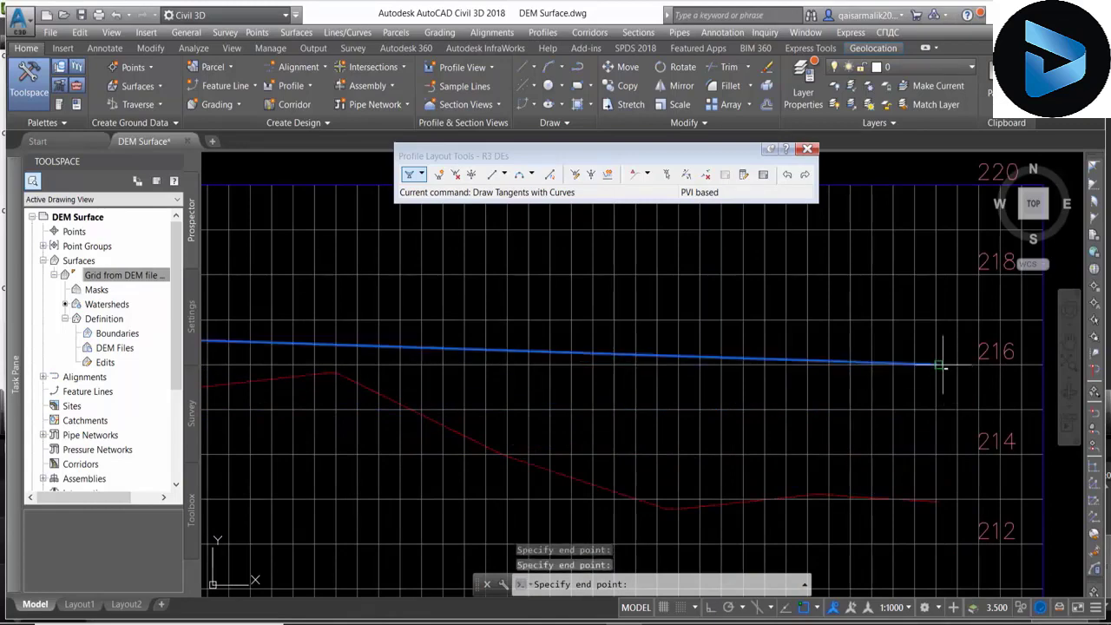
{"action": "key", "text": "Return"}
- Center the Road3 profile in view to inspect the crest curve labels
{"action": "scroll", "coordinate": [937, 364], "scroll_direction": "down", "scroll_amount": 5}
{"action": "scroll", "coordinate": [873, 364], "scroll_direction": "down", "scroll_amount": 4}
{"action": "scroll", "coordinate": [557, 385], "scroll_direction": "up", "scroll_amount": 5}
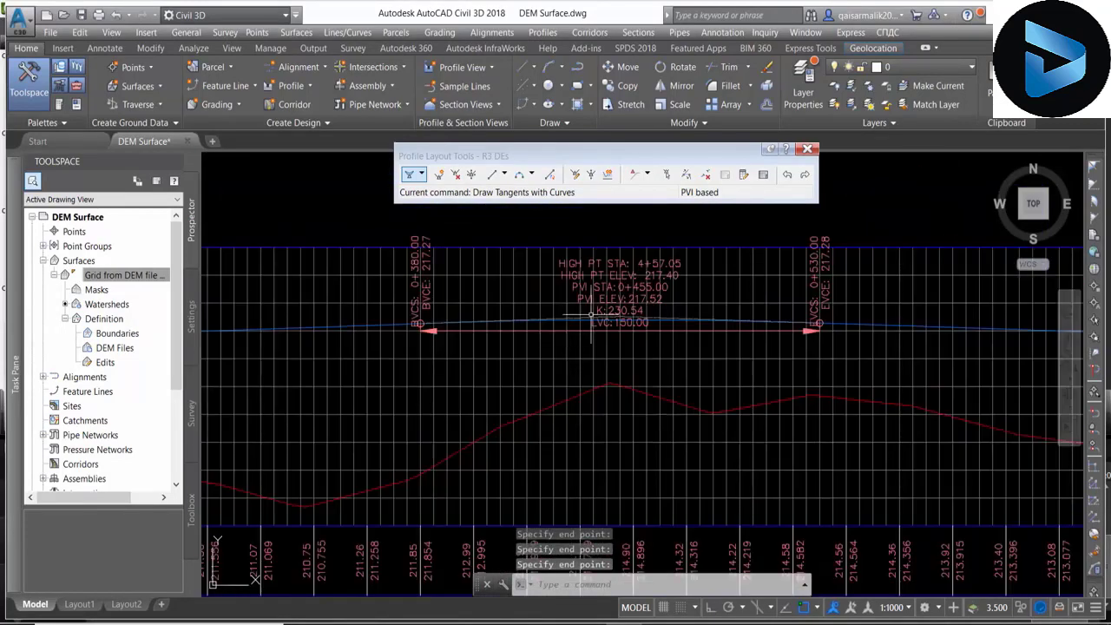
{"action": "middle_click_drag", "start_coordinate": [581, 204], "coordinate": [597, 332]}
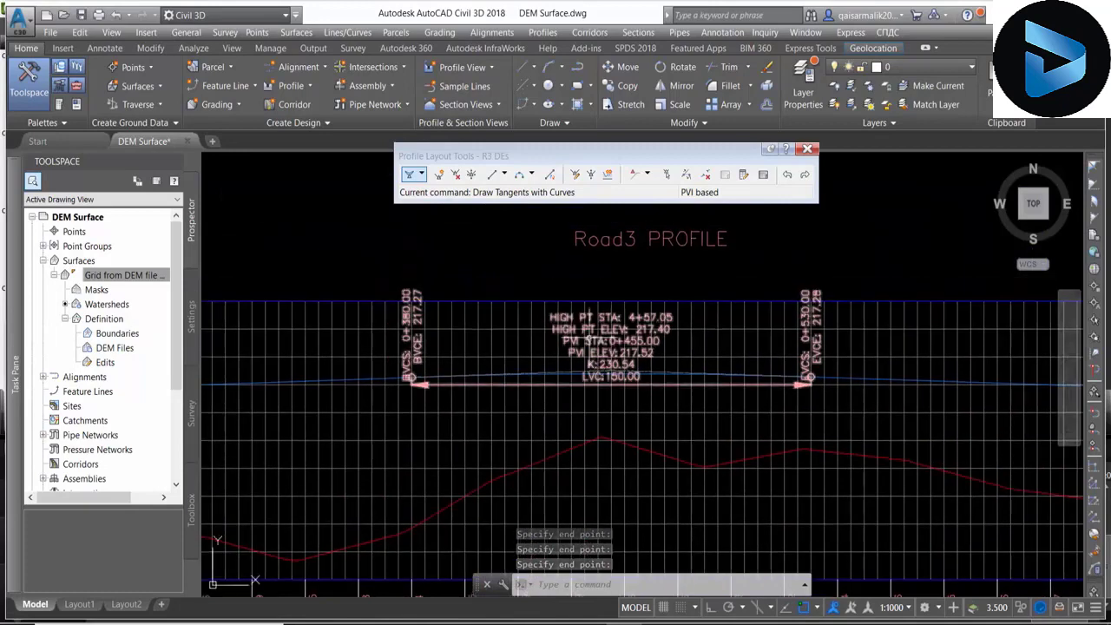
{"action": "left_click", "coordinate": [590, 347]}
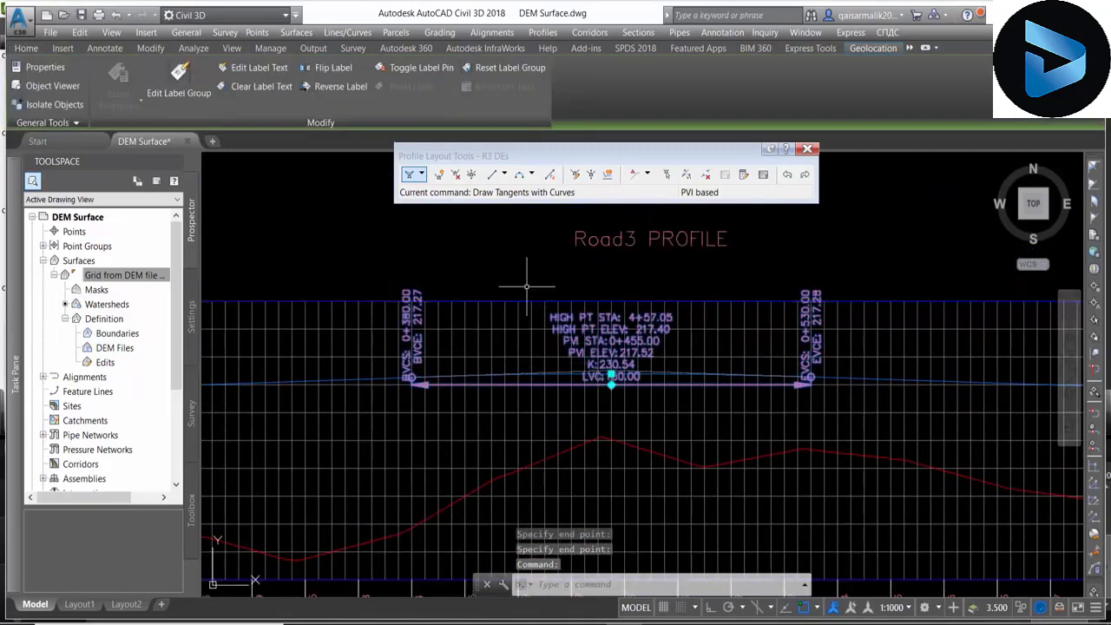
{"action": "key", "text": "Escape"}
{"action": "scroll", "coordinate": [608, 366], "scroll_direction": "up", "scroll_amount": 5}
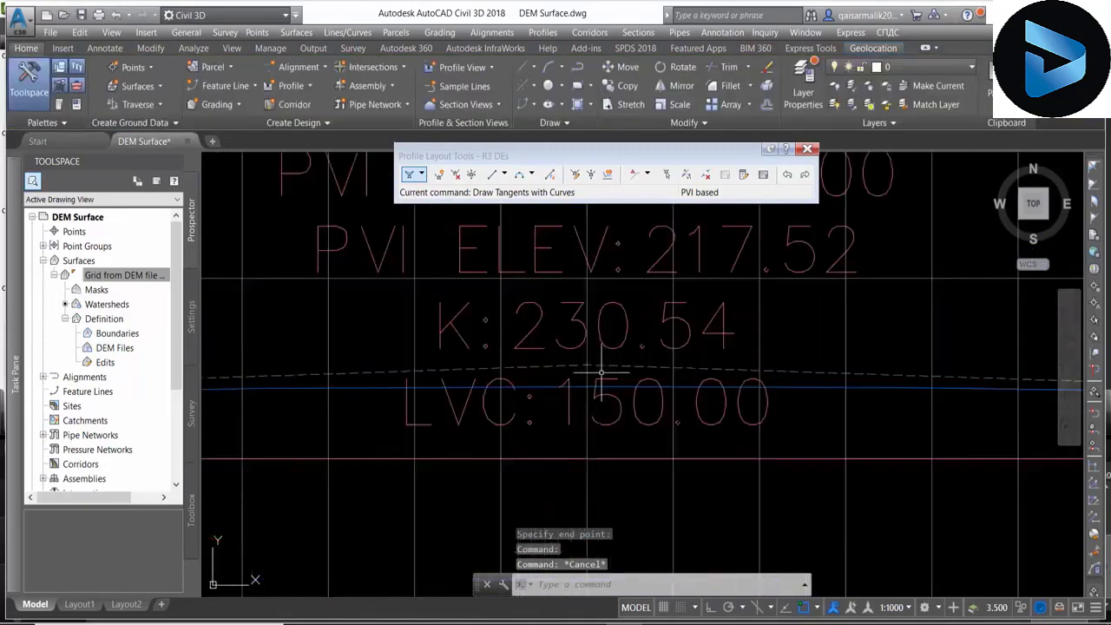
- Select the R3 DEs design profile and review its Units design criteria
{"action": "left_click", "coordinate": [608, 365]}
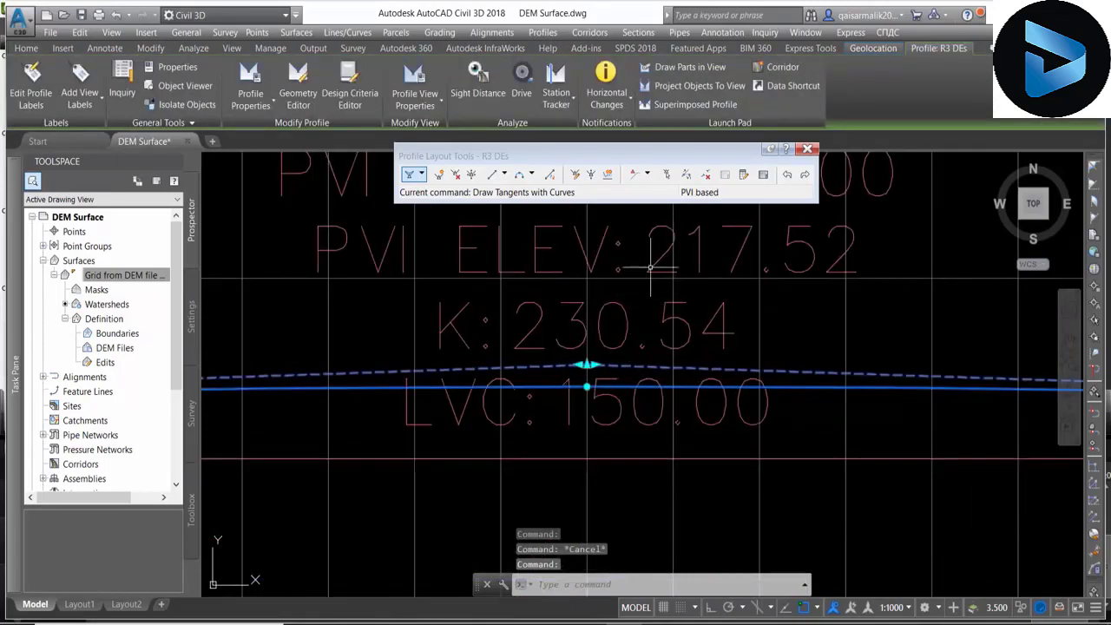
{"action": "left_click", "coordinate": [807, 151]}
{"action": "key", "text": "Escape"}
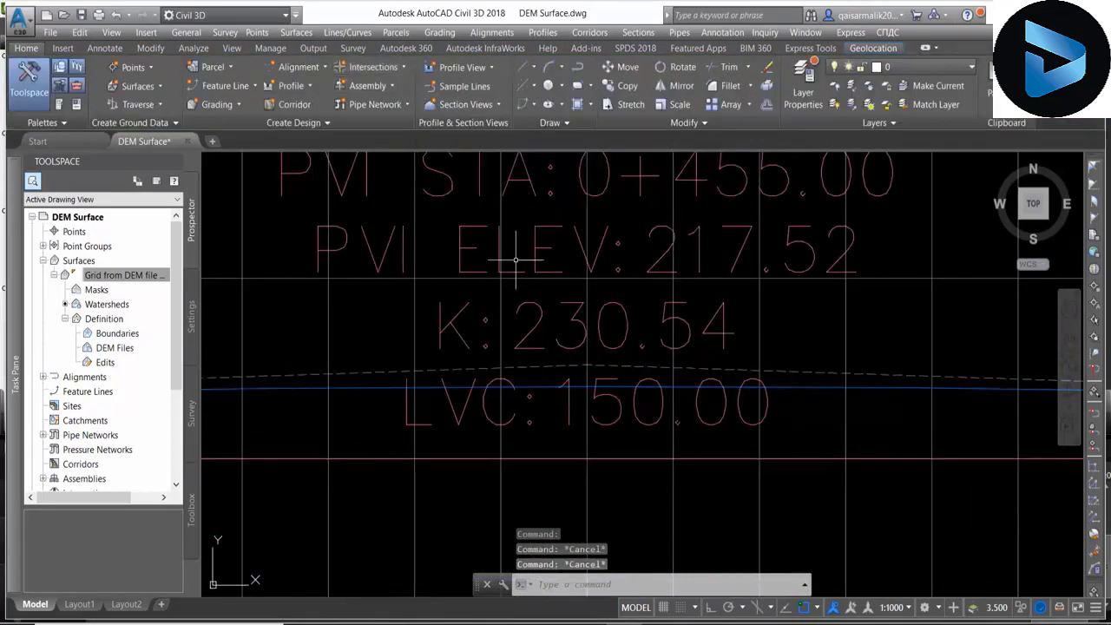
{"action": "left_click", "coordinate": [483, 380]}
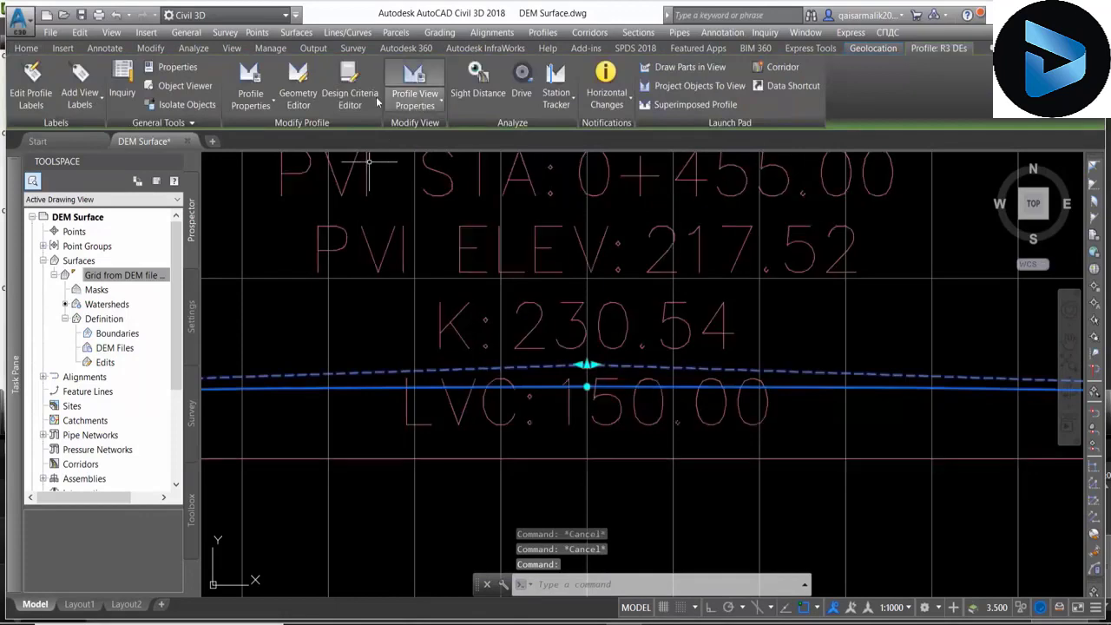
{"action": "left_click", "coordinate": [377, 103]}
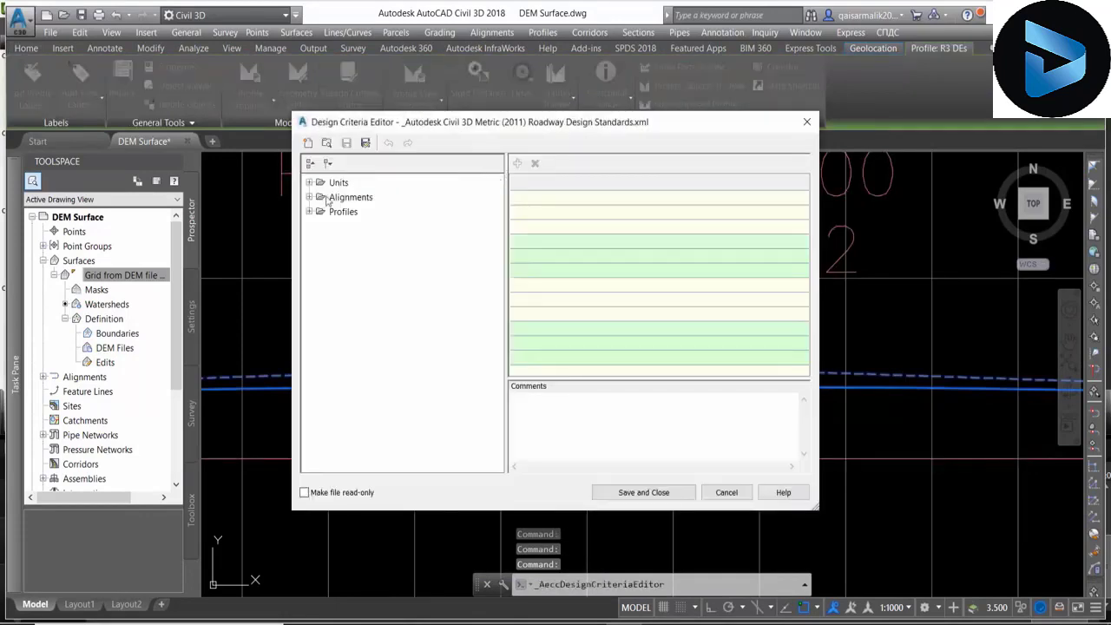
{"action": "left_click", "coordinate": [336, 184]}
{"action": "left_click", "coordinate": [807, 122]}
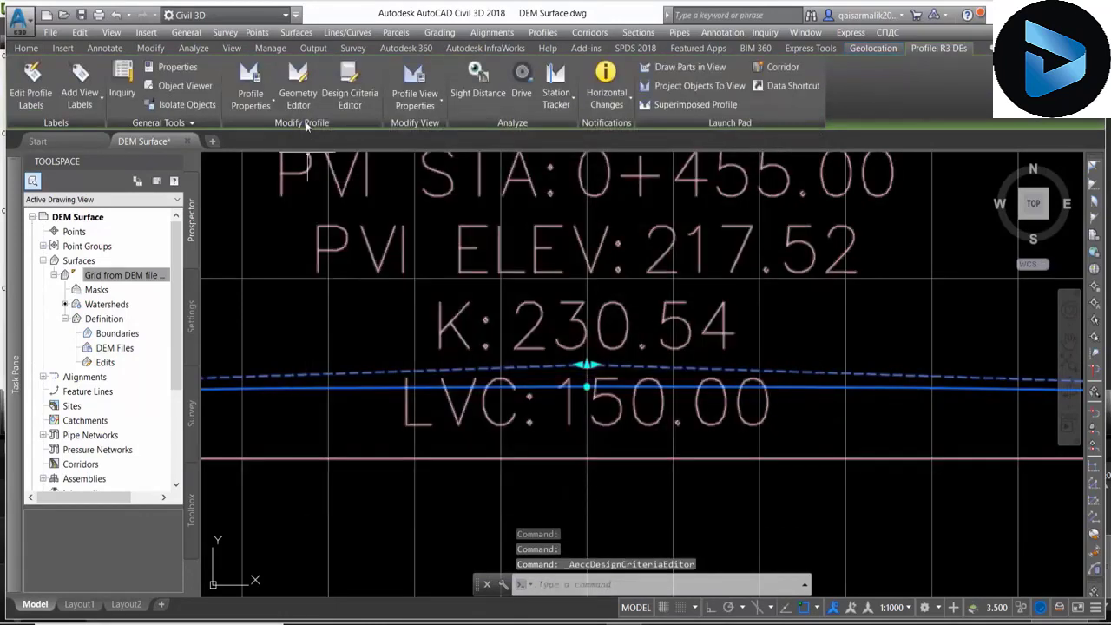
- In the profile entities table, change the PVI 0+455.00 crest curve length from 150 to 250 m
{"action": "double_click", "coordinate": [598, 208]}
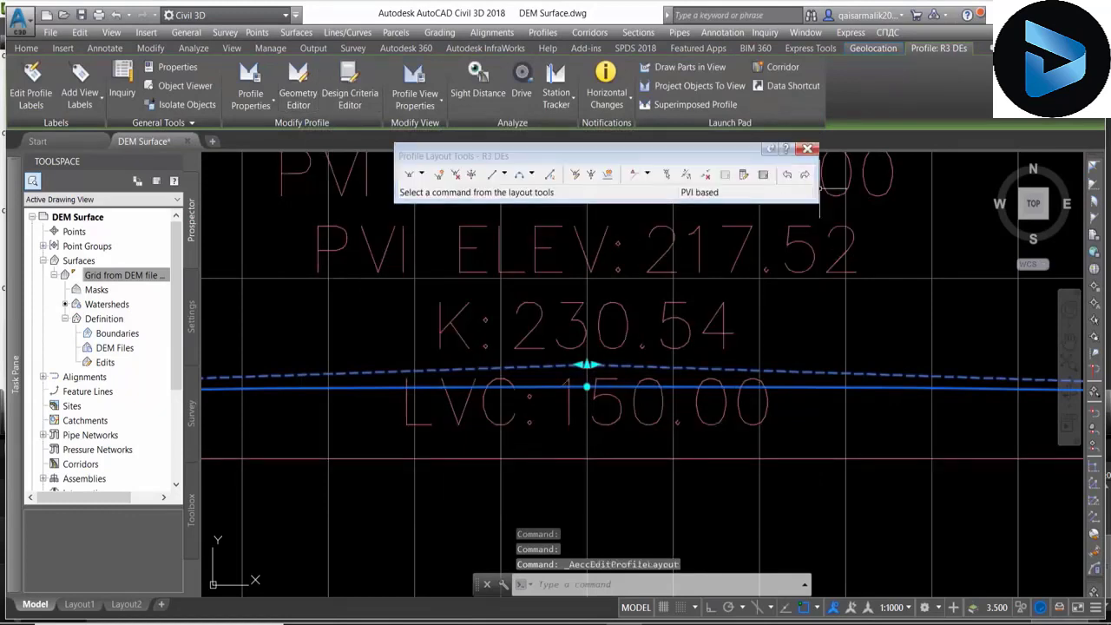
{"action": "left_click", "coordinate": [762, 177]}
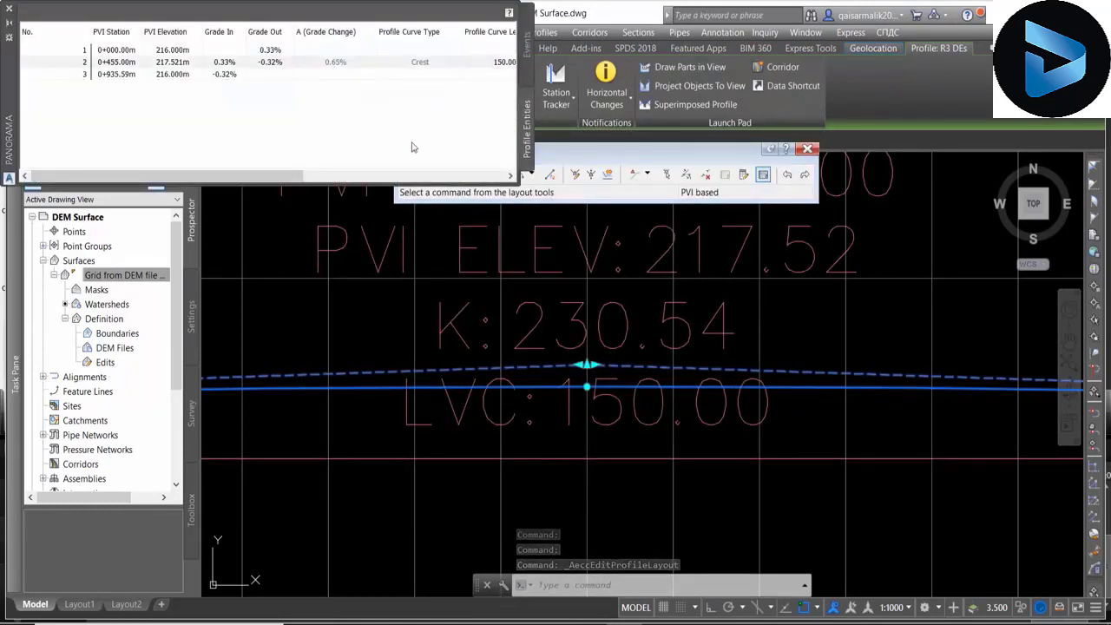
{"action": "left_click", "coordinate": [488, 61]}
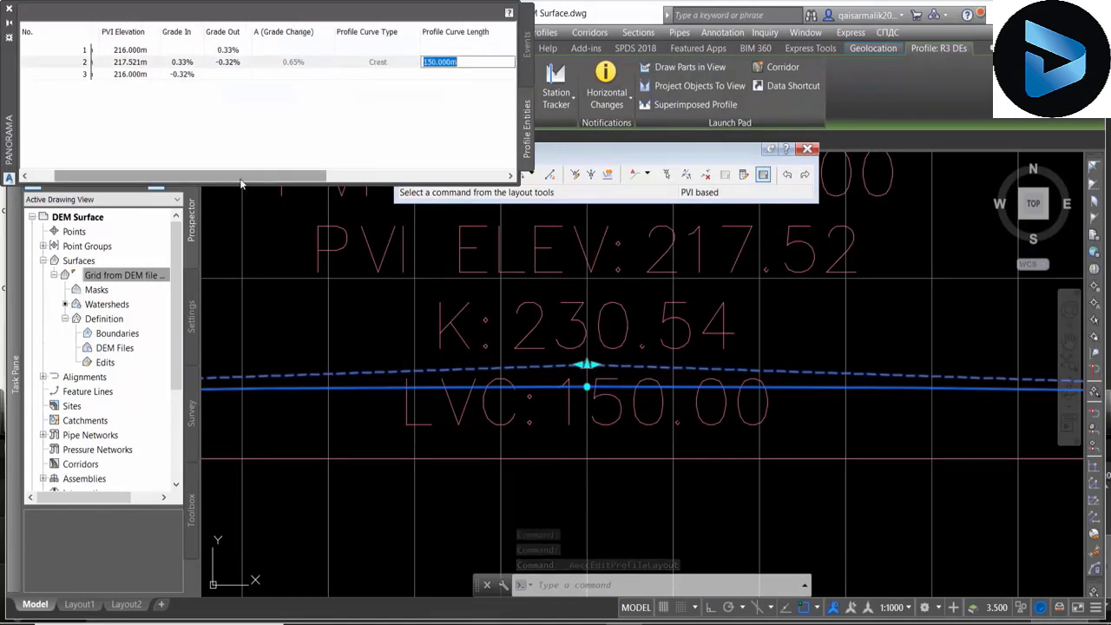
{"action": "double_click", "coordinate": [426, 63]}
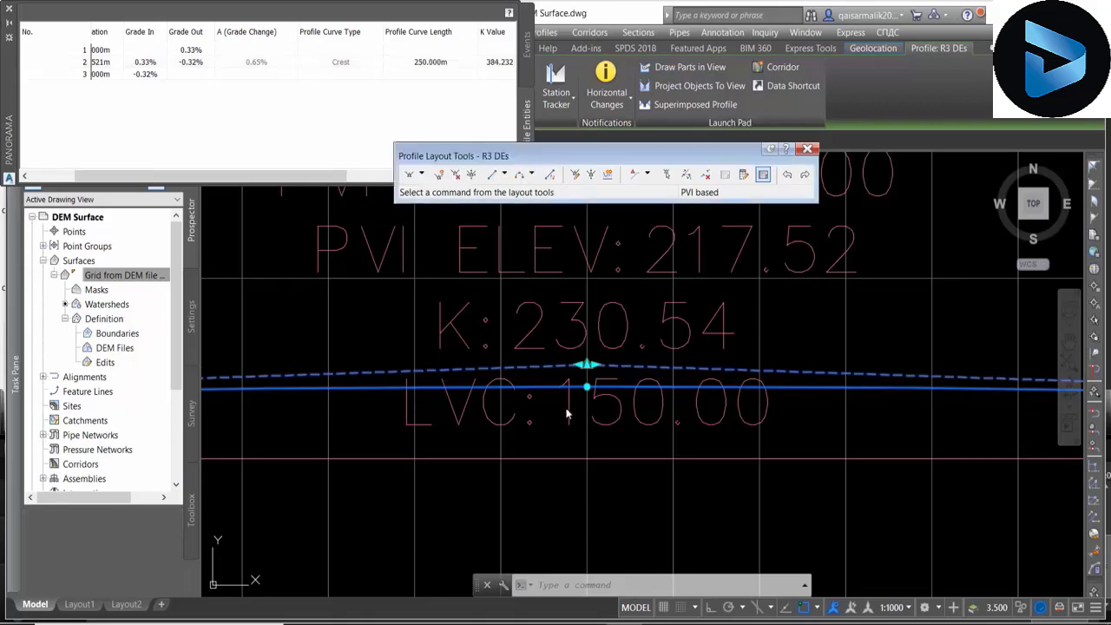
{"action": "scroll", "coordinate": [665, 399], "scroll_direction": "down", "scroll_amount": 3}
{"action": "scroll", "coordinate": [664, 399], "scroll_direction": "down", "scroll_amount": 1}
{"action": "scroll", "coordinate": [574, 363], "scroll_direction": "up", "scroll_amount": 4}
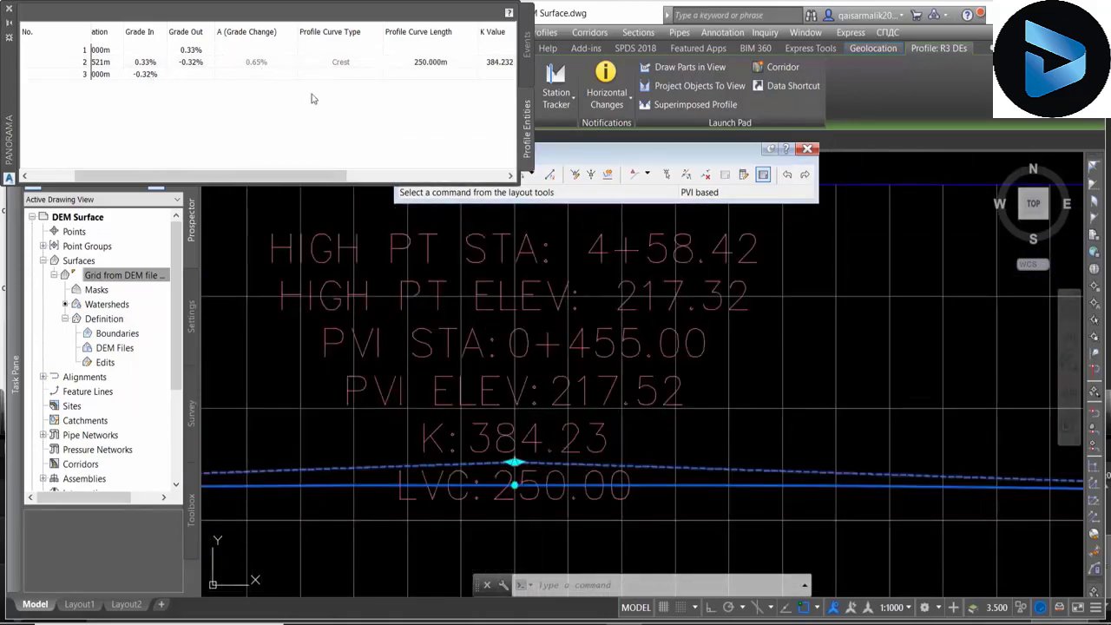
- Close the Road3 profile data and layout tools and pan back to the road plan
{"action": "left_click", "coordinate": [8, 14]}
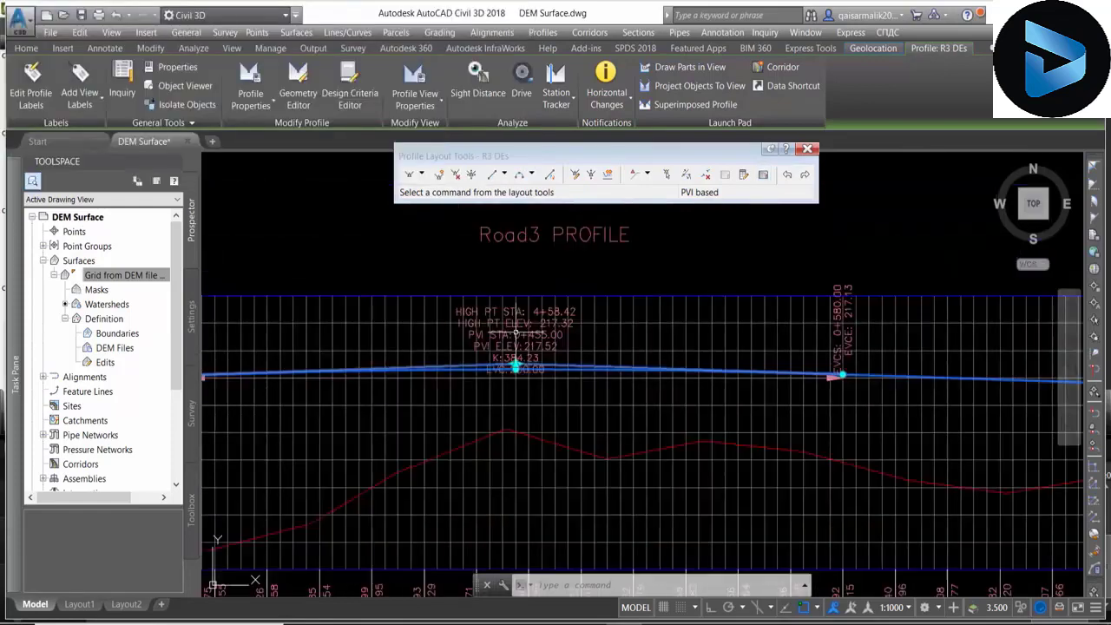
{"action": "scroll", "coordinate": [565, 363], "scroll_direction": "down", "scroll_amount": 8}
{"action": "key", "text": "Escape"}
{"action": "scroll", "coordinate": [566, 363], "scroll_direction": "down", "scroll_amount": 2}
{"action": "scroll", "coordinate": [483, 347], "scroll_direction": "down", "scroll_amount": 2}
{"action": "scroll", "coordinate": [483, 347], "scroll_direction": "down", "scroll_amount": 2}
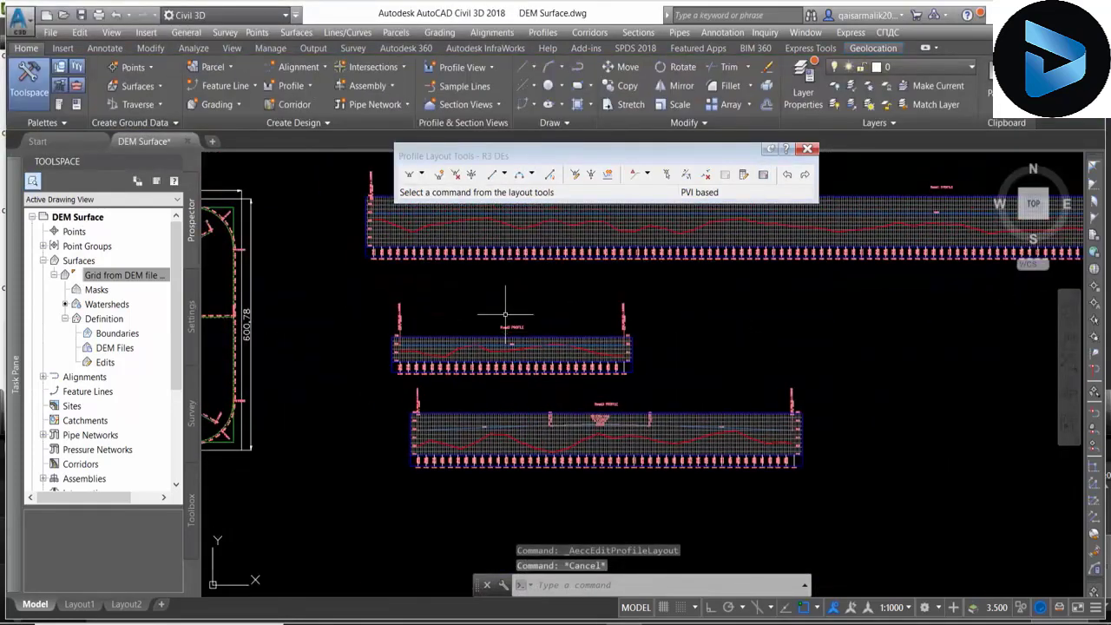
{"action": "scroll", "coordinate": [503, 302], "scroll_direction": "down", "scroll_amount": 2}
{"action": "middle_click_drag", "start_coordinate": [540, 378], "coordinate": [680, 350]}
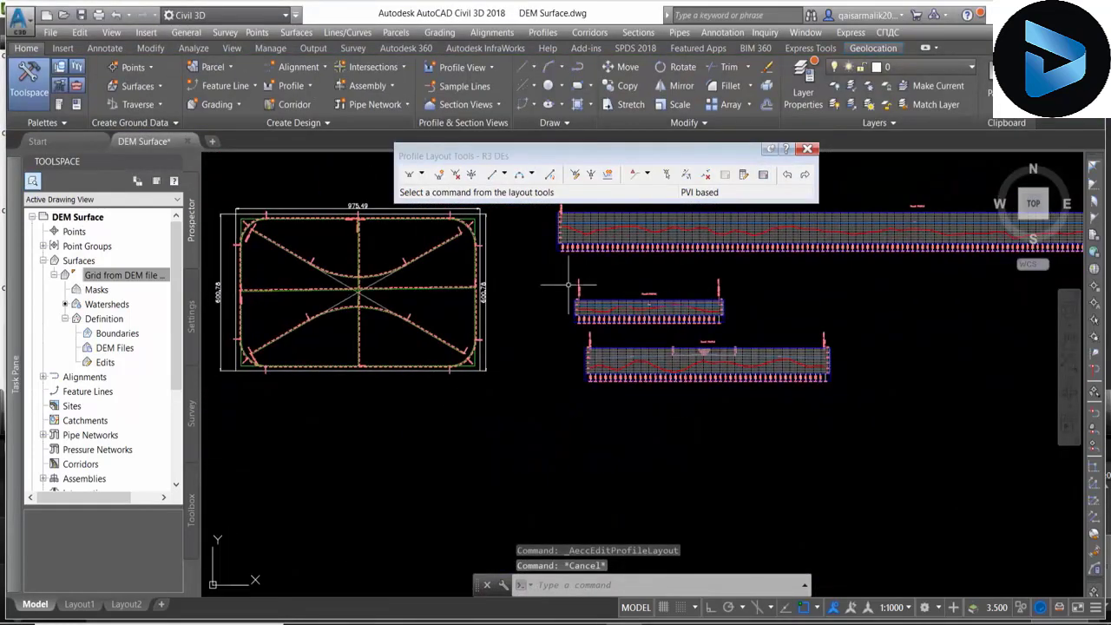
{"action": "left_click", "coordinate": [807, 149]}
- Sample Road4's existing-ground profile from the DEM surface and create its profile view
{"action": "left_click", "coordinate": [298, 87]}
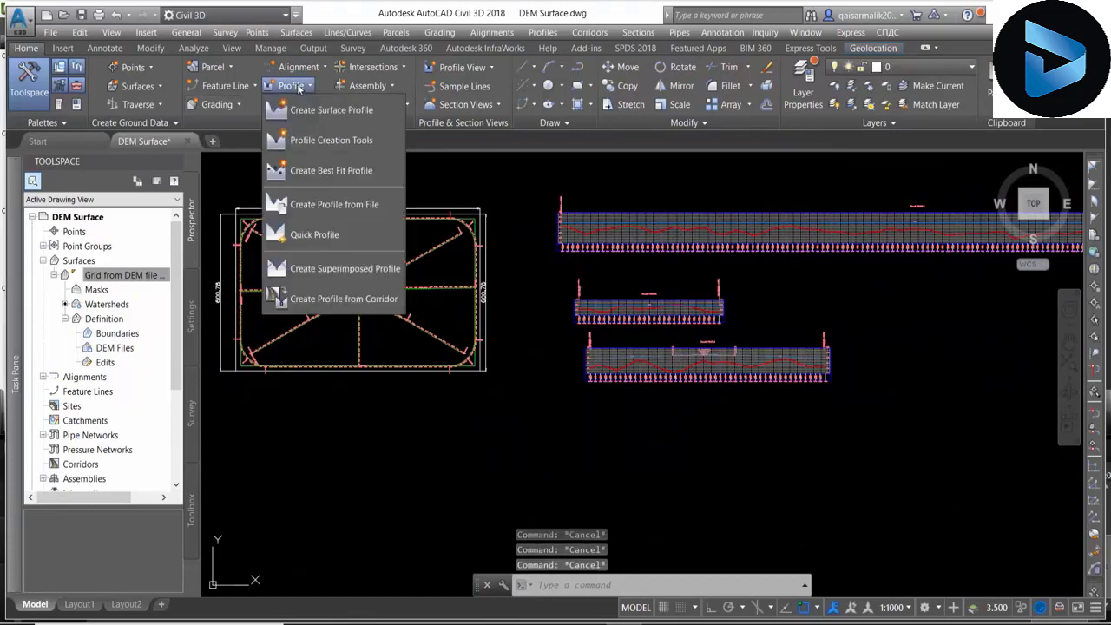
{"action": "left_click", "coordinate": [337, 142]}
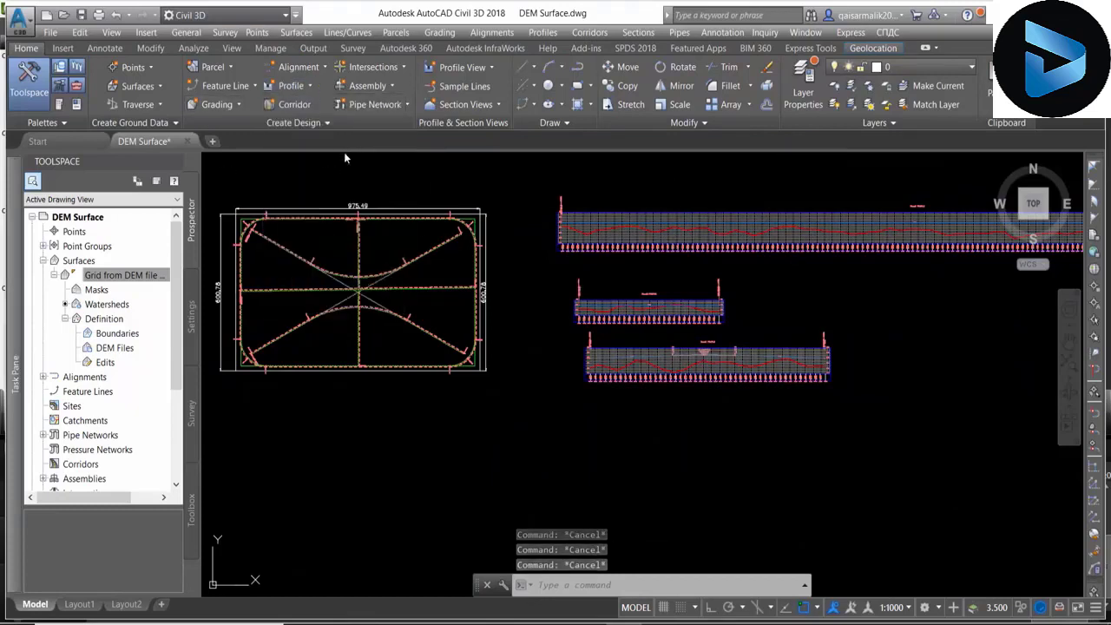
{"action": "key", "text": "Escape"}
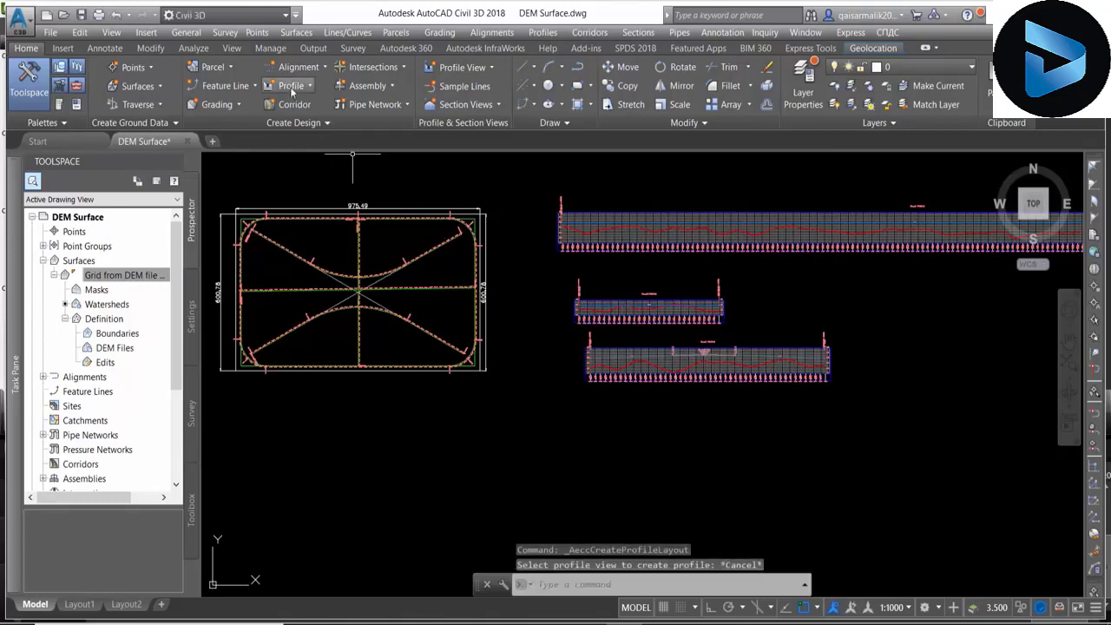
{"action": "left_click", "coordinate": [294, 85]}
{"action": "left_click", "coordinate": [336, 127]}
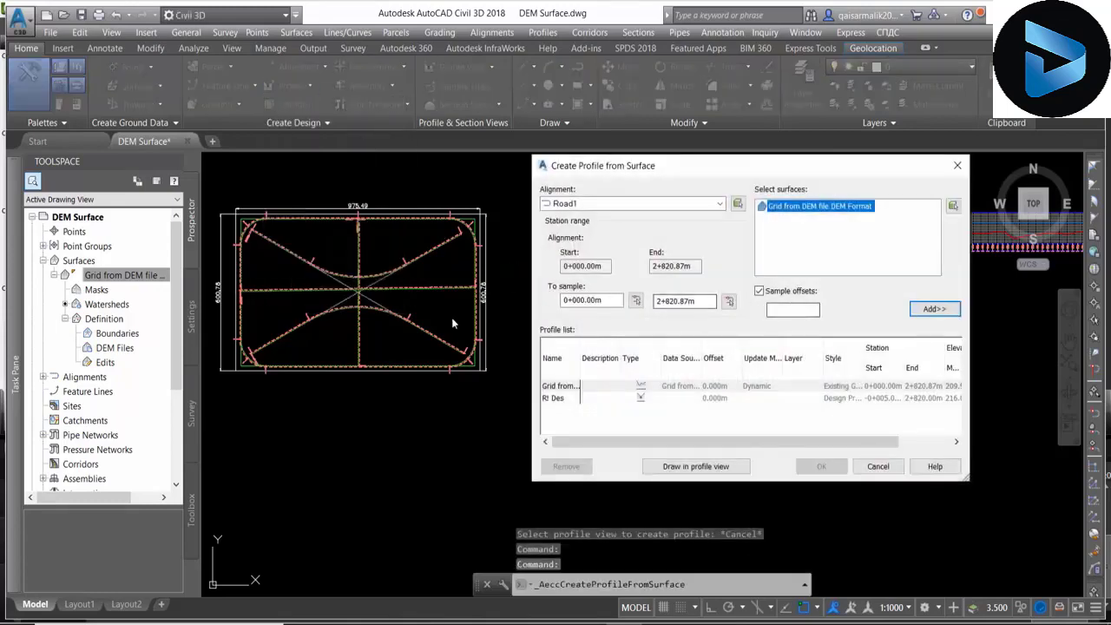
{"action": "left_click", "coordinate": [672, 205]}
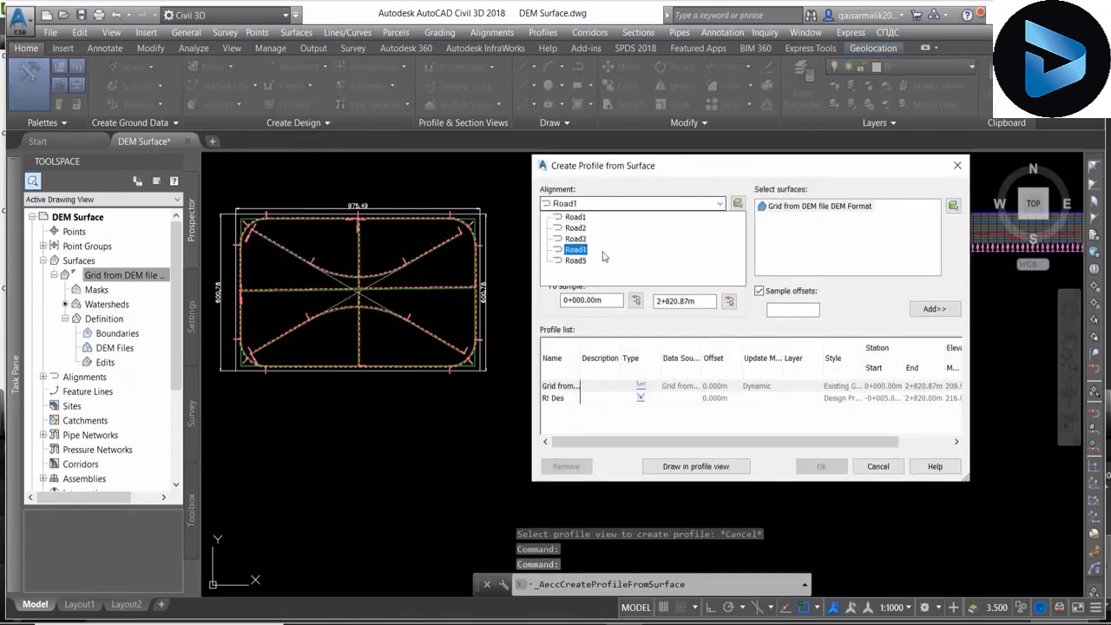
{"action": "left_click", "coordinate": [576, 250]}
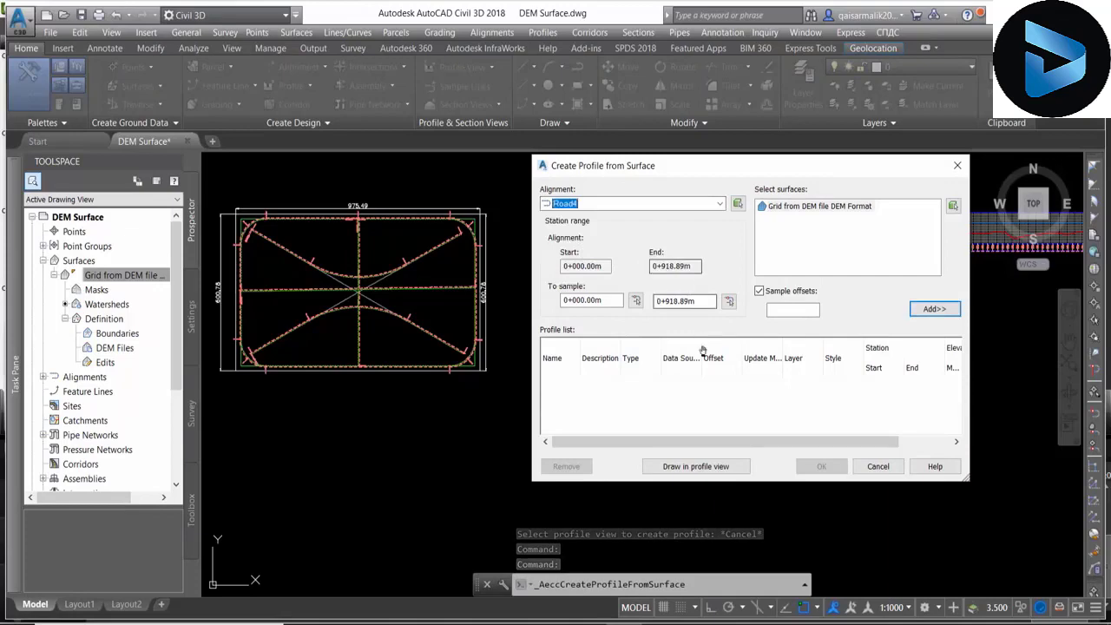
{"action": "left_click", "coordinate": [935, 309]}
{"action": "left_click", "coordinate": [695, 467]}
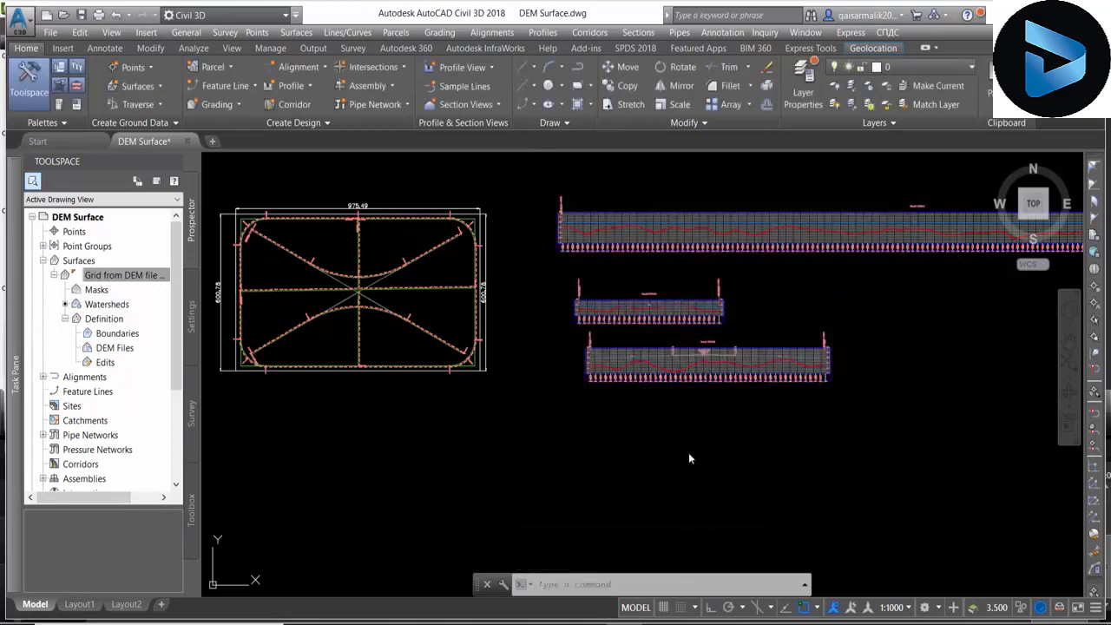
{"action": "left_click", "coordinate": [621, 524]}
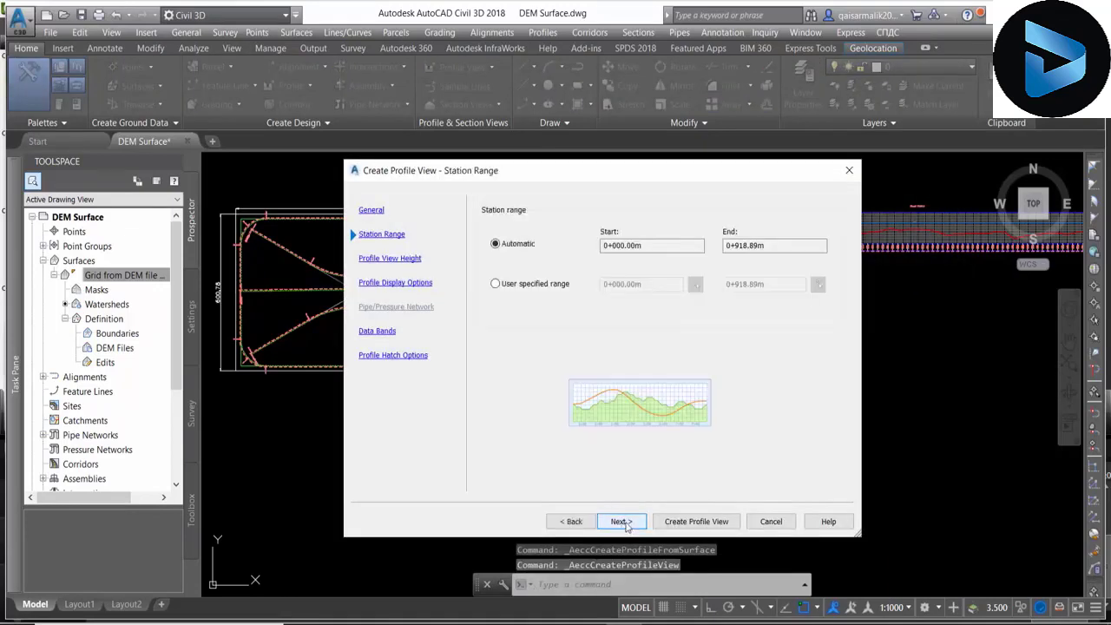
{"action": "left_click", "coordinate": [710, 522]}
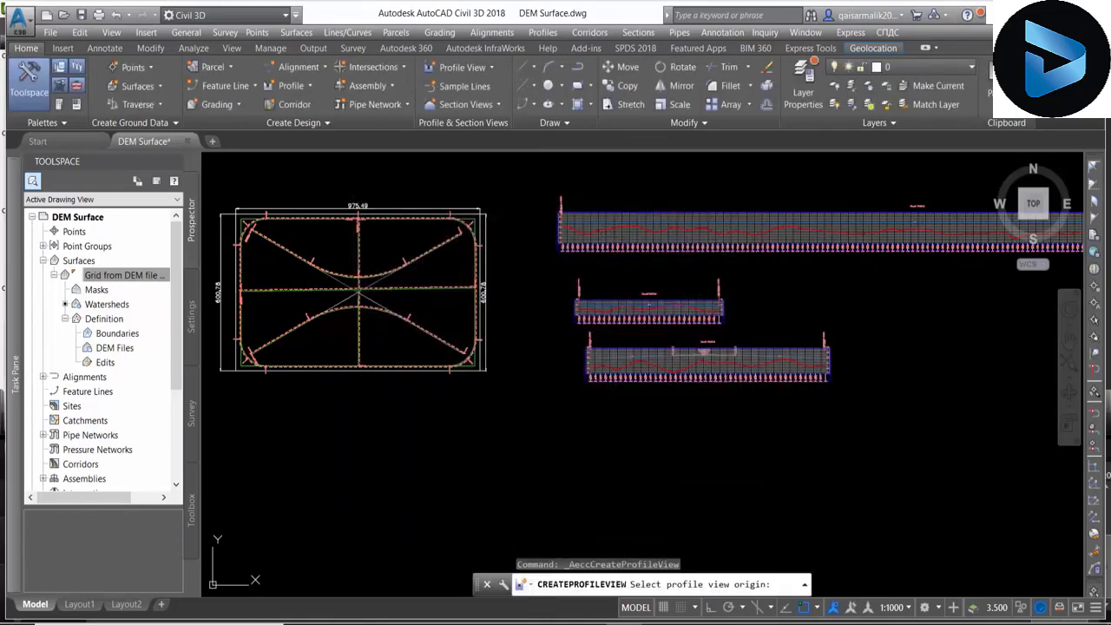
- Place the Road4 profile view below the others in the drawing
{"action": "left_click", "coordinate": [590, 427]}
{"action": "scroll", "coordinate": [607, 260], "scroll_direction": "up", "scroll_amount": 2}
{"action": "scroll", "coordinate": [560, 220], "scroll_direction": "up", "scroll_amount": 2}
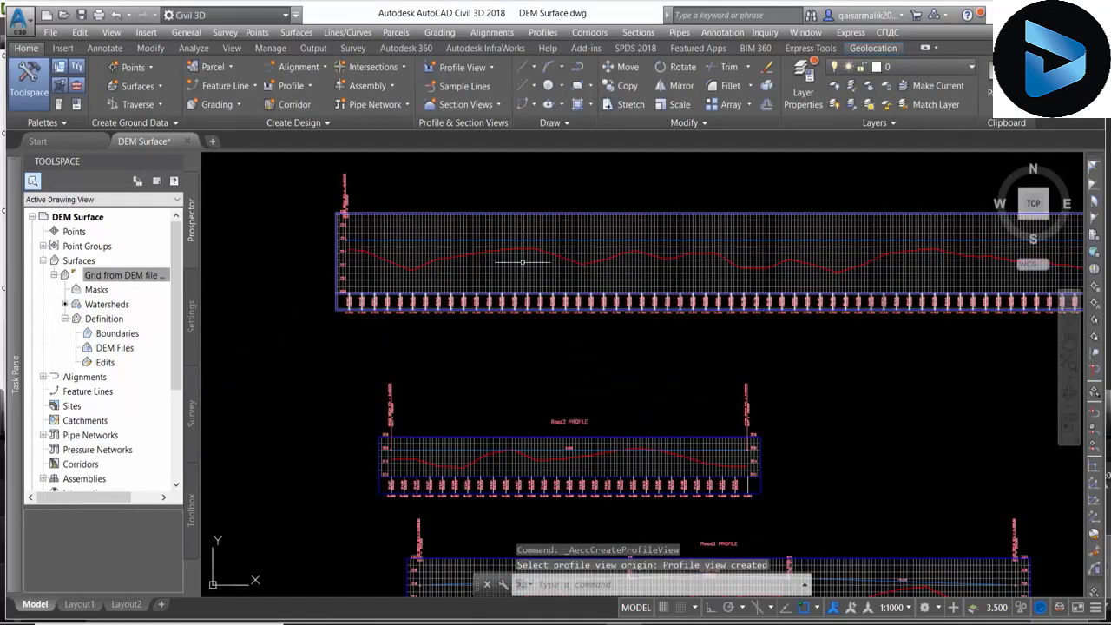
{"action": "scroll", "coordinate": [523, 260], "scroll_direction": "down", "scroll_amount": 3}
{"action": "scroll", "coordinate": [367, 278], "scroll_direction": "up", "scroll_amount": 3}
{"action": "middle_click_drag", "start_coordinate": [367, 278], "coordinate": [742, 287]}
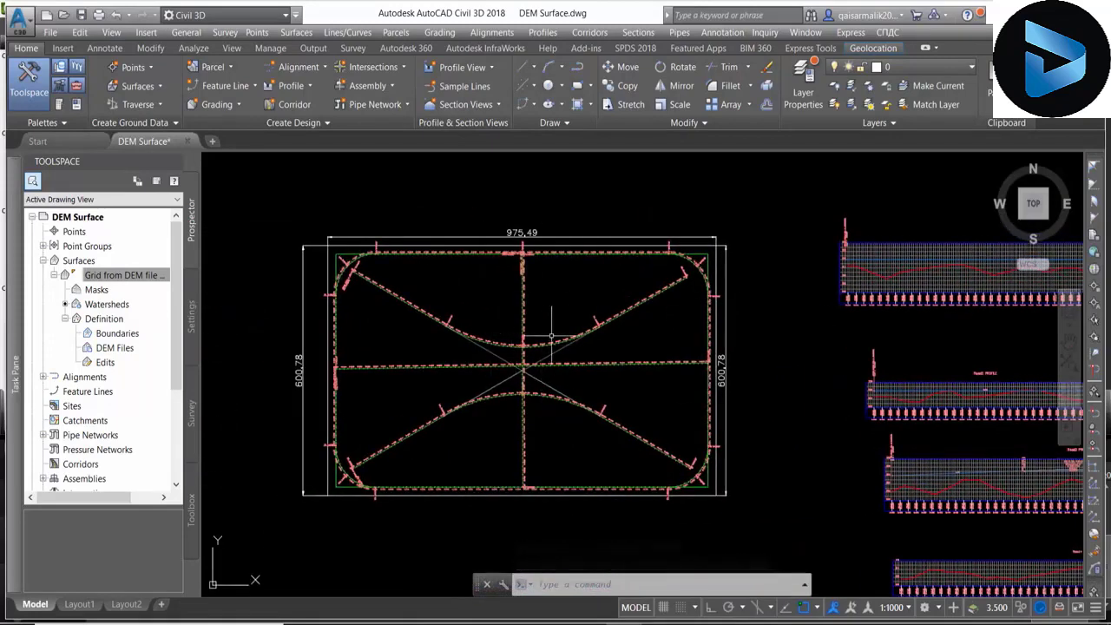
{"action": "scroll", "coordinate": [451, 365], "scroll_direction": "up", "scroll_amount": 2}
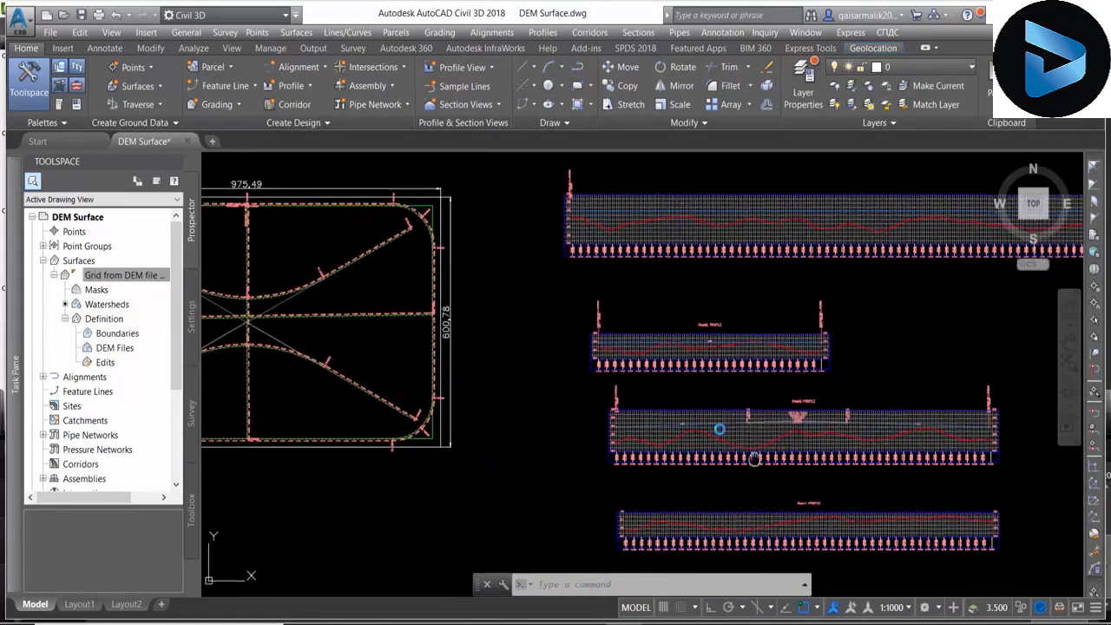
{"action": "scroll", "coordinate": [530, 382], "scroll_direction": "up", "scroll_amount": 2}
- Set the Road4 profile view to a user-specified elevation range of 210–220 m
{"action": "left_click", "coordinate": [531, 382]}
{"action": "left_click", "coordinate": [406, 107]}
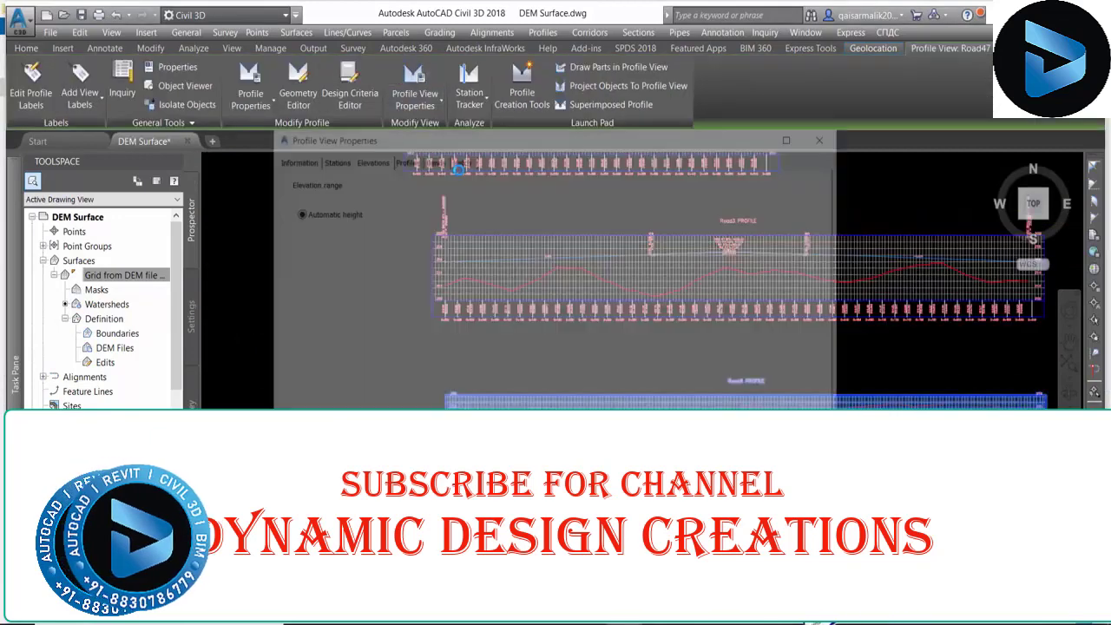
{"action": "left_click", "coordinate": [82, 227]}
{"action": "left_click", "coordinate": [298, 227]}
{"action": "key", "text": "Tab"}
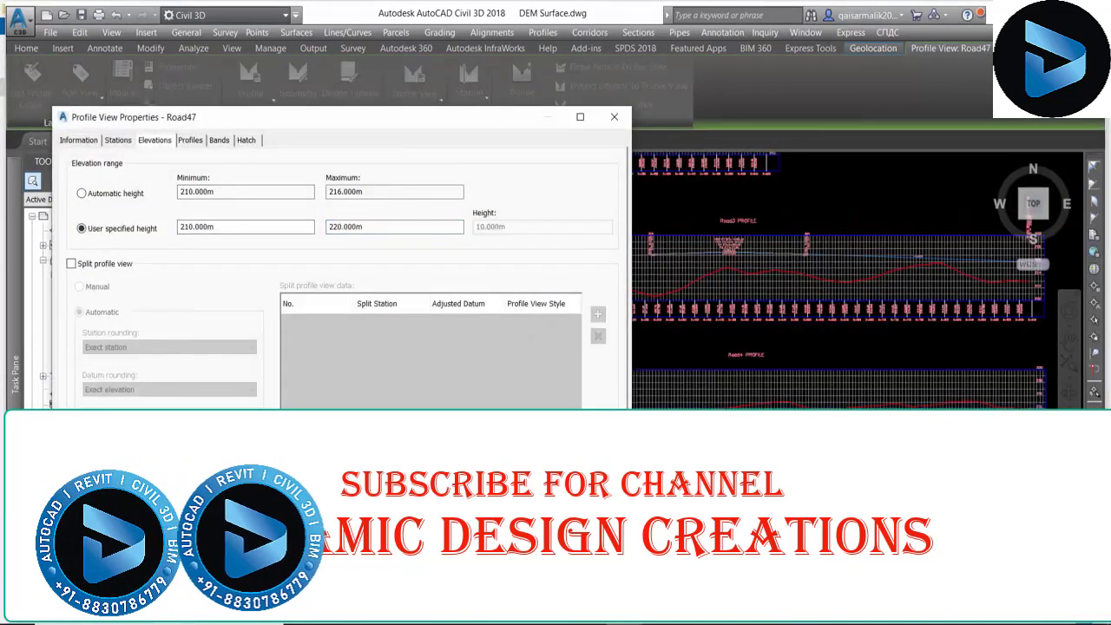
{"action": "key", "text": "Return"}
{"action": "key", "text": "Escape"}
- Create the R4 Des design profile and start drawing its tangents
{"action": "left_click", "coordinate": [291, 85]}
{"action": "left_click", "coordinate": [332, 143]}
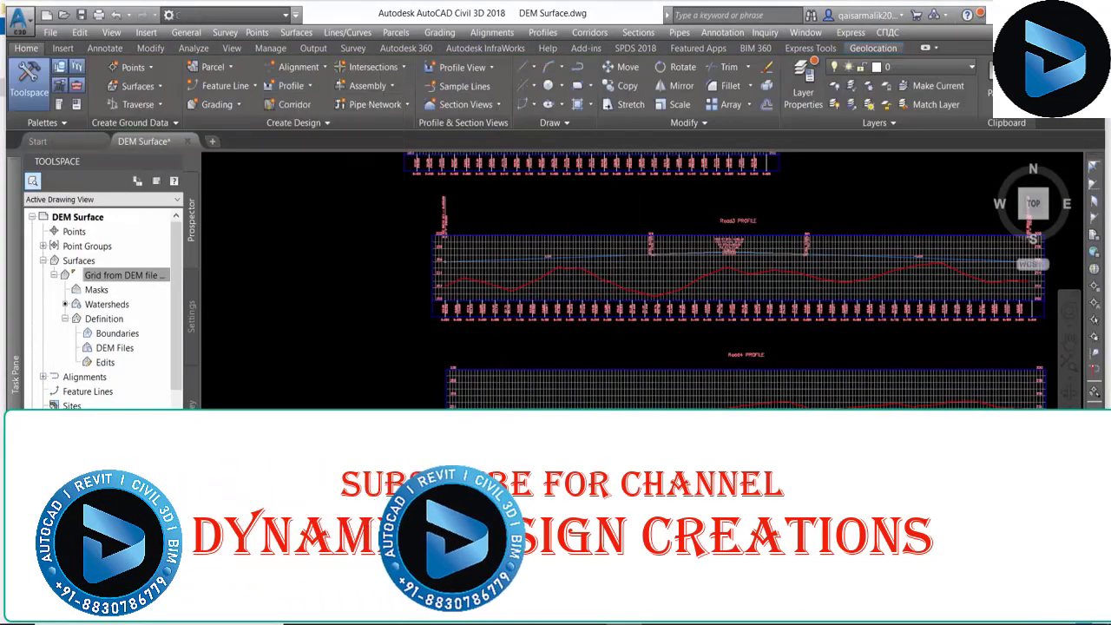
{"action": "type", "text": "R4"}
{"action": "key", "text": "alt+space"}
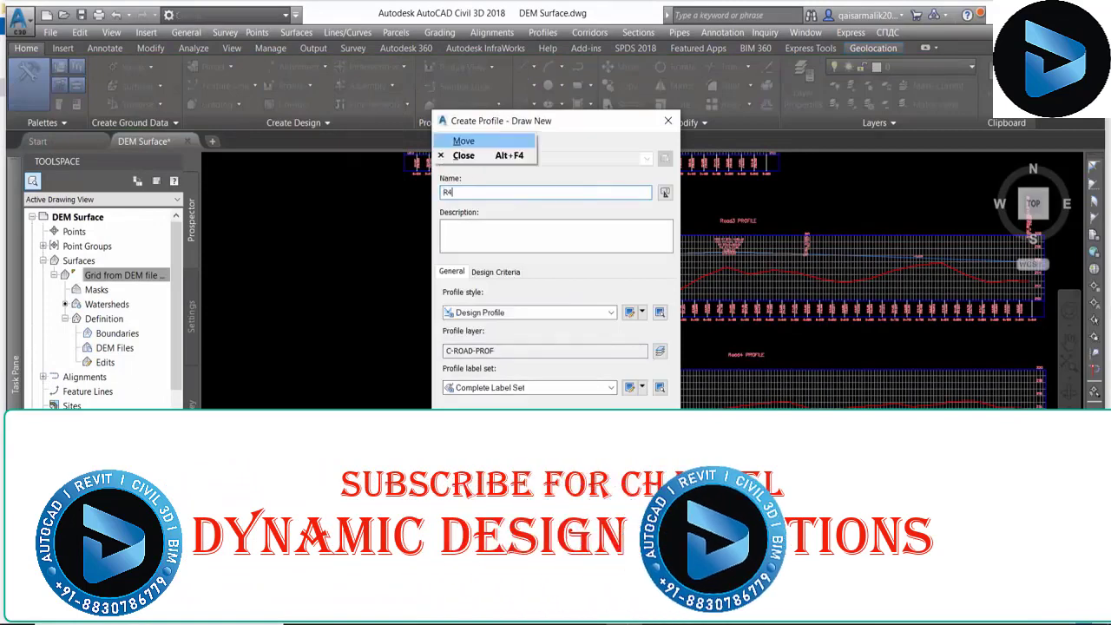
{"action": "key", "text": "Escape"}
{"action": "type", "text": "Des"}
{"action": "key", "text": "Return"}
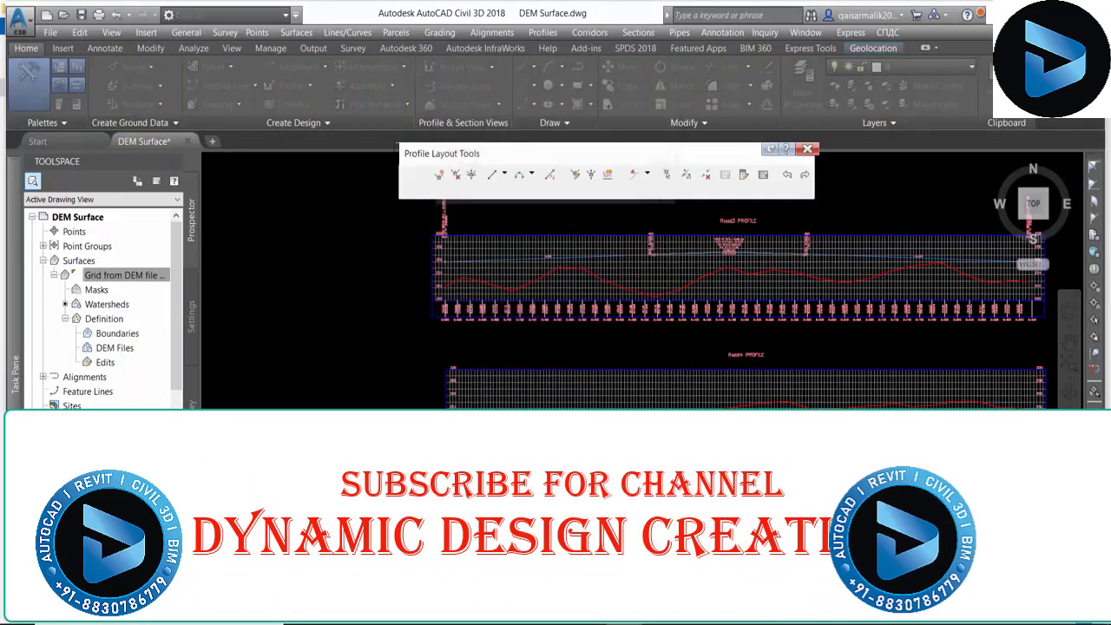
{"action": "left_click", "coordinate": [421, 174]}
{"action": "left_click", "coordinate": [446, 196]}
{"action": "scroll", "coordinate": [520, 347], "scroll_direction": "up", "scroll_amount": 5}
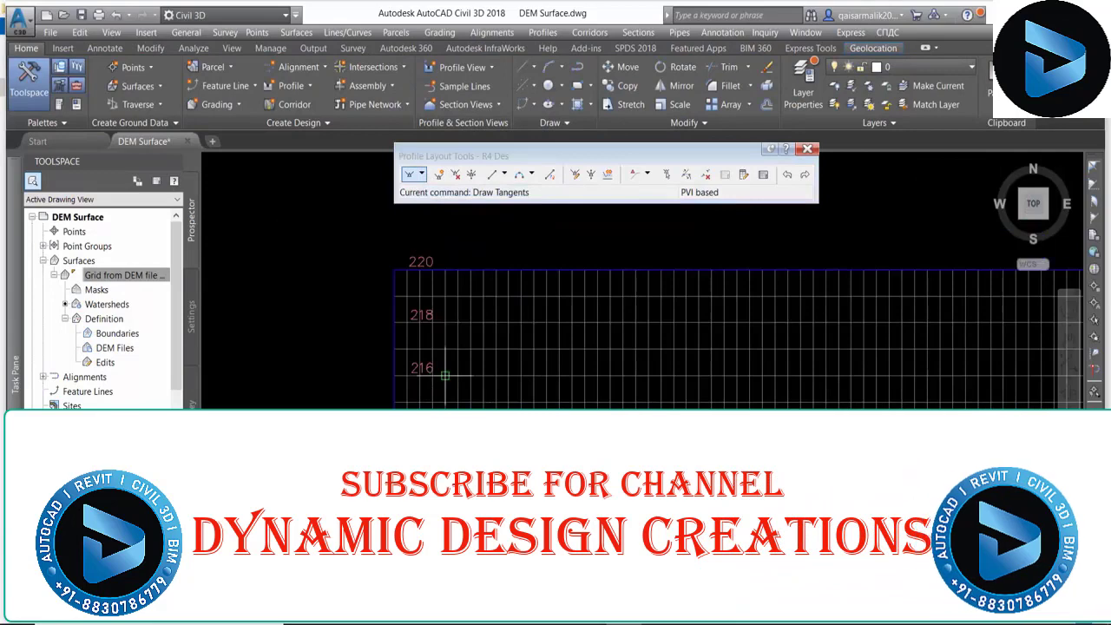
{"action": "scroll", "coordinate": [607, 347], "scroll_direction": "down", "scroll_amount": 5}
{"action": "scroll", "coordinate": [780, 347], "scroll_direction": "up", "scroll_amount": 5}
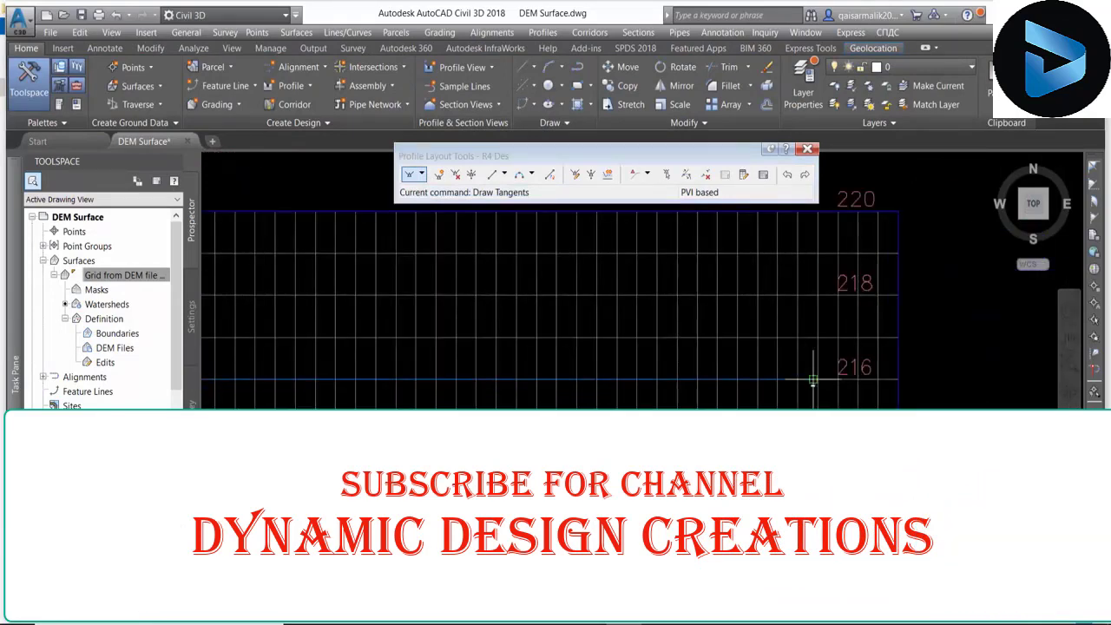
{"action": "scroll", "coordinate": [781, 371], "scroll_direction": "down", "scroll_amount": 5}
{"action": "scroll", "coordinate": [385, 239], "scroll_direction": "down", "scroll_amount": 3}
- Sample Road5's DEM surface profile and place its new profile view in the drawing
{"action": "key", "text": "Escape"}
{"action": "key", "text": "Escape"}
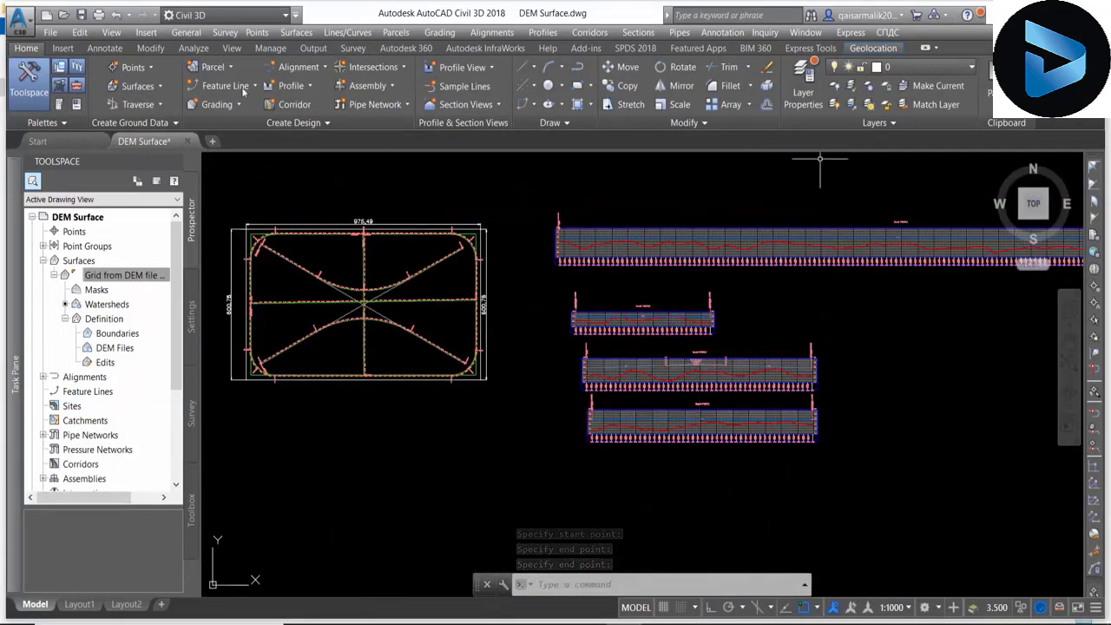
{"action": "left_click", "coordinate": [291, 85]}
{"action": "left_click", "coordinate": [329, 109]}
{"action": "left_click", "coordinate": [720, 203]}
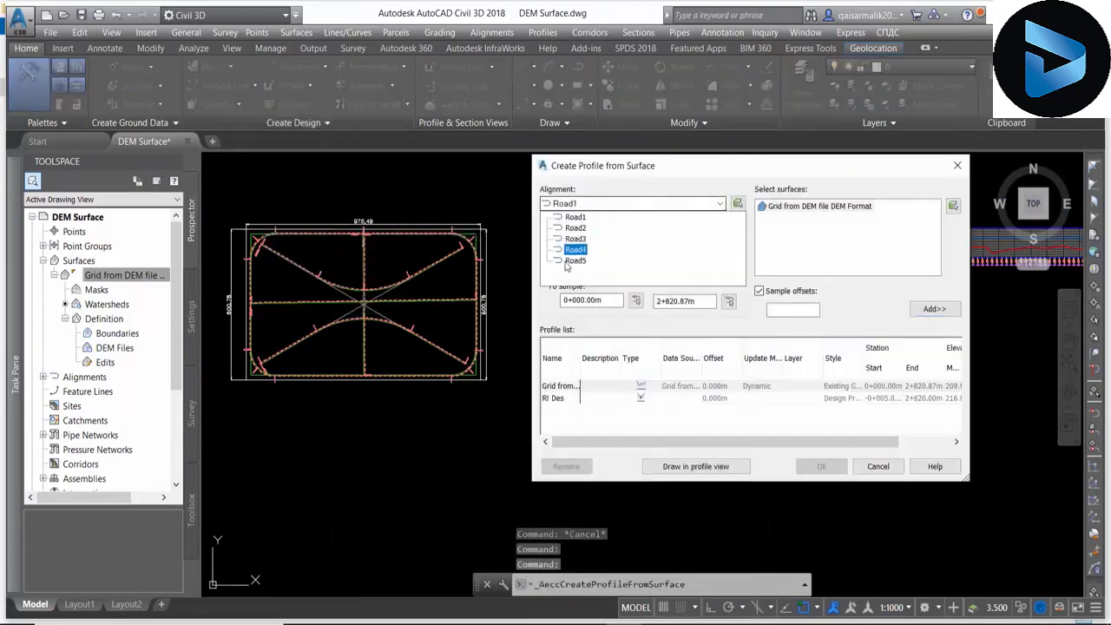
{"action": "left_click", "coordinate": [564, 276]}
{"action": "left_click", "coordinate": [934, 309]}
{"action": "left_click", "coordinate": [695, 466]}
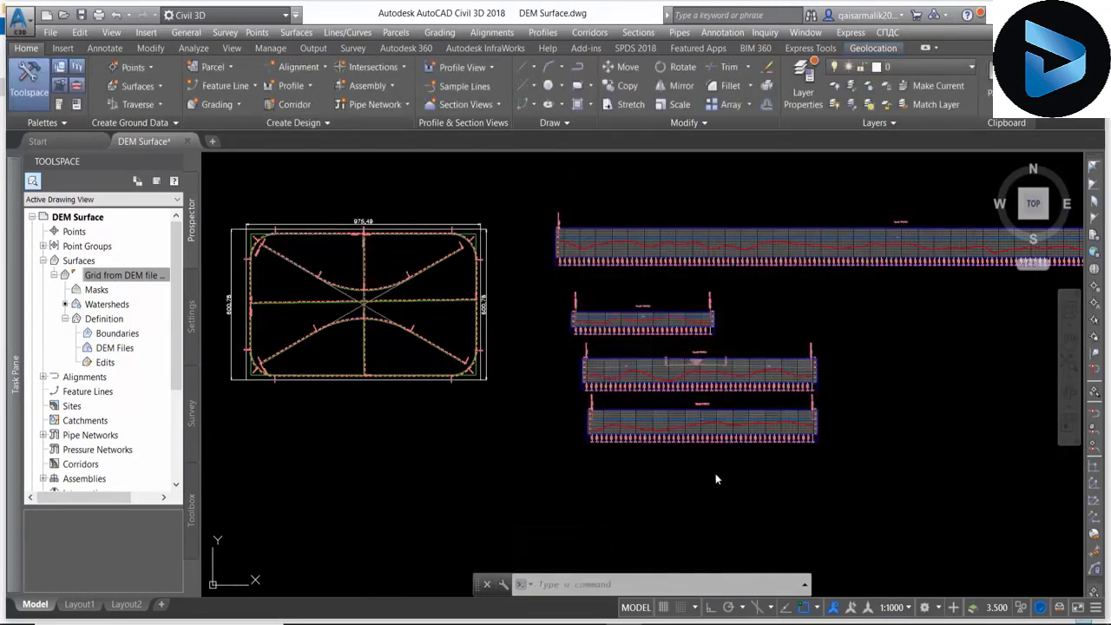
{"action": "left_click", "coordinate": [619, 521]}
{"action": "left_click", "coordinate": [620, 520]}
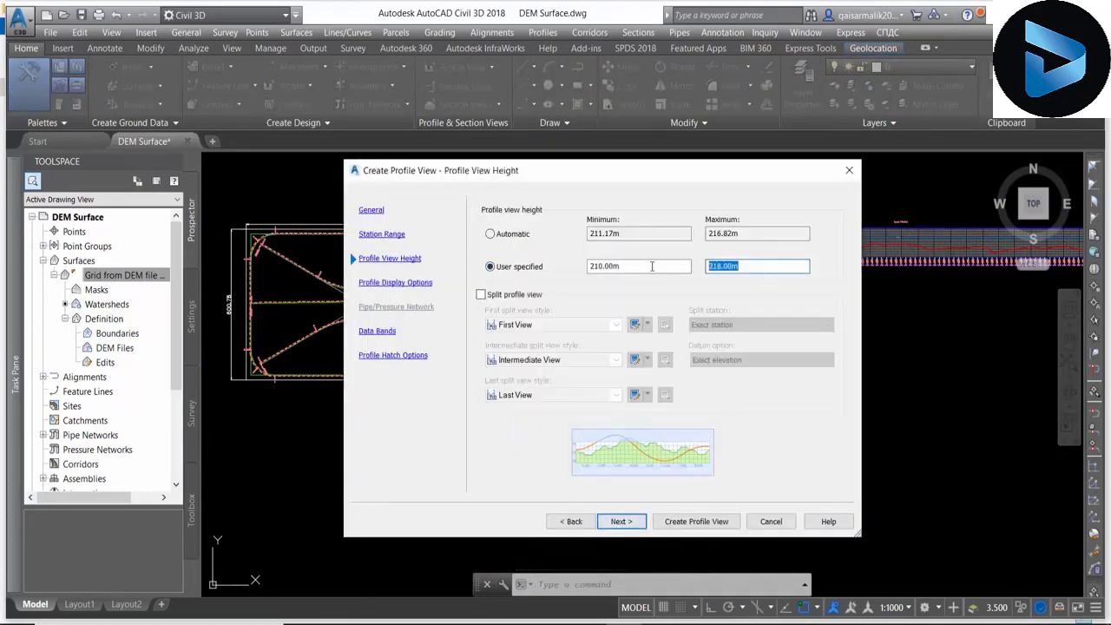
{"action": "left_click", "coordinate": [728, 522]}
{"action": "left_click", "coordinate": [548, 521]}
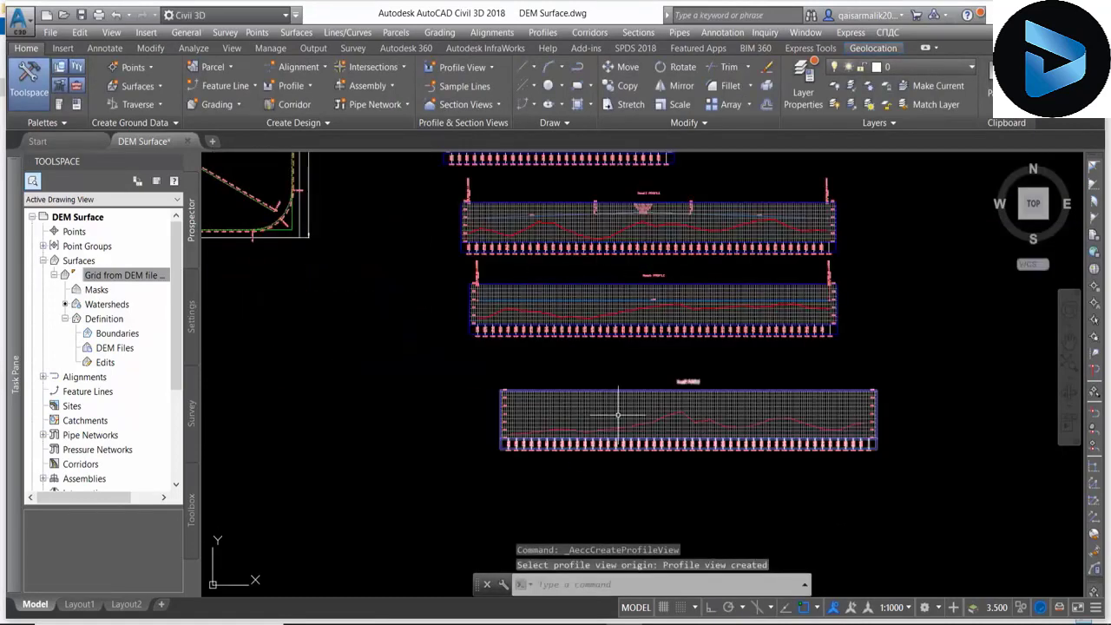
{"action": "scroll", "coordinate": [625, 538], "scroll_direction": "up", "scroll_amount": 4}
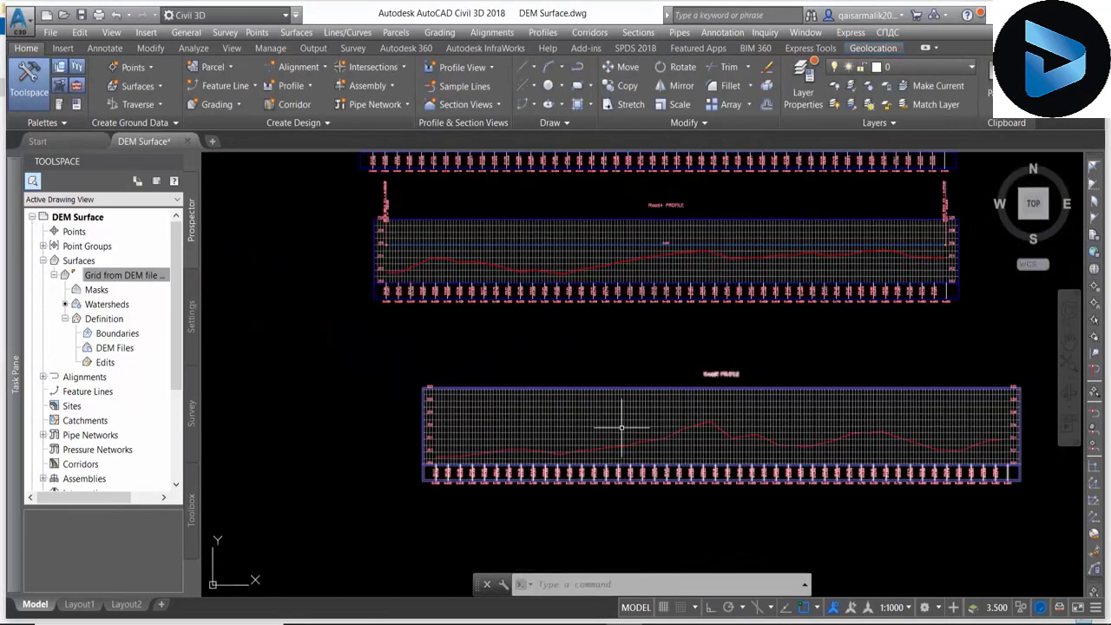
- Create the R5 Design profile with one tangent from the view's start to its end
{"action": "left_click", "coordinate": [295, 85]}
{"action": "left_click", "coordinate": [321, 164]}
{"action": "left_click", "coordinate": [531, 440]}
{"action": "type", "text": "R5 Design"}
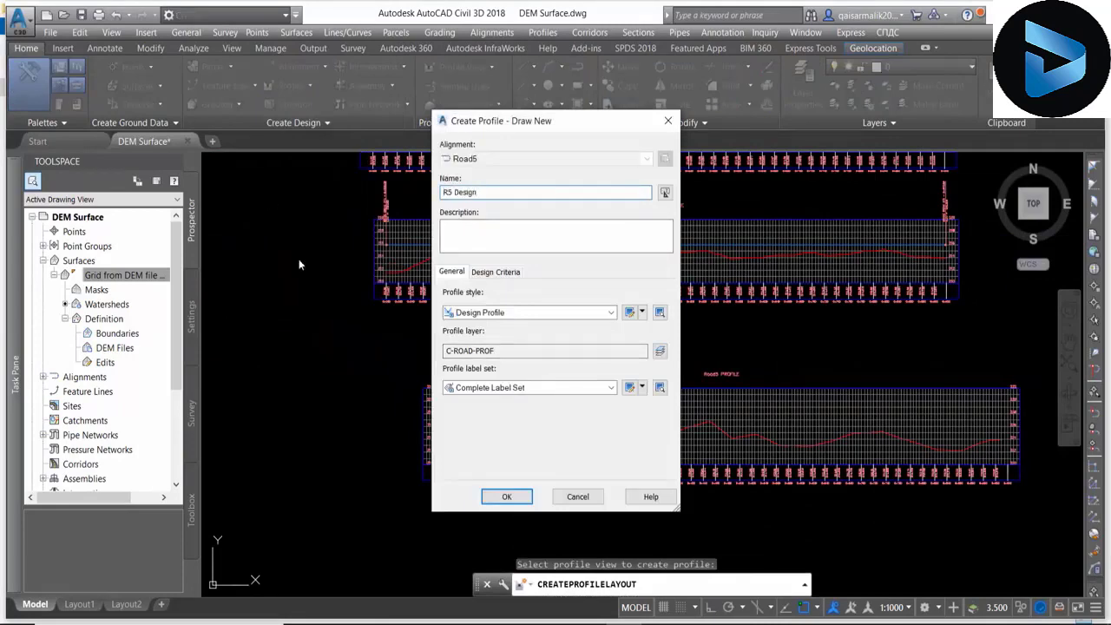
{"action": "left_click", "coordinate": [507, 497]}
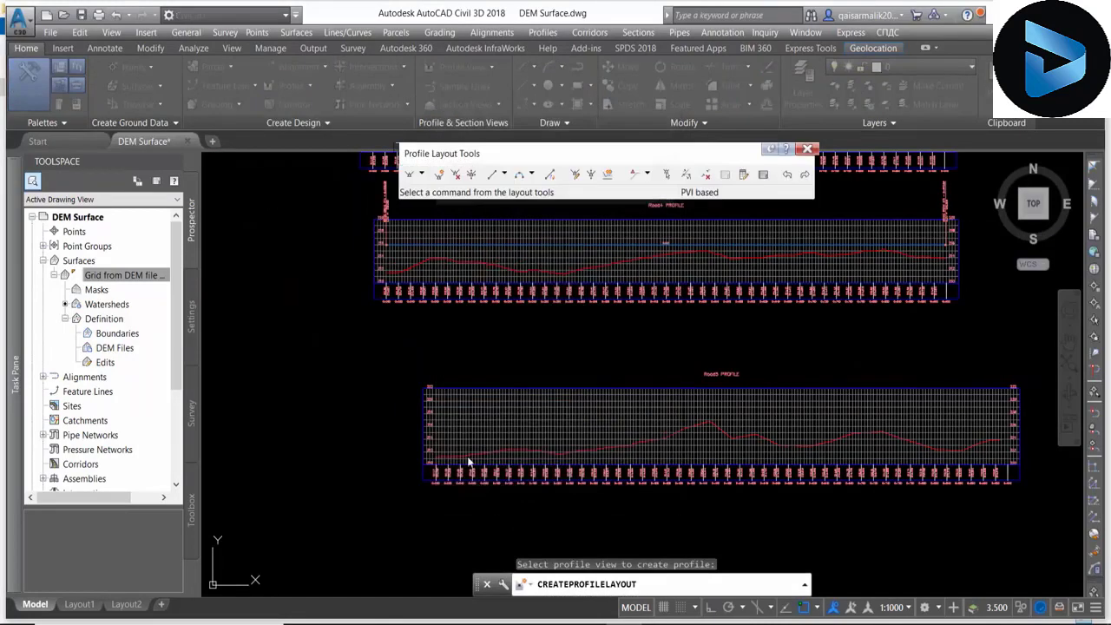
{"action": "left_click", "coordinate": [421, 173]}
{"action": "left_click", "coordinate": [439, 193]}
{"action": "scroll", "coordinate": [393, 352], "scroll_direction": "up", "scroll_amount": 3}
{"action": "left_click", "coordinate": [393, 351]}
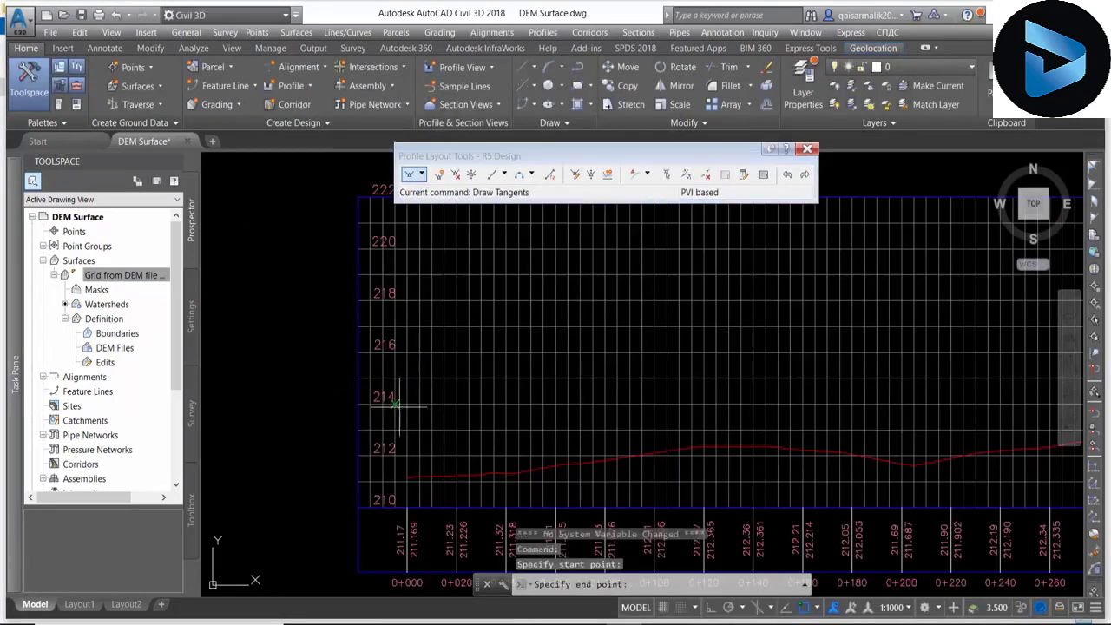
{"action": "middle_click_drag", "start_coordinate": [405, 404], "coordinate": [118, 373]}
{"action": "scroll", "coordinate": [736, 296], "scroll_direction": "up", "scroll_amount": 2}
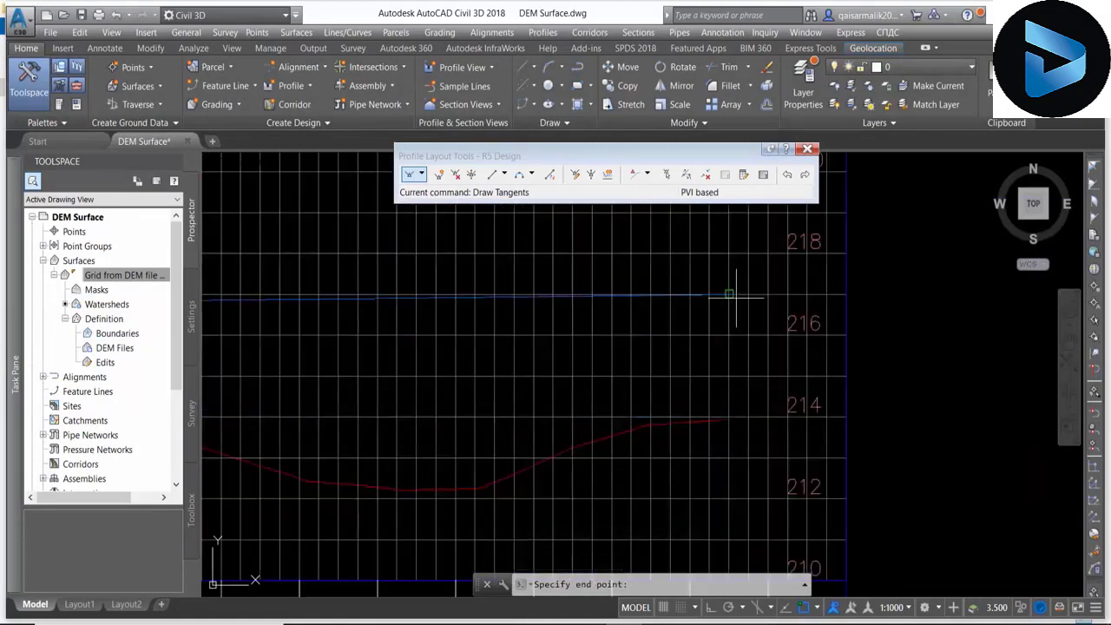
{"action": "left_click", "coordinate": [737, 332]}
{"action": "key", "text": "Return"}
- Pan and zoom to show the intersection plan alongside the profile views
{"action": "scroll", "coordinate": [665, 364], "scroll_direction": "down", "scroll_amount": 3}
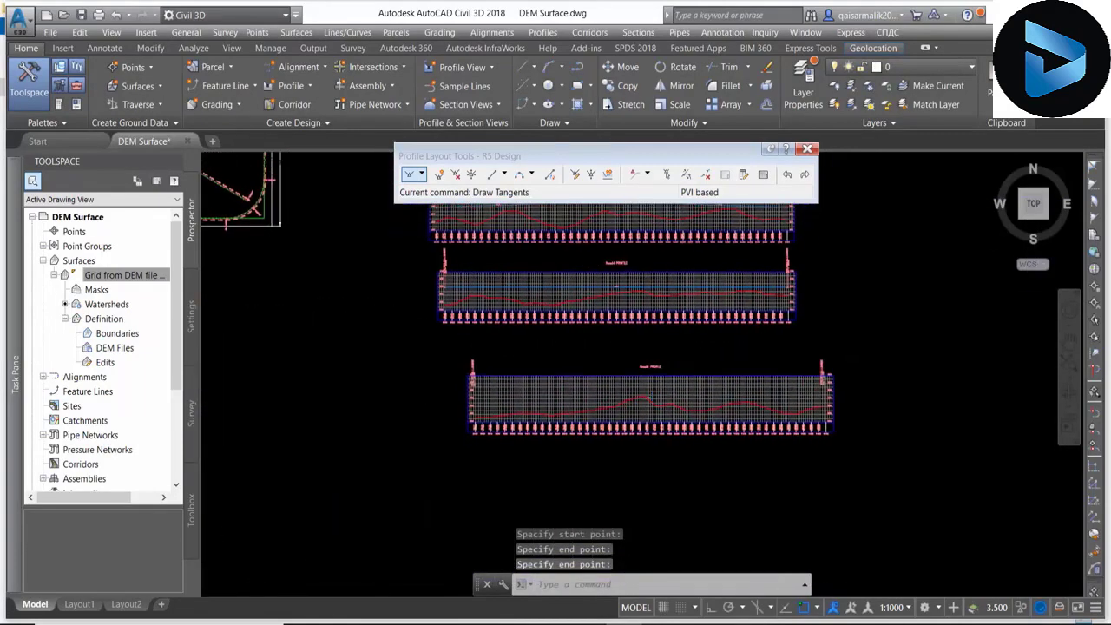
{"action": "scroll", "coordinate": [641, 388], "scroll_direction": "up", "scroll_amount": 3}
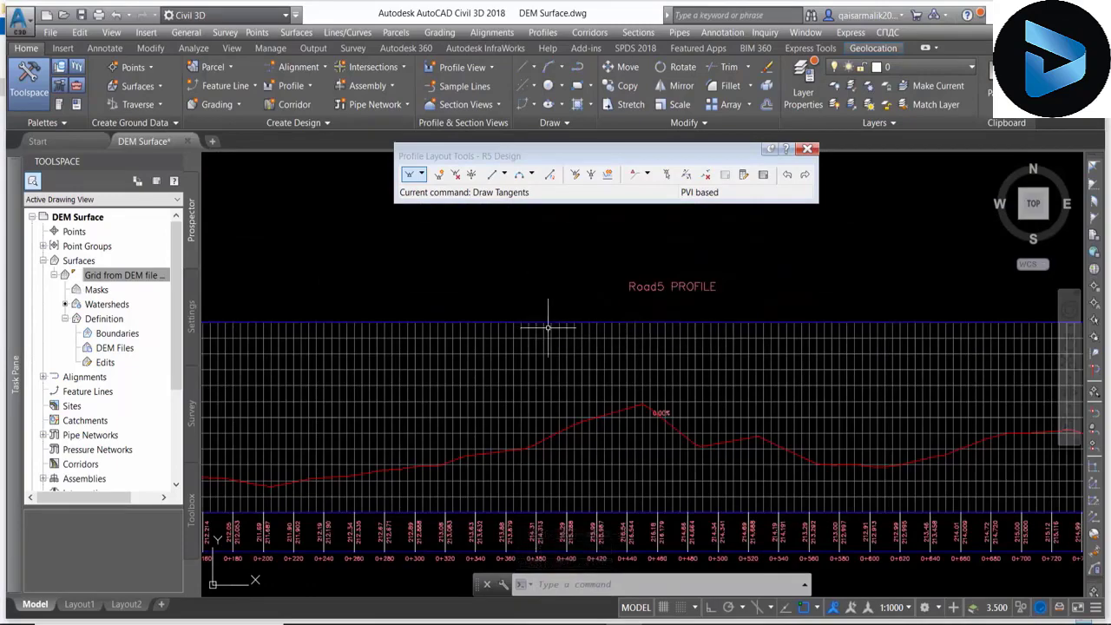
{"action": "scroll", "coordinate": [632, 396], "scroll_direction": "down", "scroll_amount": 1}
{"action": "scroll", "coordinate": [570, 373], "scroll_direction": "down", "scroll_amount": 3}
{"action": "middle_click_drag", "start_coordinate": [570, 372], "coordinate": [540, 408]}
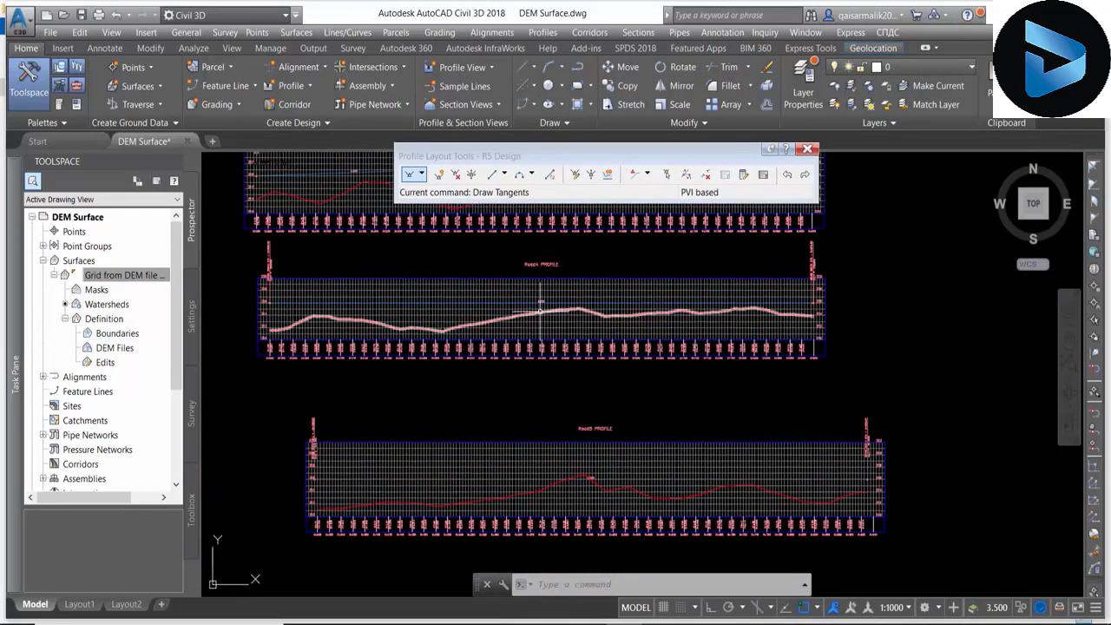
{"action": "scroll", "coordinate": [541, 347], "scroll_direction": "down", "scroll_amount": 2}
{"action": "scroll", "coordinate": [504, 358], "scroll_direction": "up", "scroll_amount": 2}
{"action": "scroll", "coordinate": [504, 357], "scroll_direction": "down", "scroll_amount": 3}
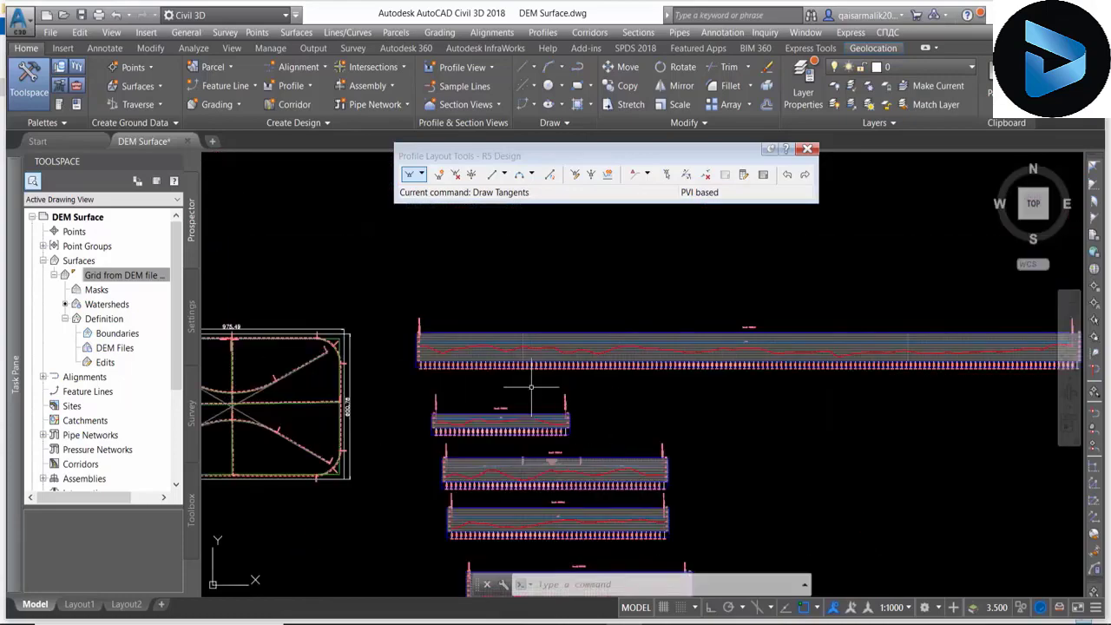
{"action": "scroll", "coordinate": [401, 387], "scroll_direction": "up", "scroll_amount": 4}
{"action": "middle_click_drag", "start_coordinate": [323, 305], "coordinate": [405, 252]}
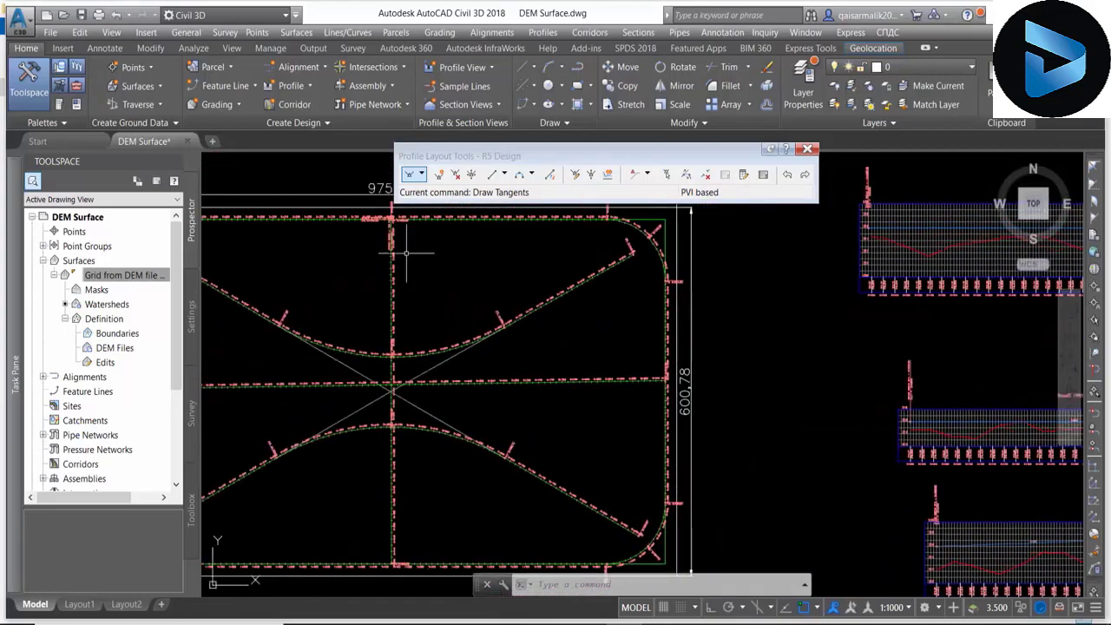
{"action": "scroll", "coordinate": [423, 343], "scroll_direction": "down", "scroll_amount": 3}
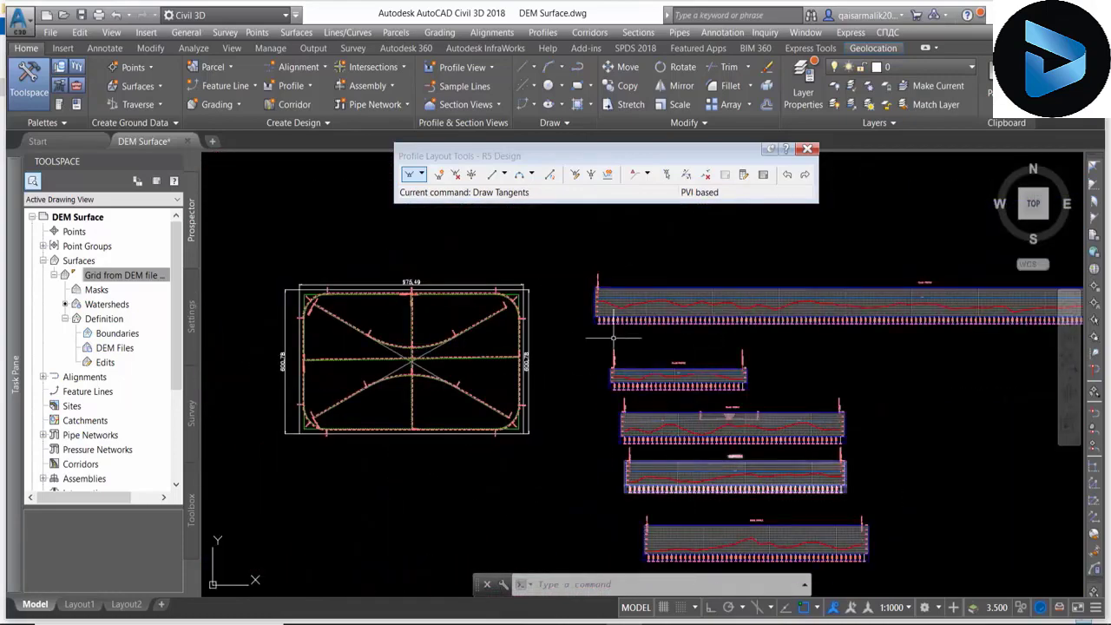
{"action": "middle_click_drag", "start_coordinate": [720, 519], "coordinate": [568, 437]}
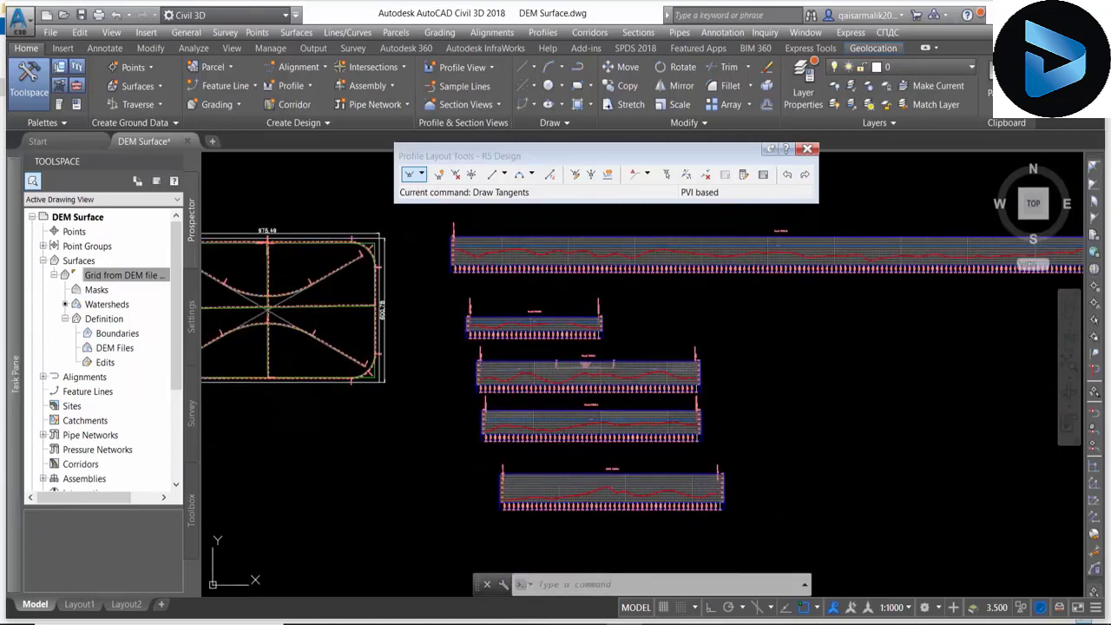
{"action": "scroll", "coordinate": [605, 314], "scroll_direction": "up", "scroll_amount": 3}
{"action": "scroll", "coordinate": [604, 314], "scroll_direction": "up", "scroll_amount": 3}
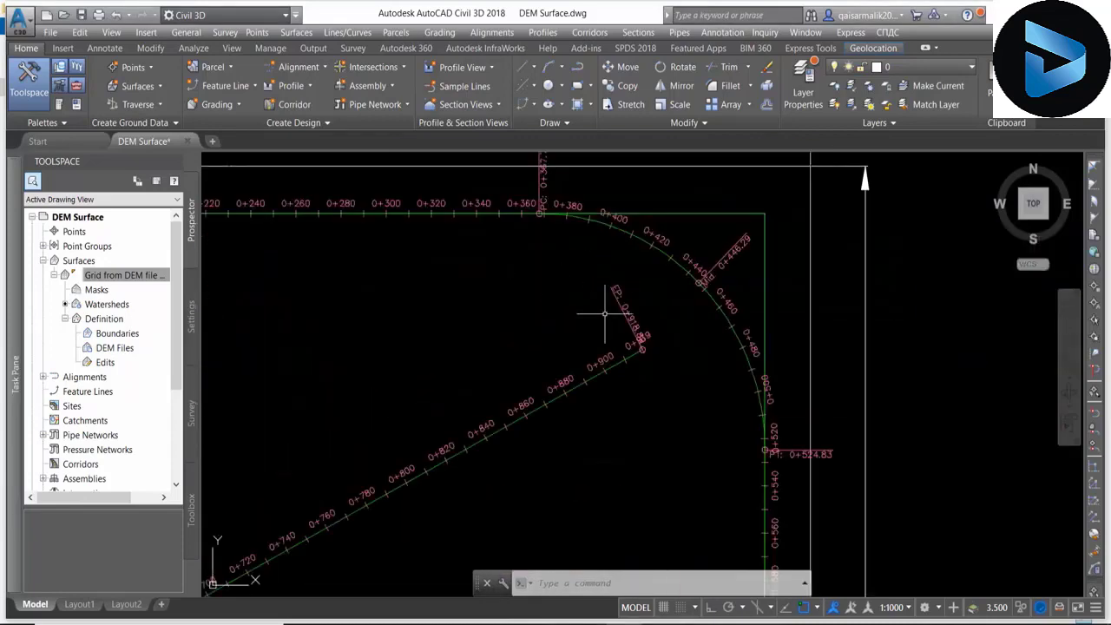
{"action": "left_click", "coordinate": [640, 349]}
{"action": "left_click", "coordinate": [640, 349]}
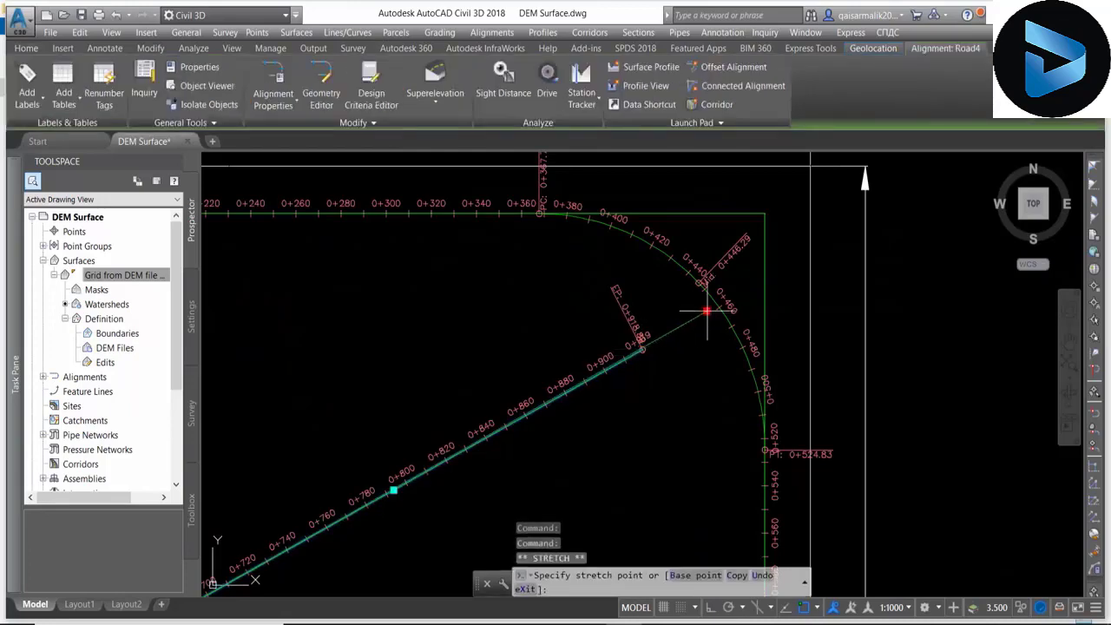
{"action": "scroll", "coordinate": [716, 310], "scroll_direction": "up", "scroll_amount": 4}
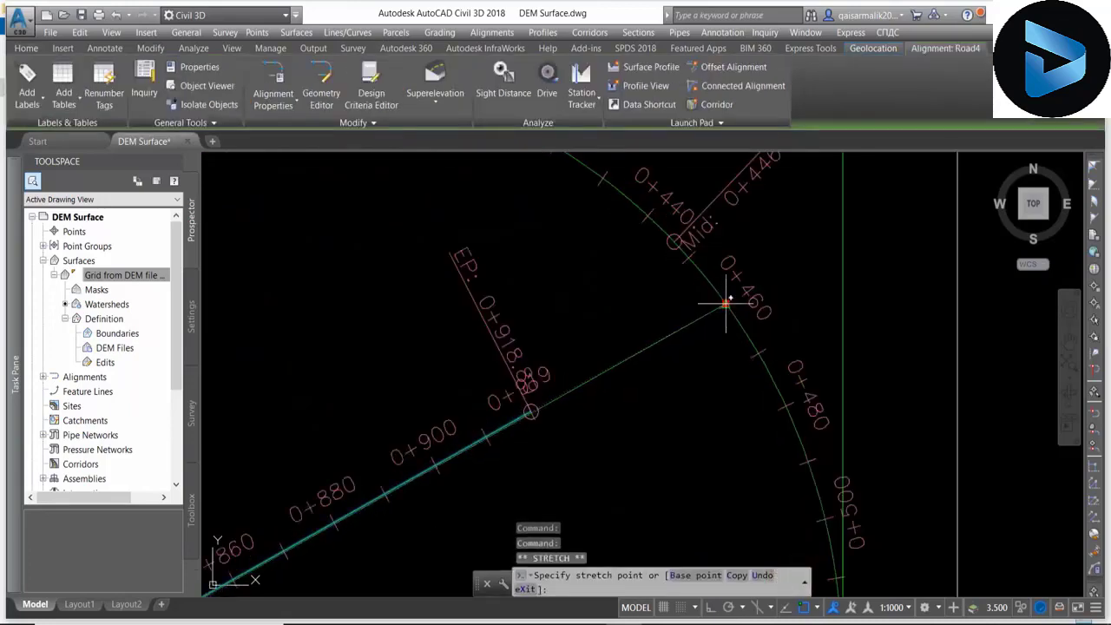
{"action": "scroll", "coordinate": [656, 367], "scroll_direction": "down", "scroll_amount": 3}
{"action": "scroll", "coordinate": [656, 367], "scroll_direction": "down", "scroll_amount": 3}
{"action": "key", "text": "Escape"}
{"action": "scroll", "coordinate": [614, 379], "scroll_direction": "down", "scroll_amount": 2}
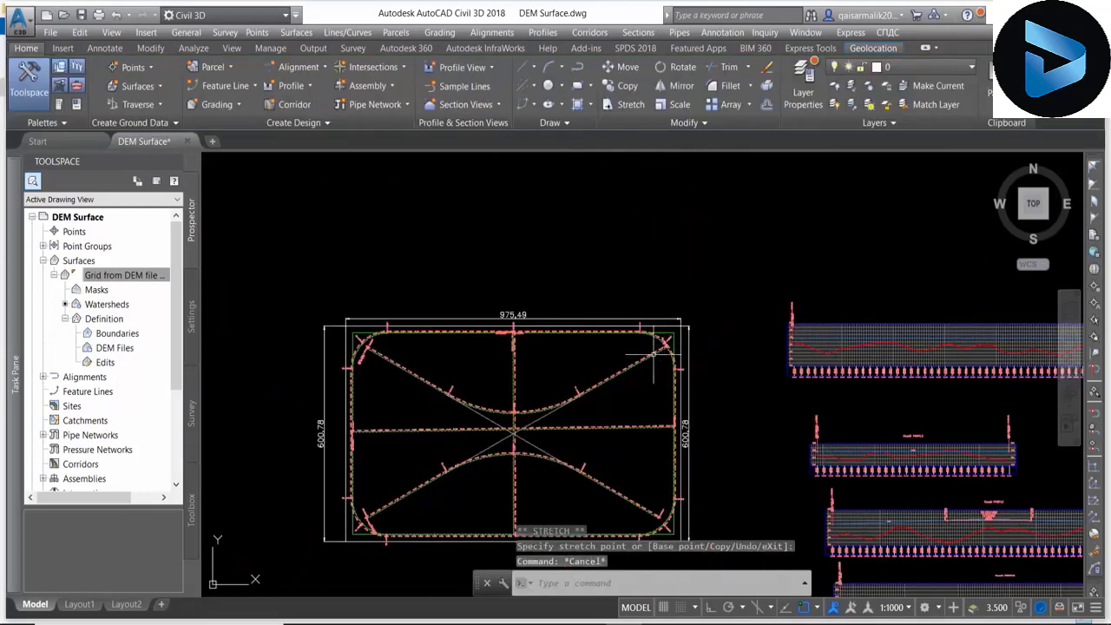
{"action": "scroll", "coordinate": [614, 378], "scroll_direction": "up", "scroll_amount": 3}
{"action": "scroll", "coordinate": [554, 379], "scroll_direction": "up", "scroll_amount": 2}
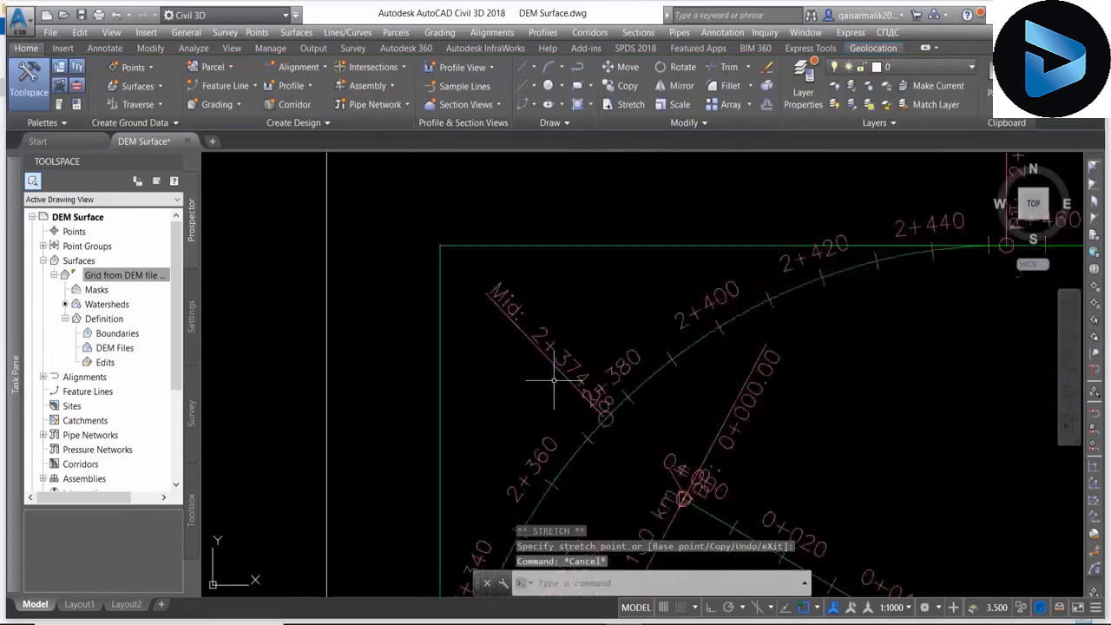
{"action": "left_click", "coordinate": [701, 509]}
{"action": "left_click", "coordinate": [683, 499]}
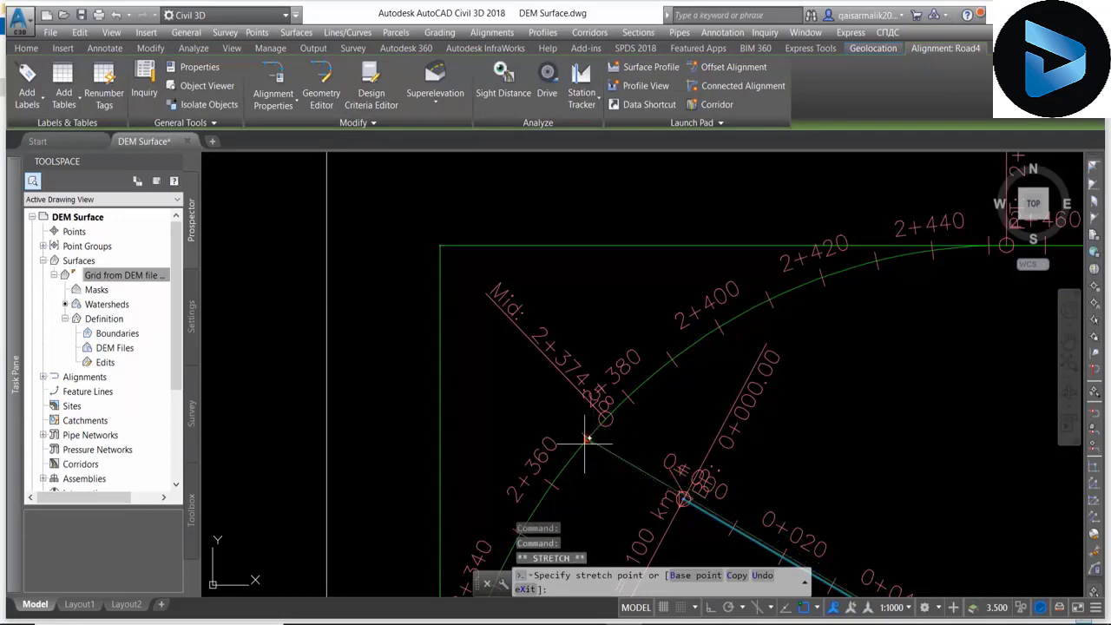
{"action": "scroll", "coordinate": [580, 445], "scroll_direction": "up", "scroll_amount": 2}
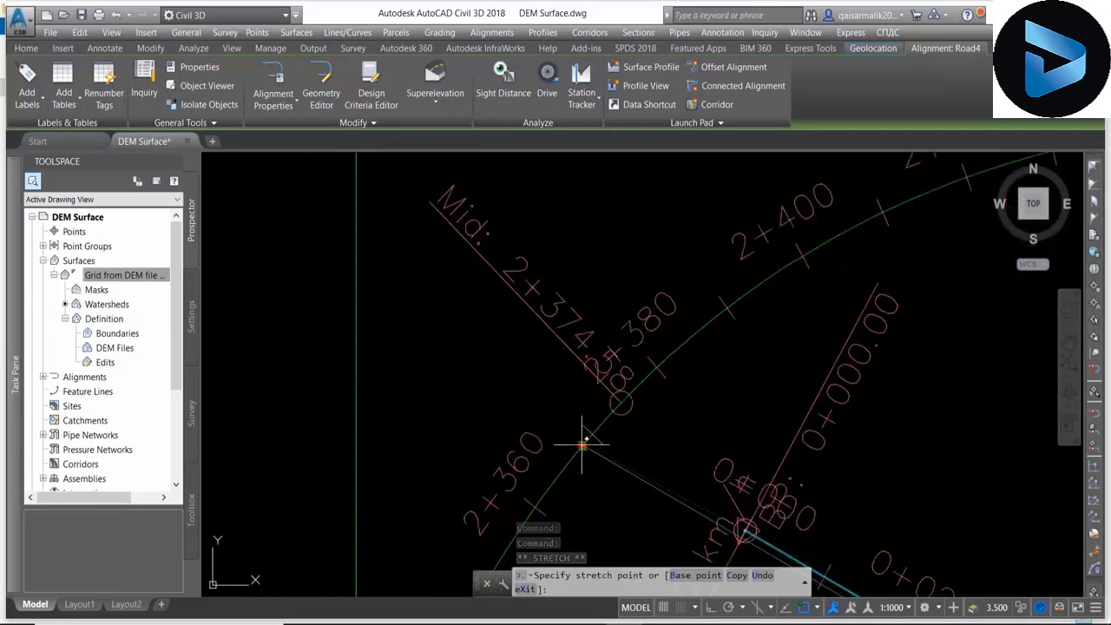
{"action": "scroll", "coordinate": [584, 443], "scroll_direction": "down", "scroll_amount": 2}
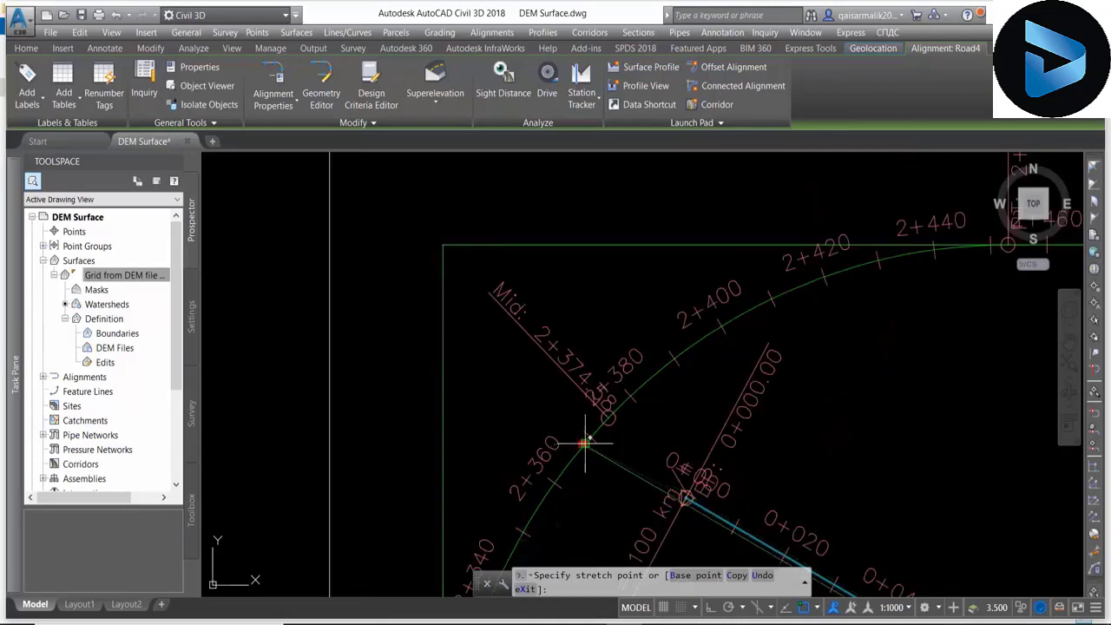
{"action": "scroll", "coordinate": [586, 439], "scroll_direction": "down", "scroll_amount": 1}
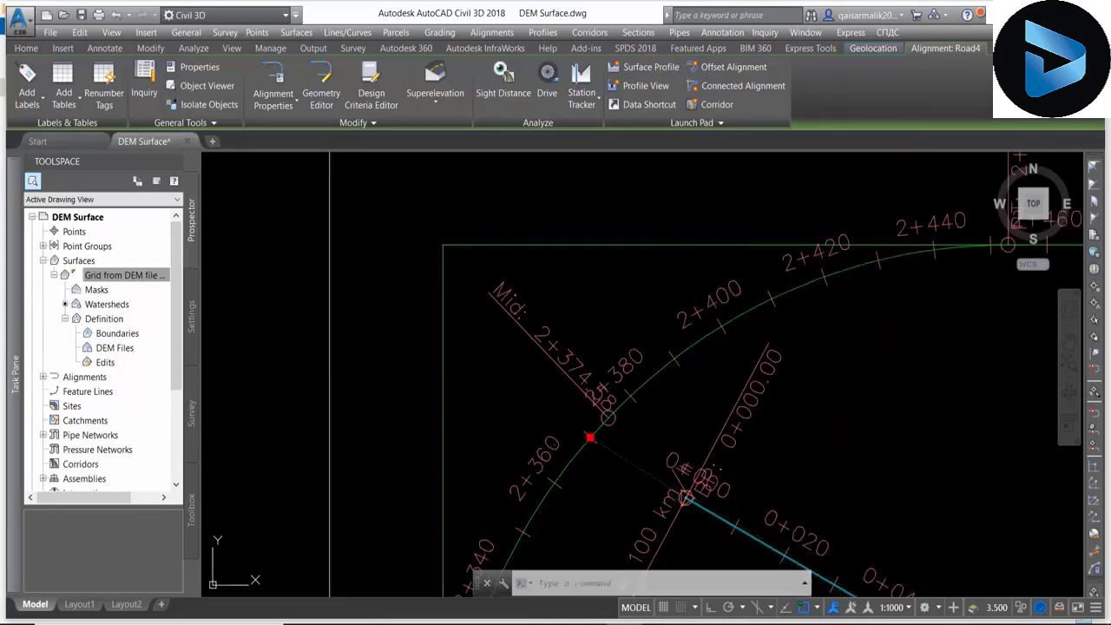
{"action": "scroll", "coordinate": [533, 390], "scroll_direction": "down", "scroll_amount": 2}
{"action": "scroll", "coordinate": [543, 408], "scroll_direction": "down", "scroll_amount": 2}
{"action": "scroll", "coordinate": [577, 387], "scroll_direction": "down", "scroll_amount": 2}
{"action": "key", "text": "Escape"}
{"action": "scroll", "coordinate": [577, 388], "scroll_direction": "up", "scroll_amount": 1}
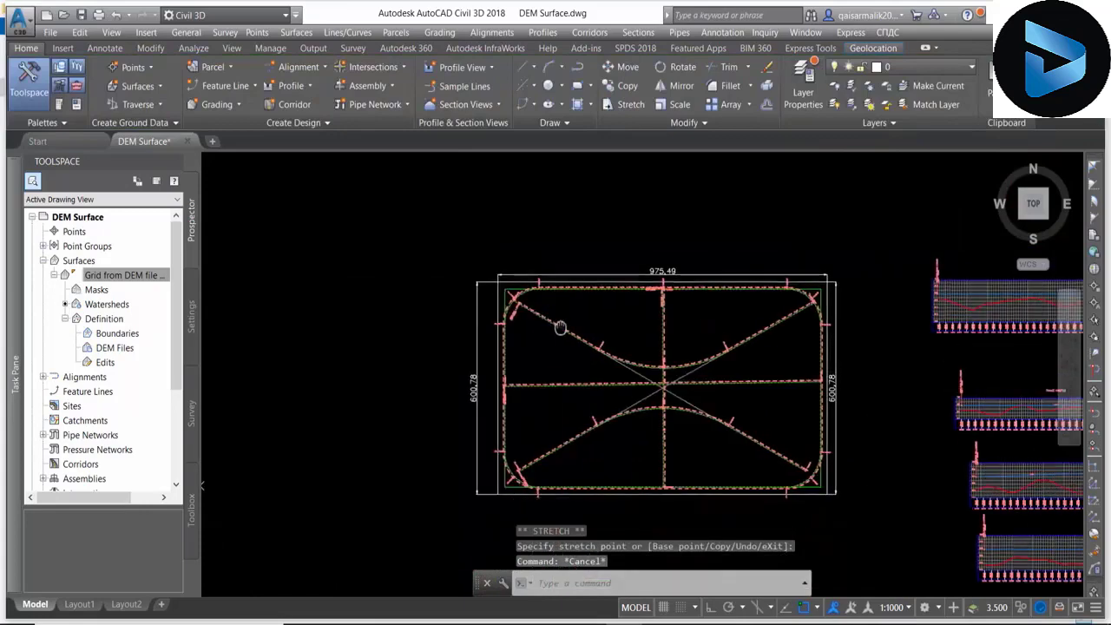
{"action": "scroll", "coordinate": [579, 394], "scroll_direction": "up", "scroll_amount": 3}
{"action": "scroll", "coordinate": [599, 417], "scroll_direction": "up", "scroll_amount": 1}
{"action": "left_click", "coordinate": [608, 425]}
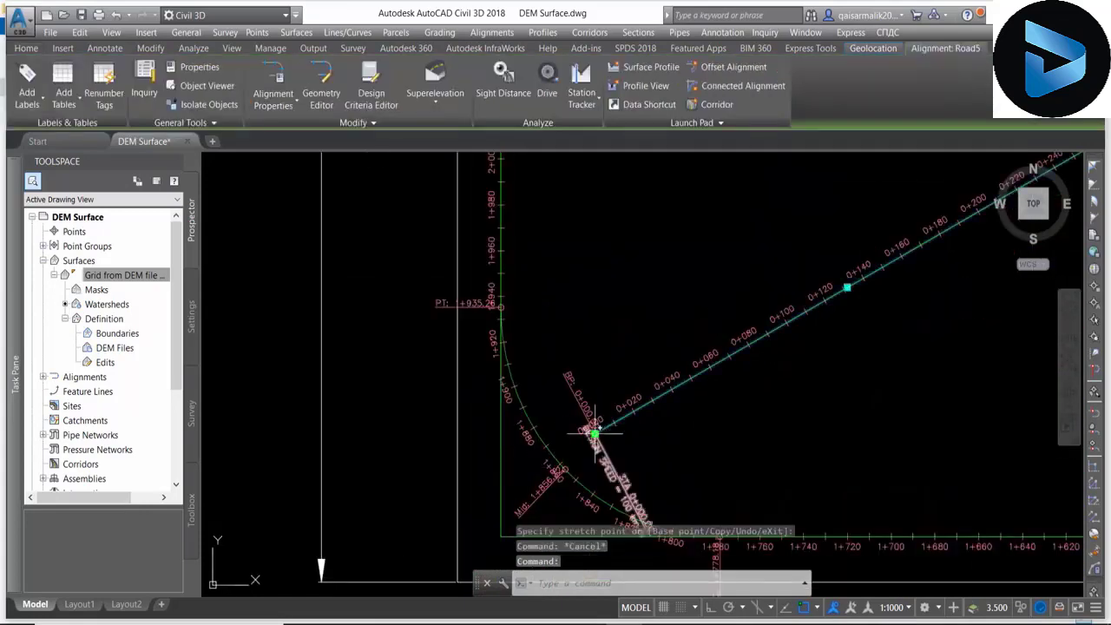
{"action": "left_click", "coordinate": [563, 469]}
{"action": "scroll", "coordinate": [555, 459], "scroll_direction": "up", "scroll_amount": 2}
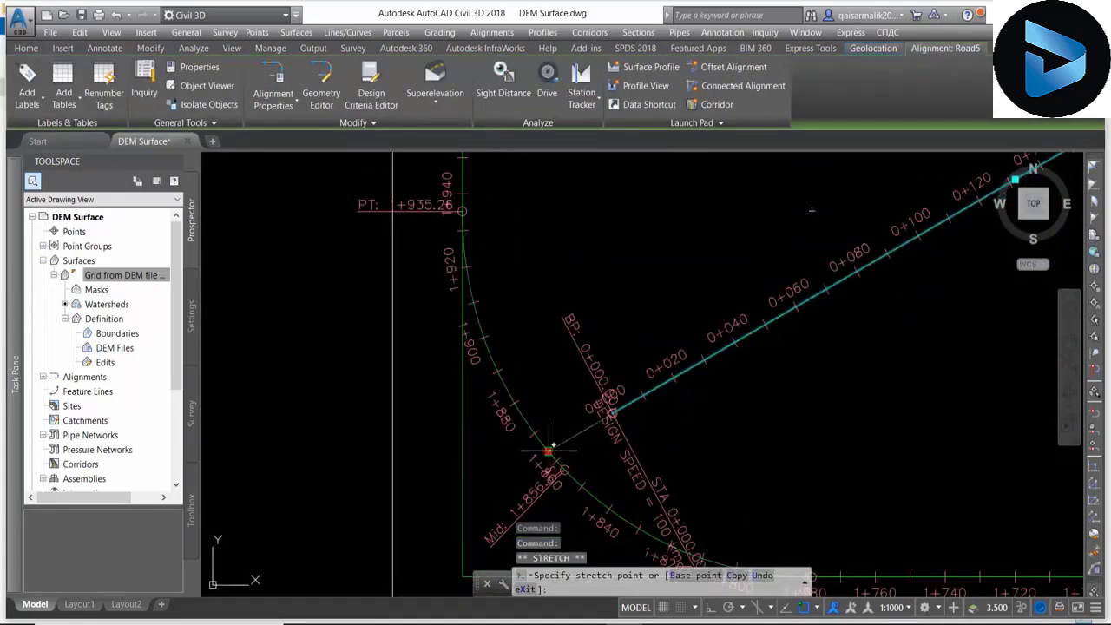
{"action": "scroll", "coordinate": [547, 450], "scroll_direction": "down", "scroll_amount": 3}
{"action": "key", "text": "Escape"}
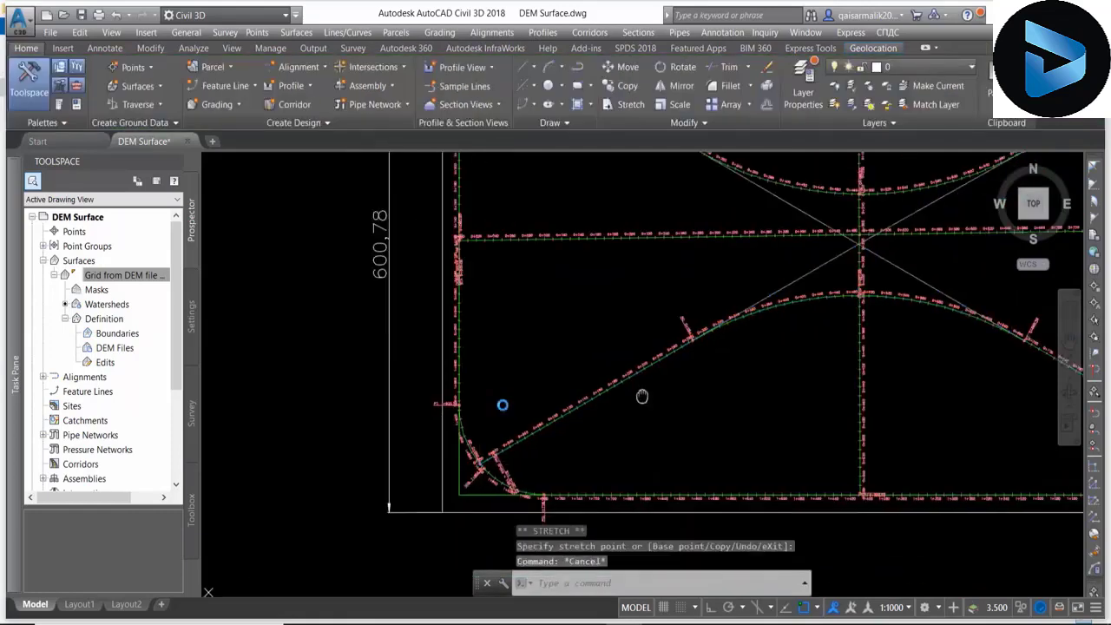
{"action": "scroll", "coordinate": [712, 391], "scroll_direction": "down", "scroll_amount": 2}
{"action": "scroll", "coordinate": [868, 423], "scroll_direction": "up", "scroll_amount": 3}
{"action": "scroll", "coordinate": [868, 423], "scroll_direction": "up", "scroll_amount": 2}
{"action": "scroll", "coordinate": [806, 442], "scroll_direction": "up", "scroll_amount": 1}
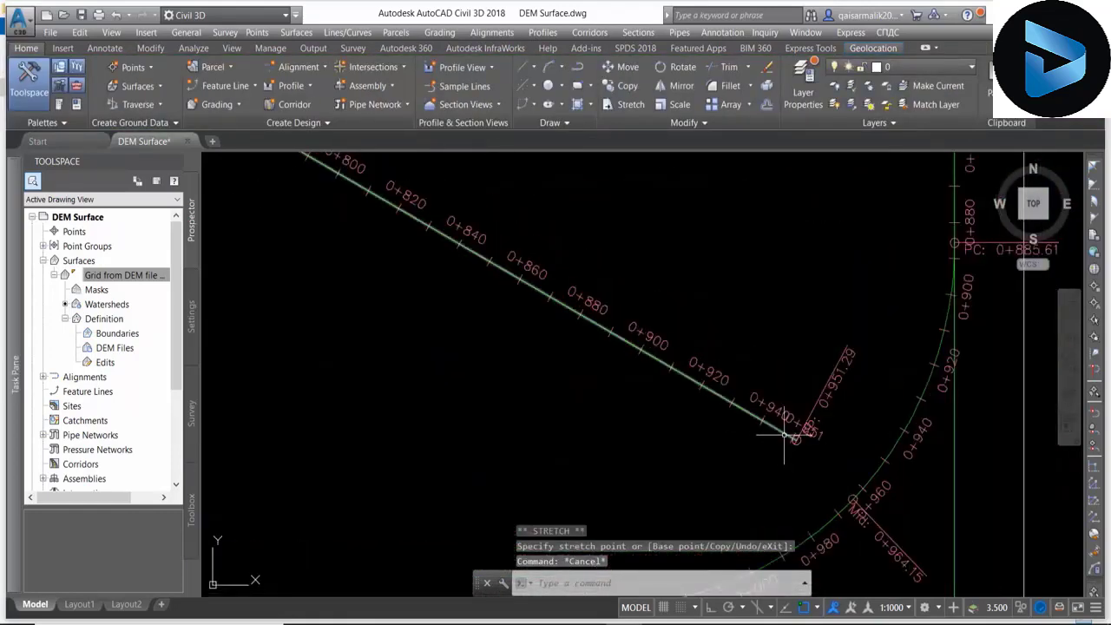
{"action": "left_click", "coordinate": [791, 439]}
{"action": "left_click", "coordinate": [795, 440]}
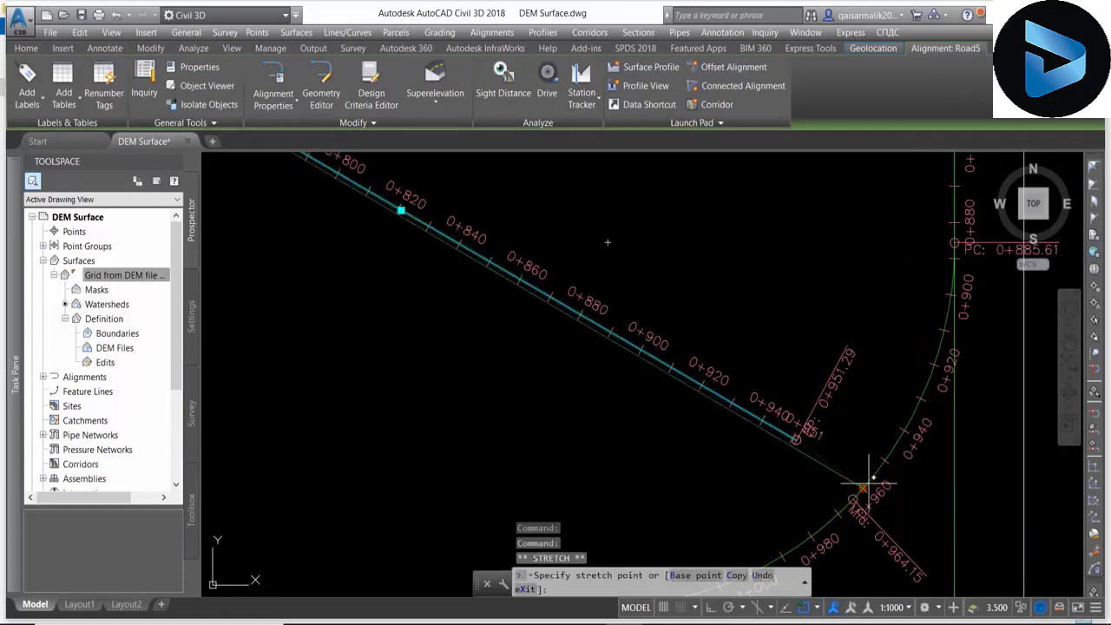
{"action": "scroll", "coordinate": [867, 480], "scroll_direction": "up", "scroll_amount": 2}
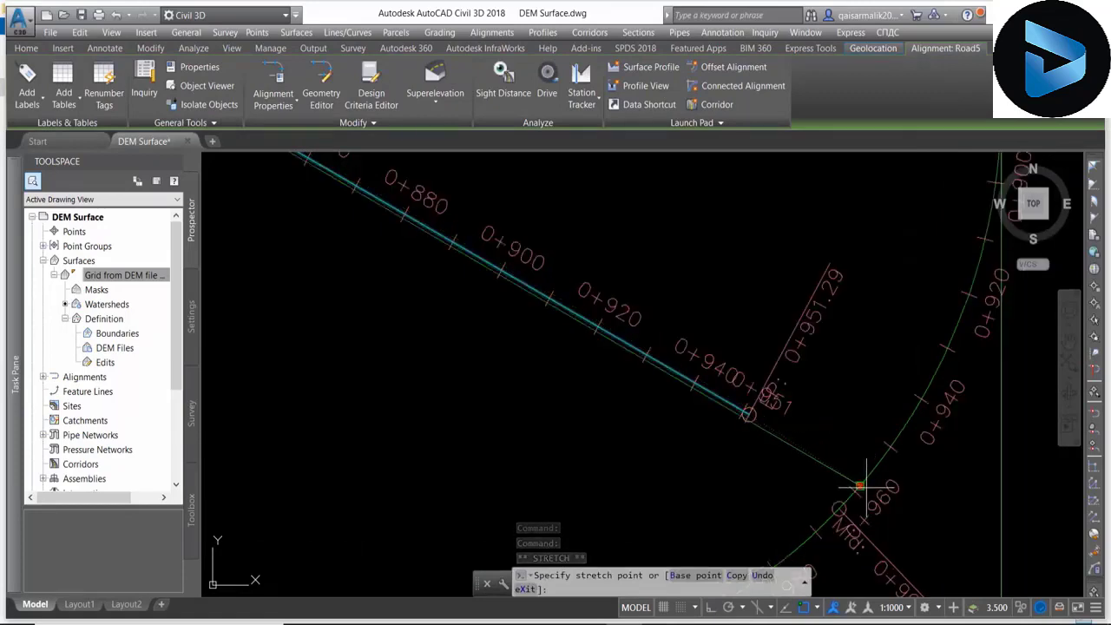
{"action": "scroll", "coordinate": [859, 481], "scroll_direction": "down", "scroll_amount": 1}
{"action": "scroll", "coordinate": [820, 430], "scroll_direction": "down", "scroll_amount": 3}
{"action": "scroll", "coordinate": [795, 403], "scroll_direction": "down", "scroll_amount": 3}
{"action": "key", "text": "Escape"}
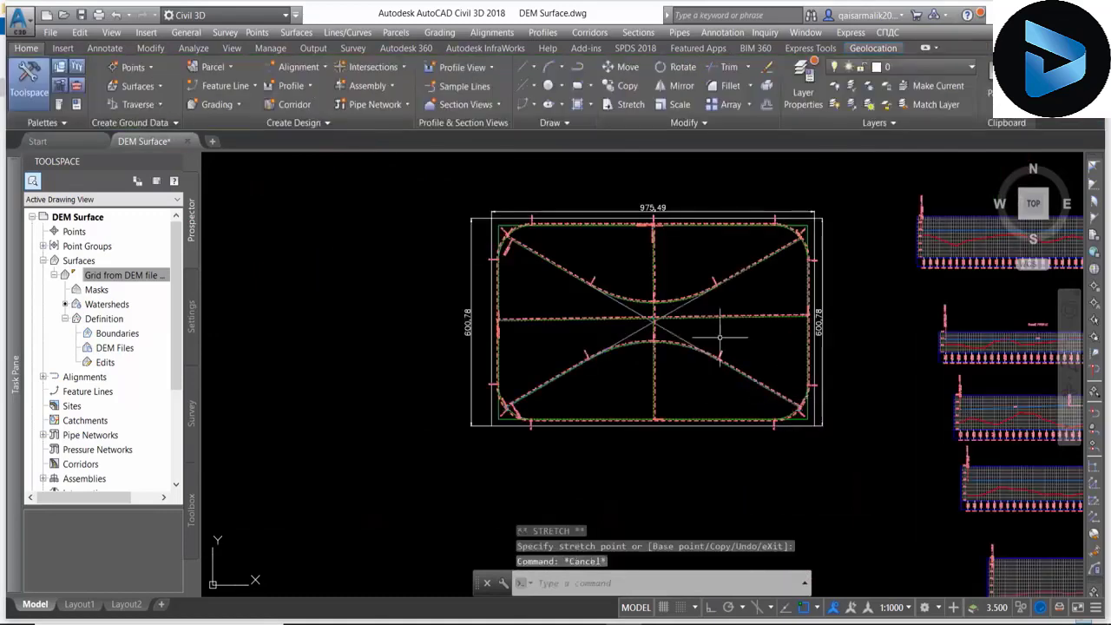
{"action": "scroll", "coordinate": [811, 402], "scroll_direction": "down", "scroll_amount": 2}
{"action": "middle_click_drag", "start_coordinate": [818, 401], "coordinate": [689, 378]}
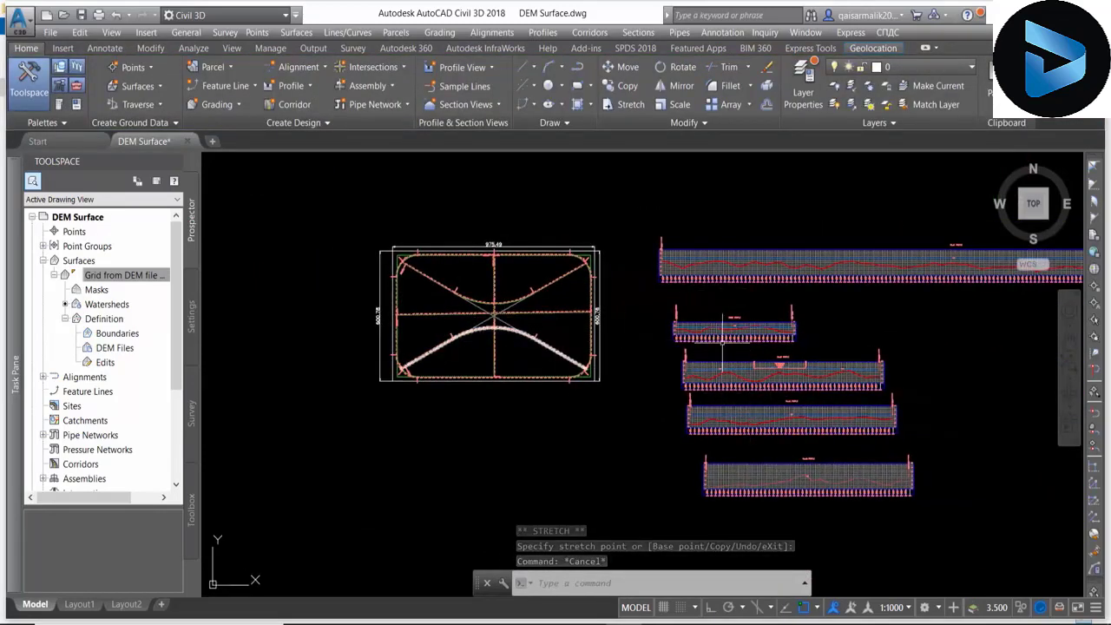
{"action": "scroll", "coordinate": [928, 371], "scroll_direction": "up", "scroll_amount": 2}
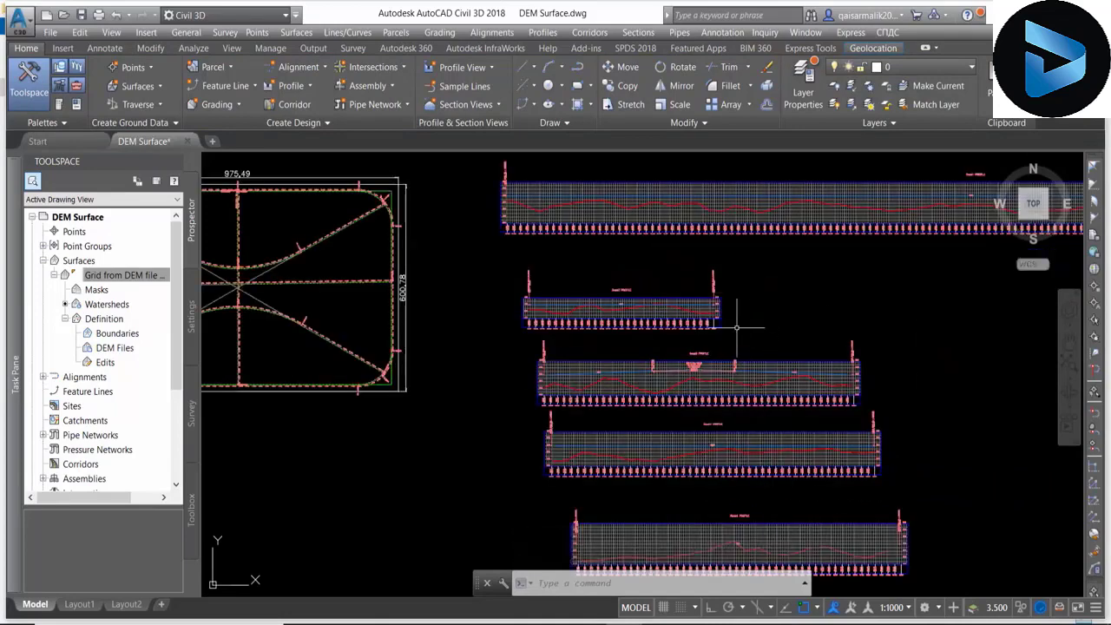
{"action": "scroll", "coordinate": [736, 328], "scroll_direction": "down", "scroll_amount": 2}
{"action": "scroll", "coordinate": [422, 333], "scroll_direction": "down", "scroll_amount": 3}
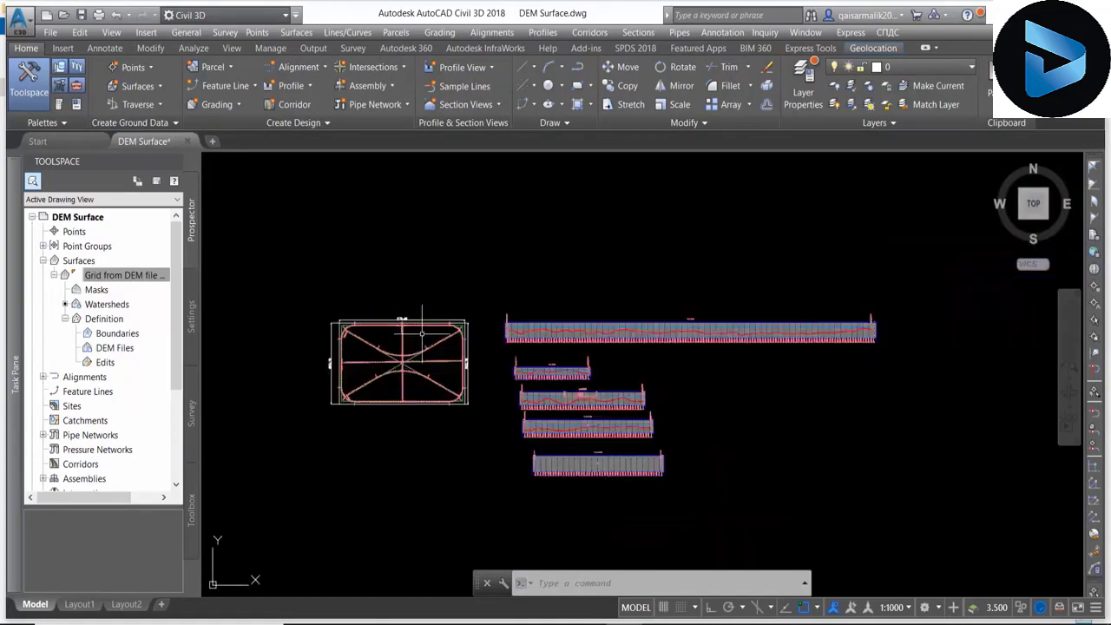
- Create a new assembly named 12 m with the Basic styles
{"action": "middle_click_drag", "start_coordinate": [717, 312], "coordinate": [630, 312]}
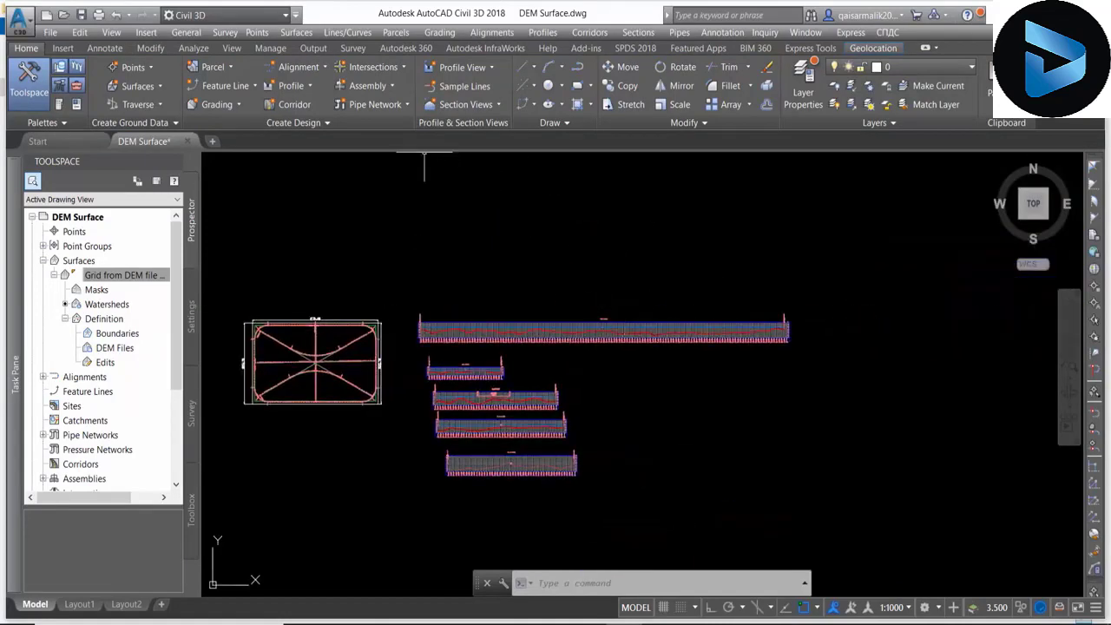
{"action": "left_click", "coordinate": [390, 87]}
{"action": "left_click", "coordinate": [59, 105]}
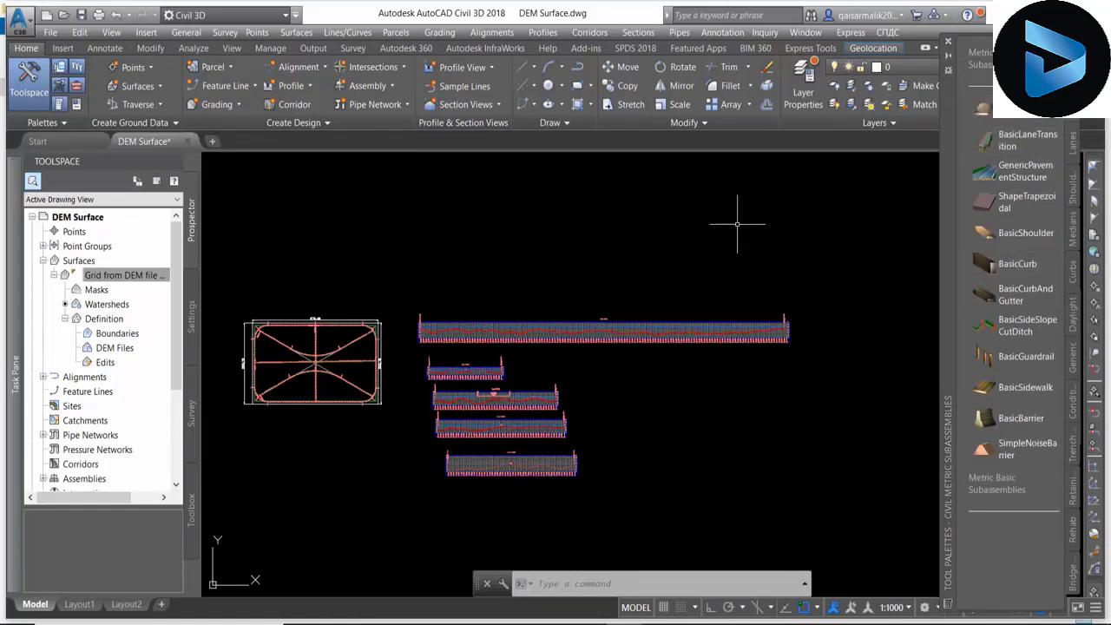
{"action": "left_click", "coordinate": [367, 85]}
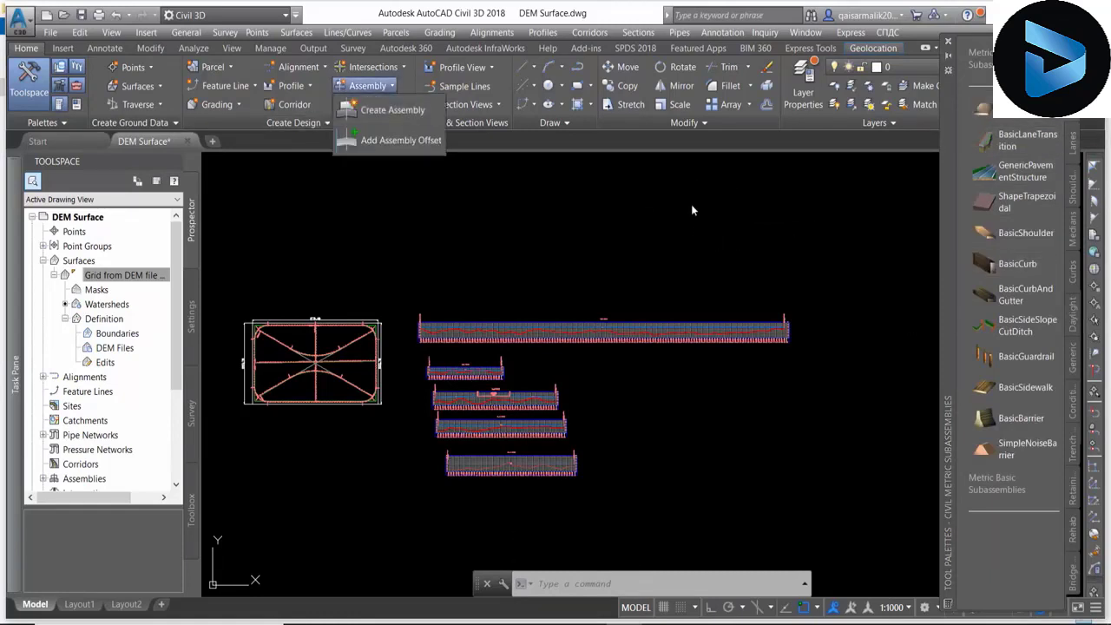
{"action": "left_click", "coordinate": [393, 111]}
{"action": "type", "text": "12 m"}
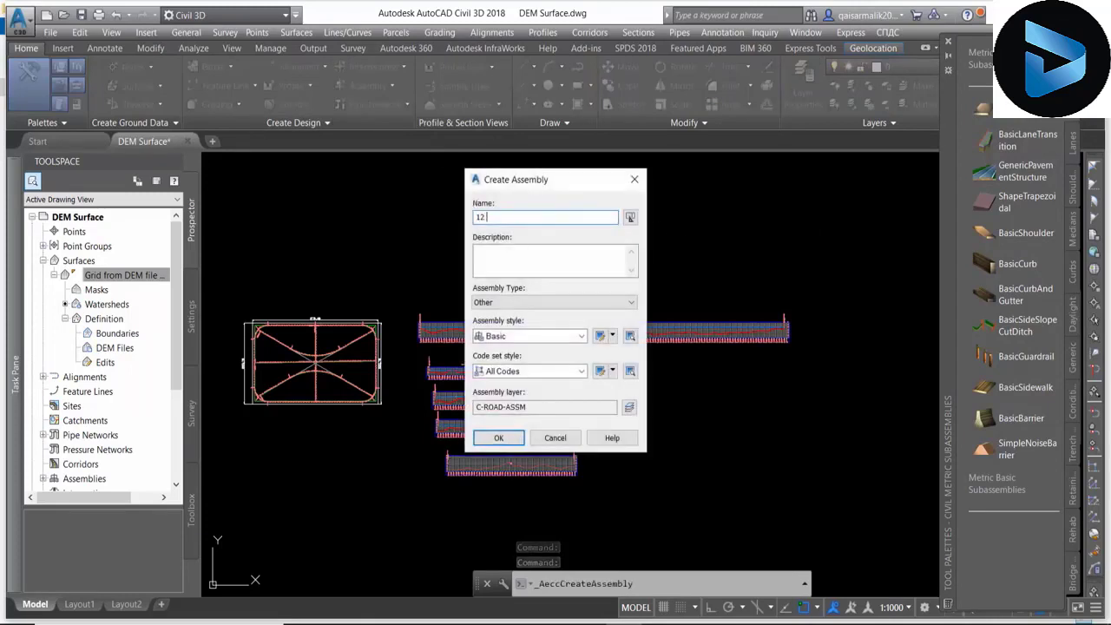
{"action": "left_click", "coordinate": [499, 437]}
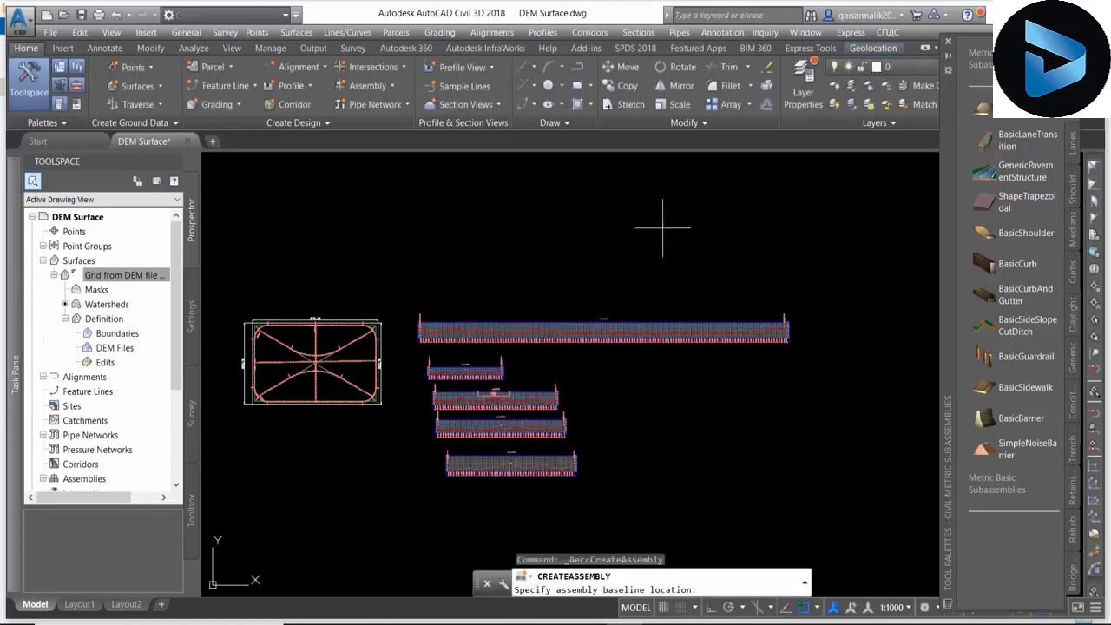
- Place the 12 m baseline and add 6 m LaneInsideSuperLayerVarying lanes left and right at -2%
{"action": "left_click", "coordinate": [659, 228]}
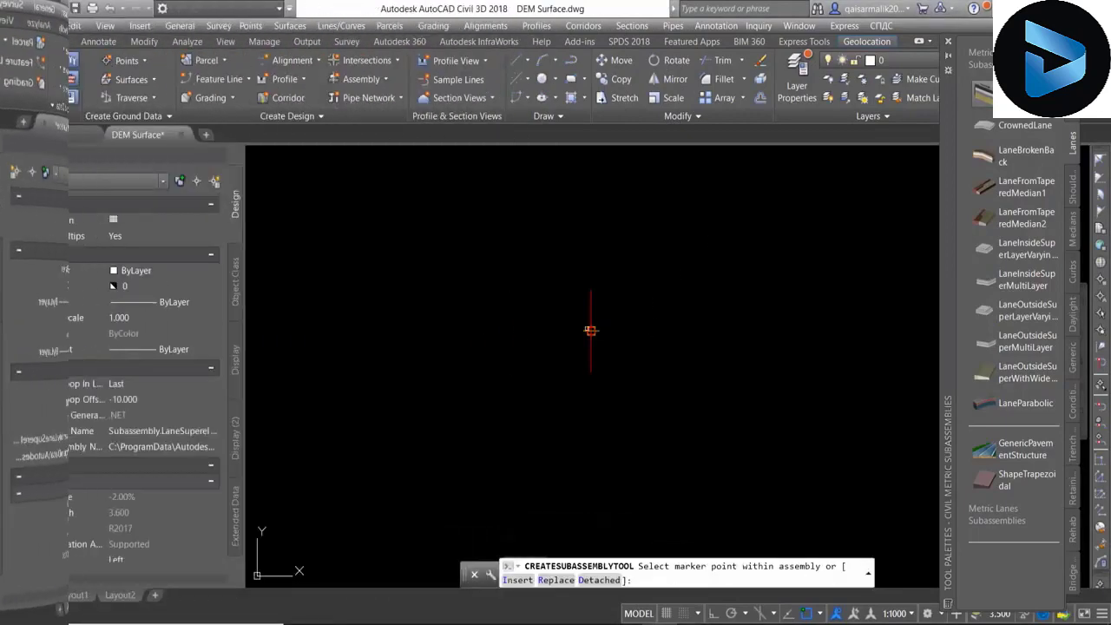
{"action": "scroll", "coordinate": [123, 415], "scroll_direction": "down", "scroll_amount": 5}
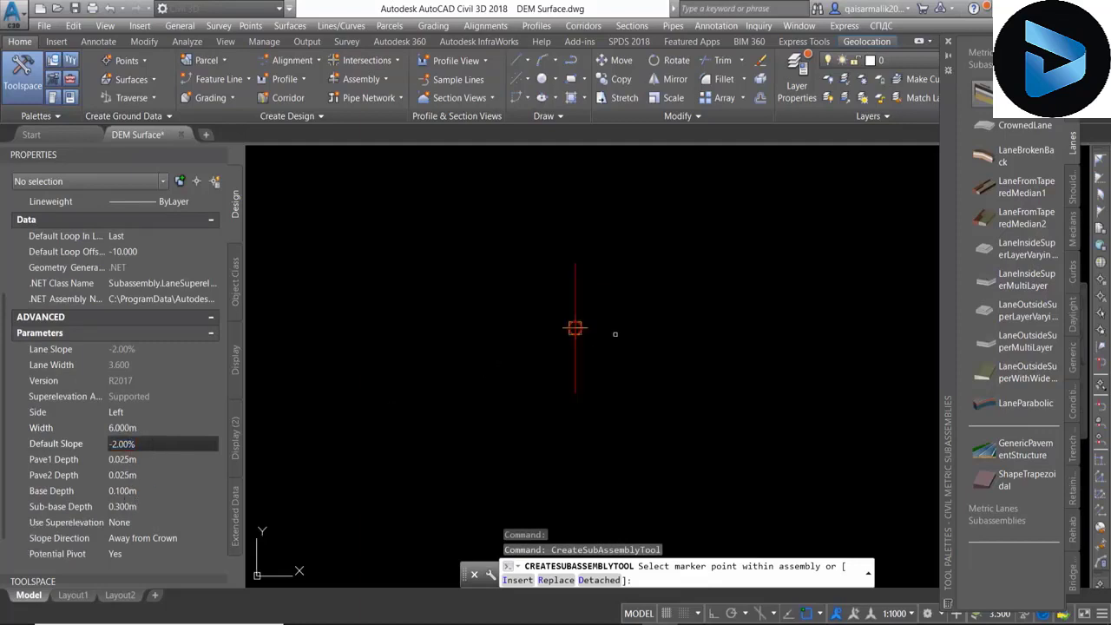
{"action": "left_click", "coordinate": [549, 323]}
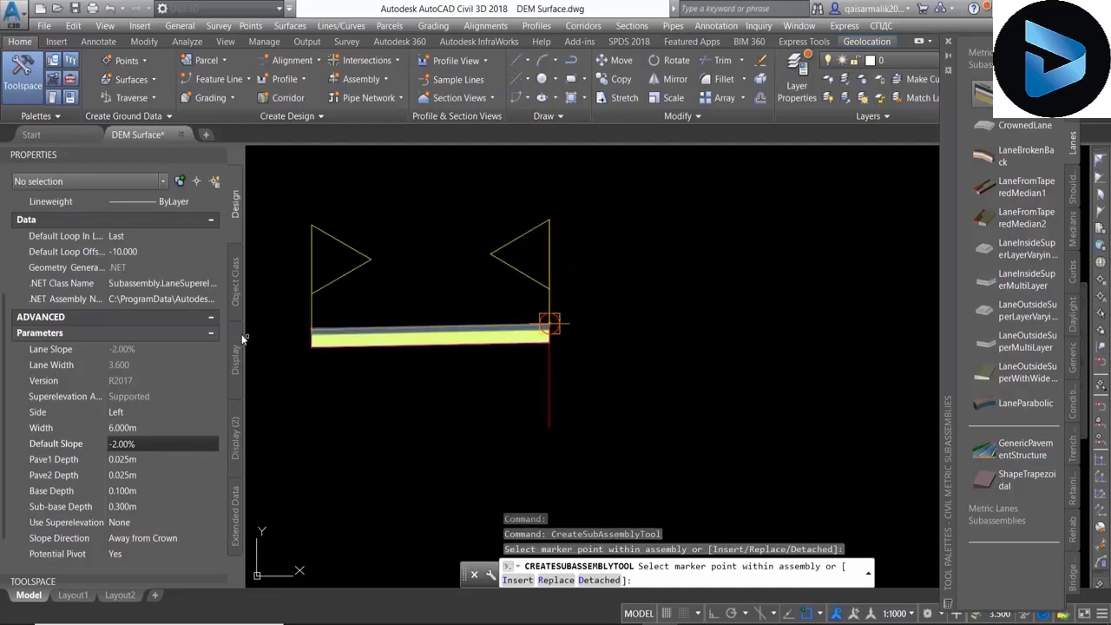
{"action": "left_click", "coordinate": [137, 411]}
{"action": "left_click", "coordinate": [137, 411]}
{"action": "left_click", "coordinate": [121, 443]}
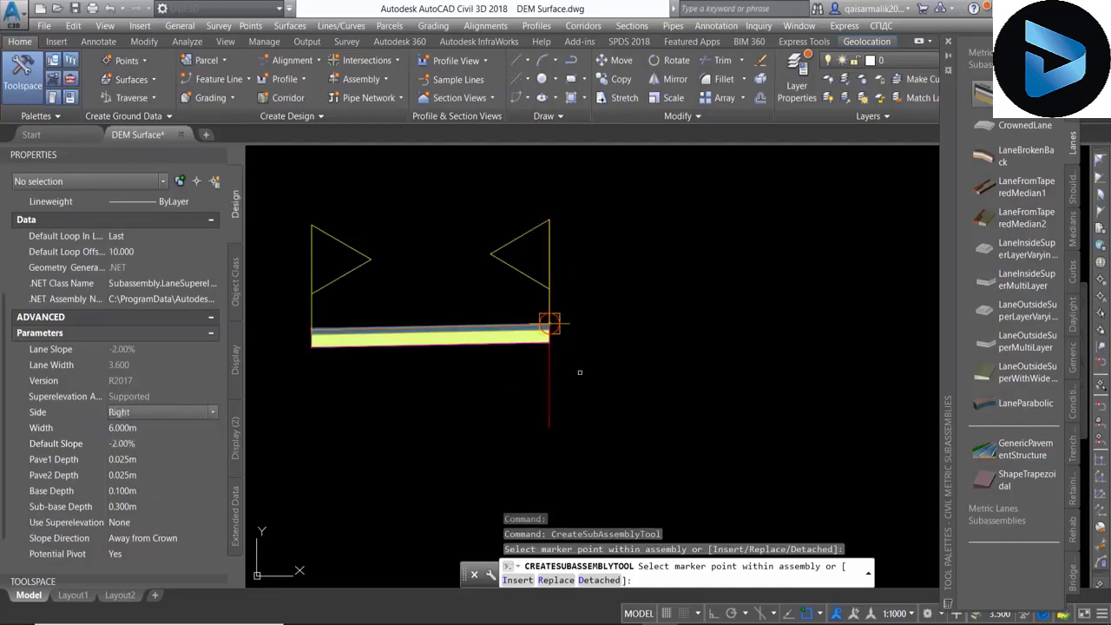
{"action": "left_click", "coordinate": [550, 322]}
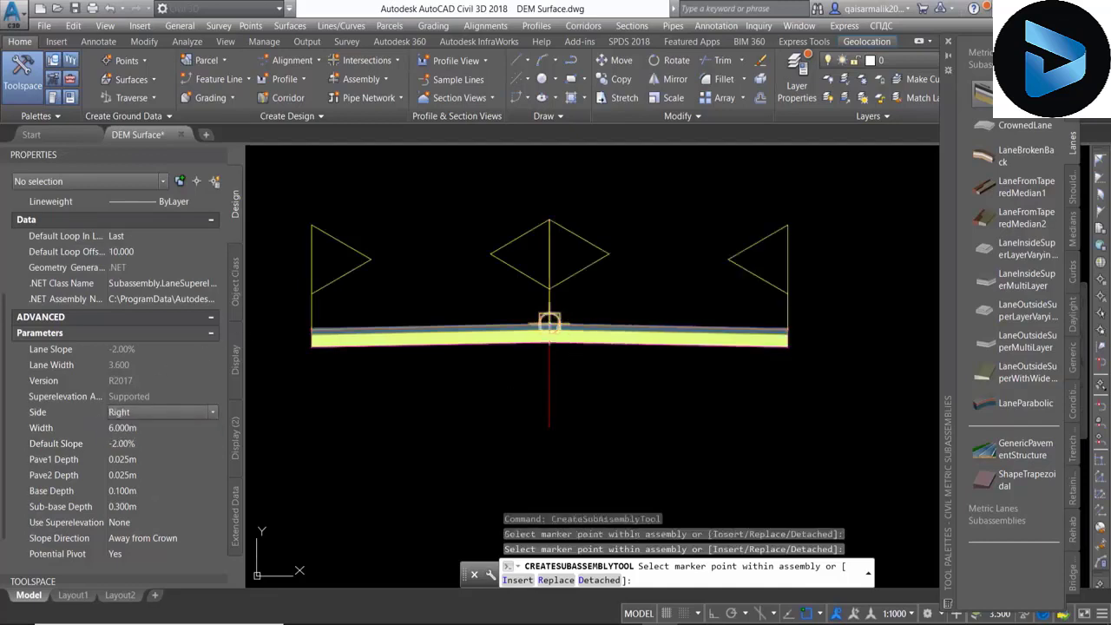
{"action": "scroll", "coordinate": [556, 334], "scroll_direction": "down", "scroll_amount": 2}
{"action": "right_click", "coordinate": [739, 321]}
{"action": "left_click", "coordinate": [757, 330]}
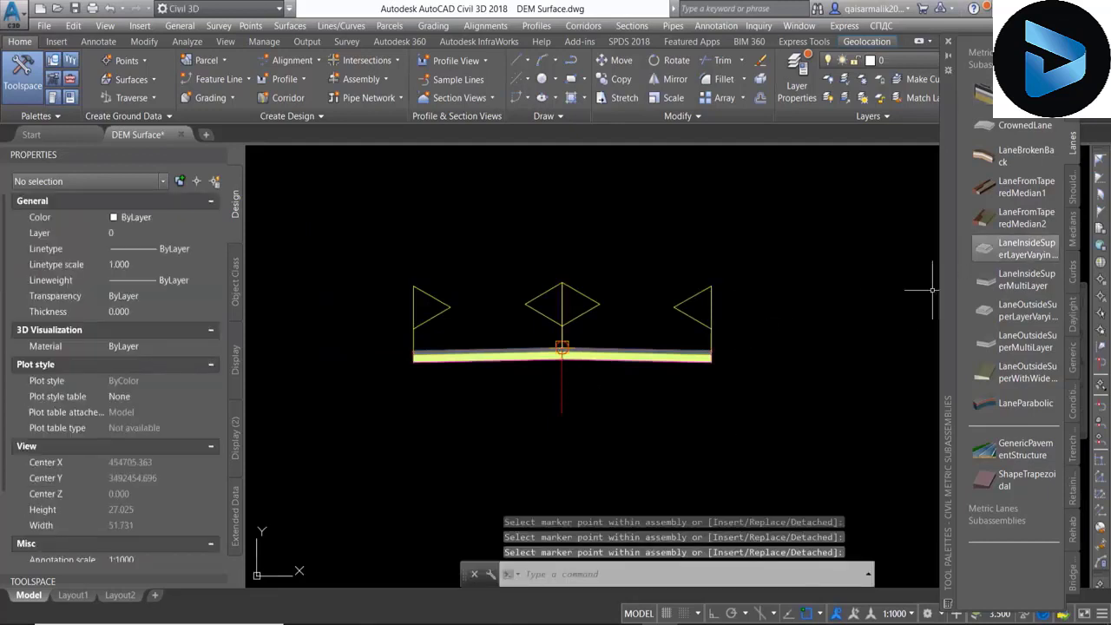
{"action": "scroll", "coordinate": [1023, 243], "scroll_direction": "down", "scroll_amount": 5}
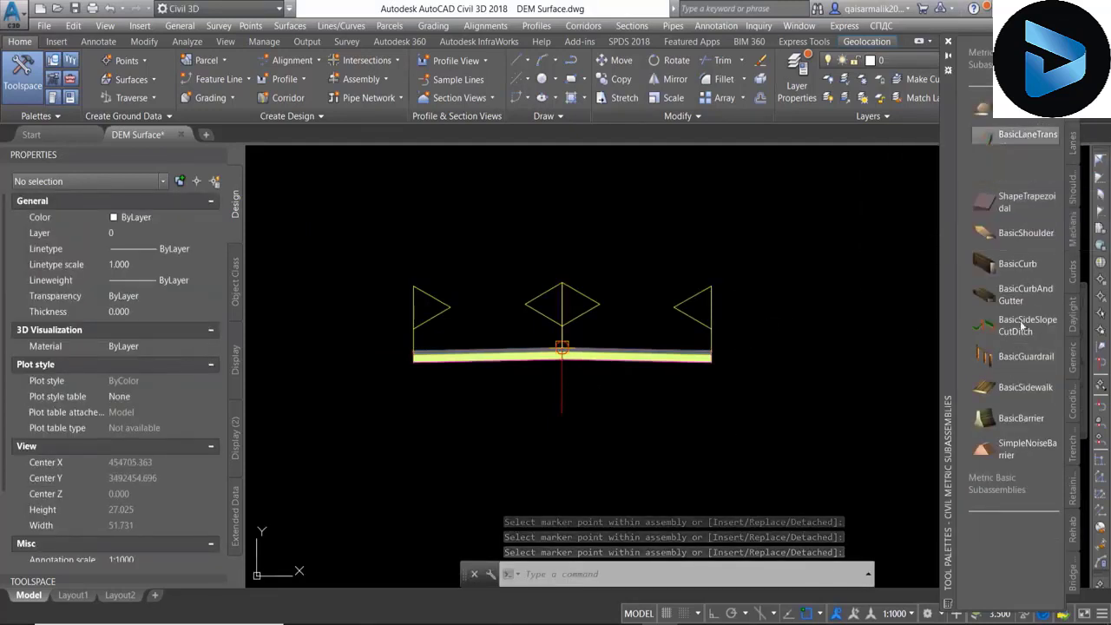
- Attach 1.8 m BasicSidewalk subassemblies beyond both outer lane edges
{"action": "left_click", "coordinate": [1024, 391]}
{"action": "scroll", "coordinate": [140, 399], "scroll_direction": "down", "scroll_amount": 1}
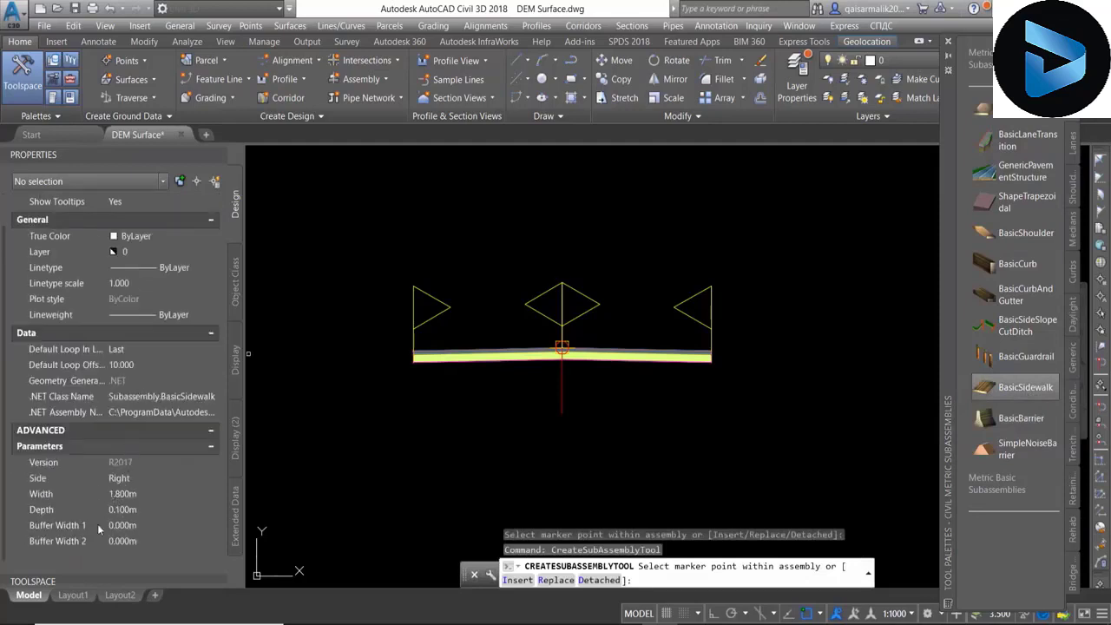
{"action": "scroll", "coordinate": [712, 357], "scroll_direction": "up", "scroll_amount": 5}
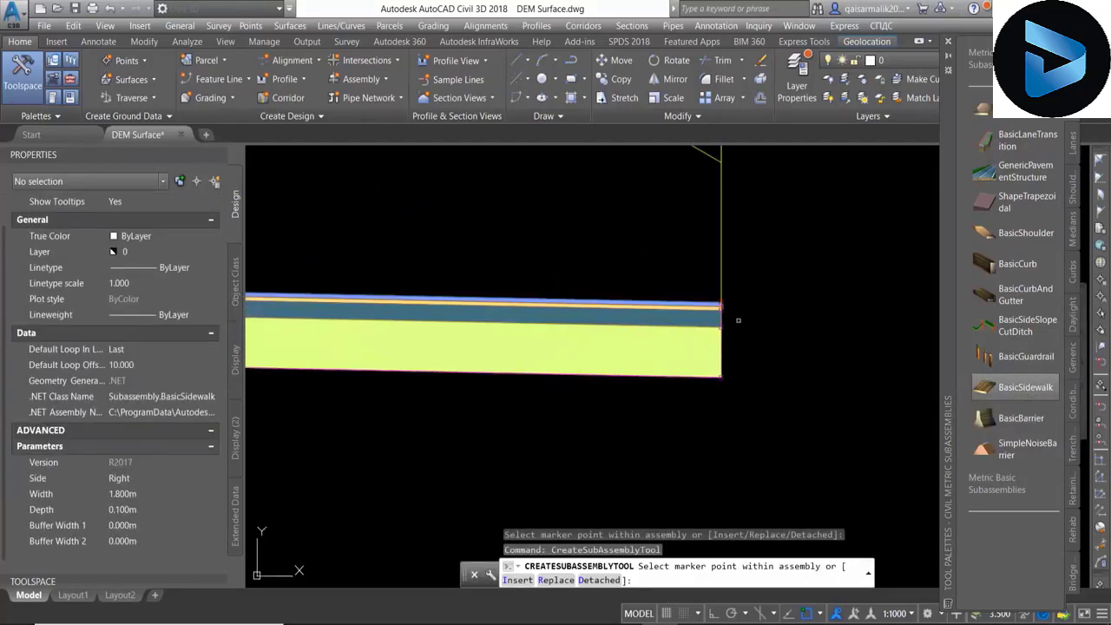
{"action": "scroll", "coordinate": [699, 330], "scroll_direction": "down", "scroll_amount": 5}
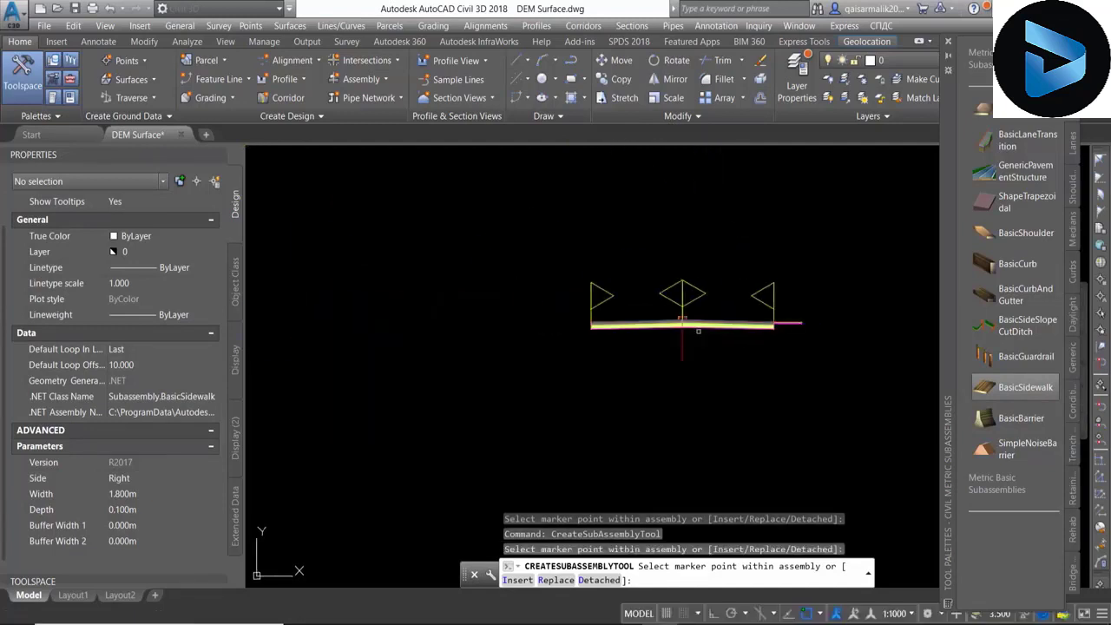
{"action": "scroll", "coordinate": [598, 314], "scroll_direction": "up", "scroll_amount": 4}
{"action": "scroll", "coordinate": [753, 337], "scroll_direction": "up", "scroll_amount": 2}
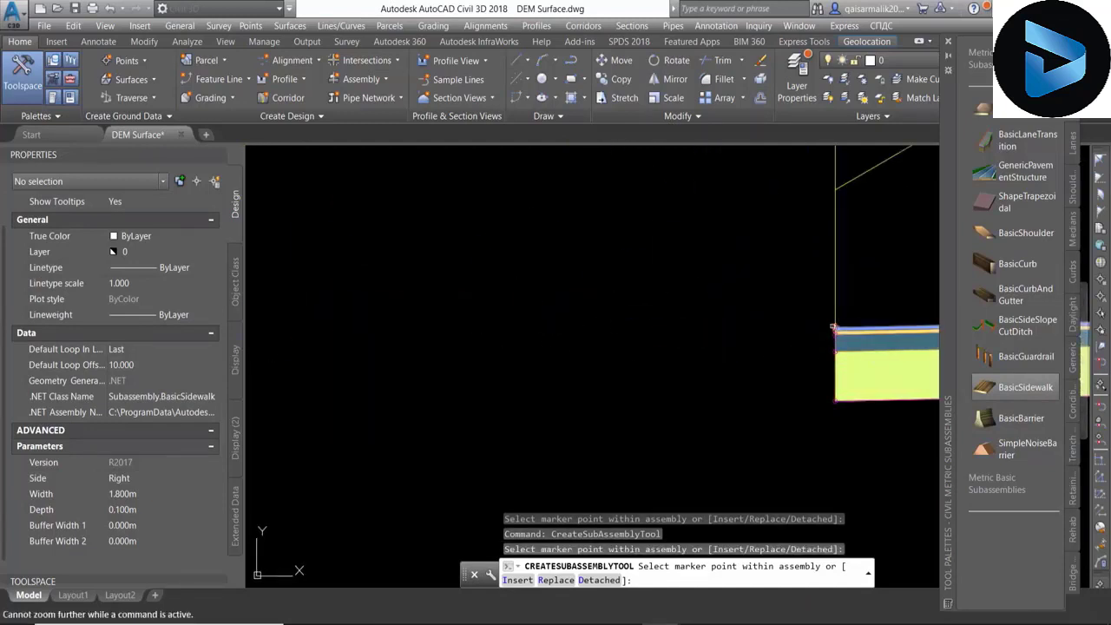
{"action": "scroll", "coordinate": [555, 321], "scroll_direction": "down", "scroll_amount": 4}
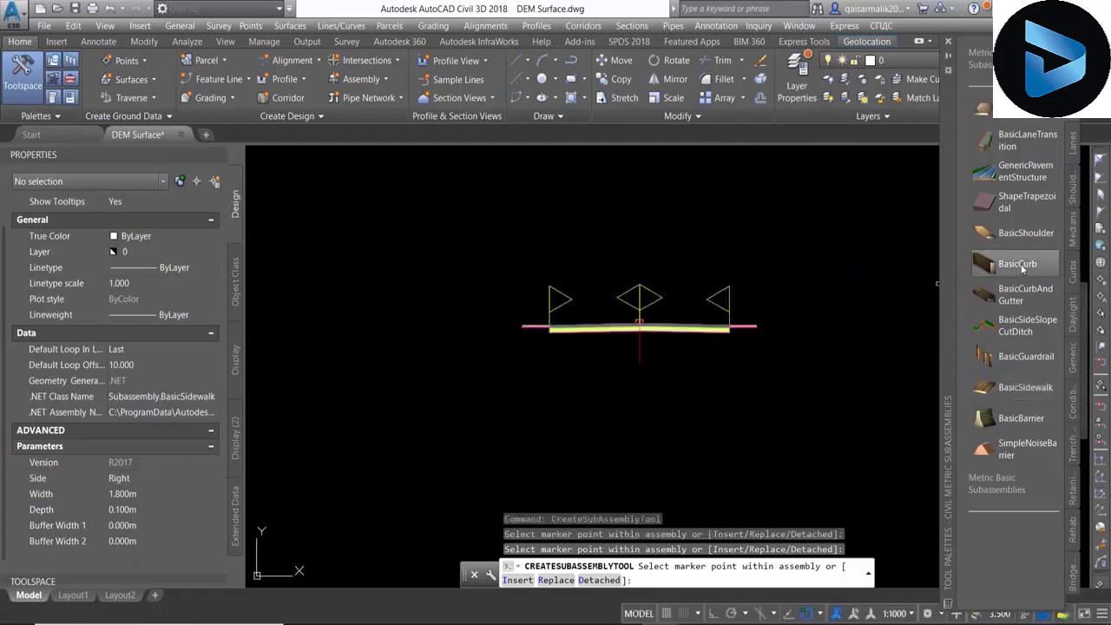
- Attach BasicSideSlopeCutDitch daylight subassemblies to the left and right sidewalk ends
{"action": "left_click", "coordinate": [1013, 331]}
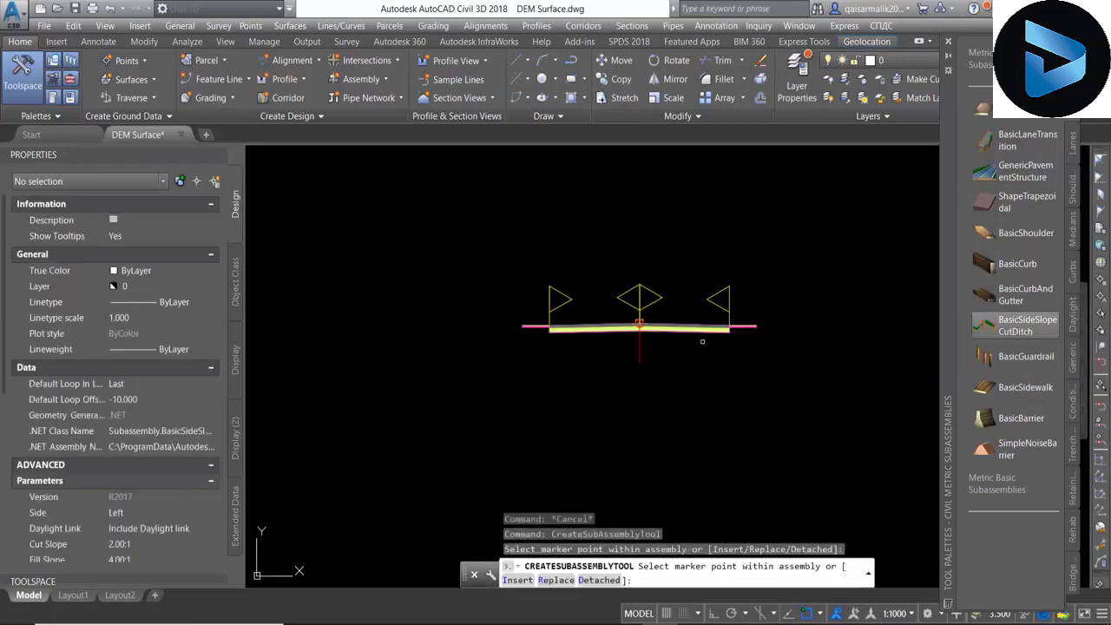
{"action": "scroll", "coordinate": [680, 349], "scroll_direction": "up", "scroll_amount": 3}
{"action": "scroll", "coordinate": [680, 348], "scroll_direction": "up", "scroll_amount": 3}
{"action": "scroll", "coordinate": [680, 348], "scroll_direction": "up", "scroll_amount": 3}
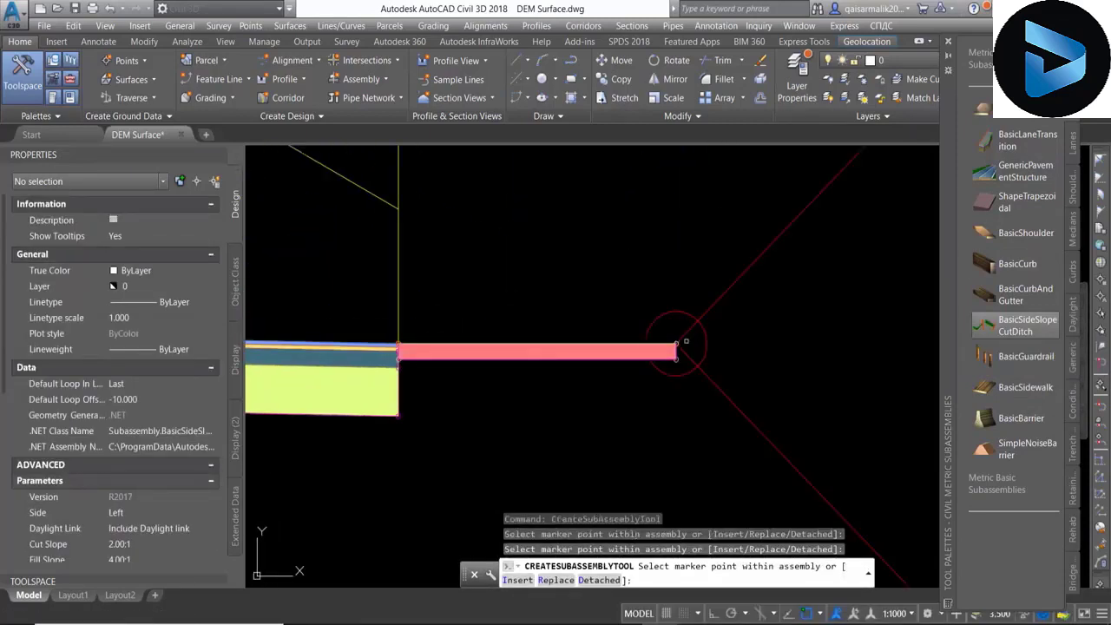
{"action": "left_click", "coordinate": [680, 345]}
{"action": "scroll", "coordinate": [679, 345], "scroll_direction": "down", "scroll_amount": 3}
{"action": "scroll", "coordinate": [419, 347], "scroll_direction": "up", "scroll_amount": 3}
{"action": "scroll", "coordinate": [419, 347], "scroll_direction": "up", "scroll_amount": 2}
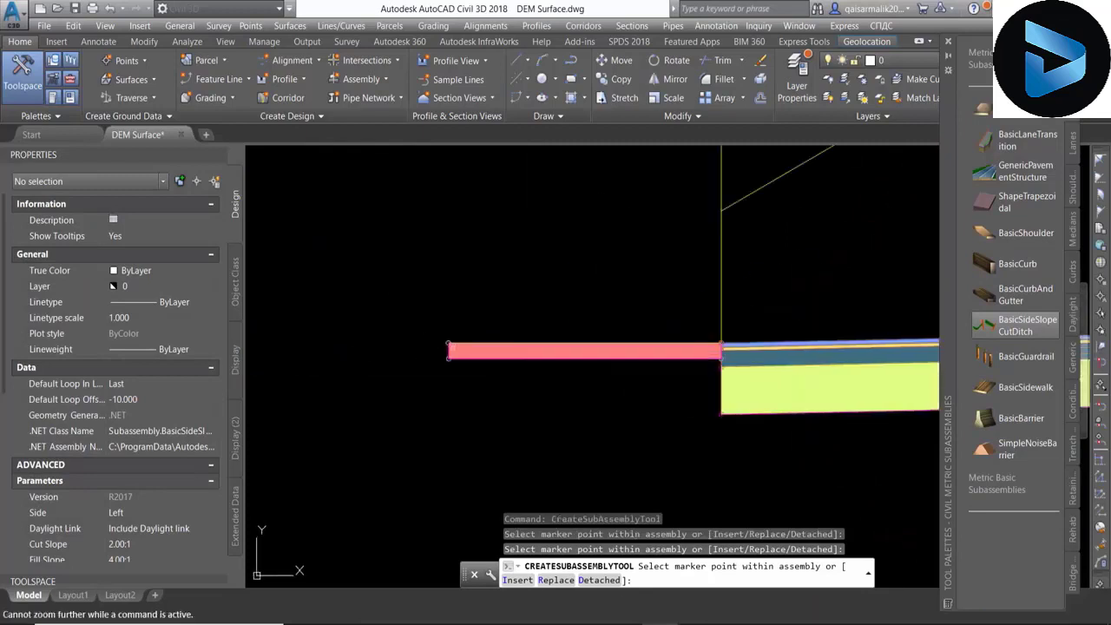
{"action": "left_click", "coordinate": [447, 345]}
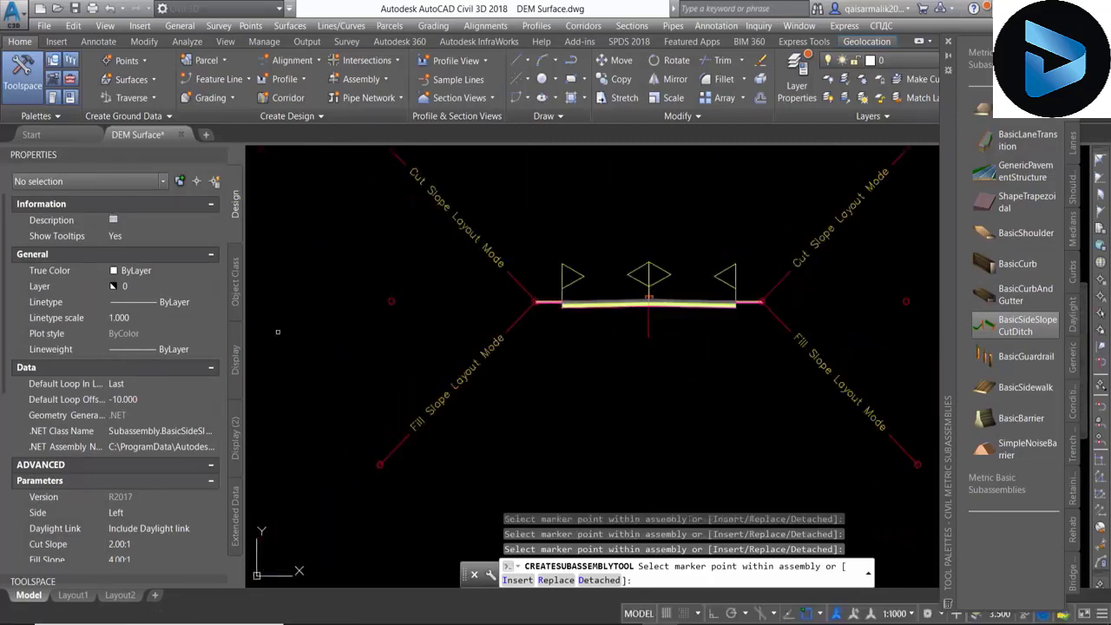
{"action": "scroll", "coordinate": [98, 408], "scroll_direction": "down", "scroll_amount": 3}
{"action": "left_click", "coordinate": [133, 475]}
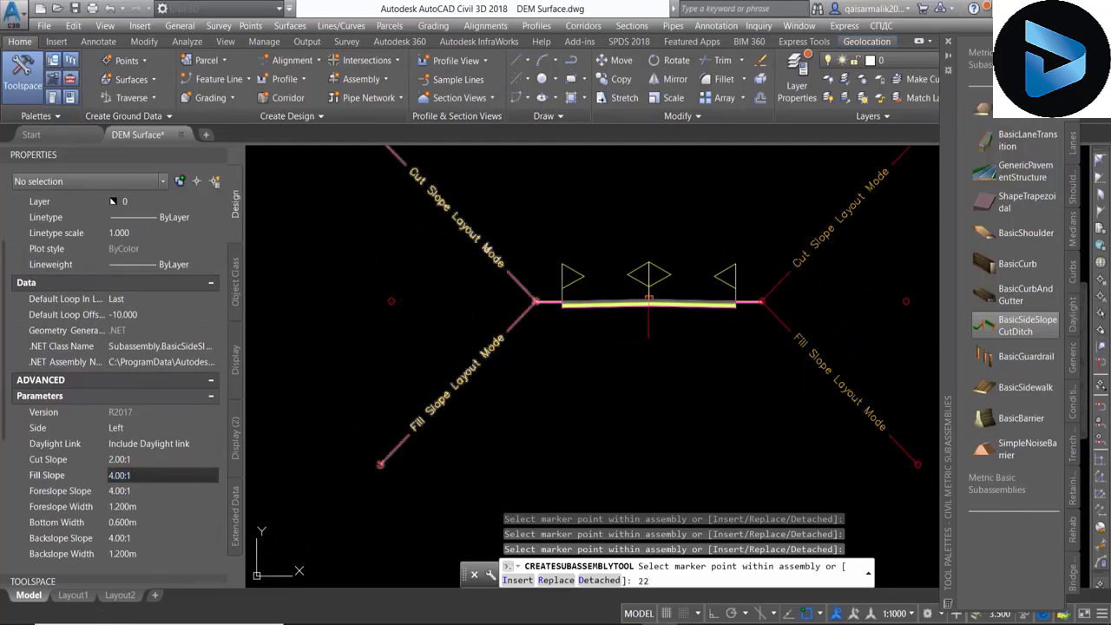
{"action": "key", "text": "Escape"}
- Give both left and right side-slope subassemblies a 2.00:1 fill slope and 2.00:1 foreslope slope
{"action": "left_click", "coordinate": [464, 240]}
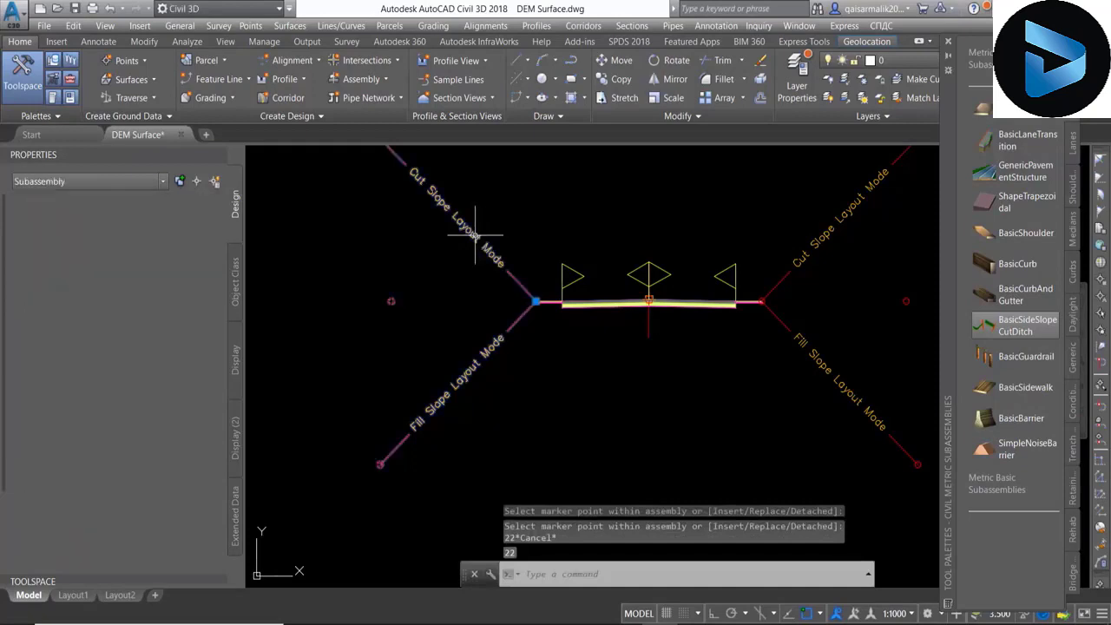
{"action": "left_click", "coordinate": [802, 257]}
{"action": "scroll", "coordinate": [201, 408], "scroll_direction": "down", "scroll_amount": 3}
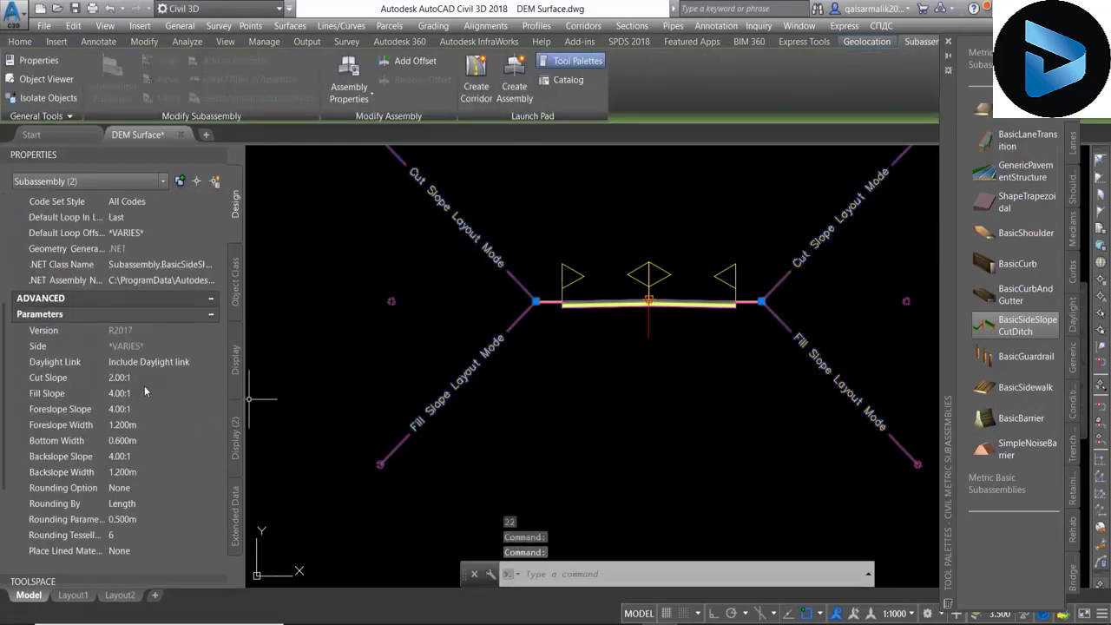
{"action": "left_click", "coordinate": [142, 393]}
{"action": "key", "text": "Tab"}
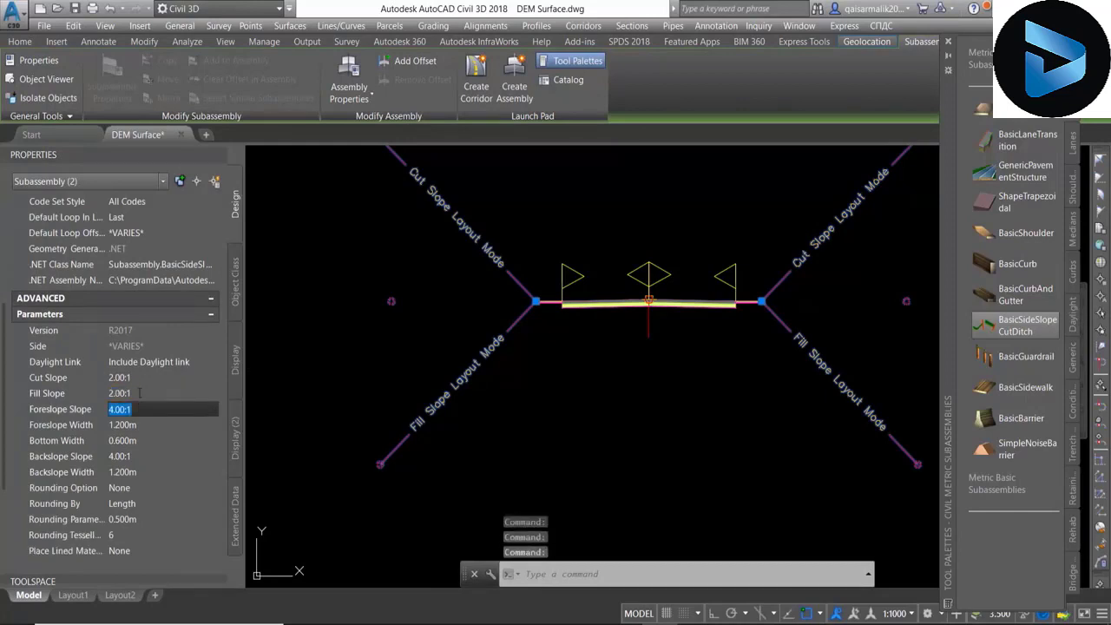
{"action": "key", "text": "Tab"}
{"action": "scroll", "coordinate": [538, 416], "scroll_direction": "down", "scroll_amount": 5}
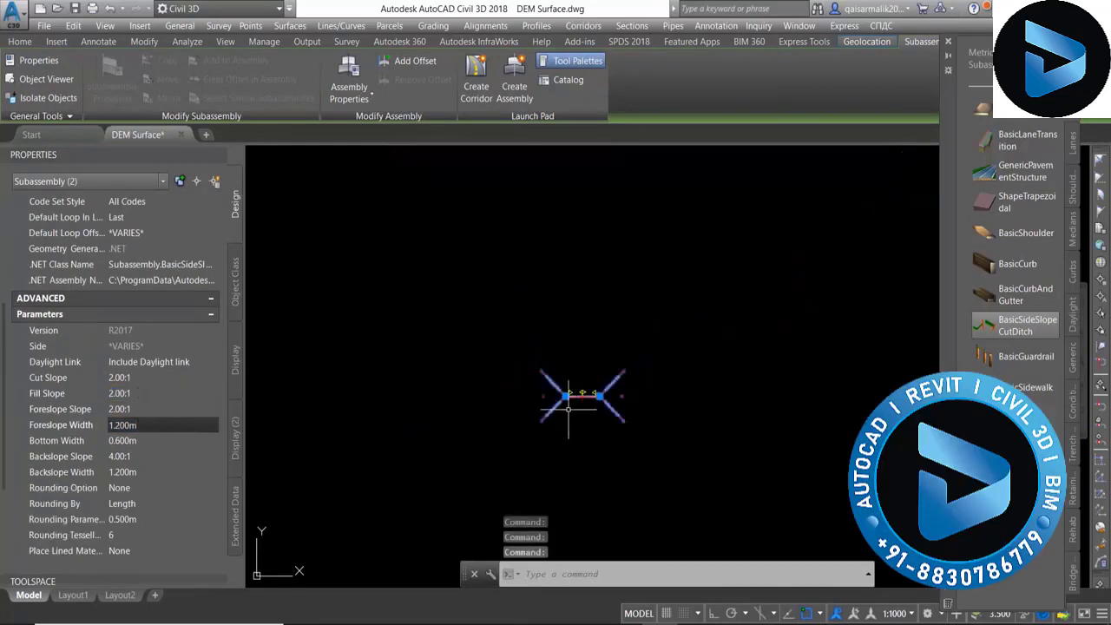
{"action": "key", "text": "Escape"}
{"action": "scroll", "coordinate": [582, 415], "scroll_direction": "up", "scroll_amount": 2}
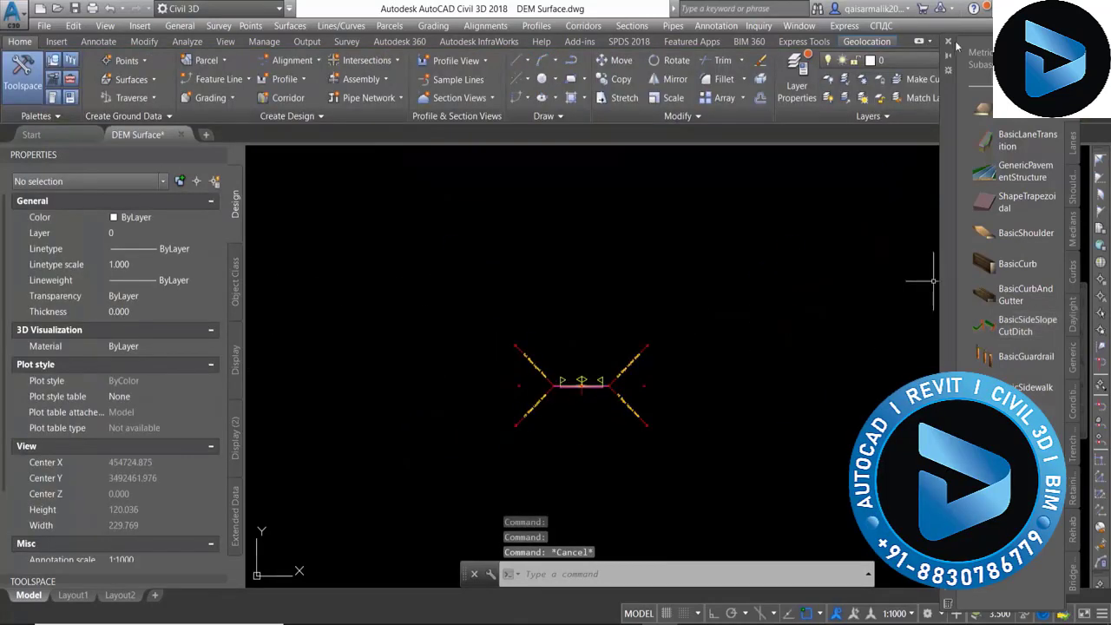
{"action": "scroll", "coordinate": [781, 260], "scroll_direction": "down", "scroll_amount": 10}
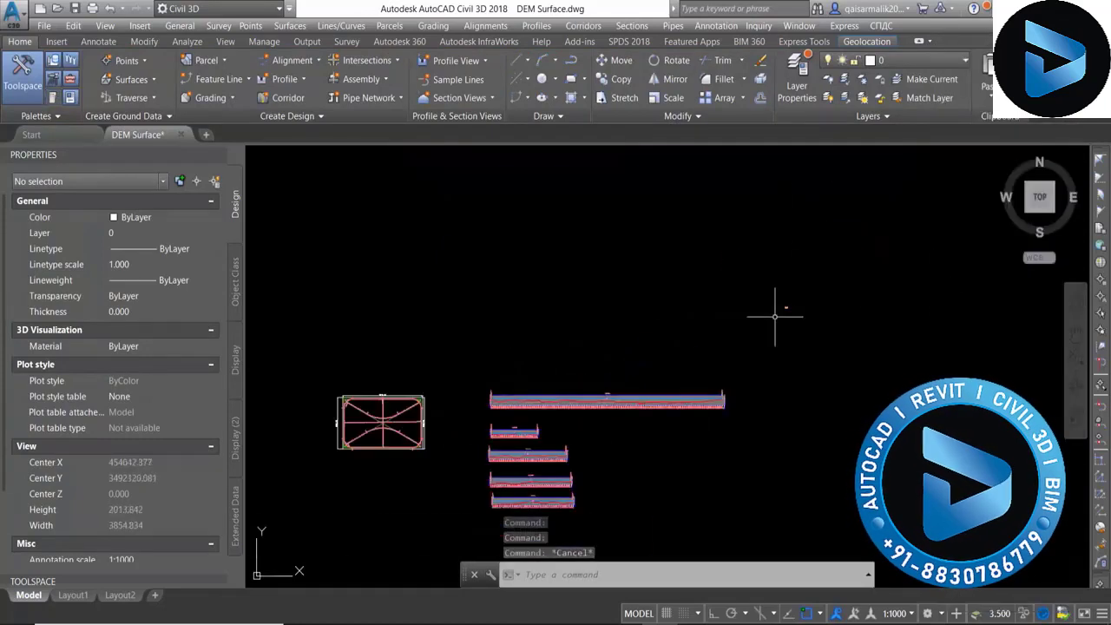
- Start a new corridor named r1 on alignment Road1 with the R1 Des profile
{"action": "scroll", "coordinate": [303, 456], "scroll_direction": "up", "scroll_amount": 4}
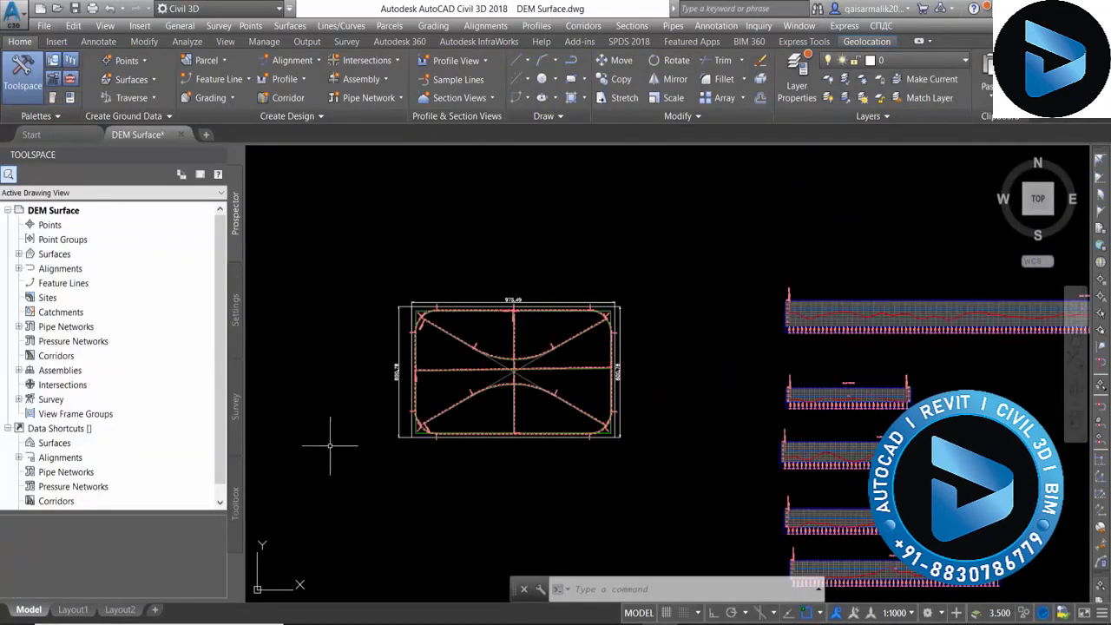
{"action": "left_click", "coordinate": [287, 97]}
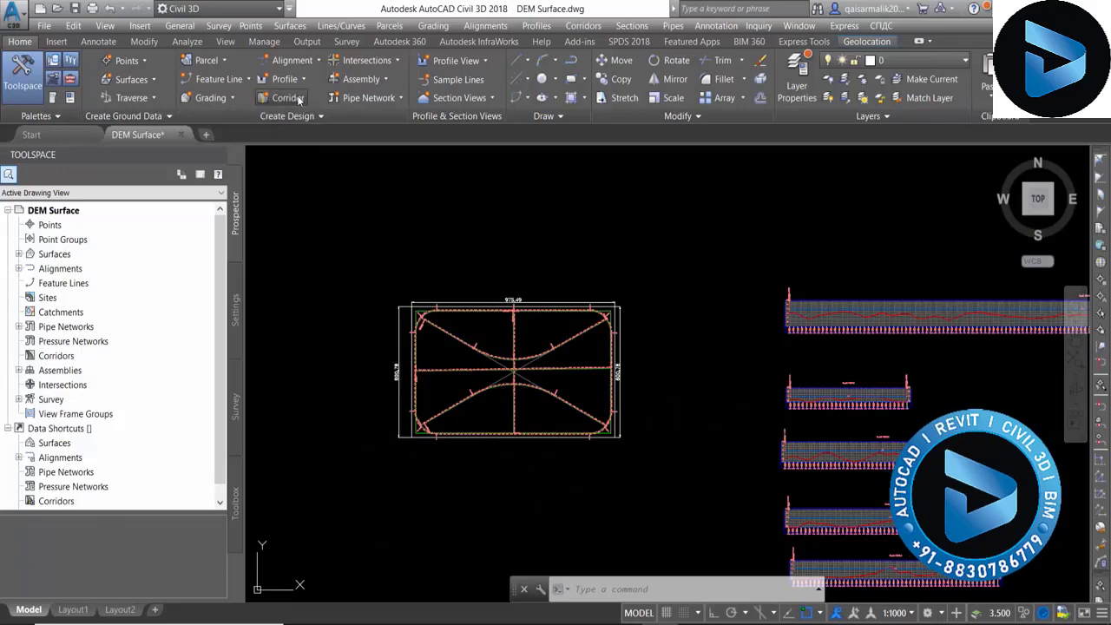
{"action": "left_click", "coordinate": [561, 98]}
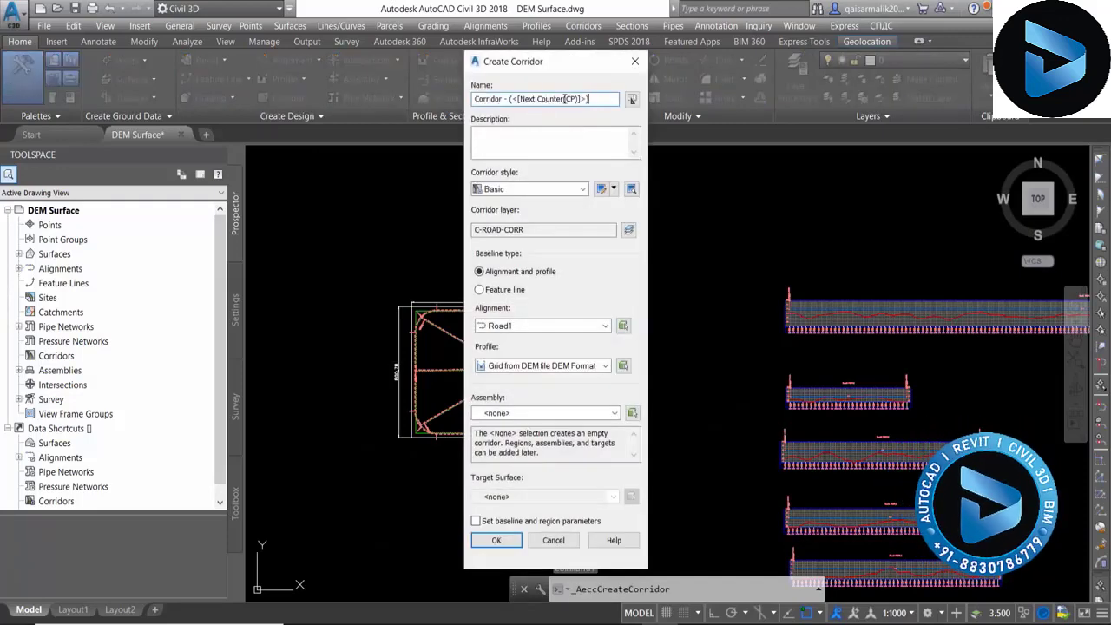
{"action": "key", "text": "ctrl+a"}
{"action": "type", "text": "r1"}
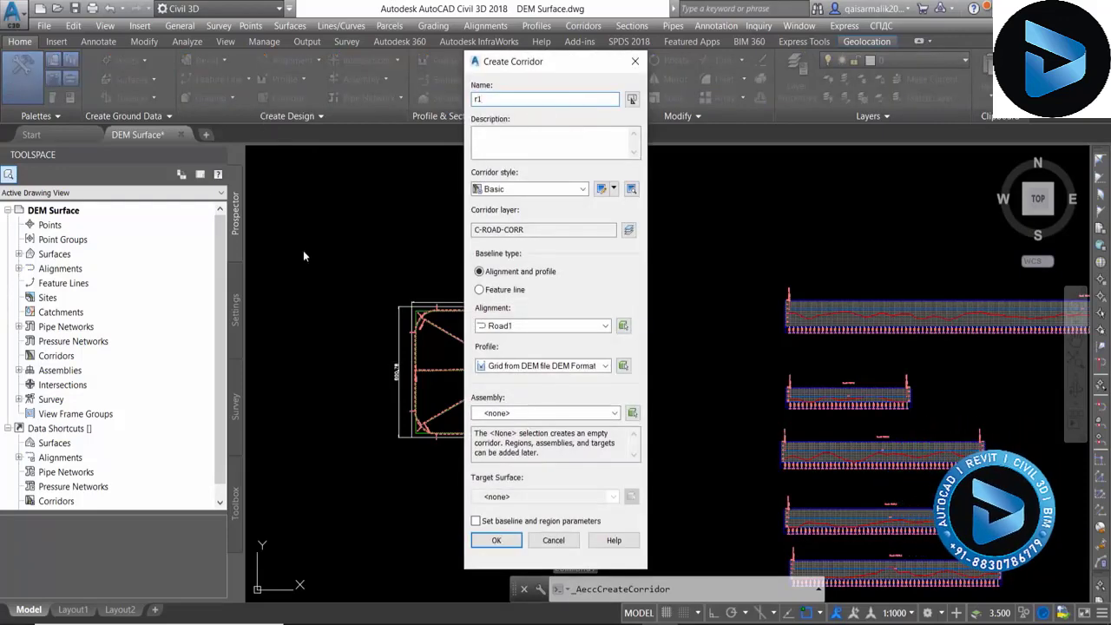
{"action": "left_click", "coordinate": [508, 326]}
{"action": "left_click", "coordinate": [510, 340]}
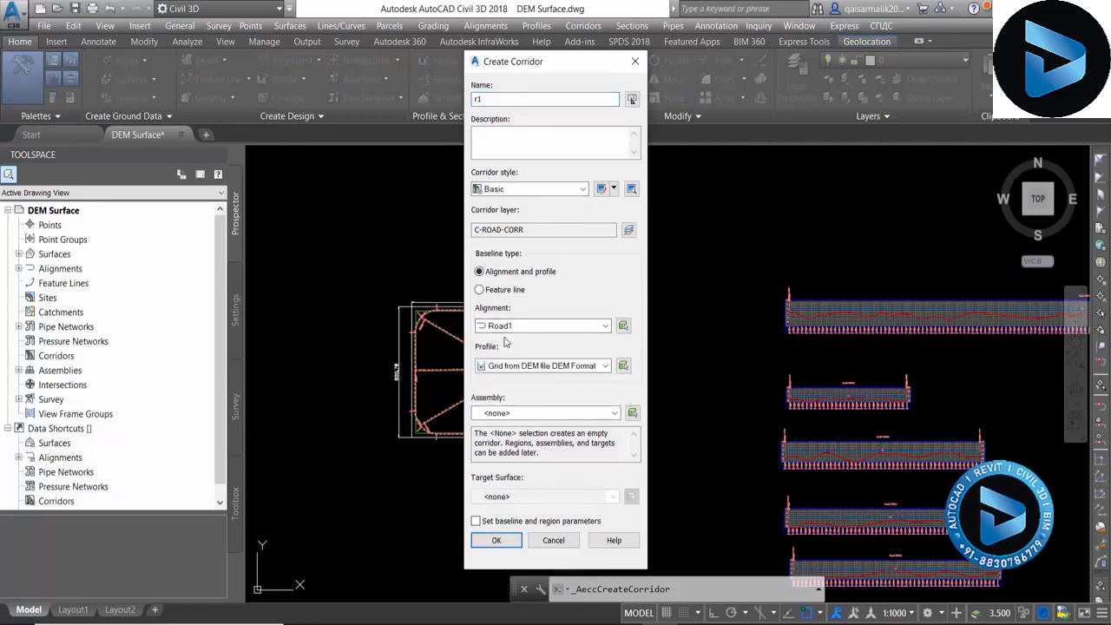
{"action": "left_click", "coordinate": [553, 366]}
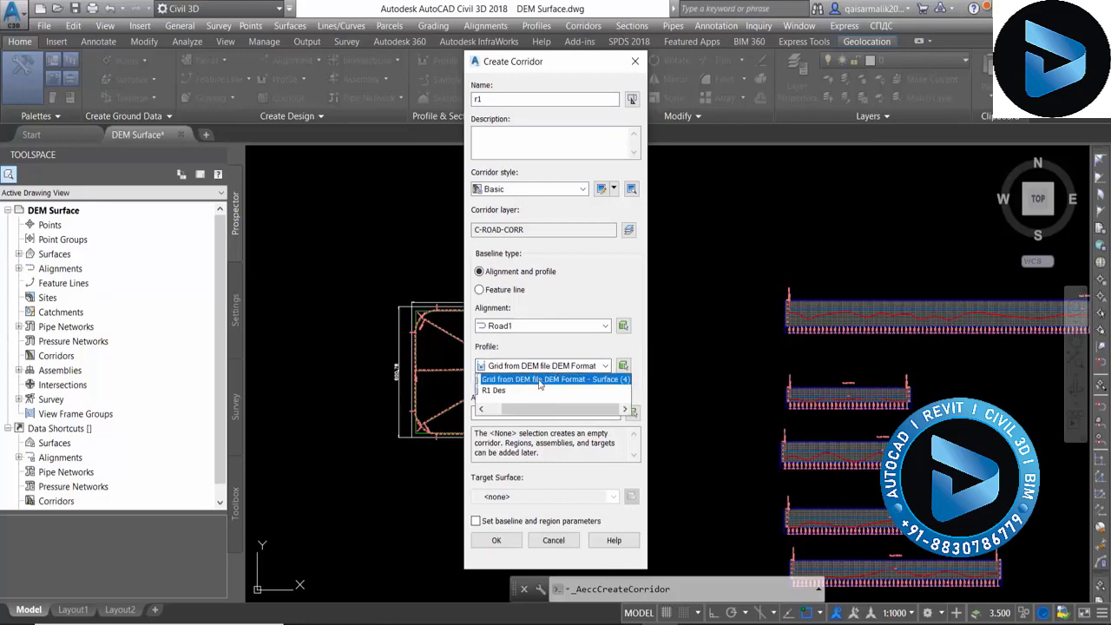
{"action": "left_click", "coordinate": [495, 392]}
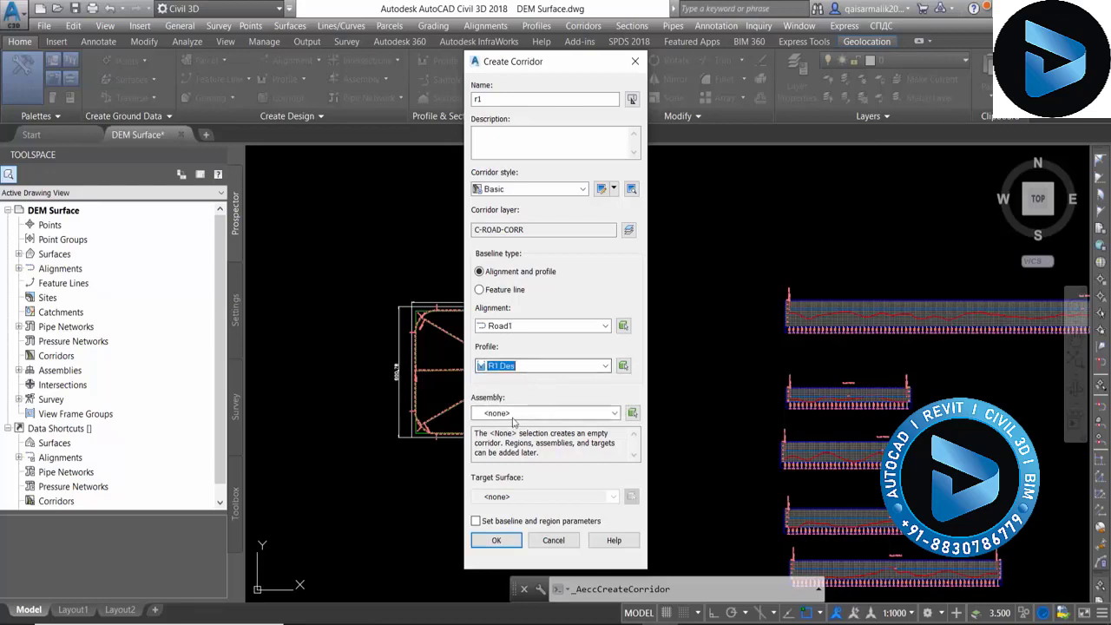
- Use the 12m assembly and the DEM grid target surface, then continue to baseline parameters
{"action": "left_click", "coordinate": [511, 414]}
{"action": "left_click", "coordinate": [502, 442]}
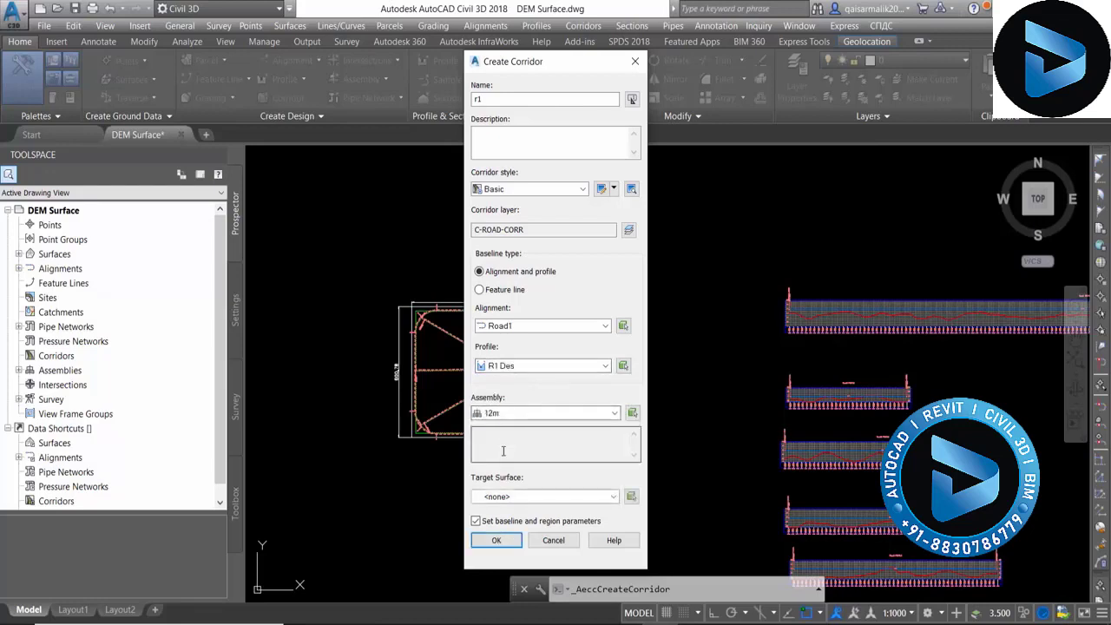
{"action": "left_click", "coordinate": [503, 496]}
{"action": "left_click", "coordinate": [512, 521]}
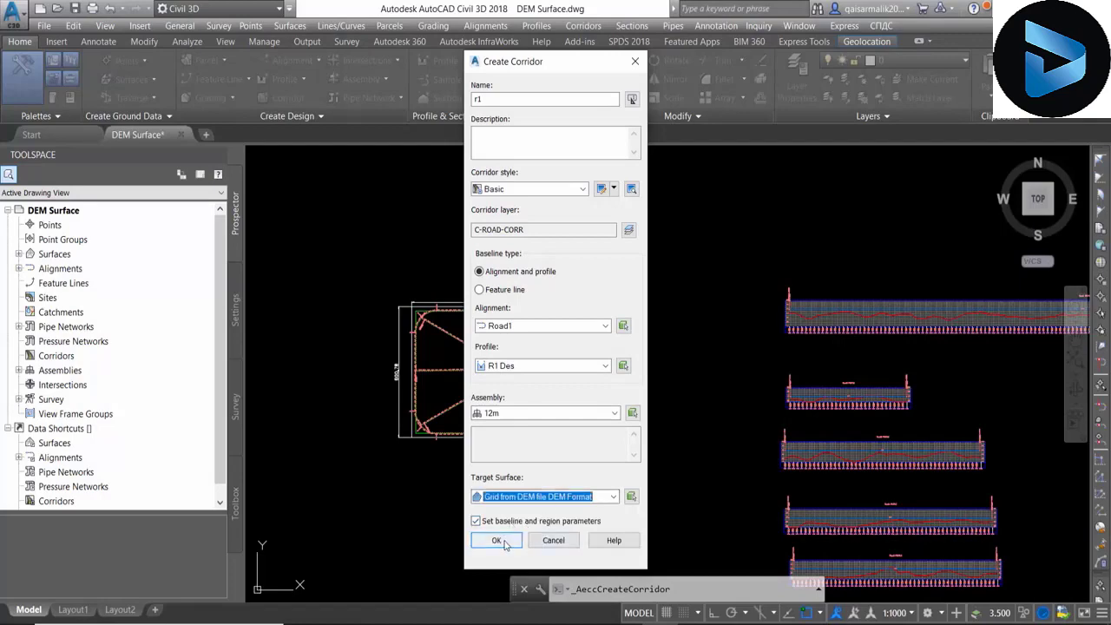
{"action": "left_click", "coordinate": [496, 540]}
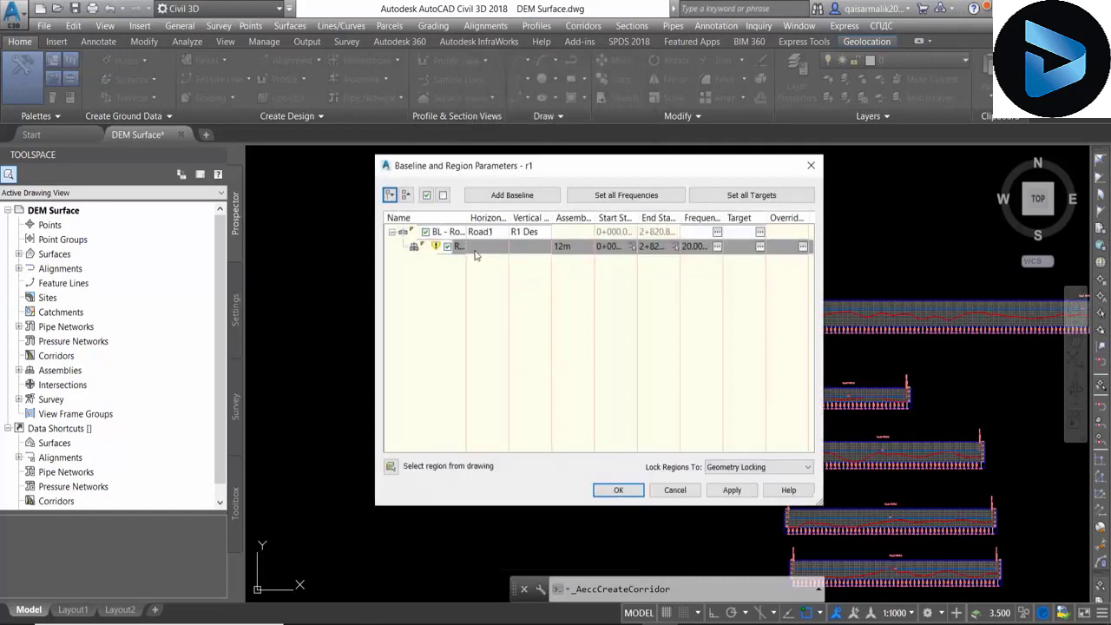
- Set the Road1 baseline frequency to 10 m for tangents, curves, spirals and vertical curves
{"action": "left_click", "coordinate": [617, 233]}
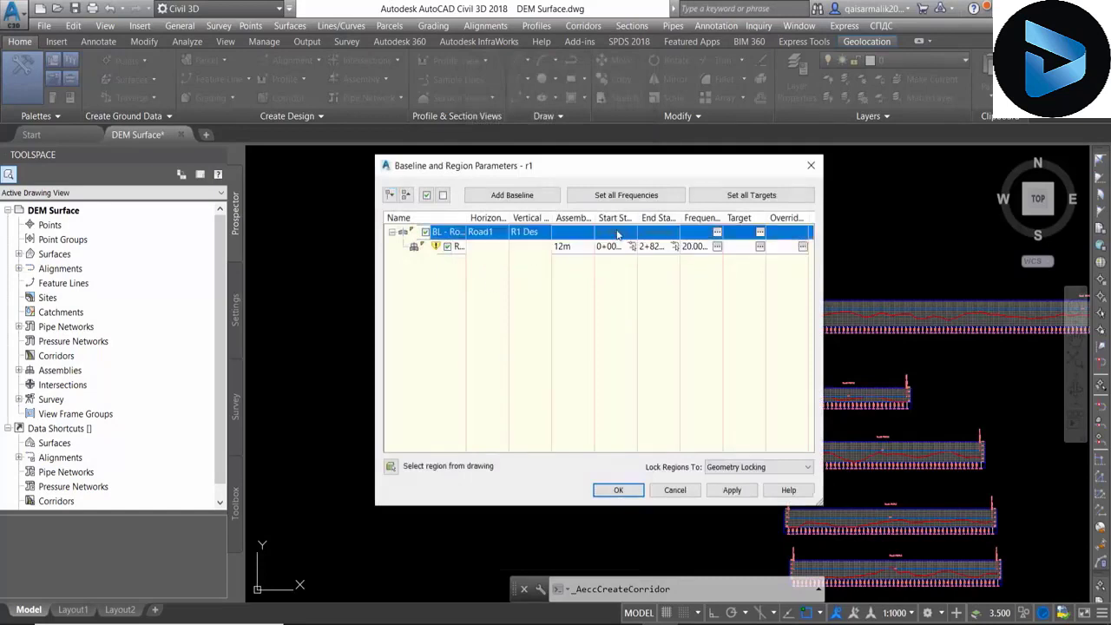
{"action": "left_click", "coordinate": [717, 232]}
{"action": "type", "text": "10"}
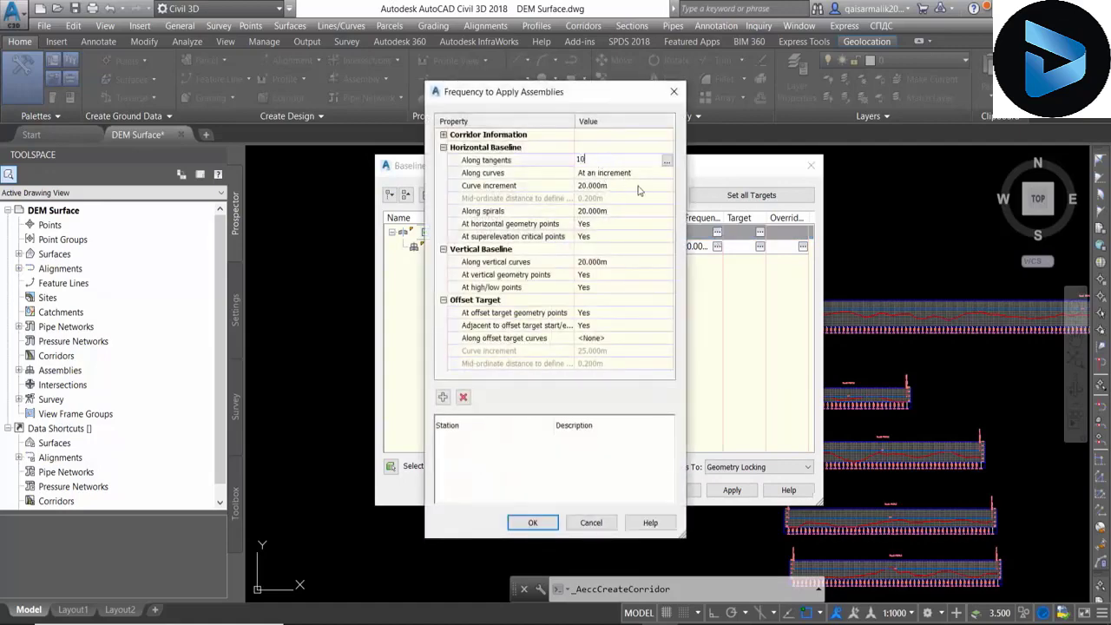
{"action": "key", "text": "Return"}
{"action": "left_click", "coordinate": [606, 186]}
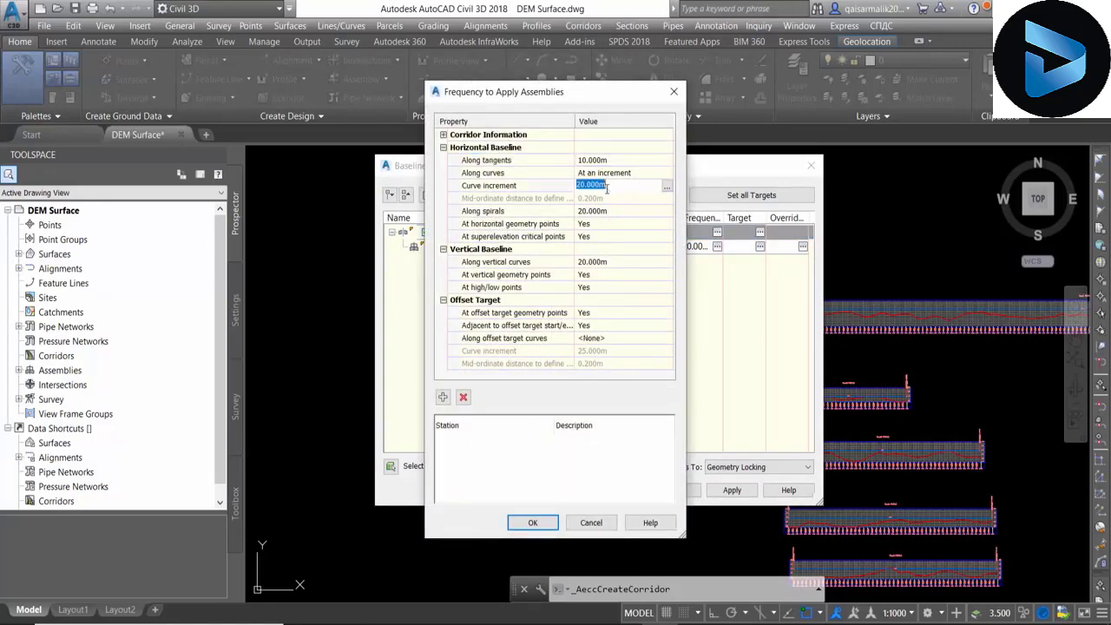
{"action": "type", "text": "10"}
{"action": "key", "text": "Return"}
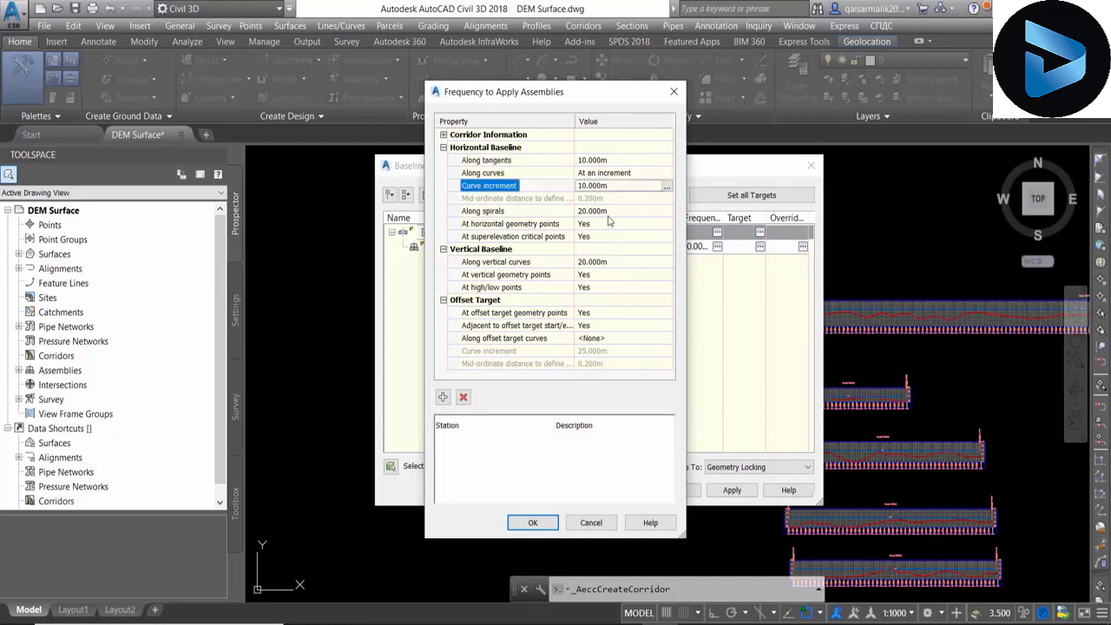
{"action": "left_click", "coordinate": [608, 211]}
{"action": "type", "text": "10"}
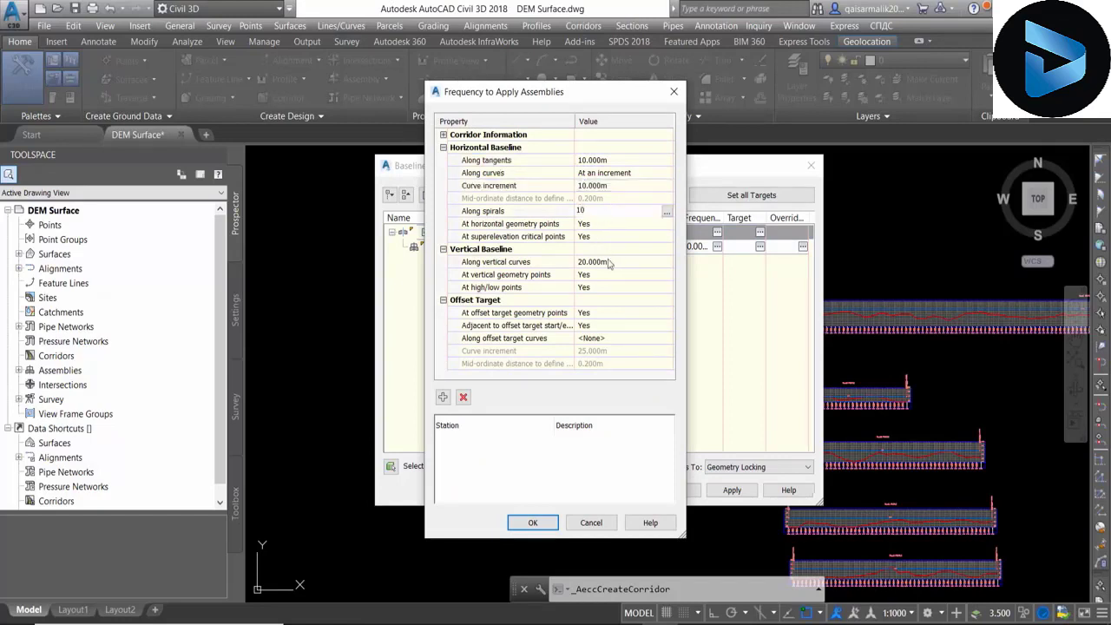
{"action": "key", "text": "Return"}
{"action": "left_click", "coordinate": [608, 262]}
{"action": "type", "text": "10"}
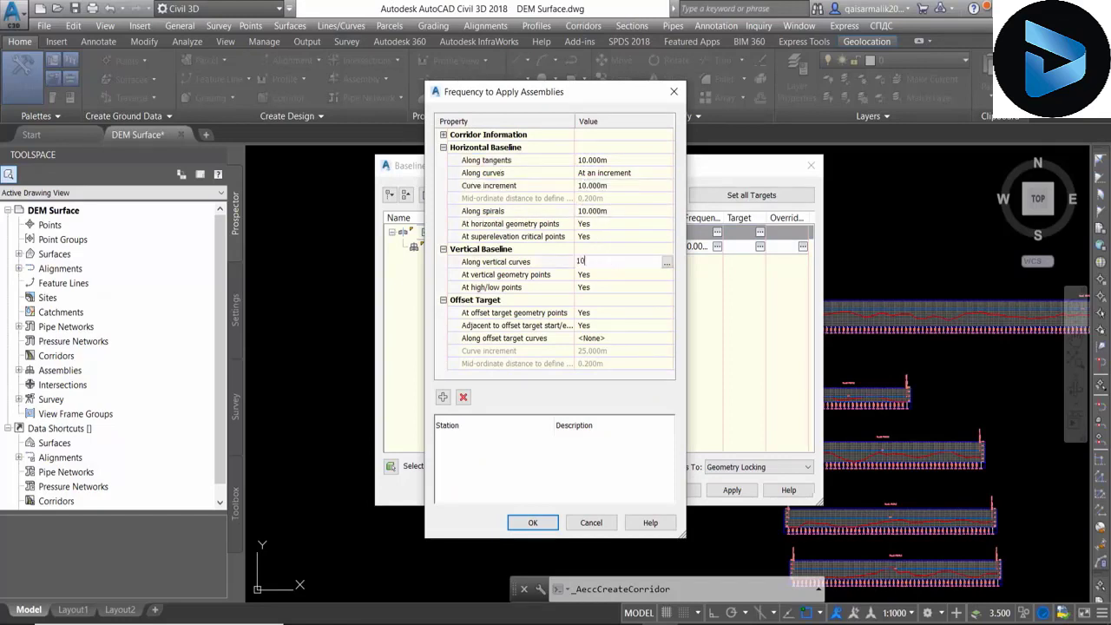
{"action": "left_click", "coordinate": [533, 522]}
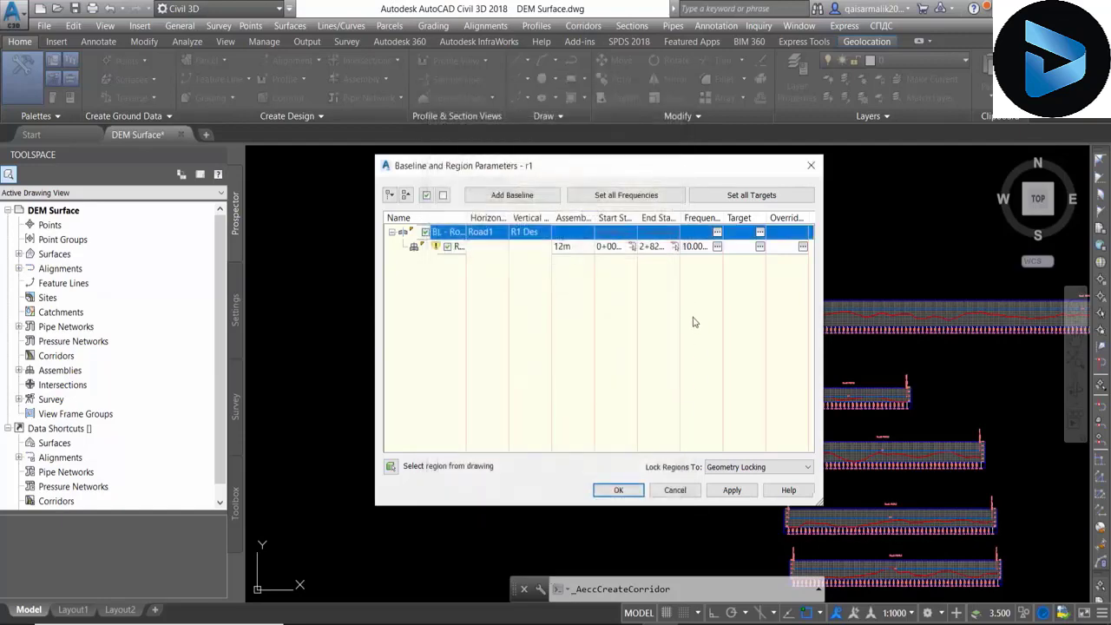
- Apply the baseline settings, rebuild corridor r1 and bring the whole corridor plan into view
{"action": "left_click_drag", "start_coordinate": [591, 174], "coordinate": [857, 240]}
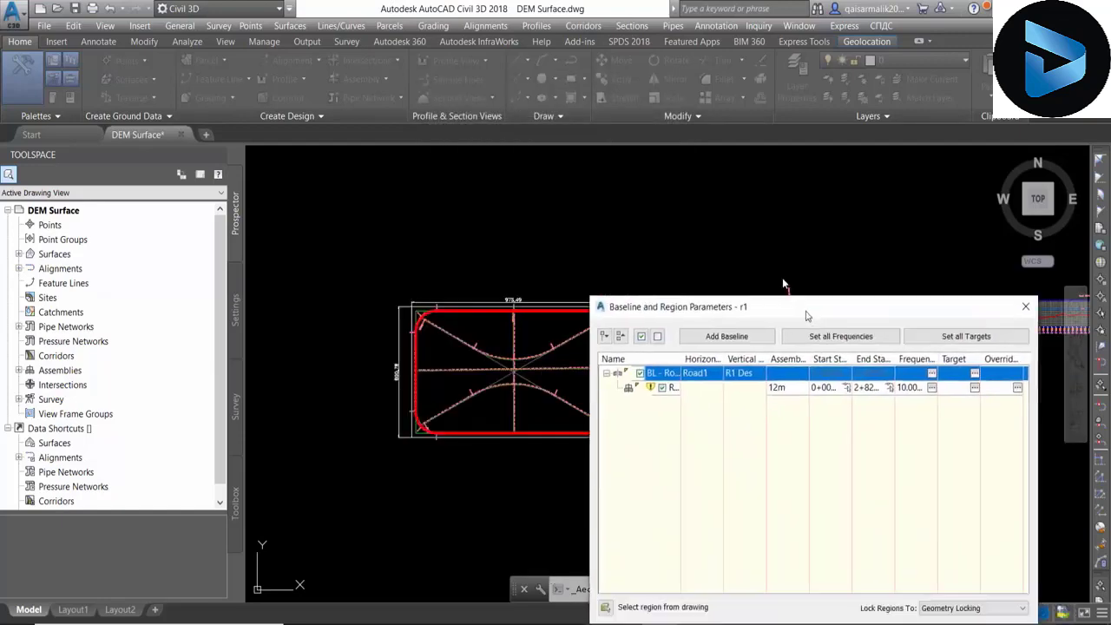
{"action": "left_click", "coordinate": [1006, 560]}
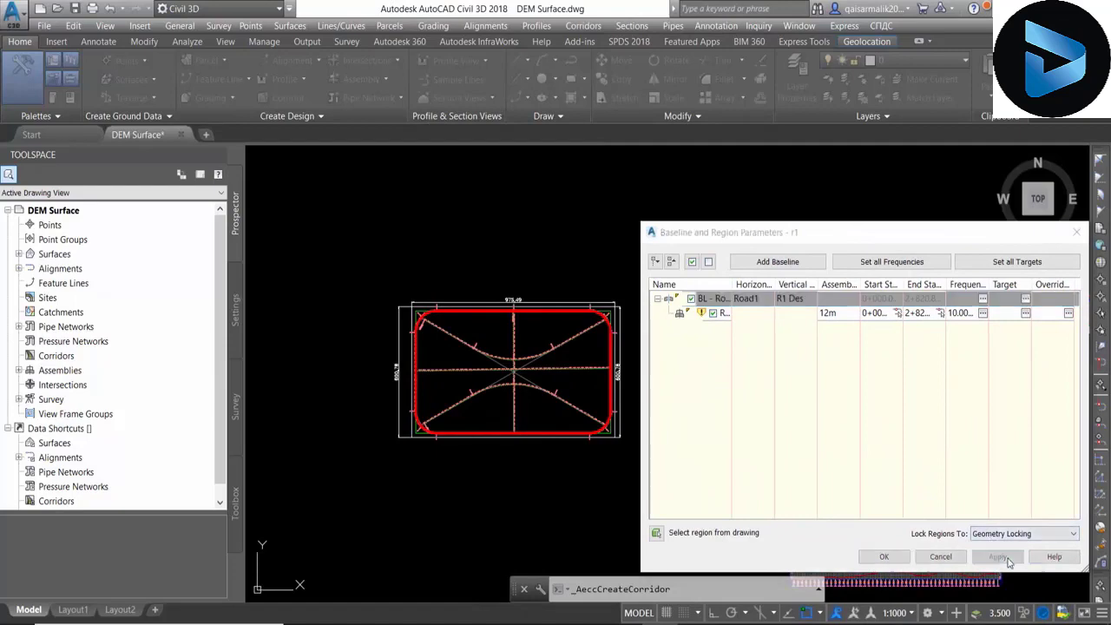
{"action": "left_click", "coordinate": [522, 288]}
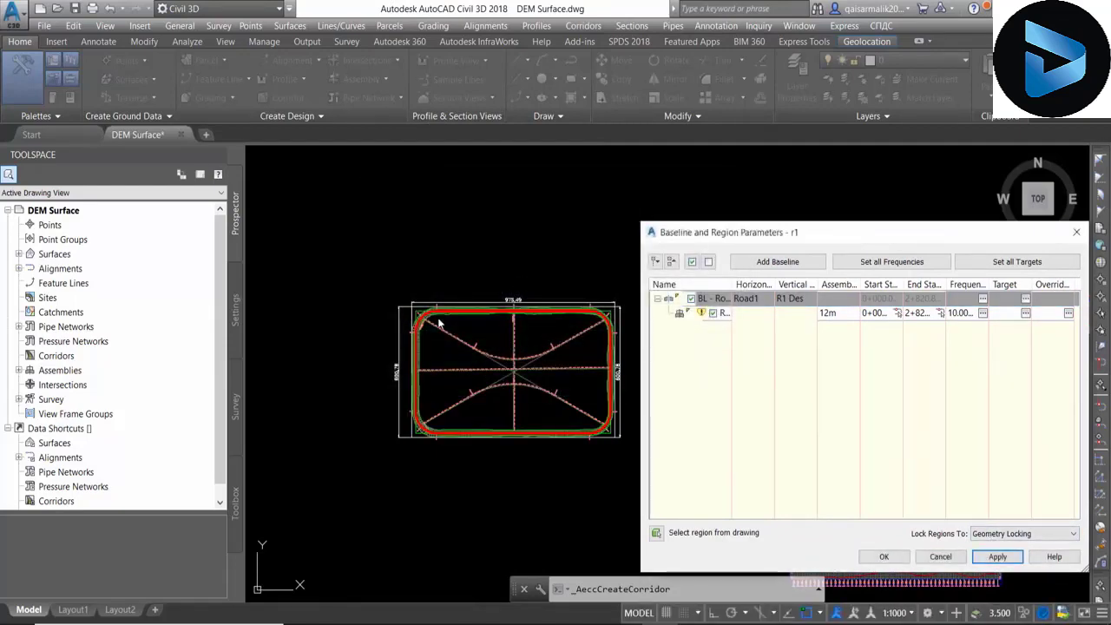
{"action": "left_click", "coordinate": [884, 557]}
{"action": "scroll", "coordinate": [438, 323], "scroll_direction": "up", "scroll_amount": 1}
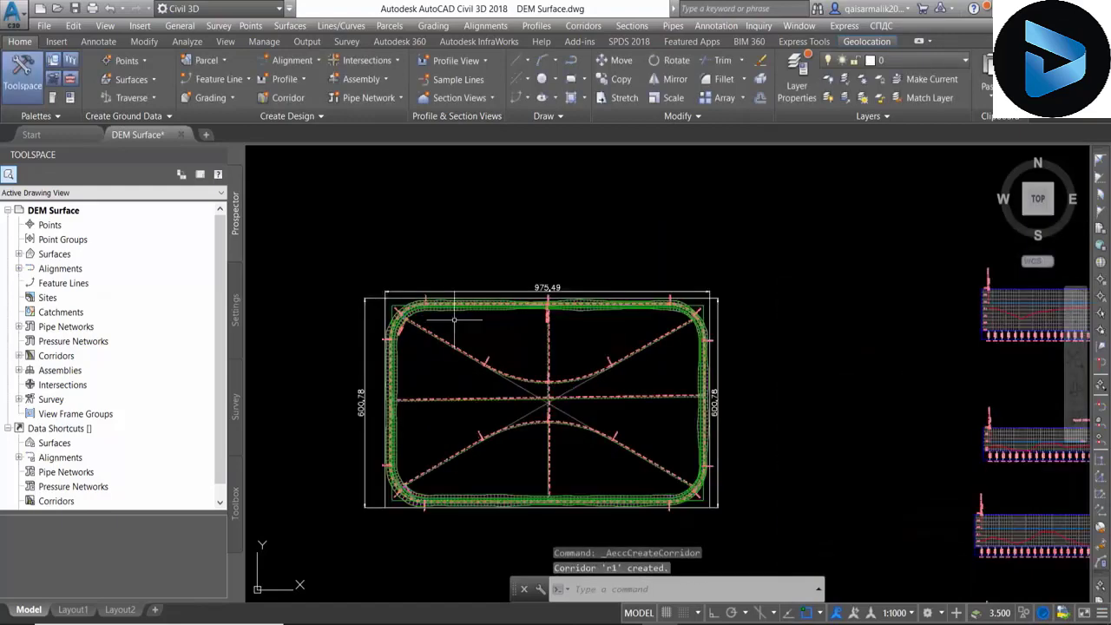
{"action": "scroll", "coordinate": [438, 323], "scroll_direction": "up", "scroll_amount": 5}
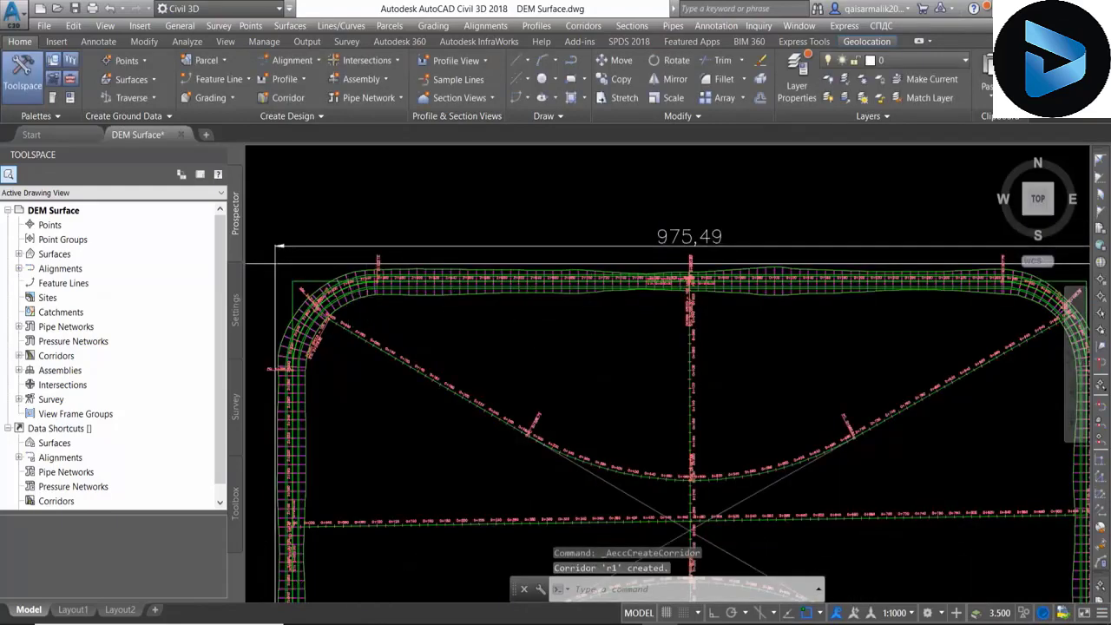
{"action": "scroll", "coordinate": [707, 288], "scroll_direction": "down", "scroll_amount": 1}
{"action": "scroll", "coordinate": [603, 290], "scroll_direction": "down", "scroll_amount": 1}
{"action": "scroll", "coordinate": [813, 322], "scroll_direction": "down", "scroll_amount": 4}
{"action": "middle_click_drag", "start_coordinate": [813, 322], "coordinate": [664, 315]}
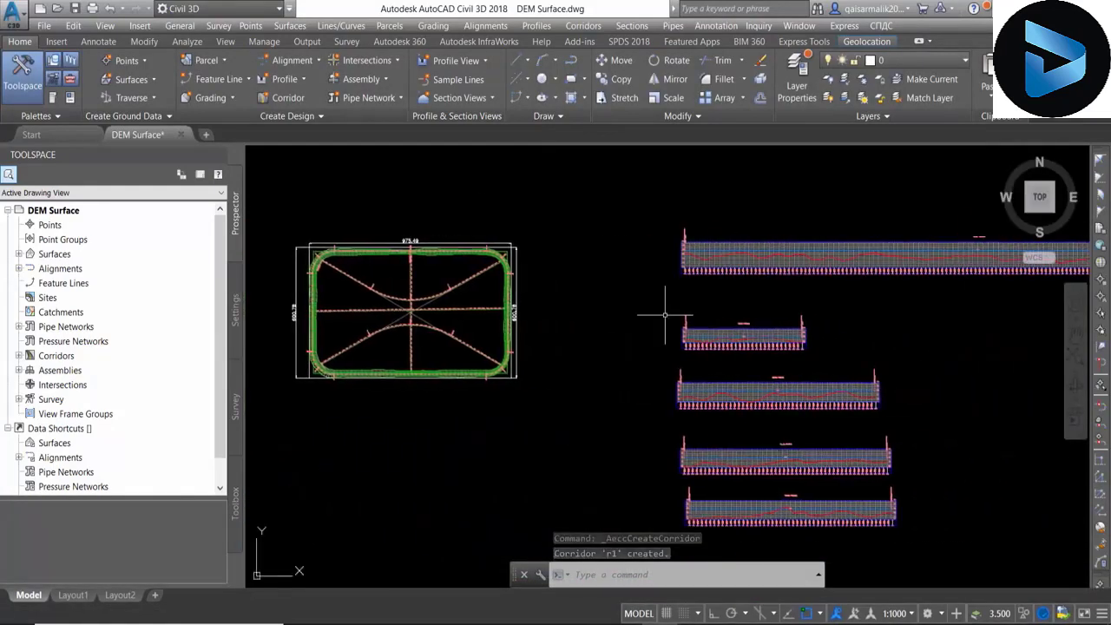
- Start corridor R22 on alignment Road2 with profile R2 DES and the 12m assembly
{"action": "left_click", "coordinate": [444, 161]}
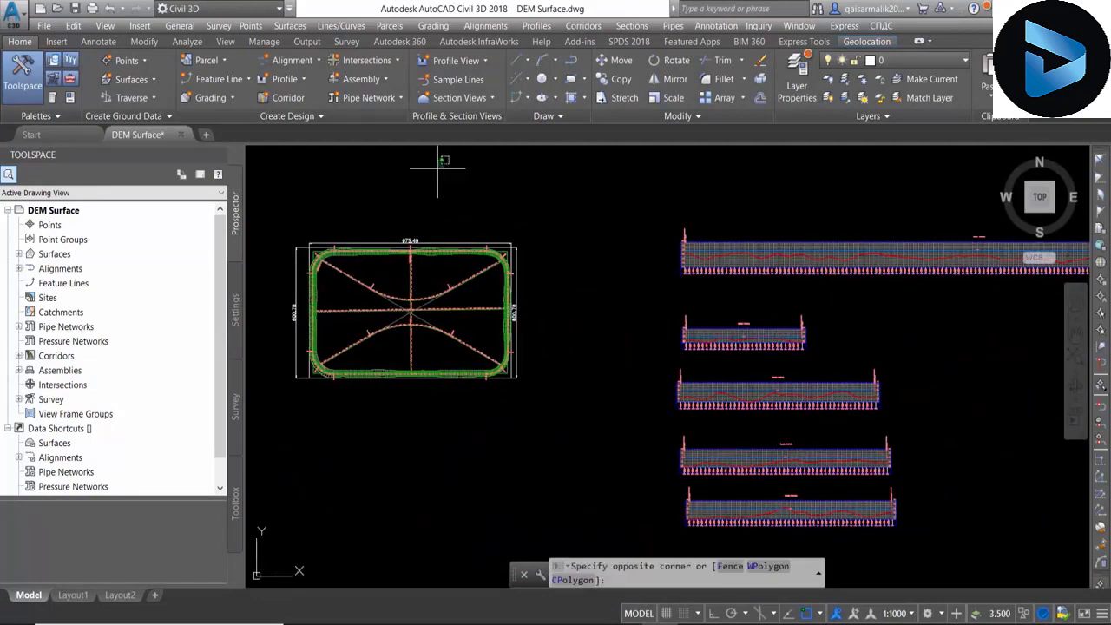
{"action": "left_click", "coordinate": [297, 100]}
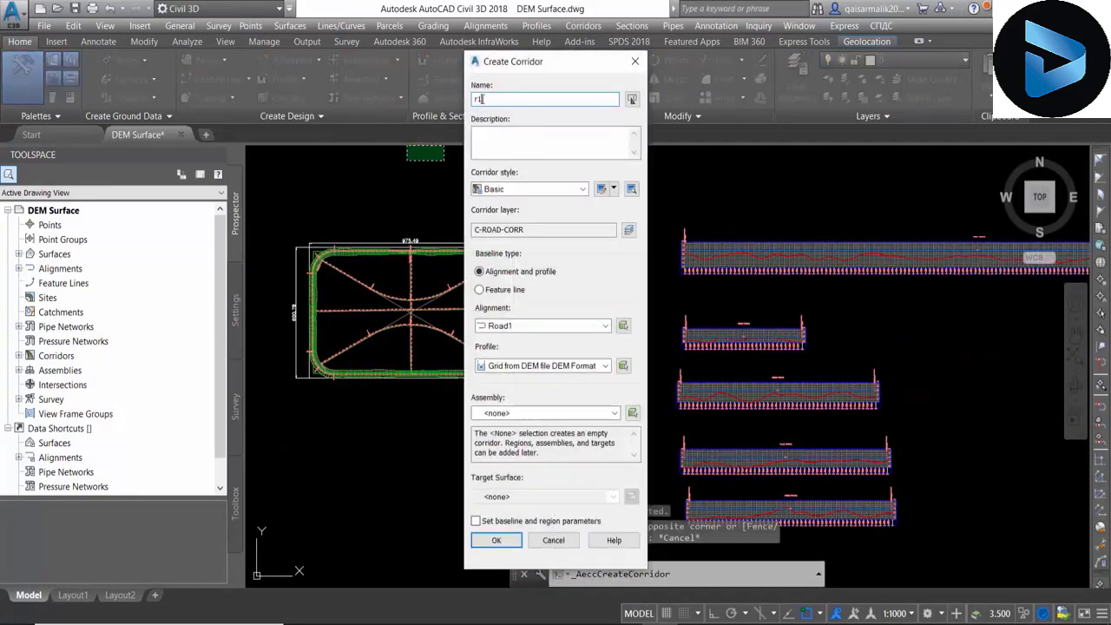
{"action": "type", "text": "R22"}
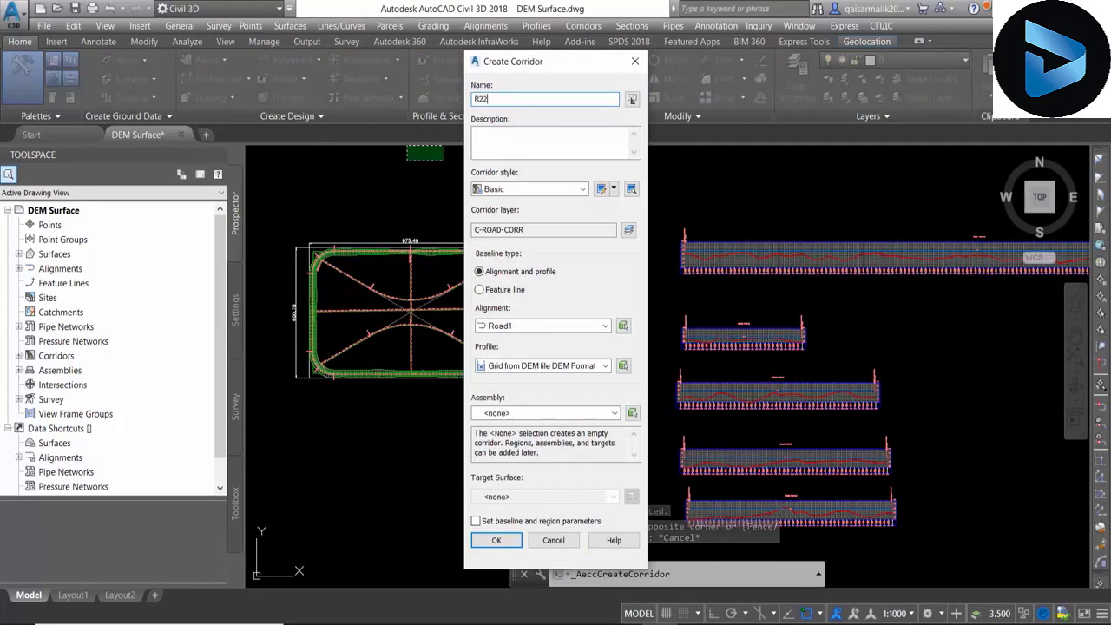
{"action": "left_click", "coordinate": [520, 328]}
{"action": "left_click", "coordinate": [521, 352]}
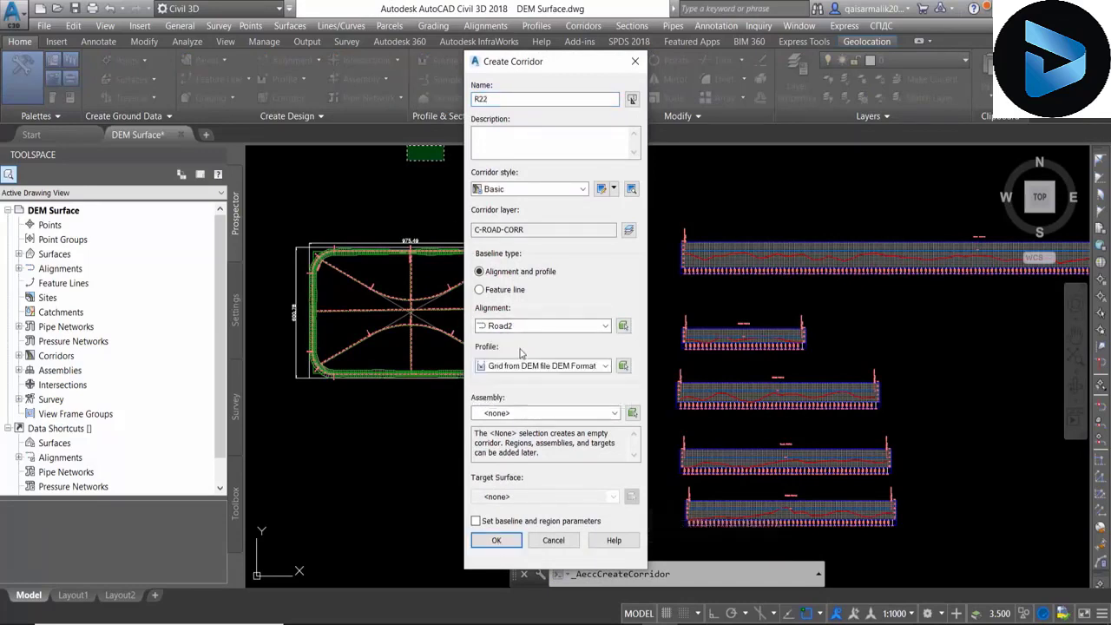
{"action": "left_click", "coordinate": [516, 368]}
{"action": "left_click", "coordinate": [515, 389]}
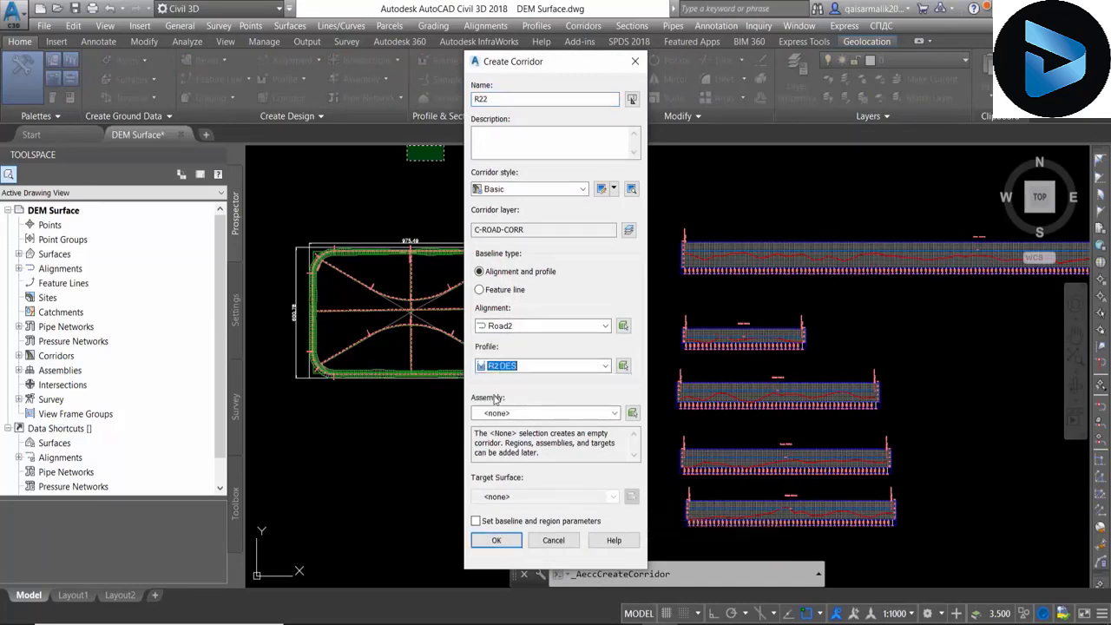
{"action": "left_click", "coordinate": [516, 414]}
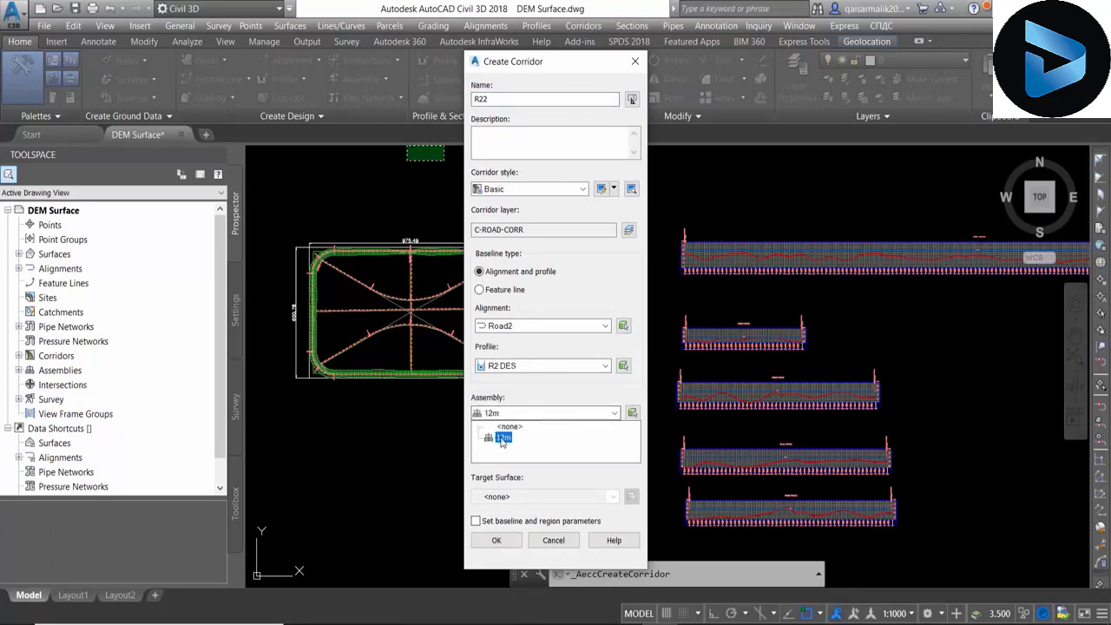
{"action": "left_click", "coordinate": [501, 438]}
- Target the DEM grid surface, then apply and rebuild to create corridor R22
{"action": "left_click", "coordinate": [547, 496]}
{"action": "left_click", "coordinate": [546, 513]}
{"action": "left_click", "coordinate": [475, 521]}
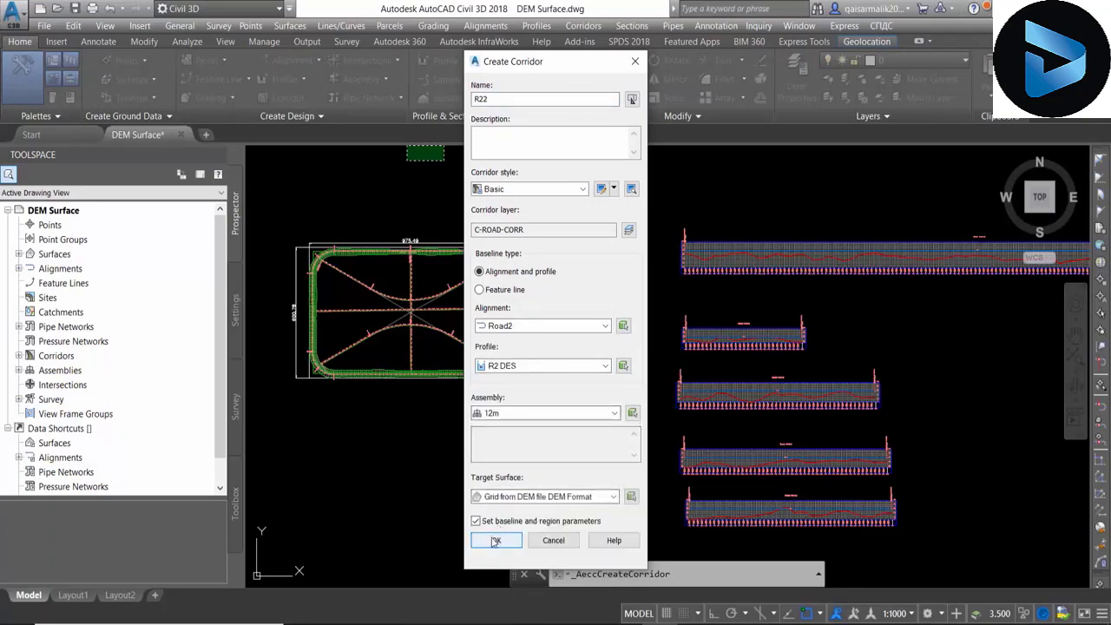
{"action": "left_click", "coordinate": [494, 541]}
{"action": "left_click_drag", "start_coordinate": [761, 234], "coordinate": [544, 211]}
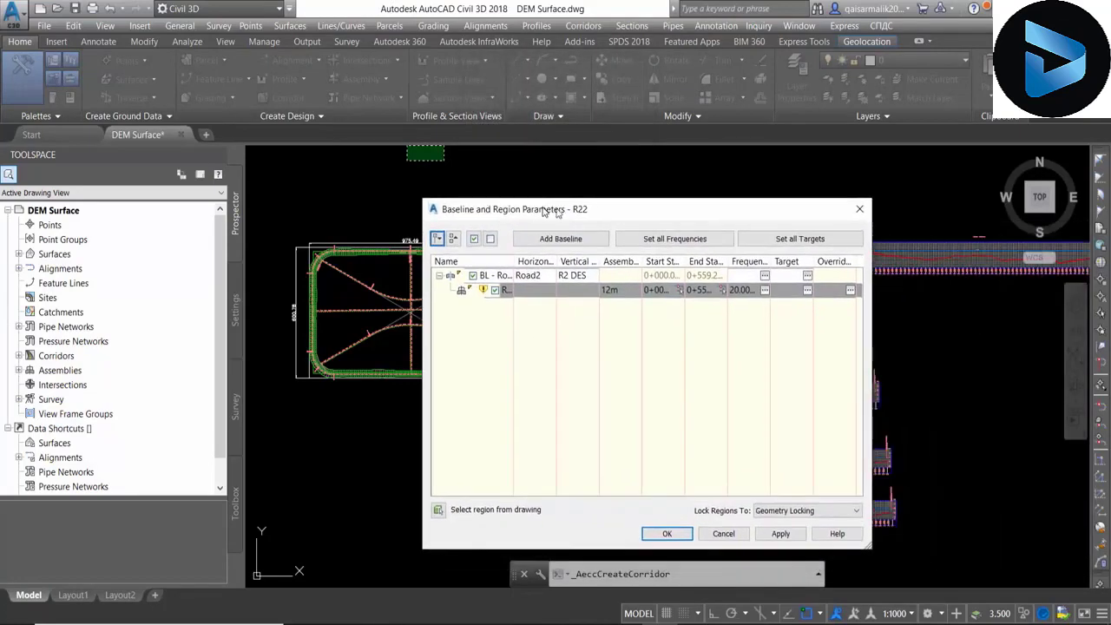
{"action": "left_click", "coordinate": [787, 534]}
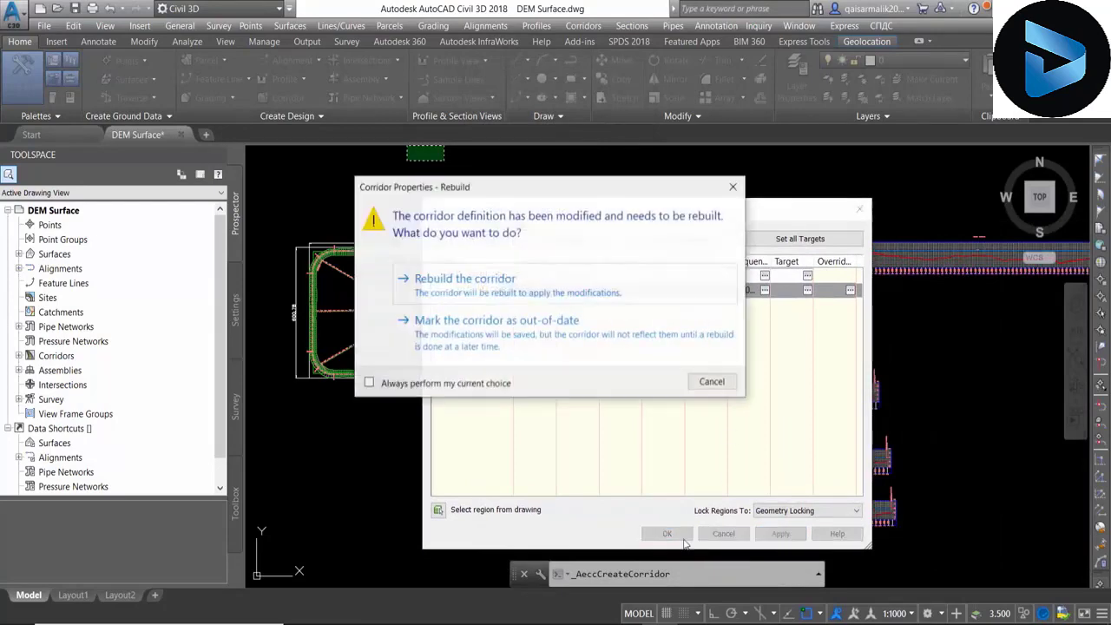
{"action": "left_click", "coordinate": [434, 344]}
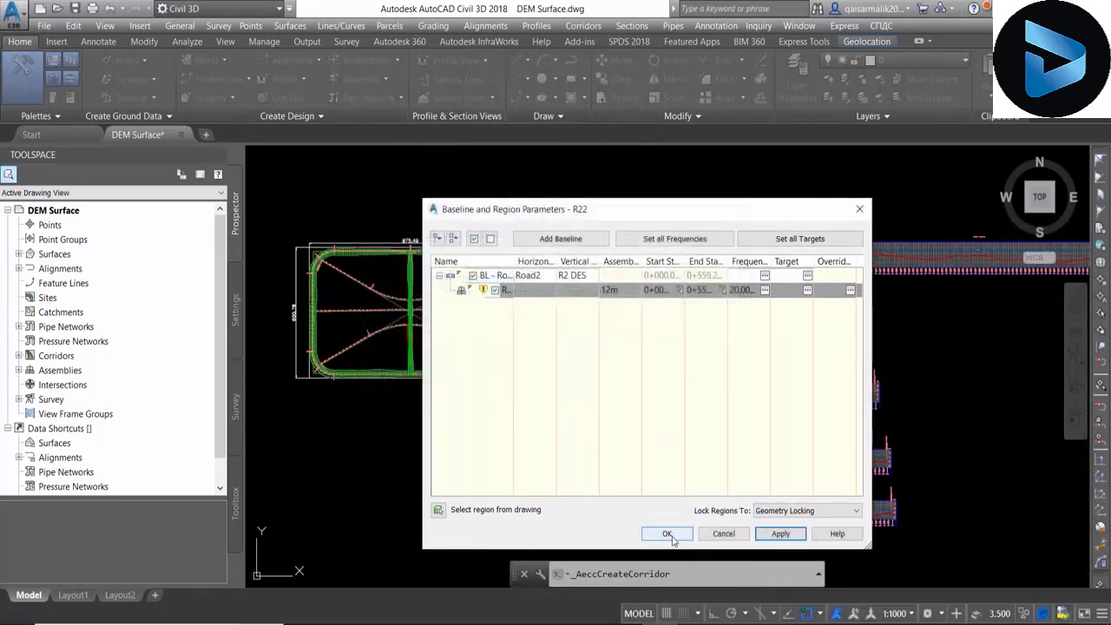
{"action": "left_click", "coordinate": [666, 534]}
- Zoom over the road network and begin defining the next corridor, R3
{"action": "scroll", "coordinate": [384, 240], "scroll_direction": "up", "scroll_amount": 5}
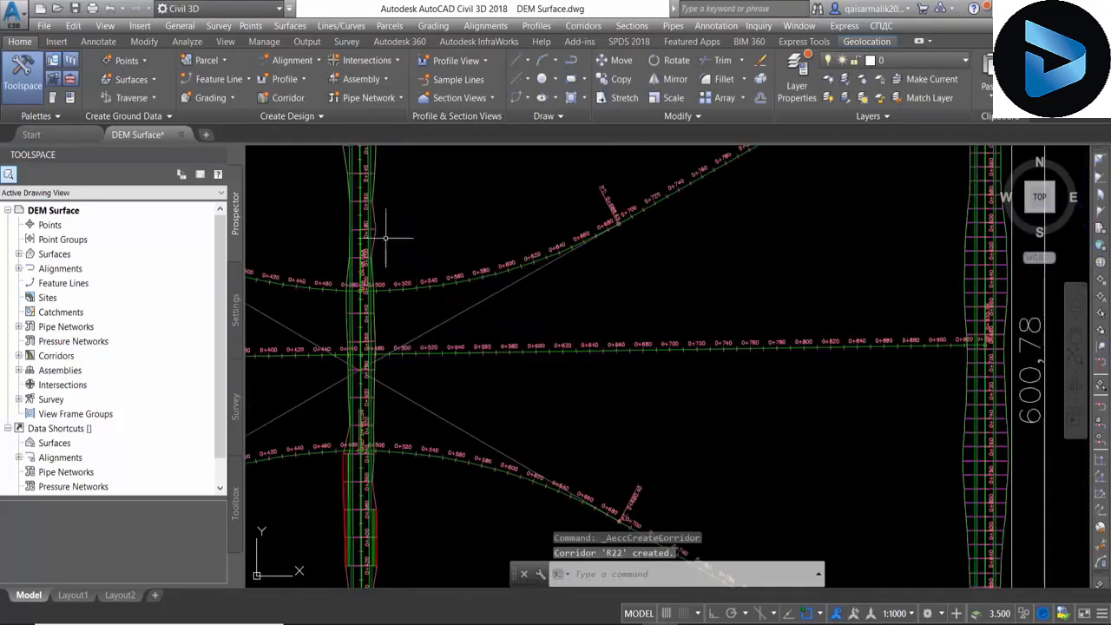
{"action": "scroll", "coordinate": [446, 346], "scroll_direction": "down", "scroll_amount": 10}
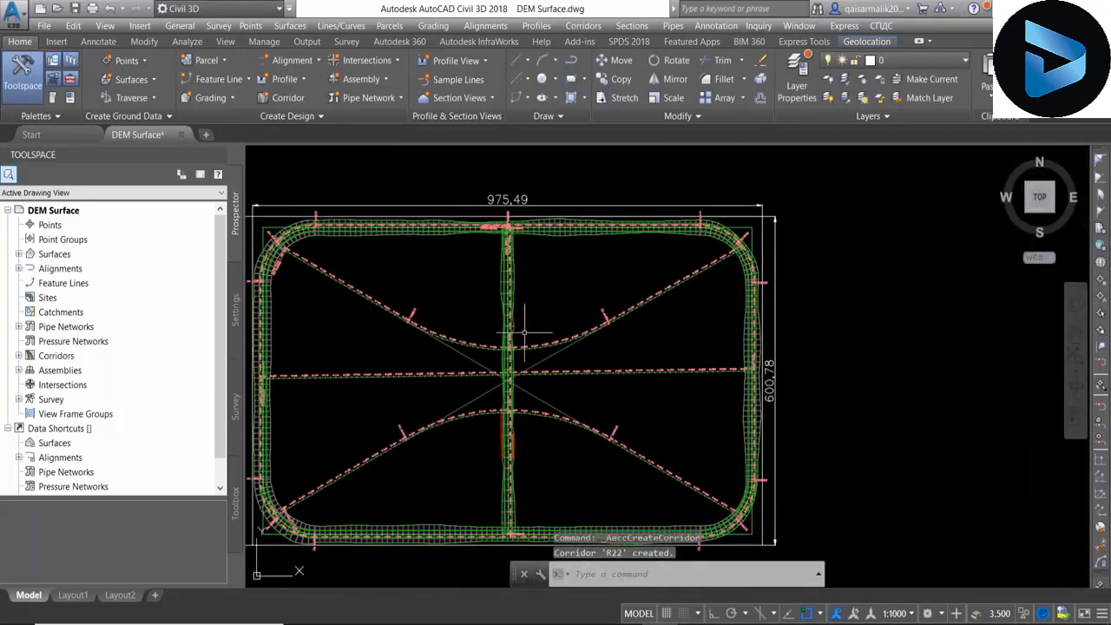
{"action": "scroll", "coordinate": [508, 373], "scroll_direction": "up", "scroll_amount": 1}
{"action": "scroll", "coordinate": [260, 312], "scroll_direction": "down", "scroll_amount": 2}
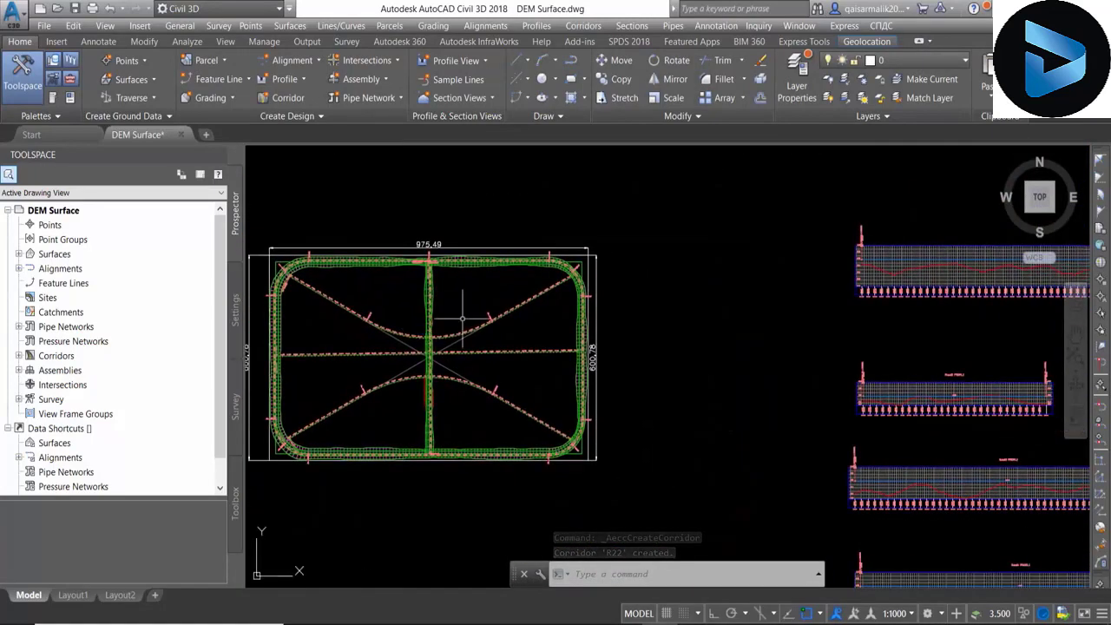
{"action": "scroll", "coordinate": [462, 318], "scroll_direction": "down", "scroll_amount": 2}
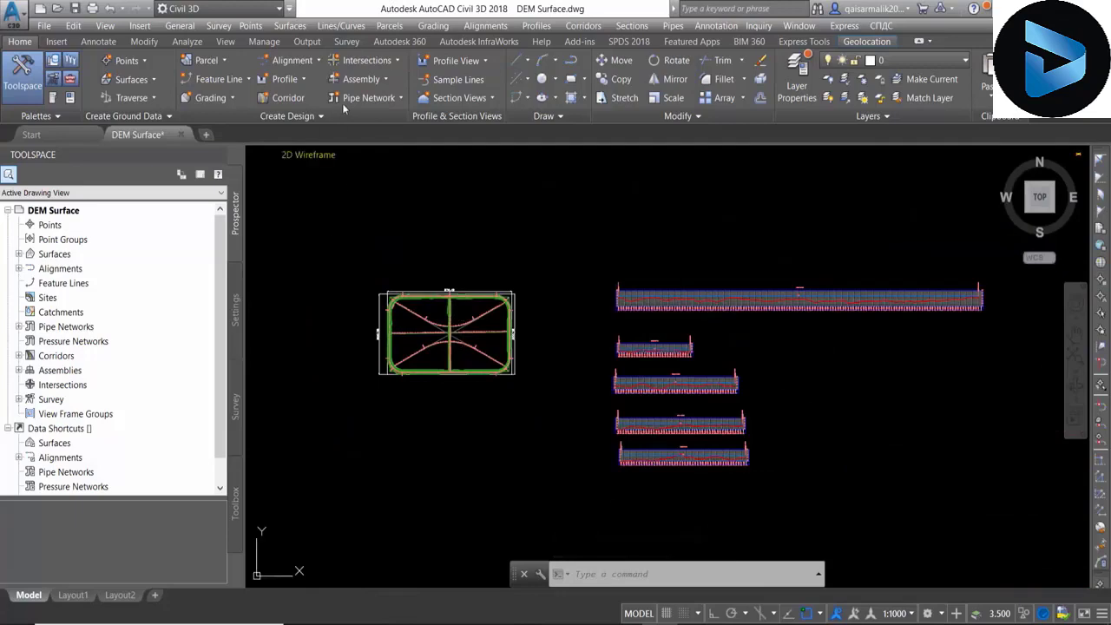
{"action": "left_click", "coordinate": [283, 97]}
{"action": "type", "text": "R3"}
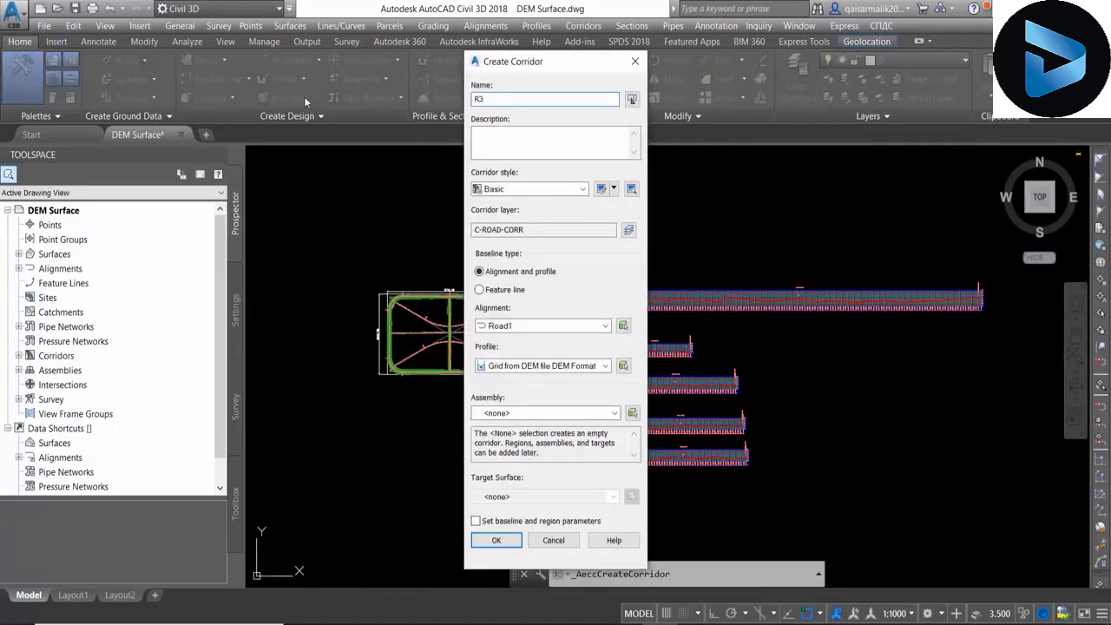
- Set the corridor to Road3 with profile R3 DES, the 12m assembly and DEM grid target
{"action": "left_click", "coordinate": [539, 334]}
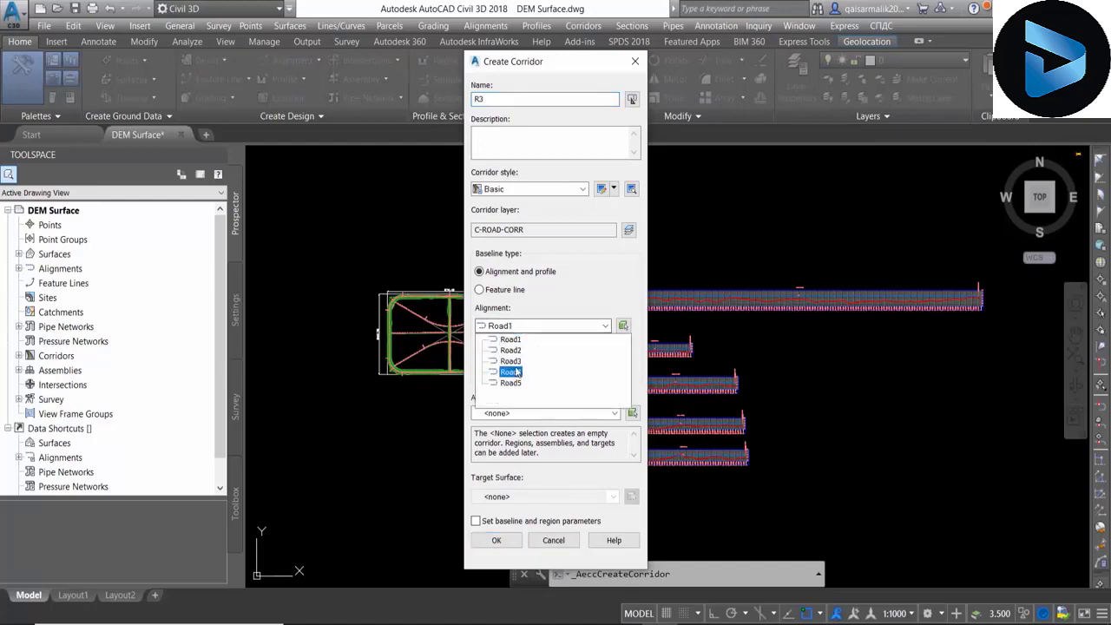
{"action": "left_click", "coordinate": [514, 365]}
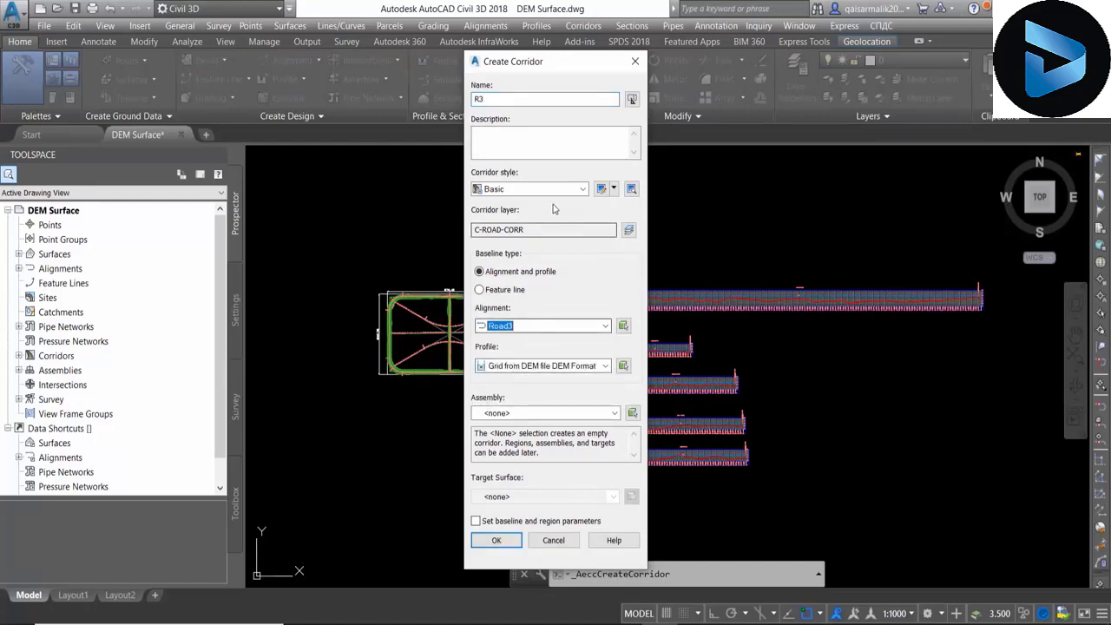
{"action": "left_click", "coordinate": [547, 365]}
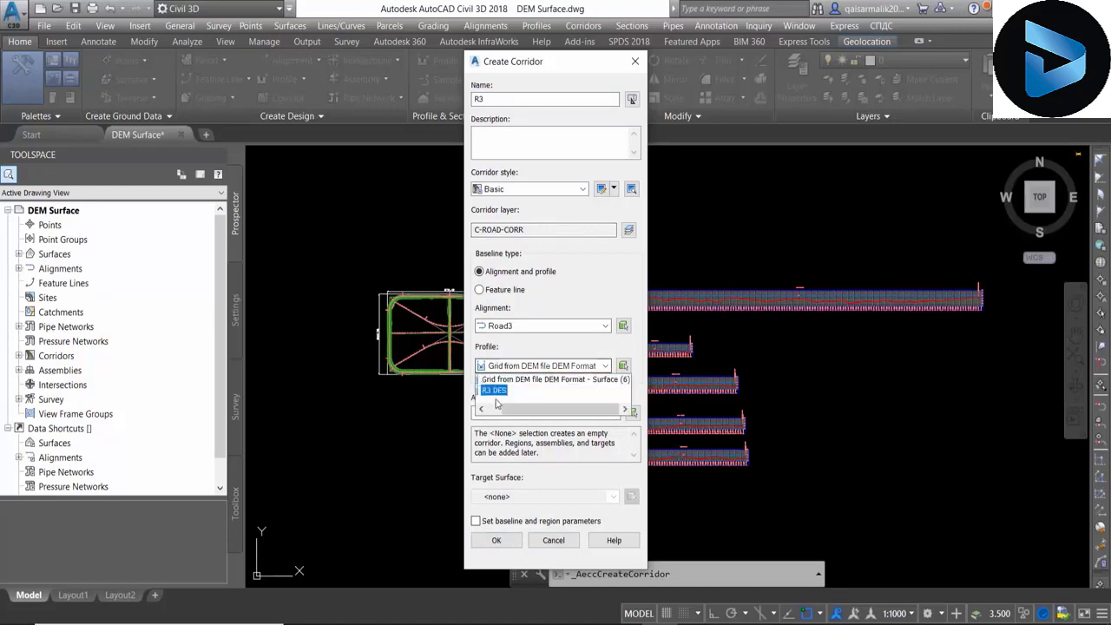
{"action": "left_click", "coordinate": [502, 408]}
{"action": "left_click", "coordinate": [511, 414]}
{"action": "left_click", "coordinate": [507, 428]}
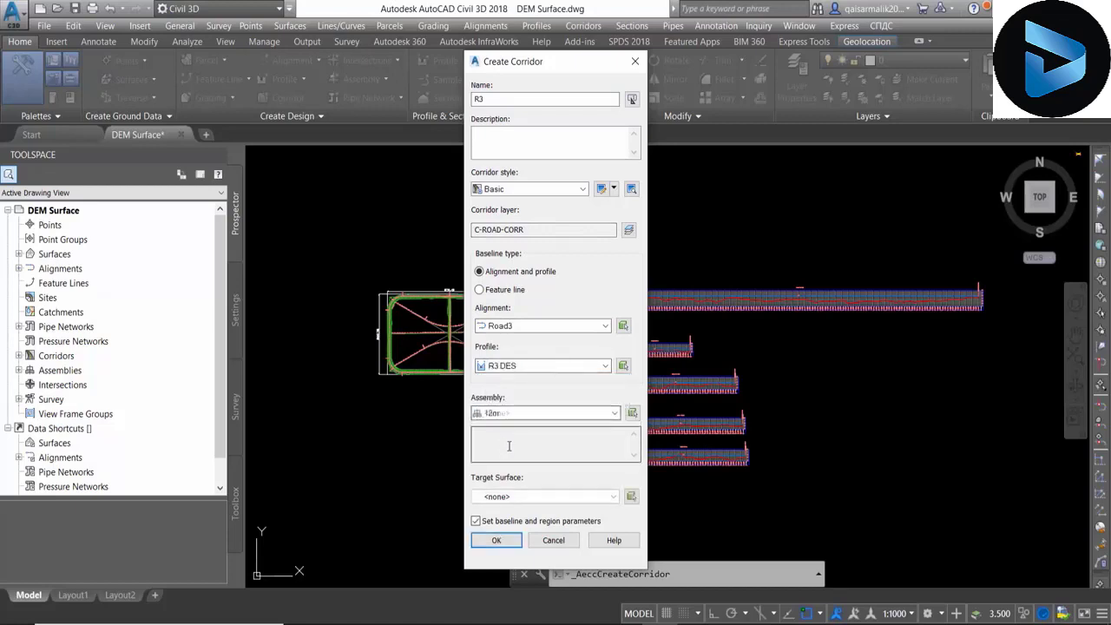
{"action": "left_click", "coordinate": [531, 498]}
{"action": "left_click", "coordinate": [516, 508]}
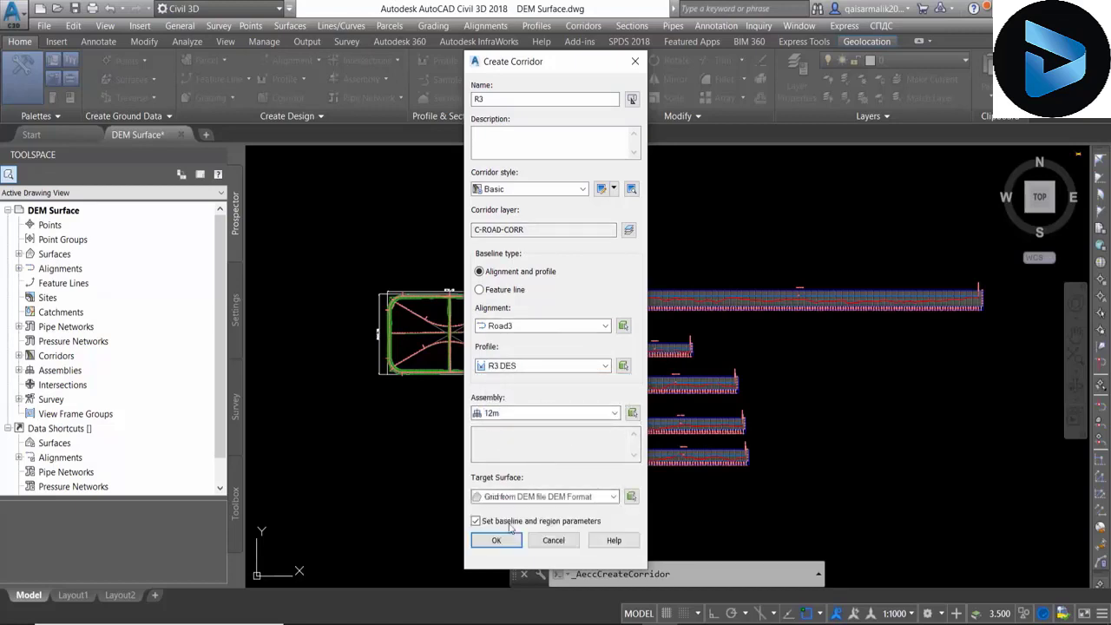
{"action": "left_click", "coordinate": [500, 540]}
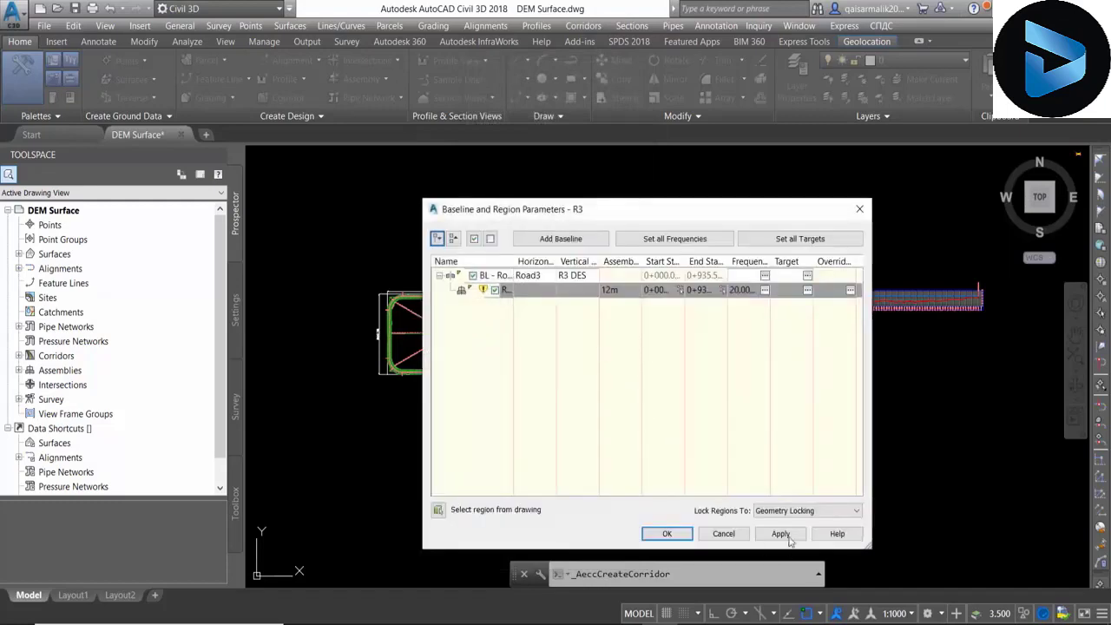
- Apply the region settings, rebuild corridor R3 and recentre the road network view
{"action": "left_click", "coordinate": [781, 534]}
{"action": "left_click", "coordinate": [514, 286]}
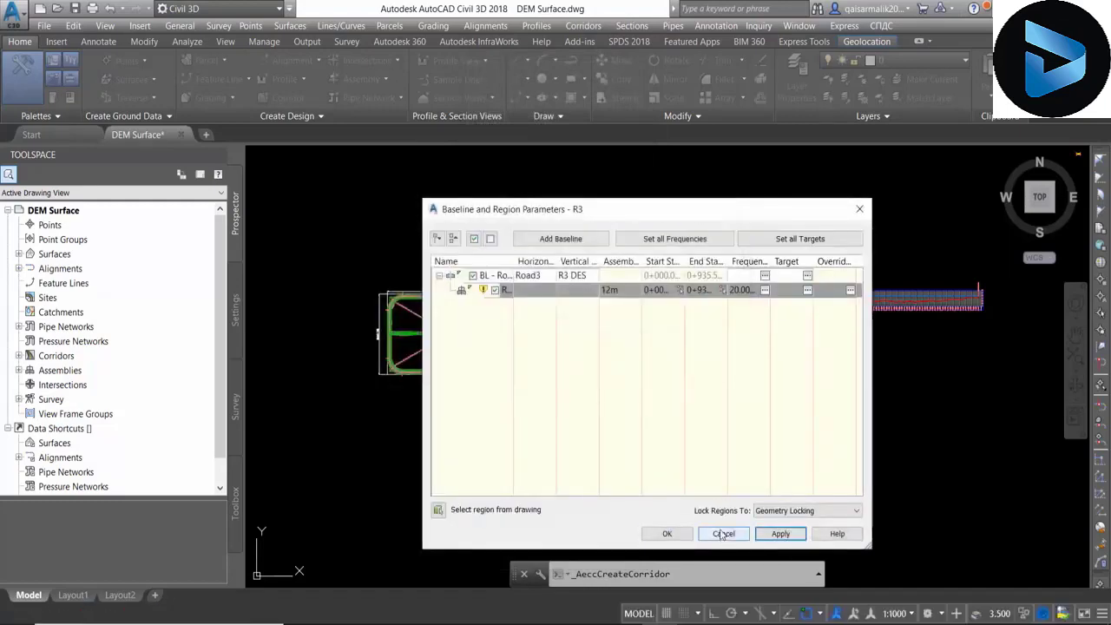
{"action": "left_click", "coordinate": [667, 533]}
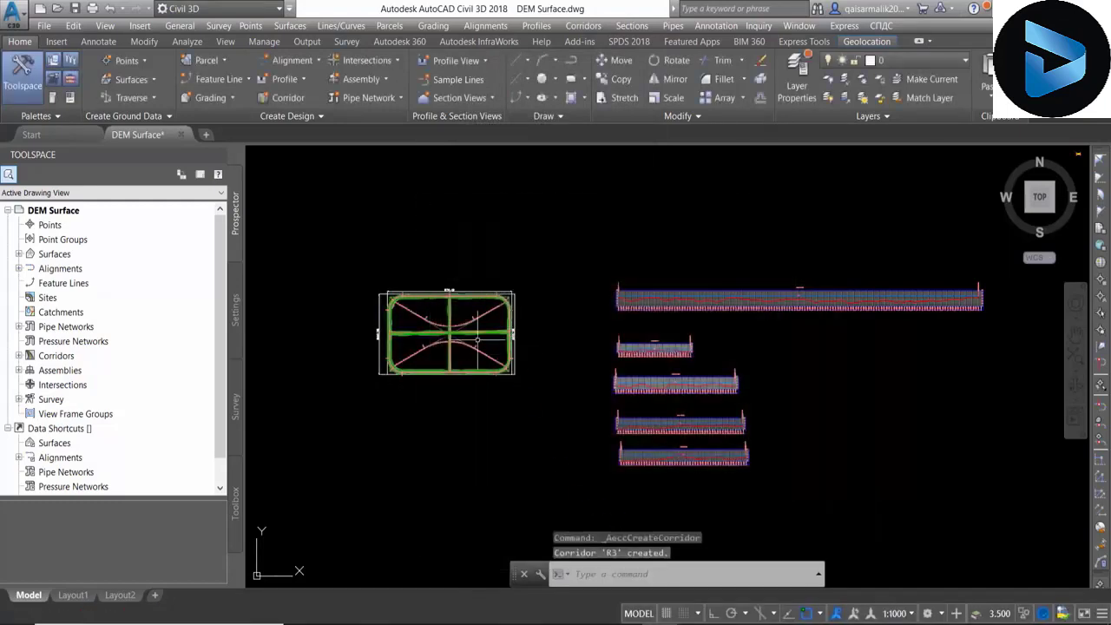
{"action": "middle_click_drag", "start_coordinate": [381, 211], "coordinate": [439, 253]}
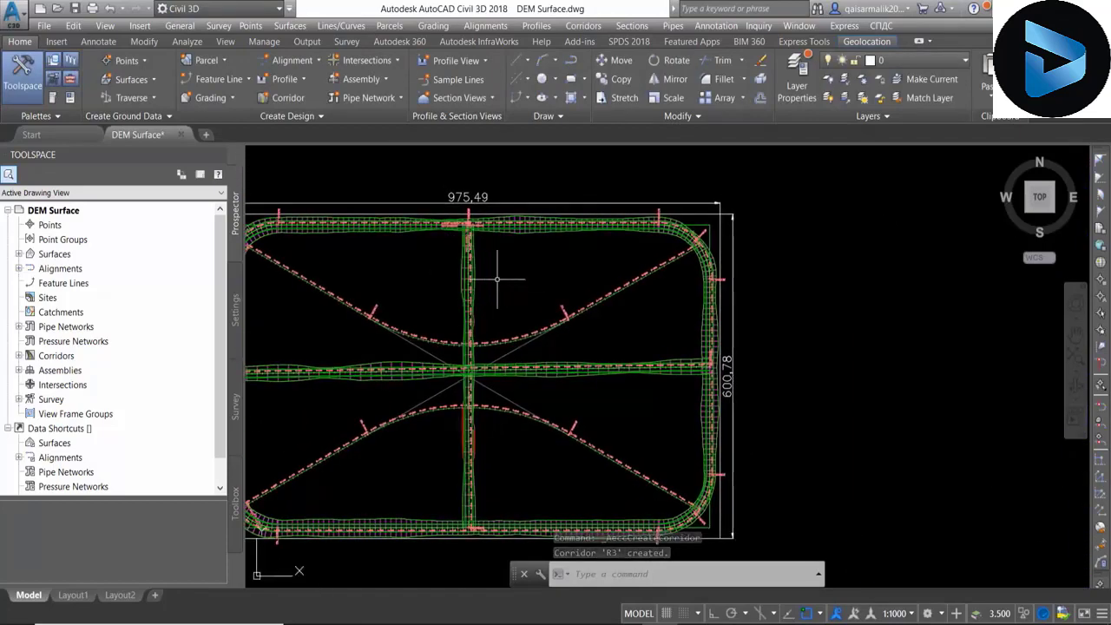
{"action": "middle_click_drag", "start_coordinate": [503, 275], "coordinate": [573, 267]}
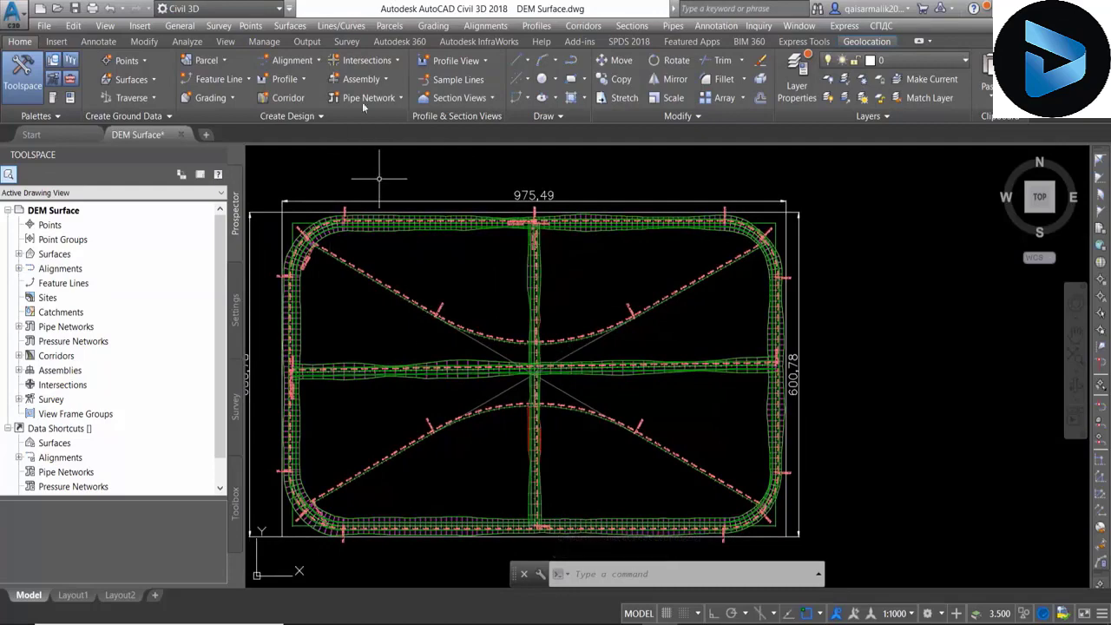
- Define corridor R4 on Road4 with profile R4 DES, the 12m assembly and DEM grid target
{"action": "left_click", "coordinate": [284, 98]}
{"action": "type", "text": "Ro"}
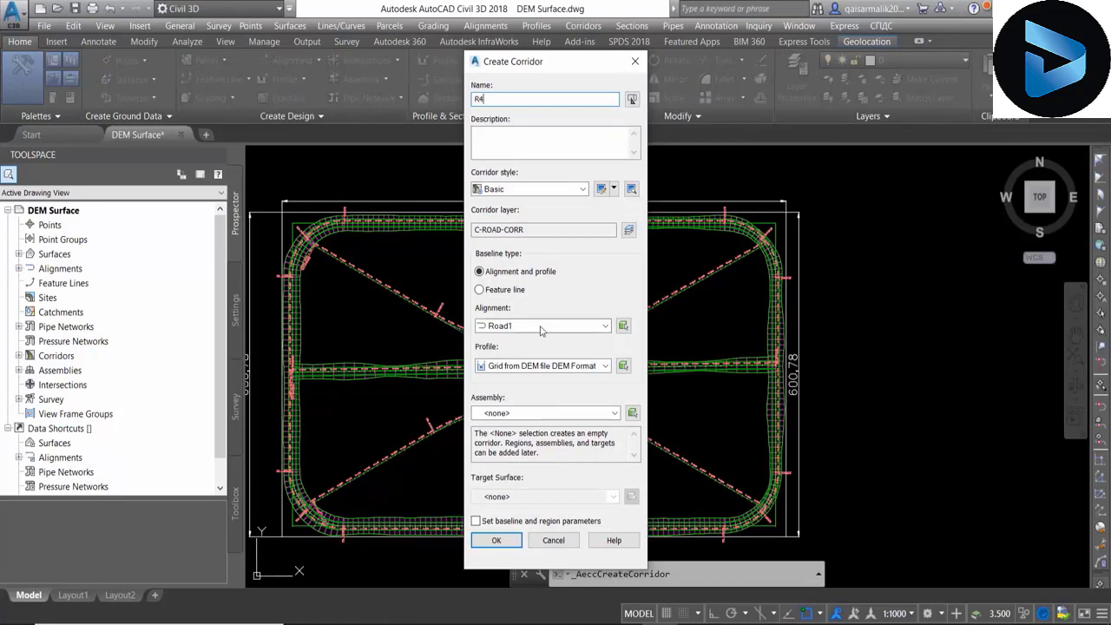
{"action": "type", "text": "4"}
{"action": "left_click", "coordinate": [540, 325]}
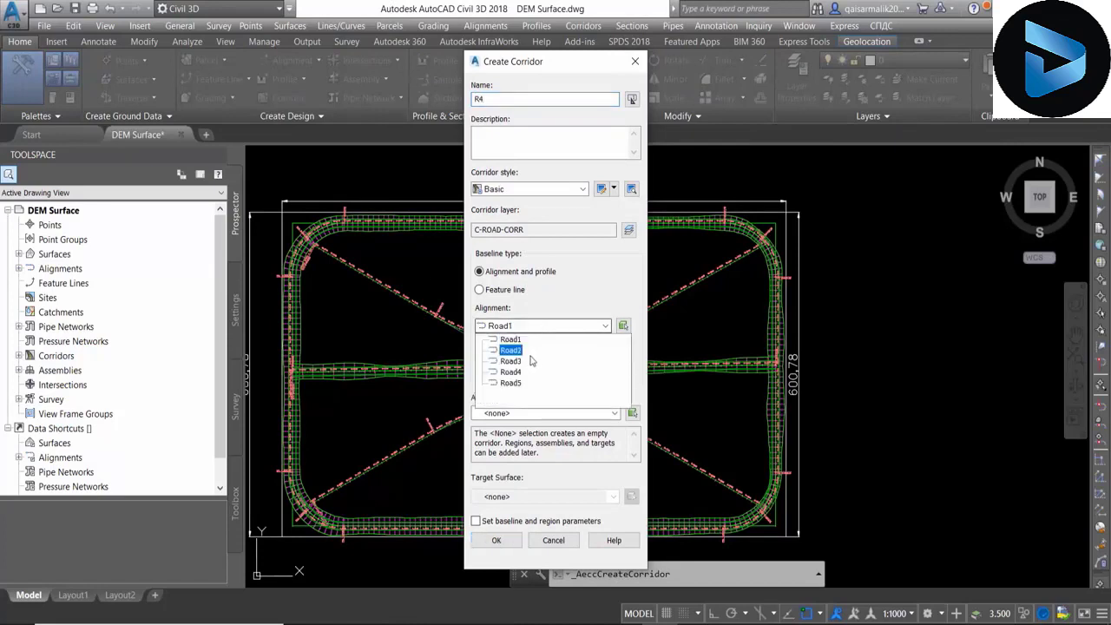
{"action": "left_click", "coordinate": [511, 373]}
{"action": "left_click", "coordinate": [541, 365]}
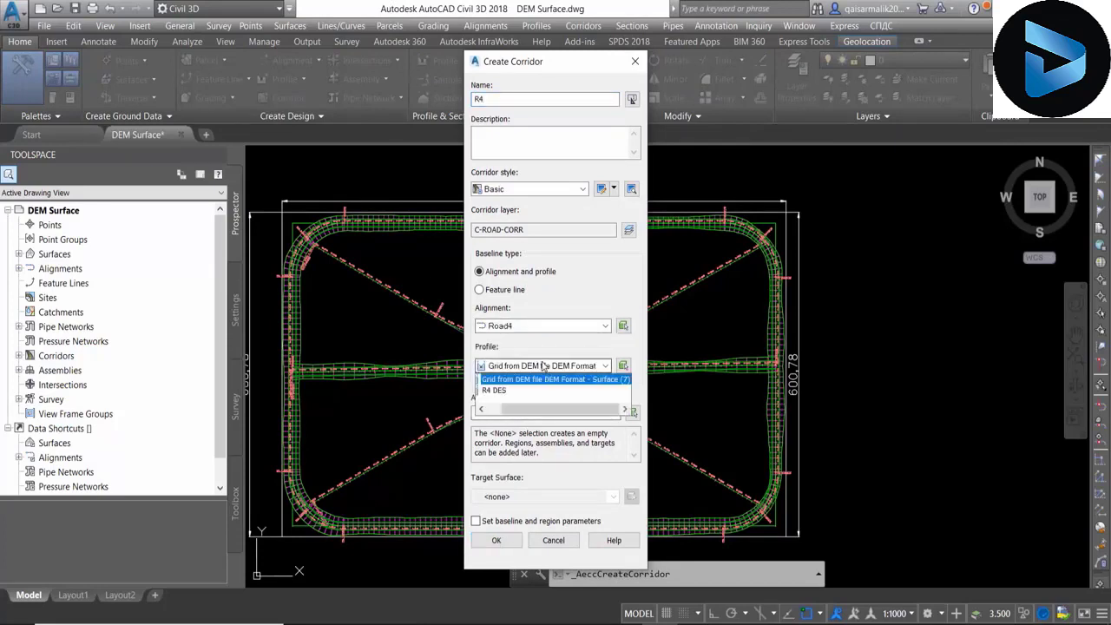
{"action": "left_click", "coordinate": [501, 390]}
{"action": "left_click", "coordinate": [507, 413]}
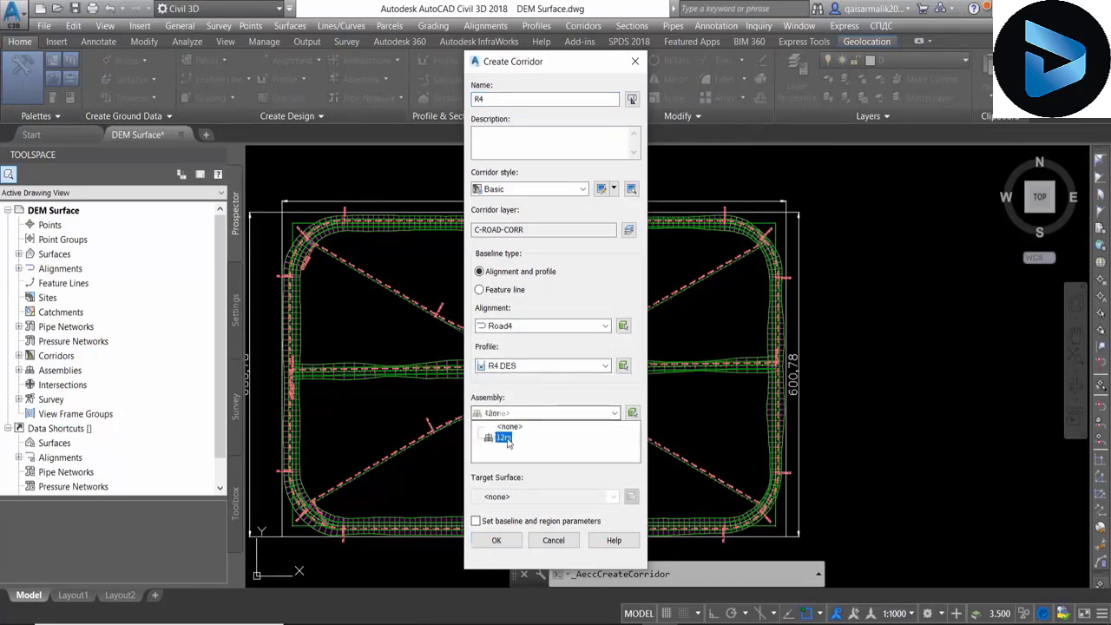
{"action": "left_click", "coordinate": [508, 437]}
{"action": "left_click", "coordinate": [503, 496]}
{"action": "left_click", "coordinate": [502, 520]}
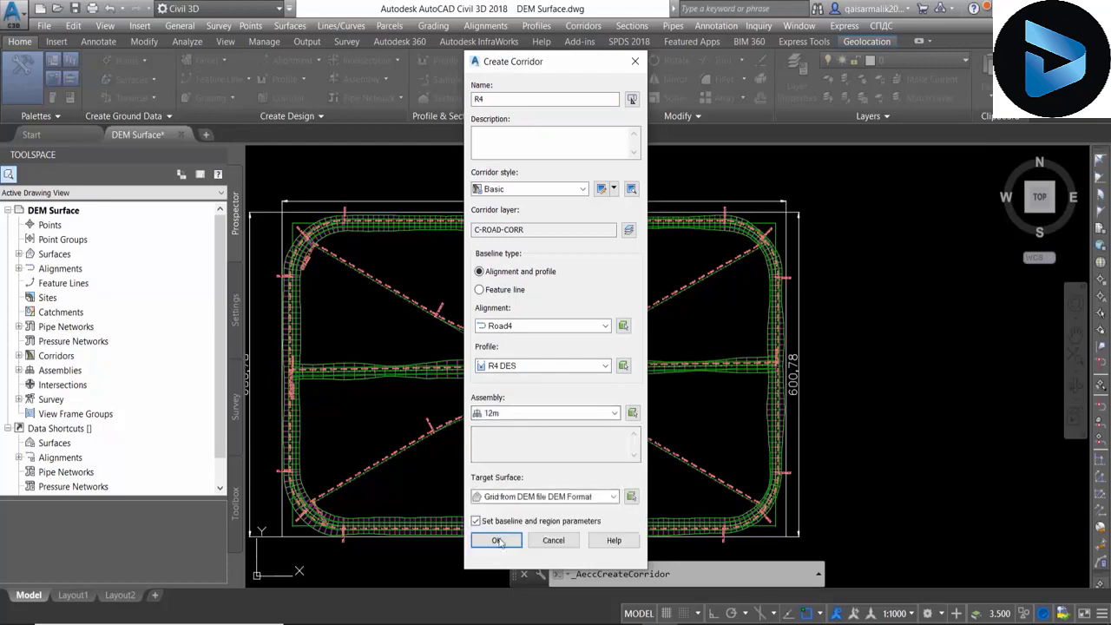
{"action": "left_click", "coordinate": [496, 539]}
- Apply the baseline settings and rebuild to create corridor R4
{"action": "left_click", "coordinate": [757, 536]}
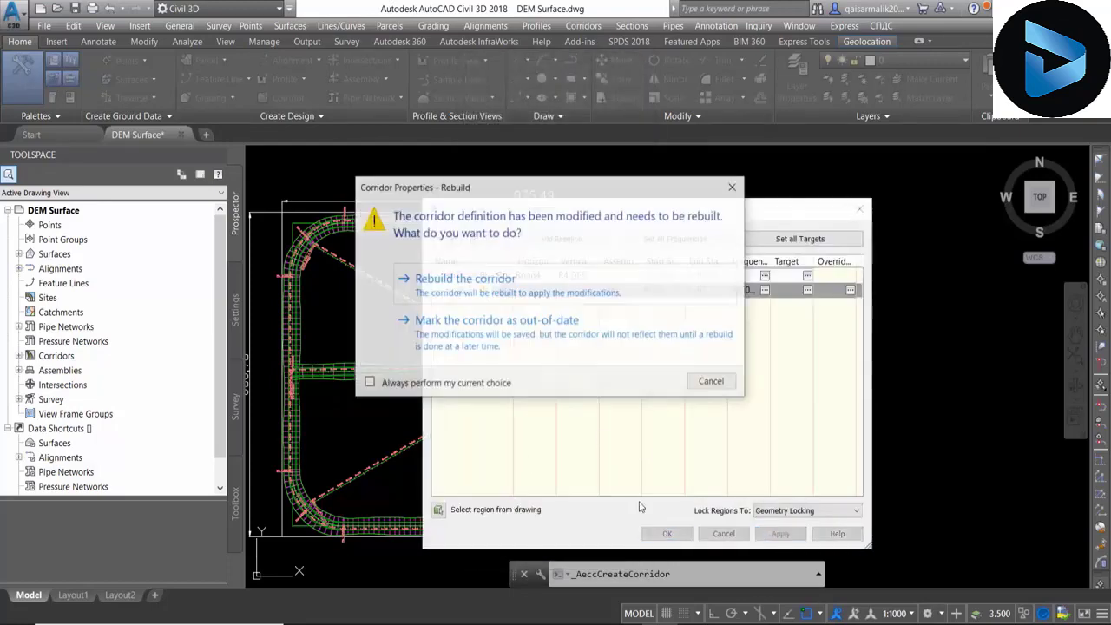
{"action": "left_click", "coordinate": [434, 279]}
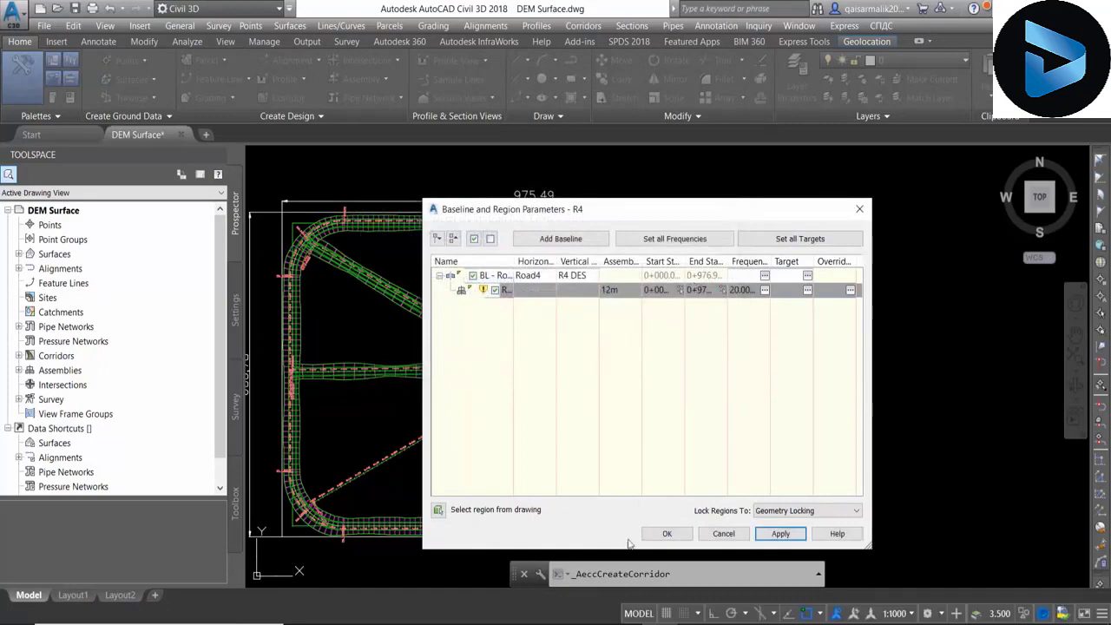
{"action": "left_click", "coordinate": [665, 530]}
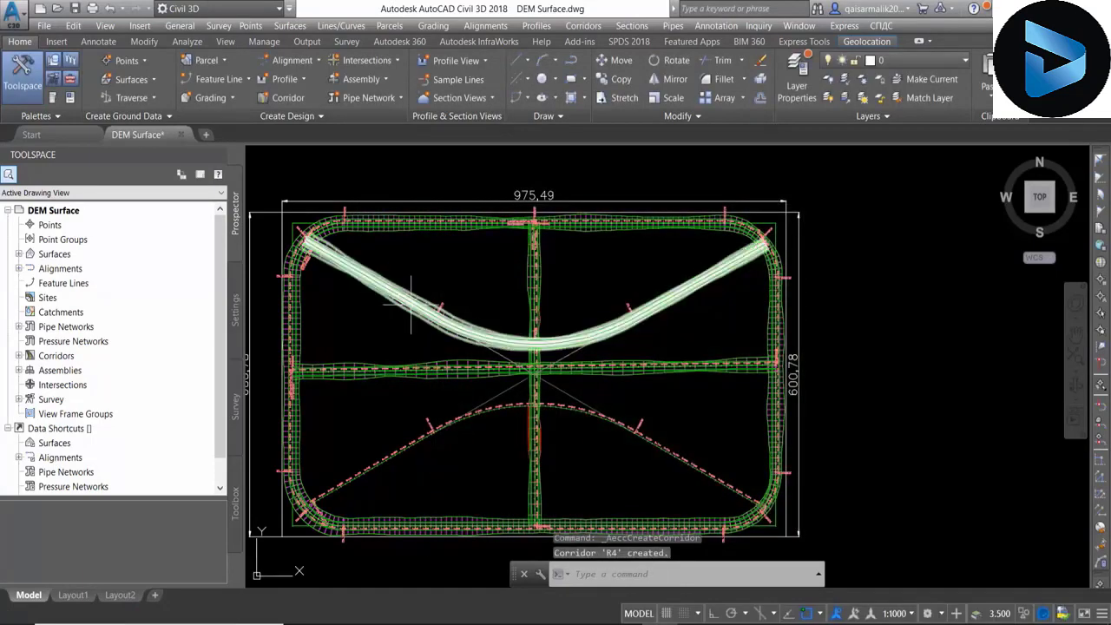
{"action": "scroll", "coordinate": [545, 301], "scroll_direction": "down", "scroll_amount": 2}
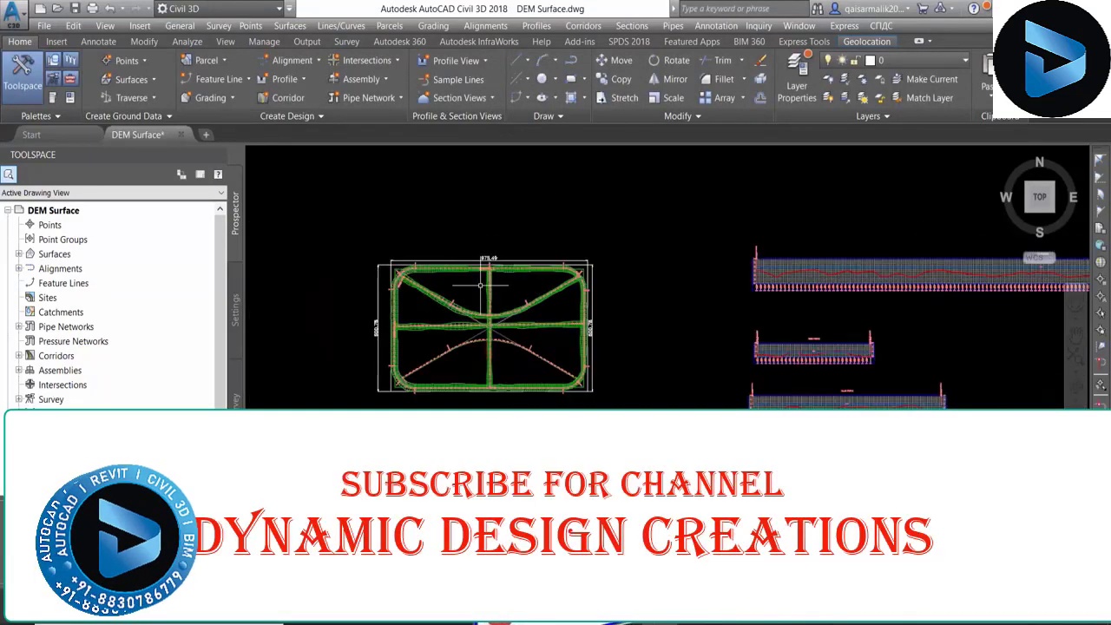
- Start corridor R5 on alignment Road5 with profile R5 Des, correcting the mistyped R6 name
{"action": "left_click", "coordinate": [288, 97]}
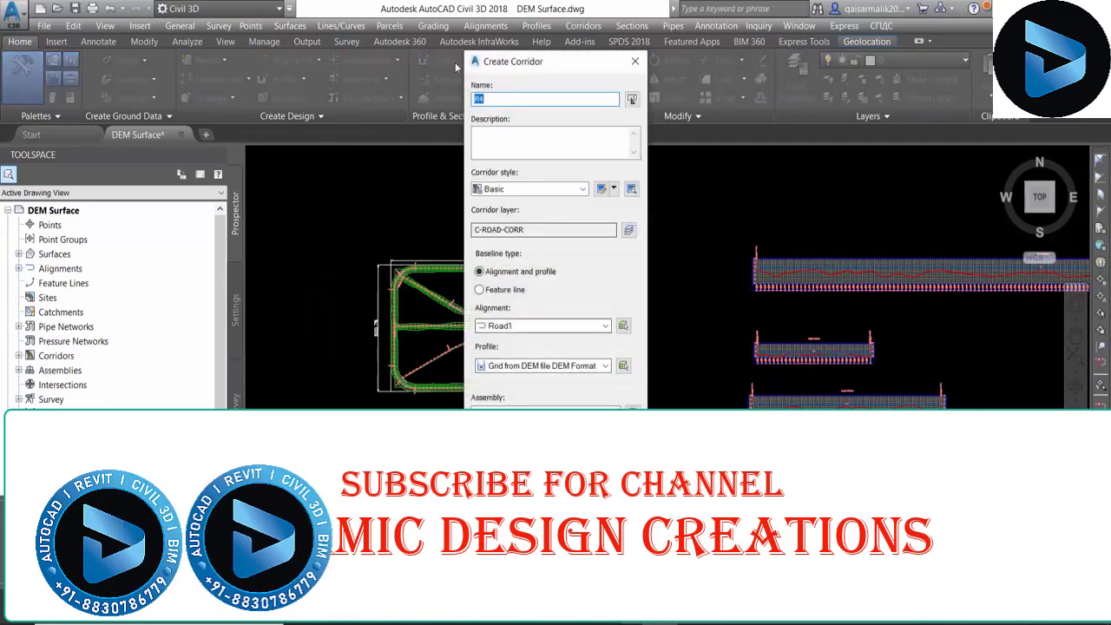
{"action": "type", "text": "R6"}
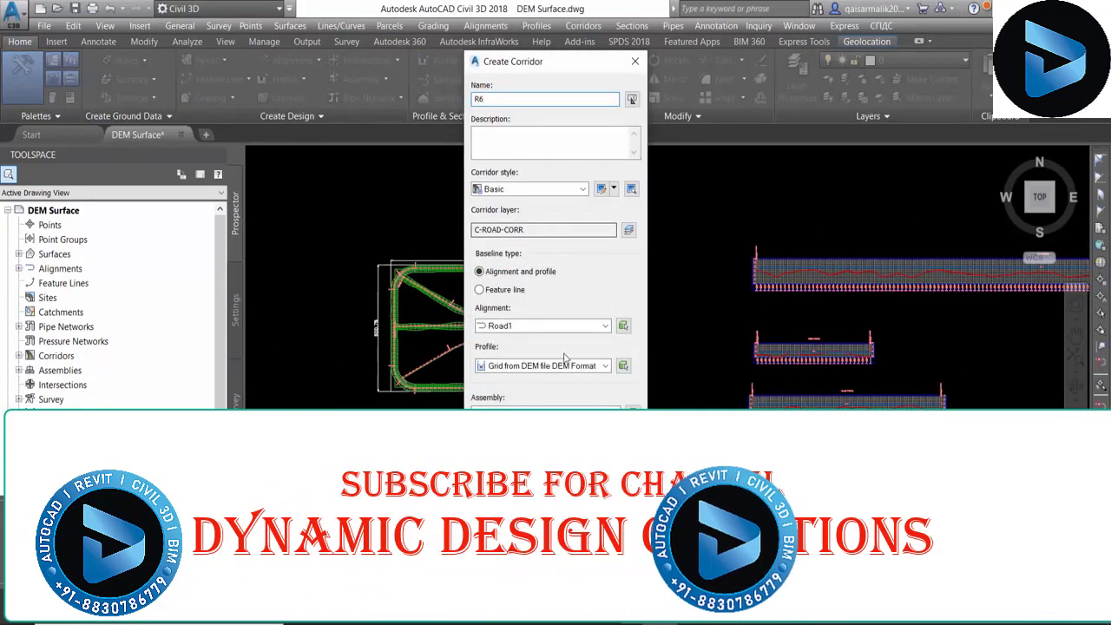
{"action": "left_click", "coordinate": [524, 325]}
{"action": "left_click", "coordinate": [510, 383]}
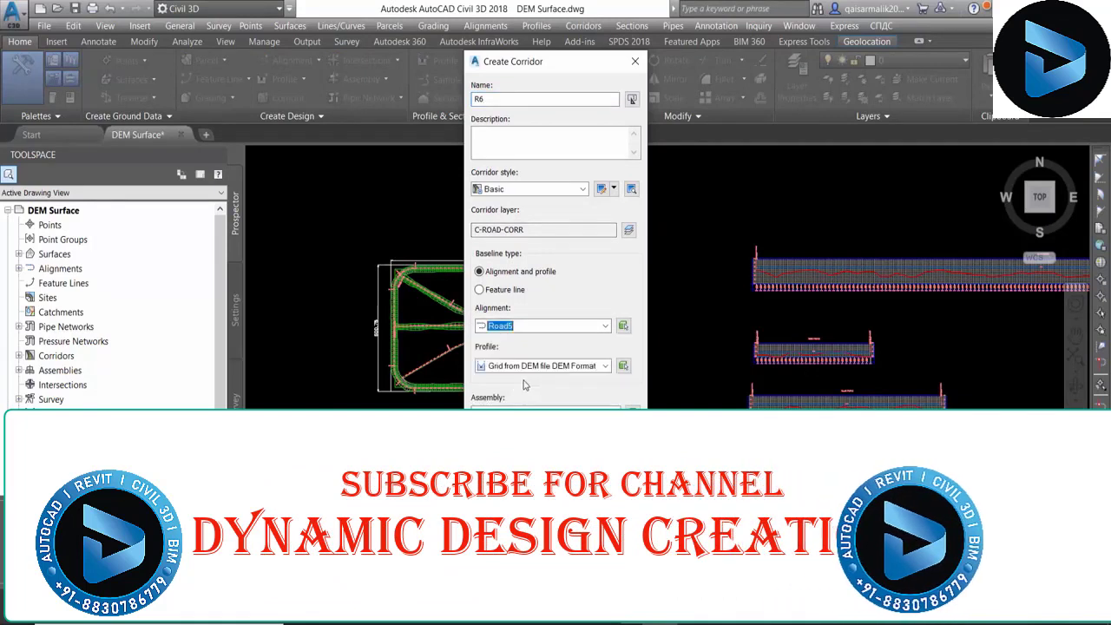
{"action": "left_click", "coordinate": [512, 365]}
{"action": "left_click", "coordinate": [493, 391]}
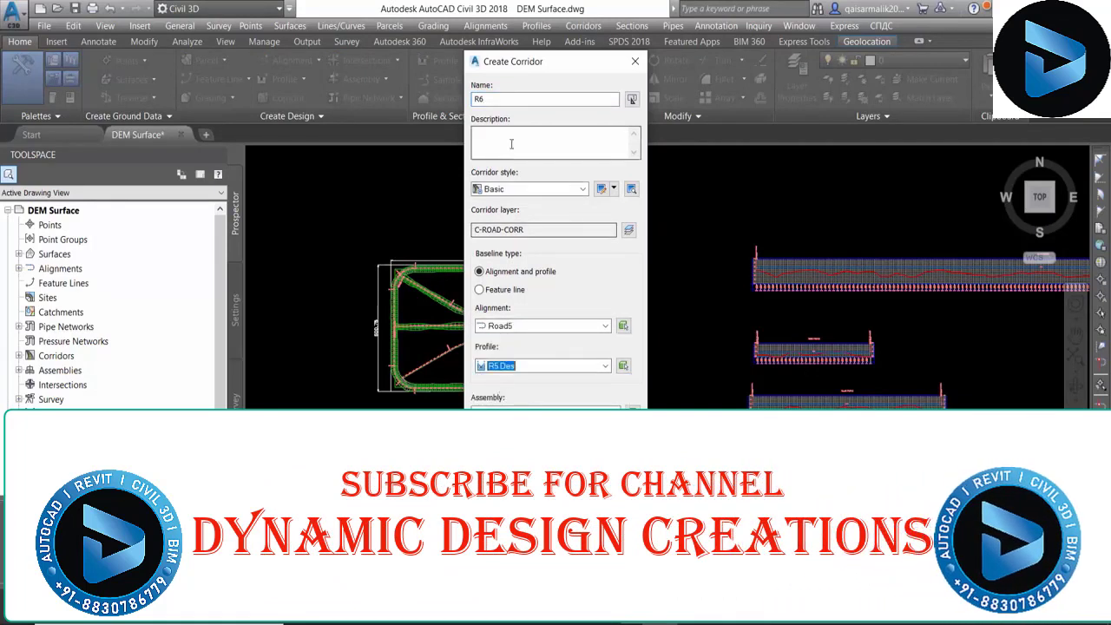
{"action": "key", "text": "BackSpace"}
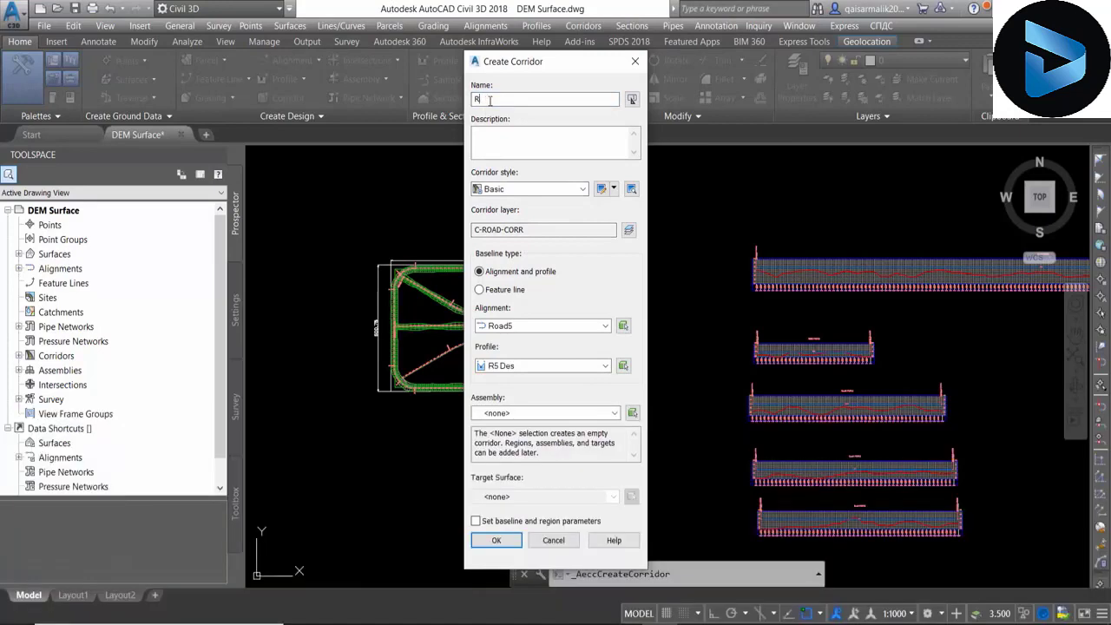
{"action": "left_click", "coordinate": [545, 99]}
{"action": "type", "text": "5"}
- Use the 12m assembly and DEM grid target, then accept and rebuild to create corridor R5
{"action": "left_click", "coordinate": [498, 414]}
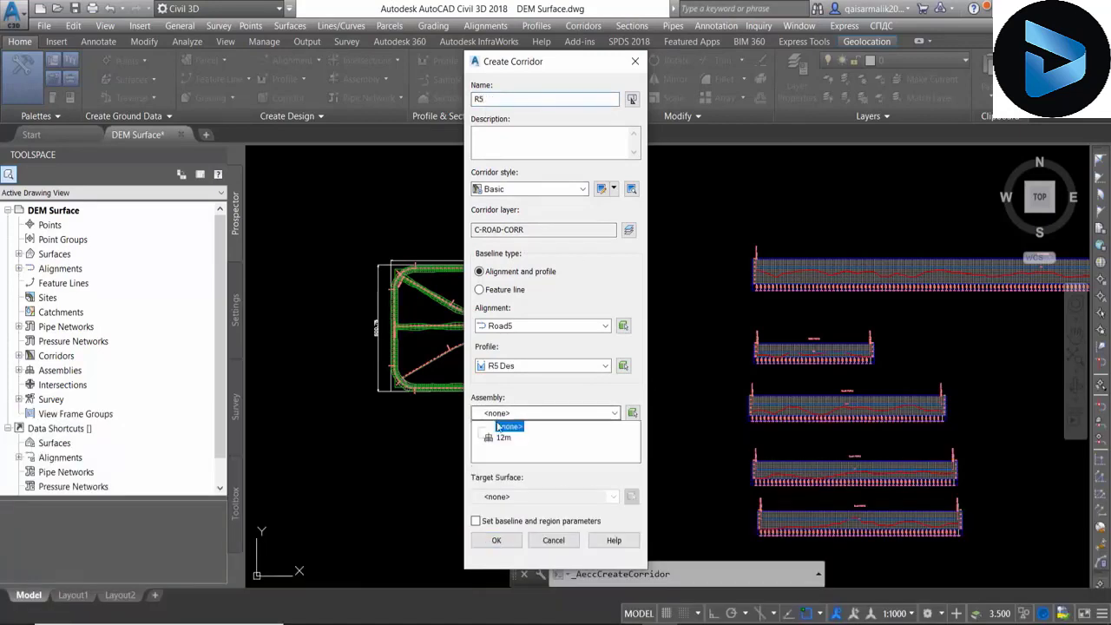
{"action": "left_click", "coordinate": [503, 437]}
{"action": "left_click", "coordinate": [521, 496]}
{"action": "left_click", "coordinate": [529, 508]}
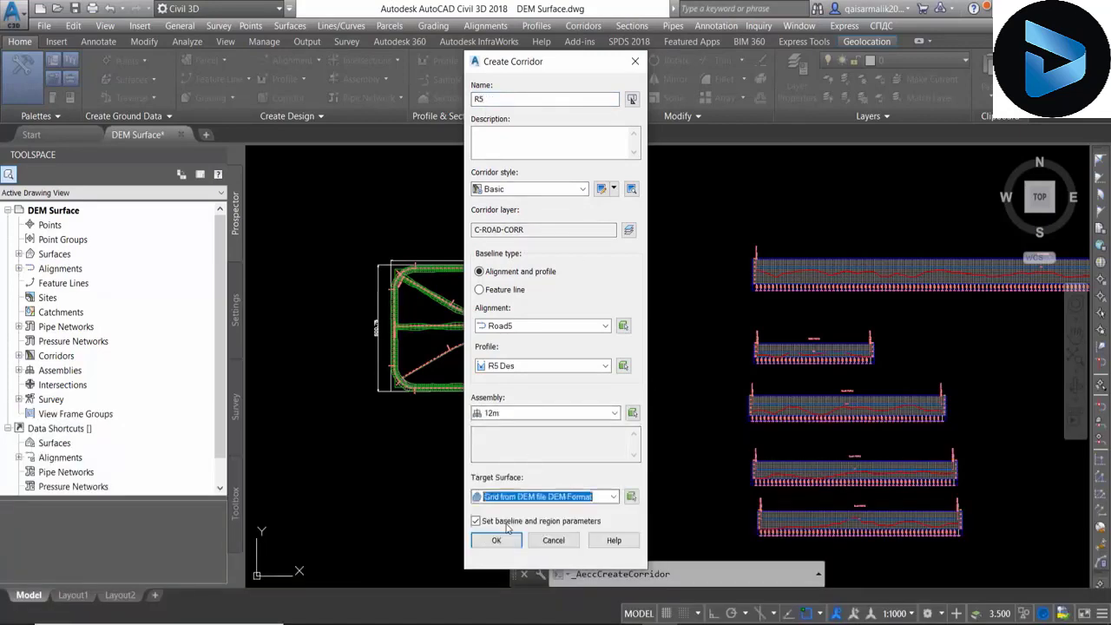
{"action": "left_click", "coordinate": [476, 521]}
{"action": "left_click", "coordinate": [496, 540]}
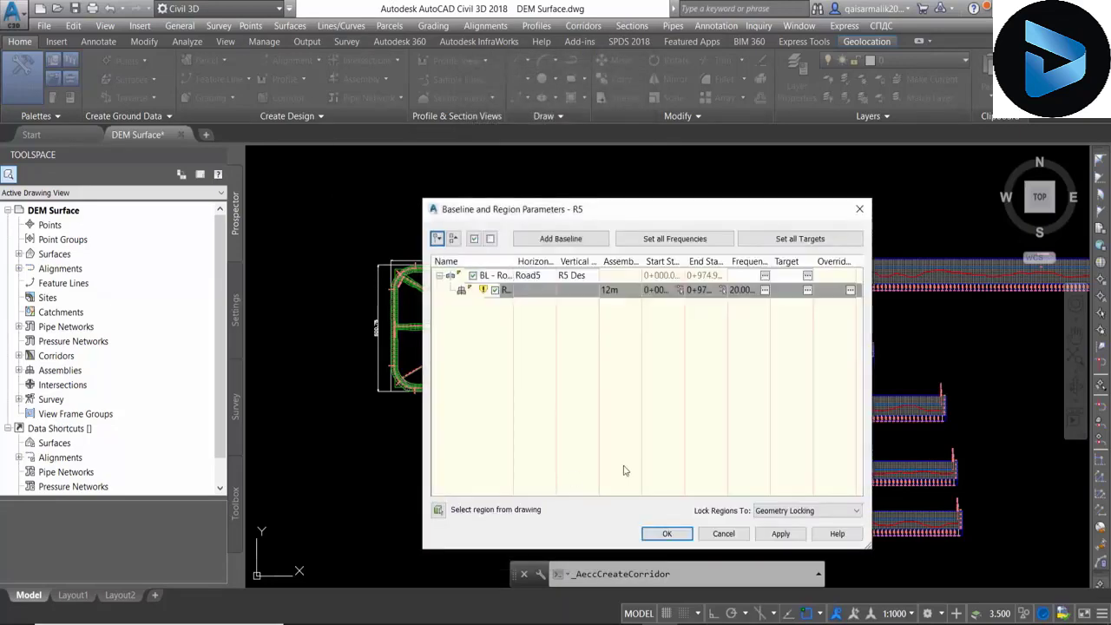
{"action": "left_click", "coordinate": [666, 532]}
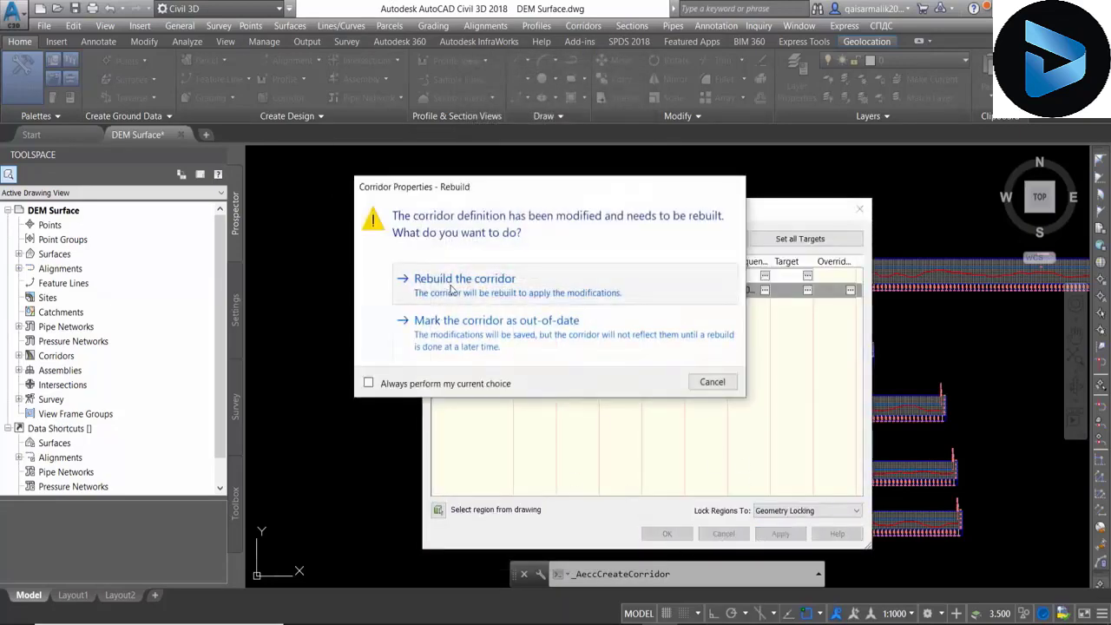
{"action": "left_click", "coordinate": [438, 282]}
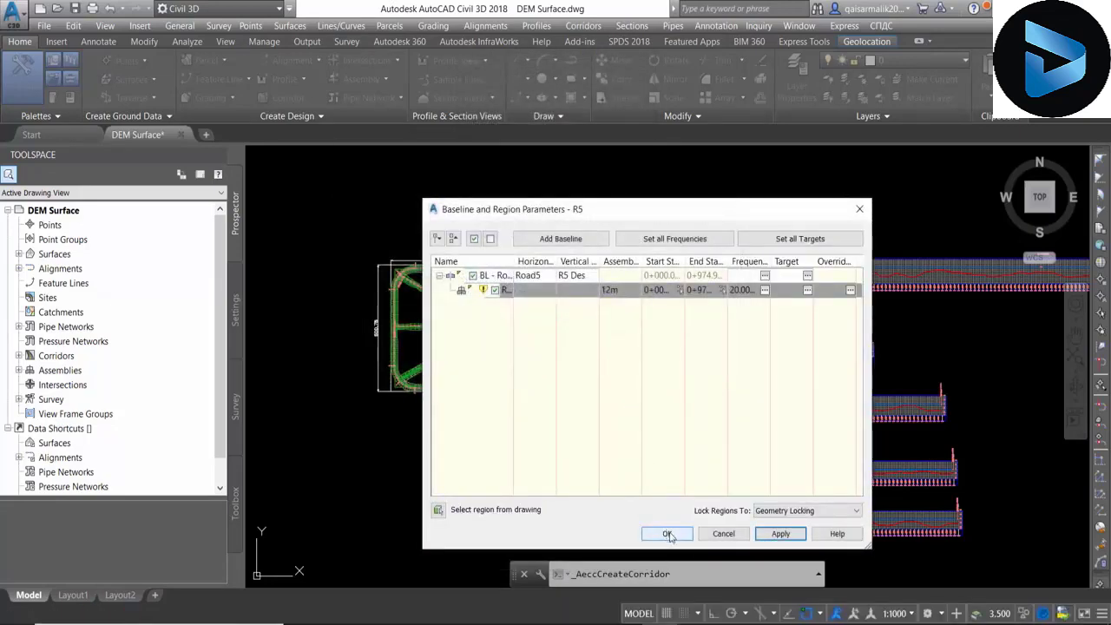
{"action": "left_click", "coordinate": [666, 534]}
{"action": "scroll", "coordinate": [433, 310], "scroll_direction": "up", "scroll_amount": 3}
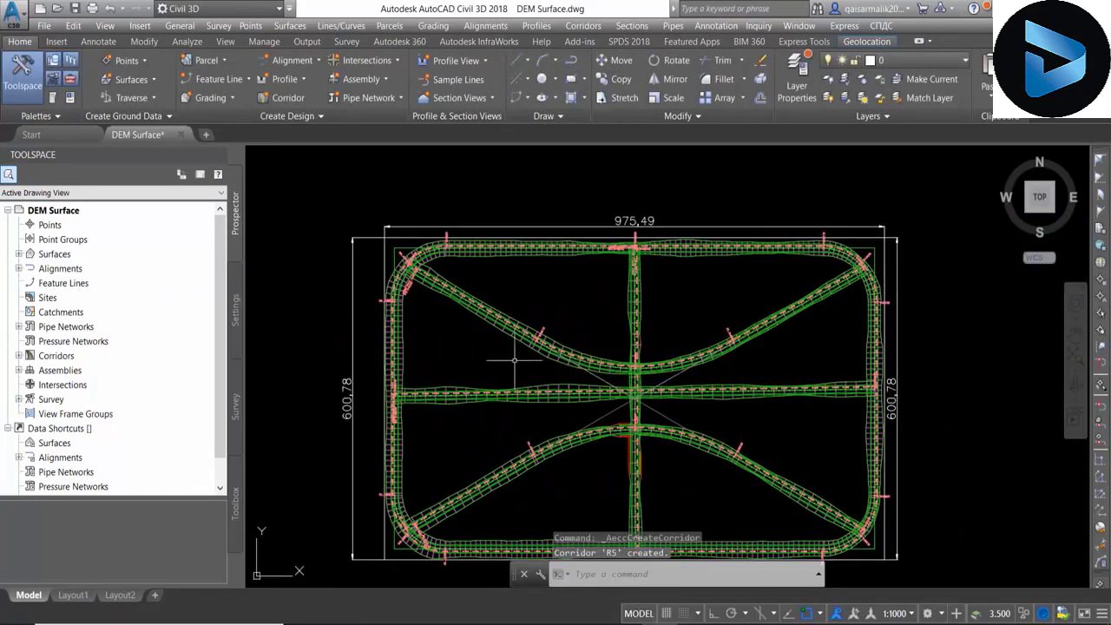
{"action": "scroll", "coordinate": [513, 358], "scroll_direction": "up", "scroll_amount": 3}
{"action": "scroll", "coordinate": [592, 320], "scroll_direction": "down", "scroll_amount": 2}
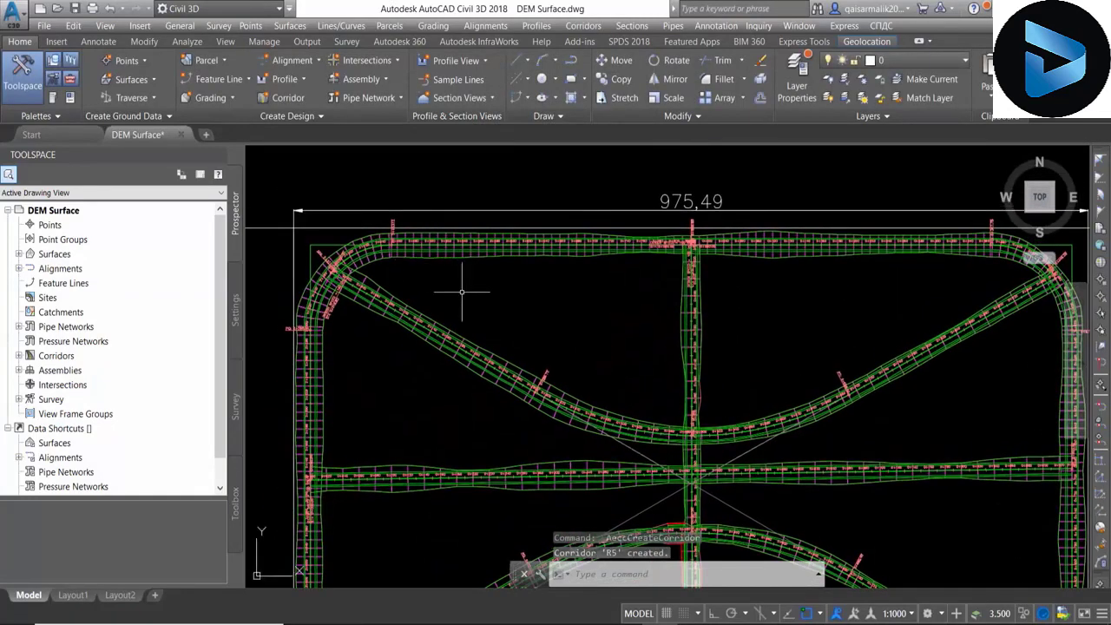
{"action": "scroll", "coordinate": [485, 277], "scroll_direction": "down", "scroll_amount": 2}
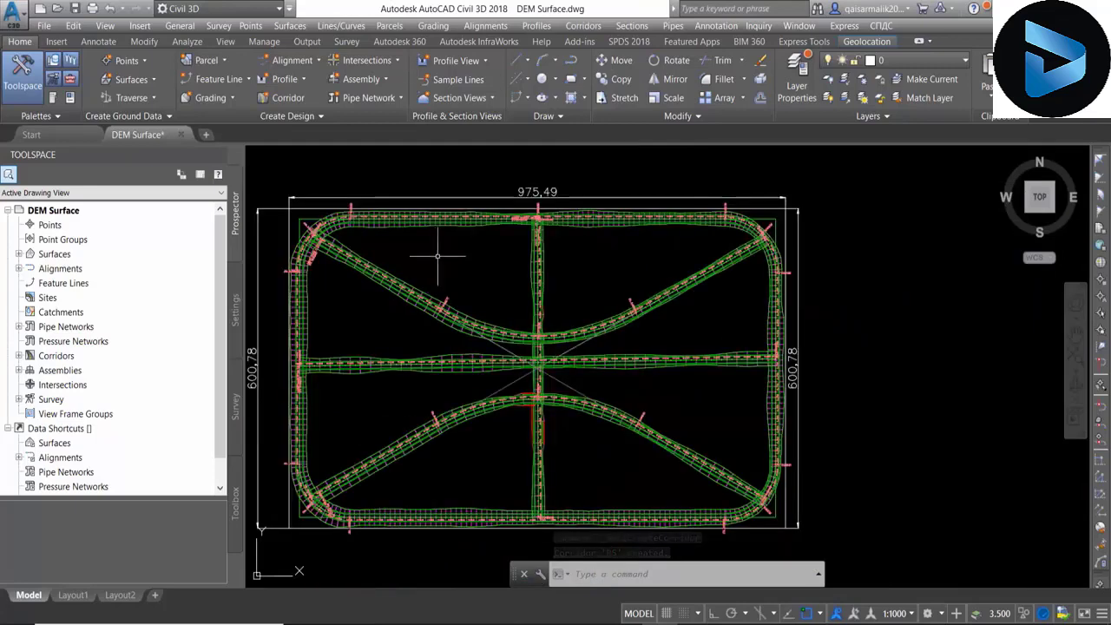
{"action": "scroll", "coordinate": [438, 256], "scroll_direction": "down", "scroll_amount": 2}
{"action": "scroll", "coordinate": [512, 289], "scroll_direction": "up", "scroll_amount": 2}
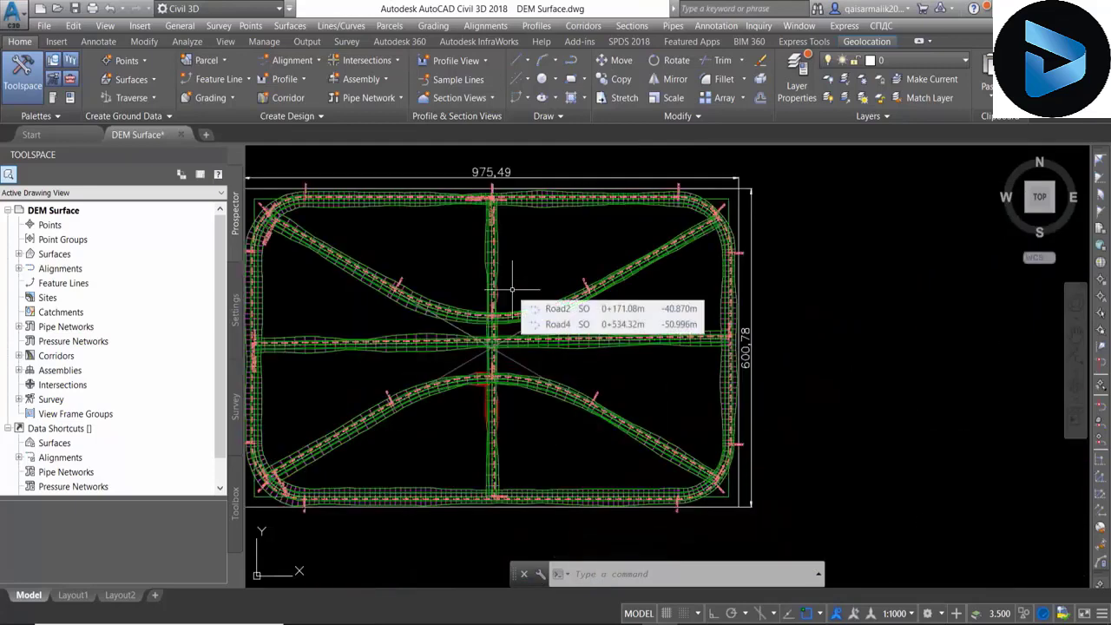
{"action": "scroll", "coordinate": [512, 288], "scroll_direction": "down", "scroll_amount": 2}
{"action": "scroll", "coordinate": [627, 322], "scroll_direction": "down", "scroll_amount": 5}
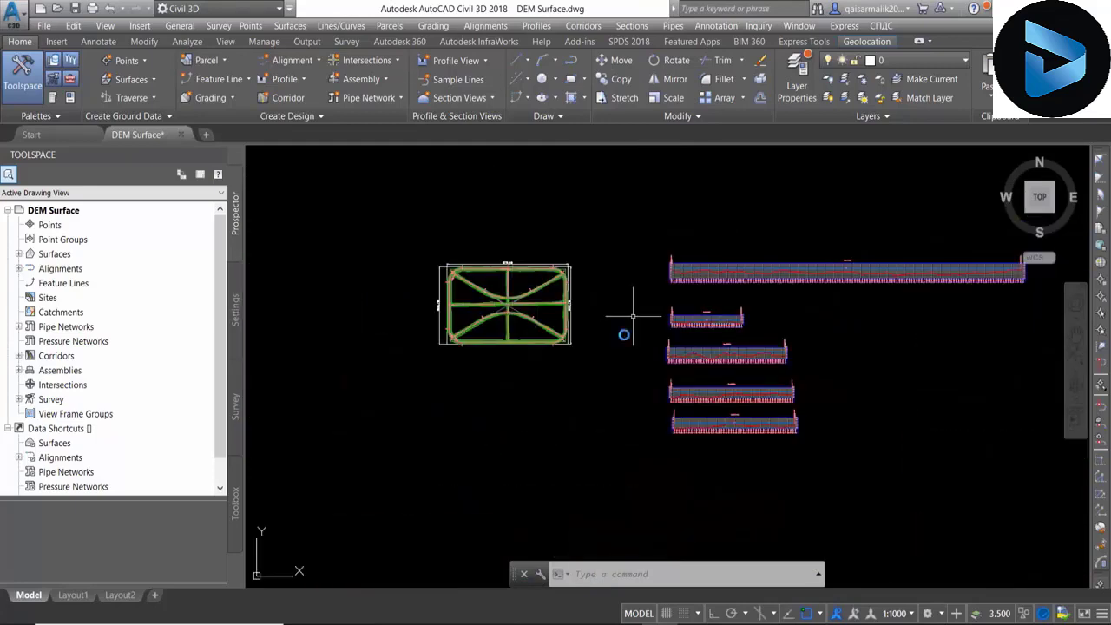
{"action": "scroll", "coordinate": [628, 328], "scroll_direction": "down", "scroll_amount": 1}
{"action": "scroll", "coordinate": [626, 338], "scroll_direction": "up", "scroll_amount": 10}
{"action": "middle_click_drag", "start_coordinate": [626, 339], "coordinate": [621, 433]}
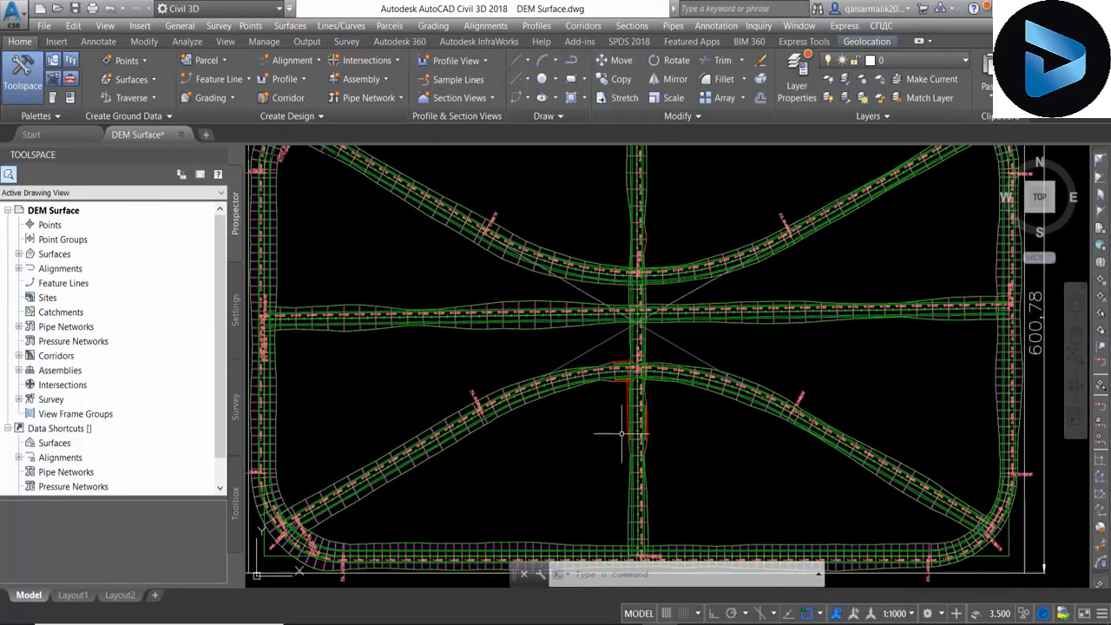
{"action": "scroll", "coordinate": [596, 448], "scroll_direction": "down", "scroll_amount": 2}
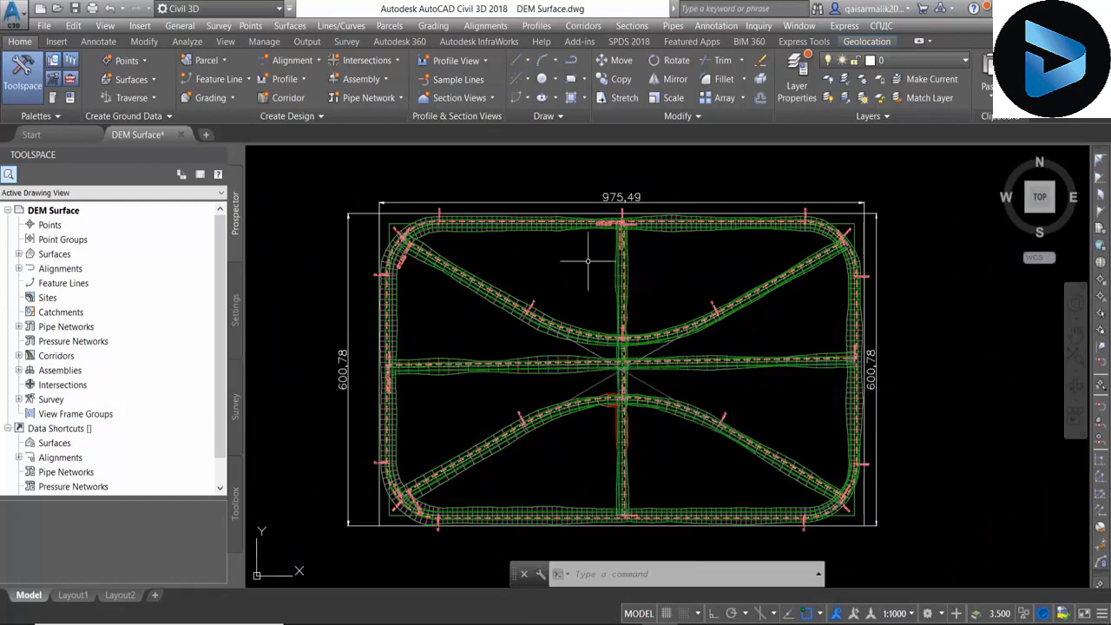
{"action": "scroll", "coordinate": [625, 297], "scroll_direction": "up", "scroll_amount": 2}
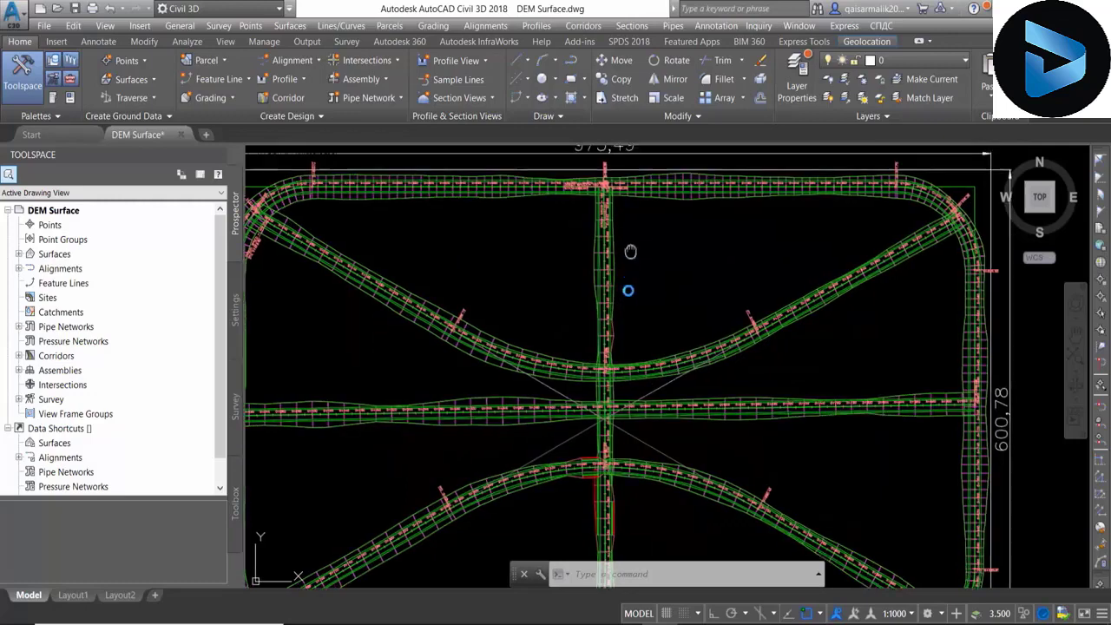
{"action": "middle_click_drag", "start_coordinate": [728, 283], "coordinate": [691, 278]}
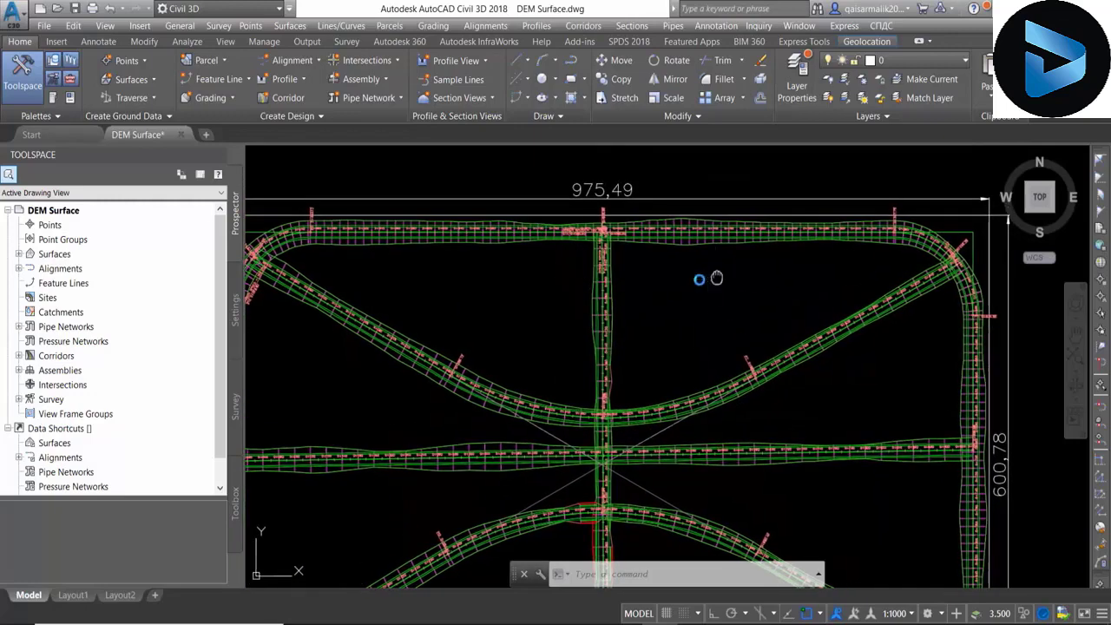
{"action": "scroll", "coordinate": [784, 263], "scroll_direction": "up", "scroll_amount": 2}
{"action": "middle_click_drag", "start_coordinate": [877, 268], "coordinate": [792, 292]}
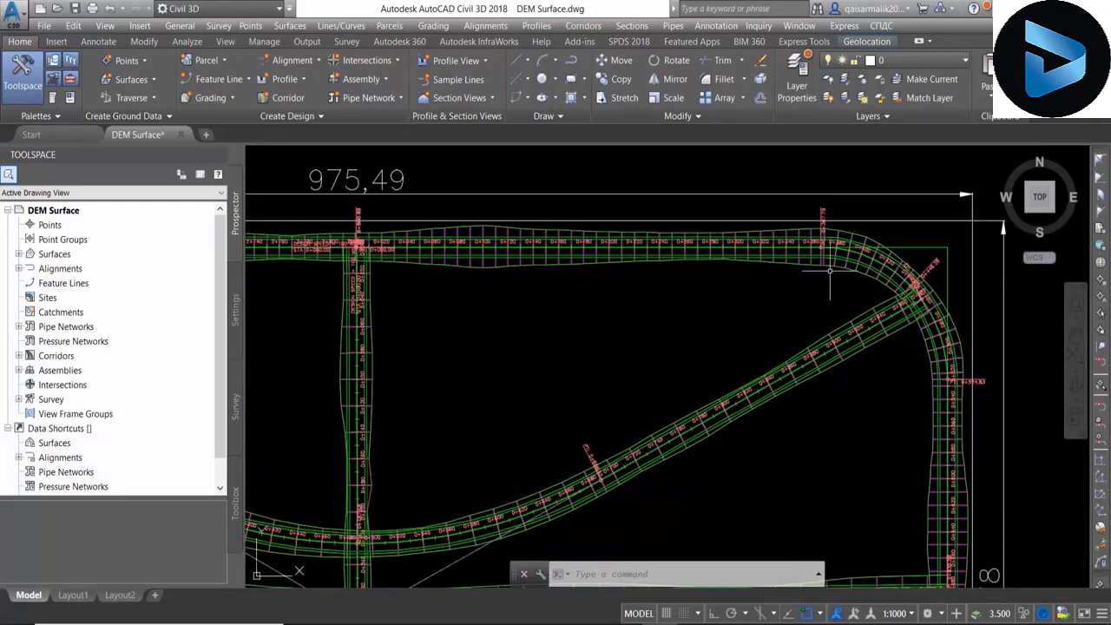
{"action": "scroll", "coordinate": [772, 299], "scroll_direction": "down", "scroll_amount": 2}
{"action": "middle_click_drag", "start_coordinate": [480, 341], "coordinate": [707, 365]}
{"action": "scroll", "coordinate": [486, 295], "scroll_direction": "up", "scroll_amount": 3}
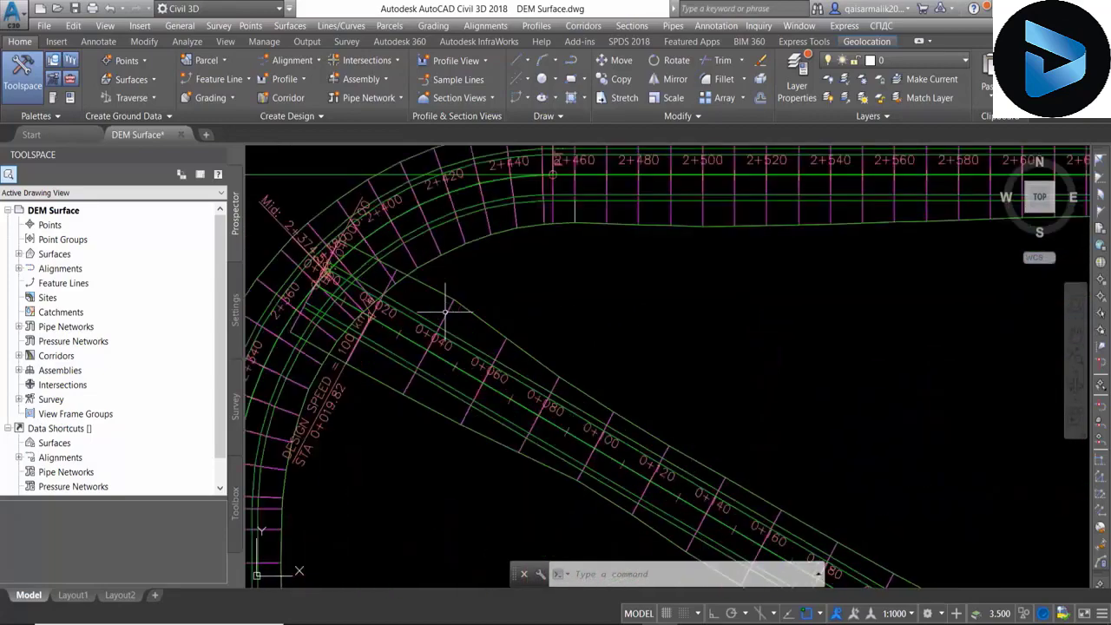
{"action": "scroll", "coordinate": [364, 269], "scroll_direction": "up", "scroll_amount": 2}
{"action": "mouse_move", "coordinate": [334, 260]}
{"action": "middle_mouse_down"}
{"action": "mouse_move", "coordinate": [550, 304]}
{"action": "mouse_move", "coordinate": [419, 319]}
{"action": "middle_mouse_up"}
{"action": "scroll", "coordinate": [418, 319], "scroll_direction": "down", "scroll_amount": 5}
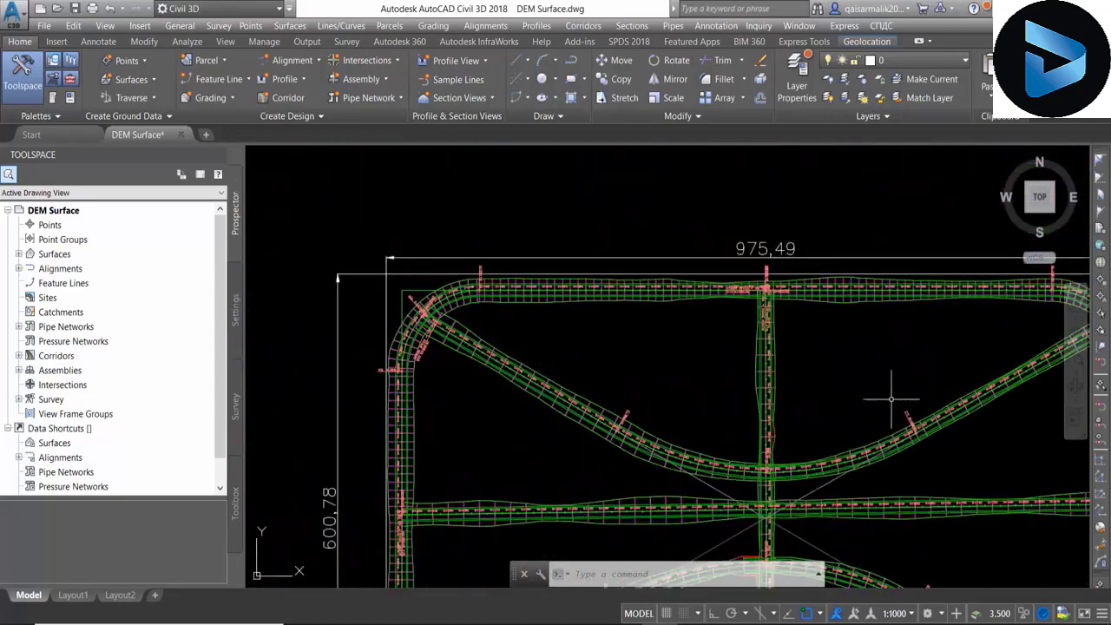
{"action": "scroll", "coordinate": [948, 320], "scroll_direction": "up", "scroll_amount": 3}
{"action": "scroll", "coordinate": [955, 191], "scroll_direction": "up", "scroll_amount": 2}
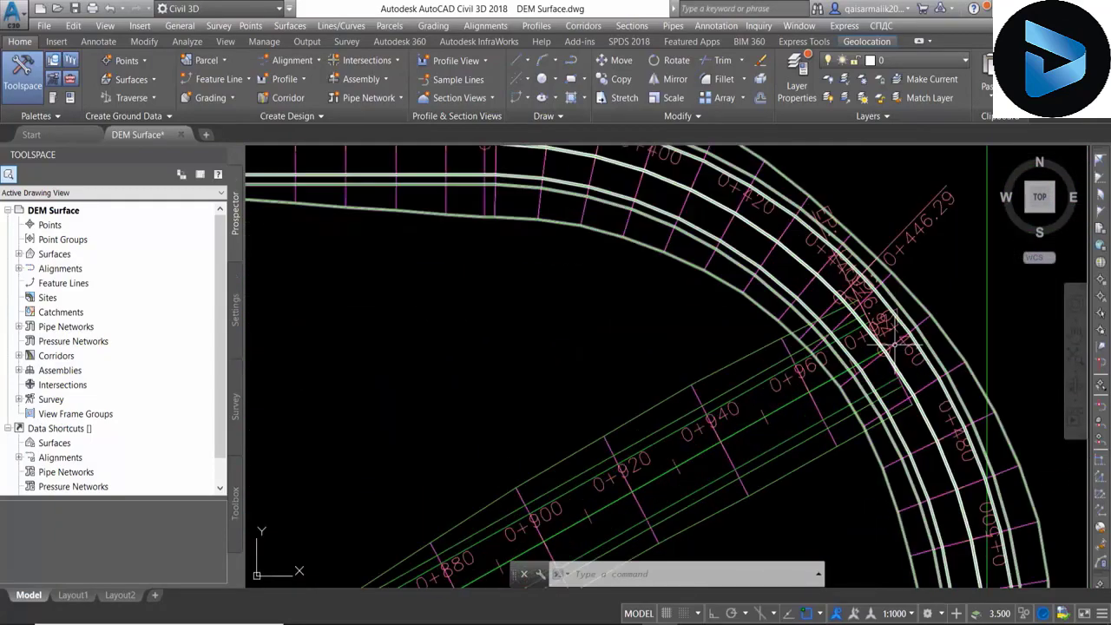
{"action": "scroll", "coordinate": [868, 347], "scroll_direction": "up", "scroll_amount": 2}
{"action": "scroll", "coordinate": [861, 305], "scroll_direction": "down", "scroll_amount": 3}
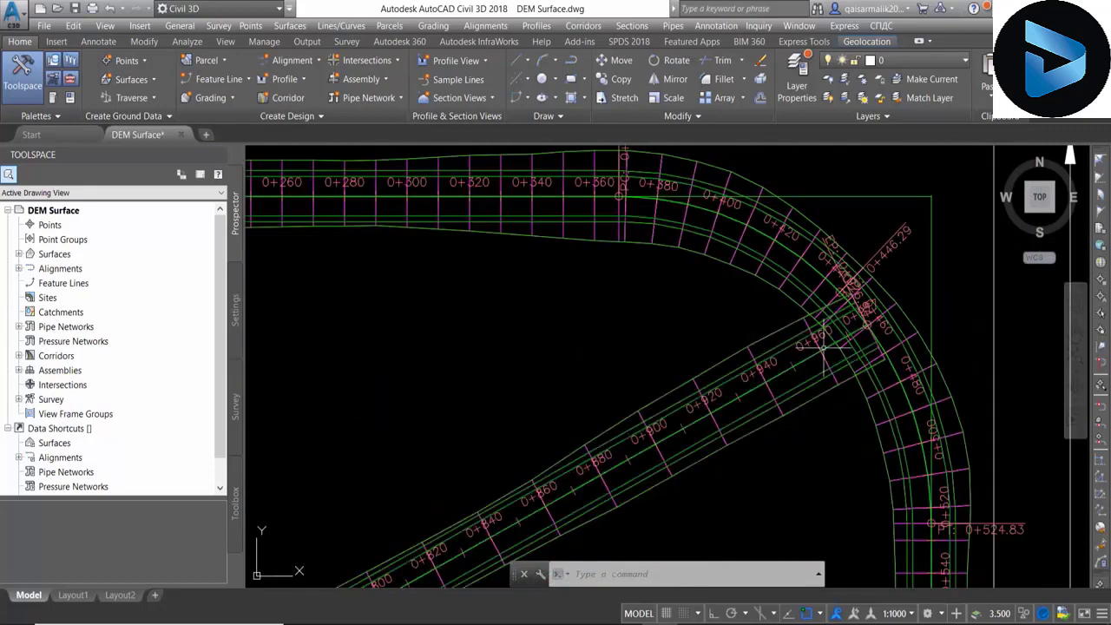
{"action": "scroll", "coordinate": [849, 326], "scroll_direction": "up", "scroll_amount": 2}
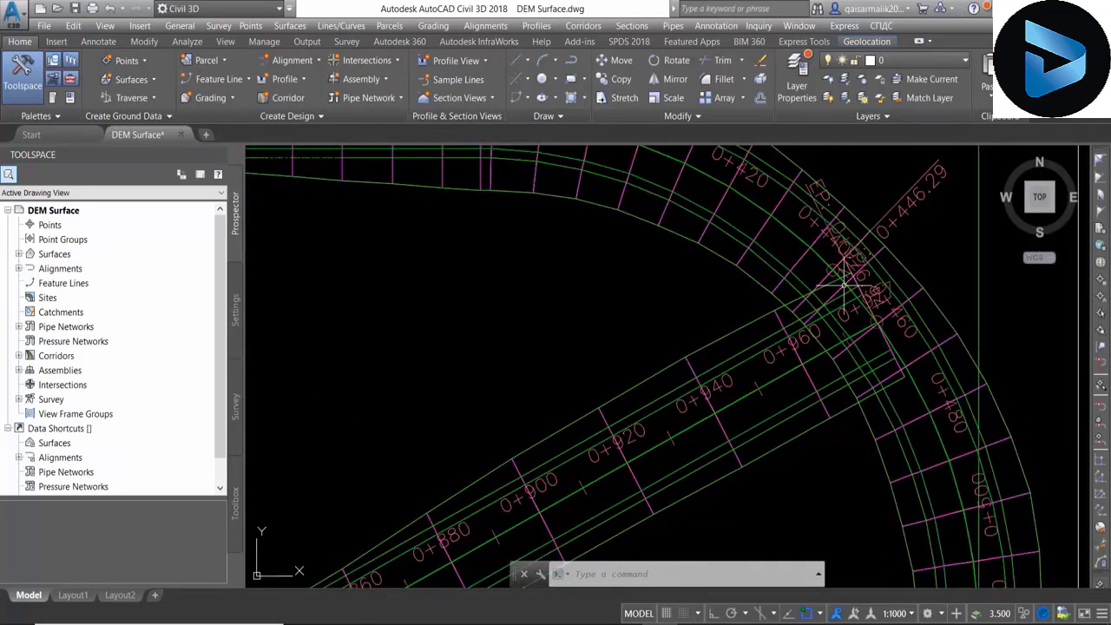
{"action": "left_click", "coordinate": [875, 321]}
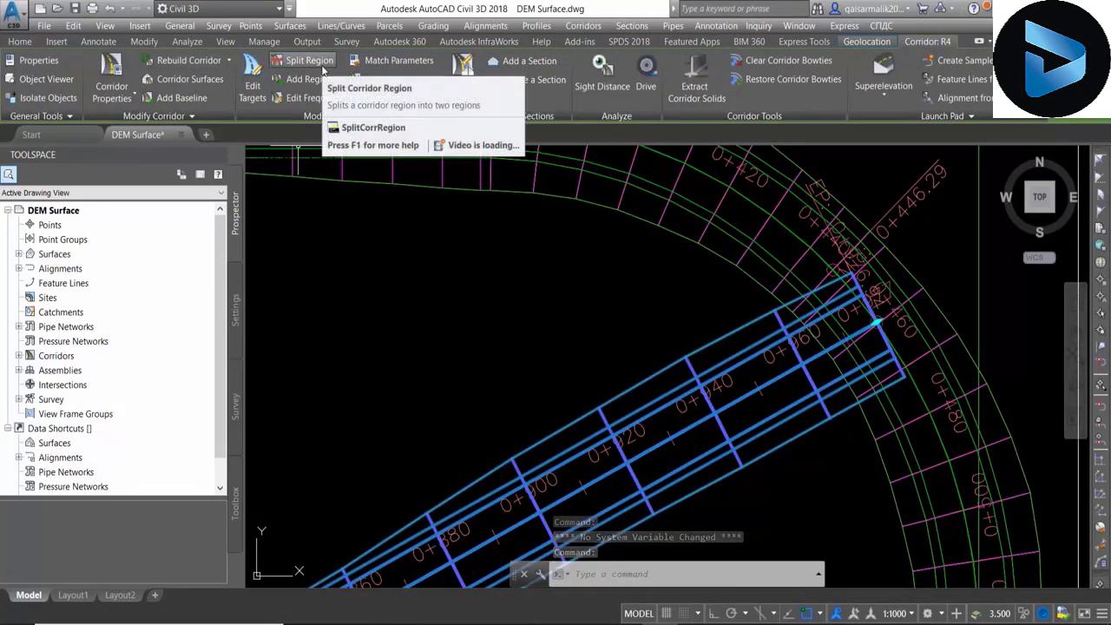
- Run Split Region and pick corridor R4's 12m region near the junction
{"action": "left_click", "coordinate": [308, 61]}
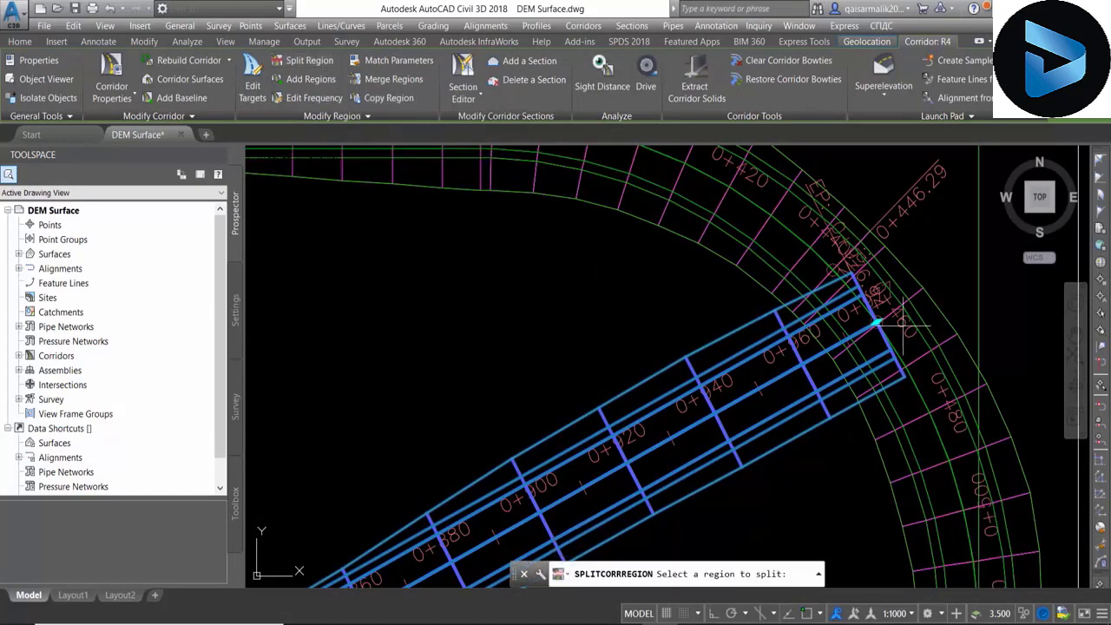
{"action": "scroll", "coordinate": [902, 323], "scroll_direction": "up", "scroll_amount": 1}
{"action": "left_click", "coordinate": [855, 321]}
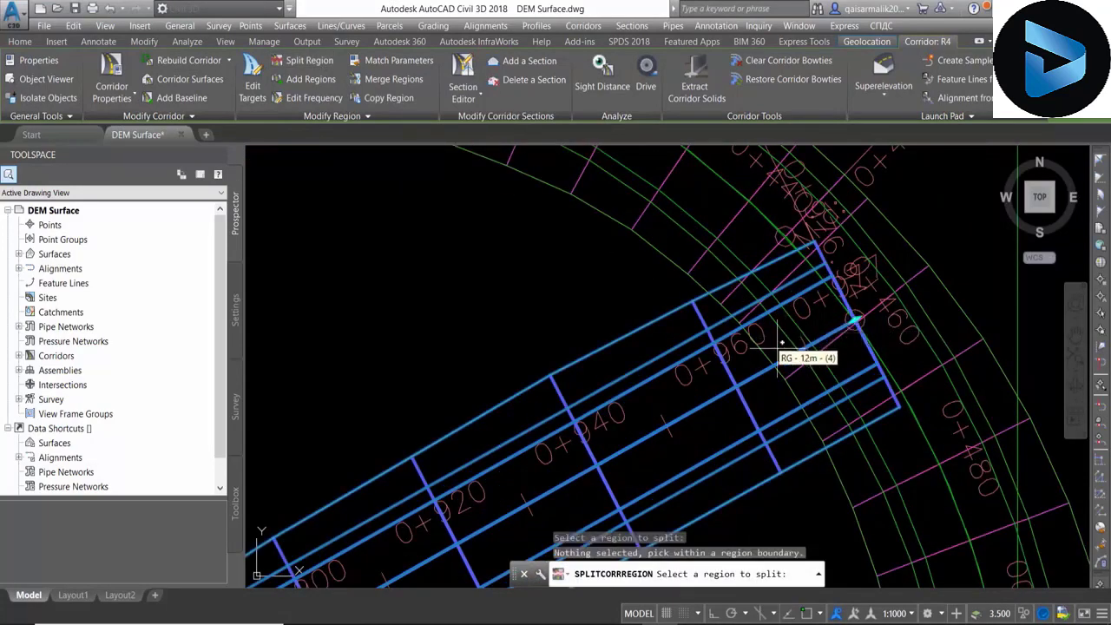
{"action": "left_click", "coordinate": [772, 368]}
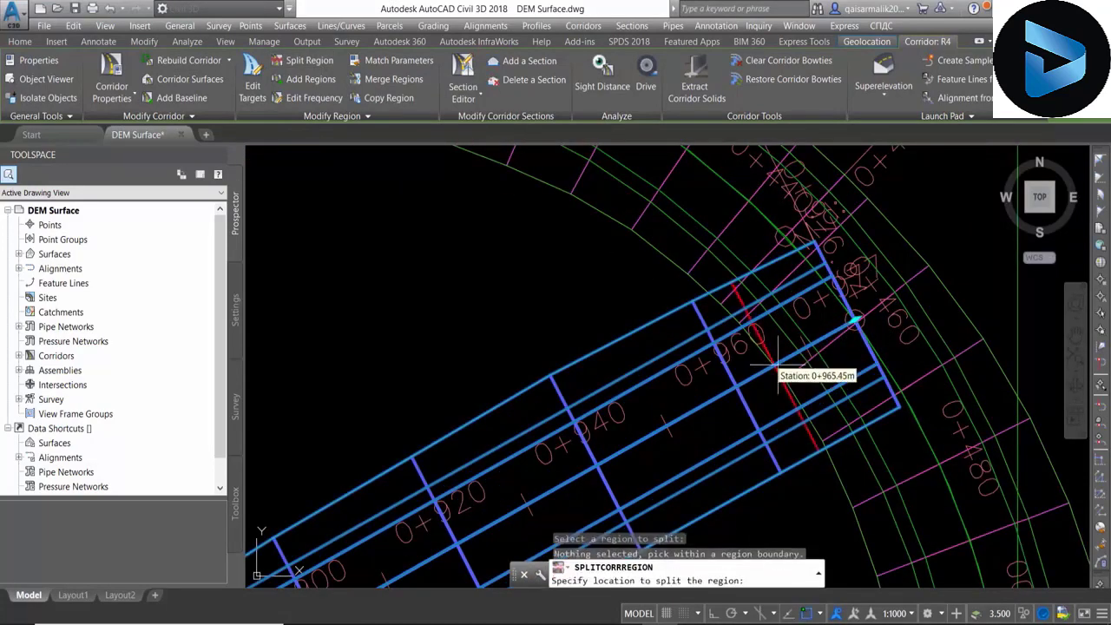
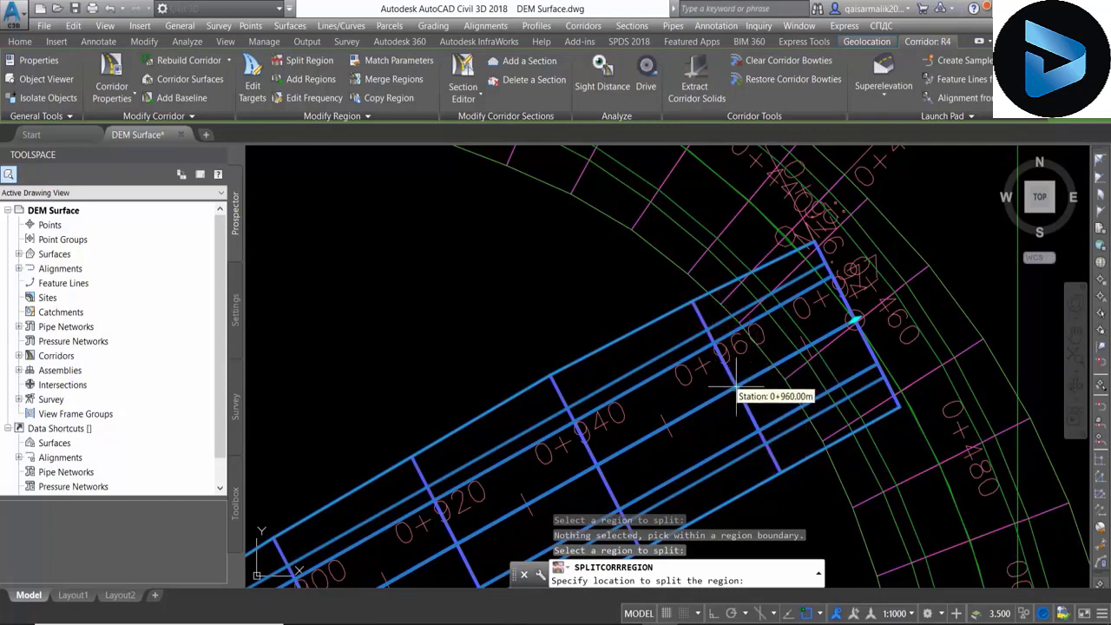
- Split corridor R4's region at station 0+960 and open R4's Corridor Properties
{"action": "left_click", "coordinate": [736, 381]}
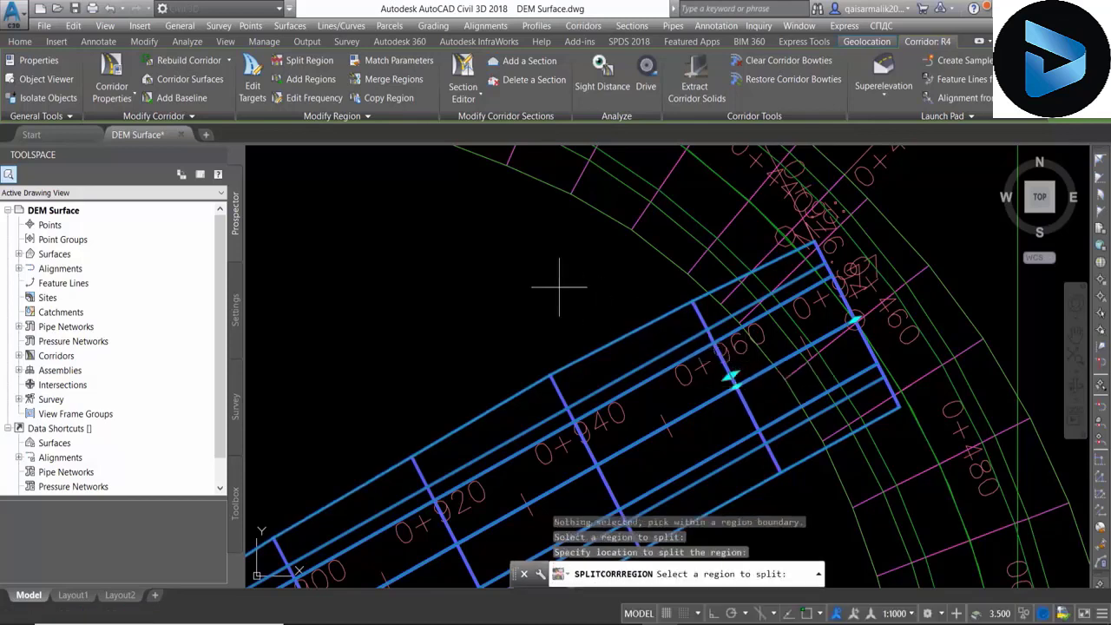
{"action": "key", "text": "Return"}
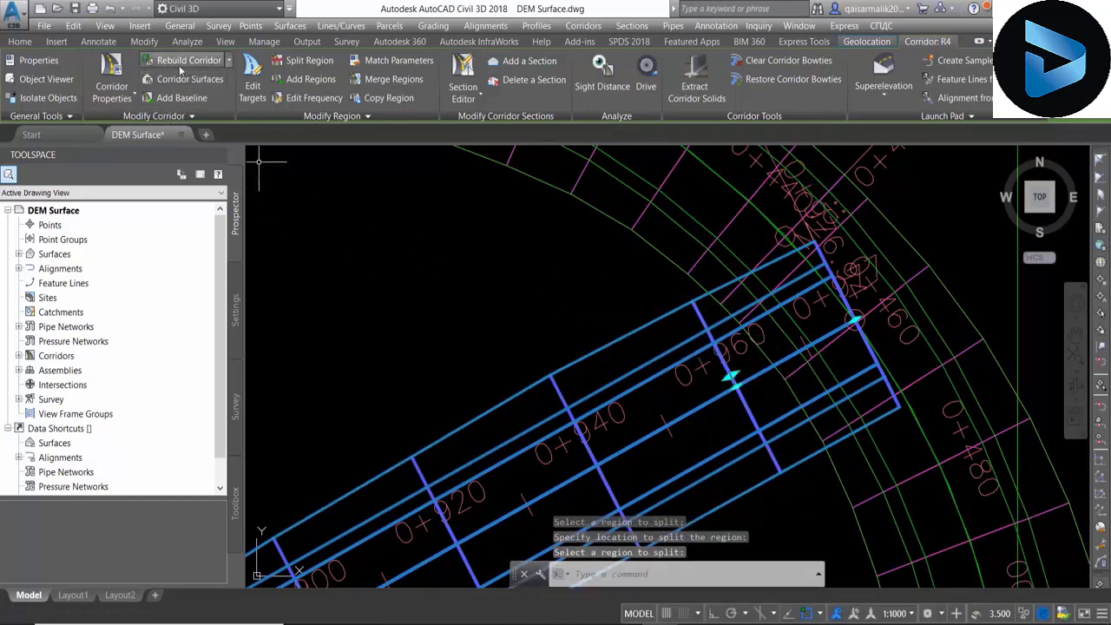
{"action": "left_click", "coordinate": [129, 101]}
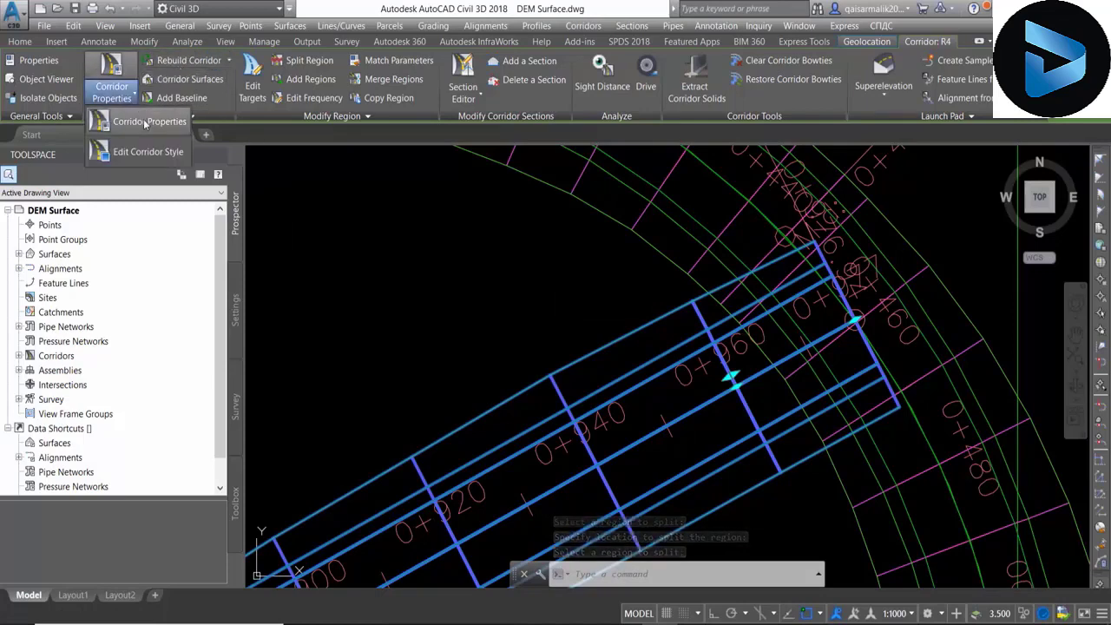
{"action": "left_click", "coordinate": [139, 121]}
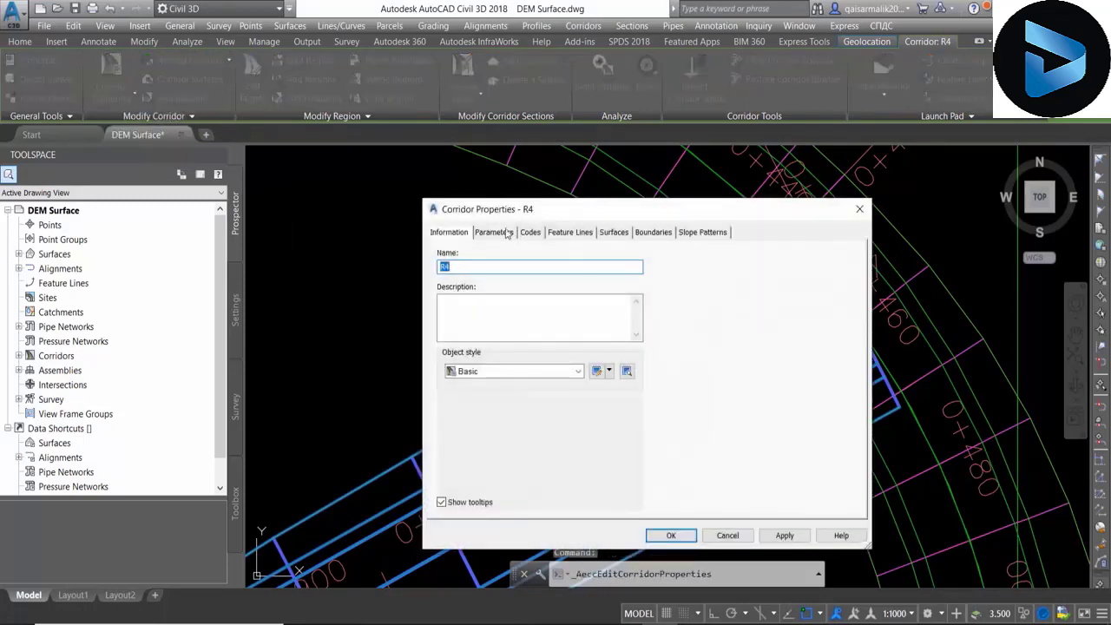
- Switch off R4's second region beyond station 0+960, apply, and rebuild the corridor
{"action": "left_click", "coordinate": [508, 234]}
{"action": "left_click_drag", "start_coordinate": [543, 215], "coordinate": [207, 163]}
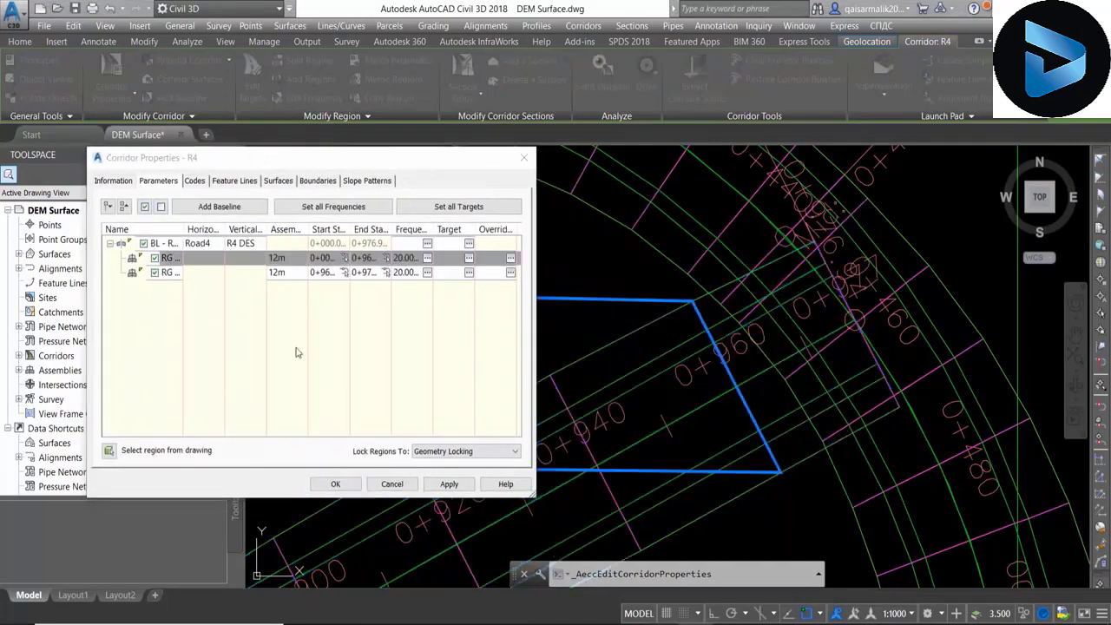
{"action": "left_click", "coordinate": [170, 274]}
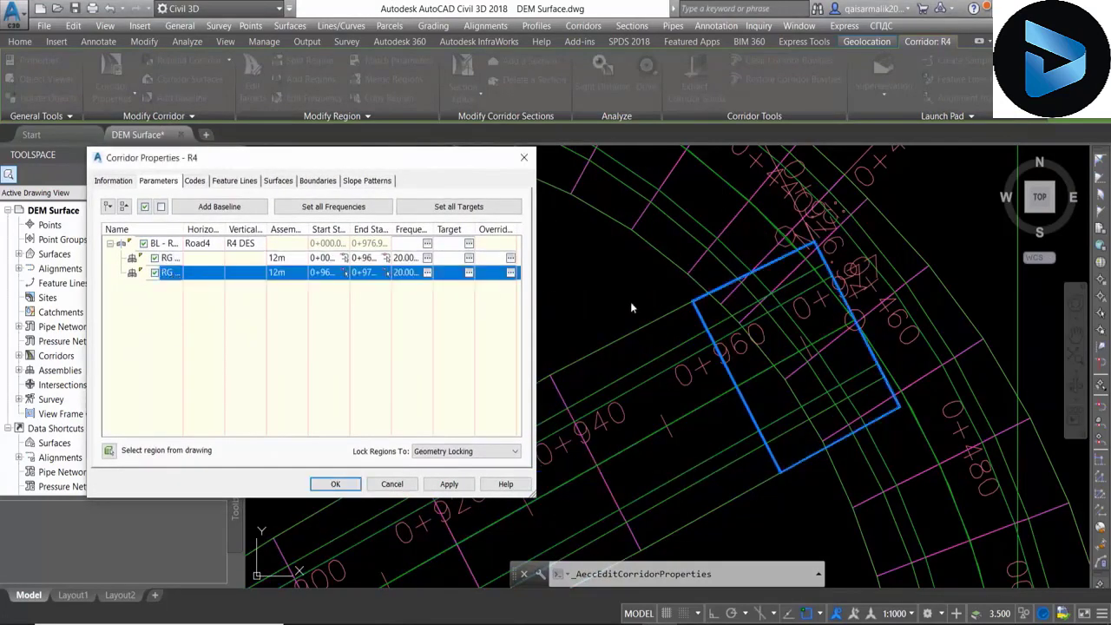
{"action": "left_click", "coordinate": [162, 258]}
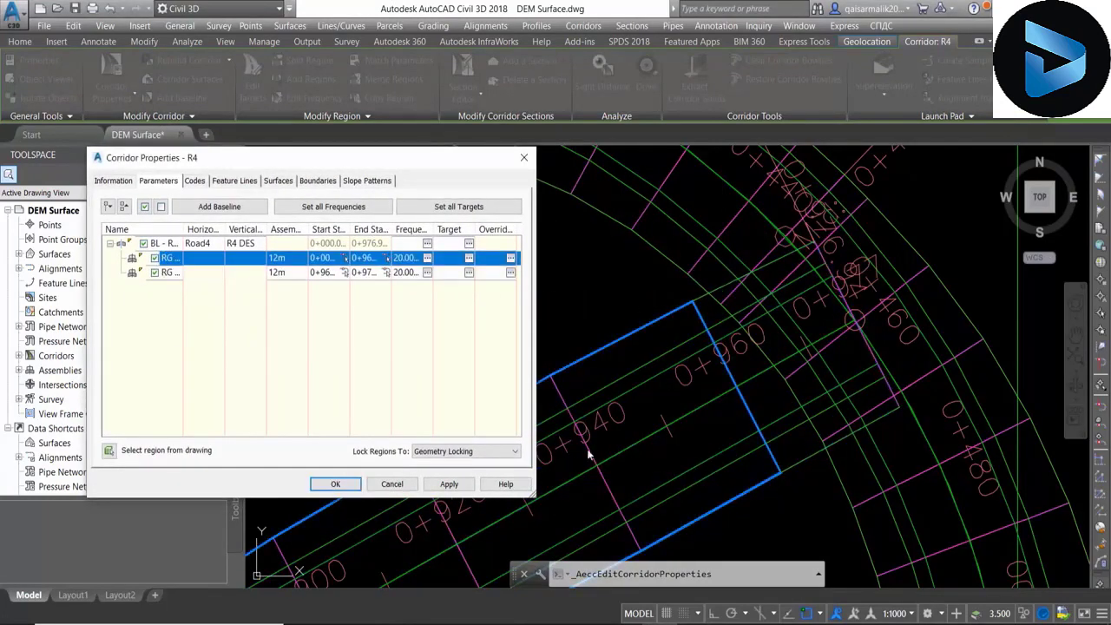
{"action": "left_click", "coordinate": [164, 274]}
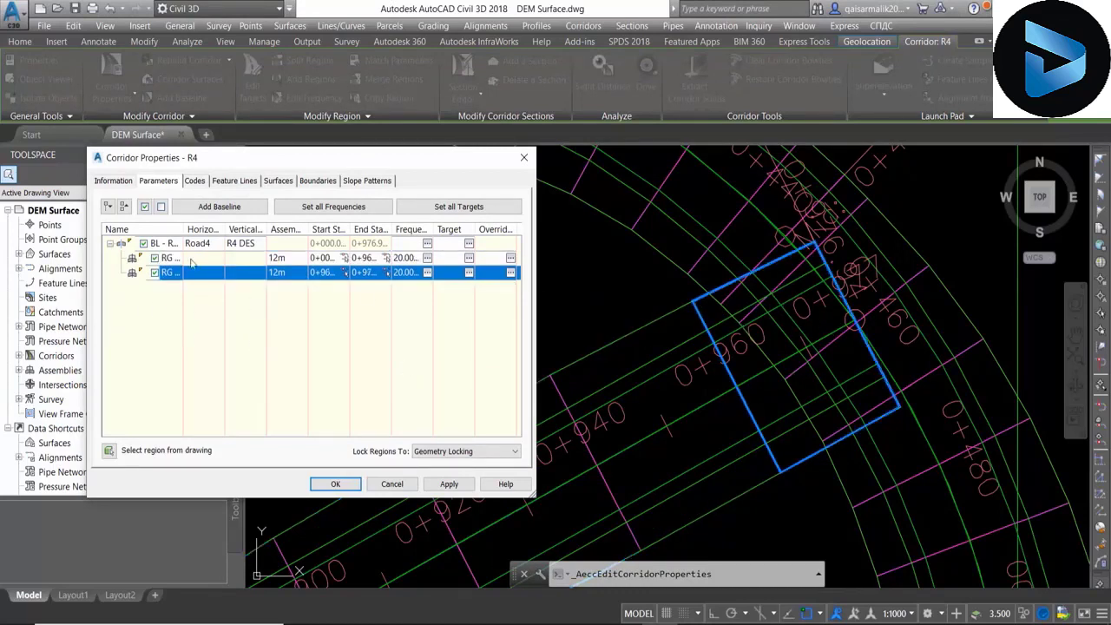
{"action": "left_click", "coordinate": [467, 487]}
{"action": "left_click", "coordinate": [465, 279]}
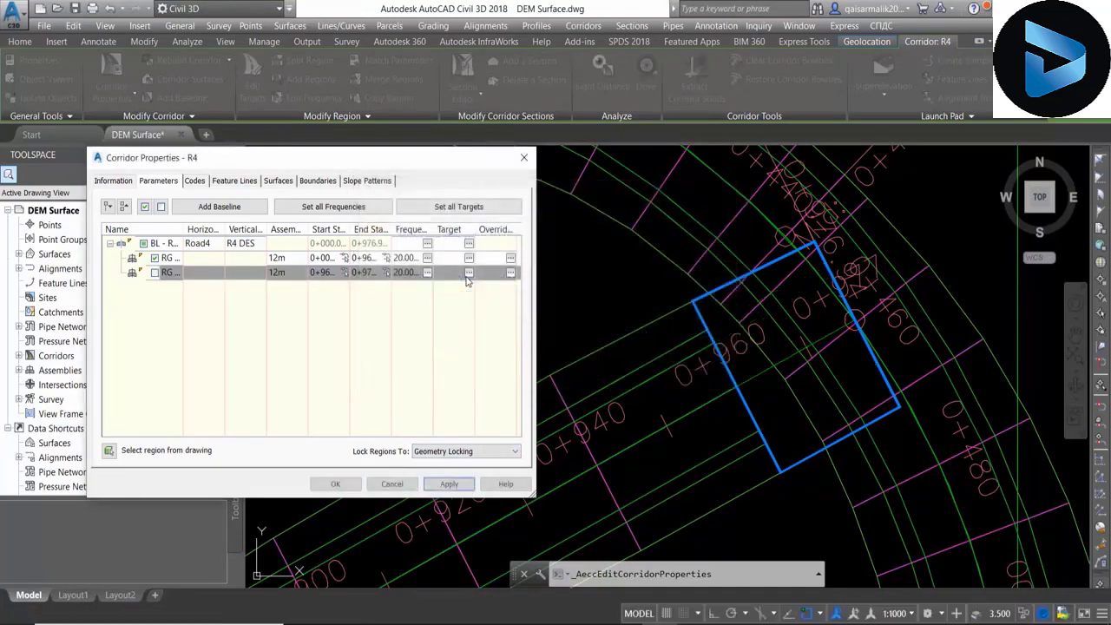
{"action": "left_click", "coordinate": [335, 484]}
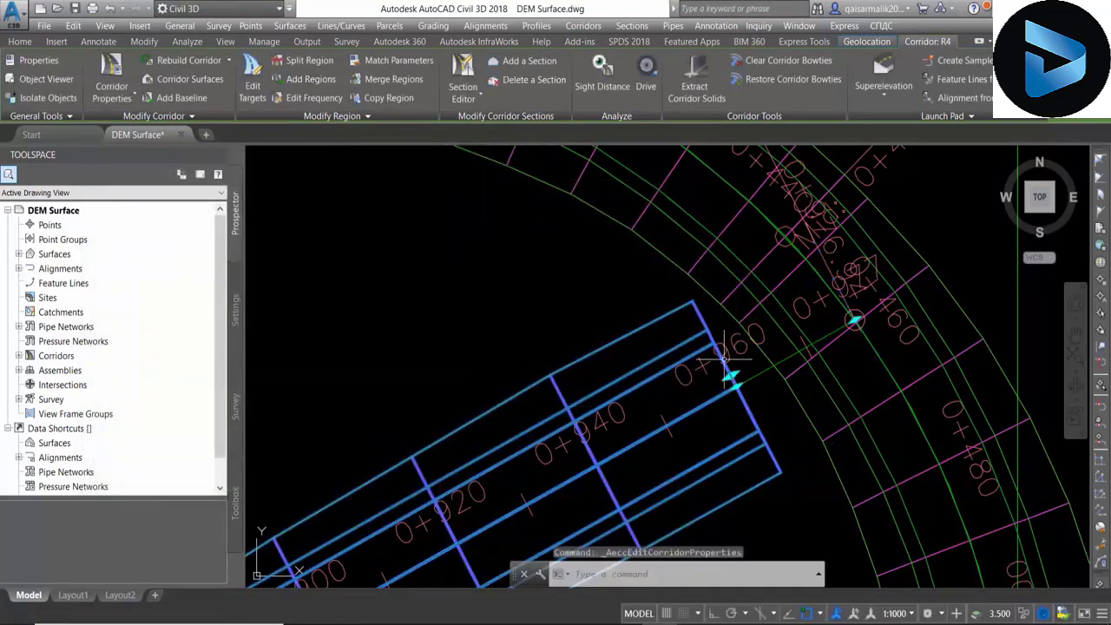
- Cancel the accidental grip stretch on the corridor's end and deselect it
{"action": "scroll", "coordinate": [749, 335], "scroll_direction": "up", "scroll_amount": 3}
{"action": "scroll", "coordinate": [749, 336], "scroll_direction": "up", "scroll_amount": 4}
{"action": "scroll", "coordinate": [639, 425], "scroll_direction": "down", "scroll_amount": 2}
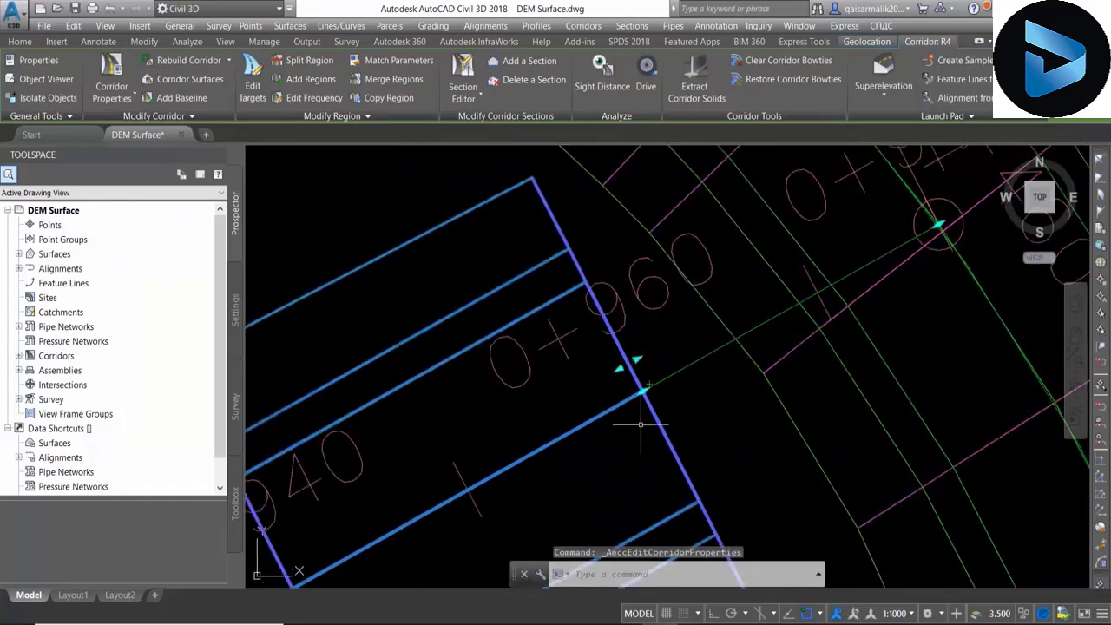
{"action": "left_click", "coordinate": [642, 390]}
{"action": "scroll", "coordinate": [641, 389], "scroll_direction": "down", "scroll_amount": 1}
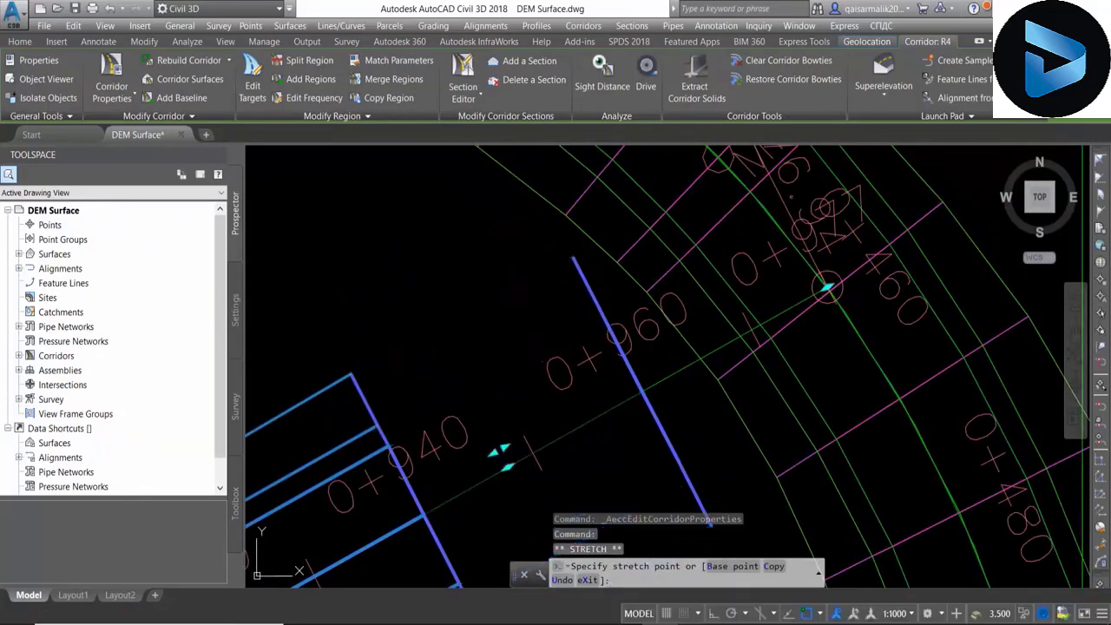
{"action": "scroll", "coordinate": [659, 394], "scroll_direction": "down", "scroll_amount": 3}
{"action": "scroll", "coordinate": [722, 368], "scroll_direction": "down", "scroll_amount": 1}
{"action": "key", "text": "Escape"}
- Split R4's start region at station 0+040 near the top-left roundabout and reopen its properties
{"action": "scroll", "coordinate": [729, 369], "scroll_direction": "up", "scroll_amount": 3}
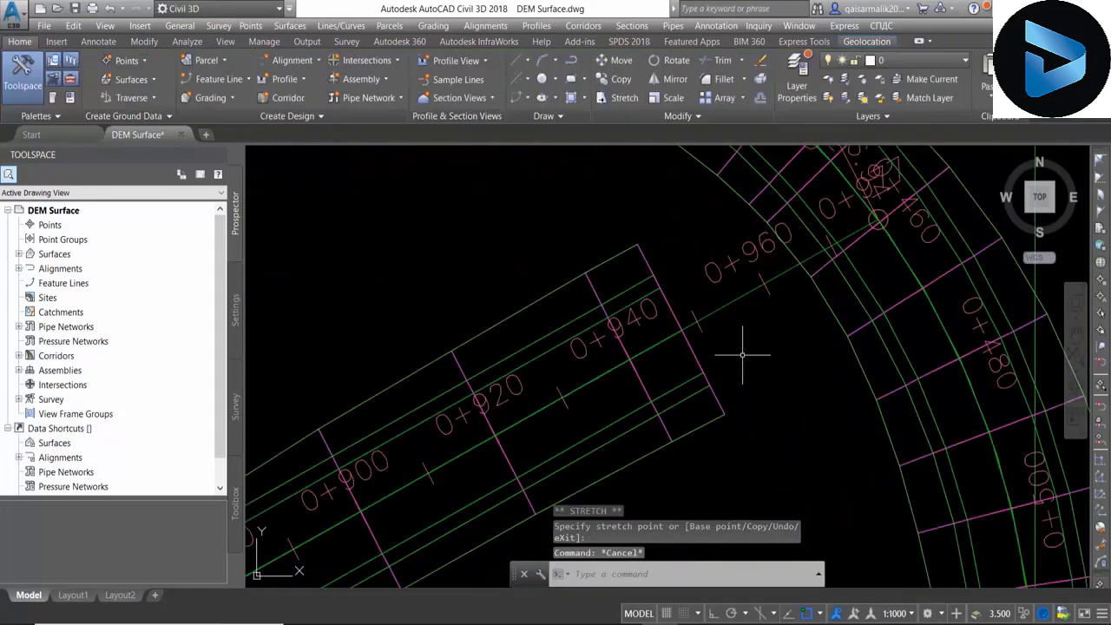
{"action": "scroll", "coordinate": [750, 347], "scroll_direction": "down", "scroll_amount": 2}
{"action": "scroll", "coordinate": [738, 304], "scroll_direction": "down", "scroll_amount": 2}
{"action": "scroll", "coordinate": [694, 347], "scroll_direction": "down", "scroll_amount": 2}
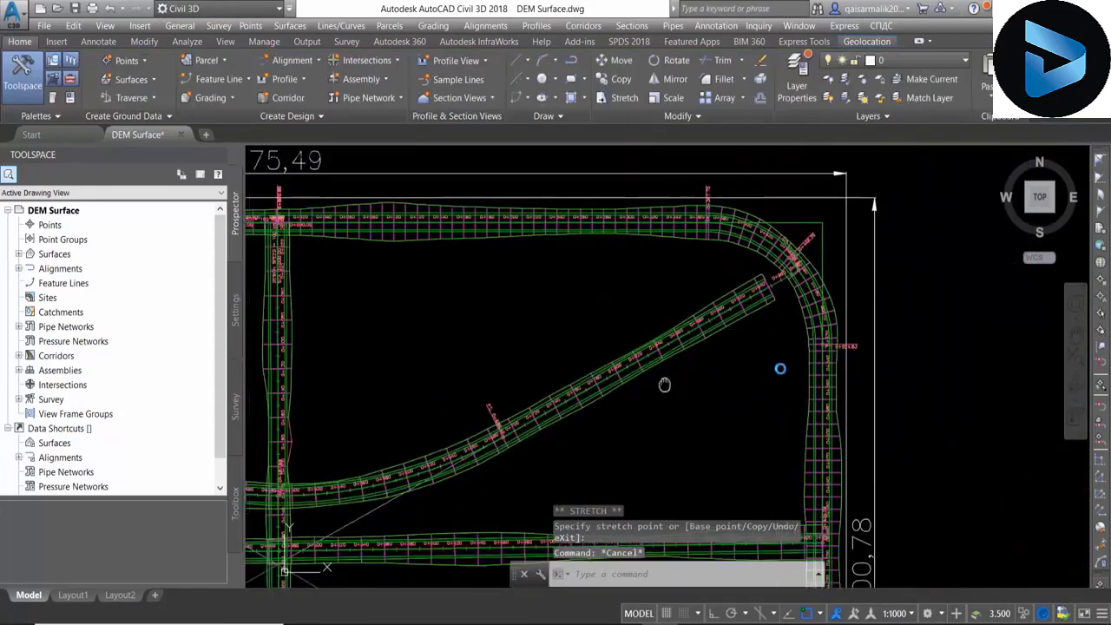
{"action": "scroll", "coordinate": [868, 286], "scroll_direction": "down", "scroll_amount": 2}
{"action": "scroll", "coordinate": [868, 286], "scroll_direction": "down", "scroll_amount": 1}
{"action": "middle_click_drag", "start_coordinate": [536, 371], "coordinate": [590, 373]}
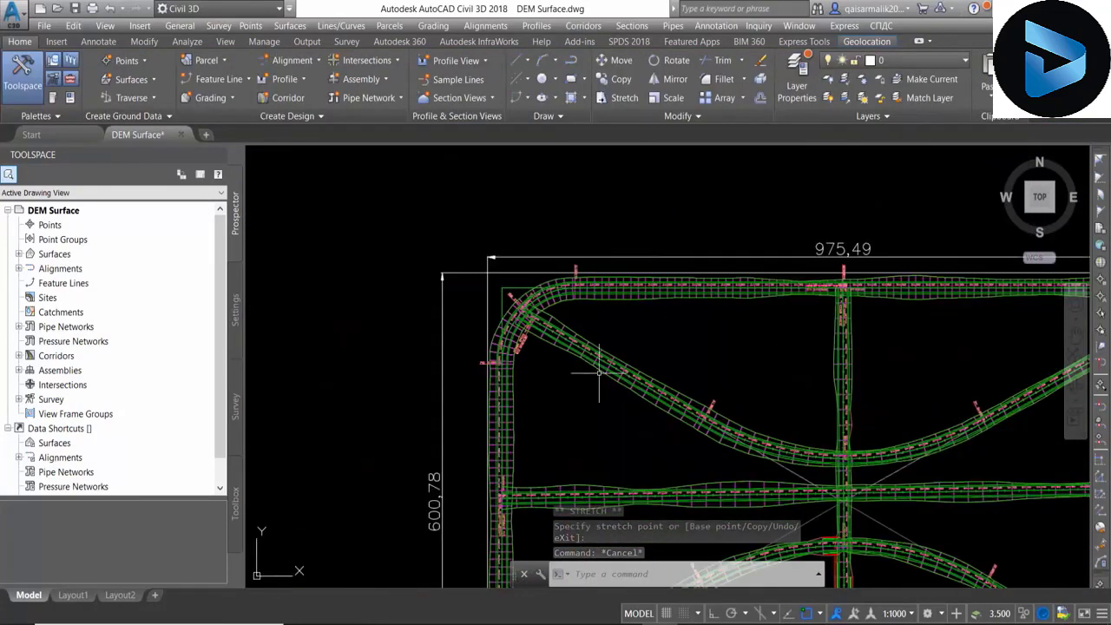
{"action": "scroll", "coordinate": [526, 312], "scroll_direction": "up", "scroll_amount": 3}
{"action": "scroll", "coordinate": [564, 260], "scroll_direction": "up", "scroll_amount": 1}
{"action": "scroll", "coordinate": [606, 221], "scroll_direction": "up", "scroll_amount": 1}
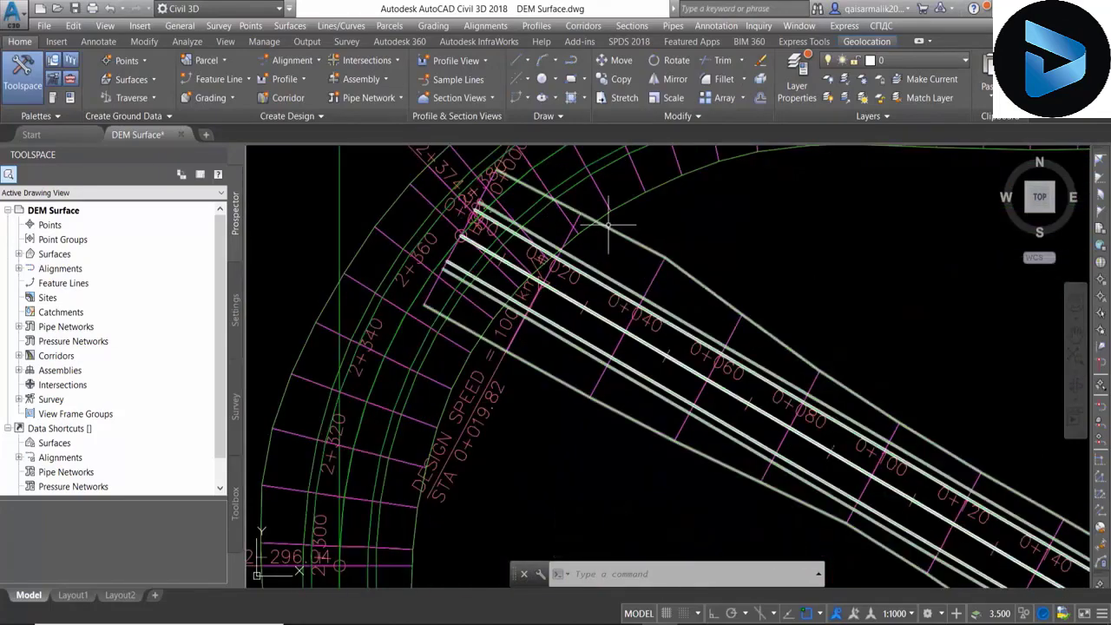
{"action": "left_click", "coordinate": [607, 224]}
{"action": "left_click", "coordinate": [315, 66]}
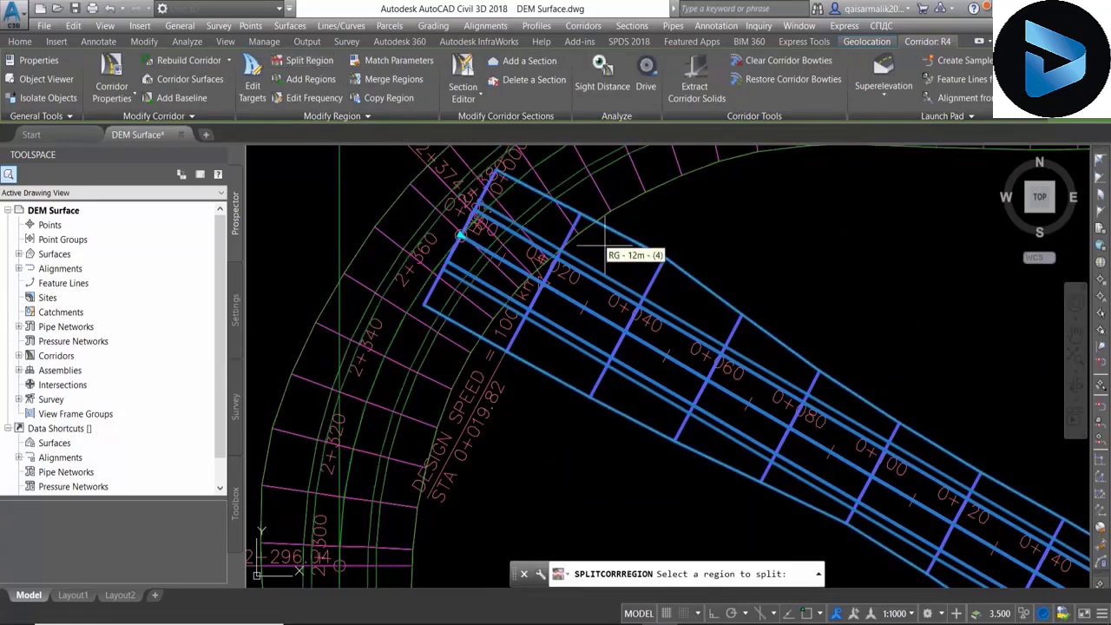
{"action": "left_click", "coordinate": [496, 251]}
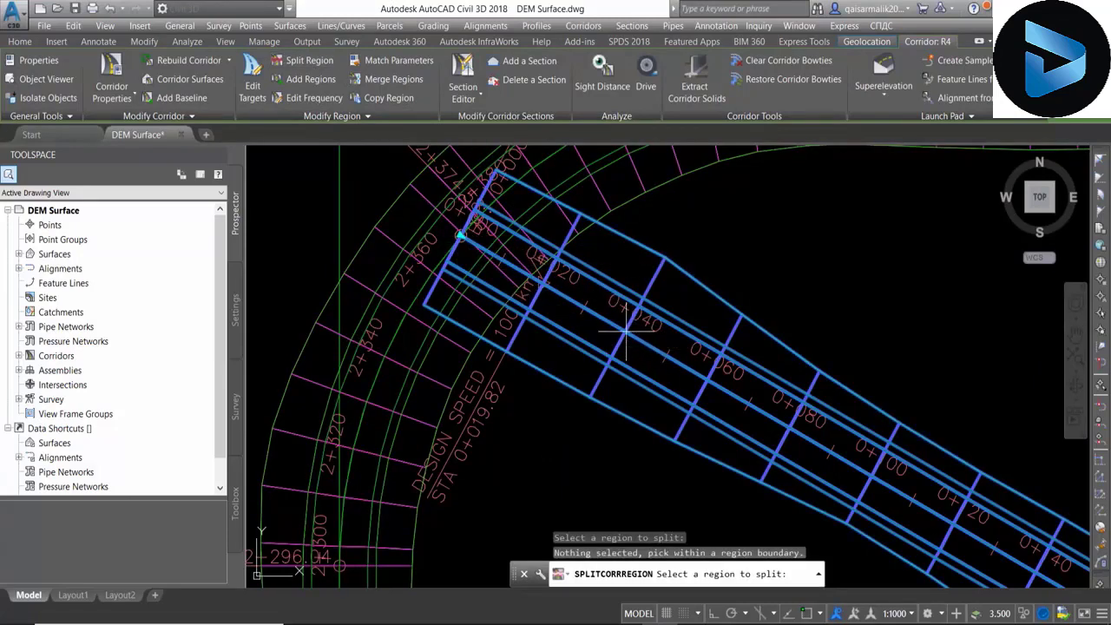
{"action": "left_click", "coordinate": [624, 329]}
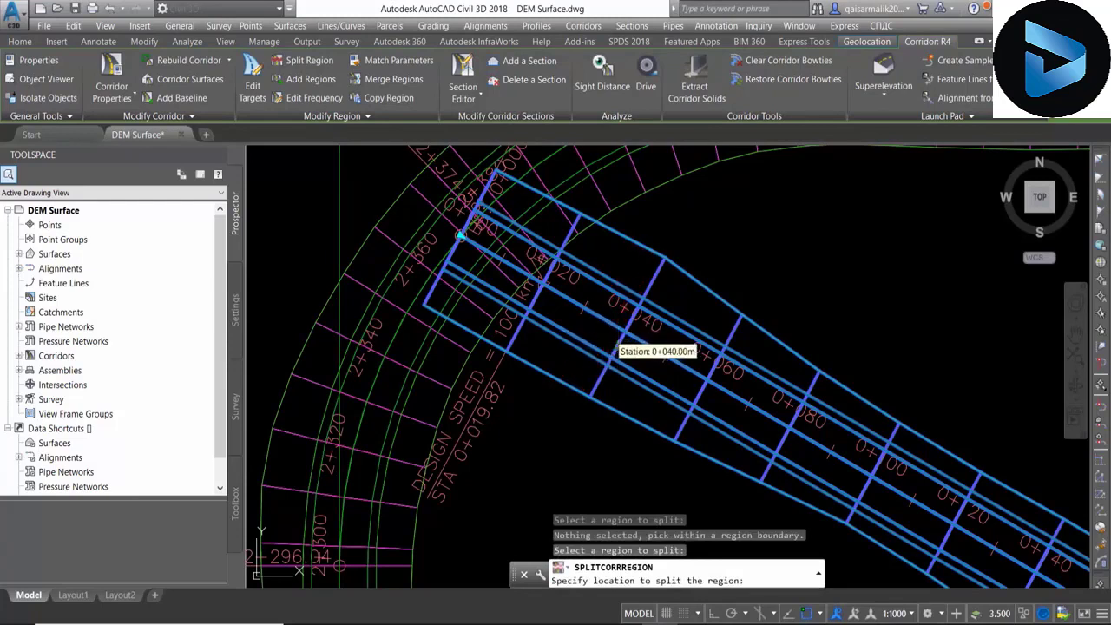
{"action": "left_click", "coordinate": [618, 340]}
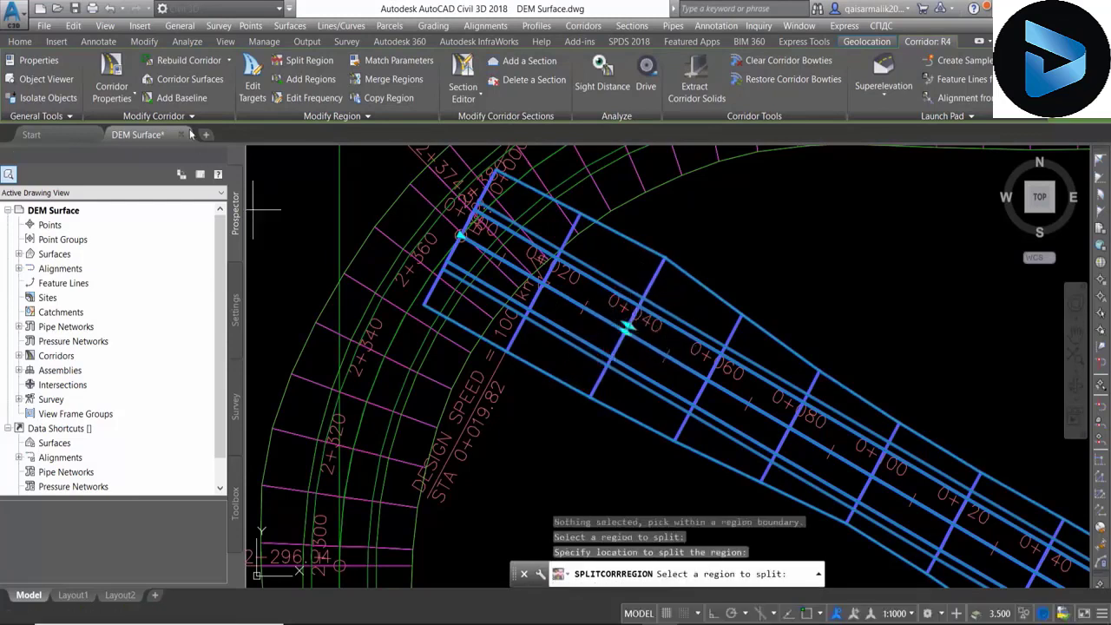
{"action": "left_click", "coordinate": [130, 98]}
{"action": "left_click", "coordinate": [132, 130]}
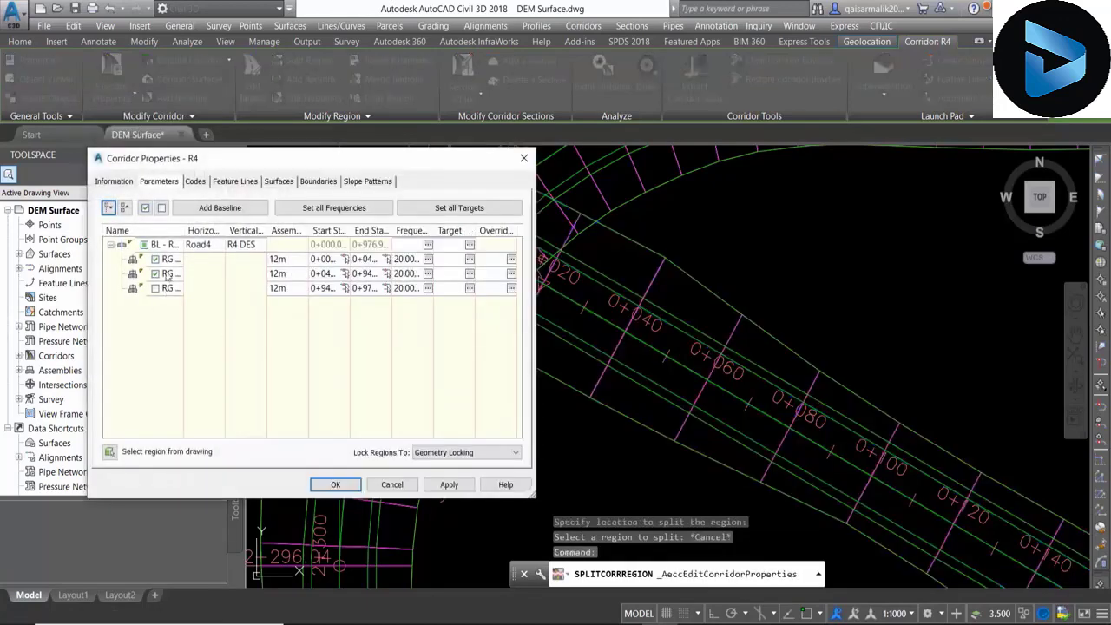
- Switch off R4's 0+000–0+040 region and rebuild the corridor
{"action": "left_click", "coordinate": [167, 259]}
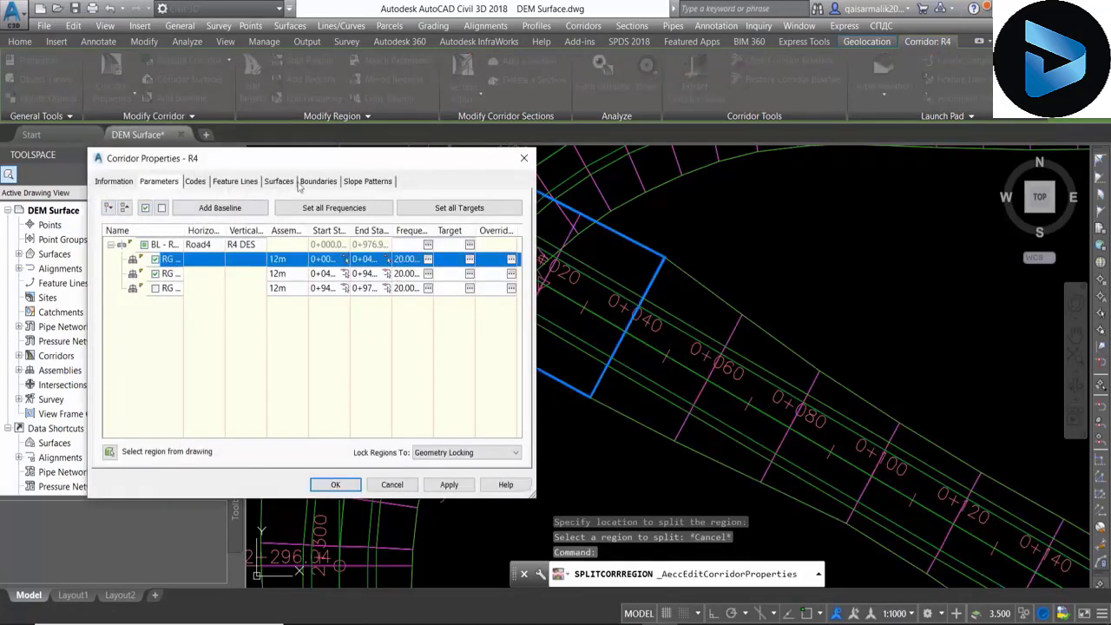
{"action": "left_click_drag", "start_coordinate": [286, 158], "coordinate": [273, 280]}
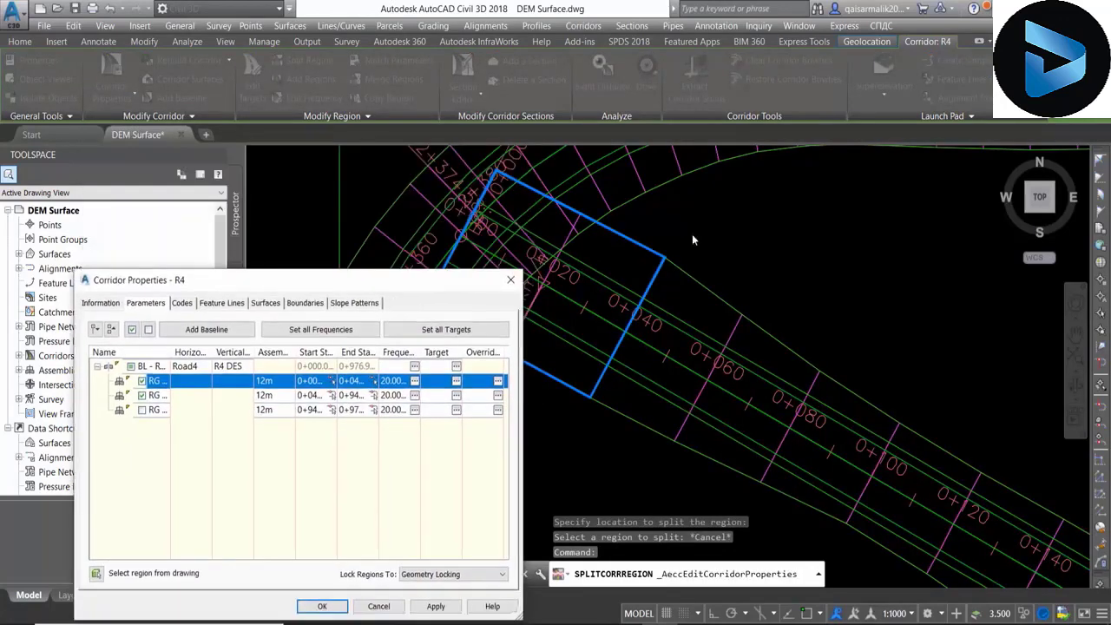
{"action": "left_click", "coordinate": [156, 396]}
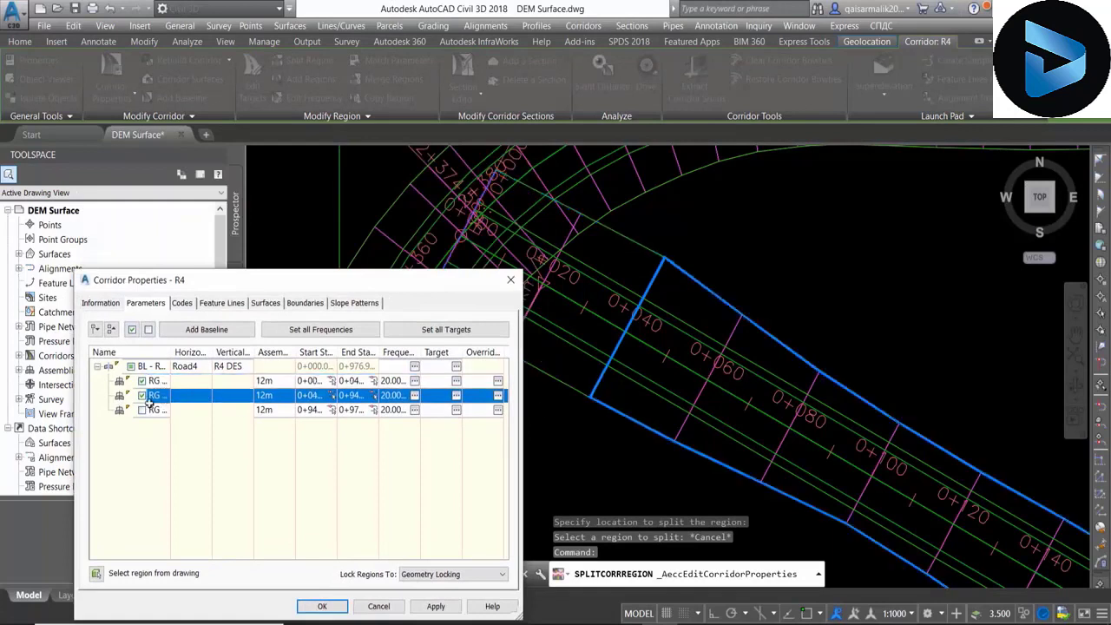
{"action": "left_click", "coordinate": [148, 381]}
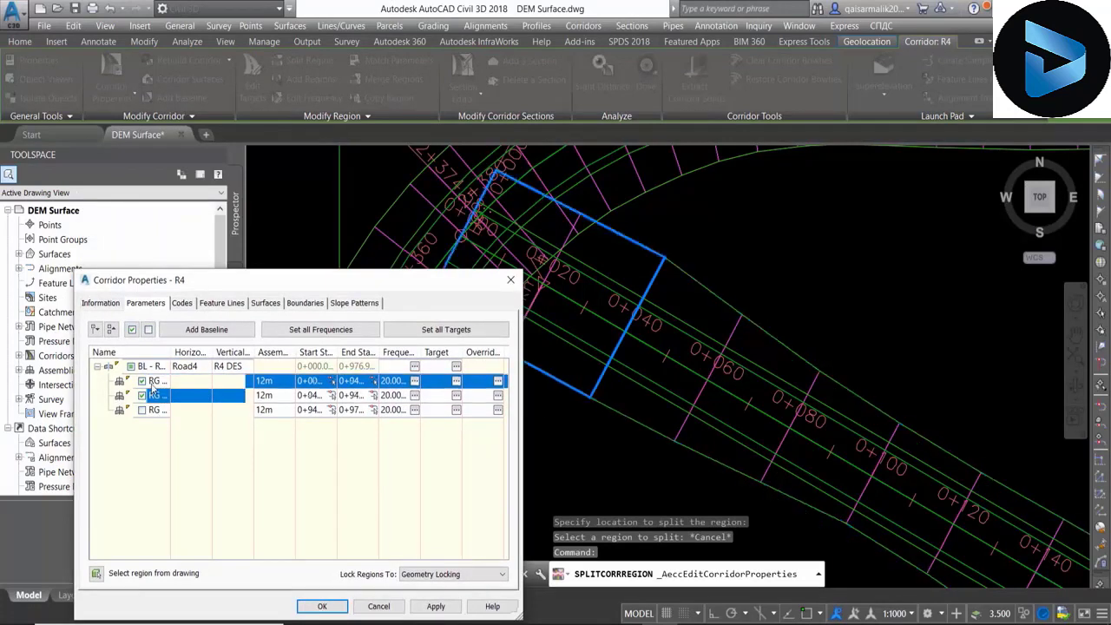
{"action": "left_click", "coordinate": [438, 606]}
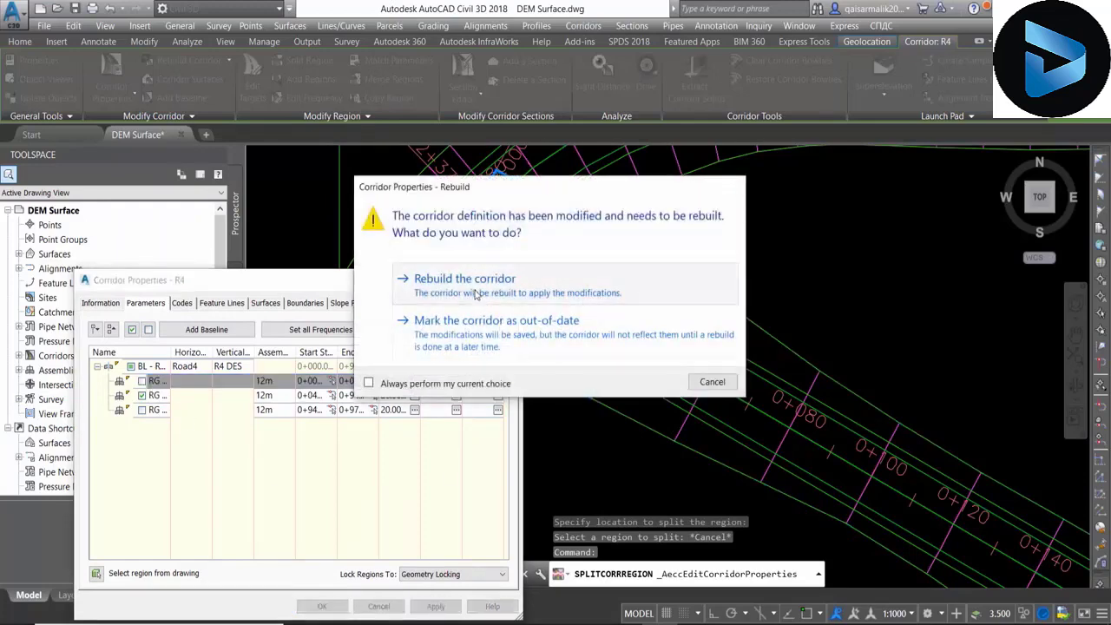
{"action": "left_click", "coordinate": [468, 282]}
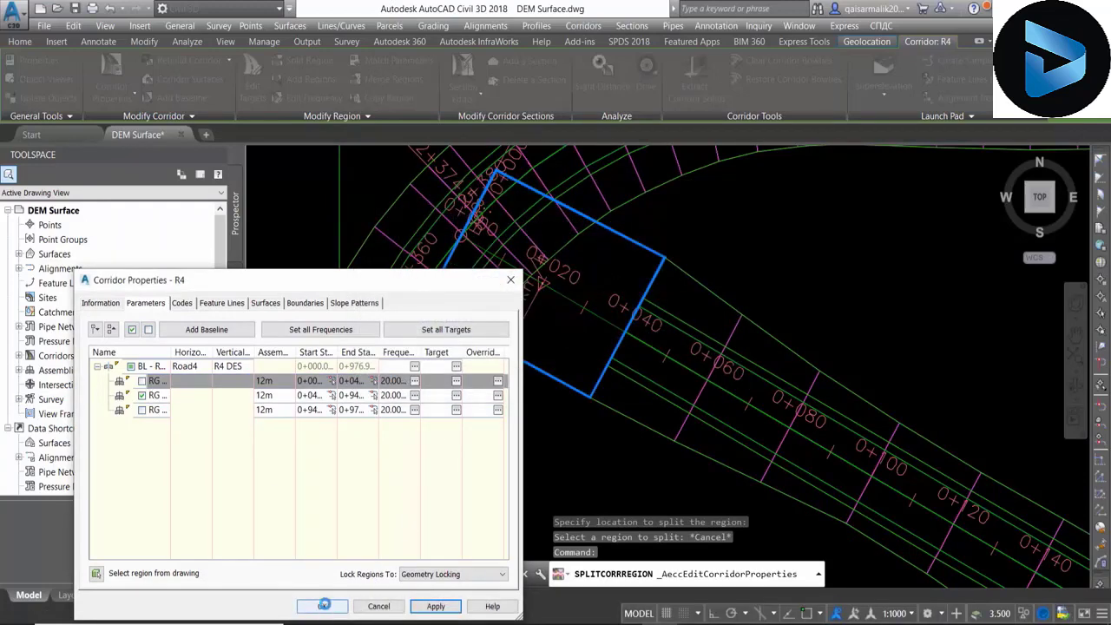
{"action": "scroll", "coordinate": [545, 377], "scroll_direction": "down", "scroll_amount": 2}
{"action": "scroll", "coordinate": [521, 377], "scroll_direction": "down", "scroll_amount": 2}
{"action": "scroll", "coordinate": [527, 318], "scroll_direction": "up", "scroll_amount": 4}
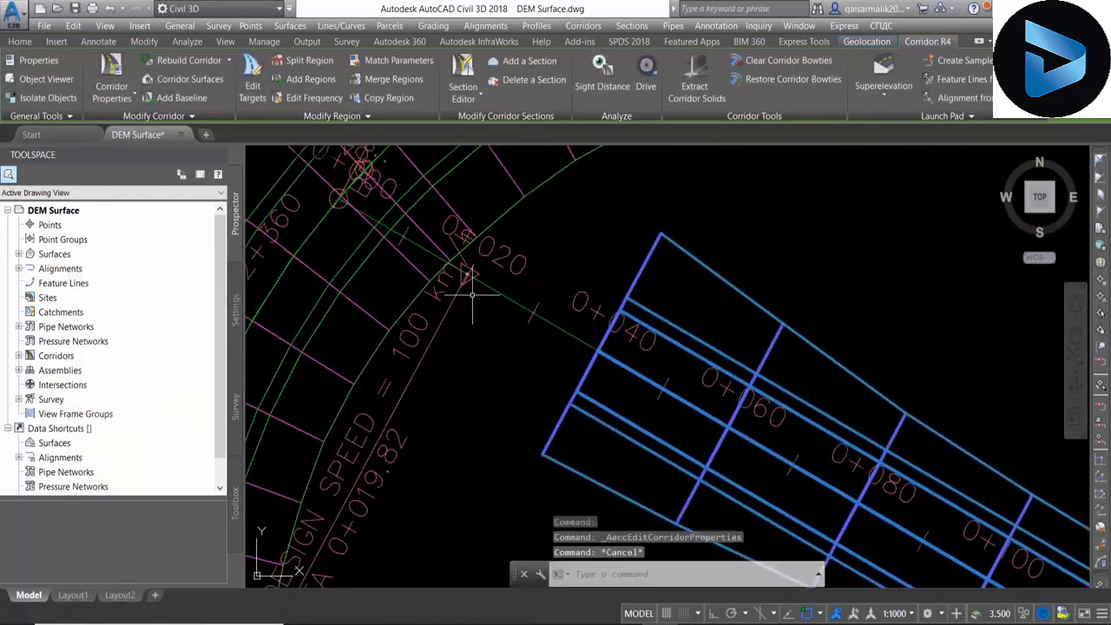
{"action": "scroll", "coordinate": [472, 295], "scroll_direction": "down", "scroll_amount": 3}
{"action": "scroll", "coordinate": [465, 295], "scroll_direction": "up", "scroll_amount": 2}
{"action": "scroll", "coordinate": [460, 291], "scroll_direction": "up", "scroll_amount": 1}
{"action": "scroll", "coordinate": [458, 279], "scroll_direction": "up", "scroll_amount": 1}
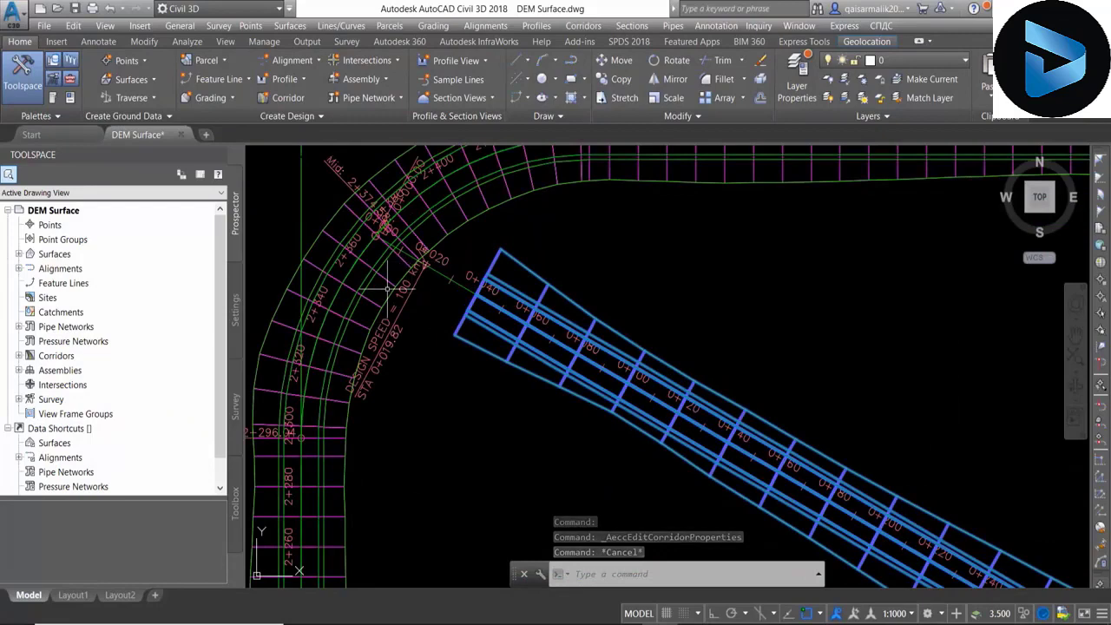
{"action": "scroll", "coordinate": [420, 258], "scroll_direction": "down", "scroll_amount": 2}
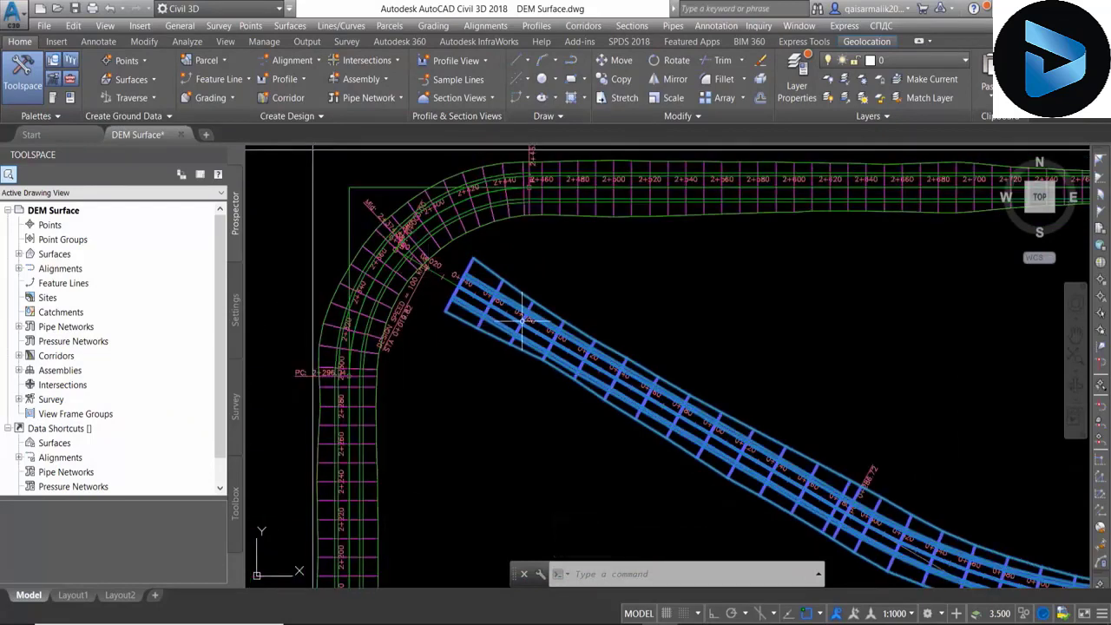
{"action": "scroll", "coordinate": [432, 278], "scroll_direction": "down", "scroll_amount": 2}
{"action": "scroll", "coordinate": [601, 301], "scroll_direction": "down", "scroll_amount": 1}
{"action": "scroll", "coordinate": [637, 210], "scroll_direction": "up", "scroll_amount": 5}
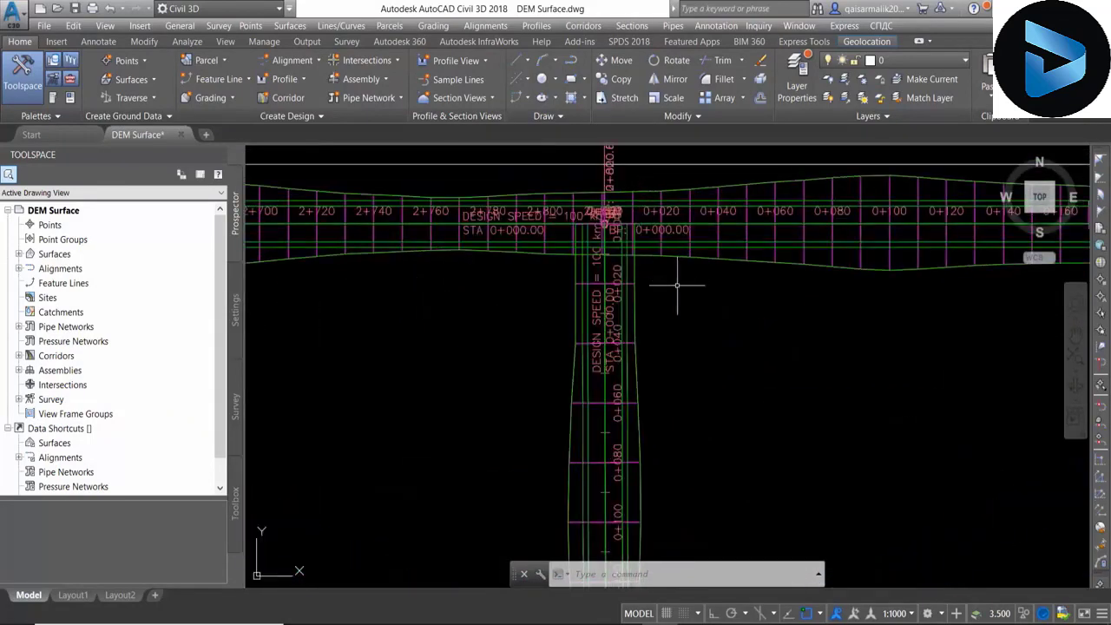
{"action": "scroll", "coordinate": [607, 261], "scroll_direction": "down", "scroll_amount": 3}
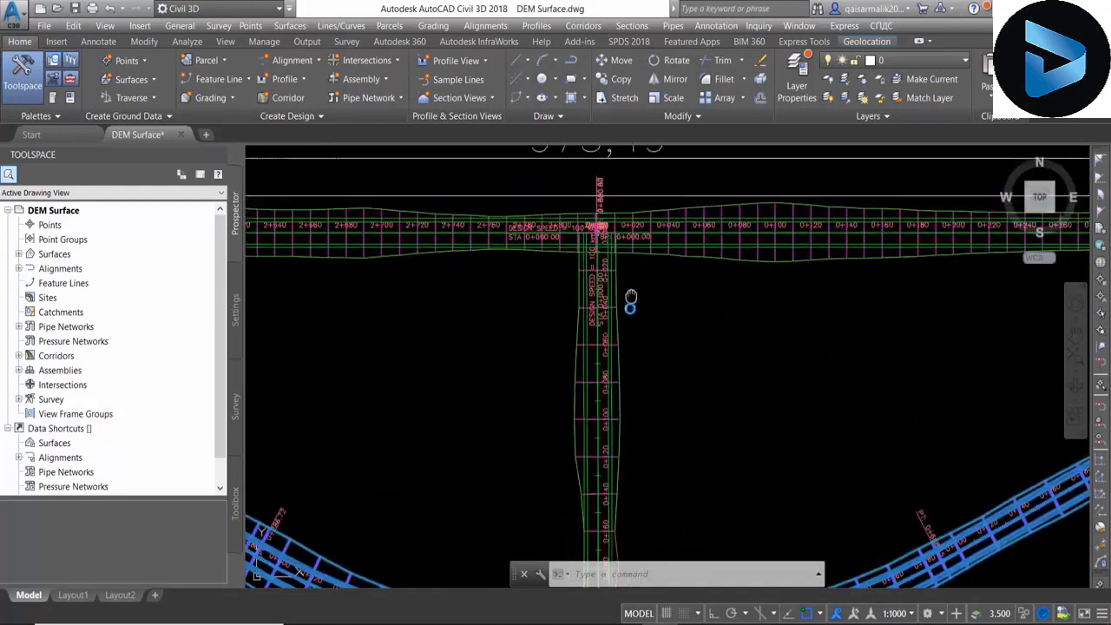
{"action": "scroll", "coordinate": [577, 300], "scroll_direction": "down", "scroll_amount": 1}
{"action": "scroll", "coordinate": [578, 300], "scroll_direction": "down", "scroll_amount": 3}
{"action": "scroll", "coordinate": [520, 277], "scroll_direction": "up", "scroll_amount": 4}
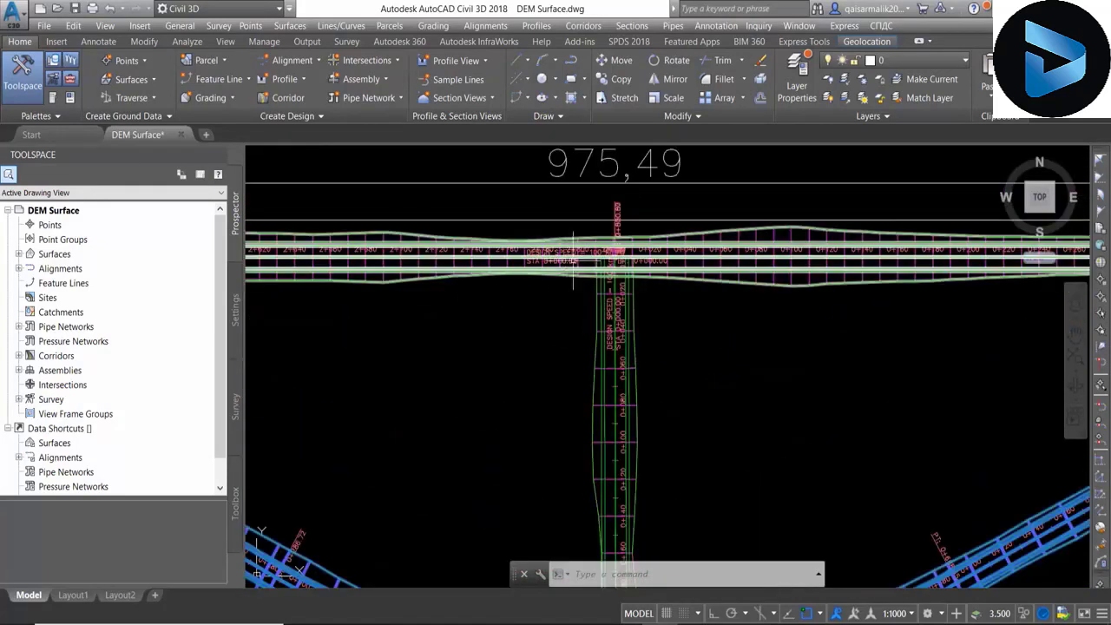
{"action": "scroll", "coordinate": [527, 280], "scroll_direction": "down", "scroll_amount": 2}
{"action": "scroll", "coordinate": [618, 260], "scroll_direction": "up", "scroll_amount": 2}
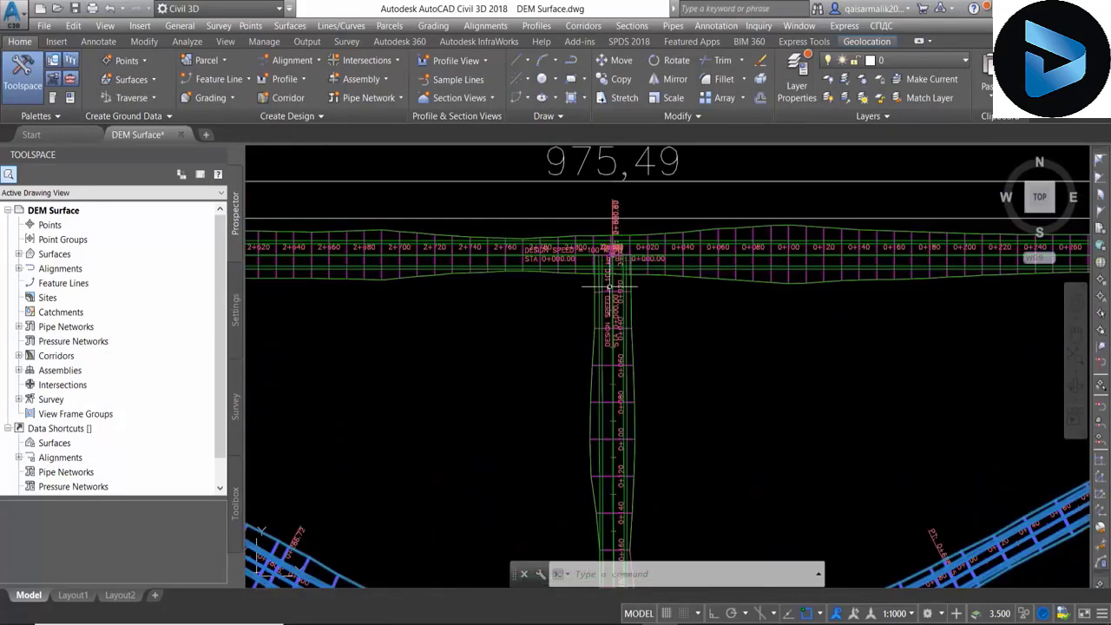
{"action": "middle_click_drag", "start_coordinate": [663, 314], "coordinate": [564, 326]}
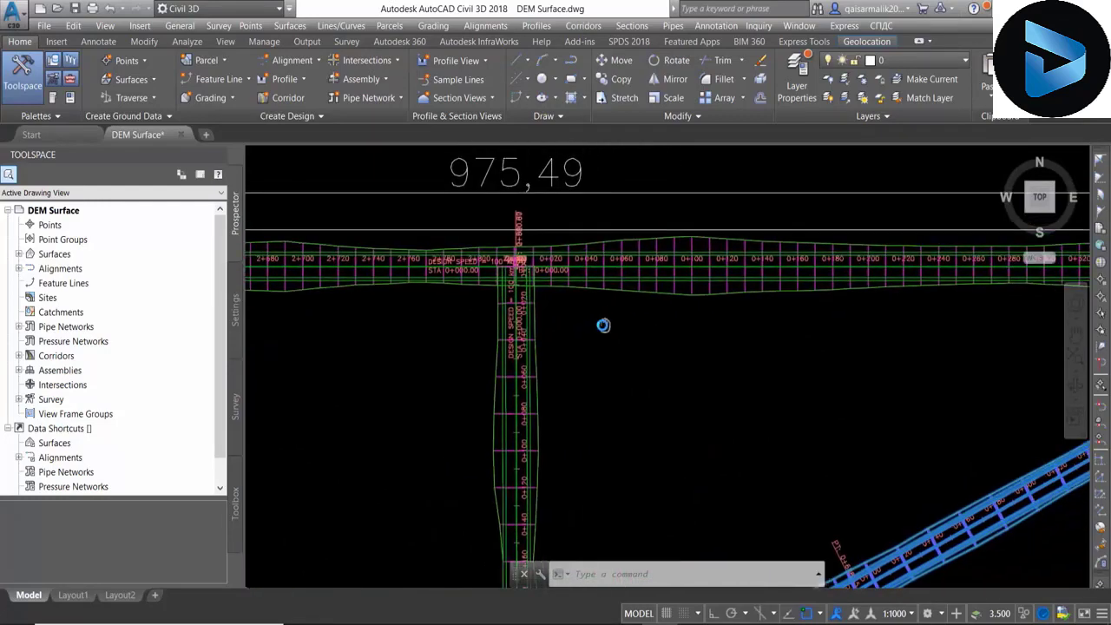
{"action": "scroll", "coordinate": [520, 274], "scroll_direction": "down", "scroll_amount": 5}
{"action": "scroll", "coordinate": [537, 286], "scroll_direction": "up", "scroll_amount": 3}
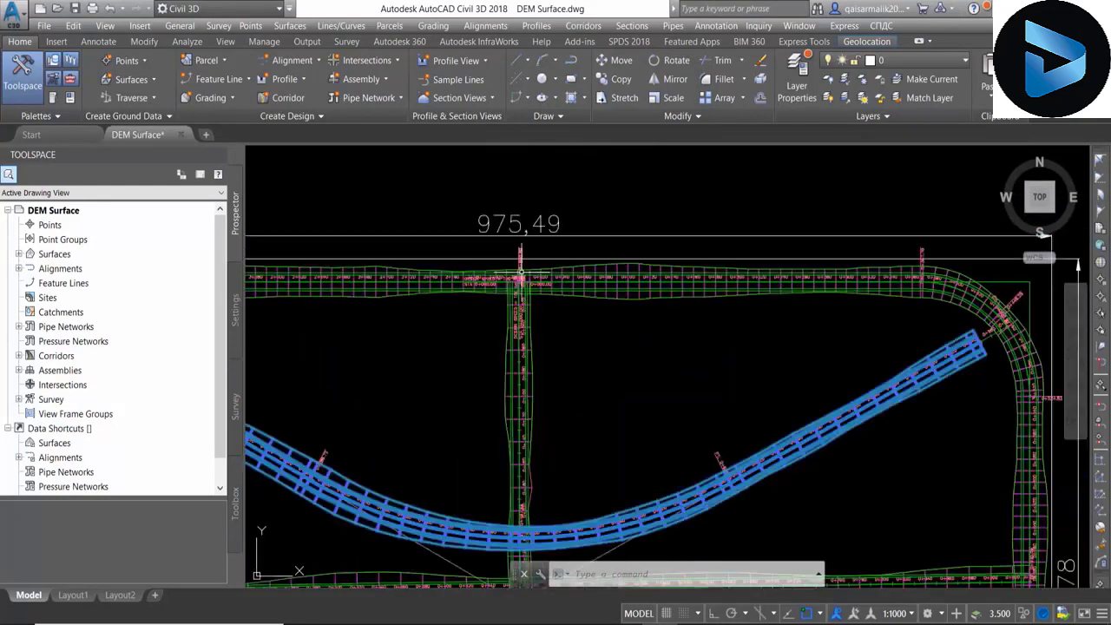
{"action": "key", "text": "Escape"}
{"action": "key", "text": "Escape"}
- Split the vertical corridor R22's region at station 0+023.84
{"action": "left_click", "coordinate": [533, 362]}
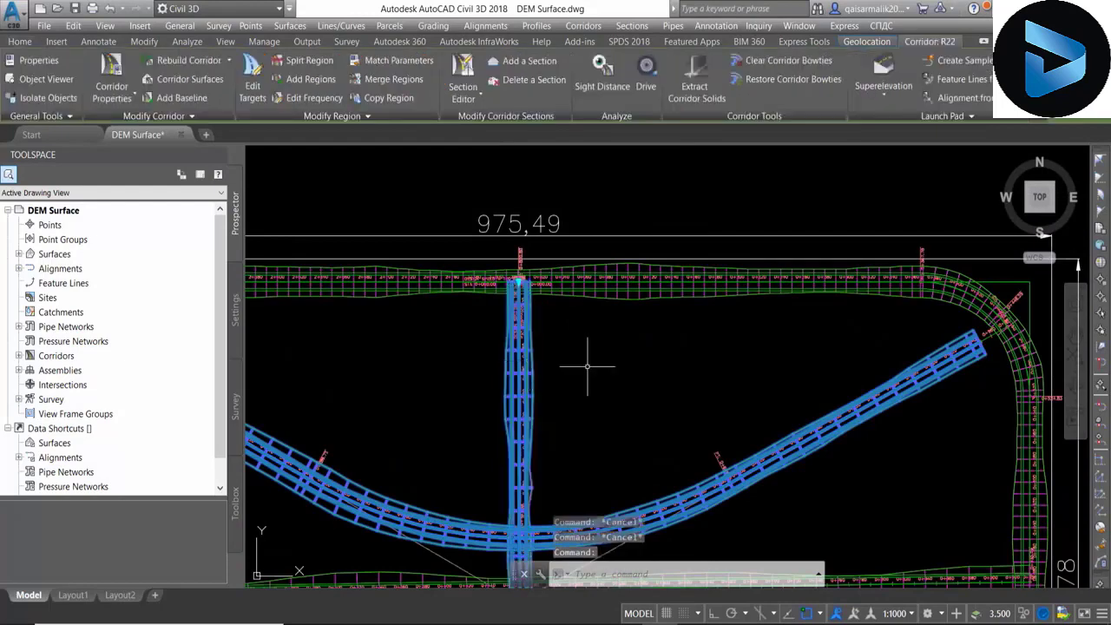
{"action": "left_click", "coordinate": [607, 367]}
{"action": "key", "text": "Escape"}
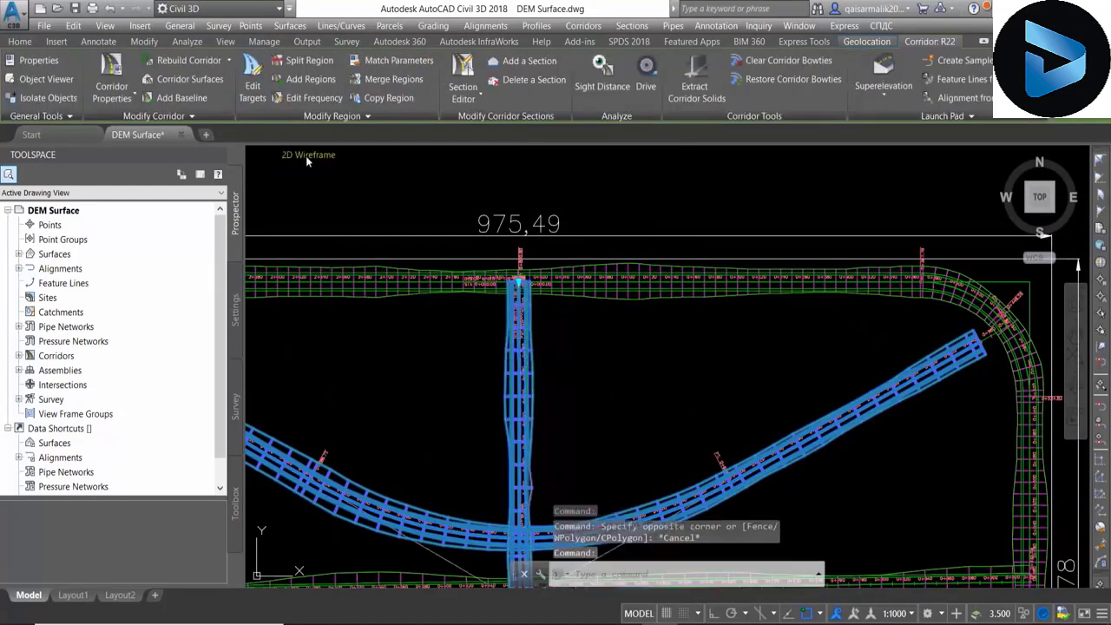
{"action": "left_click", "coordinate": [276, 63]}
{"action": "scroll", "coordinate": [519, 279], "scroll_direction": "up", "scroll_amount": 5}
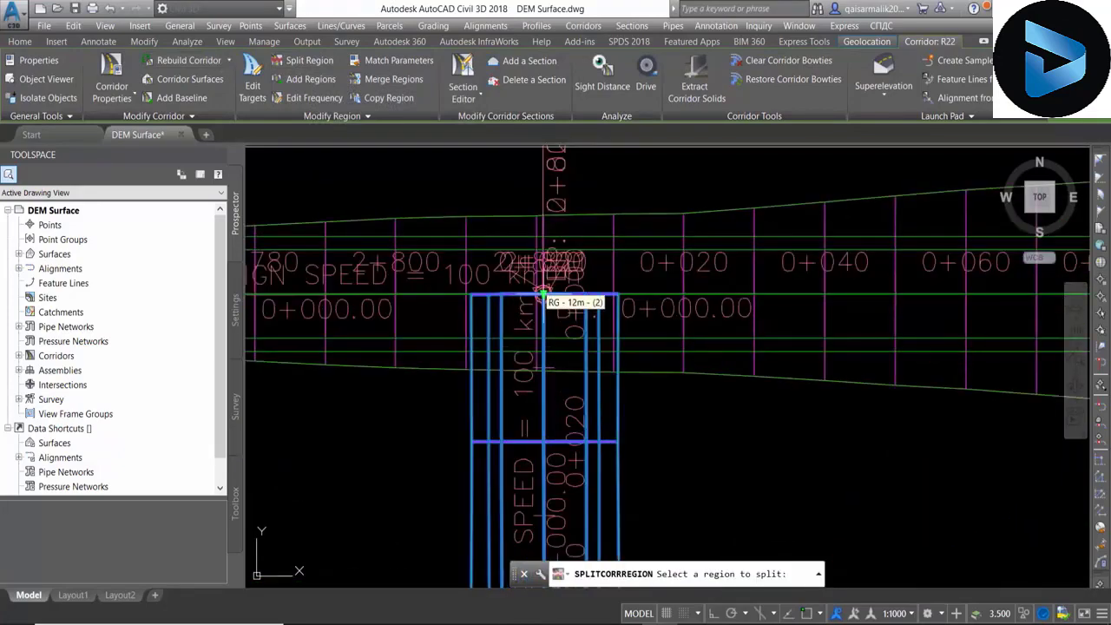
{"action": "left_click", "coordinate": [542, 295]}
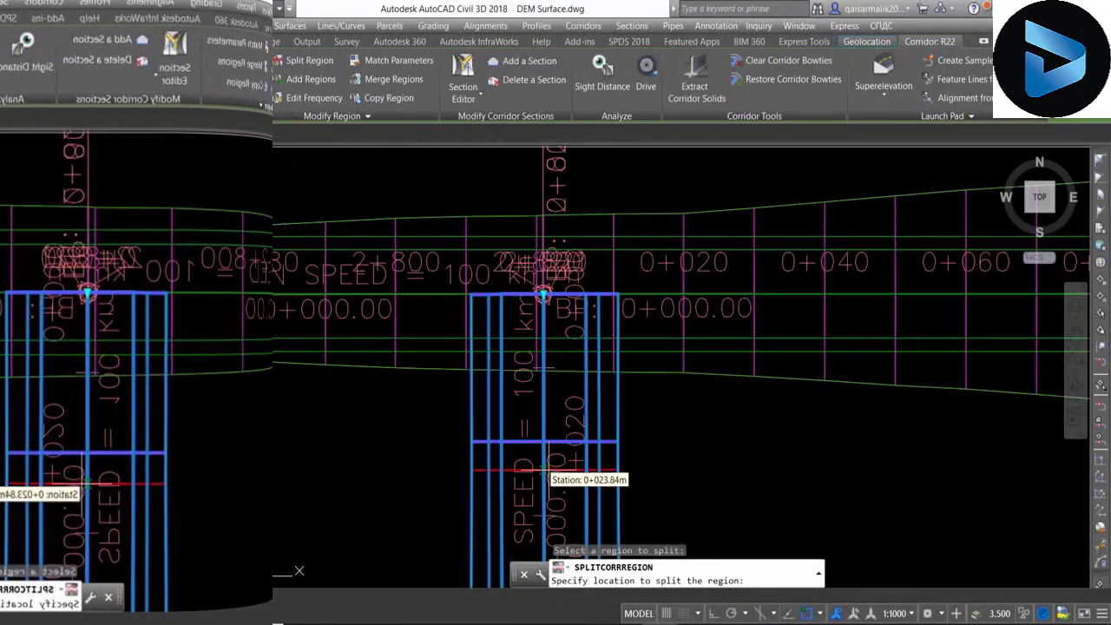
{"action": "left_click", "coordinate": [545, 470]}
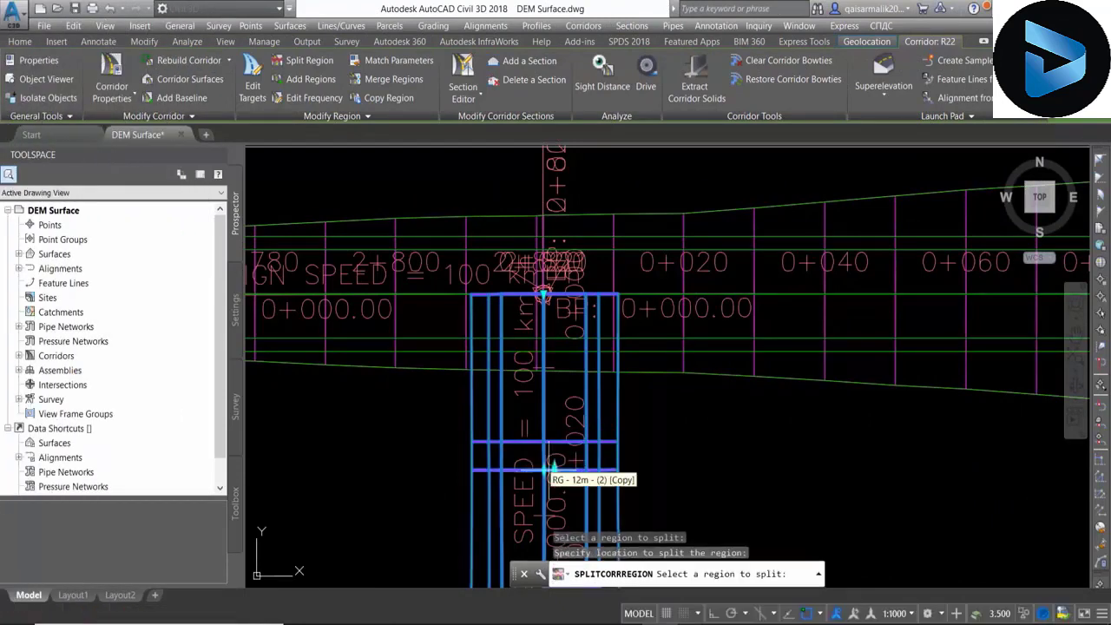
- Switch off R22's short first region, rebuild the corridor, and close Corridor Properties
{"action": "left_click", "coordinate": [328, 330]}
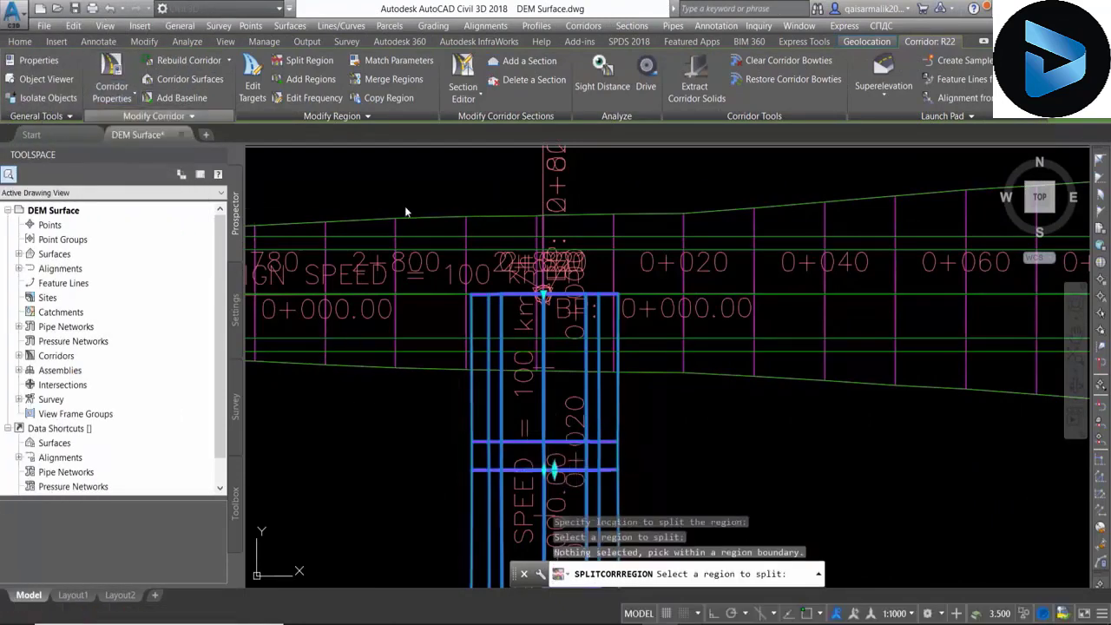
{"action": "left_click", "coordinate": [189, 382]}
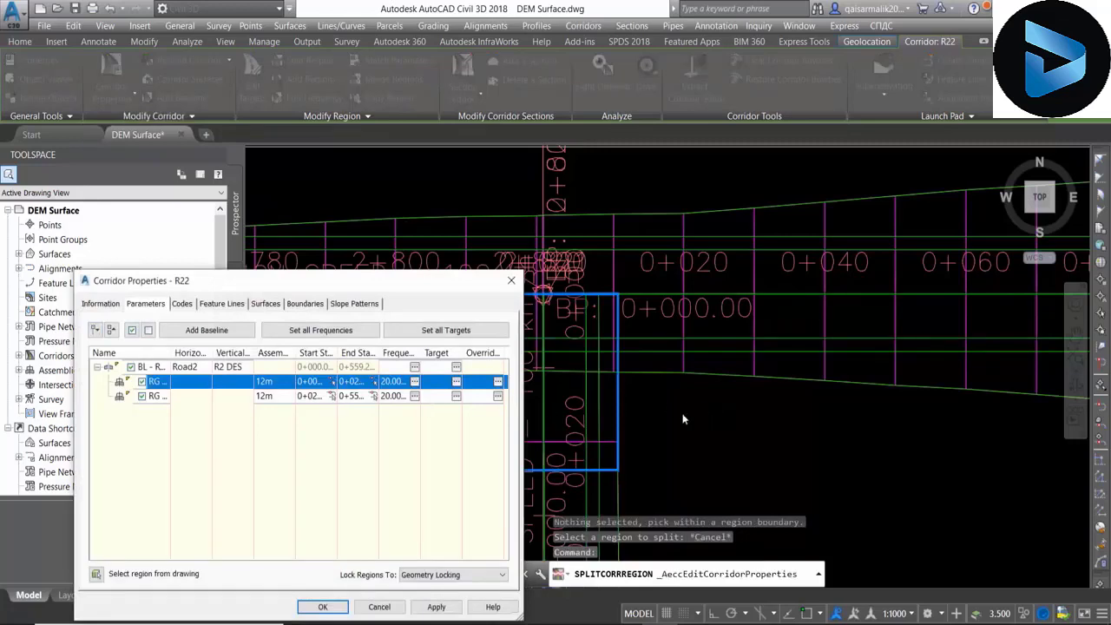
{"action": "left_click_drag", "start_coordinate": [295, 280], "coordinate": [248, 269]}
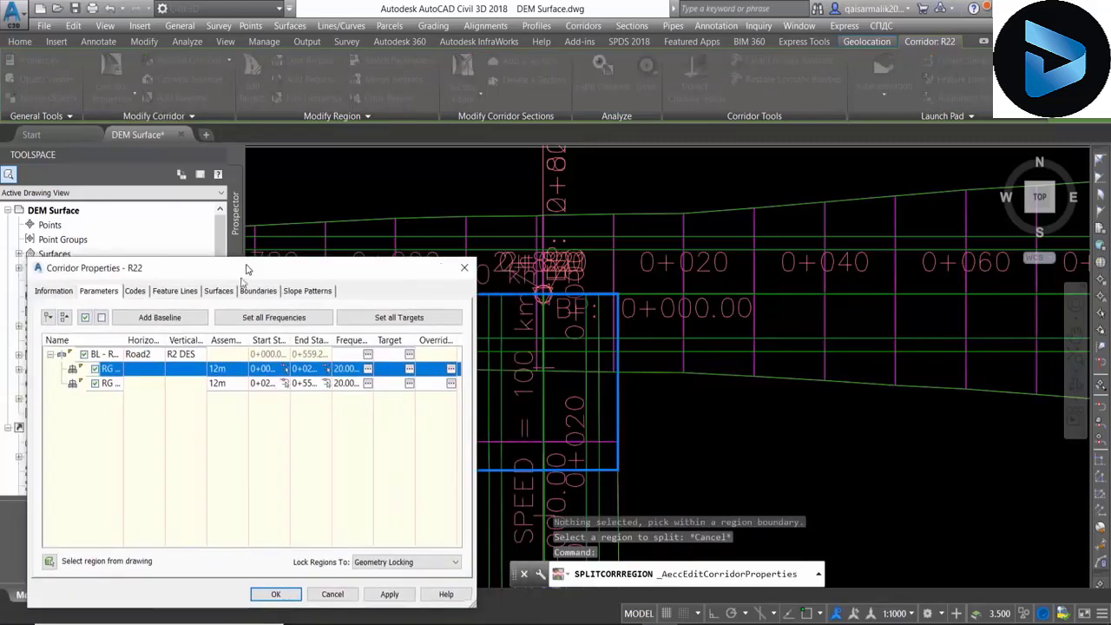
{"action": "left_click", "coordinate": [134, 392]}
{"action": "left_click", "coordinate": [149, 371]}
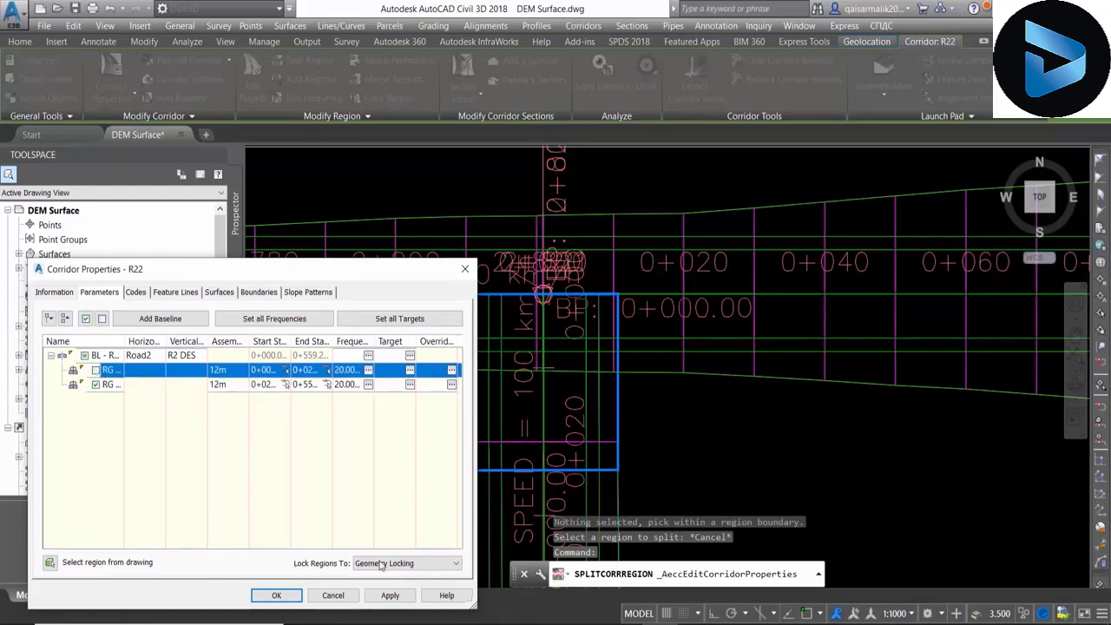
{"action": "left_click", "coordinate": [389, 596]}
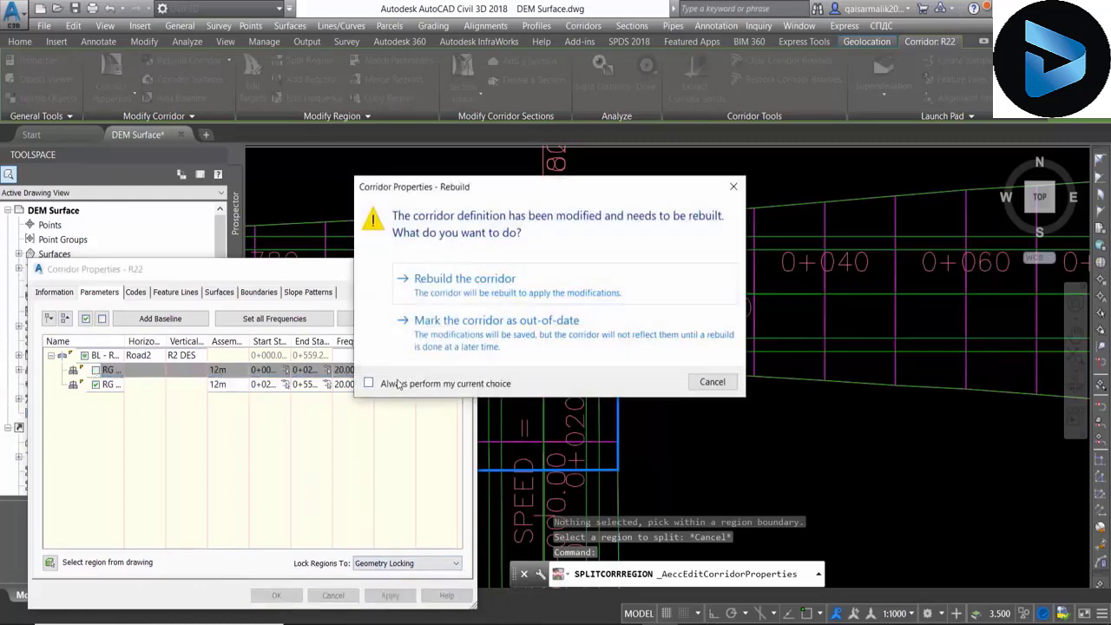
{"action": "left_click", "coordinate": [458, 278]}
{"action": "left_click", "coordinate": [276, 595]}
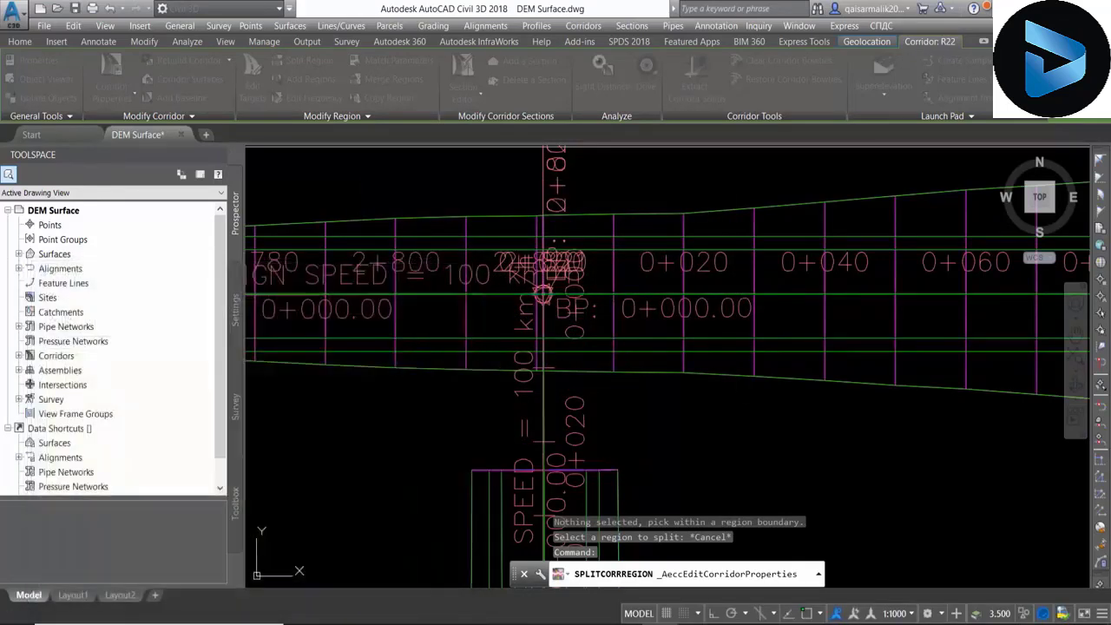
{"action": "scroll", "coordinate": [555, 304], "scroll_direction": "down", "scroll_amount": 5}
{"action": "scroll", "coordinate": [530, 303], "scroll_direction": "down", "scroll_amount": 3}
{"action": "scroll", "coordinate": [789, 310], "scroll_direction": "down", "scroll_amount": 2}
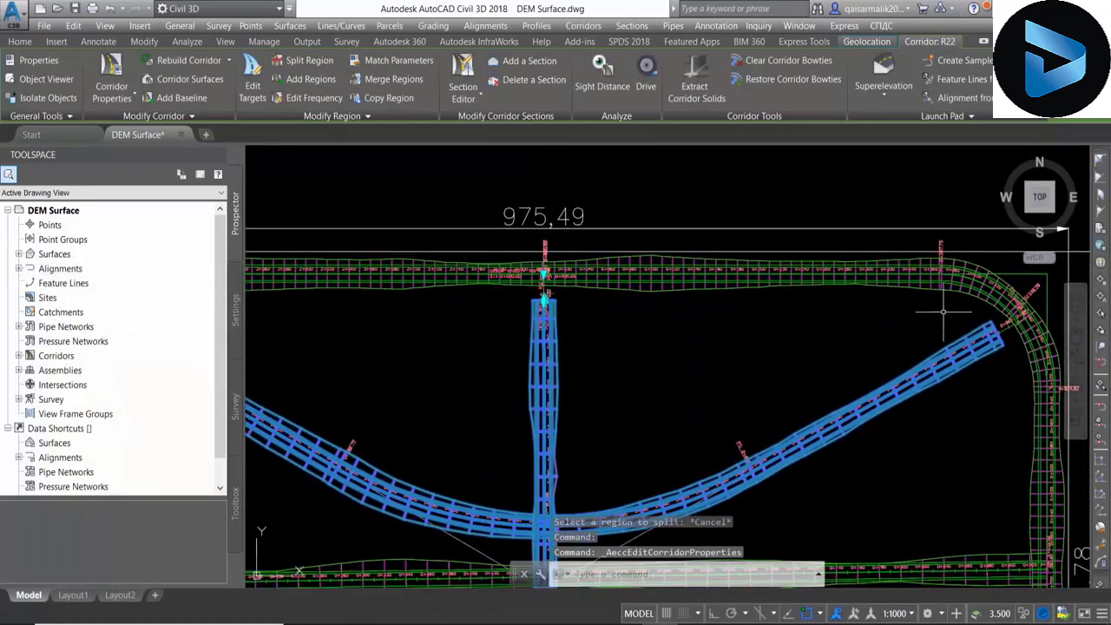
{"action": "scroll", "coordinate": [788, 310], "scroll_direction": "down", "scroll_amount": 1}
{"action": "scroll", "coordinate": [436, 345], "scroll_direction": "up", "scroll_amount": 2}
{"action": "scroll", "coordinate": [521, 303], "scroll_direction": "up", "scroll_amount": 2}
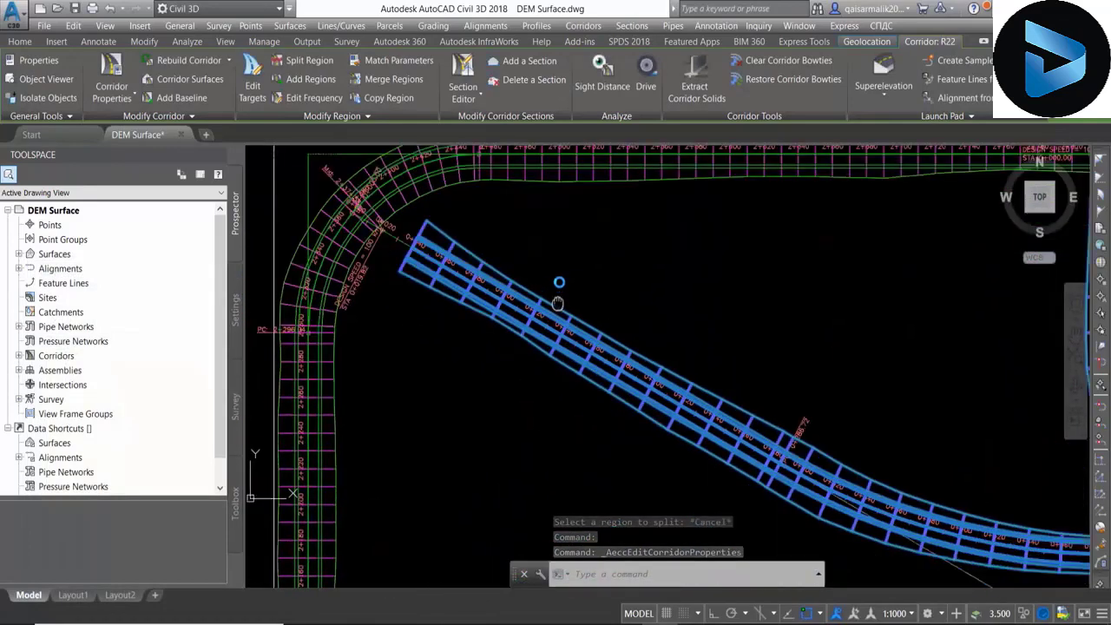
{"action": "scroll", "coordinate": [558, 280], "scroll_direction": "down", "scroll_amount": 4}
{"action": "middle_click_drag", "start_coordinate": [571, 360], "coordinate": [555, 315]}
- Split corridor R22's region just above its lower end station
{"action": "left_click", "coordinate": [550, 371]}
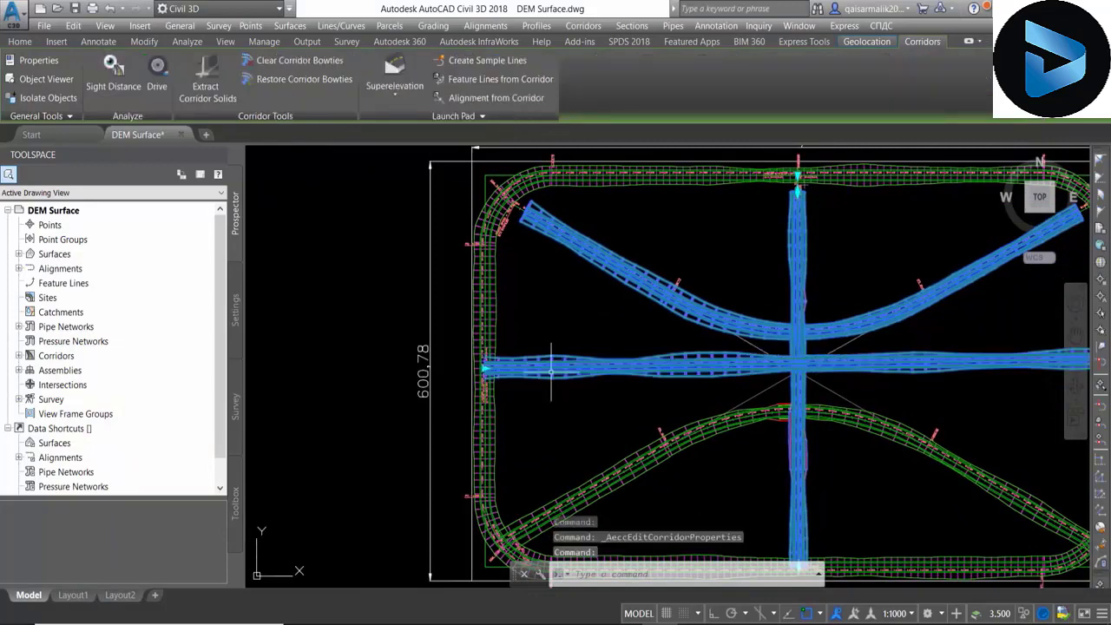
{"action": "key", "text": "Escape"}
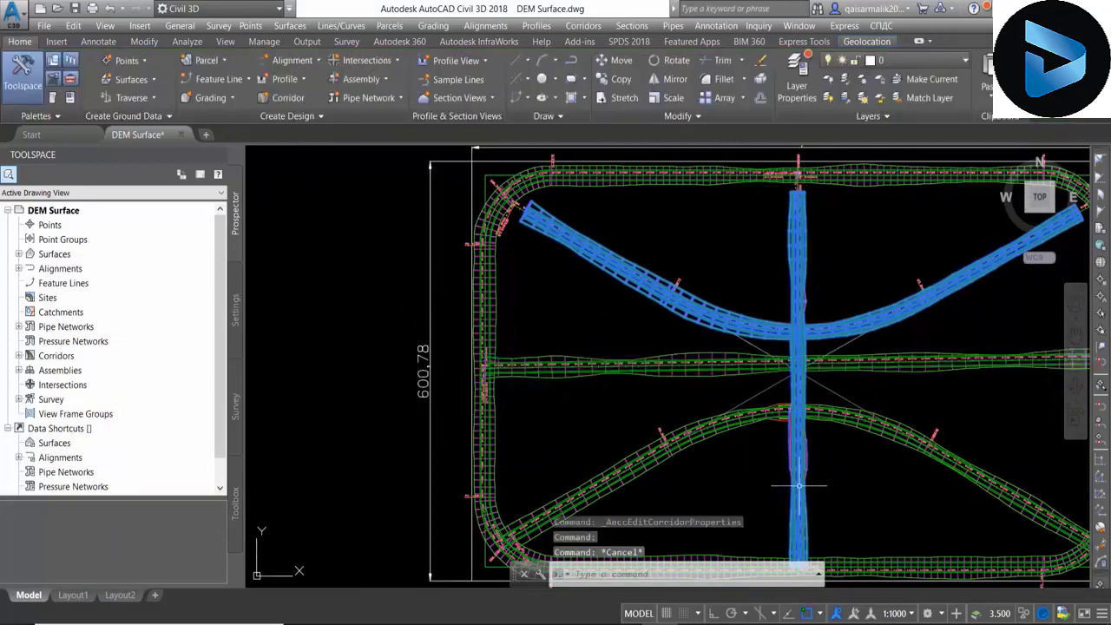
{"action": "scroll", "coordinate": [785, 479], "scroll_direction": "up", "scroll_amount": 2}
{"action": "scroll", "coordinate": [785, 479], "scroll_direction": "up", "scroll_amount": 3}
{"action": "scroll", "coordinate": [785, 479], "scroll_direction": "up", "scroll_amount": 2}
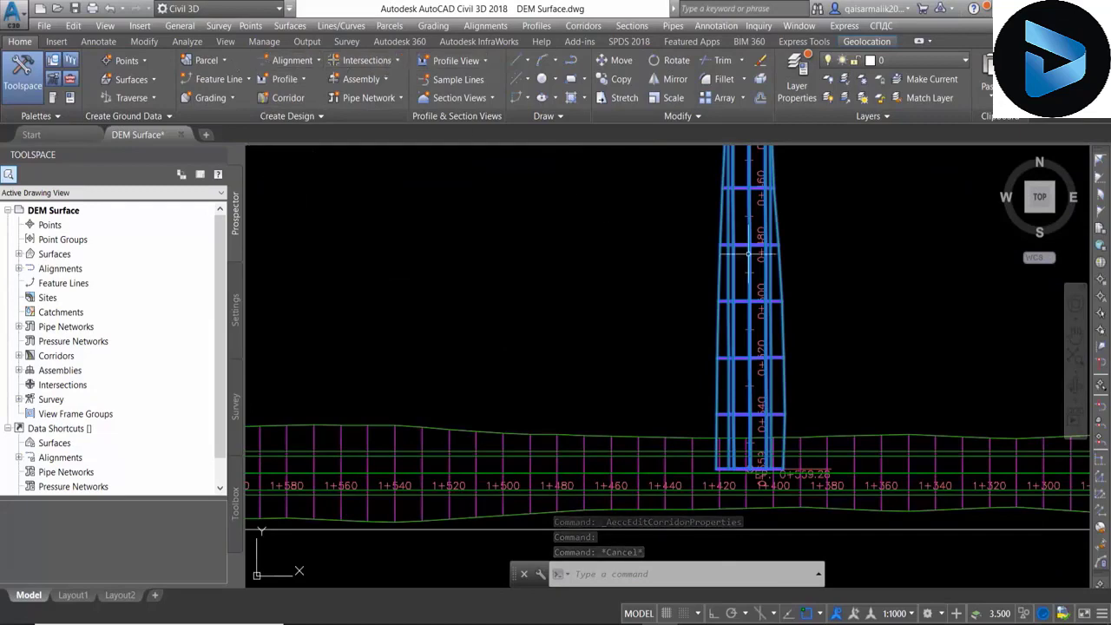
{"action": "left_click", "coordinate": [742, 290]}
{"action": "left_click", "coordinate": [719, 289]}
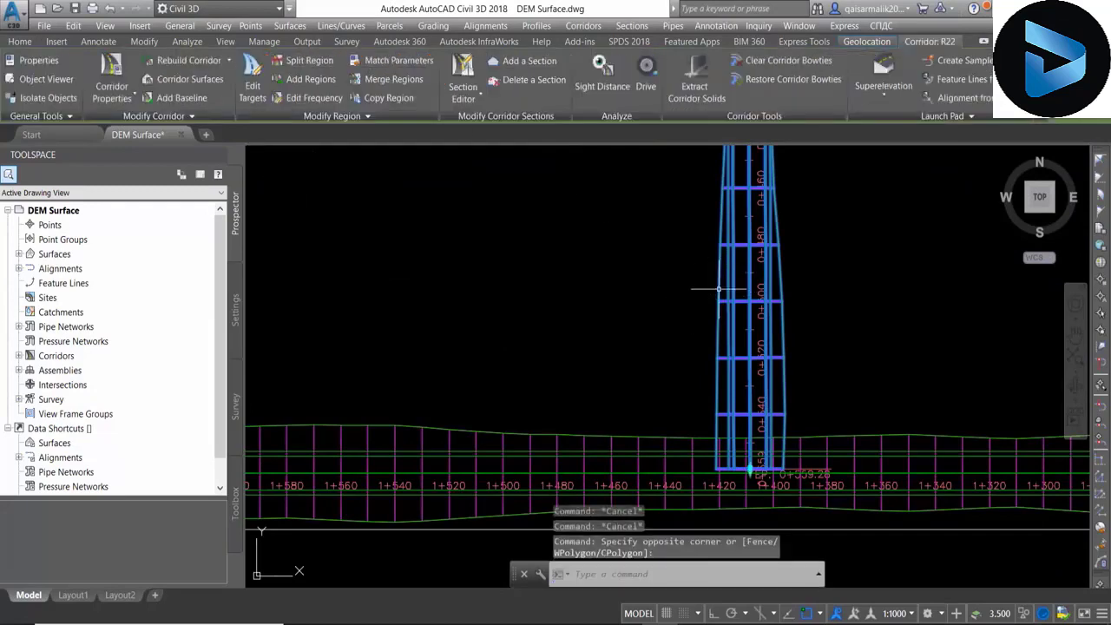
{"action": "left_click", "coordinate": [302, 60]}
{"action": "scroll", "coordinate": [724, 473], "scroll_direction": "up", "scroll_amount": 3}
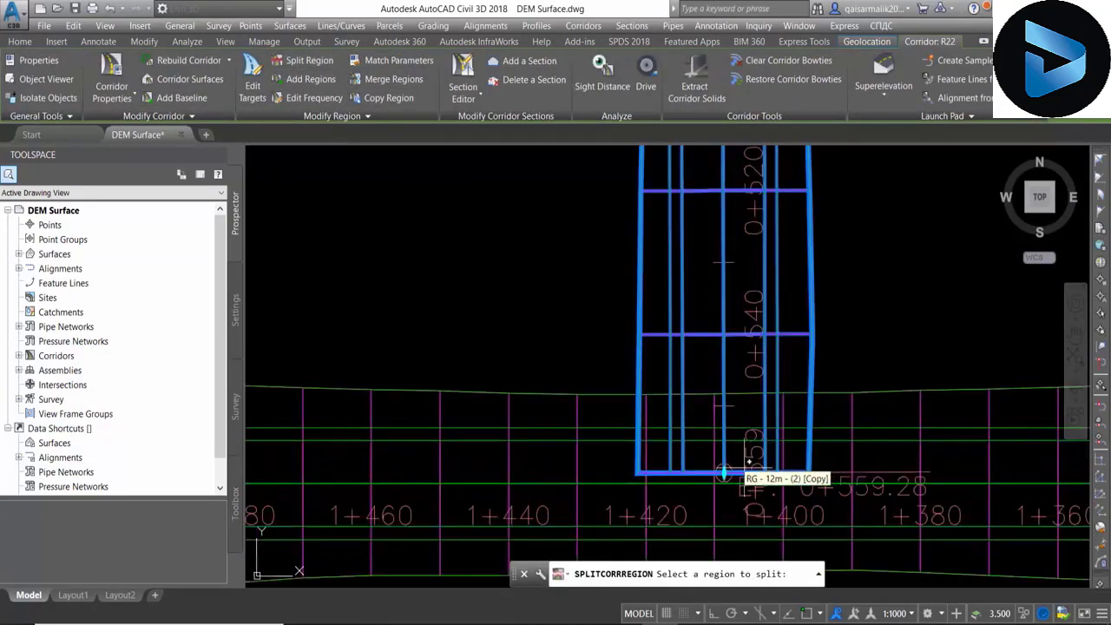
{"action": "left_click", "coordinate": [724, 433]}
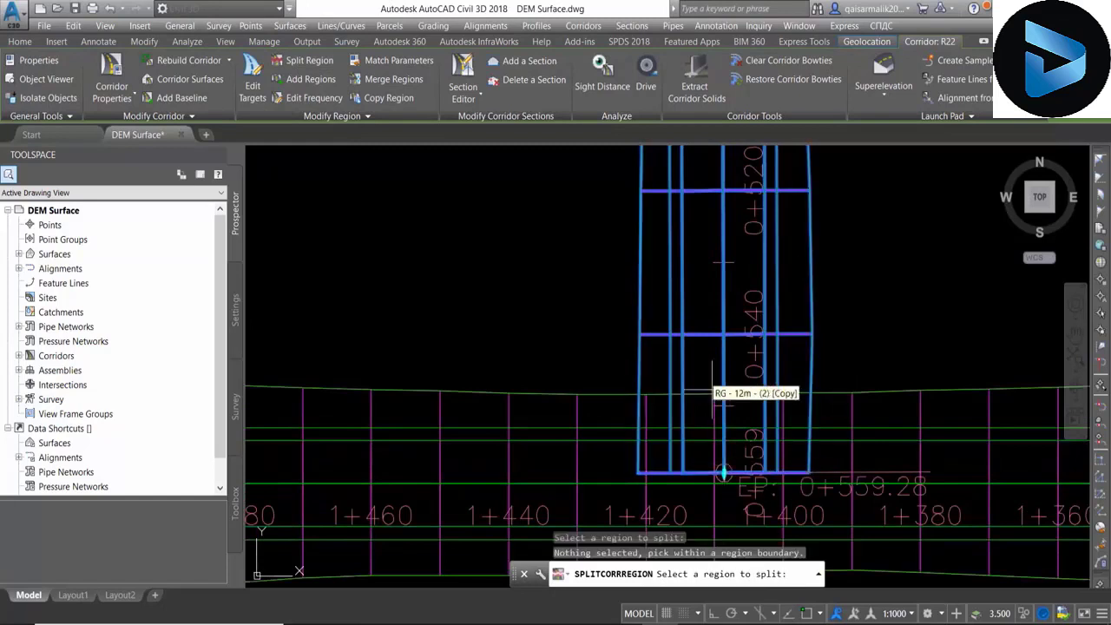
{"action": "left_click", "coordinate": [723, 335]}
{"action": "left_click", "coordinate": [723, 262]}
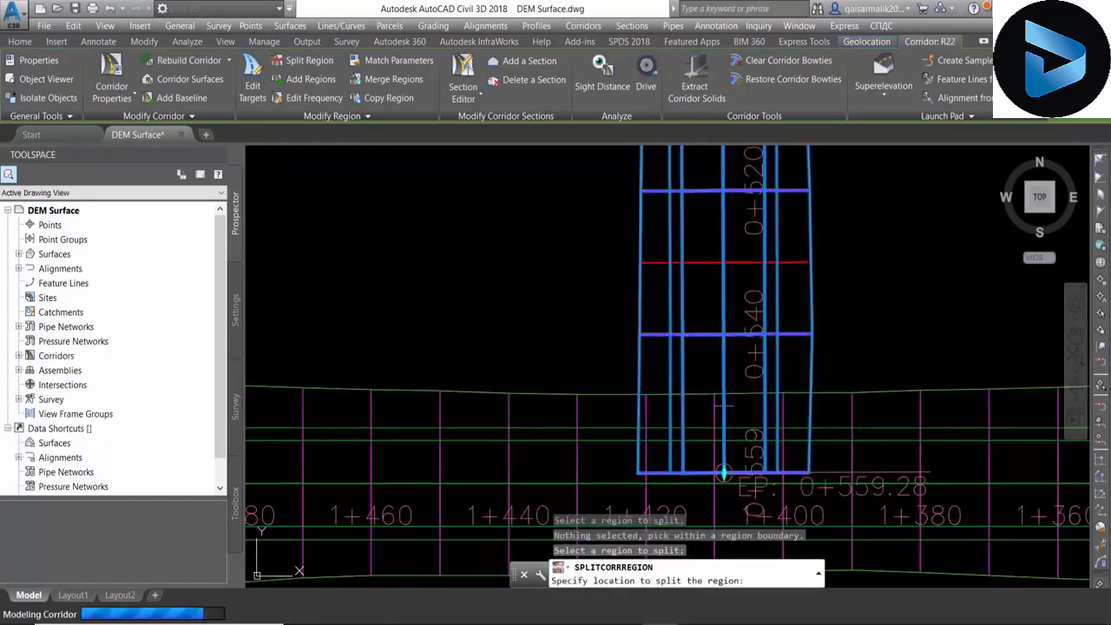
{"action": "key", "text": "Return"}
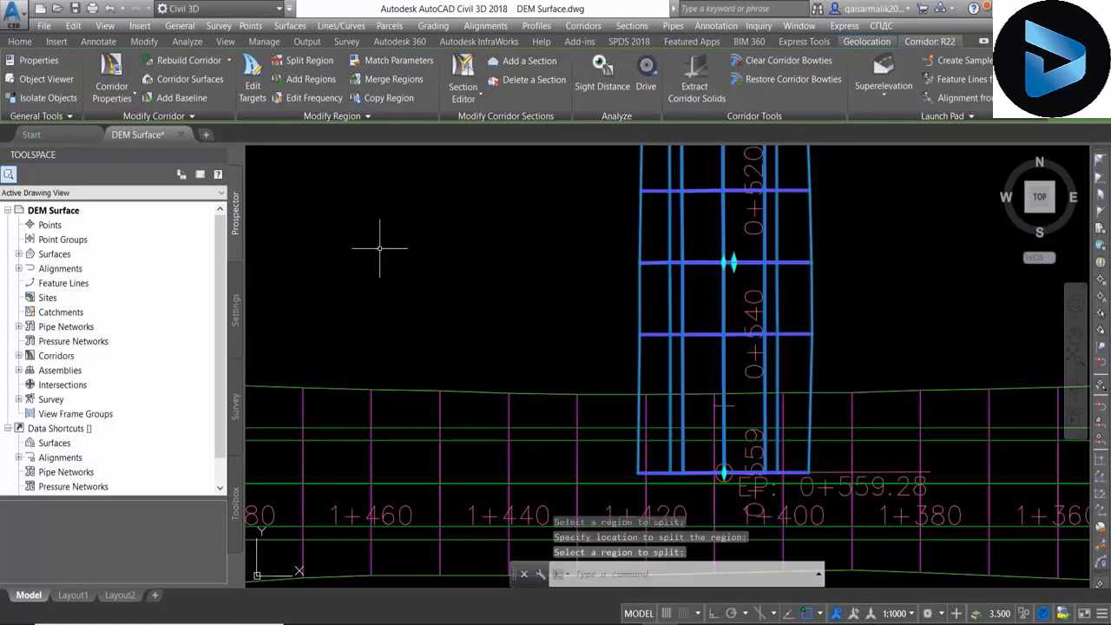
- Switch off R22's new end region up to 0+559.28 and rebuild the corridor
{"action": "left_click", "coordinate": [112, 98]}
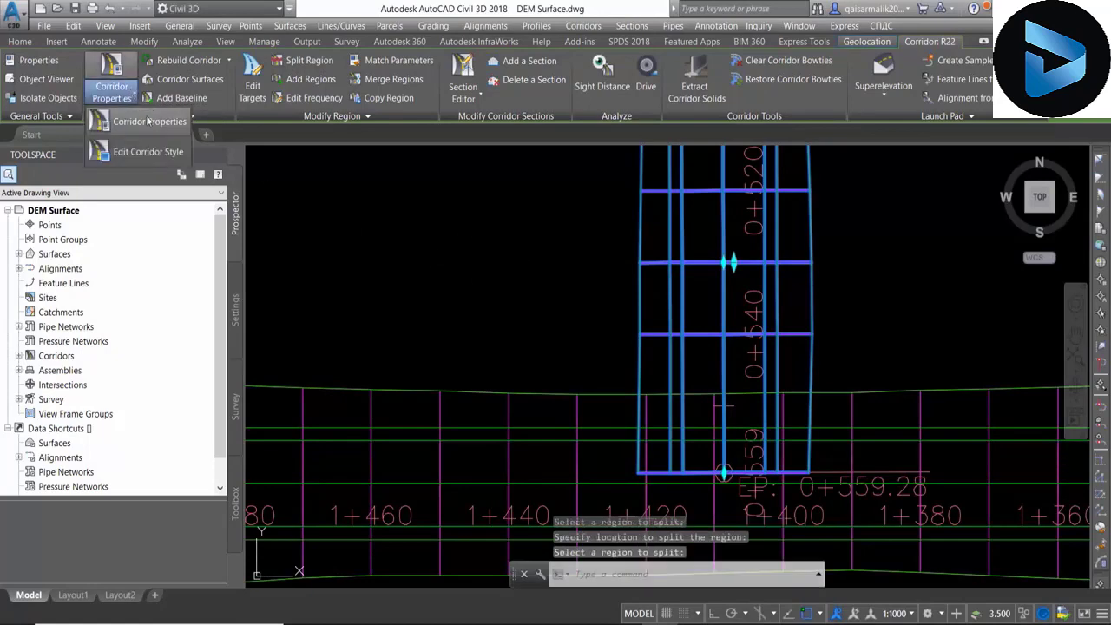
{"action": "left_click", "coordinate": [148, 122]}
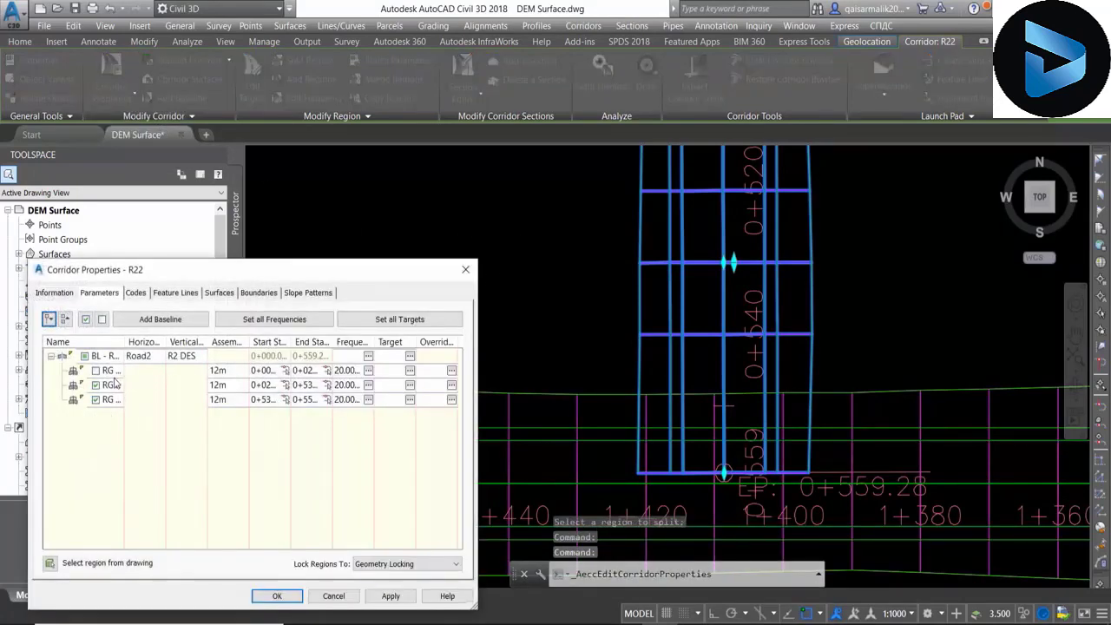
{"action": "left_click", "coordinate": [108, 400]}
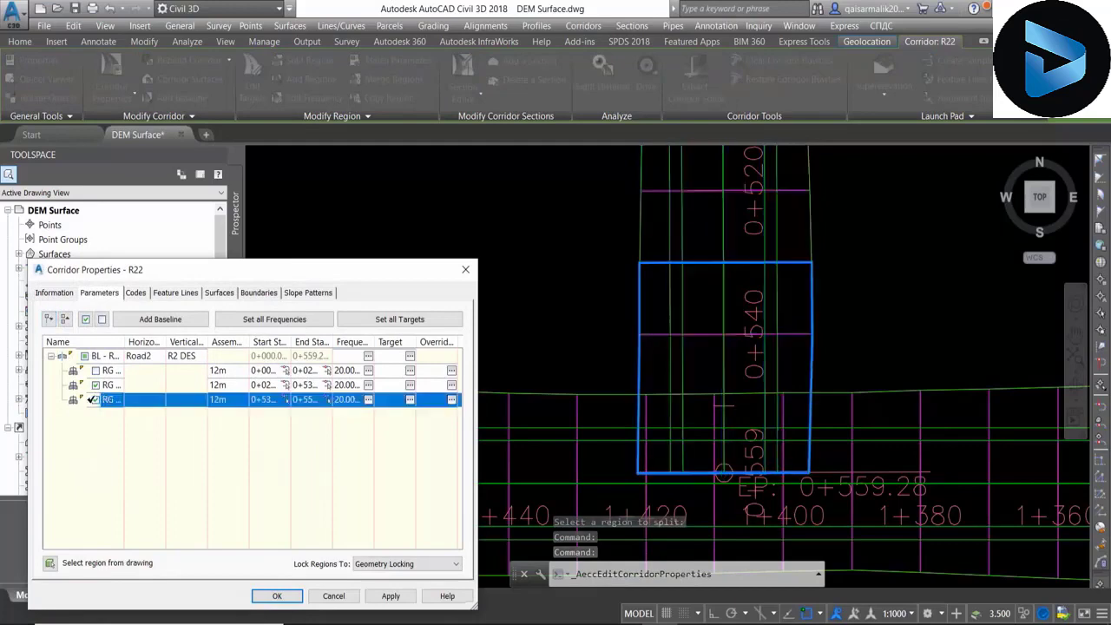
{"action": "left_click", "coordinate": [390, 595]}
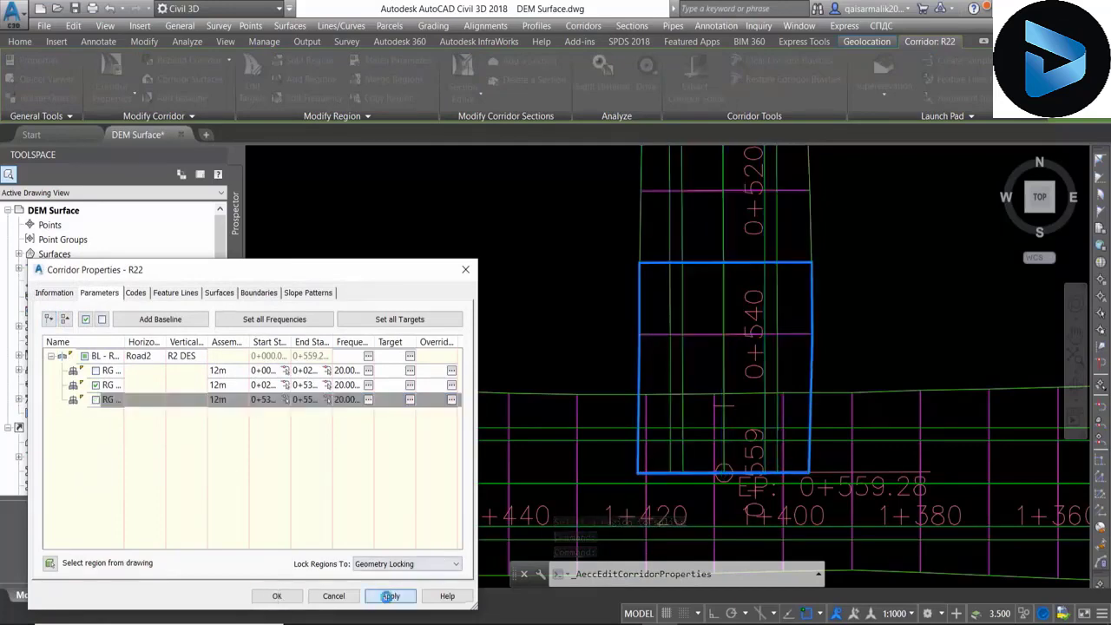
{"action": "left_click", "coordinate": [447, 289]}
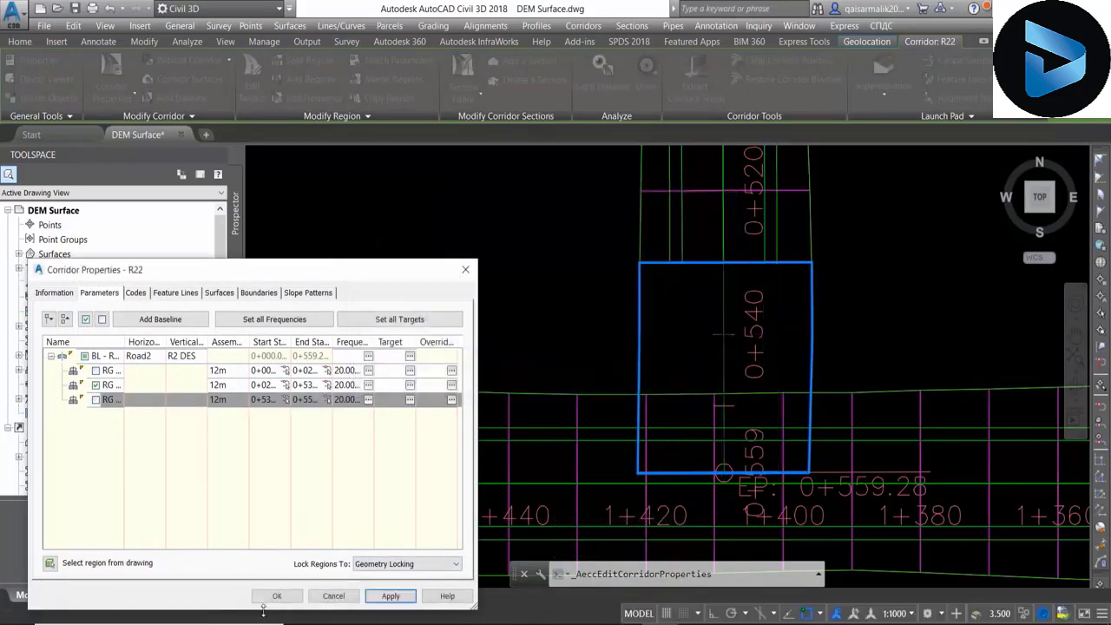
{"action": "left_click", "coordinate": [276, 596]}
- Split corridor R3's region crossing the intersection near station 0+520, then open its properties
{"action": "scroll", "coordinate": [527, 395], "scroll_direction": "down", "scroll_amount": 5}
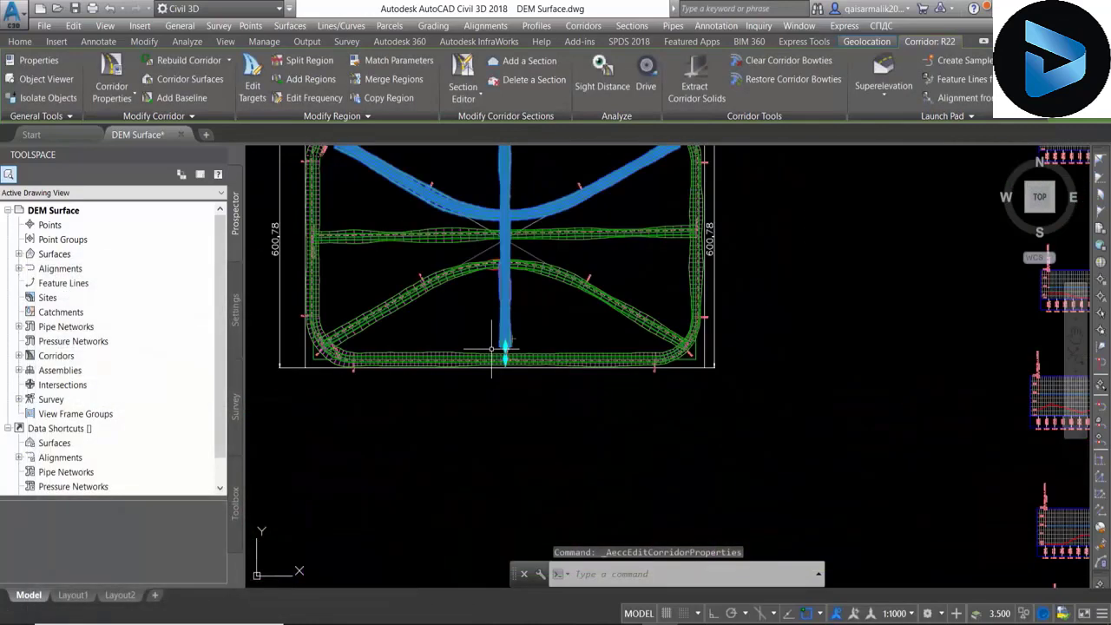
{"action": "scroll", "coordinate": [656, 375], "scroll_direction": "up", "scroll_amount": 2}
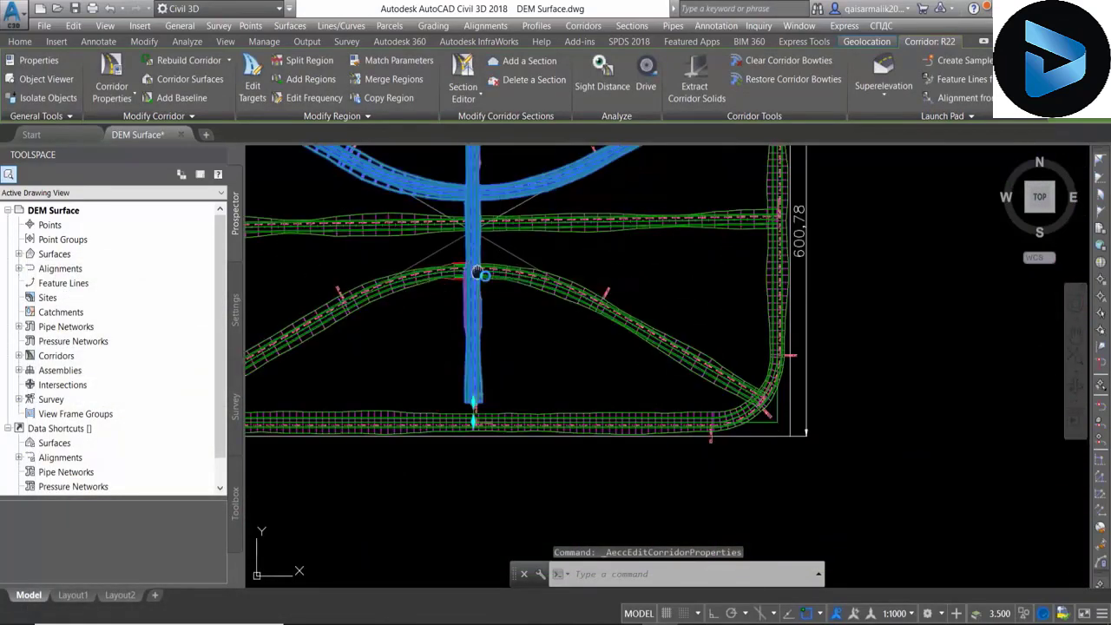
{"action": "middle_click_drag", "start_coordinate": [477, 272], "coordinate": [513, 290]}
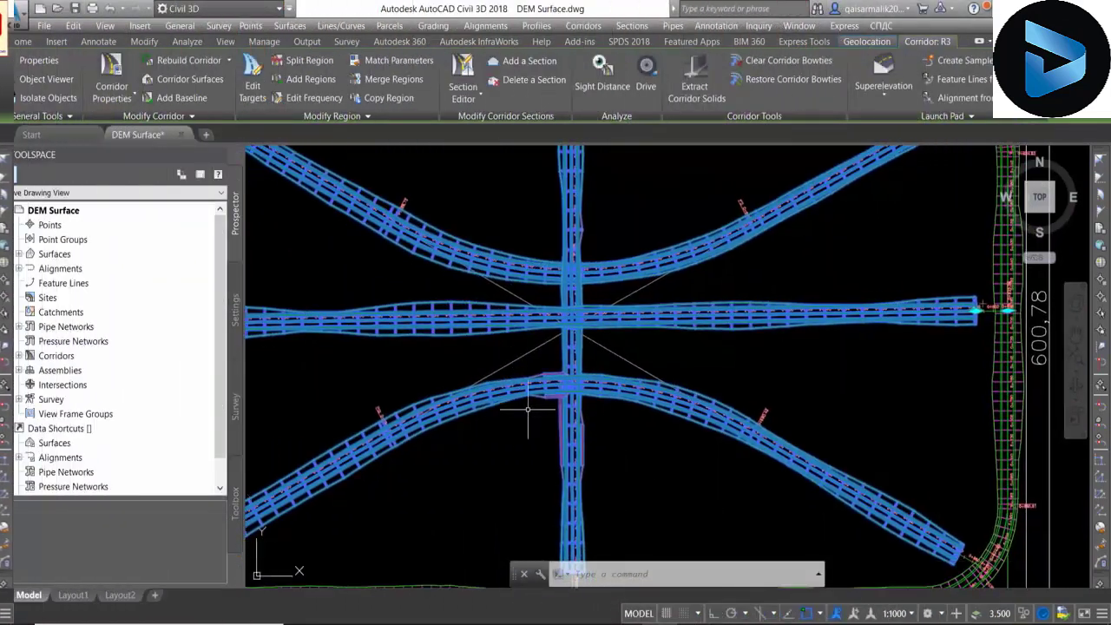
{"action": "scroll", "coordinate": [556, 382], "scroll_direction": "up", "scroll_amount": 4}
{"action": "scroll", "coordinate": [607, 295], "scroll_direction": "up", "scroll_amount": 1}
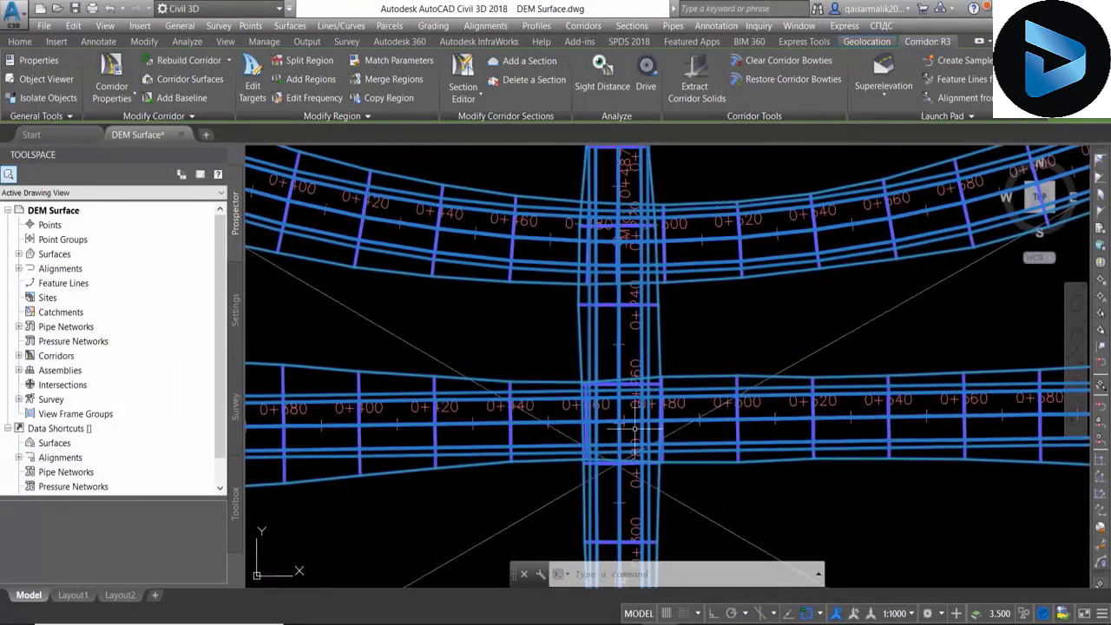
{"action": "scroll", "coordinate": [607, 295], "scroll_direction": "up", "scroll_amount": 1}
{"action": "left_click", "coordinate": [309, 61]}
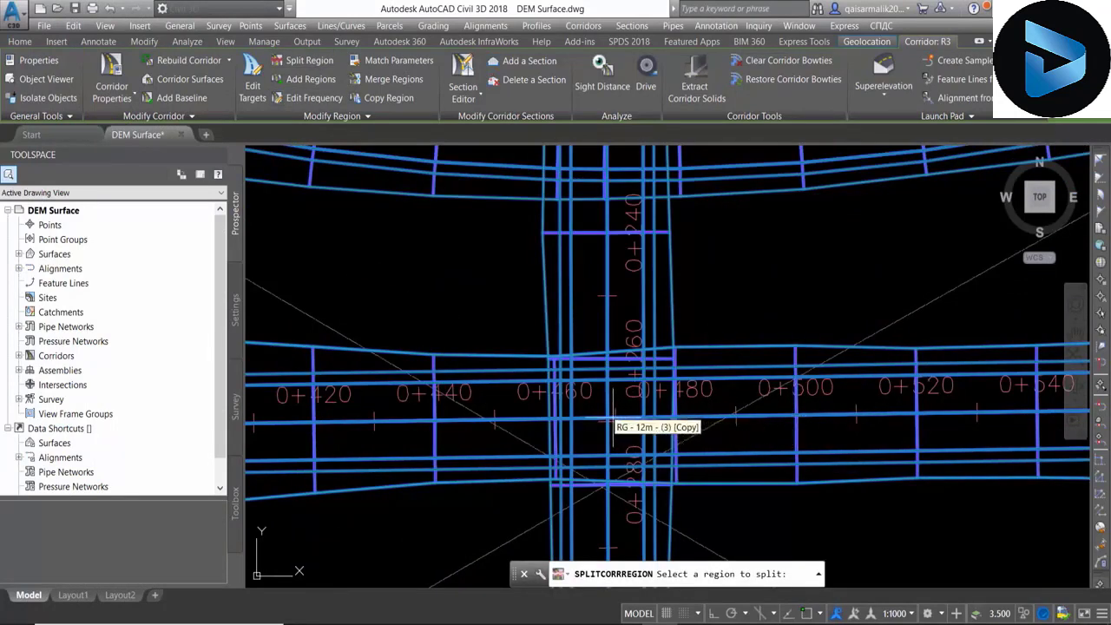
{"action": "left_click", "coordinate": [614, 422]}
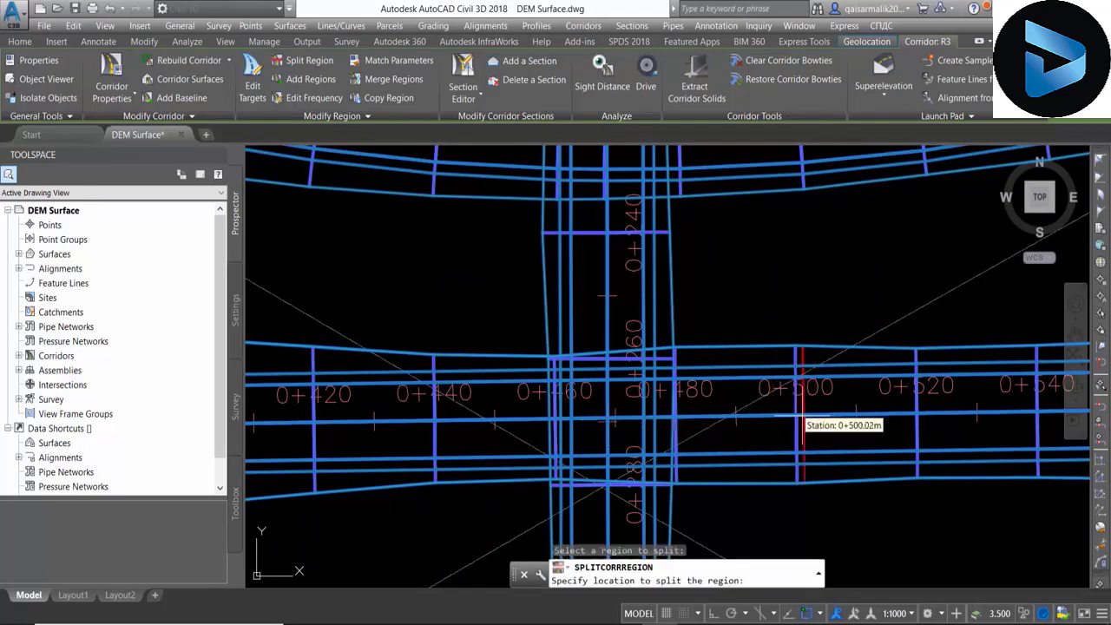
{"action": "scroll", "coordinate": [876, 414], "scroll_direction": "down", "scroll_amount": 2}
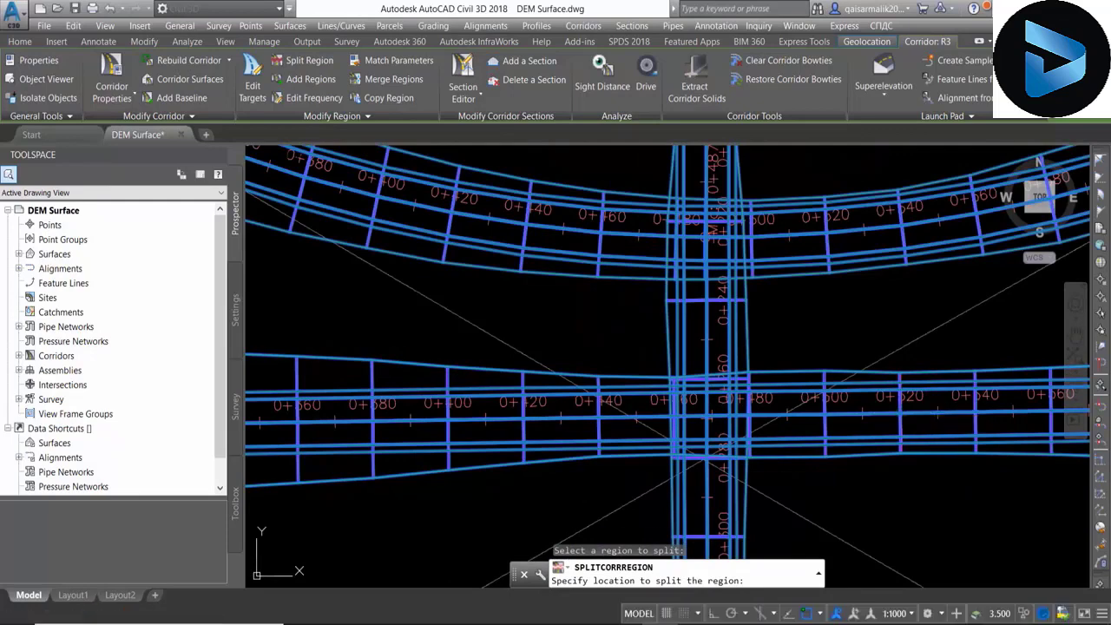
{"action": "left_click", "coordinate": [899, 411]}
{"action": "key", "text": "Return"}
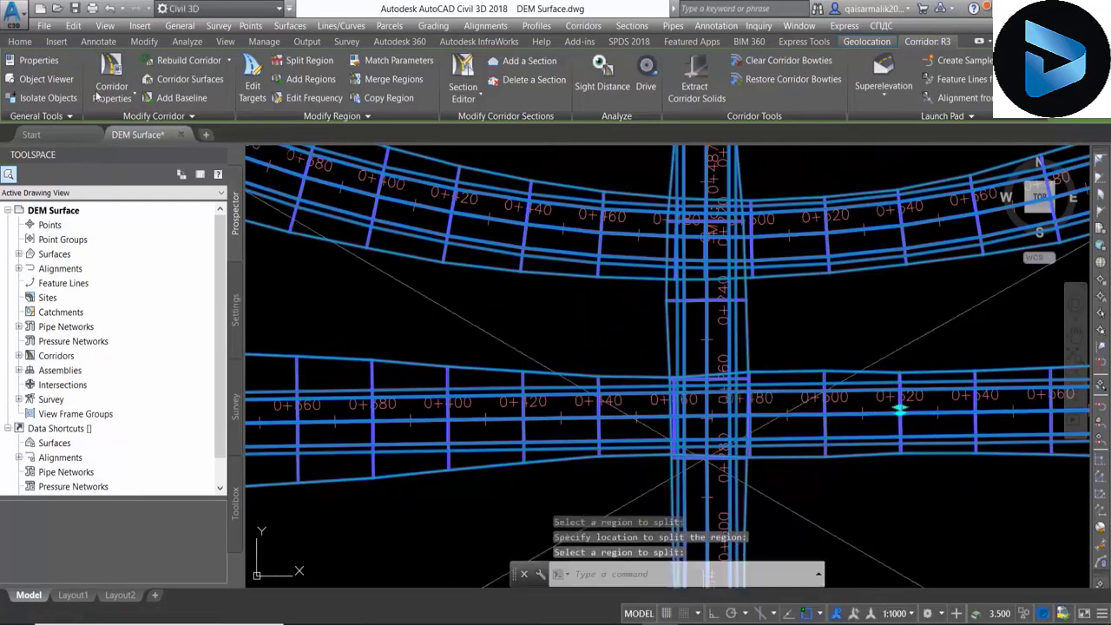
{"action": "left_click", "coordinate": [111, 96]}
{"action": "left_click", "coordinate": [131, 139]}
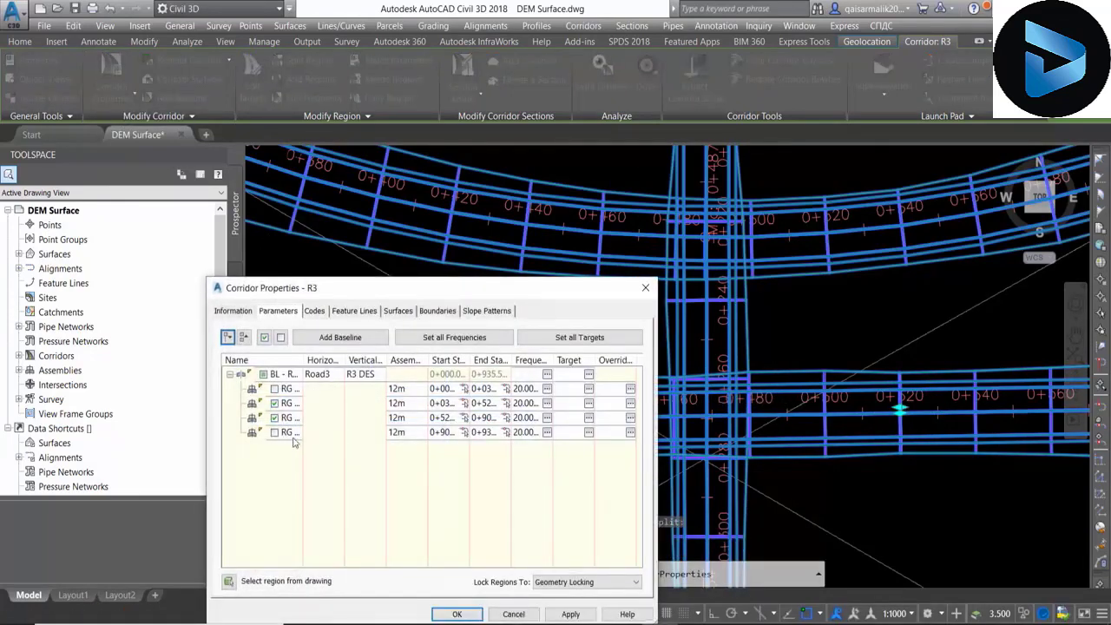
- Check R3's regions, then split R3 again at station 0+400
{"action": "left_click", "coordinate": [295, 422]}
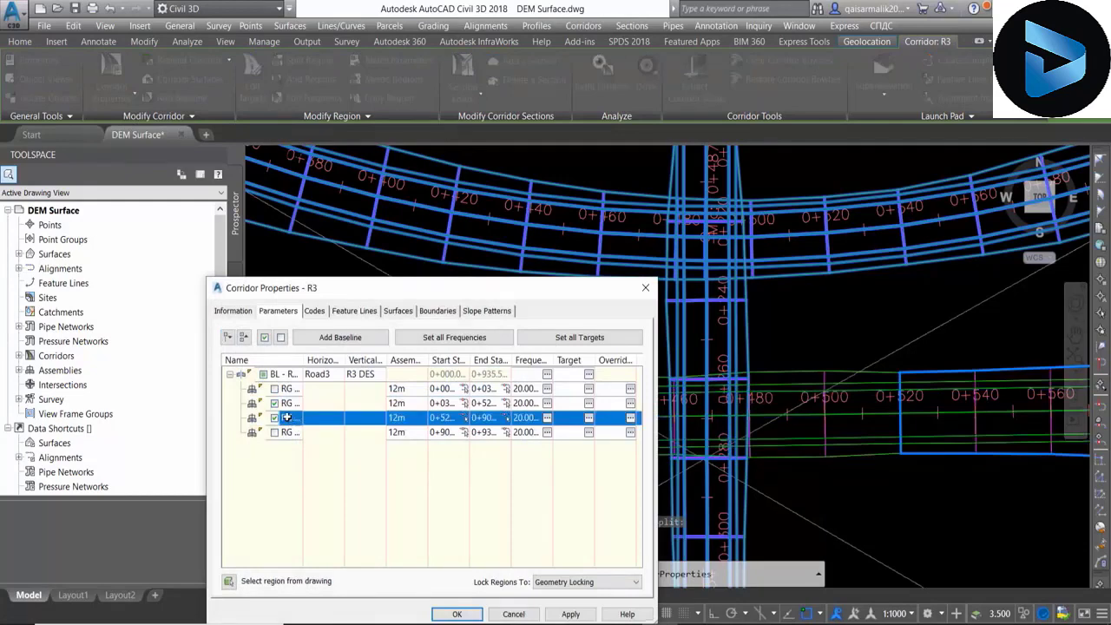
{"action": "left_click", "coordinate": [287, 403]}
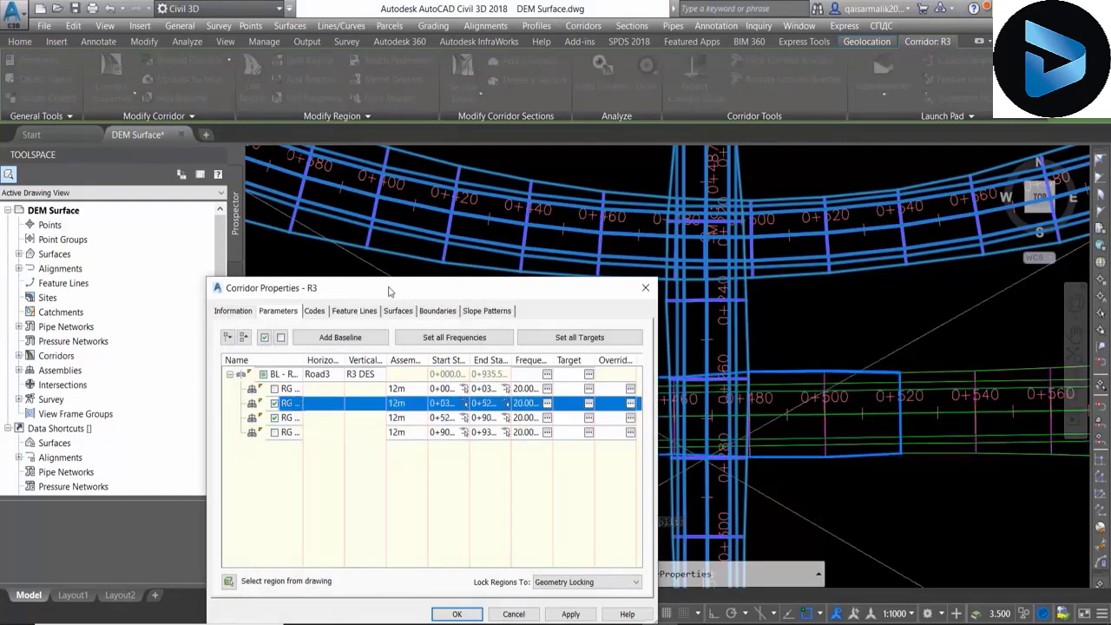
{"action": "mouse_move", "coordinate": [388, 290]}
{"action": "left_mouse_down"}
{"action": "mouse_move", "coordinate": [418, 429]}
{"action": "mouse_move", "coordinate": [417, 513]}
{"action": "left_mouse_up"}
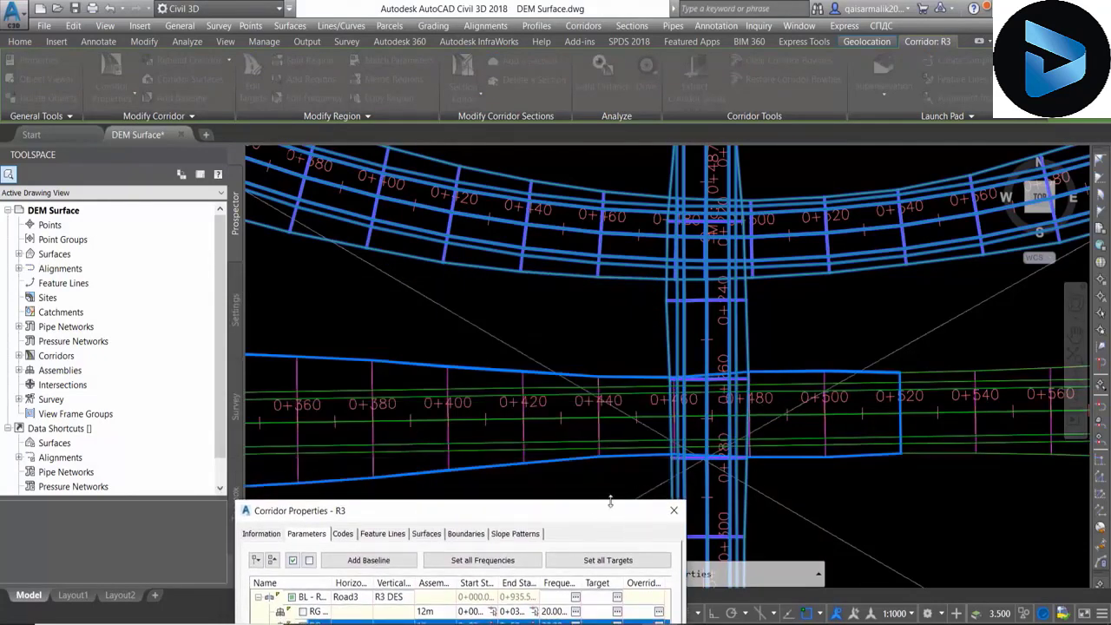
{"action": "left_click_drag", "start_coordinate": [610, 501], "coordinate": [610, 388]}
{"action": "left_click", "coordinate": [676, 396]}
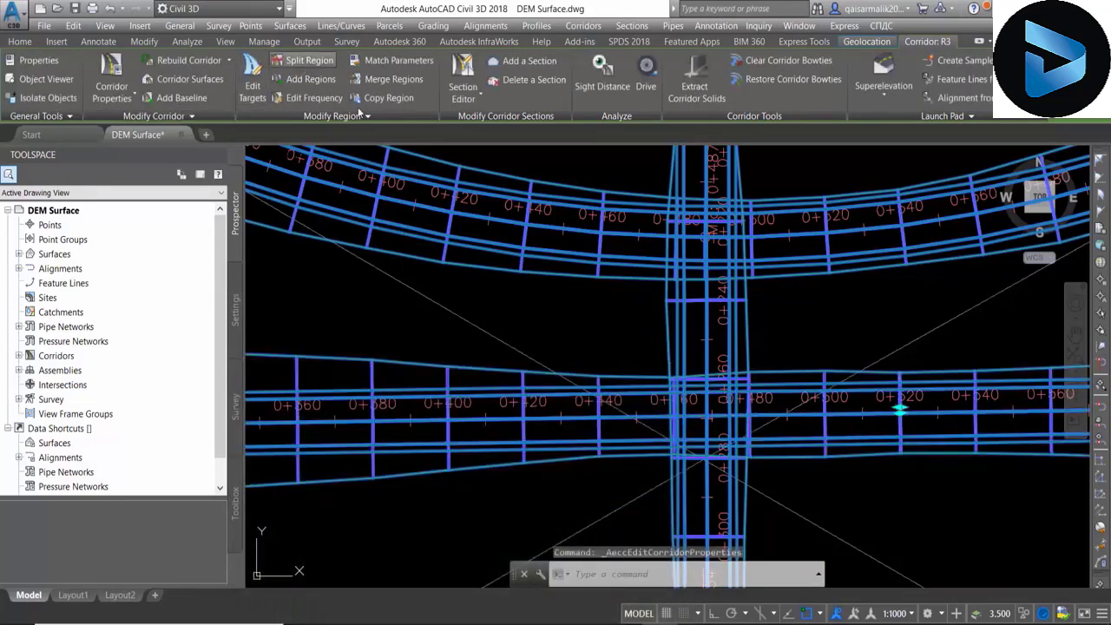
{"action": "left_click", "coordinate": [310, 60]}
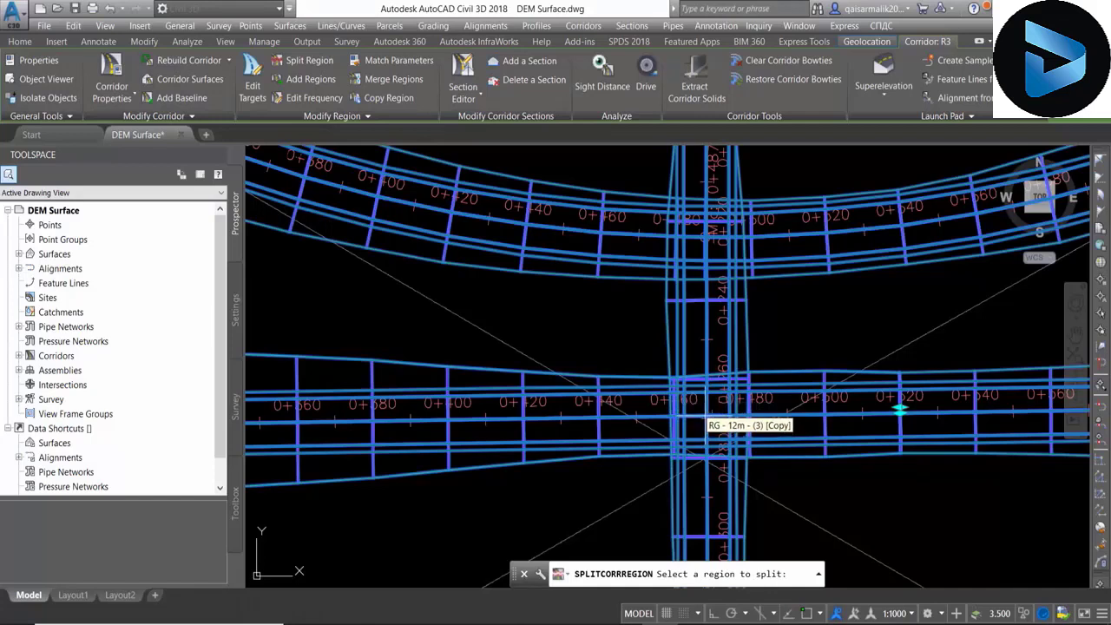
{"action": "left_click", "coordinate": [711, 415]}
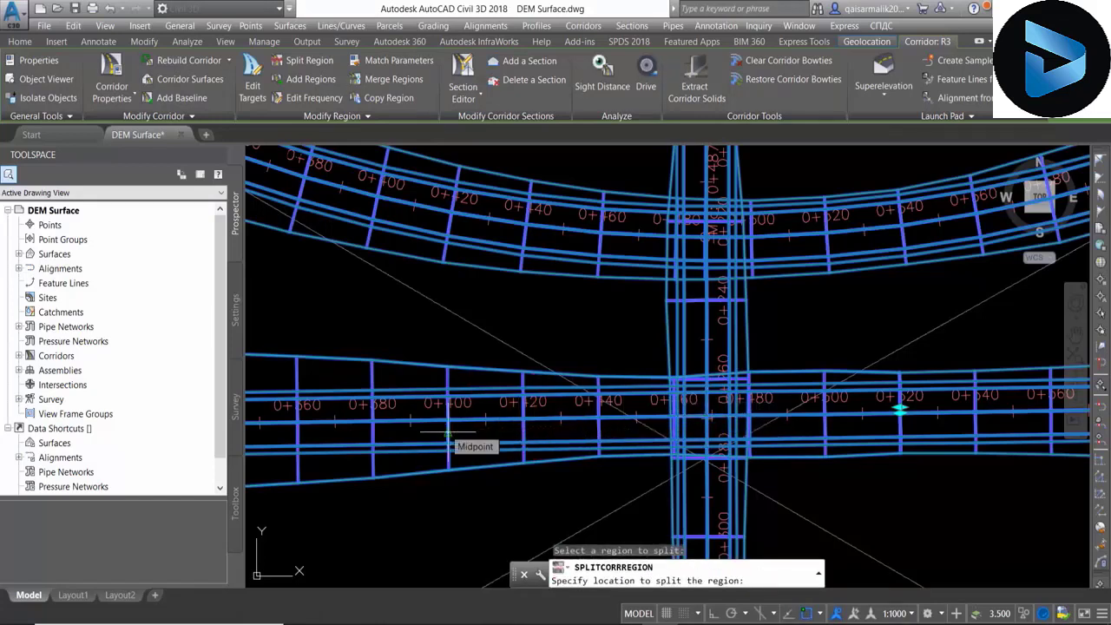
{"action": "left_click", "coordinate": [447, 432]}
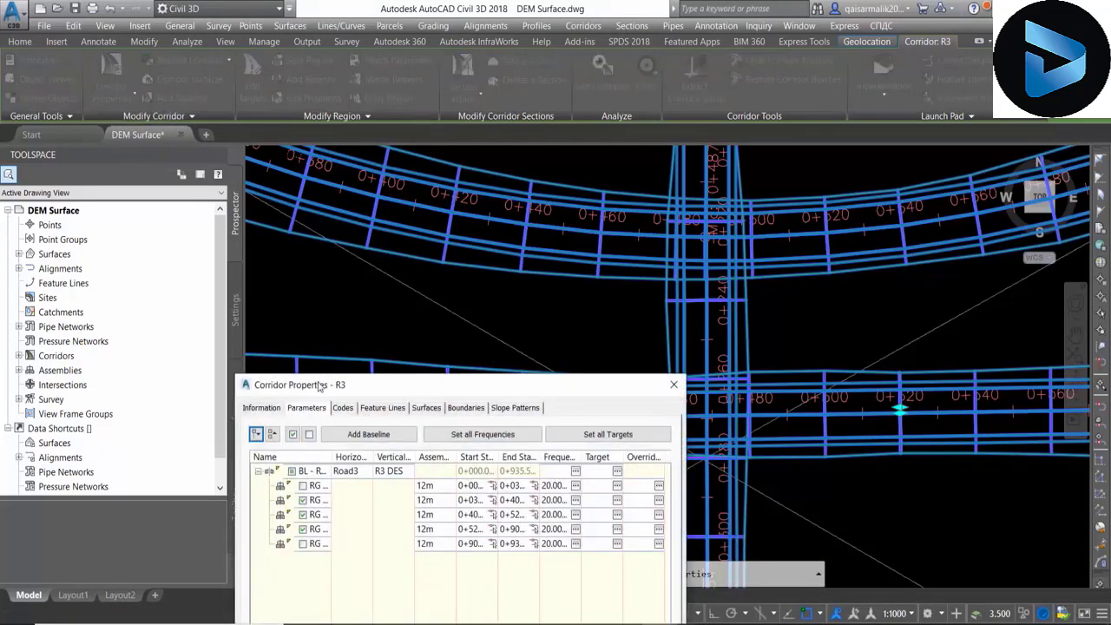
- Switch off R3's 0+400–0+520 region across the central intersection and rebuild the corridor
{"action": "left_click_drag", "start_coordinate": [319, 386], "coordinate": [157, 154]}
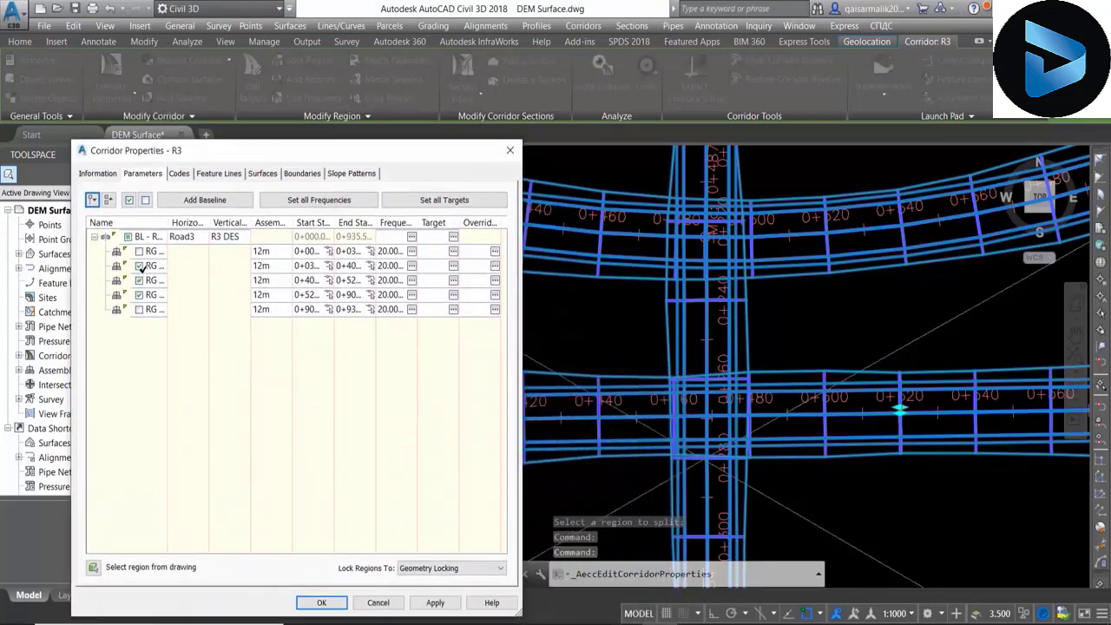
{"action": "left_click", "coordinate": [157, 269]}
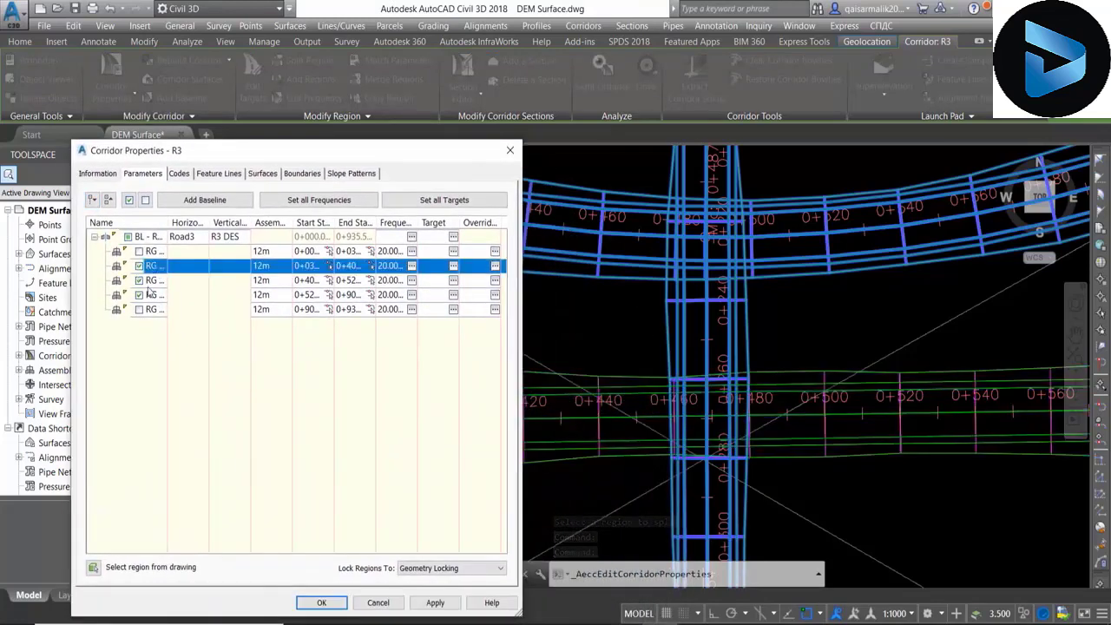
{"action": "left_click", "coordinate": [150, 280]}
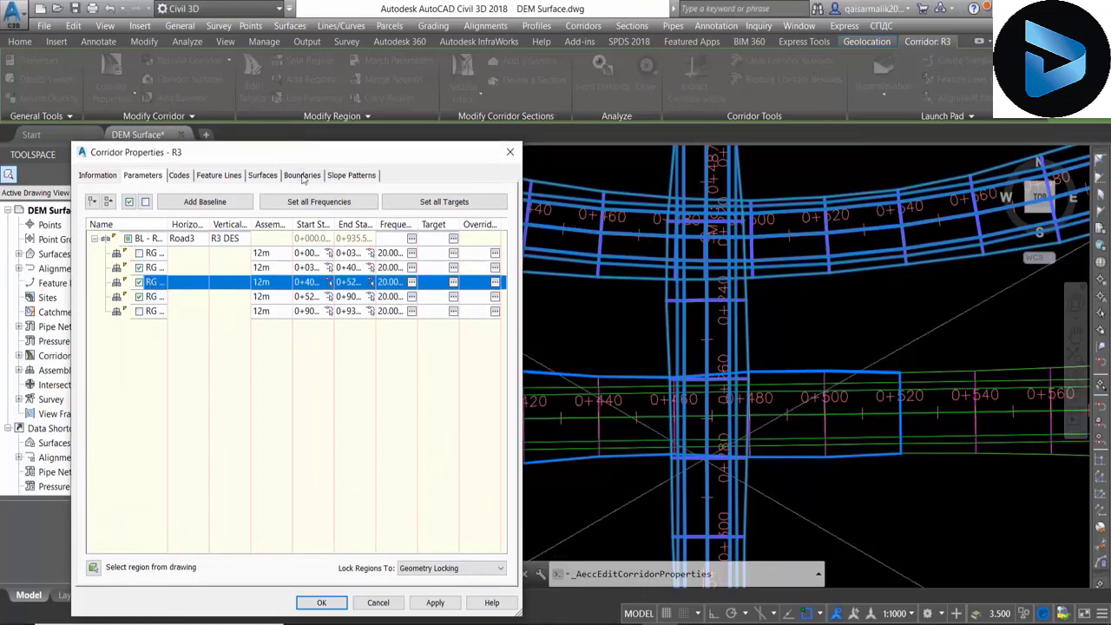
{"action": "left_click_drag", "start_coordinate": [303, 144], "coordinate": [355, 441]}
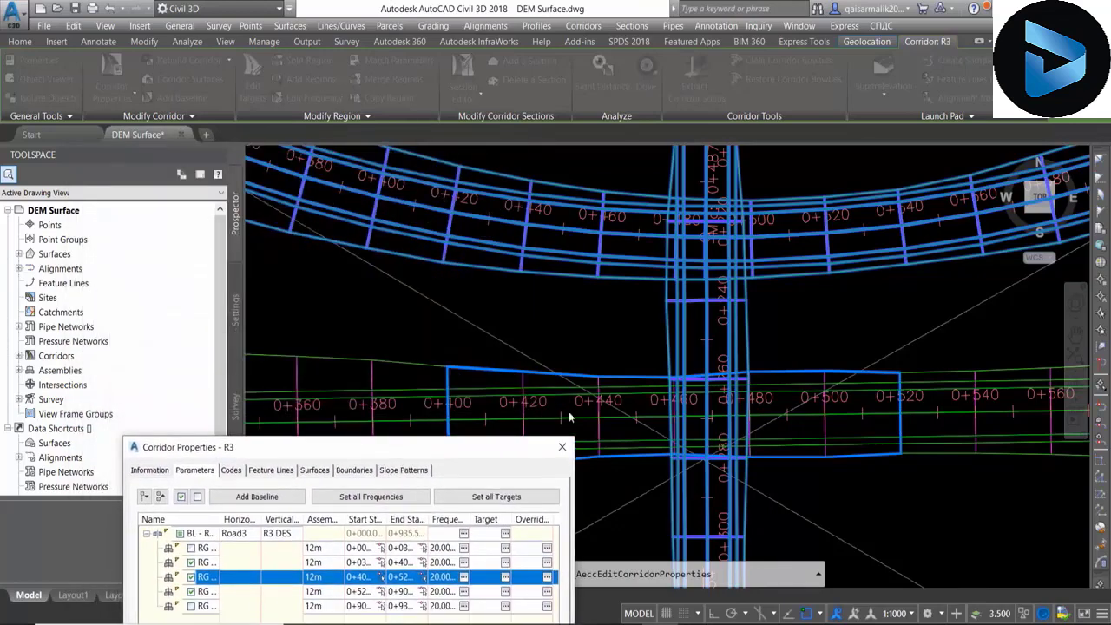
{"action": "left_click_drag", "start_coordinate": [460, 449], "coordinate": [393, 154]}
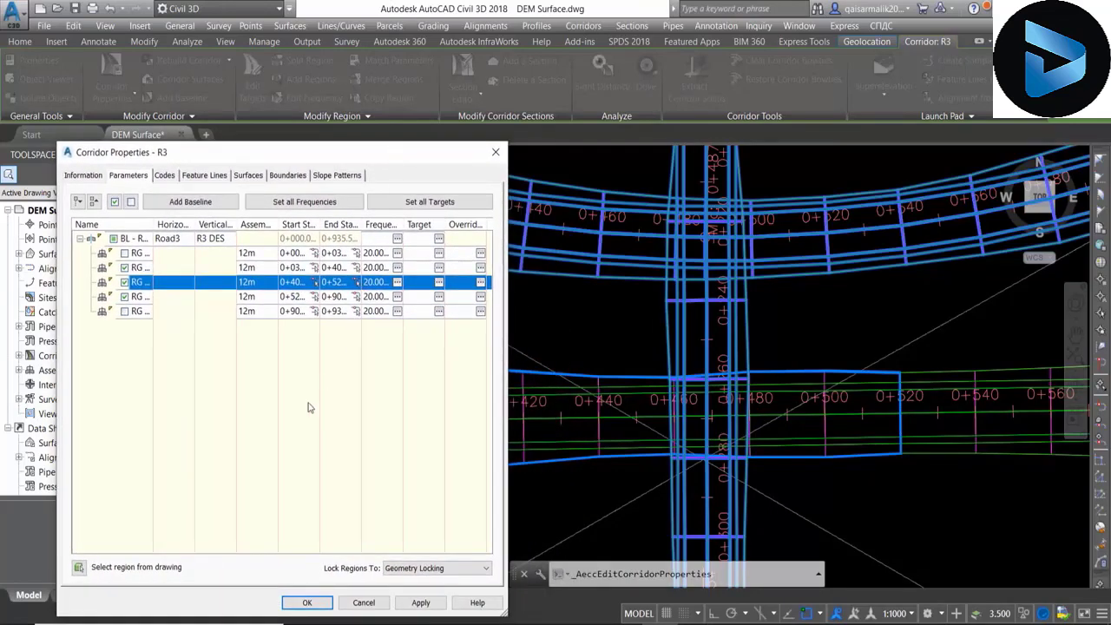
{"action": "left_click", "coordinate": [421, 605]}
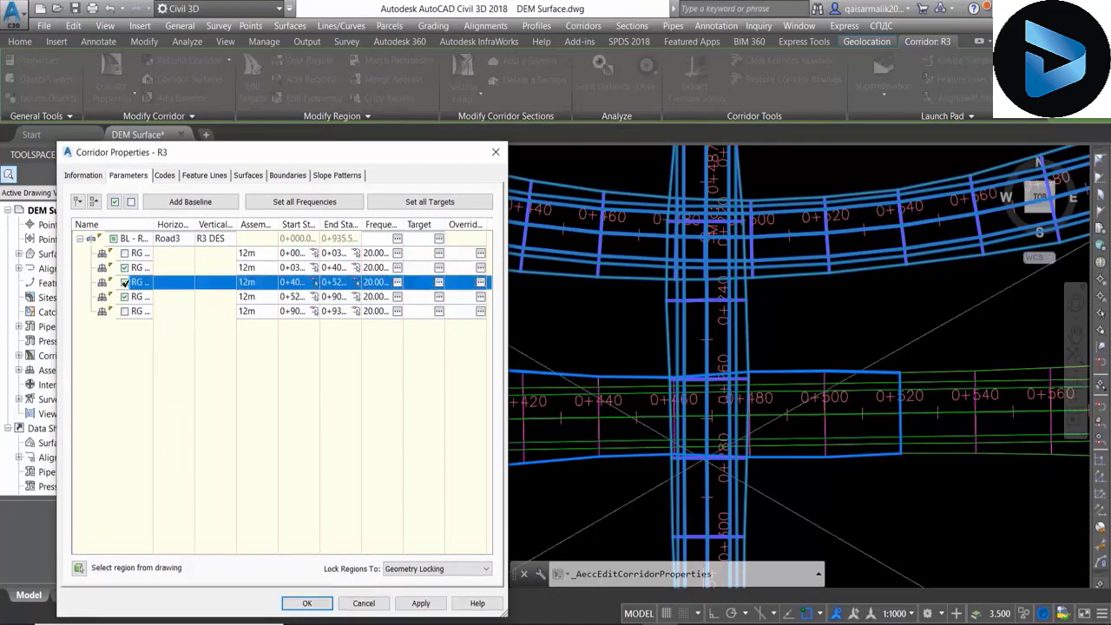
{"action": "left_click", "coordinate": [421, 602]}
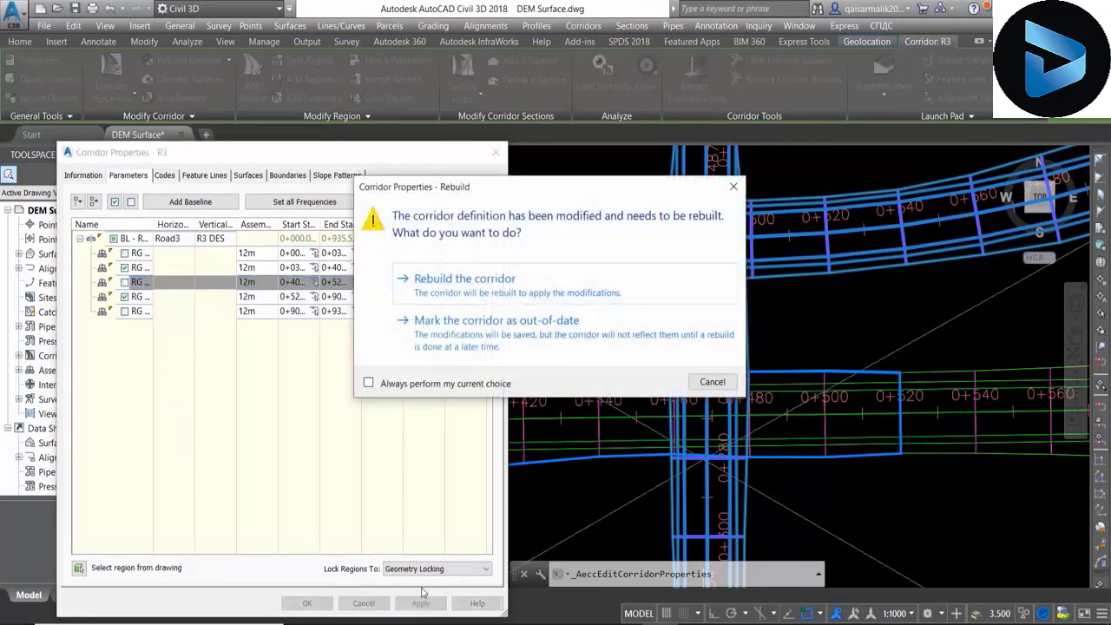
{"action": "left_click", "coordinate": [462, 293]}
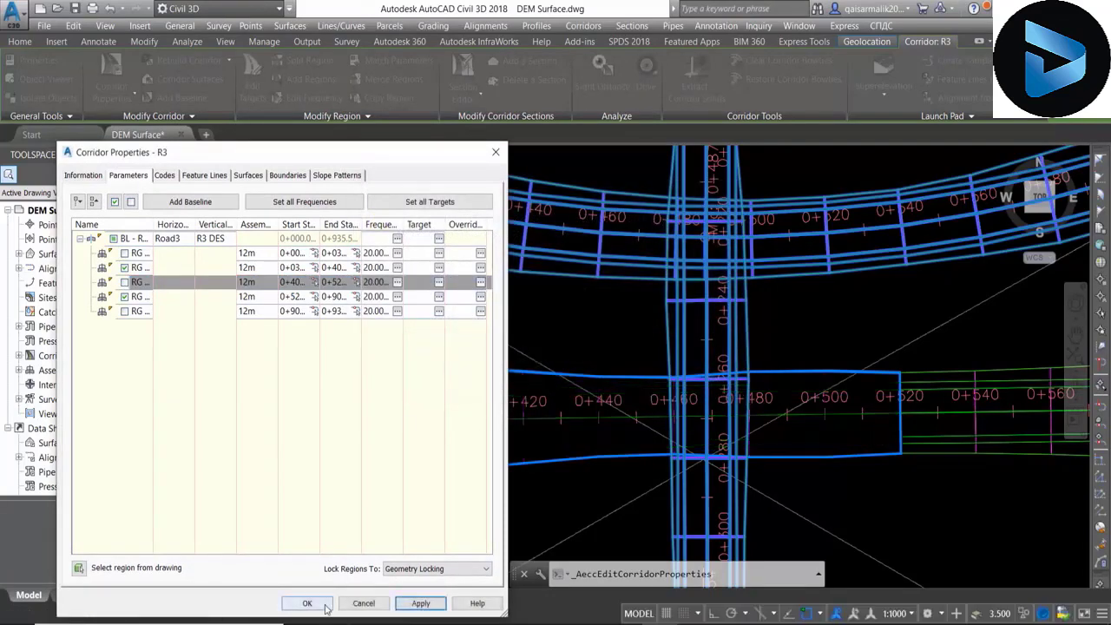
{"action": "left_click", "coordinate": [325, 608]}
{"action": "scroll", "coordinate": [556, 312], "scroll_direction": "down", "scroll_amount": 2}
{"action": "scroll", "coordinate": [556, 312], "scroll_direction": "down", "scroll_amount": 2}
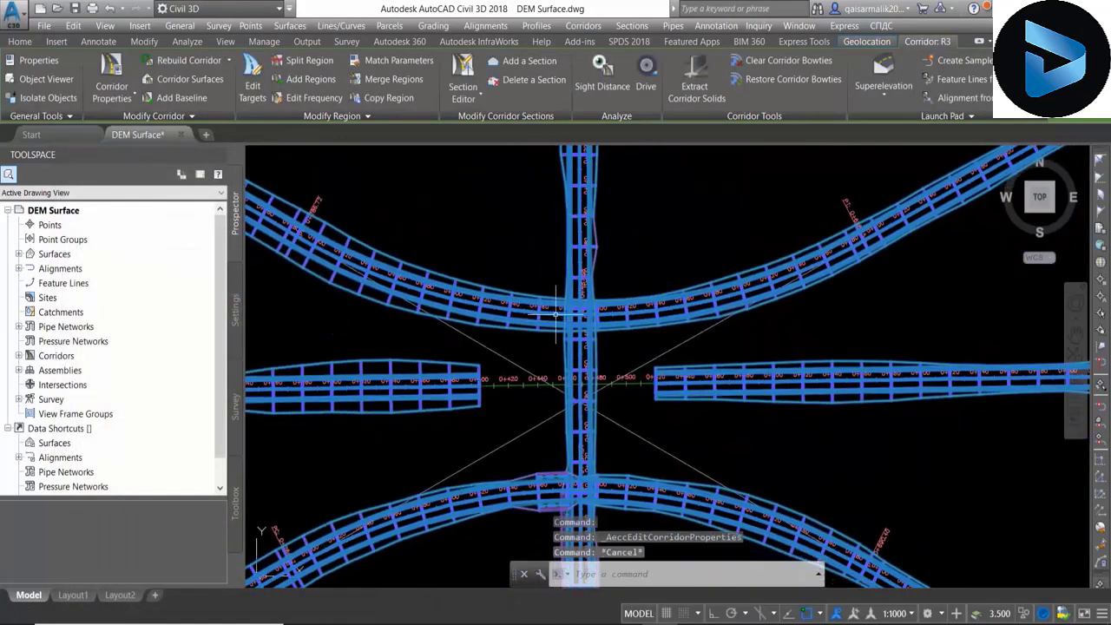
{"action": "key", "text": "Escape"}
- Zoom and pan across the full layout to check corridor gaps at the roundabouts and central crossing
{"action": "scroll", "coordinate": [555, 313], "scroll_direction": "down", "scroll_amount": 5}
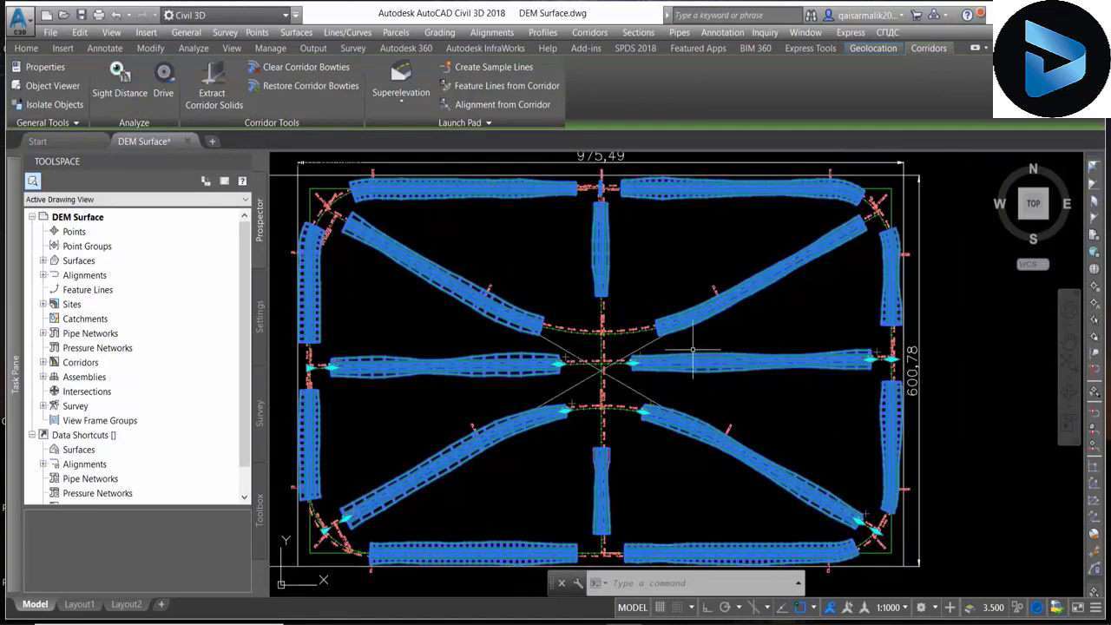
{"action": "scroll", "coordinate": [693, 350], "scroll_direction": "up", "scroll_amount": 2}
{"action": "mouse_move", "coordinate": [686, 347]}
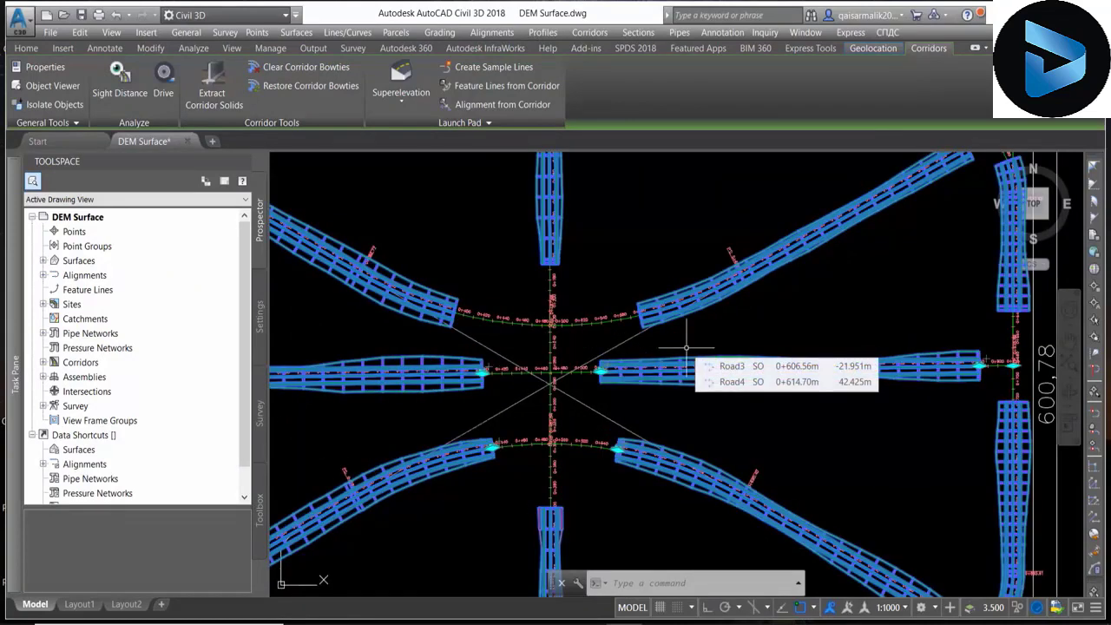
{"action": "scroll", "coordinate": [685, 347], "scroll_direction": "down", "scroll_amount": 3}
{"action": "scroll", "coordinate": [886, 311], "scroll_direction": "up", "scroll_amount": 4}
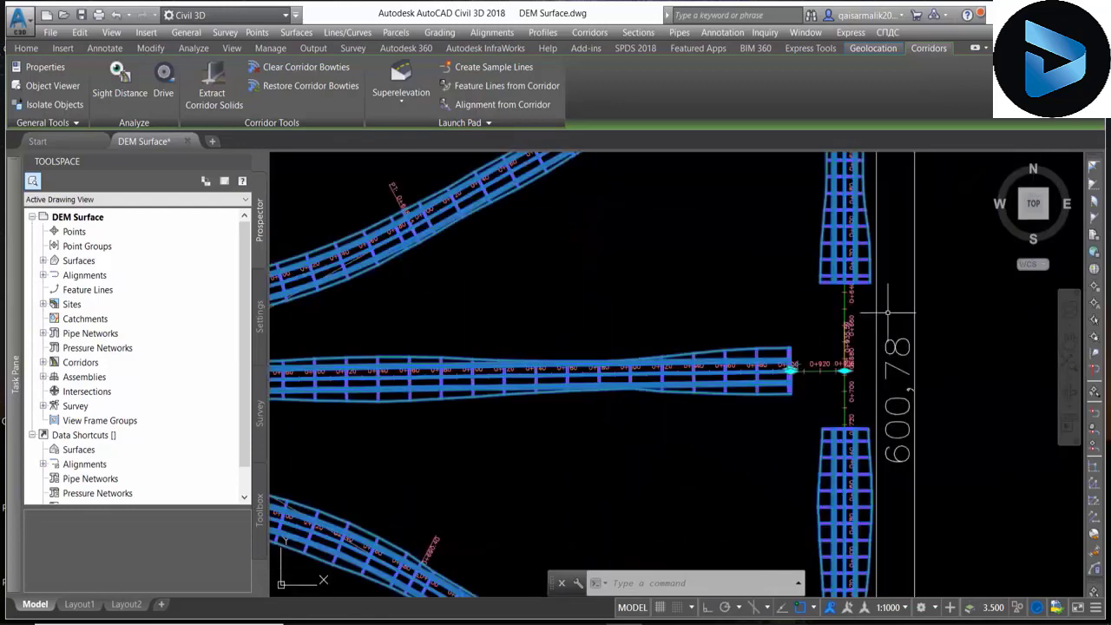
{"action": "scroll", "coordinate": [887, 311], "scroll_direction": "down", "scroll_amount": 4}
{"action": "scroll", "coordinate": [863, 271], "scroll_direction": "up", "scroll_amount": 1}
{"action": "scroll", "coordinate": [827, 231], "scroll_direction": "up", "scroll_amount": 4}
{"action": "mouse_move", "coordinate": [614, 222]}
{"action": "middle_mouse_down"}
{"action": "mouse_move", "coordinate": [632, 265]}
{"action": "mouse_move", "coordinate": [901, 286]}
{"action": "middle_mouse_up"}
{"action": "scroll", "coordinate": [415, 208], "scroll_direction": "down", "scroll_amount": 3}
{"action": "scroll", "coordinate": [647, 265], "scroll_direction": "up", "scroll_amount": 3}
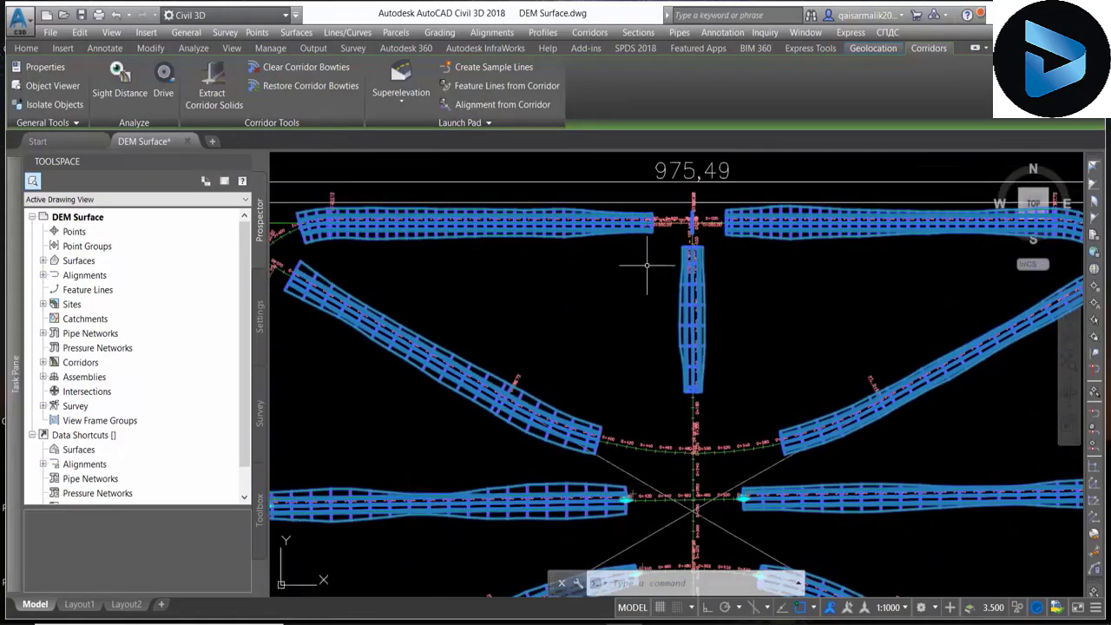
{"action": "scroll", "coordinate": [322, 242], "scroll_direction": "down", "scroll_amount": 2}
{"action": "scroll", "coordinate": [426, 244], "scroll_direction": "up", "scroll_amount": 2}
{"action": "middle_click_drag", "start_coordinate": [443, 362], "coordinate": [386, 271]}
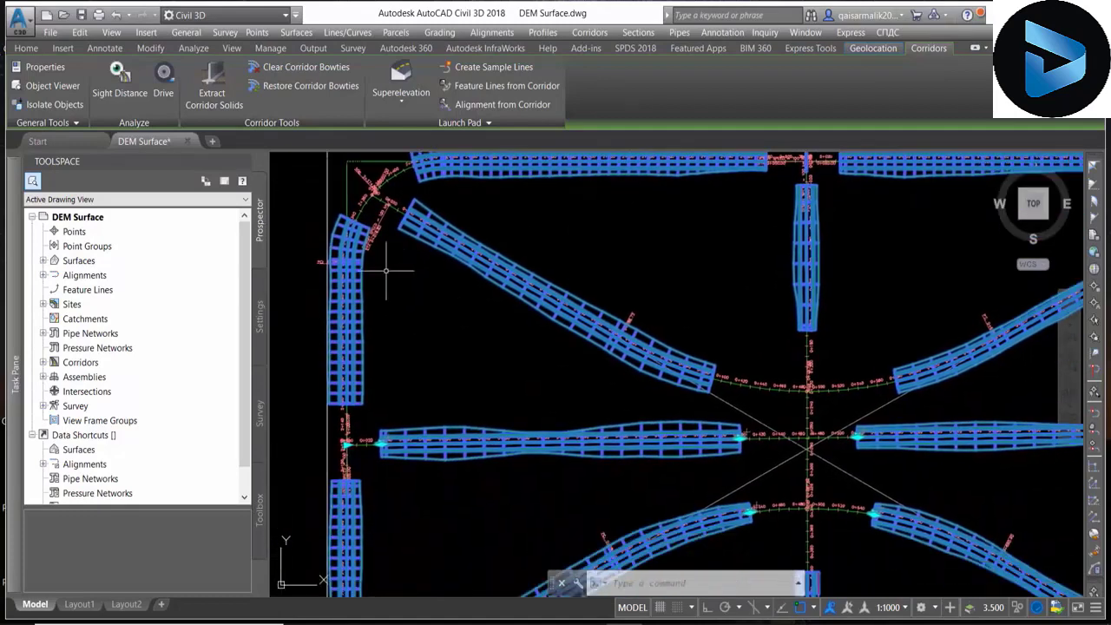
{"action": "middle_click_drag", "start_coordinate": [361, 426], "coordinate": [365, 396]}
{"action": "scroll", "coordinate": [391, 391], "scroll_direction": "down", "scroll_amount": 3}
{"action": "scroll", "coordinate": [651, 335], "scroll_direction": "up", "scroll_amount": 3}
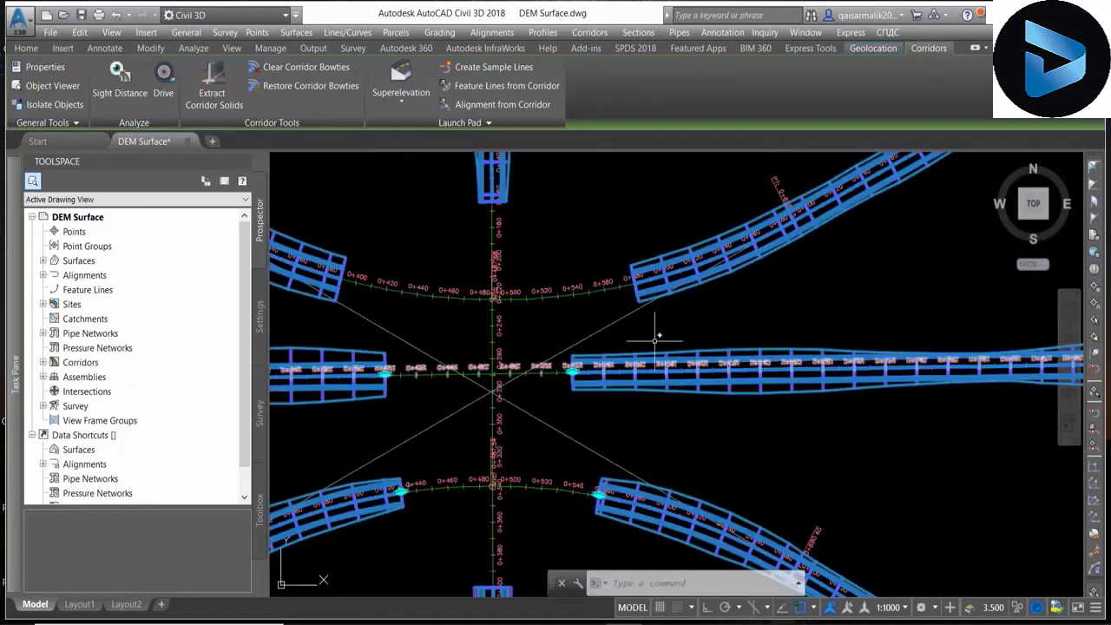
{"action": "scroll", "coordinate": [512, 289], "scroll_direction": "down", "scroll_amount": 3}
{"action": "key", "text": "Escape"}
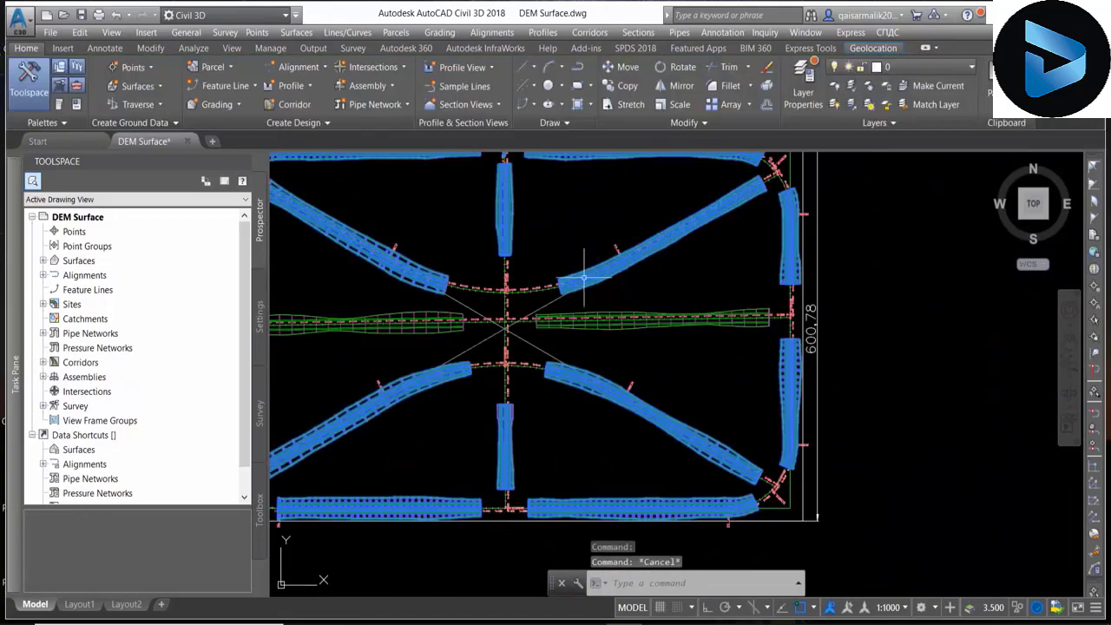
{"action": "left_click", "coordinate": [584, 278]}
{"action": "key", "text": "Escape"}
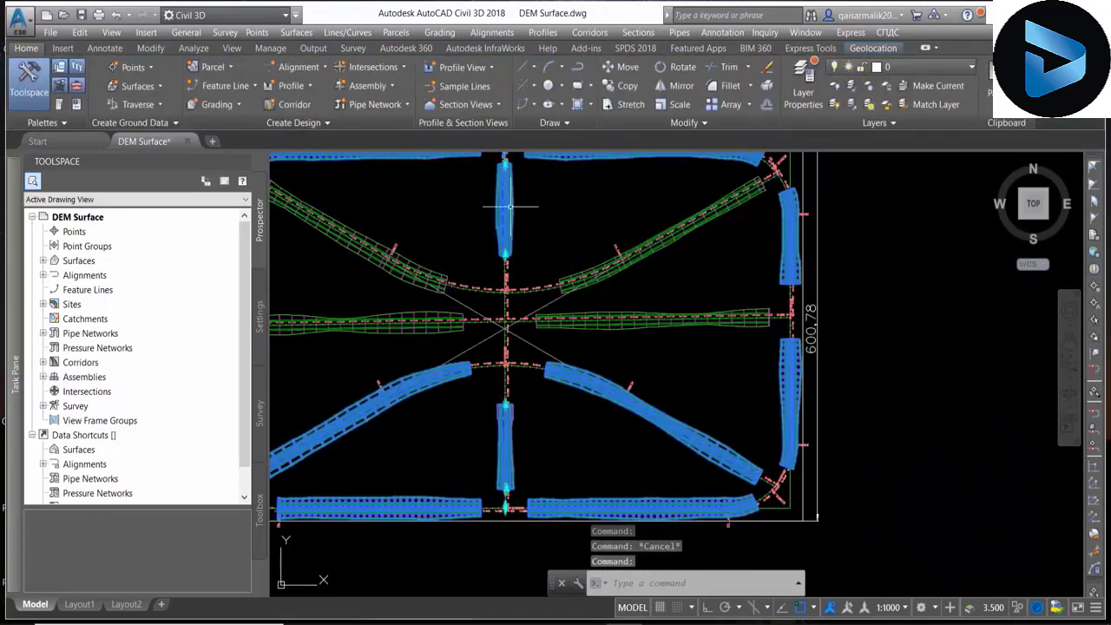
{"action": "left_click", "coordinate": [505, 209]}
{"action": "key", "text": "Escape"}
{"action": "left_click", "coordinate": [591, 157]}
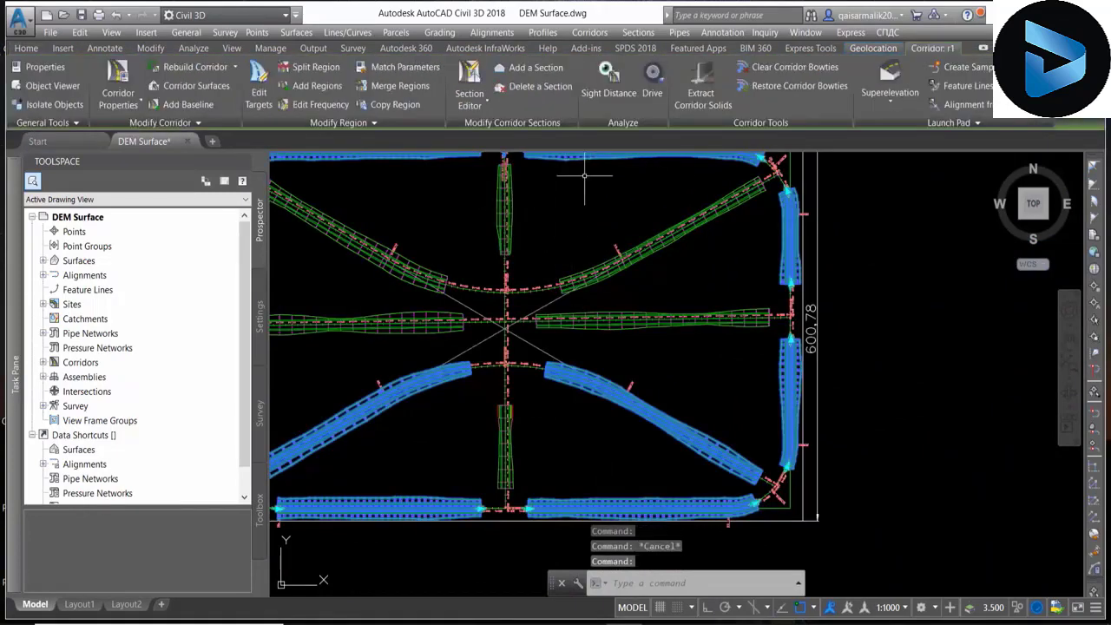
{"action": "key", "text": "Escape"}
{"action": "left_click", "coordinate": [631, 394]}
{"action": "key", "text": "Escape"}
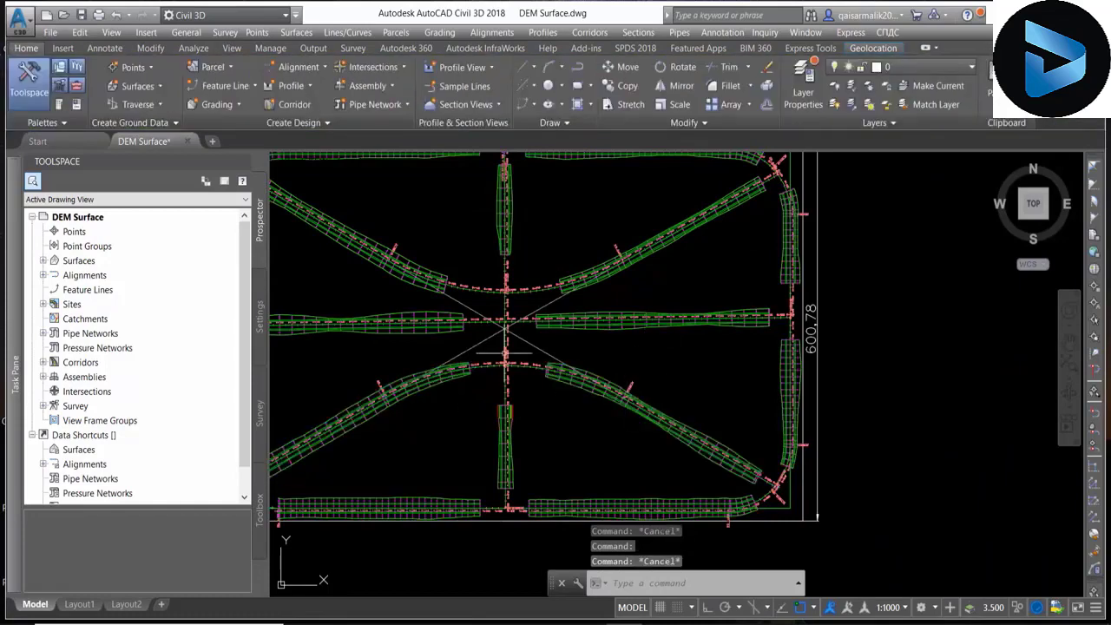
{"action": "scroll", "coordinate": [504, 353], "scroll_direction": "down", "scroll_amount": 1}
{"action": "scroll", "coordinate": [556, 332], "scroll_direction": "up", "scroll_amount": 1}
{"action": "scroll", "coordinate": [573, 334], "scroll_direction": "up", "scroll_amount": 1}
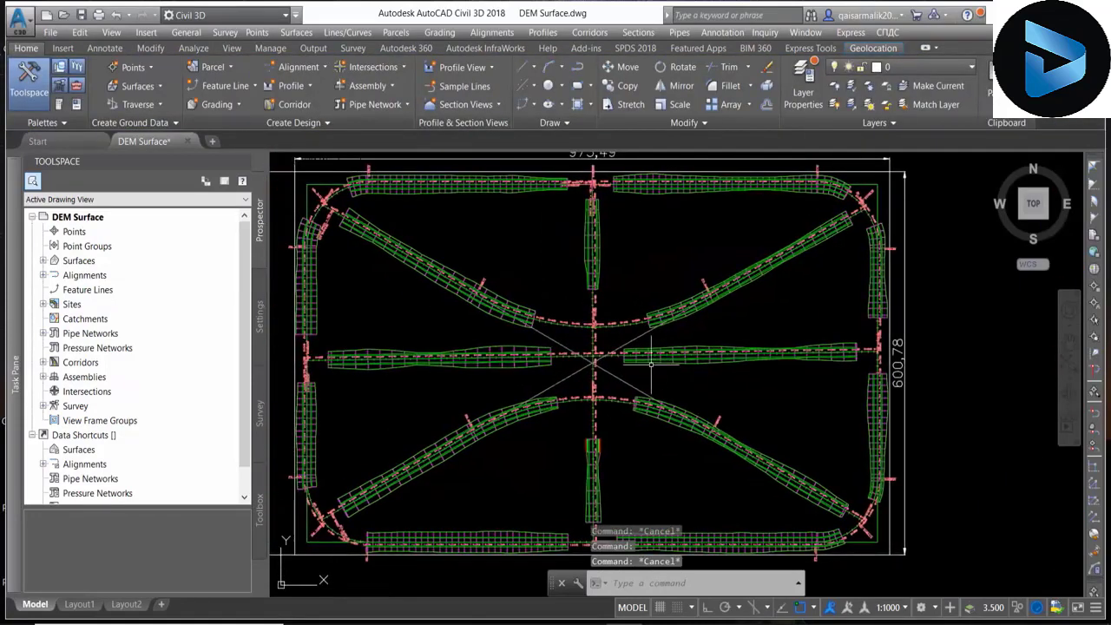
{"action": "scroll", "coordinate": [598, 355], "scroll_direction": "up", "scroll_amount": 3}
{"action": "scroll", "coordinate": [569, 382], "scroll_direction": "down", "scroll_amount": 1}
{"action": "scroll", "coordinate": [564, 382], "scroll_direction": "up", "scroll_amount": 1}
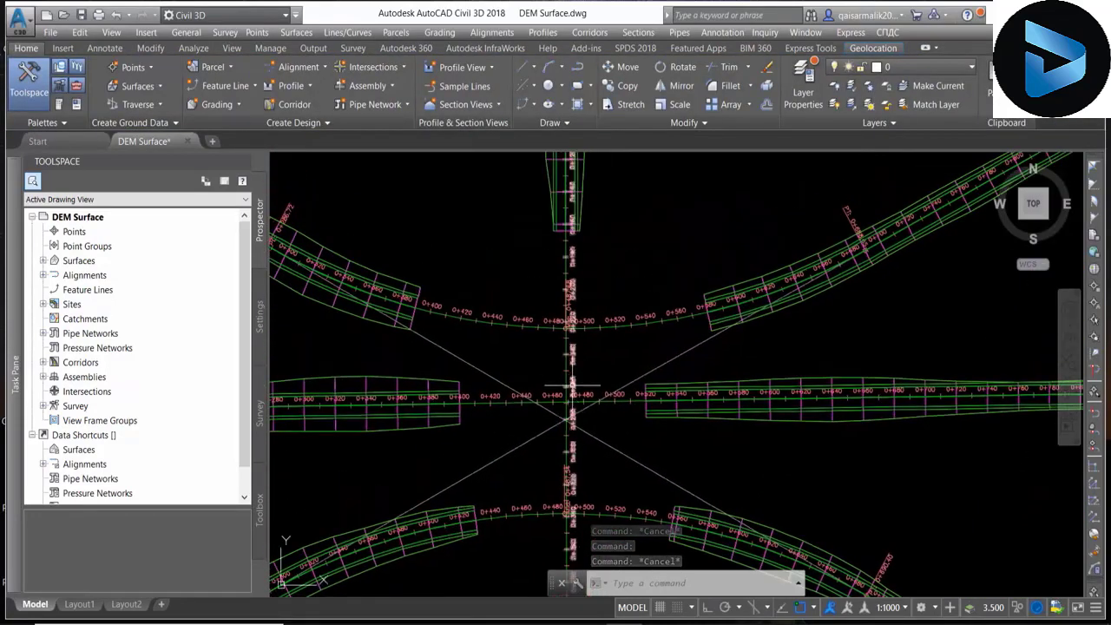
{"action": "scroll", "coordinate": [526, 322], "scroll_direction": "up", "scroll_amount": 2}
{"action": "scroll", "coordinate": [475, 326], "scroll_direction": "down", "scroll_amount": 1}
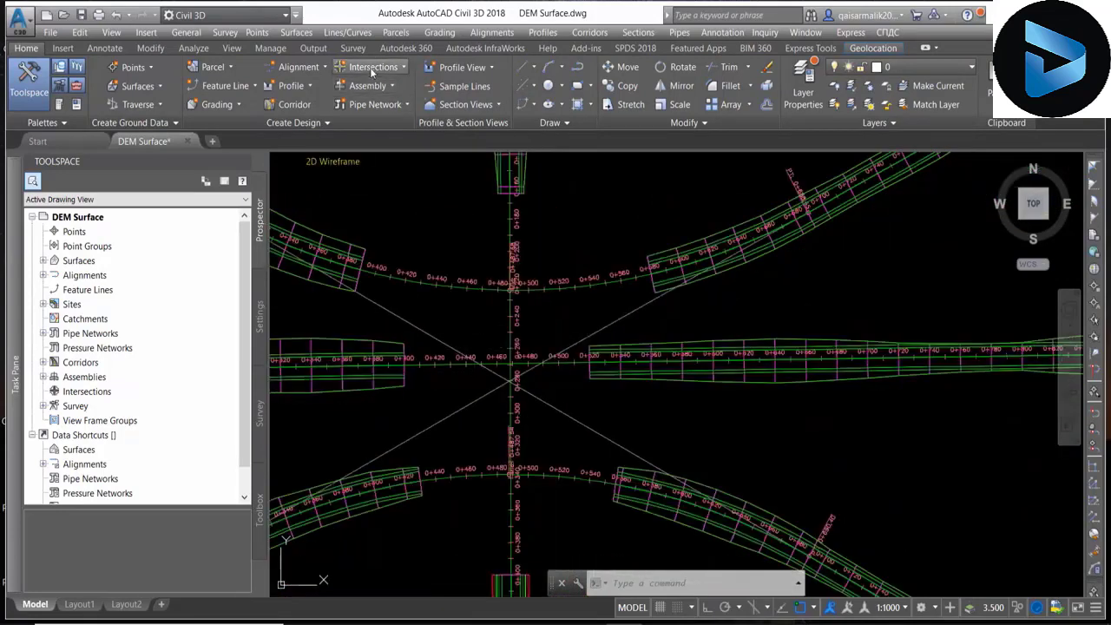
- Start Roundabout 1 and accept the two-lane Austroads settings: 66.4 inscribed diameter, 48.0 island
{"action": "left_click", "coordinate": [405, 69]}
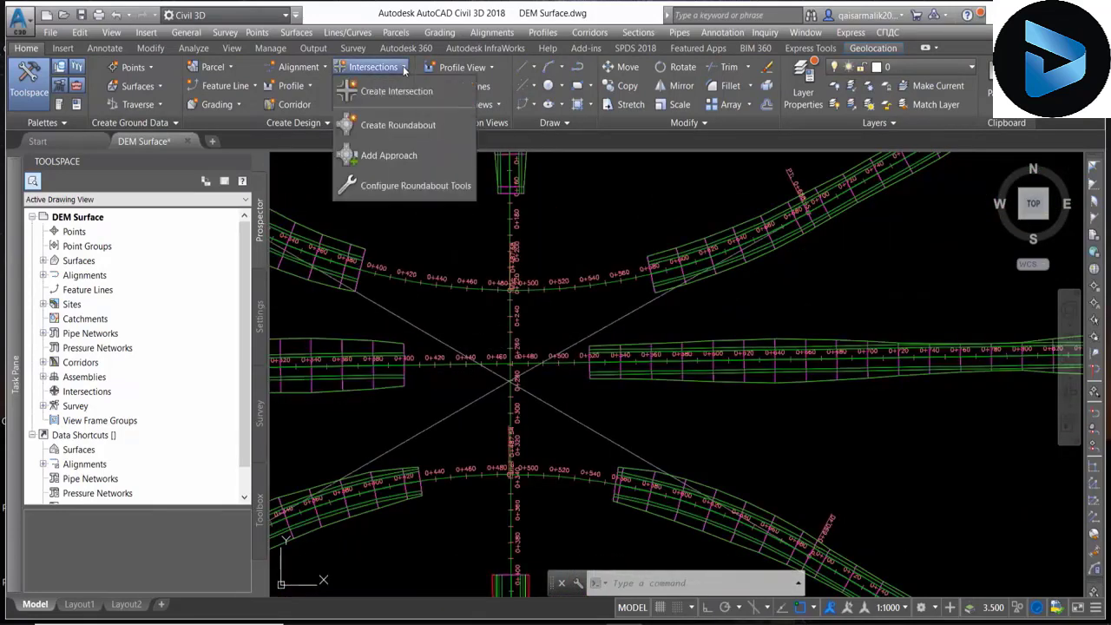
{"action": "left_click", "coordinate": [392, 132]}
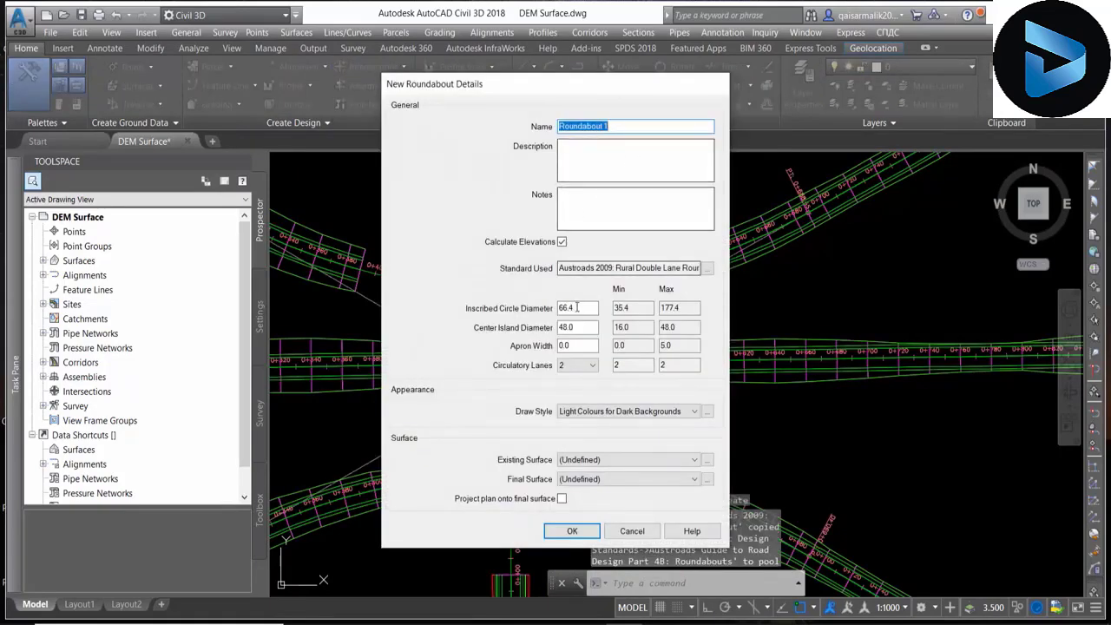
{"action": "left_click", "coordinate": [577, 307]}
{"action": "left_click", "coordinate": [570, 326]}
{"action": "left_click", "coordinate": [573, 345]}
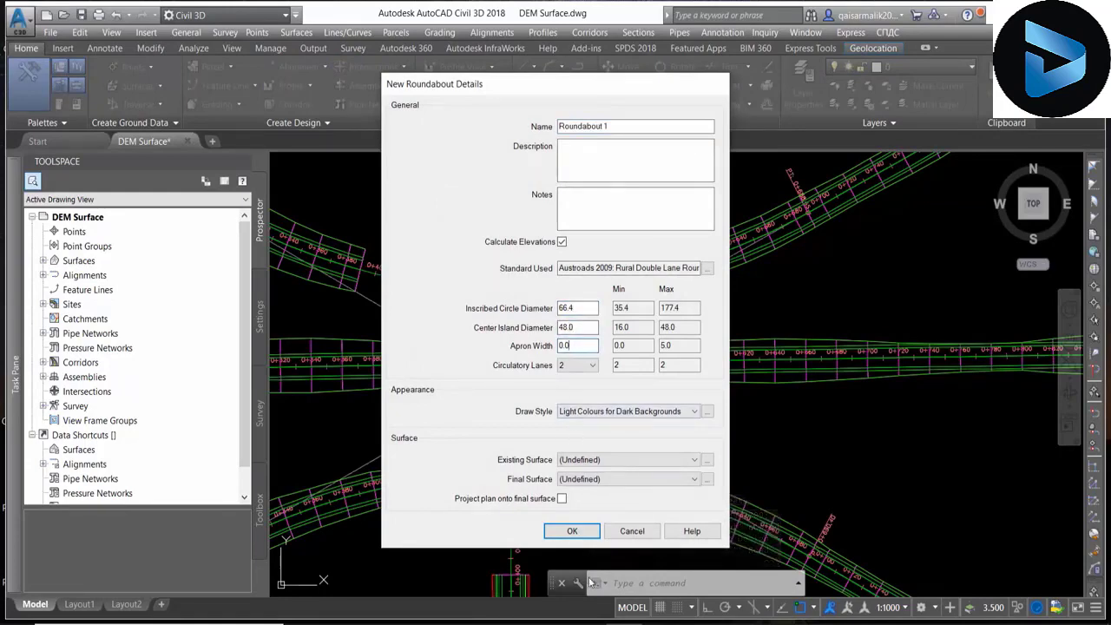
{"action": "left_click", "coordinate": [572, 531]}
{"action": "scroll", "coordinate": [544, 388], "scroll_direction": "up", "scroll_amount": 5}
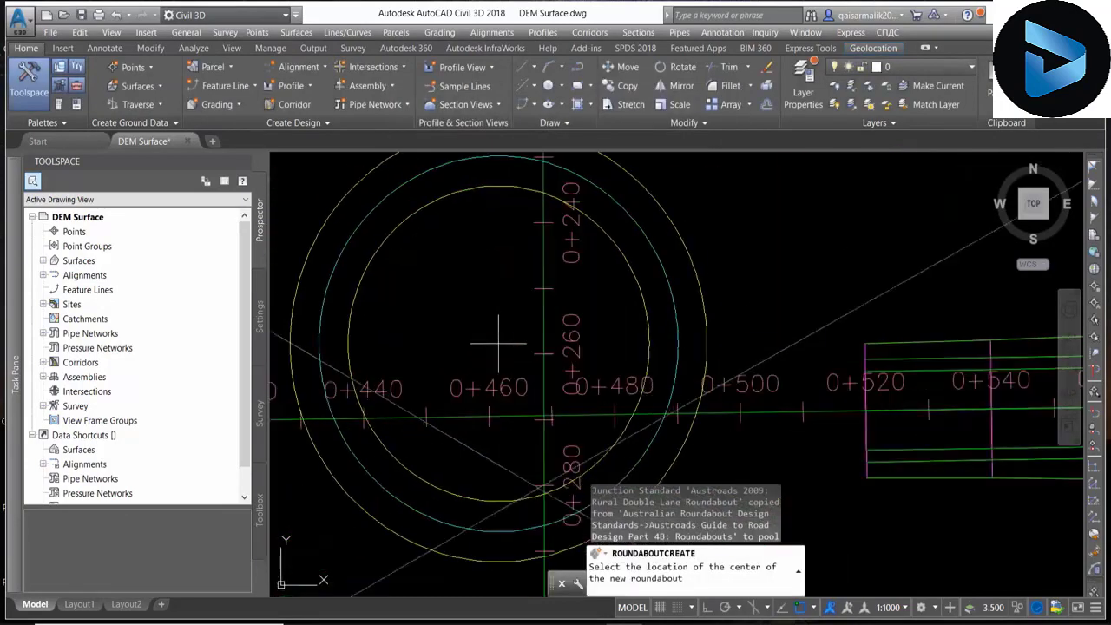
- Place the roundabout centre at the central crossing
{"action": "left_click", "coordinate": [544, 418]}
{"action": "scroll", "coordinate": [527, 321], "scroll_direction": "down", "scroll_amount": 4}
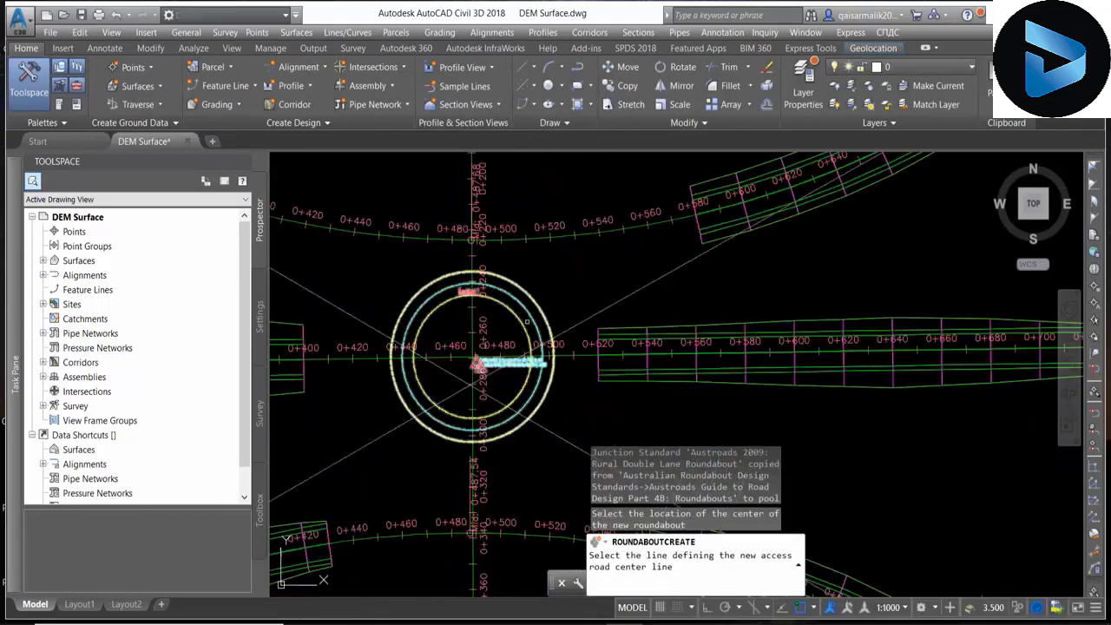
{"action": "scroll", "coordinate": [527, 321], "scroll_direction": "down", "scroll_amount": 2}
{"action": "scroll", "coordinate": [532, 281], "scroll_direction": "up", "scroll_amount": 2}
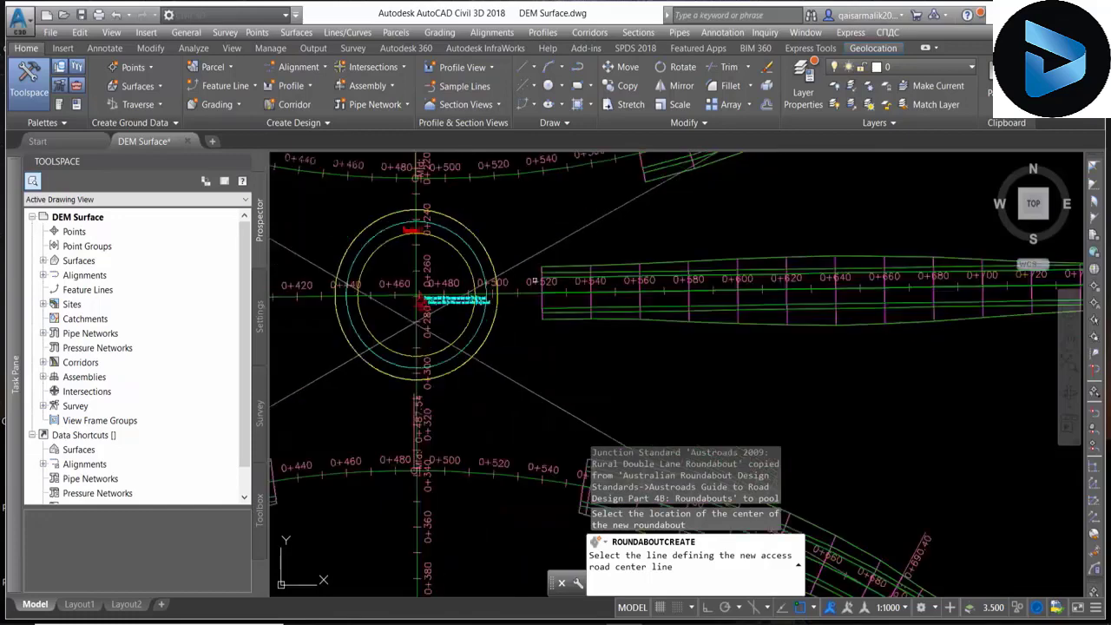
{"action": "mouse_move", "coordinate": [524, 293]}
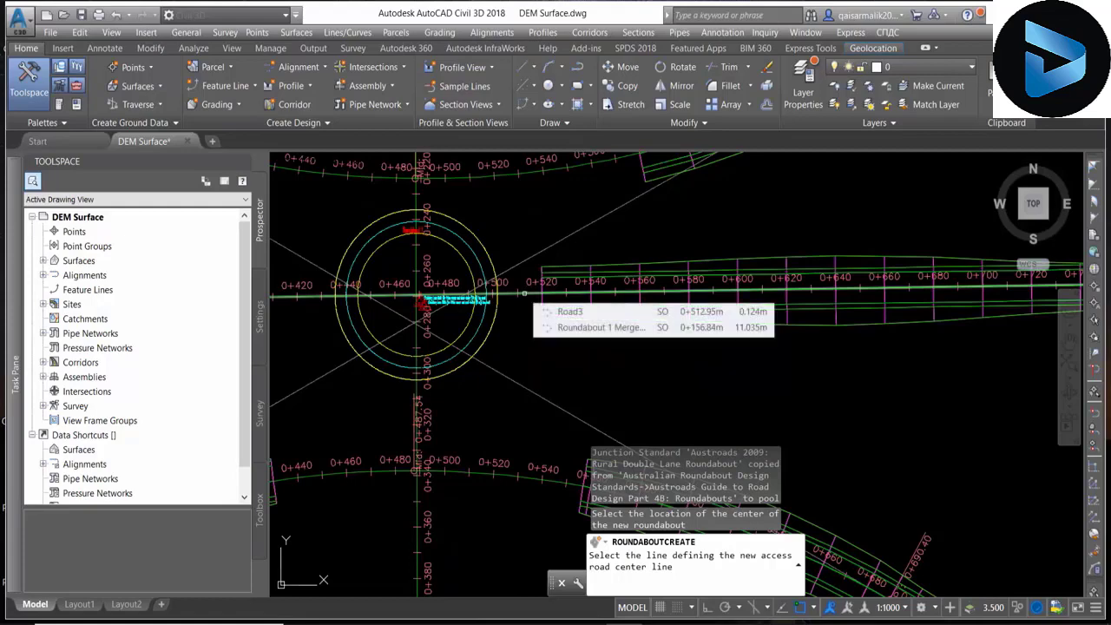
- Add approach arms on Road3 to the east and west and on Road2 to the south
{"action": "left_click", "coordinate": [524, 293]}
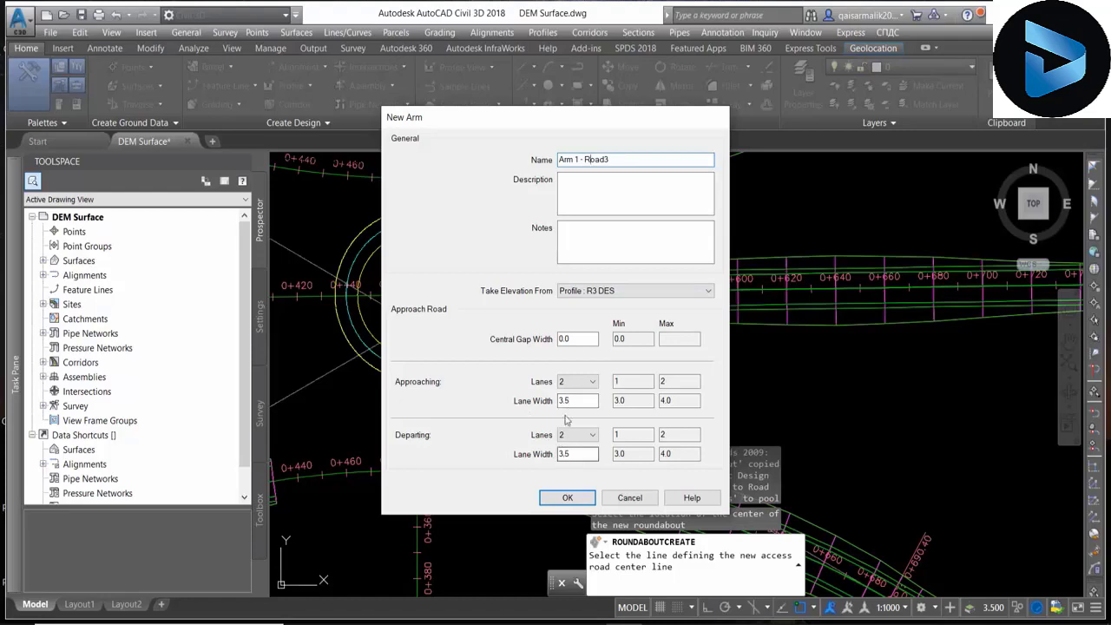
{"action": "left_click", "coordinate": [568, 497]}
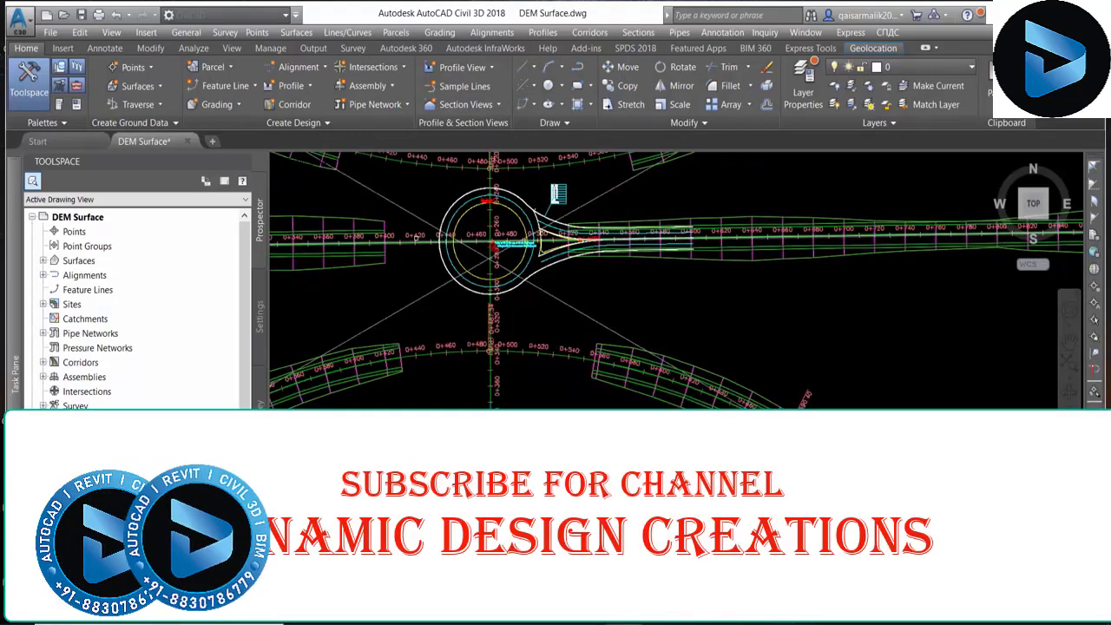
{"action": "left_click", "coordinate": [404, 241]}
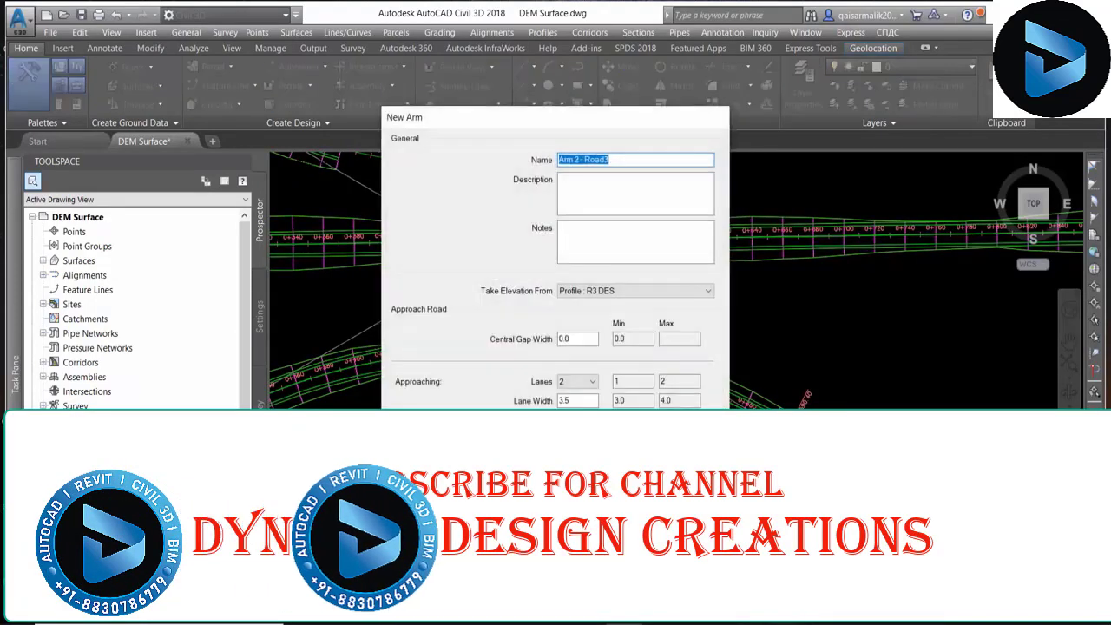
{"action": "key", "text": "Return"}
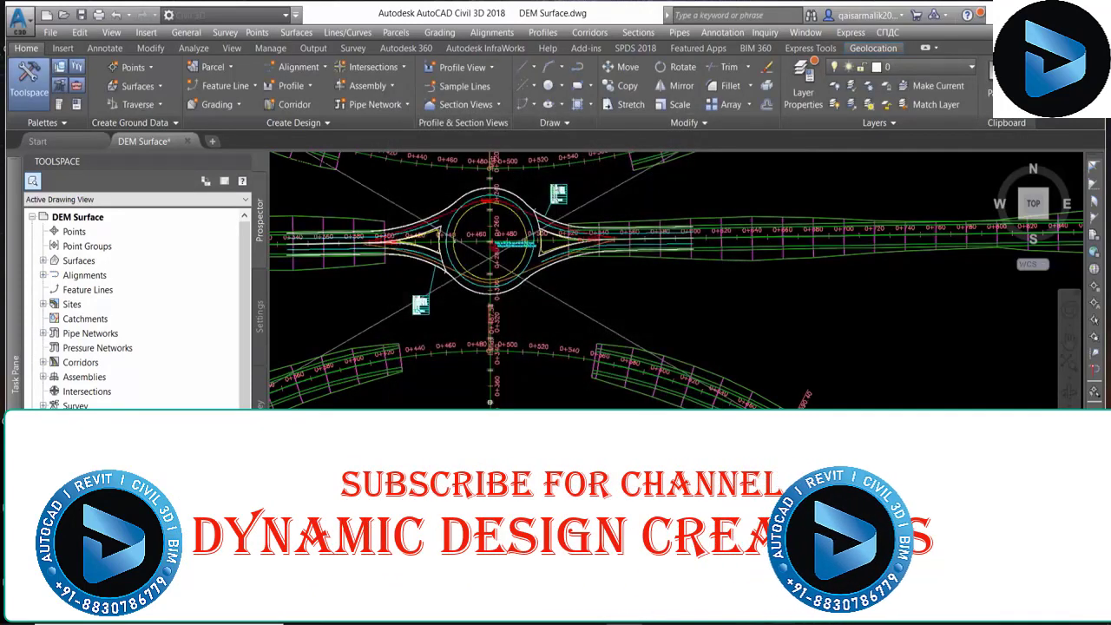
{"action": "scroll", "coordinate": [490, 308], "scroll_direction": "up", "scroll_amount": 5}
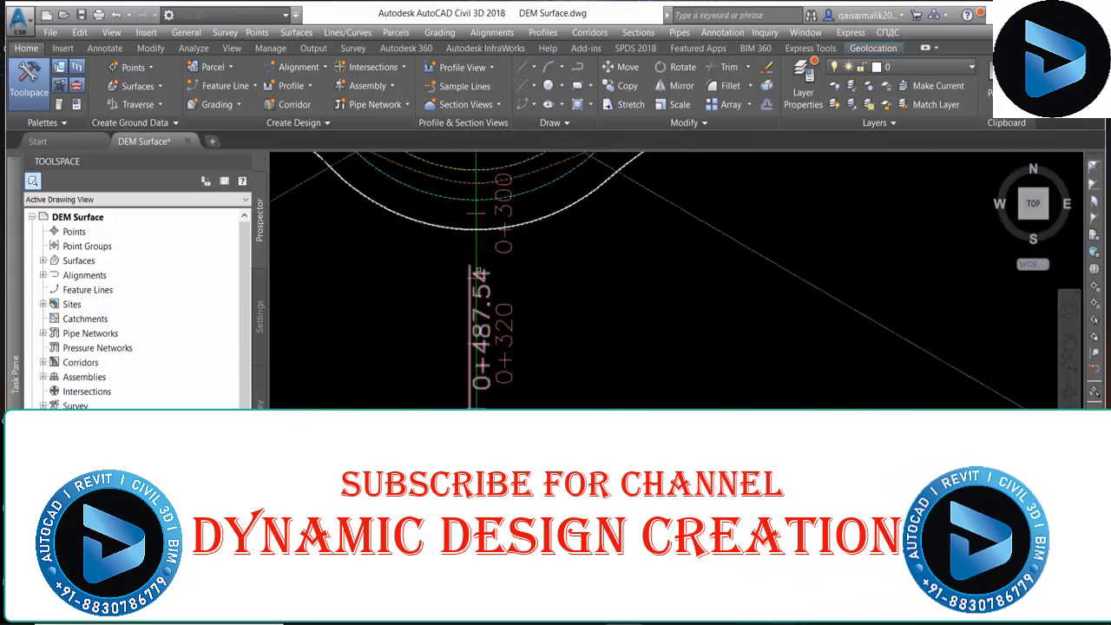
{"action": "left_click", "coordinate": [476, 258]}
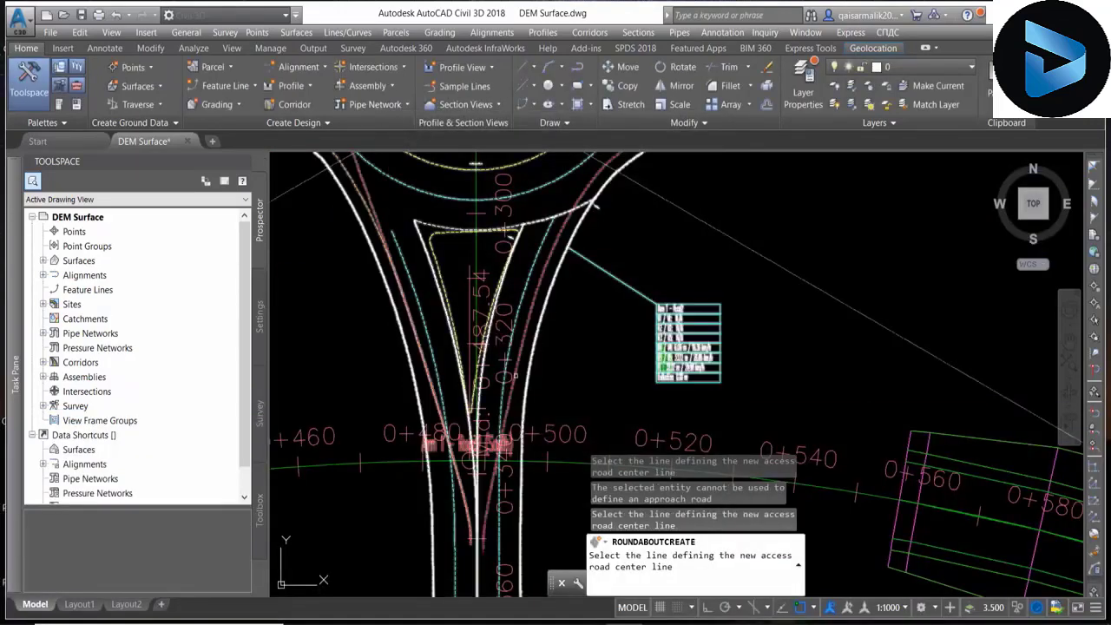
{"action": "scroll", "coordinate": [508, 365], "scroll_direction": "down", "scroll_amount": 3}
{"action": "scroll", "coordinate": [507, 364], "scroll_direction": "down", "scroll_amount": 3}
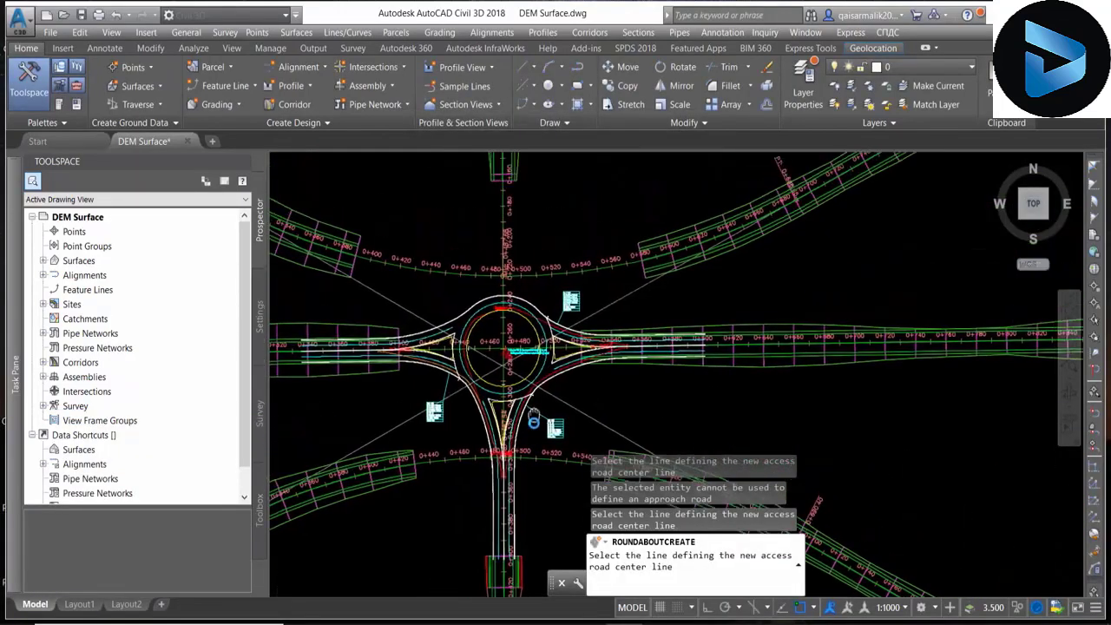
{"action": "scroll", "coordinate": [511, 253], "scroll_direction": "up", "scroll_amount": 2}
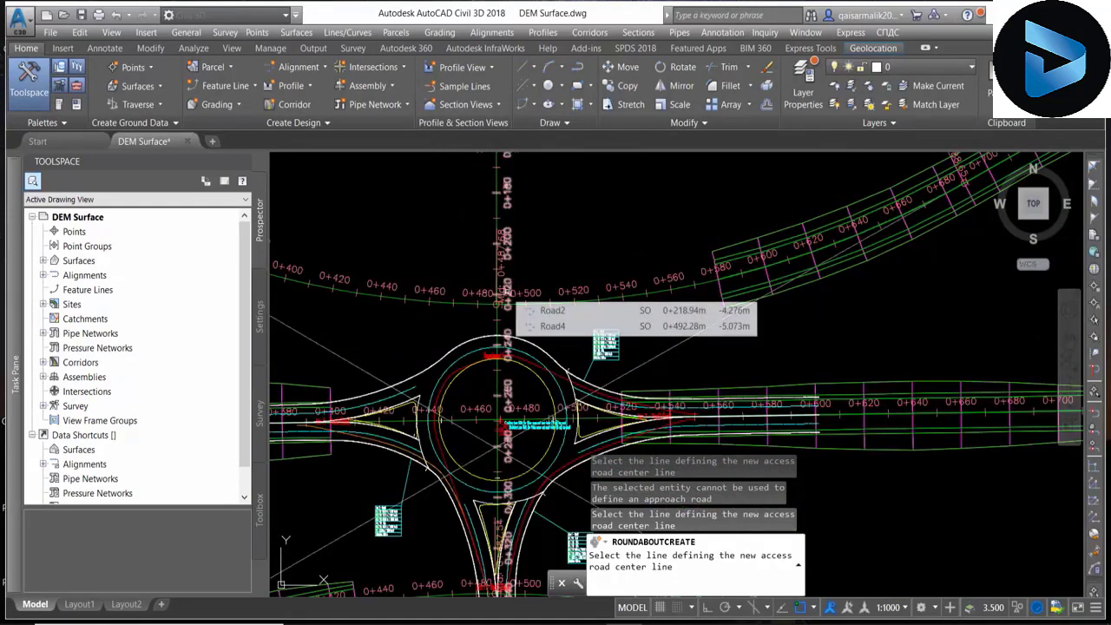
{"action": "scroll", "coordinate": [477, 256], "scroll_direction": "down", "scroll_amount": 2}
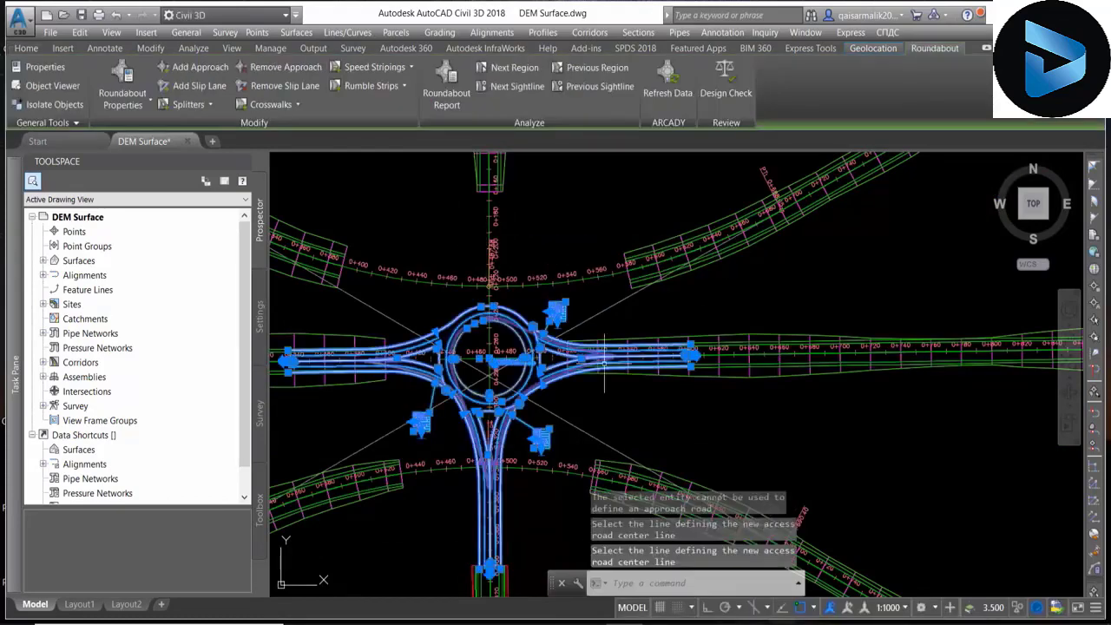
- Add a fourth approach arm on the north road to the central roundabout
{"action": "key", "text": "Escape"}
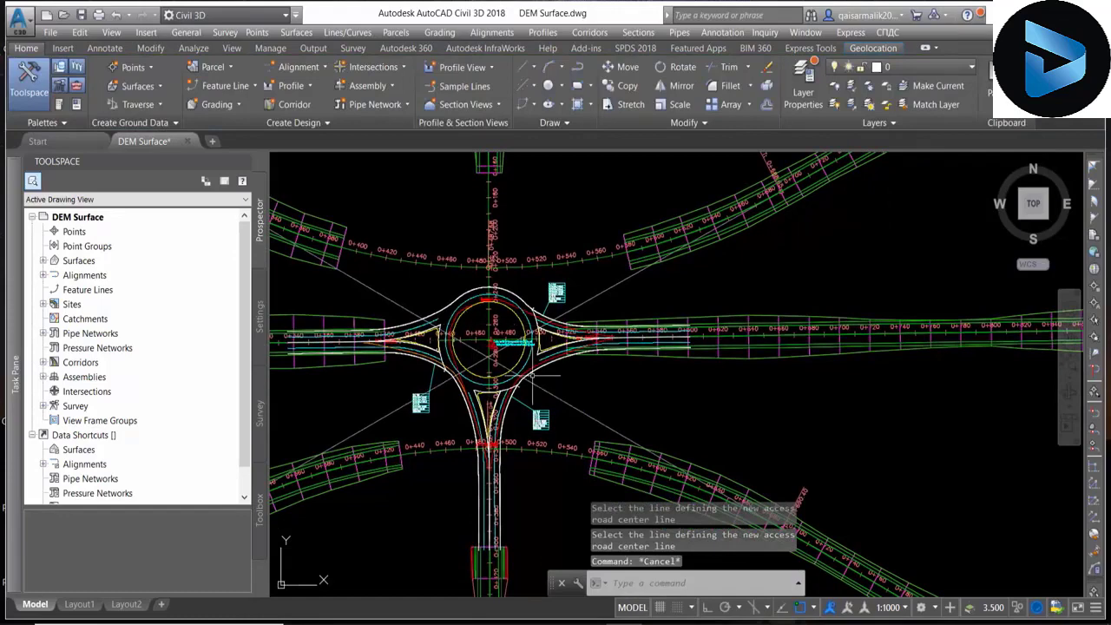
{"action": "middle_click_drag", "start_coordinate": [485, 282], "coordinate": [495, 352]}
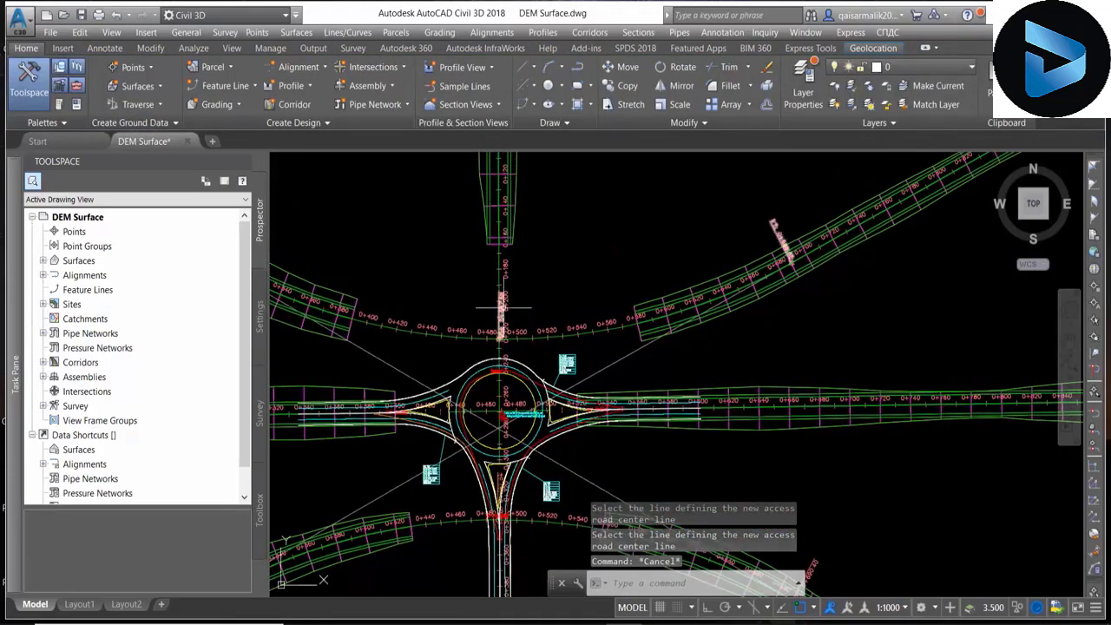
{"action": "left_click", "coordinate": [468, 367]}
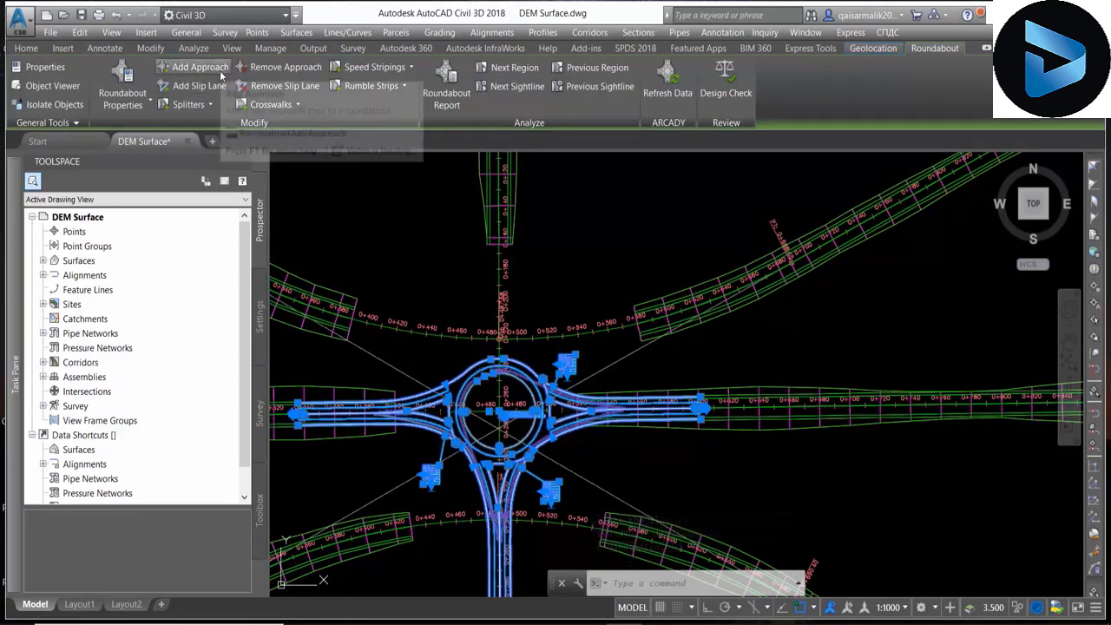
{"action": "left_click", "coordinate": [196, 67]}
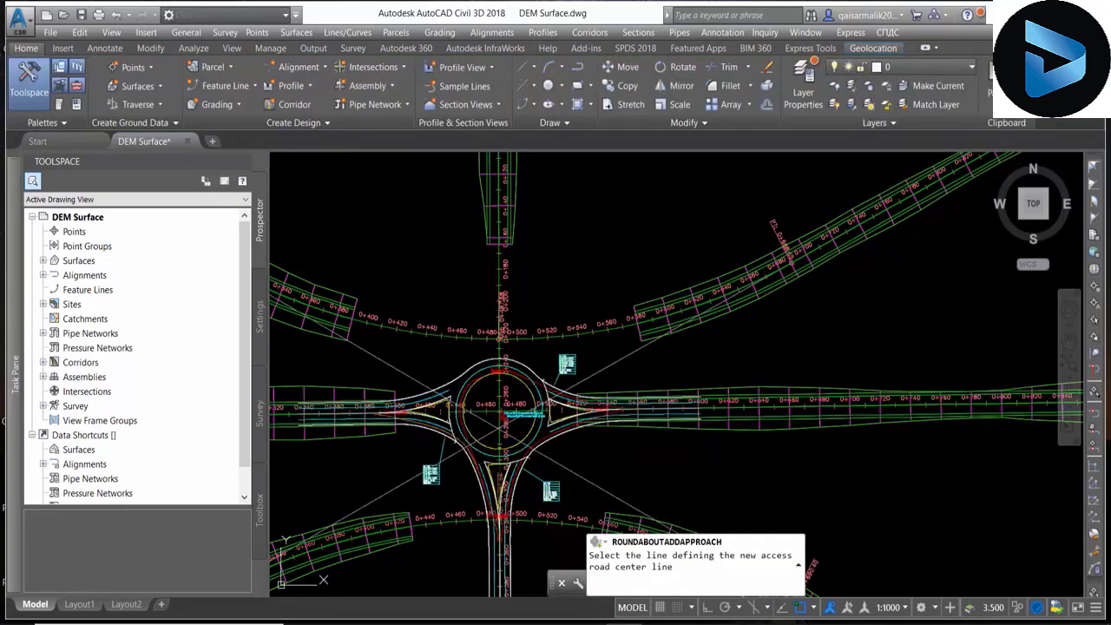
{"action": "left_click", "coordinate": [501, 348]}
{"action": "left_click", "coordinate": [570, 497]}
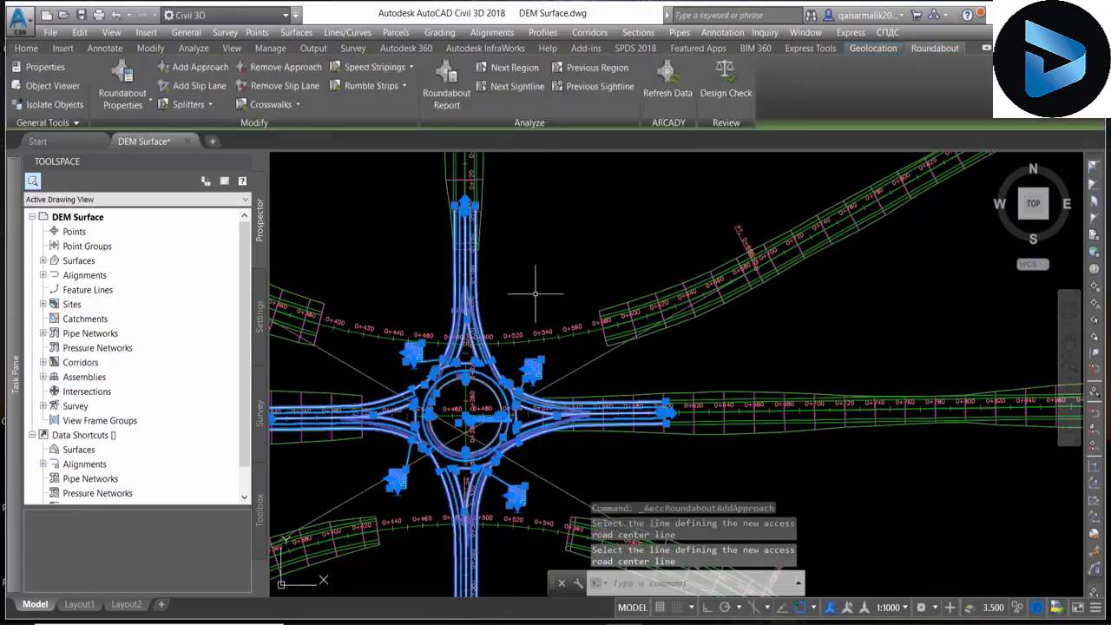
{"action": "scroll", "coordinate": [540, 289], "scroll_direction": "down", "scroll_amount": 4}
{"action": "key", "text": "Escape"}
{"action": "scroll", "coordinate": [546, 269], "scroll_direction": "up", "scroll_amount": 3}
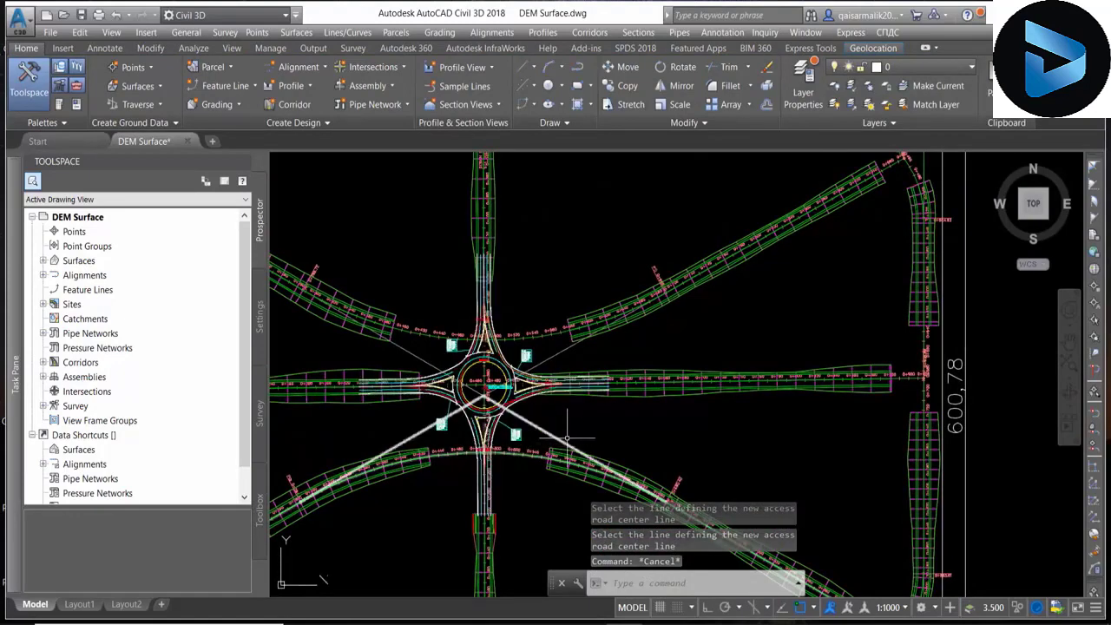
- Stretch the east corridor's start grip back to station 0+600
{"action": "scroll", "coordinate": [606, 395], "scroll_direction": "up", "scroll_amount": 2}
{"action": "scroll", "coordinate": [605, 395], "scroll_direction": "up", "scroll_amount": 1}
{"action": "scroll", "coordinate": [642, 347], "scroll_direction": "up", "scroll_amount": 1}
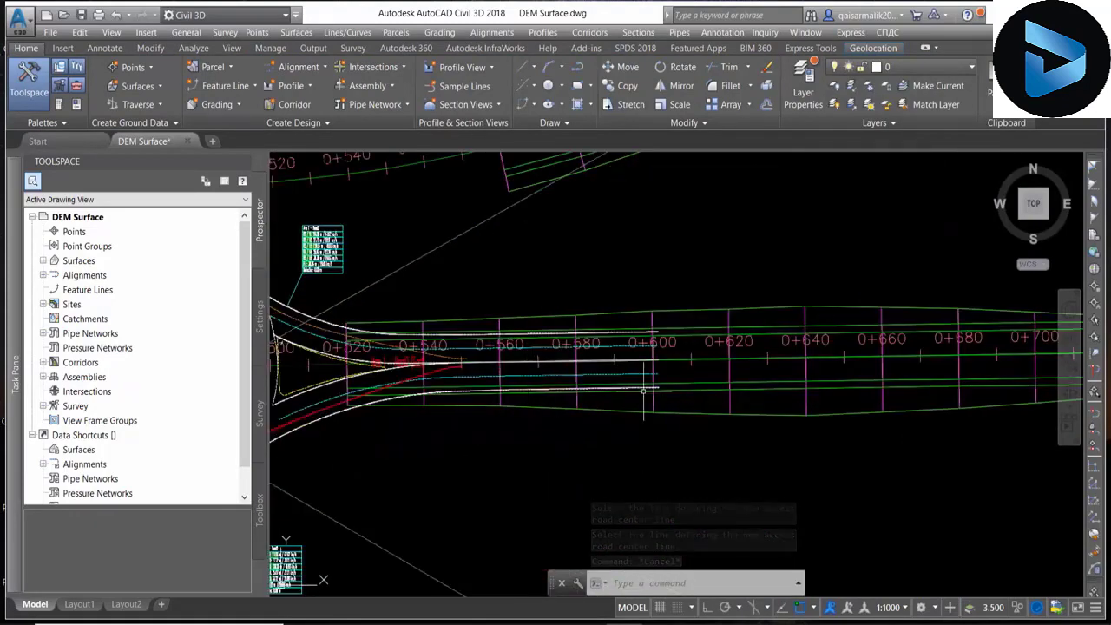
{"action": "scroll", "coordinate": [658, 329], "scroll_direction": "up", "scroll_amount": 1}
{"action": "scroll", "coordinate": [658, 328], "scroll_direction": "up", "scroll_amount": 4}
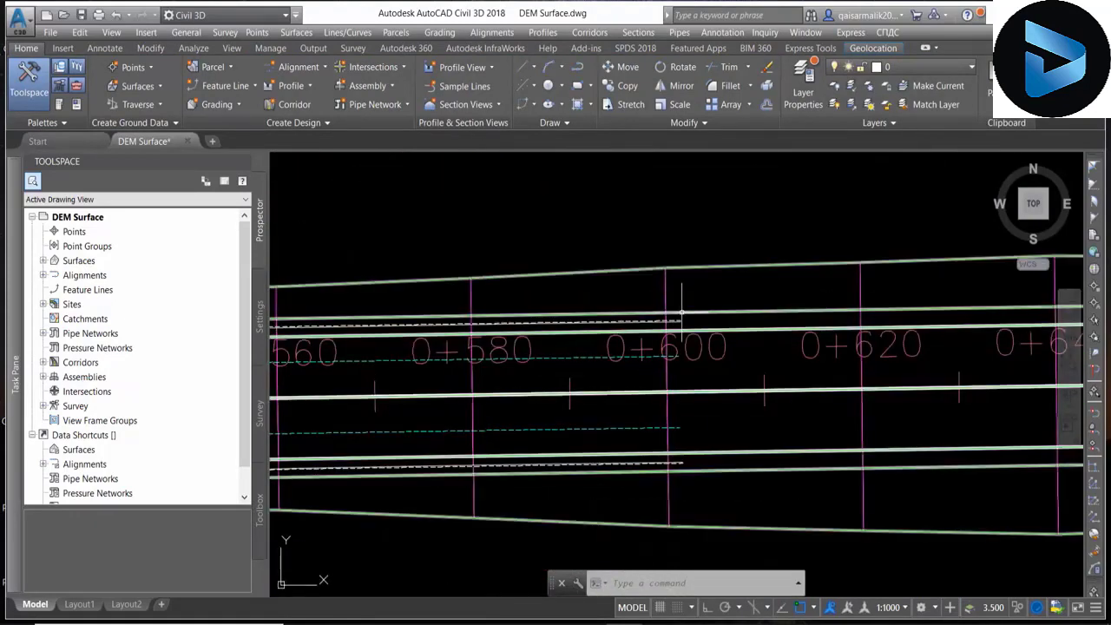
{"action": "scroll", "coordinate": [434, 389], "scroll_direction": "down", "scroll_amount": 2}
{"action": "scroll", "coordinate": [416, 380], "scroll_direction": "down", "scroll_amount": 2}
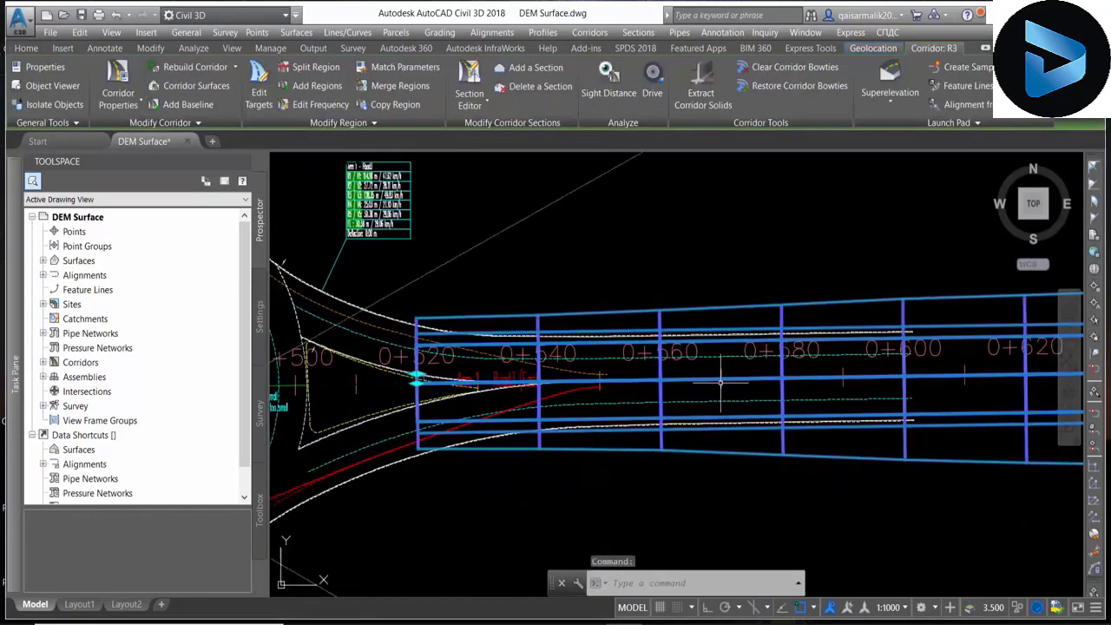
{"action": "left_click", "coordinate": [417, 379]}
{"action": "scroll", "coordinate": [868, 374], "scroll_direction": "down", "scroll_amount": 2}
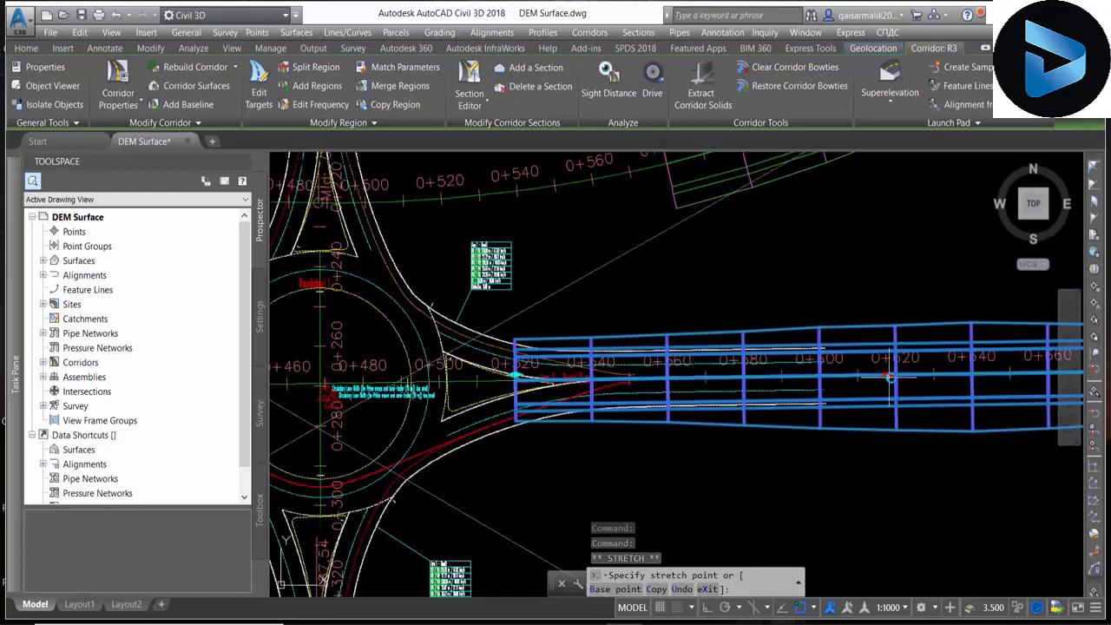
{"action": "left_click", "coordinate": [892, 376]}
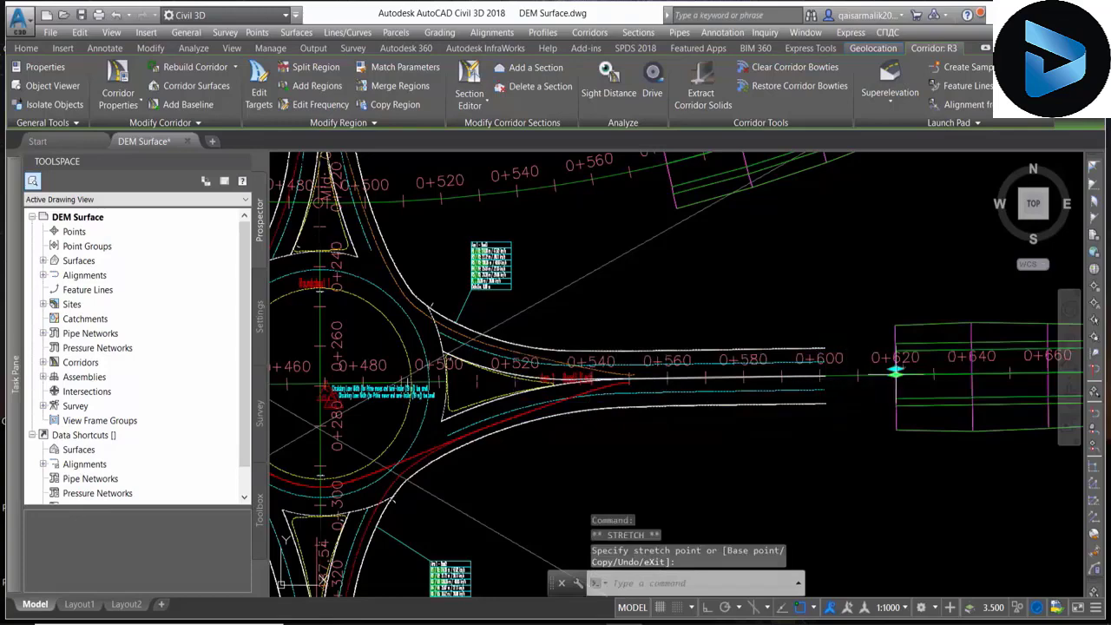
{"action": "scroll", "coordinate": [892, 374], "scroll_direction": "down", "scroll_amount": 2}
{"action": "scroll", "coordinate": [785, 369], "scroll_direction": "up", "scroll_amount": 3}
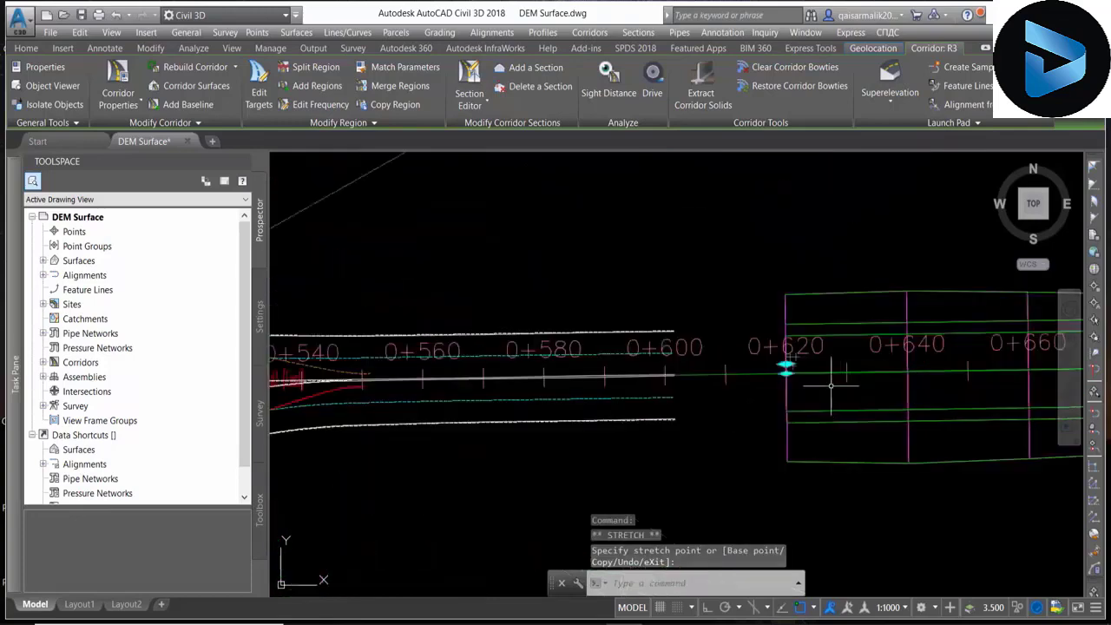
{"action": "left_click", "coordinate": [785, 372]}
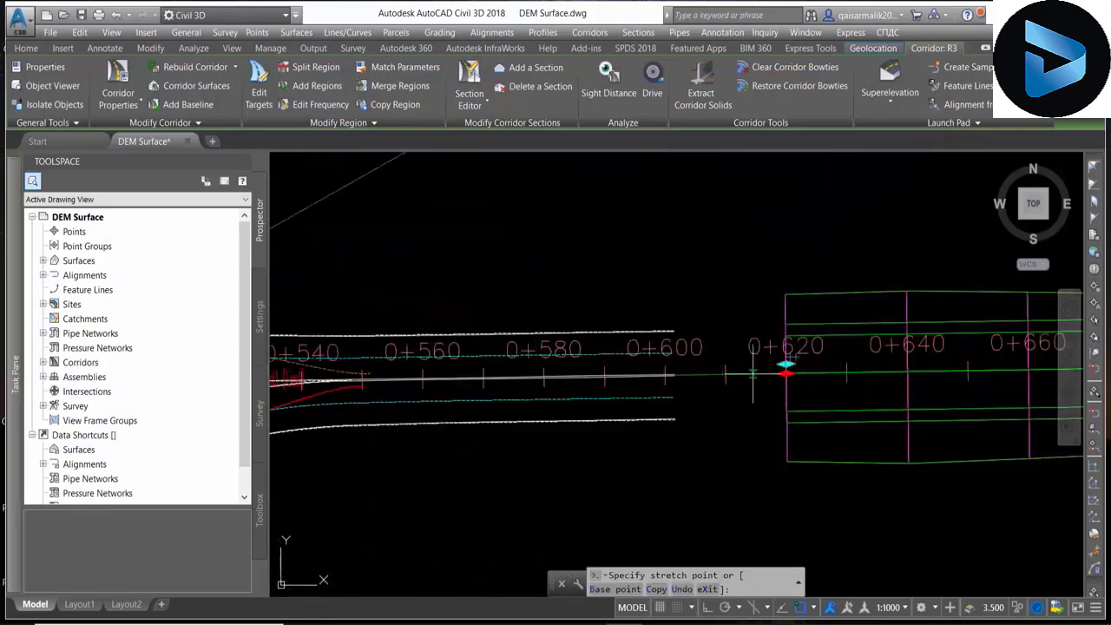
{"action": "left_click", "coordinate": [696, 391]}
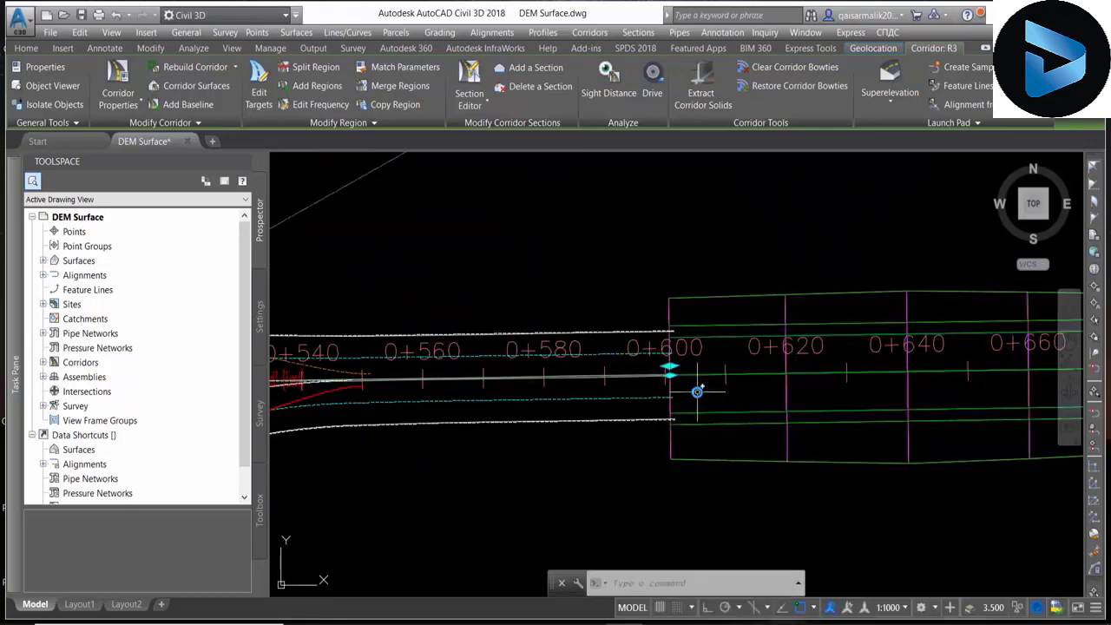
{"action": "scroll", "coordinate": [694, 347], "scroll_direction": "down", "scroll_amount": 3}
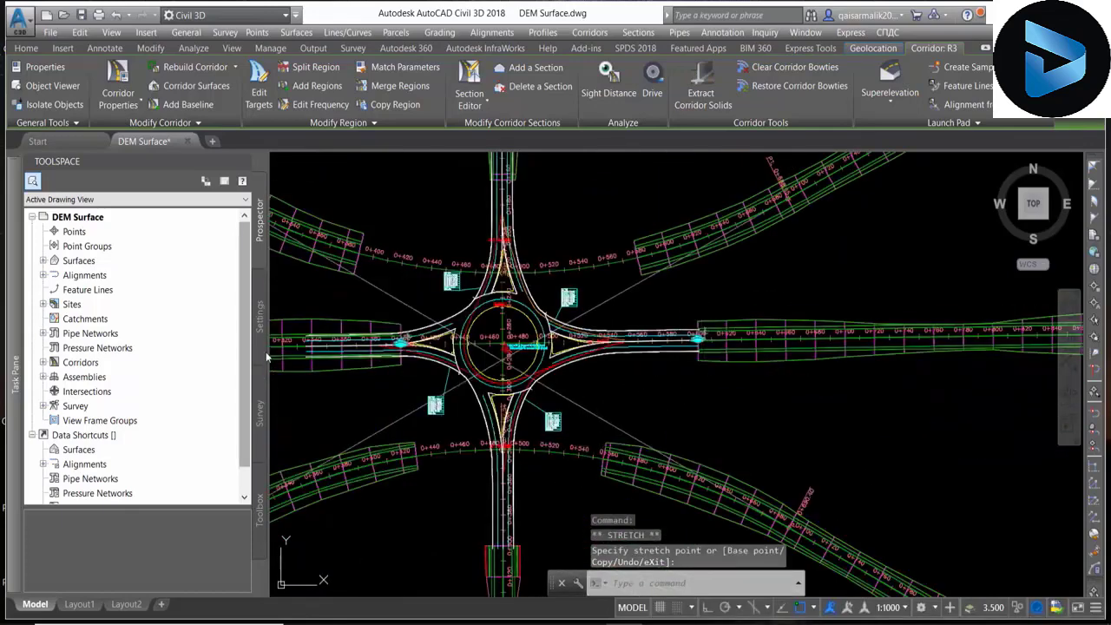
{"action": "scroll", "coordinate": [601, 447], "scroll_direction": "up", "scroll_amount": 2}
- Pull the west corridor's end grip back from the roundabout
{"action": "middle_click_drag", "start_coordinate": [373, 330], "coordinate": [619, 338]}
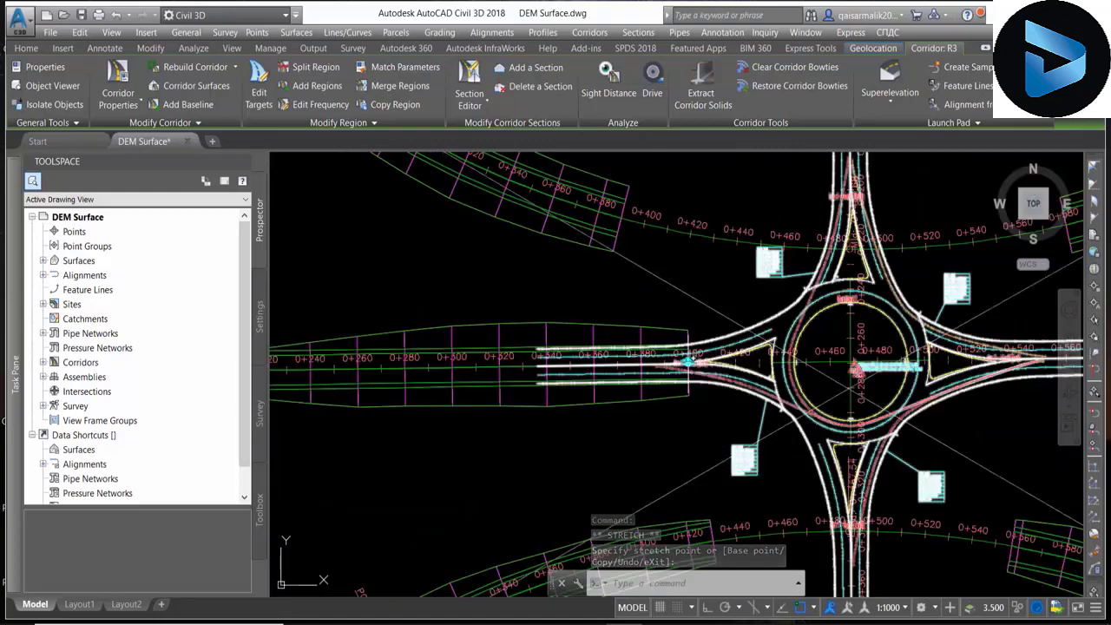
{"action": "left_click", "coordinate": [686, 361]}
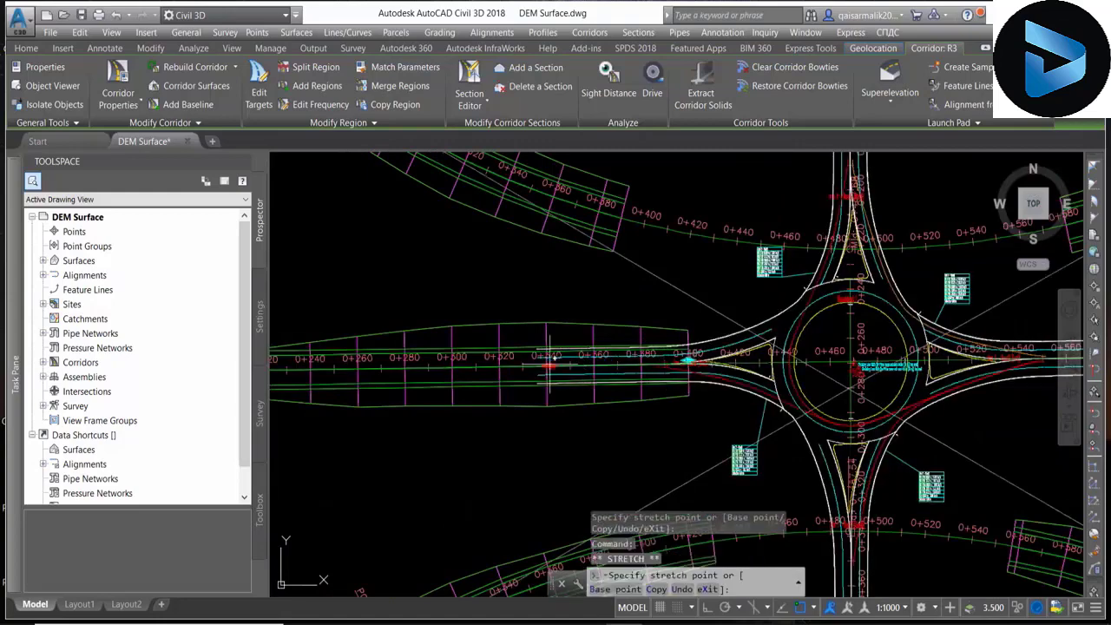
{"action": "left_click", "coordinate": [547, 364]}
{"action": "scroll", "coordinate": [502, 326], "scroll_direction": "down", "scroll_amount": 2}
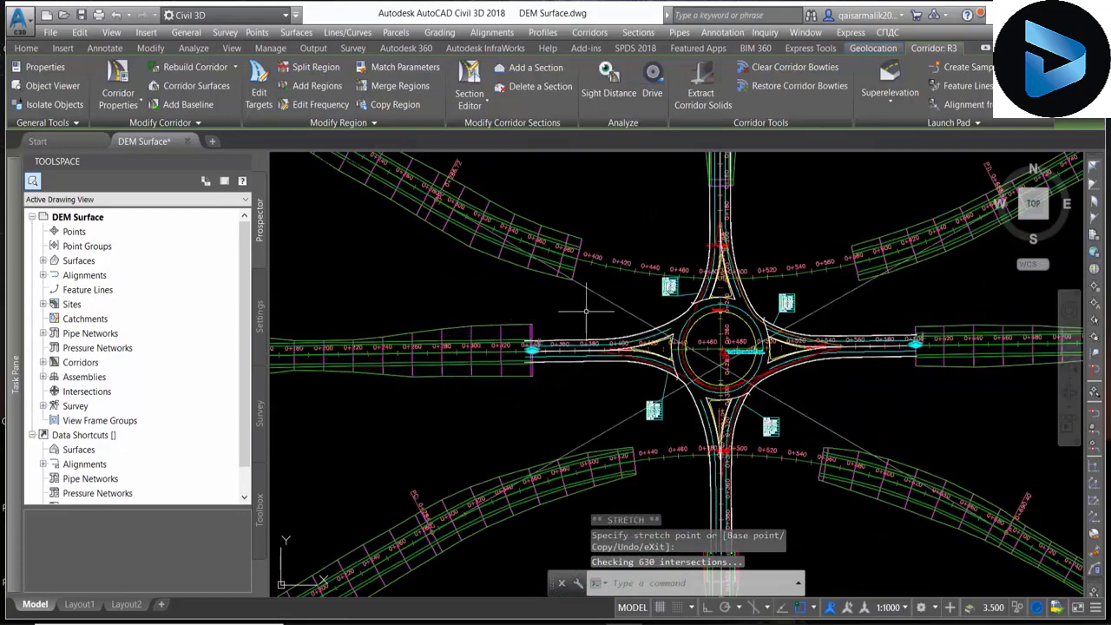
{"action": "middle_click_drag", "start_coordinate": [695, 471], "coordinate": [683, 423]}
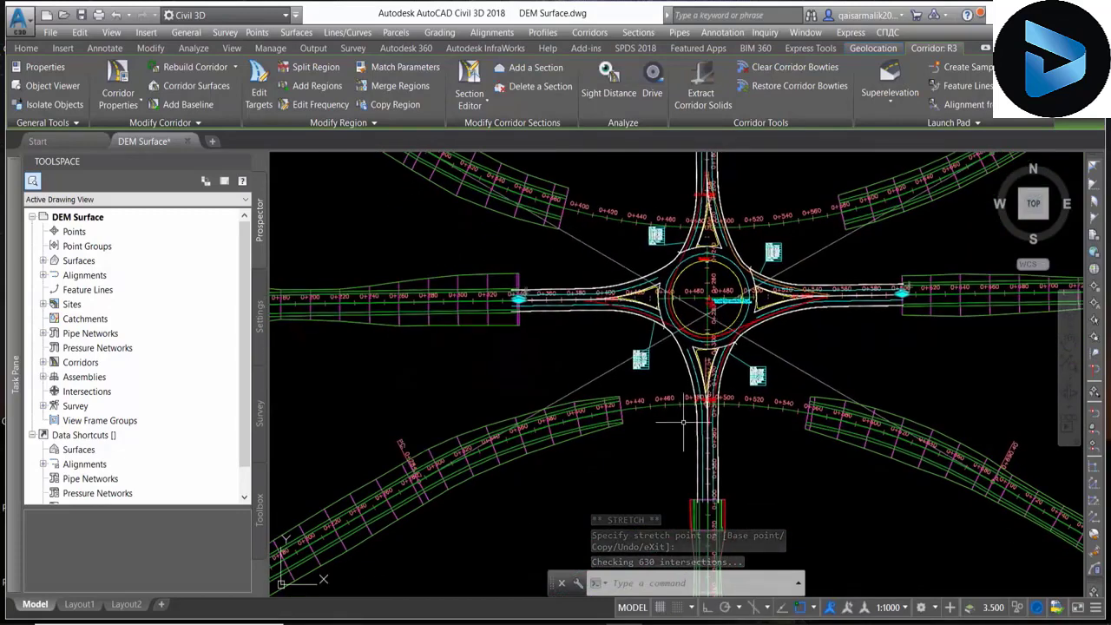
{"action": "key", "text": "Escape"}
{"action": "scroll", "coordinate": [599, 394], "scroll_direction": "down", "scroll_amount": 3}
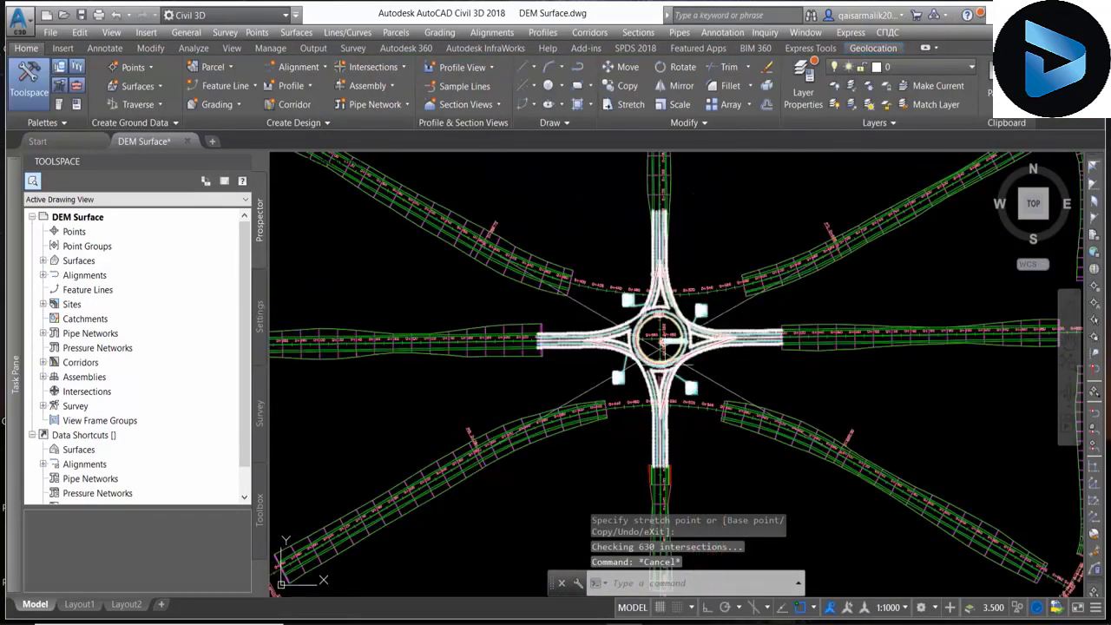
- Start Create Intersection at the alignment crossing near station 0+936
{"action": "scroll", "coordinate": [694, 353], "scroll_direction": "up", "scroll_amount": 2}
{"action": "scroll", "coordinate": [746, 352], "scroll_direction": "up", "scroll_amount": 3}
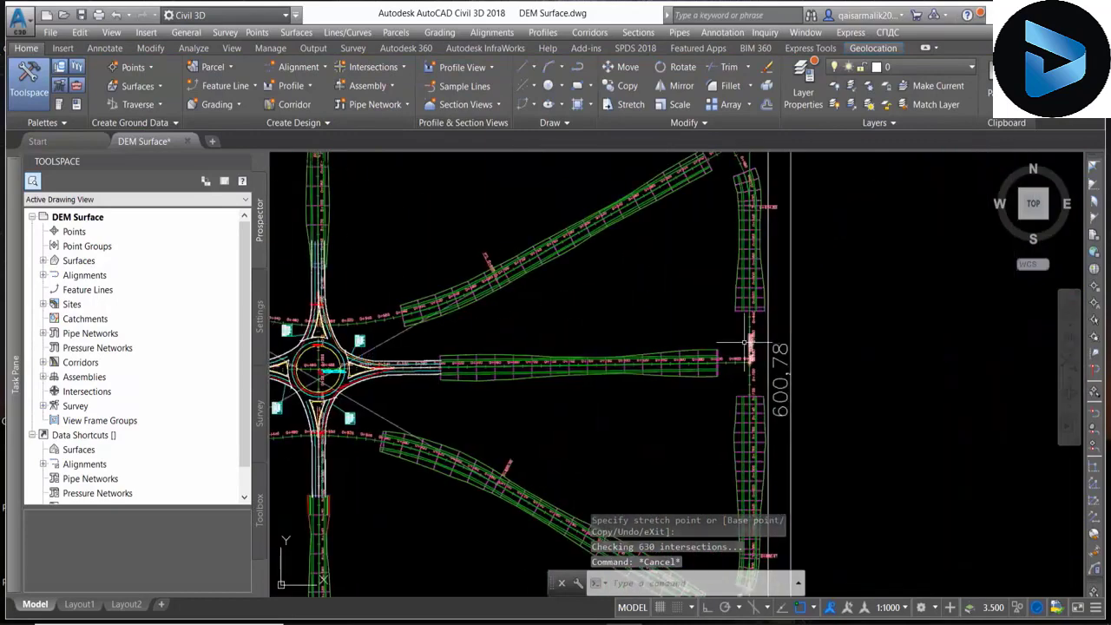
{"action": "scroll", "coordinate": [755, 352], "scroll_direction": "up", "scroll_amount": 3}
{"action": "middle_click_drag", "start_coordinate": [703, 408], "coordinate": [620, 390]}
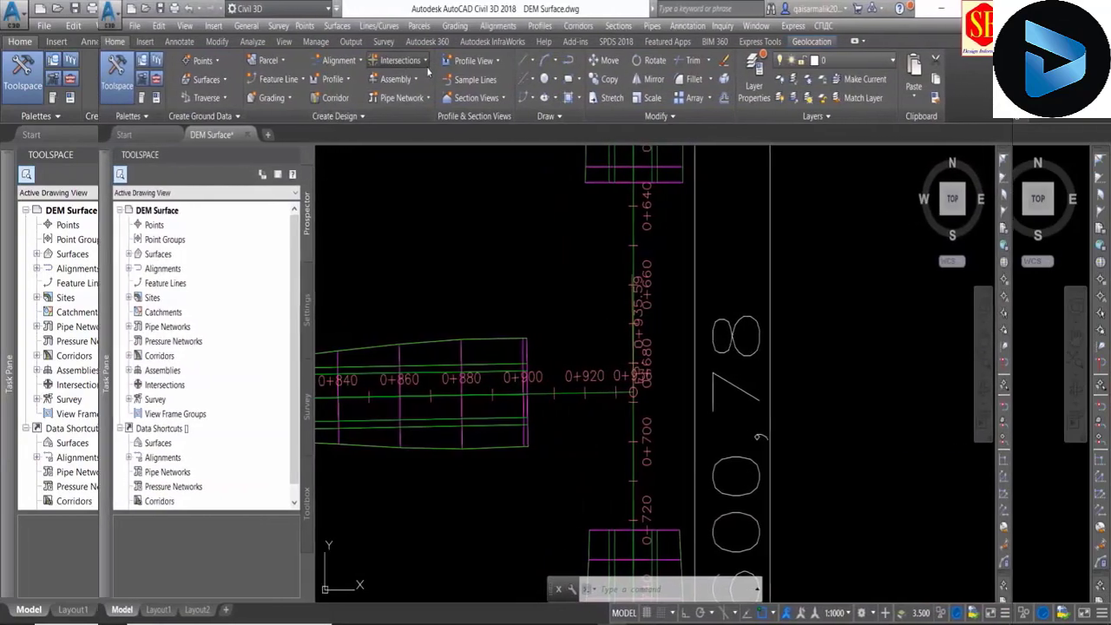
{"action": "left_click", "coordinate": [365, 59]}
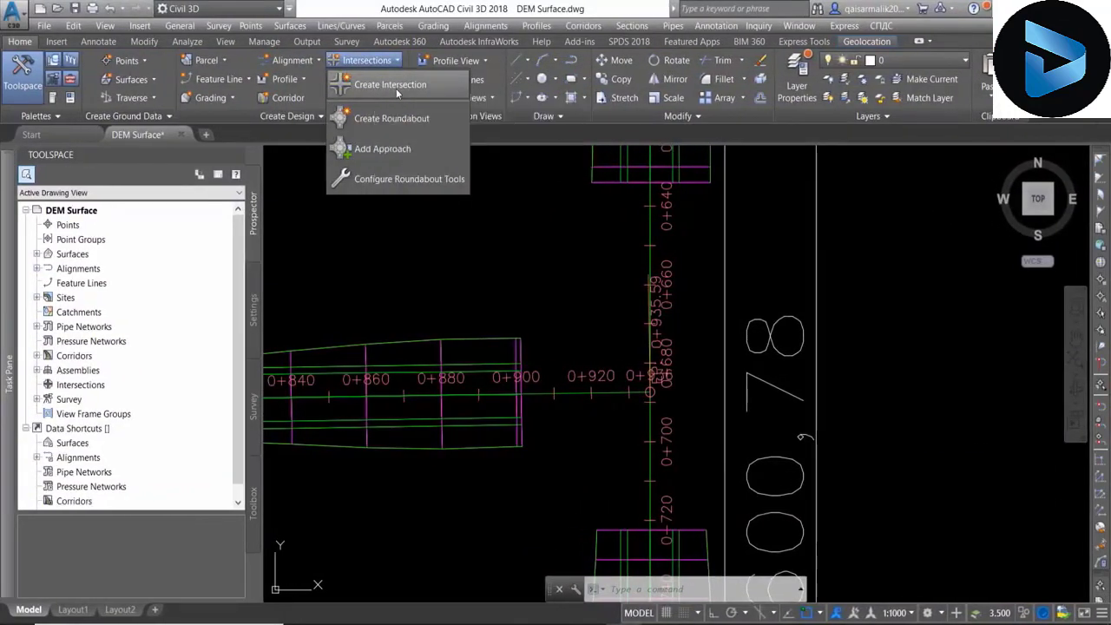
{"action": "left_click", "coordinate": [389, 84]}
{"action": "scroll", "coordinate": [660, 390], "scroll_direction": "up", "scroll_amount": 3}
{"action": "scroll", "coordinate": [661, 401], "scroll_direction": "up", "scroll_amount": 3}
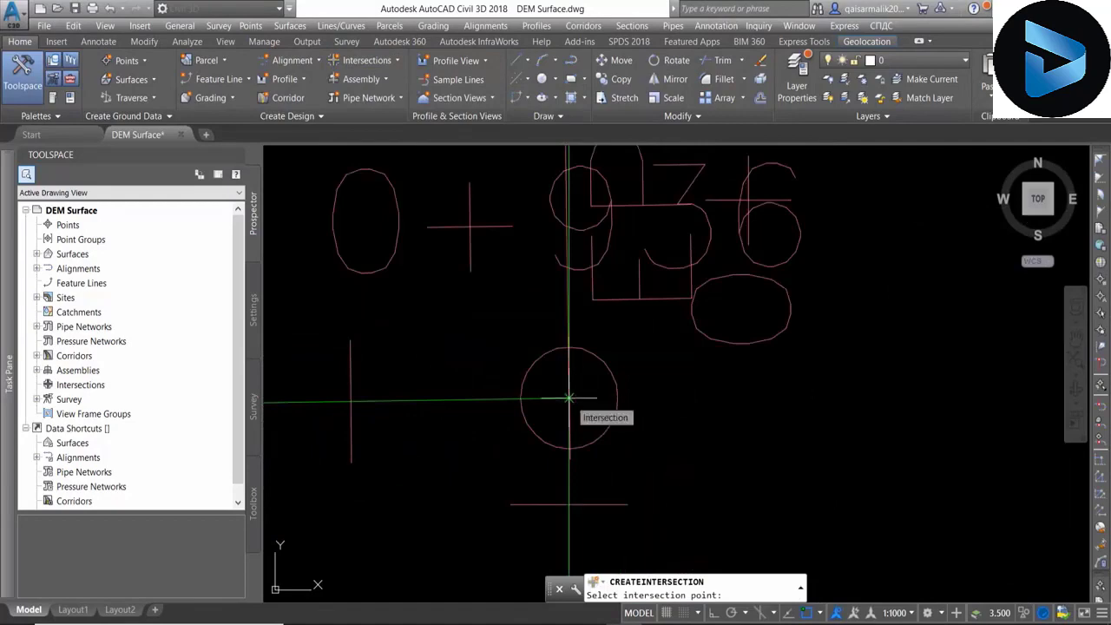
{"action": "scroll", "coordinate": [568, 398], "scroll_direction": "down", "scroll_amount": 2}
{"action": "scroll", "coordinate": [529, 208], "scroll_direction": "down", "scroll_amount": 2}
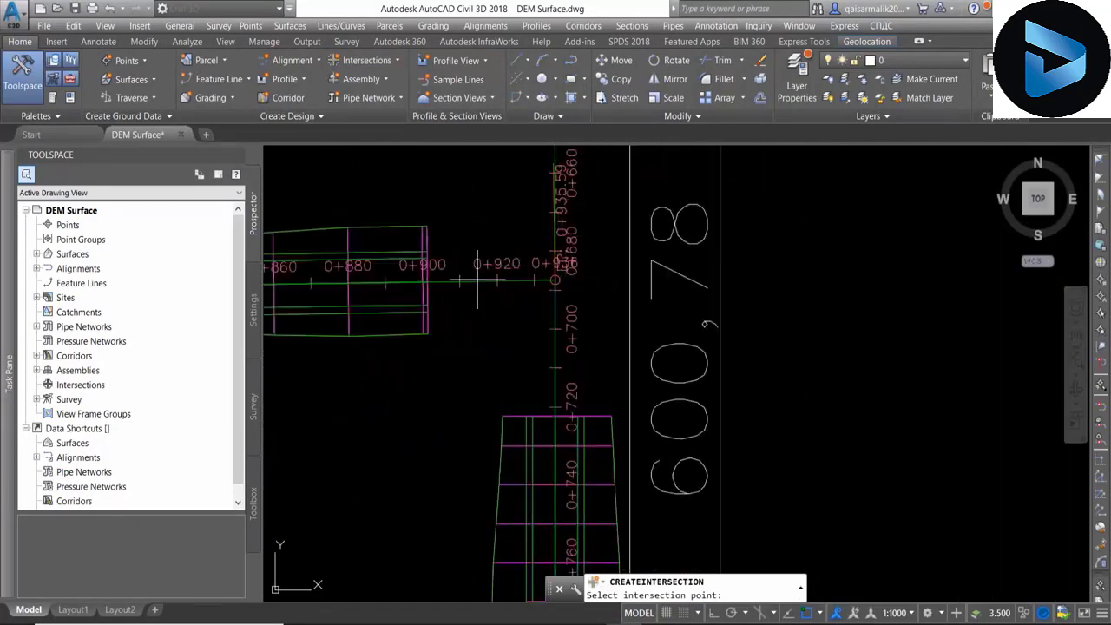
{"action": "scroll", "coordinate": [556, 276], "scroll_direction": "up", "scroll_amount": 4}
{"action": "scroll", "coordinate": [510, 292], "scroll_direction": "up", "scroll_amount": 3}
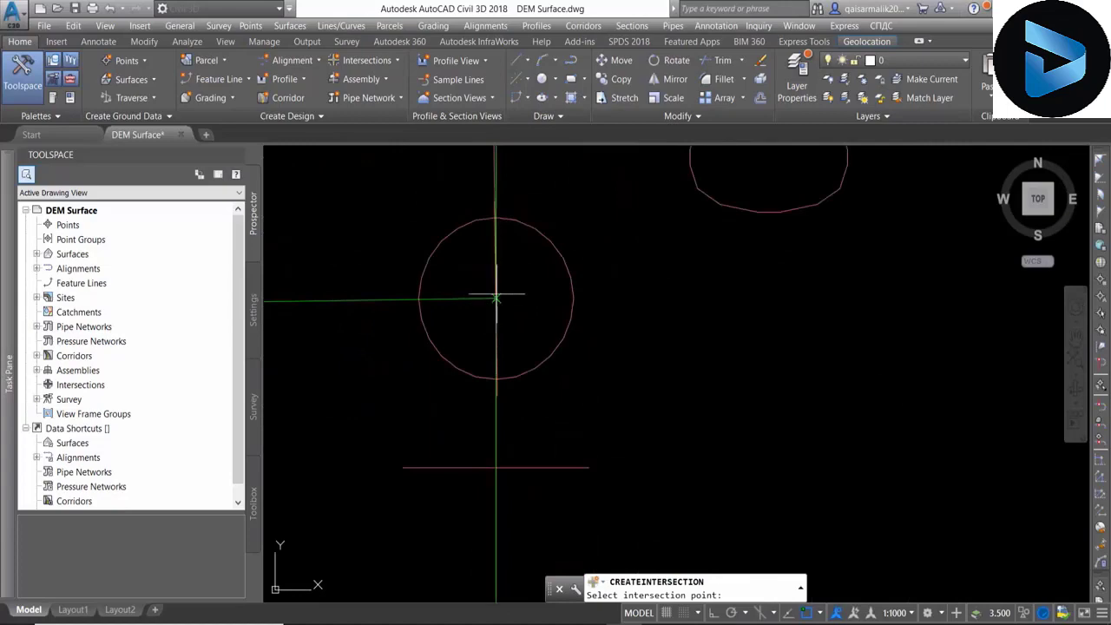
{"action": "left_click", "coordinate": [525, 300]}
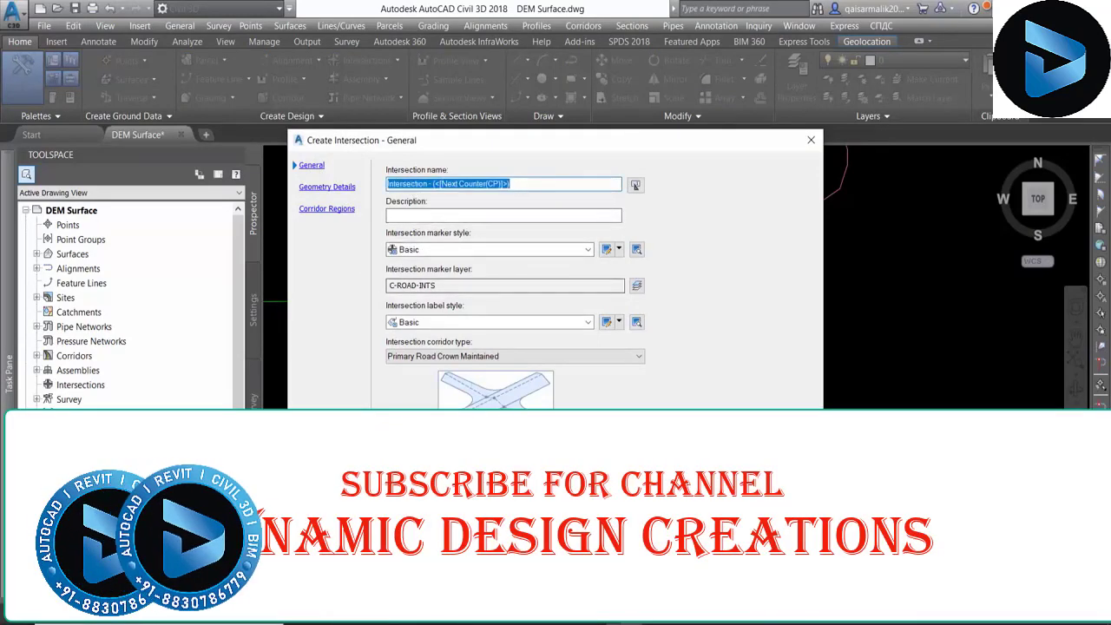
- Confirm 3.000m Road1 and Road3 offsets and a 10.000m circular curb return radius
{"action": "left_click", "coordinate": [326, 186]}
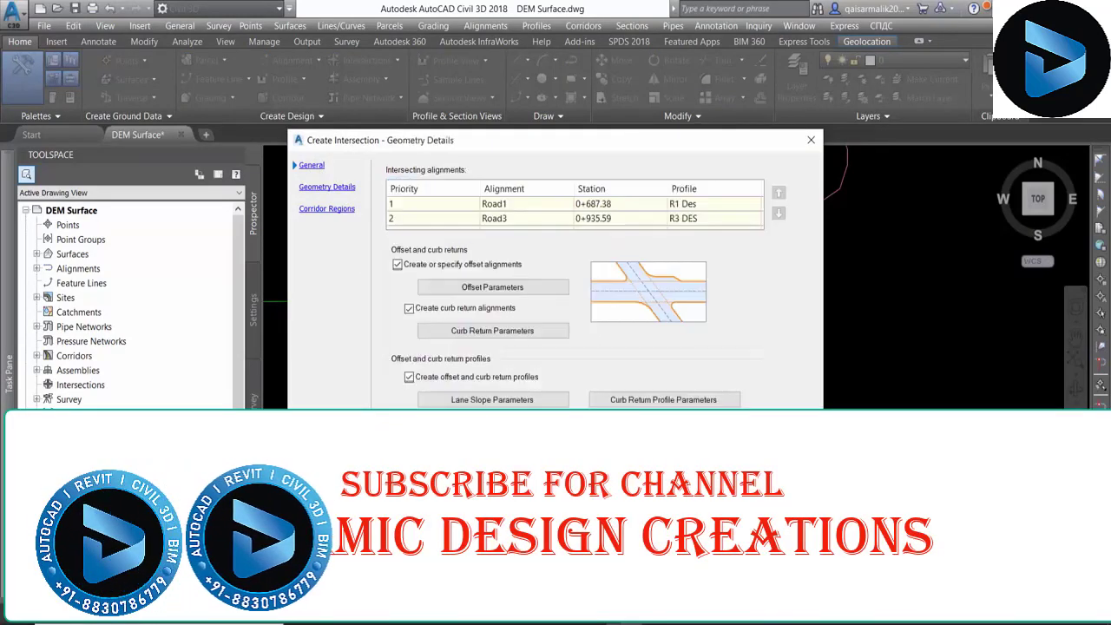
{"action": "left_click", "coordinate": [580, 203]}
{"action": "left_click", "coordinate": [504, 292]}
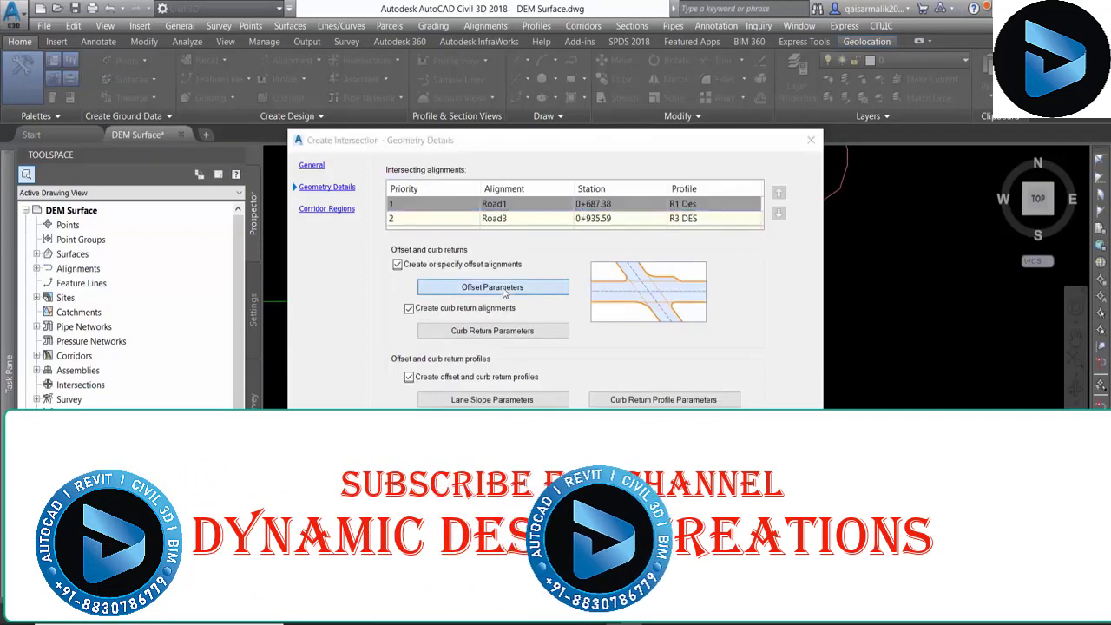
{"action": "left_click", "coordinate": [605, 229]}
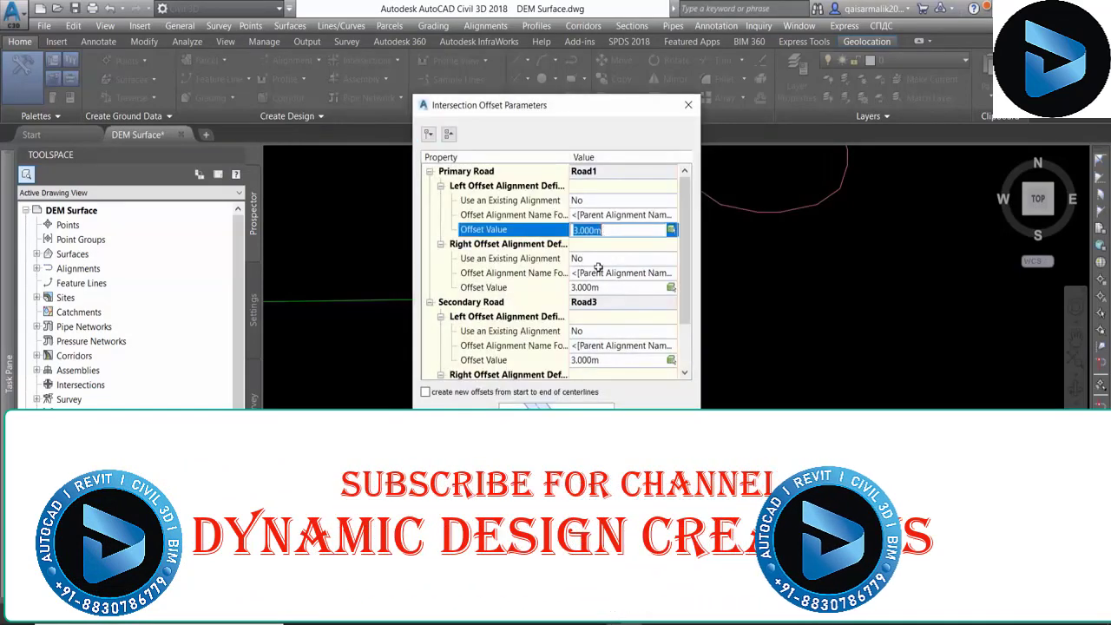
{"action": "left_click", "coordinate": [591, 288]}
{"action": "scroll", "coordinate": [615, 258], "scroll_direction": "down", "scroll_amount": 1}
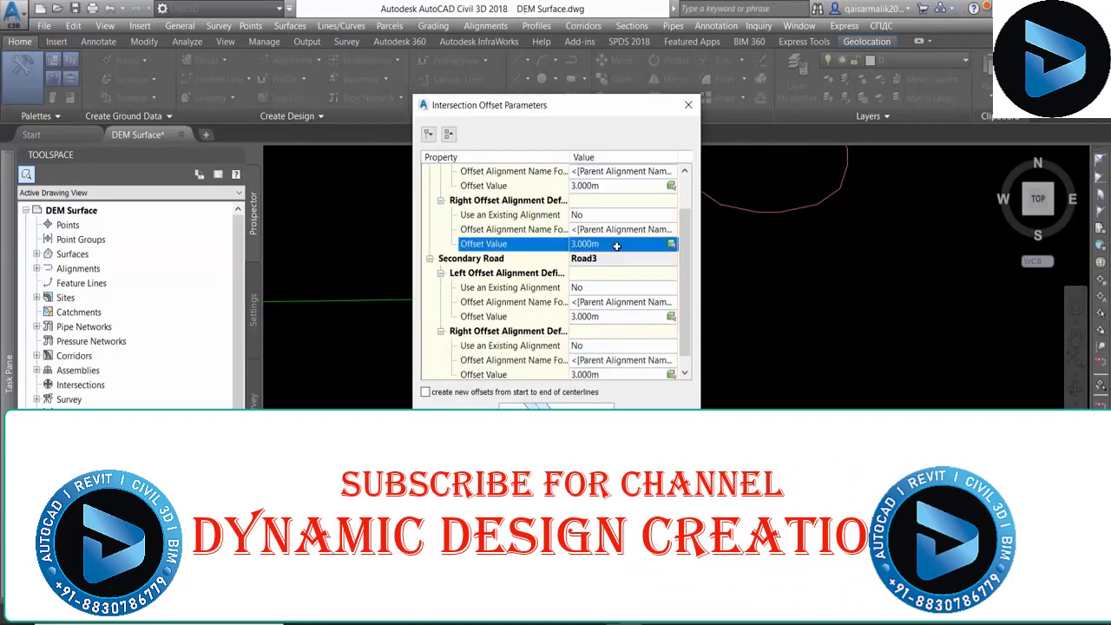
{"action": "left_click", "coordinate": [599, 317]}
{"action": "scroll", "coordinate": [596, 319], "scroll_direction": "down", "scroll_amount": 1}
{"action": "left_click", "coordinate": [598, 360]}
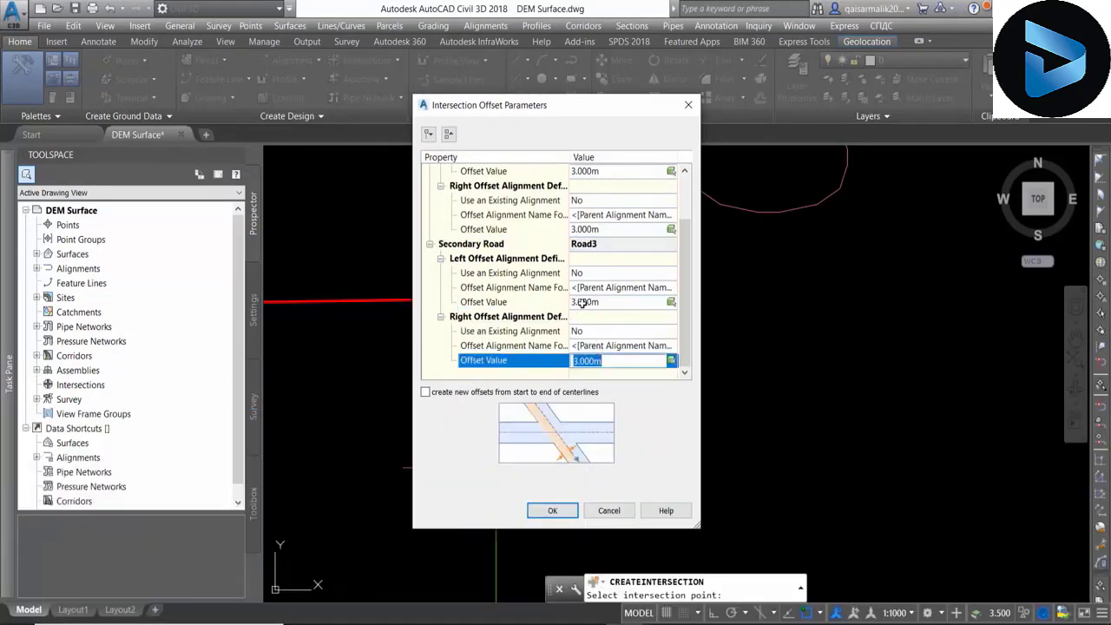
{"action": "left_click", "coordinate": [582, 302]}
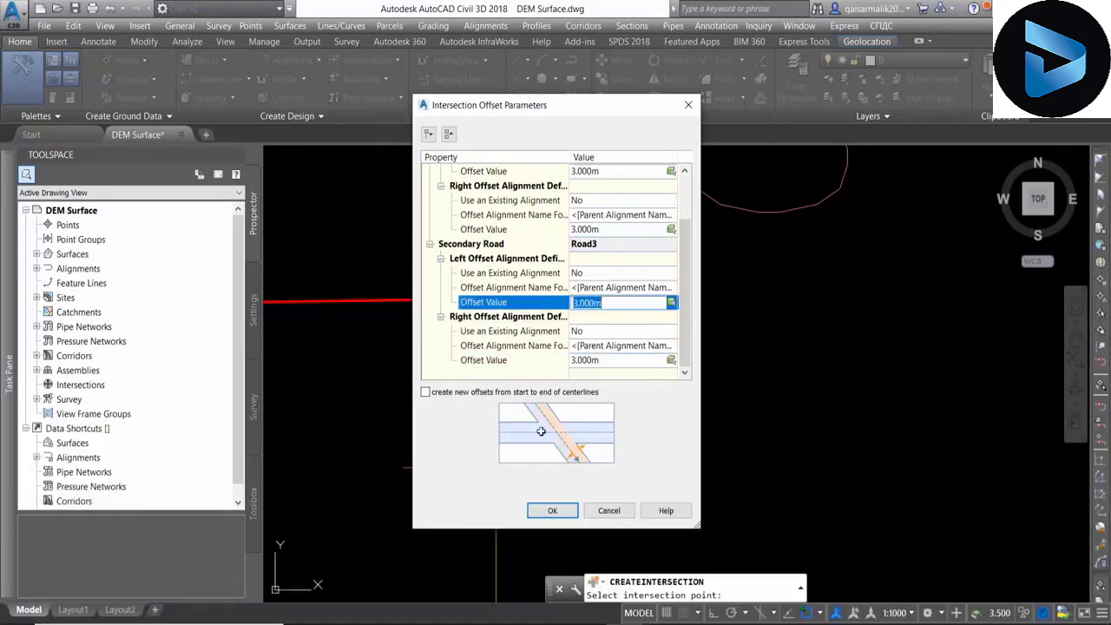
{"action": "left_click", "coordinate": [591, 230]}
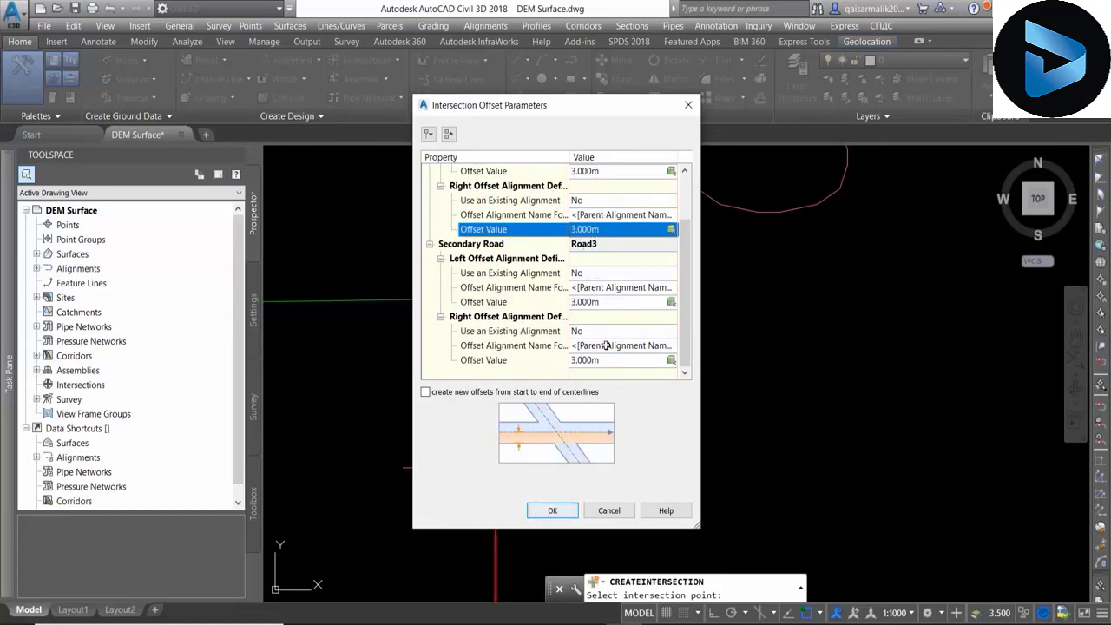
{"action": "left_click", "coordinate": [557, 517]}
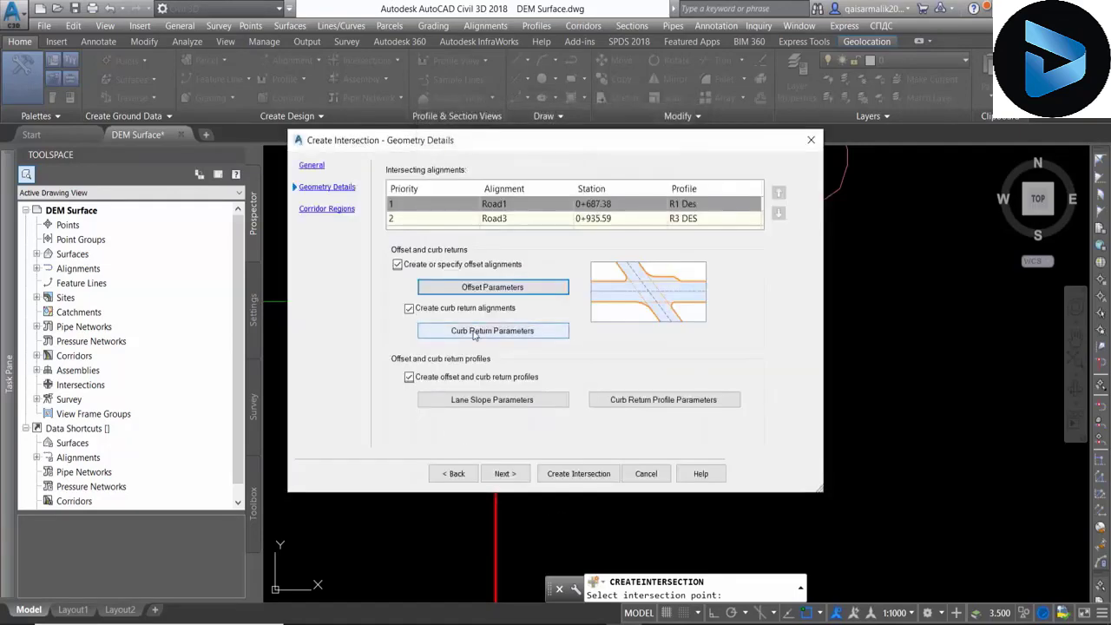
{"action": "left_click", "coordinate": [458, 337]}
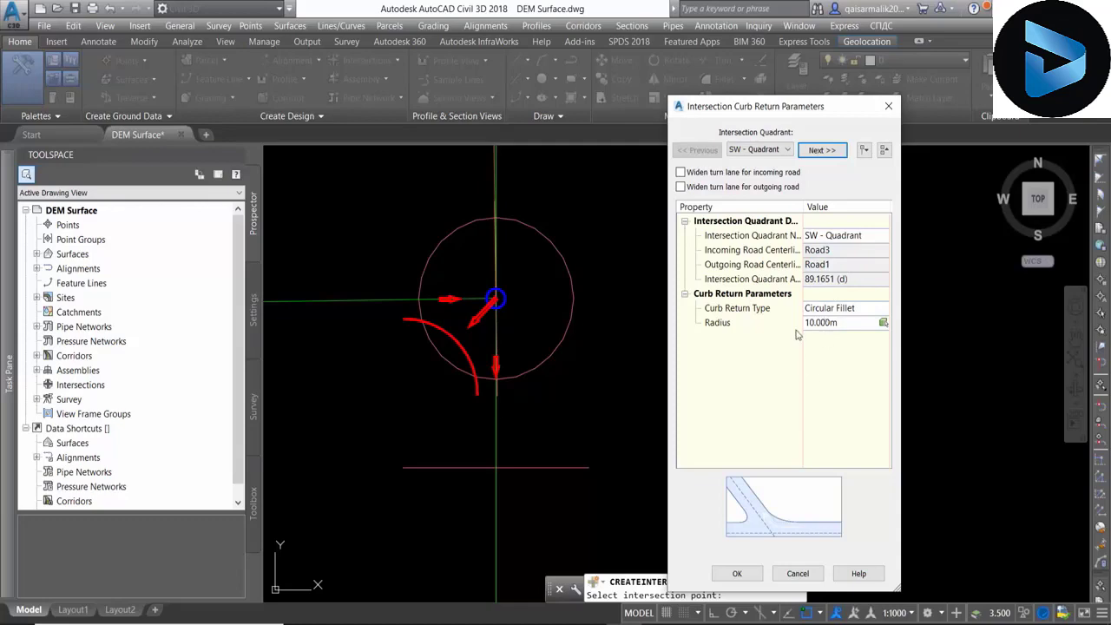
{"action": "left_click", "coordinate": [737, 574]}
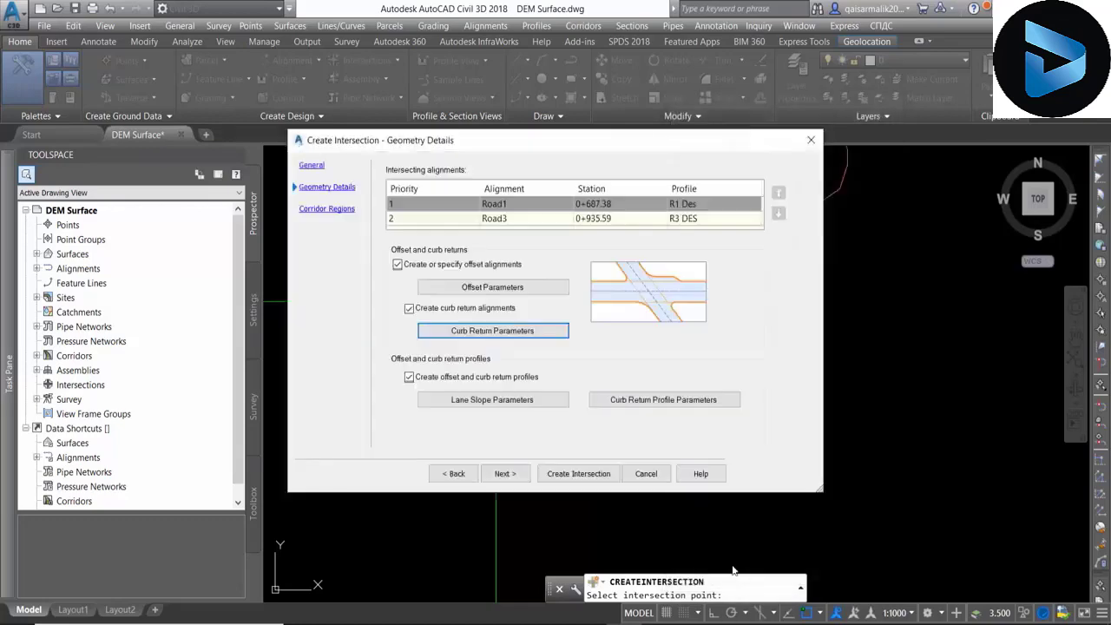
- Keep Road1 and Road3 lane cross falls at -2.00% and advance to Corridor Regions
{"action": "left_click", "coordinate": [493, 403]}
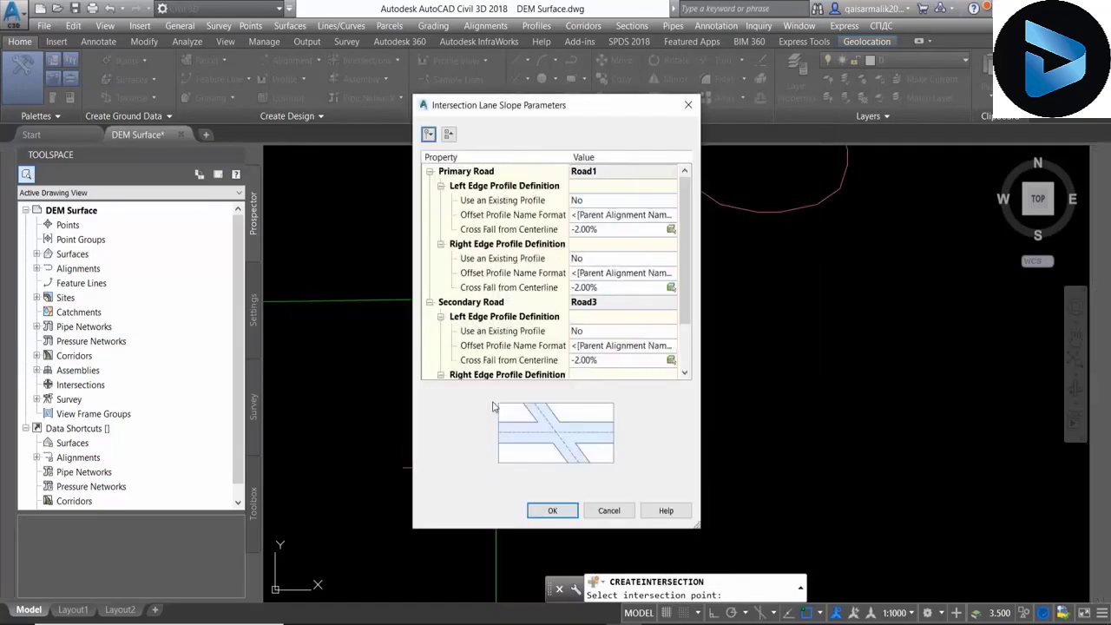
{"action": "left_click", "coordinate": [596, 229]}
{"action": "left_click", "coordinate": [595, 292]}
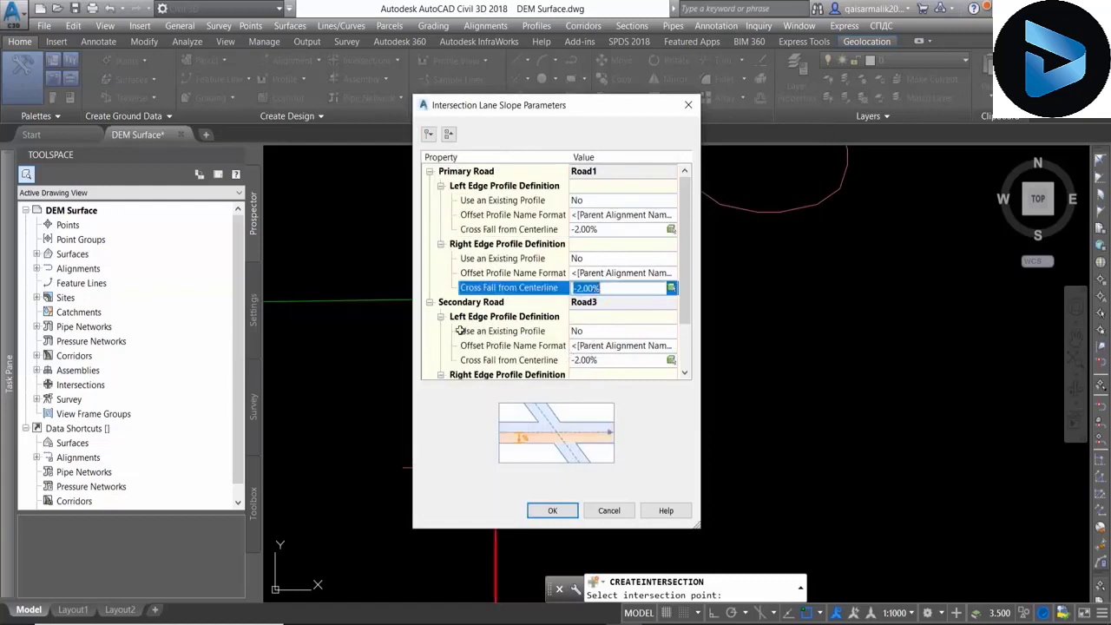
{"action": "key", "text": "Return"}
{"action": "left_click_drag", "start_coordinate": [605, 122], "coordinate": [811, 169]}
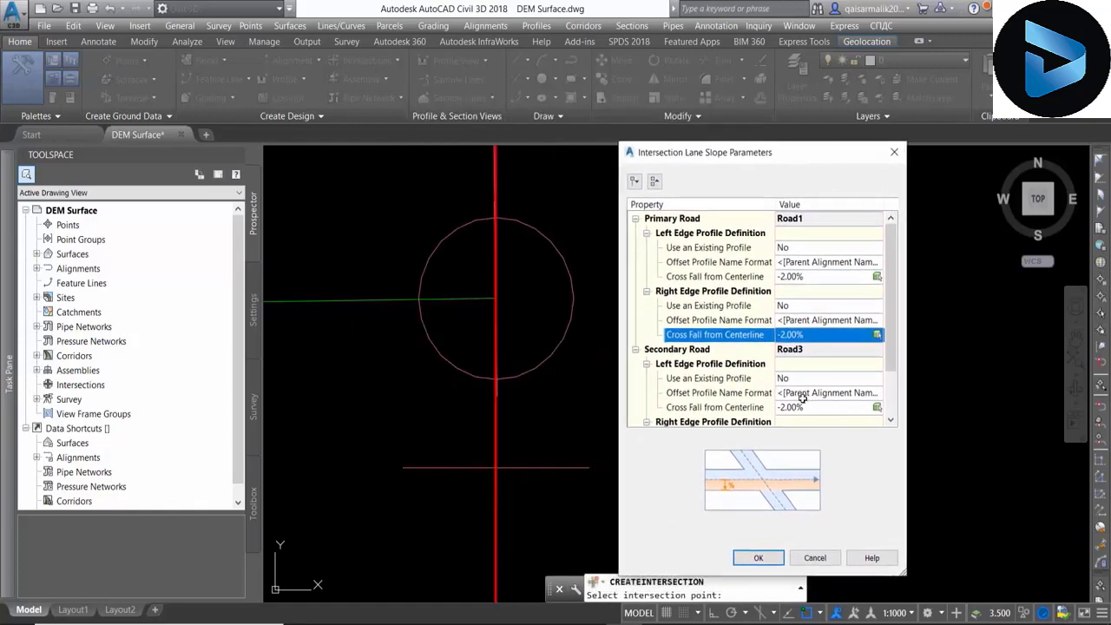
{"action": "left_click", "coordinate": [798, 407]}
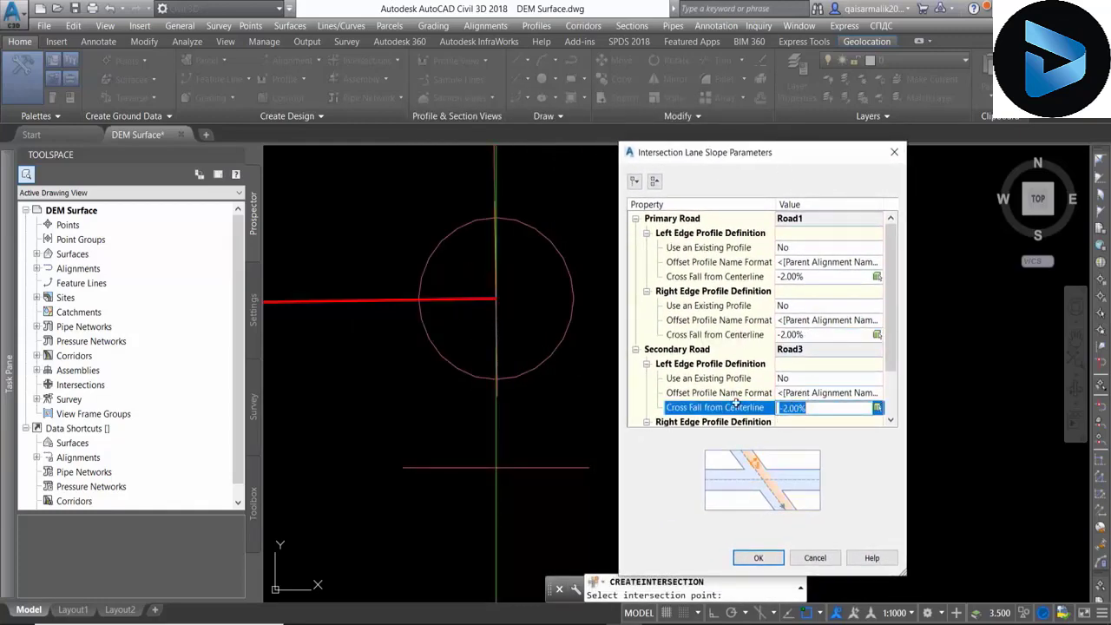
{"action": "scroll", "coordinate": [800, 404], "scroll_direction": "down", "scroll_amount": 2}
{"action": "left_click", "coordinate": [793, 407]}
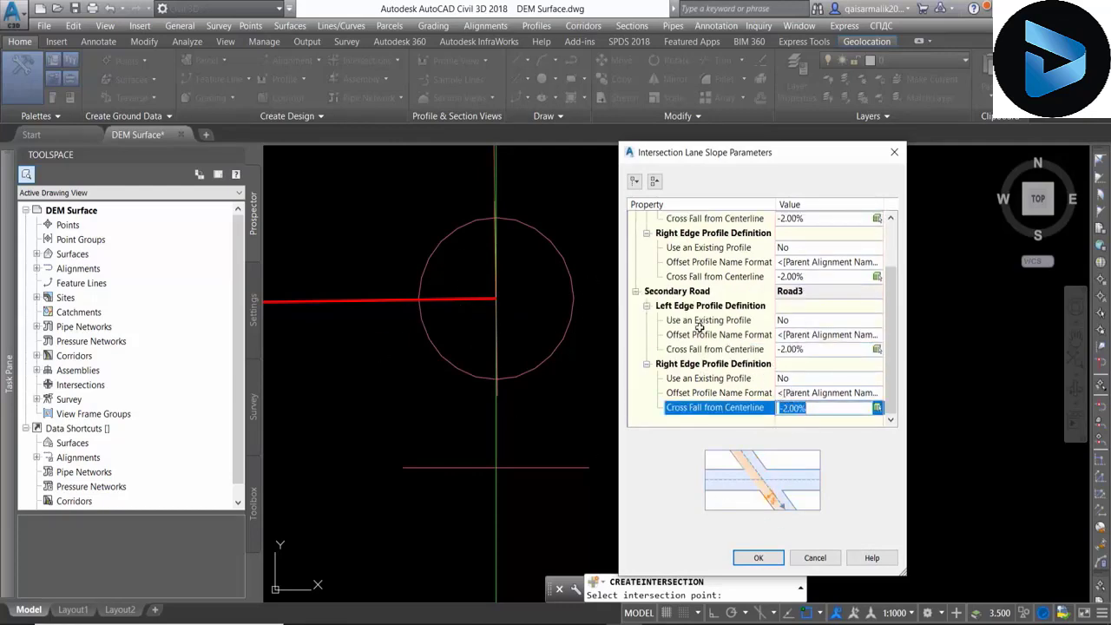
{"action": "left_click", "coordinate": [759, 558]}
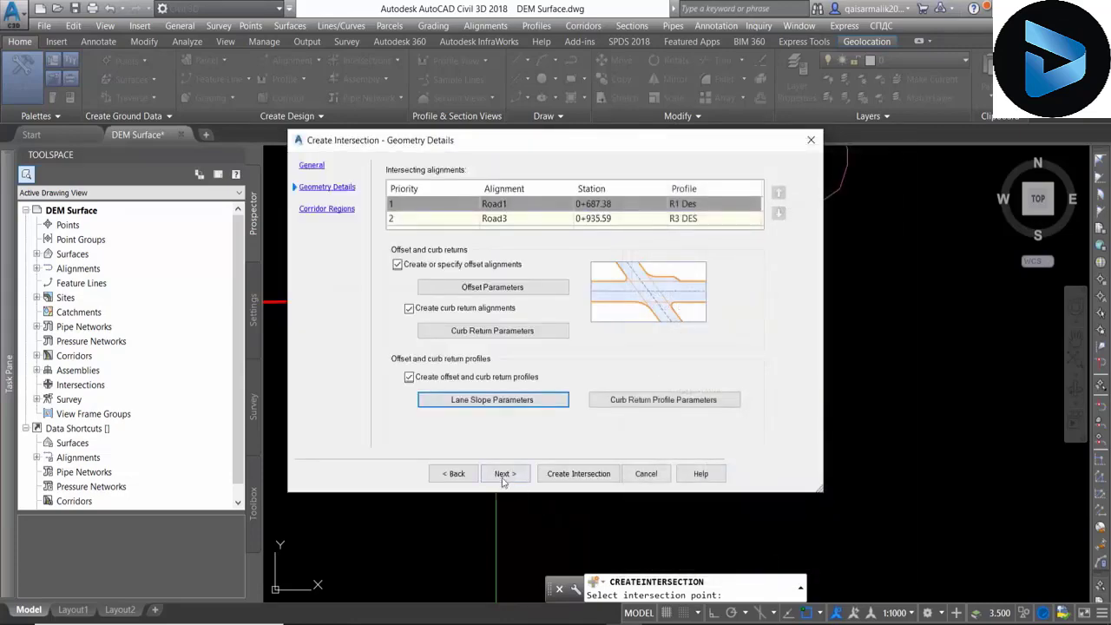
{"action": "left_click", "coordinate": [504, 474]}
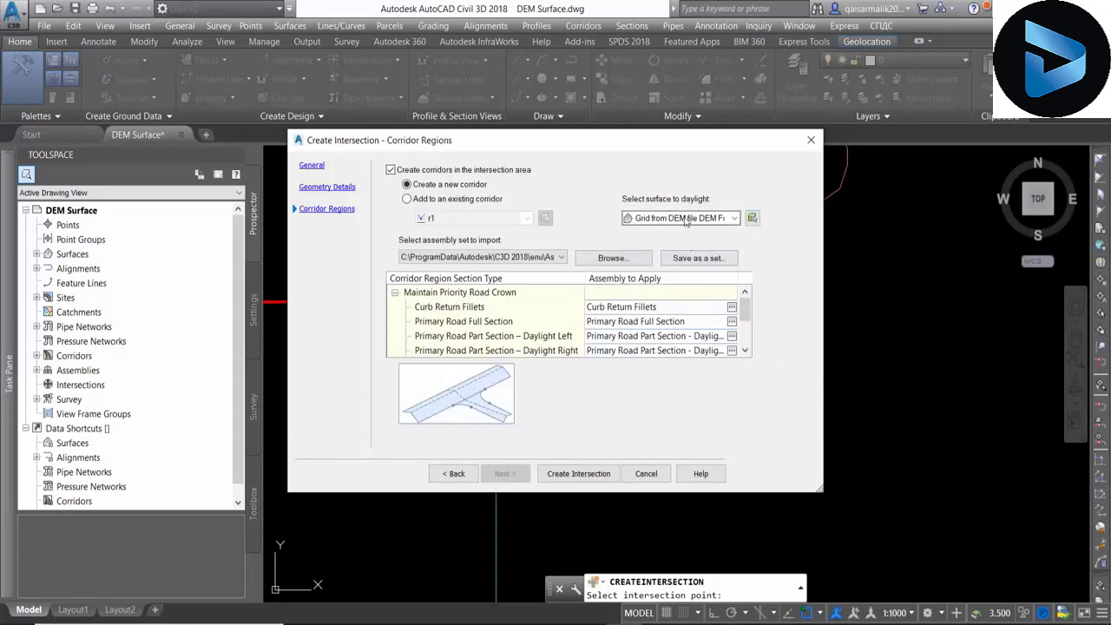
- Review the corridor region assemblies and create the Road1–Road3 intersection with a new corridor
{"action": "scroll", "coordinate": [608, 321], "scroll_direction": "down", "scroll_amount": 1}
{"action": "scroll", "coordinate": [620, 309], "scroll_direction": "down", "scroll_amount": 1}
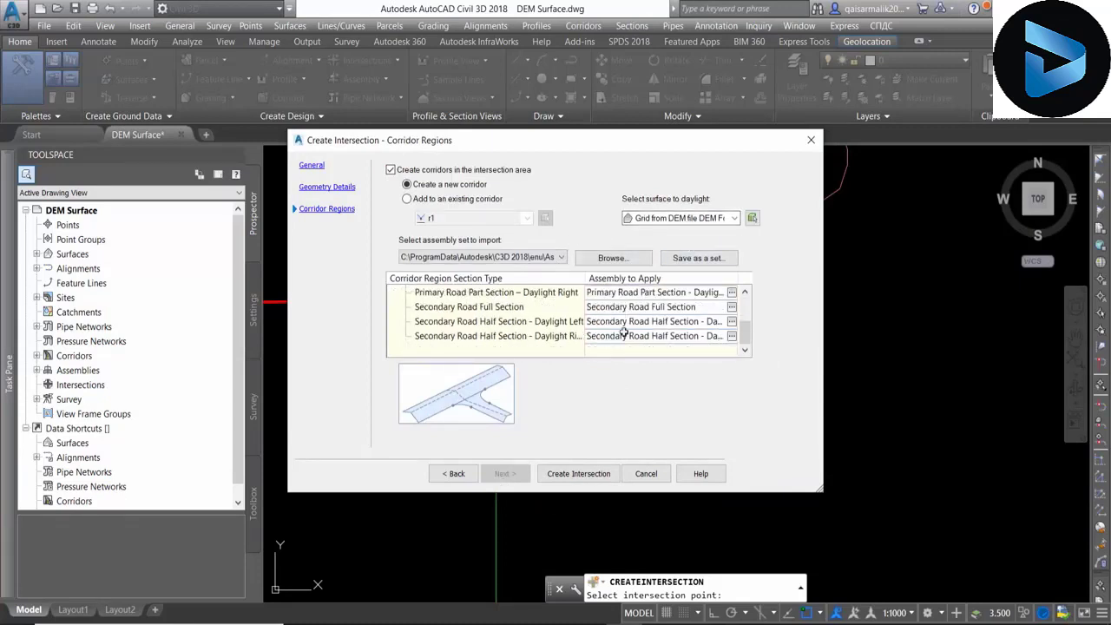
{"action": "left_click", "coordinate": [577, 475]}
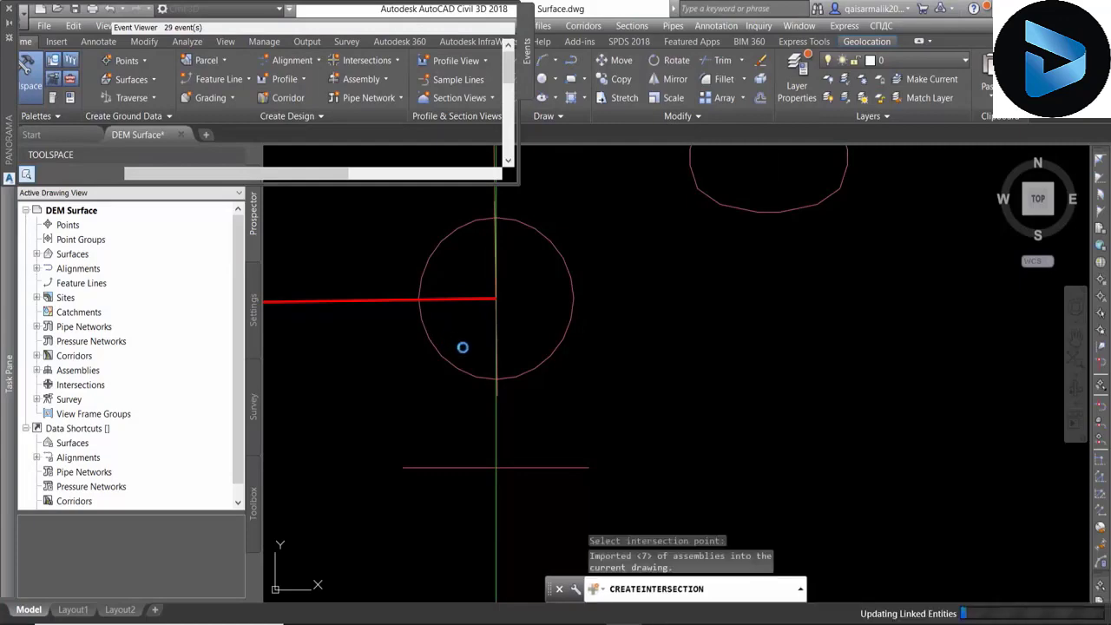
- Select corridor R3 and stretch its first region end to the intersection
{"action": "scroll", "coordinate": [537, 428], "scroll_direction": "down", "scroll_amount": 4}
{"action": "scroll", "coordinate": [538, 424], "scroll_direction": "down", "scroll_amount": 4}
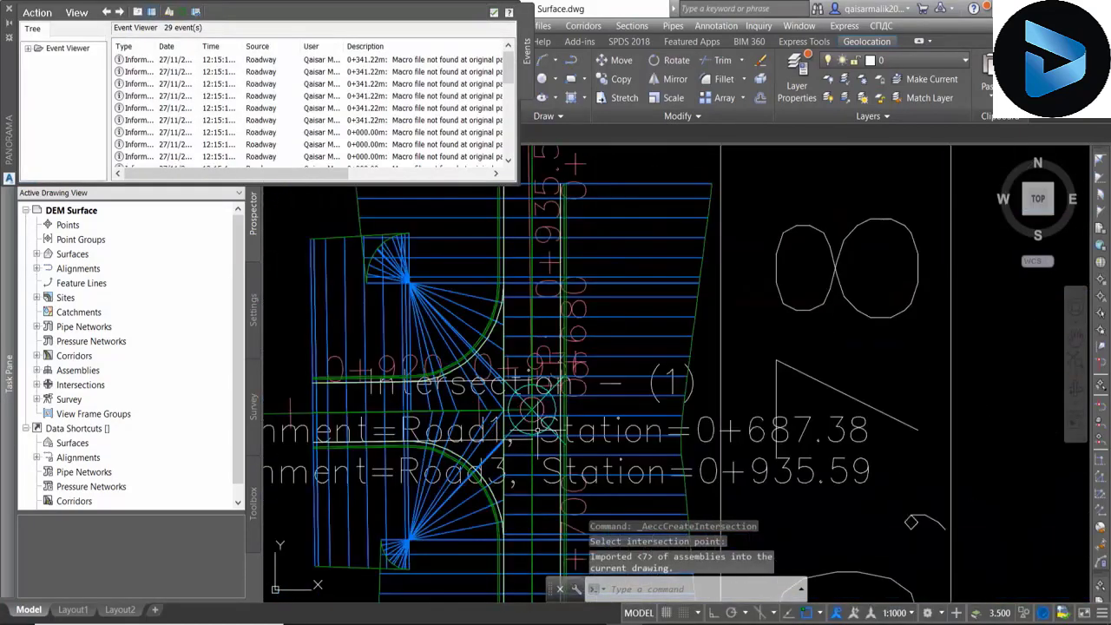
{"action": "scroll", "coordinate": [541, 419], "scroll_direction": "down", "scroll_amount": 1}
{"action": "scroll", "coordinate": [542, 414], "scroll_direction": "up", "scroll_amount": 1}
{"action": "scroll", "coordinate": [555, 382], "scroll_direction": "down", "scroll_amount": 3}
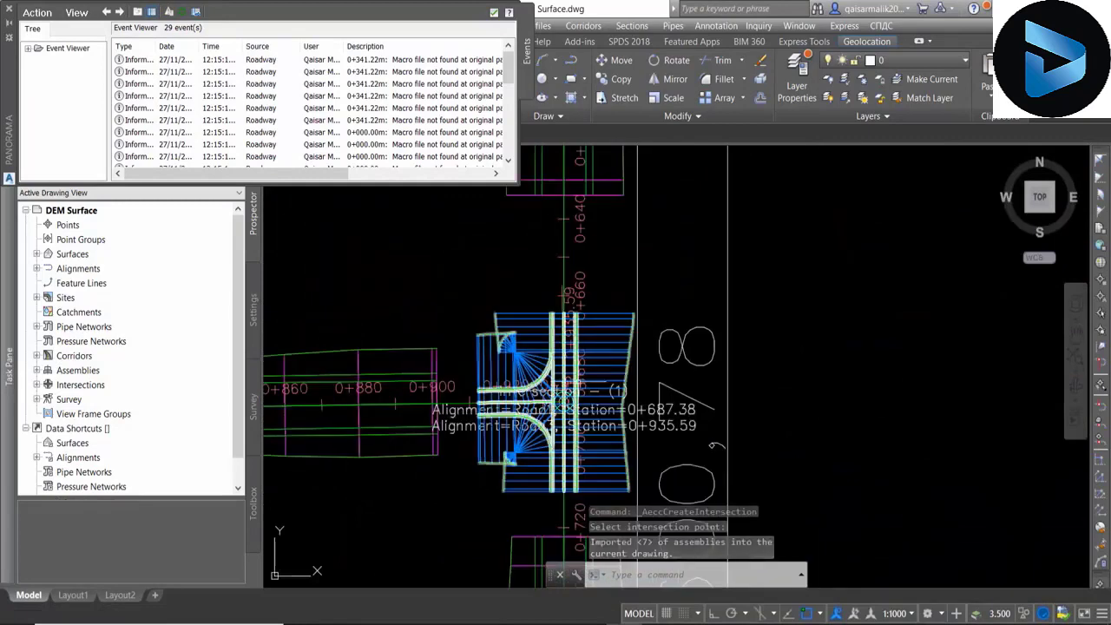
{"action": "scroll", "coordinate": [564, 360], "scroll_direction": "up", "scroll_amount": 1}
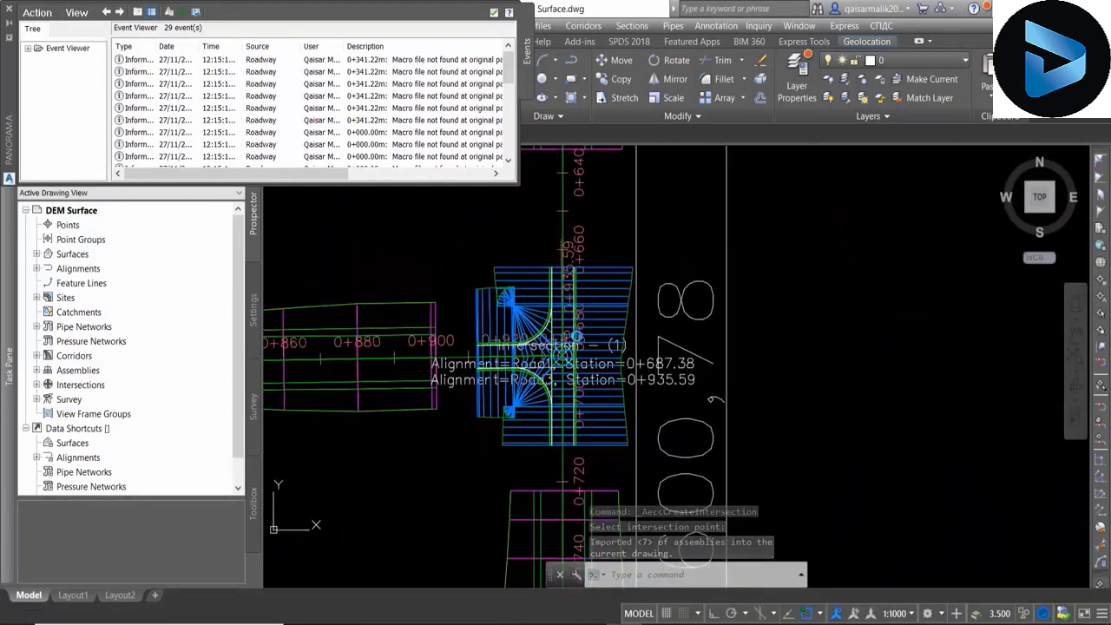
{"action": "left_click", "coordinate": [536, 438]}
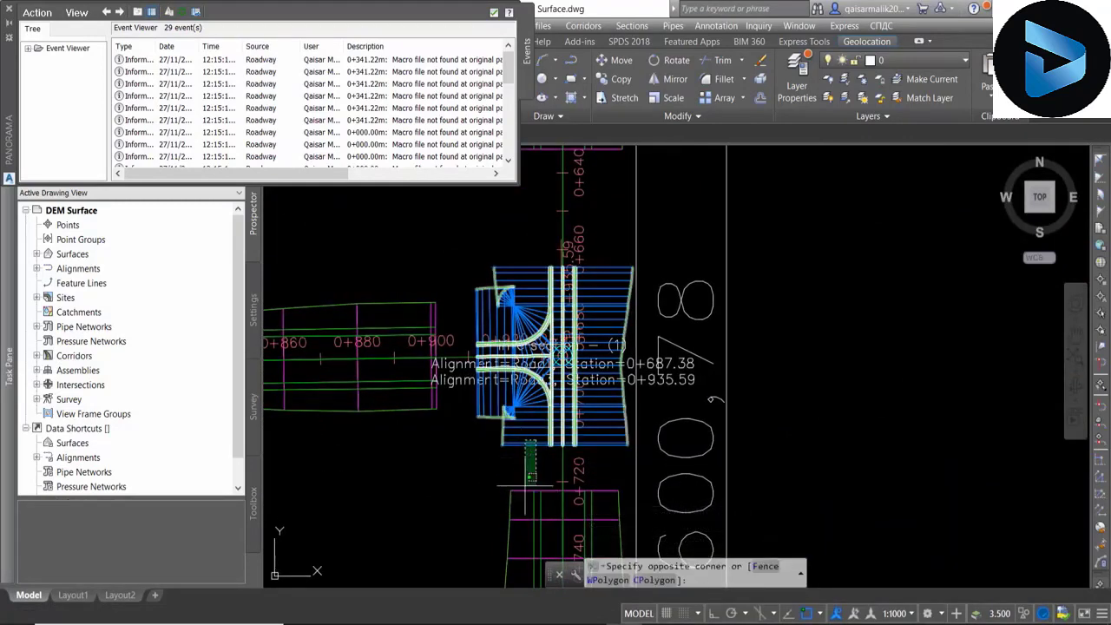
{"action": "left_click", "coordinate": [10, 36]}
{"action": "key", "text": "Escape"}
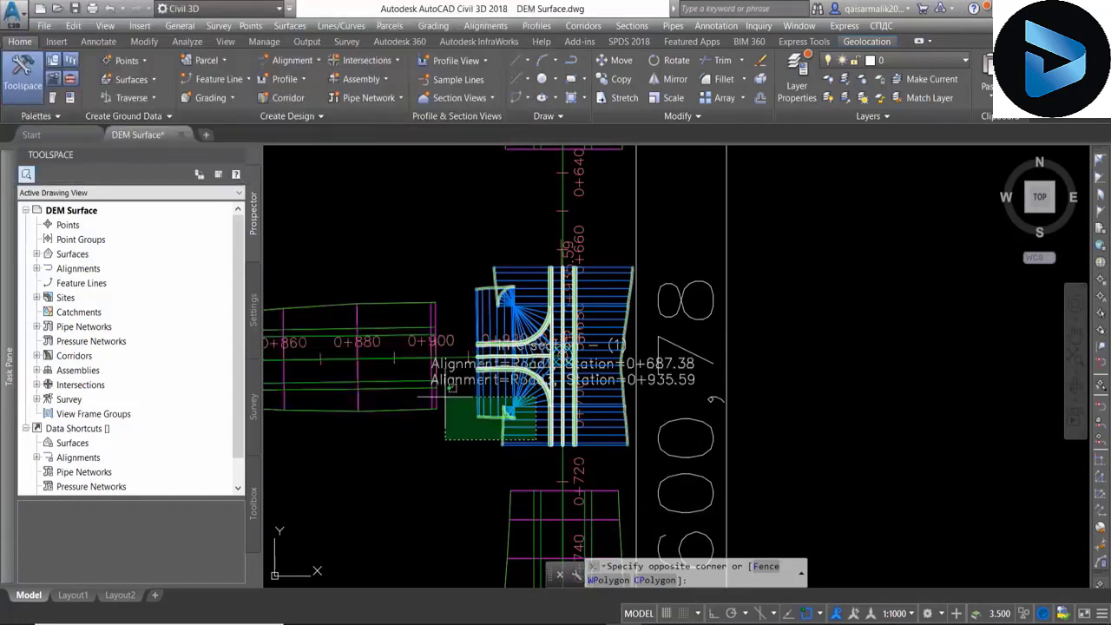
{"action": "left_click", "coordinate": [428, 328]}
{"action": "scroll", "coordinate": [412, 332], "scroll_direction": "up", "scroll_amount": 5}
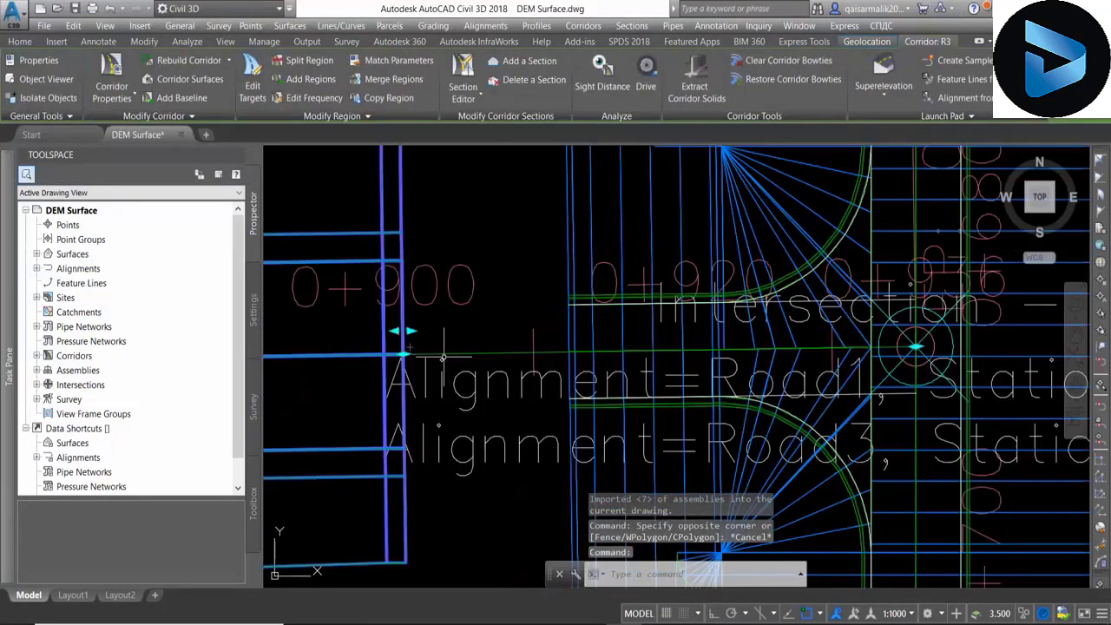
{"action": "left_click", "coordinate": [512, 352]}
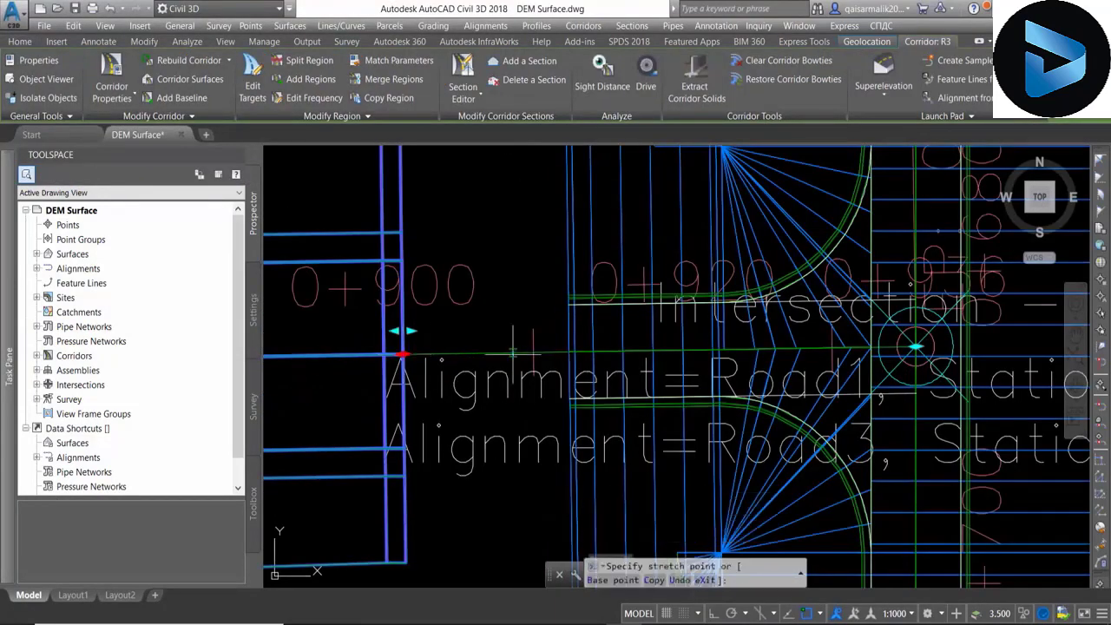
{"action": "left_click", "coordinate": [566, 351]}
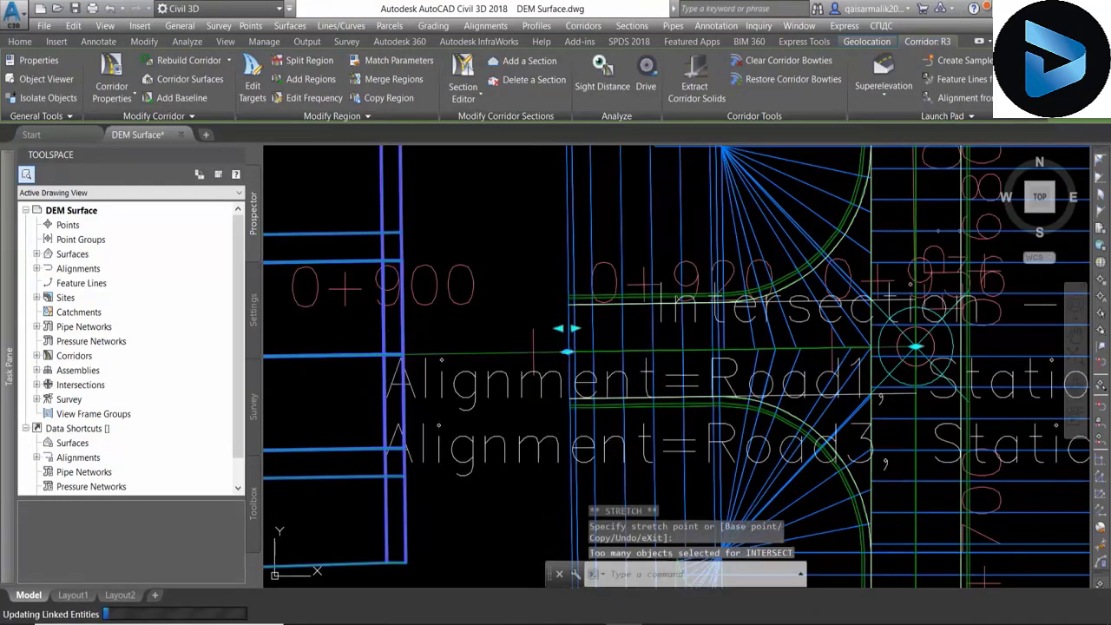
- Stretch the northern corridor region's end to meet the intersection corridor
{"action": "scroll", "coordinate": [484, 389], "scroll_direction": "down", "scroll_amount": 5}
{"action": "middle_click_drag", "start_coordinate": [608, 175], "coordinate": [600, 233]}
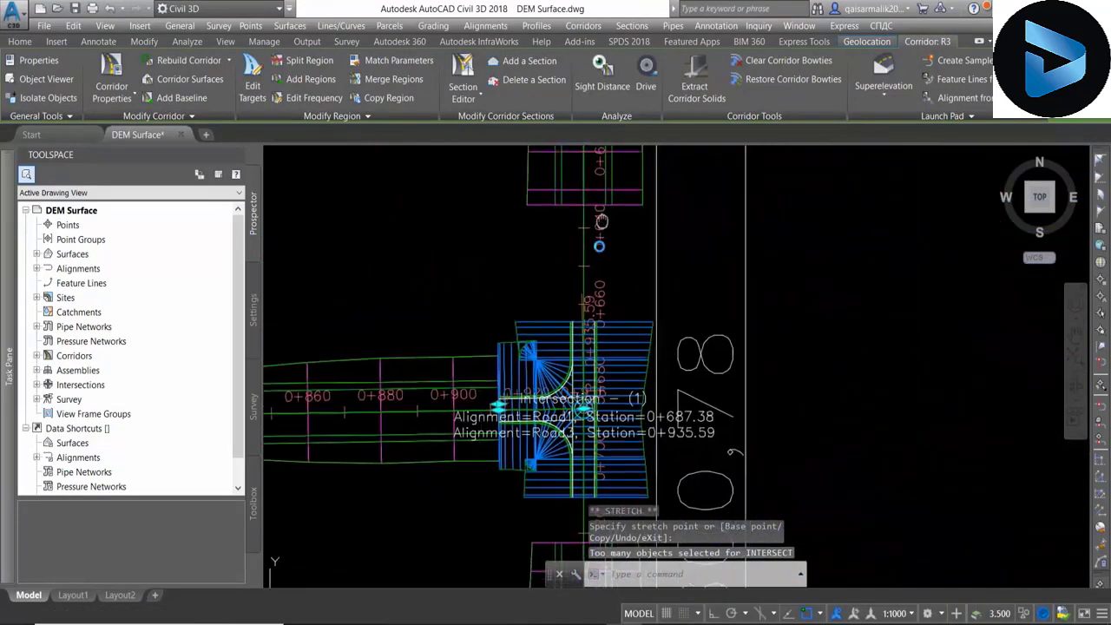
{"action": "key", "text": "Escape"}
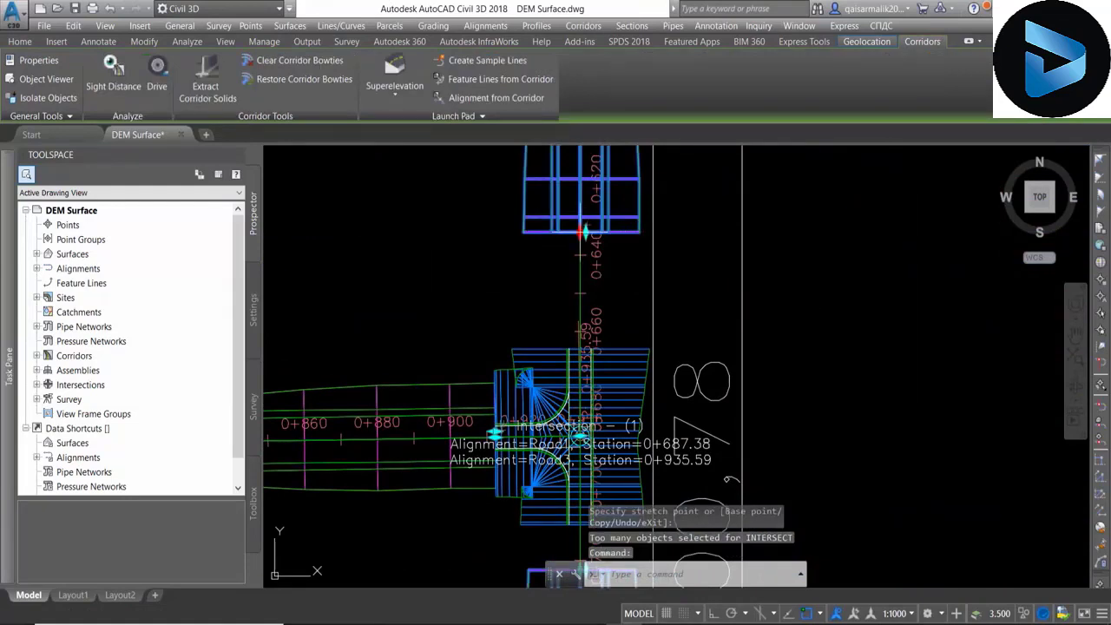
{"action": "left_click", "coordinate": [581, 231]}
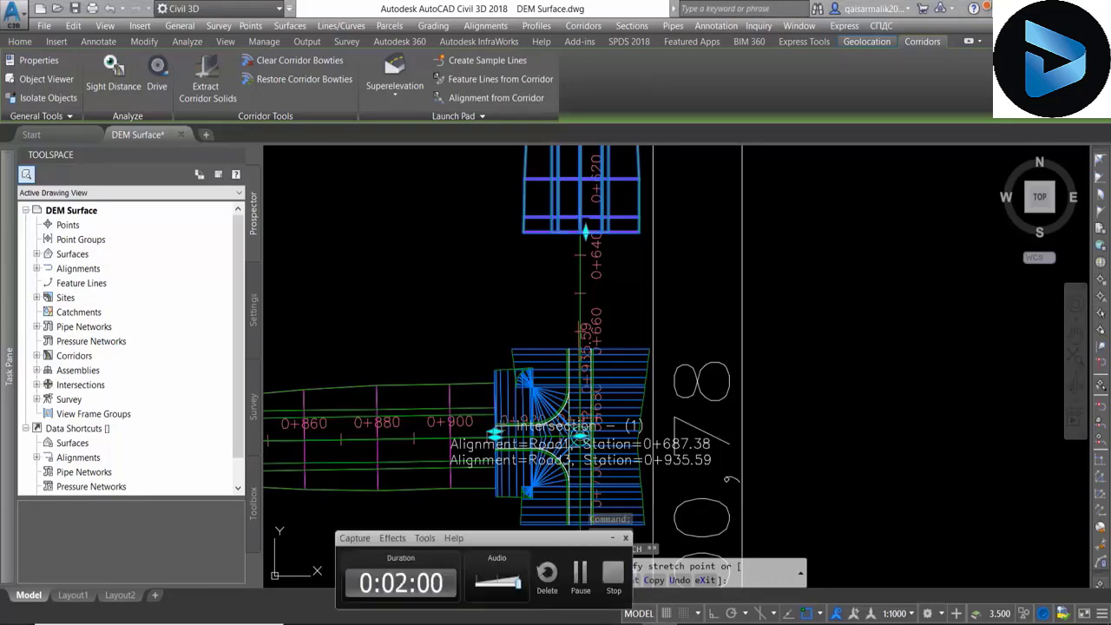
{"action": "left_click", "coordinate": [581, 231]}
- Stretch the southern region's end near 0+720 toward the intersection corridor
{"action": "middle_click_drag", "start_coordinate": [706, 349], "coordinate": [680, 176]}
{"action": "scroll", "coordinate": [556, 407], "scroll_direction": "up", "scroll_amount": 4}
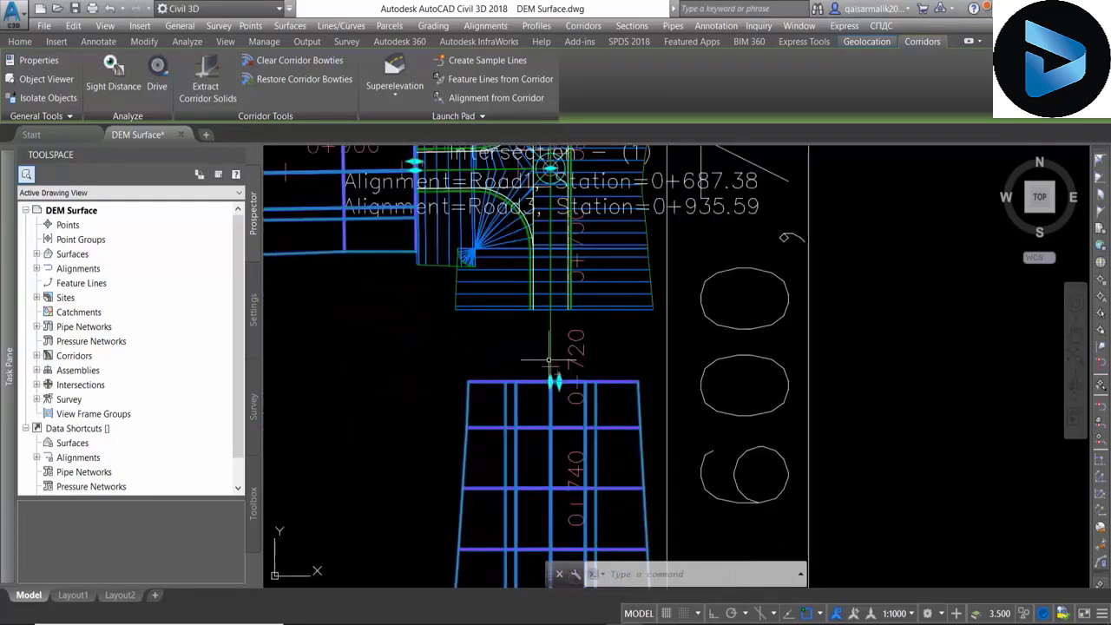
{"action": "scroll", "coordinate": [551, 417], "scroll_direction": "up", "scroll_amount": 3}
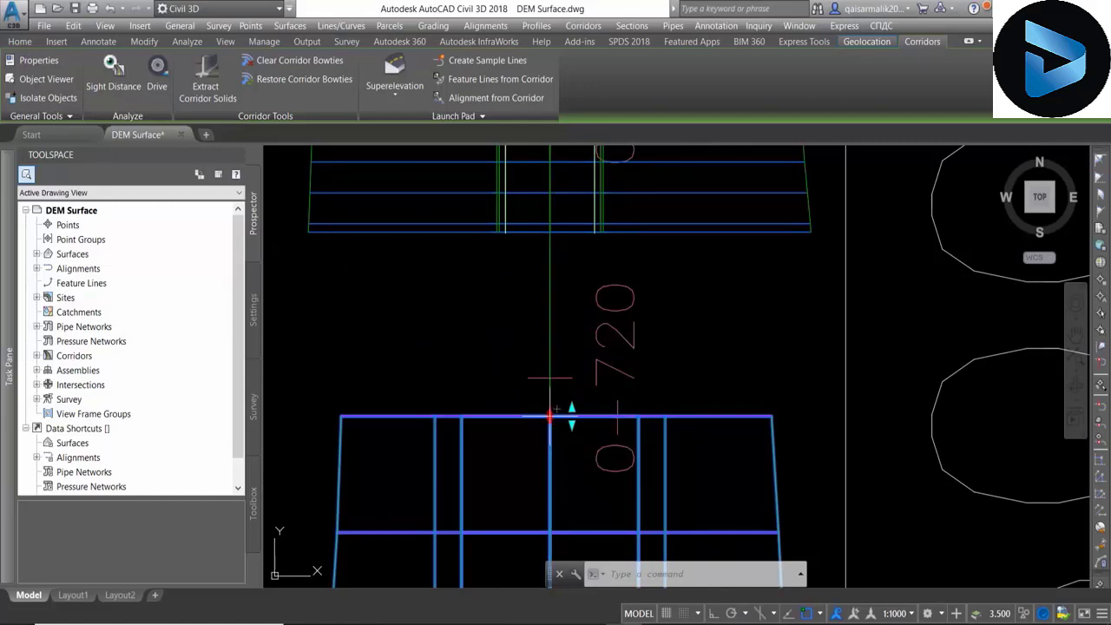
{"action": "left_click", "coordinate": [548, 416]}
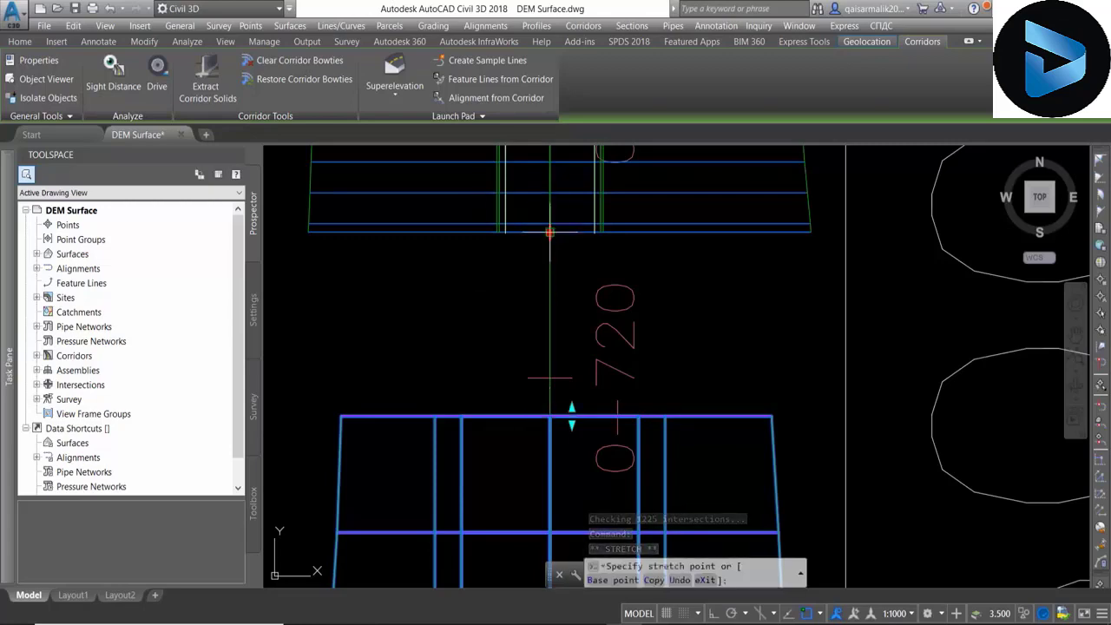
{"action": "scroll", "coordinate": [549, 234], "scroll_direction": "down", "scroll_amount": 1}
{"action": "scroll", "coordinate": [550, 260], "scroll_direction": "down", "scroll_amount": 2}
{"action": "scroll", "coordinate": [540, 368], "scroll_direction": "down", "scroll_amount": 5}
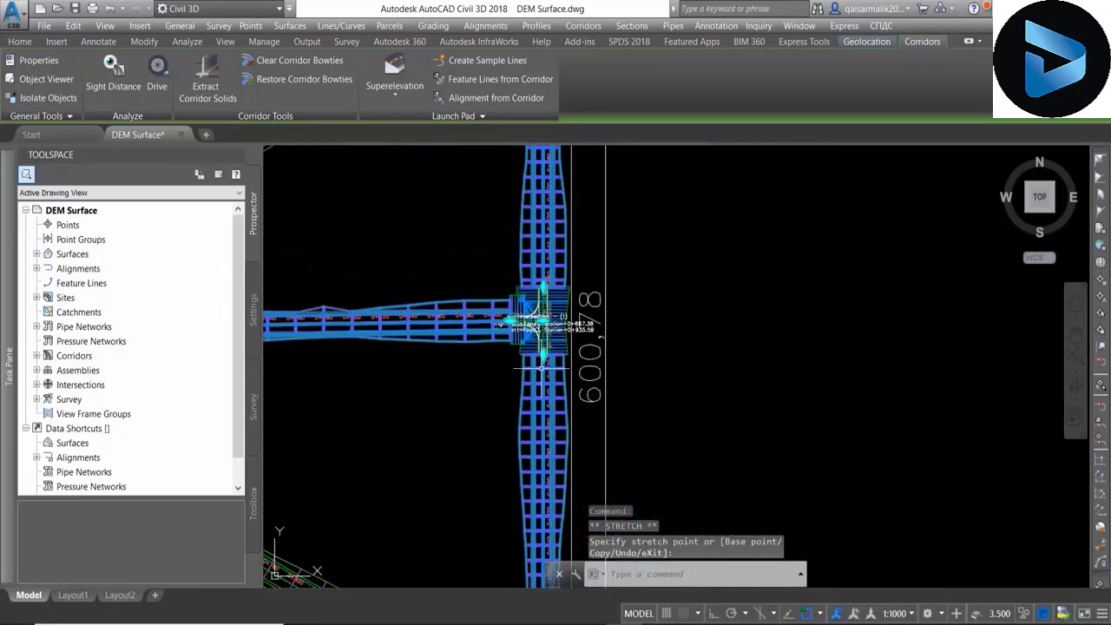
{"action": "scroll", "coordinate": [541, 368], "scroll_direction": "up", "scroll_amount": 1}
{"action": "scroll", "coordinate": [542, 373], "scroll_direction": "up", "scroll_amount": 2}
{"action": "key", "text": "Escape"}
{"action": "scroll", "coordinate": [590, 382], "scroll_direction": "down", "scroll_amount": 4}
{"action": "scroll", "coordinate": [644, 400], "scroll_direction": "down", "scroll_amount": 1}
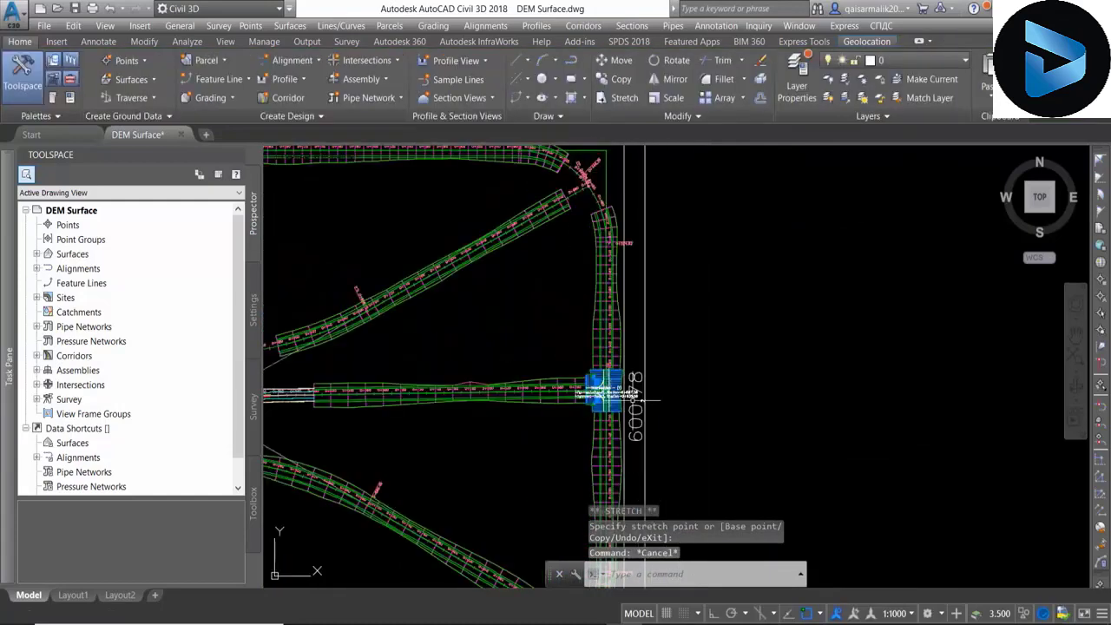
{"action": "scroll", "coordinate": [643, 400], "scroll_direction": "up", "scroll_amount": 1}
{"action": "scroll", "coordinate": [657, 317], "scroll_direction": "down", "scroll_amount": 3}
{"action": "scroll", "coordinate": [685, 251], "scroll_direction": "up", "scroll_amount": 3}
{"action": "scroll", "coordinate": [687, 247], "scroll_direction": "up", "scroll_amount": 2}
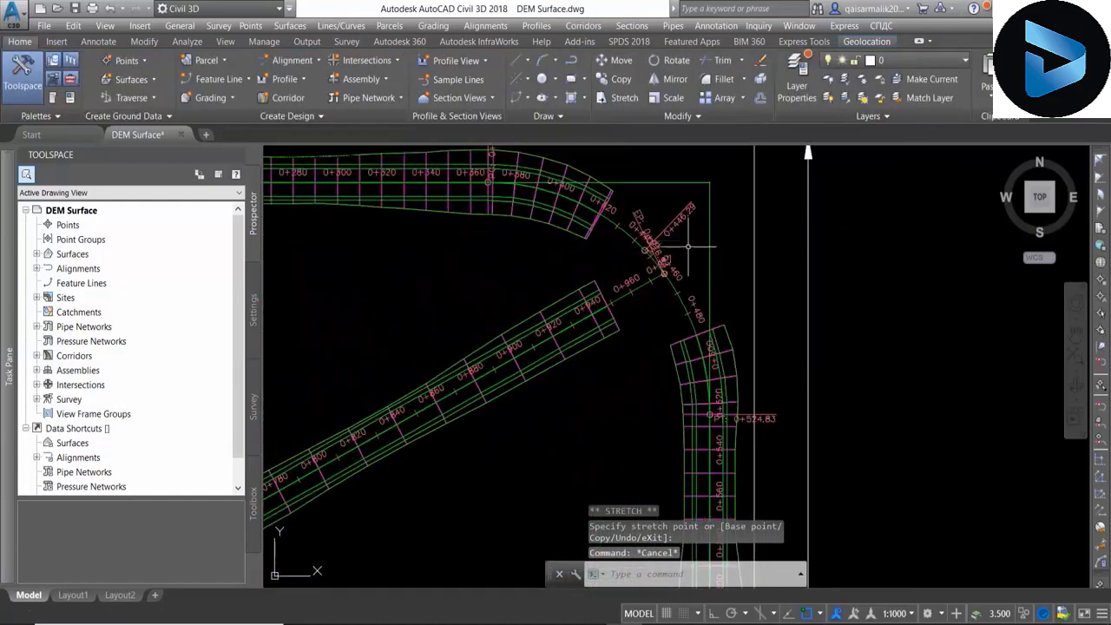
- Create Intersection - (2) where the two alignments cross, using Primary Road Crown Maintained regions
{"action": "left_click", "coordinate": [367, 60]}
{"action": "left_click", "coordinate": [381, 83]}
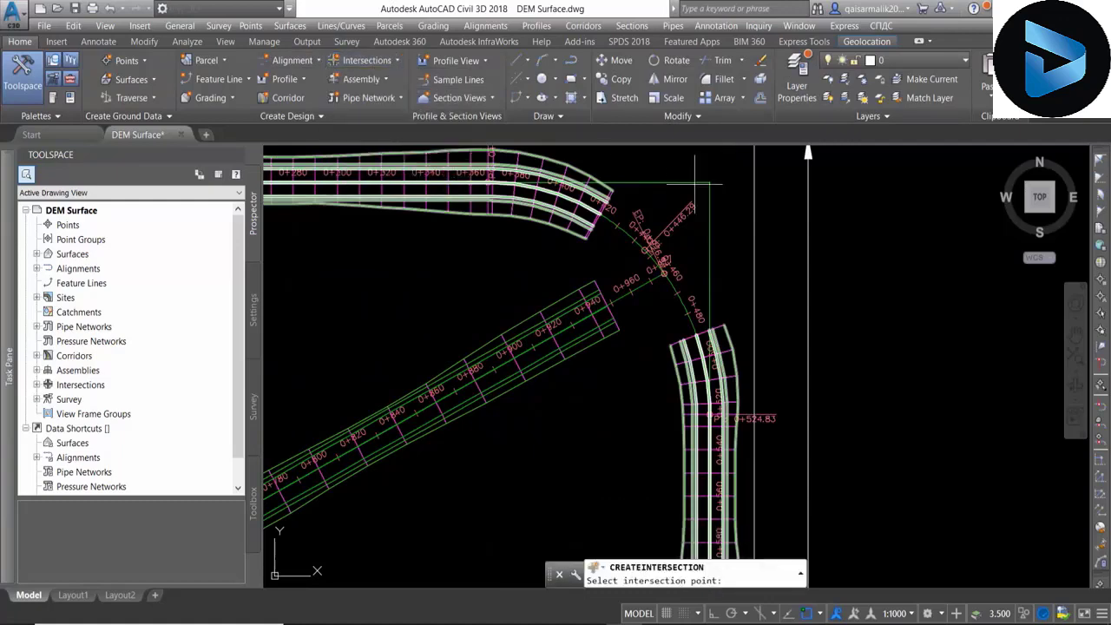
{"action": "scroll", "coordinate": [665, 263], "scroll_direction": "up", "scroll_amount": 5}
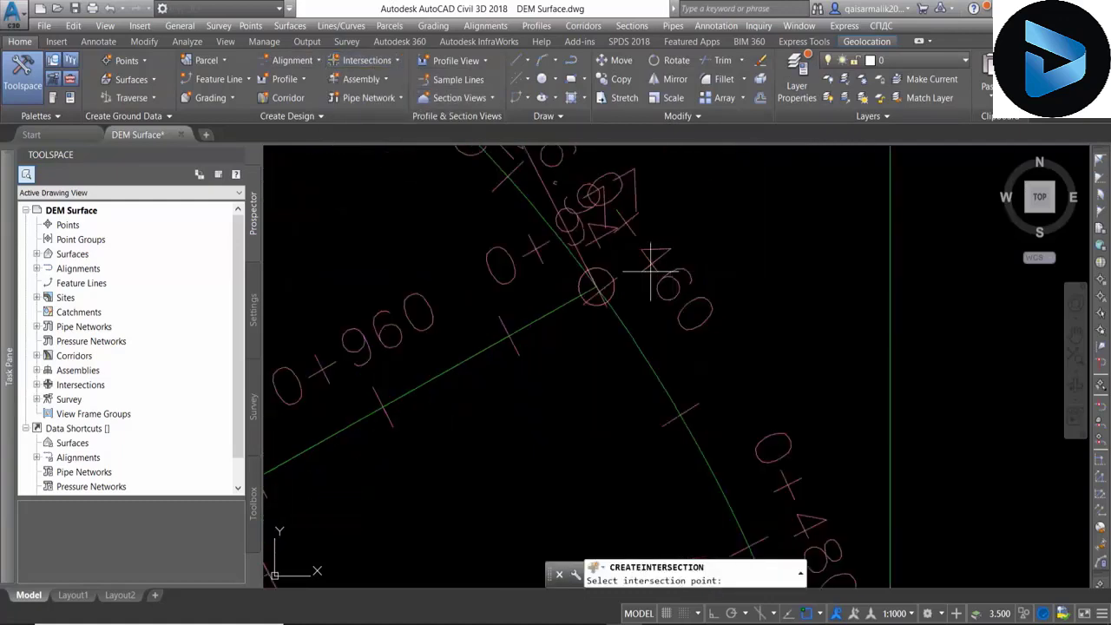
{"action": "left_click", "coordinate": [612, 304]}
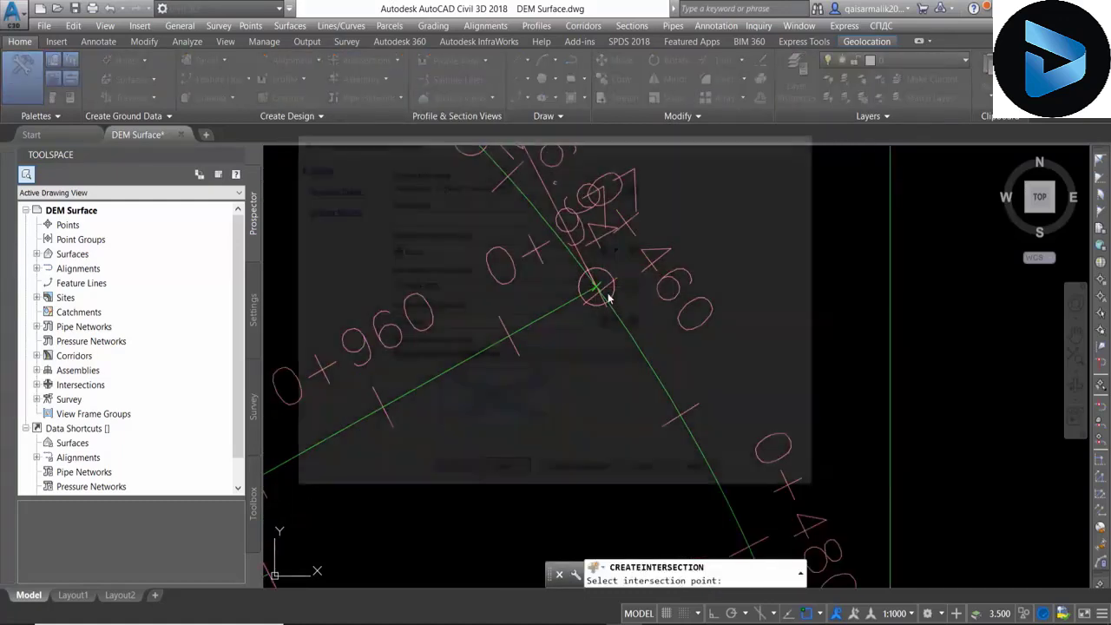
{"action": "left_click", "coordinate": [577, 474]}
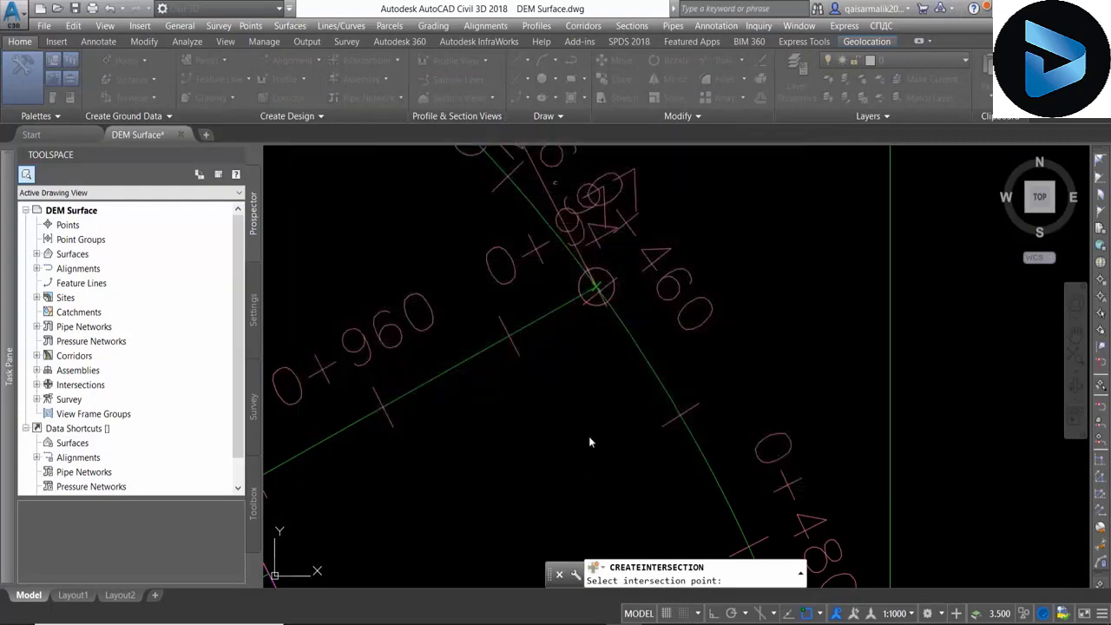
{"action": "scroll", "coordinate": [599, 406], "scroll_direction": "down", "scroll_amount": 10}
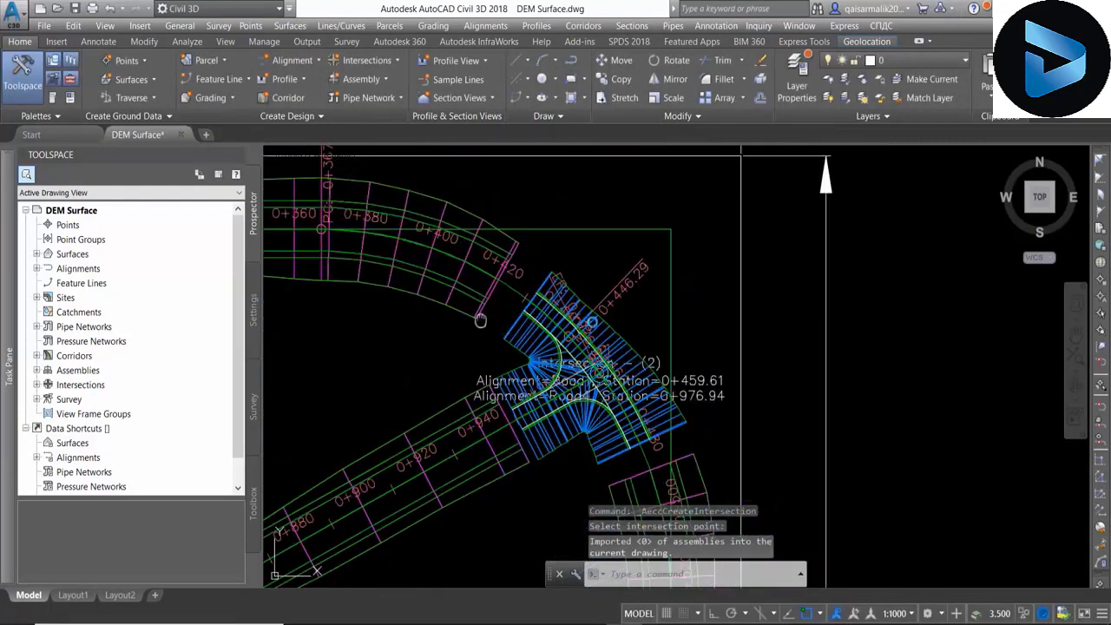
- Create another intersection at the next alignment crossing with the same corridor settings
{"action": "left_click", "coordinate": [366, 60]}
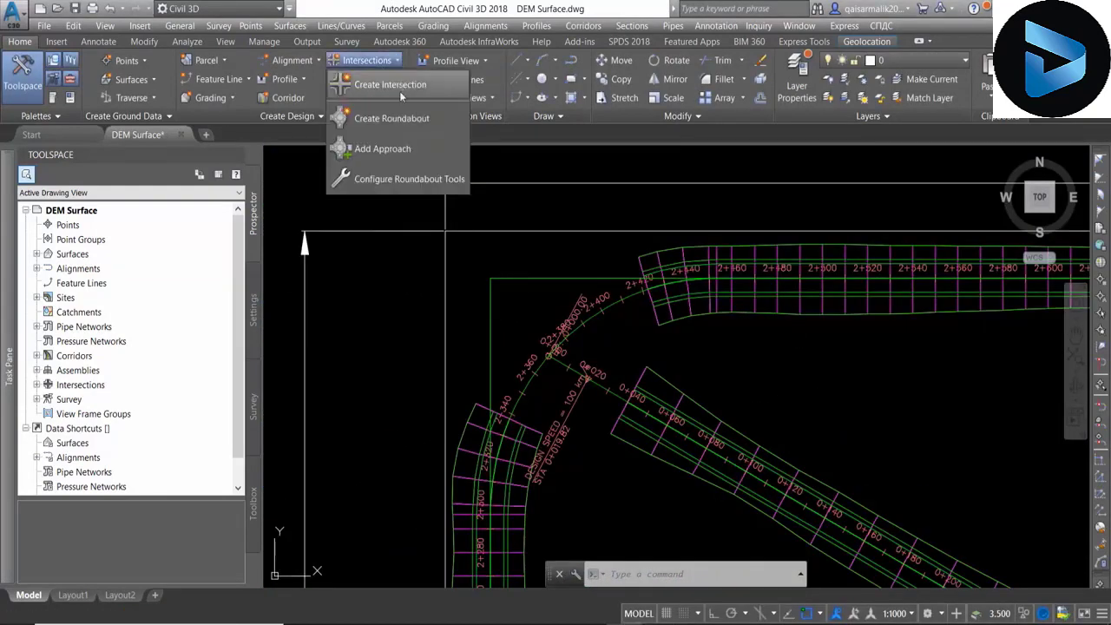
{"action": "left_click", "coordinate": [373, 79]}
{"action": "scroll", "coordinate": [557, 364], "scroll_direction": "up", "scroll_amount": 4}
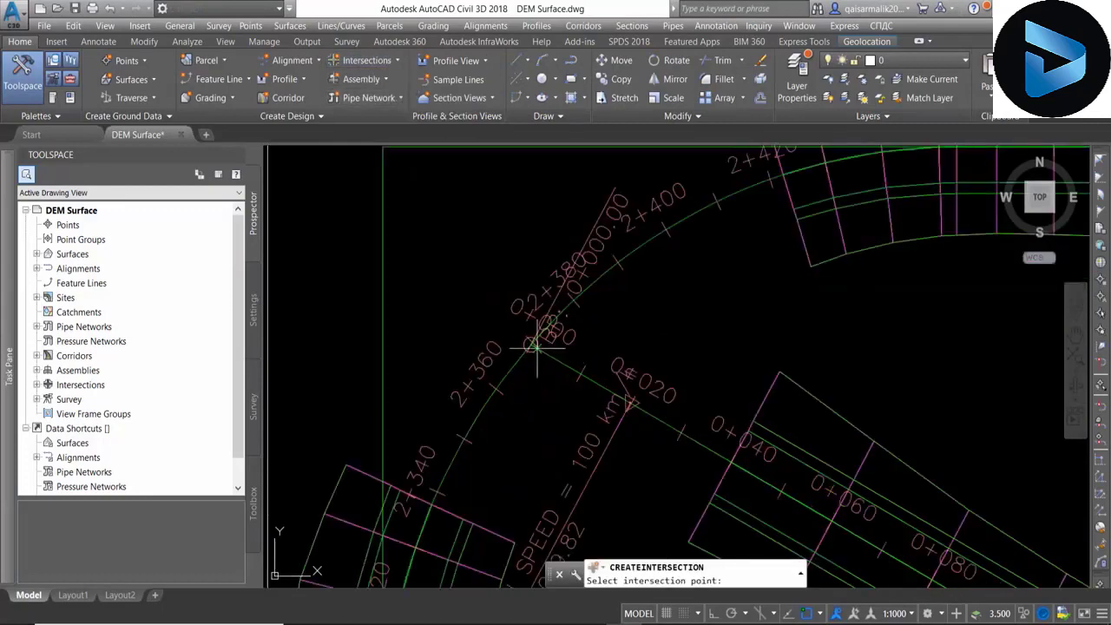
{"action": "left_click", "coordinate": [531, 344]}
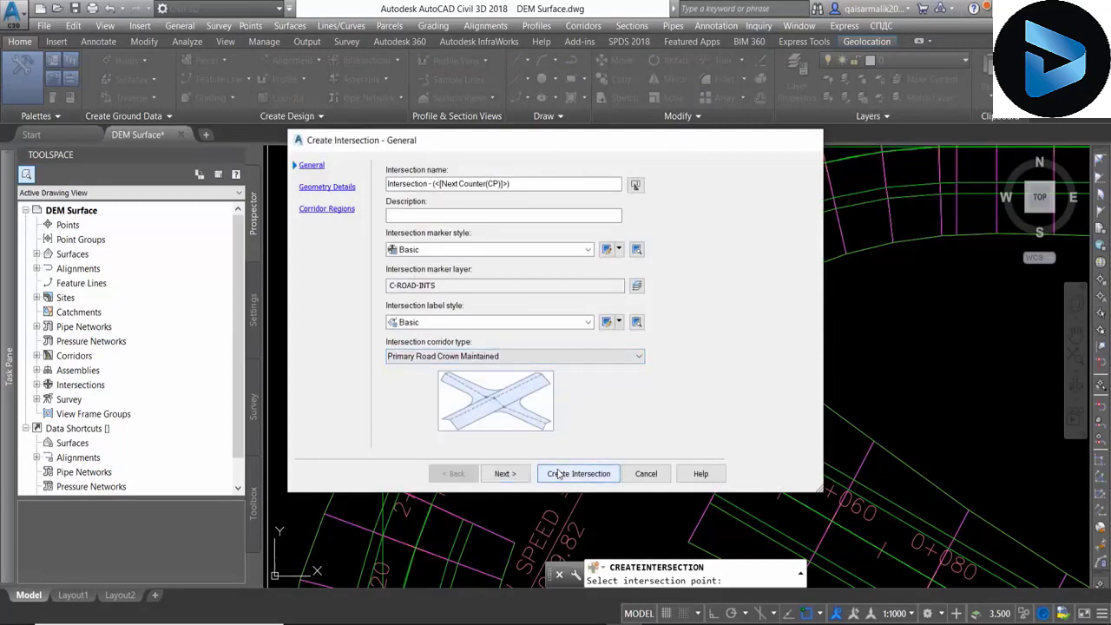
{"action": "left_click", "coordinate": [563, 473]}
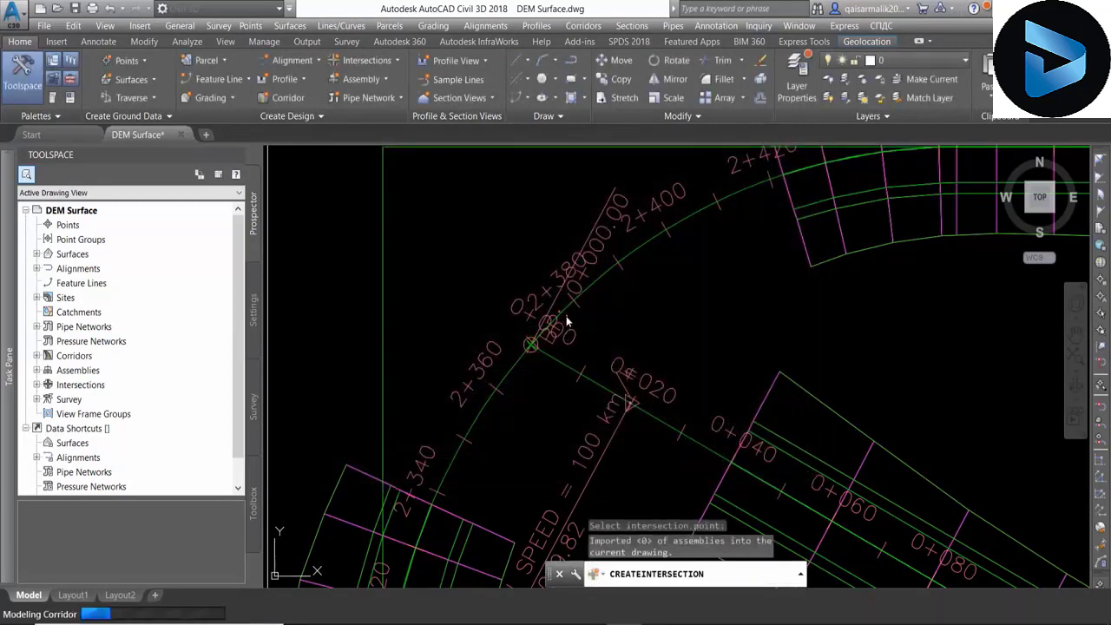
{"action": "scroll", "coordinate": [530, 347], "scroll_direction": "up", "scroll_amount": 2}
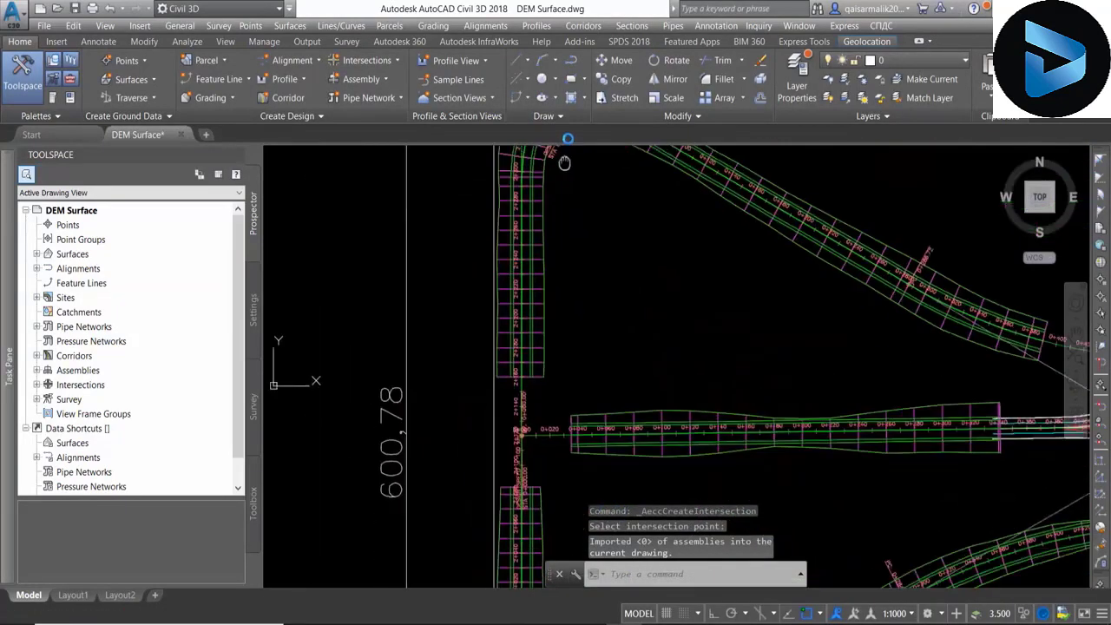
{"action": "scroll", "coordinate": [531, 347], "scroll_direction": "up", "scroll_amount": 2}
{"action": "scroll", "coordinate": [531, 347], "scroll_direction": "up", "scroll_amount": 2}
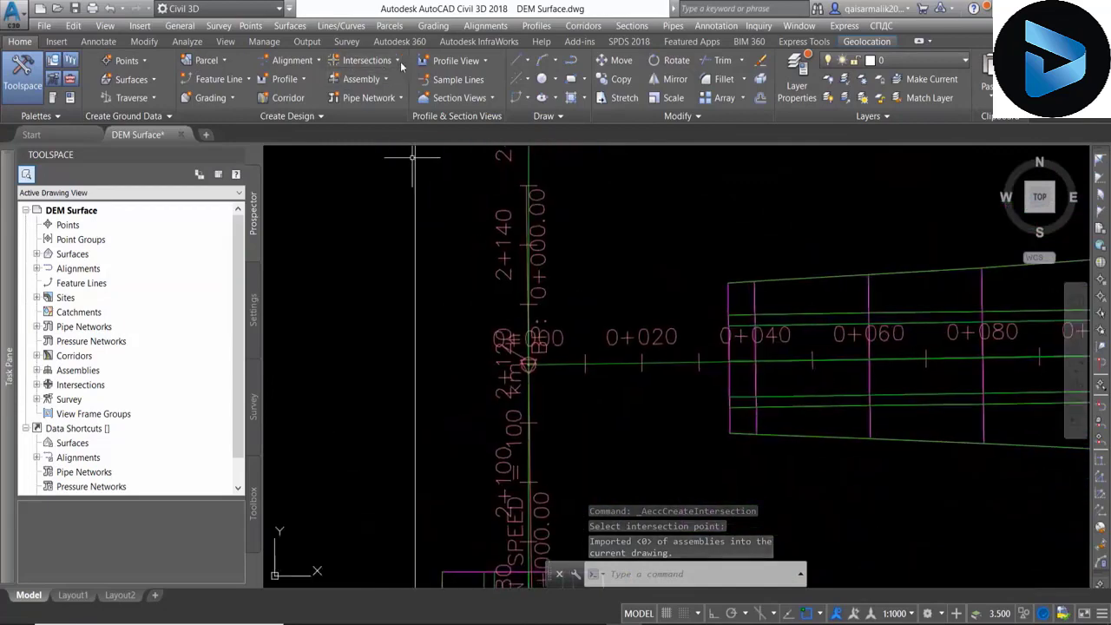
- Create an intersection with corridor regions at the next remaining road junction
{"action": "left_click", "coordinate": [368, 60]}
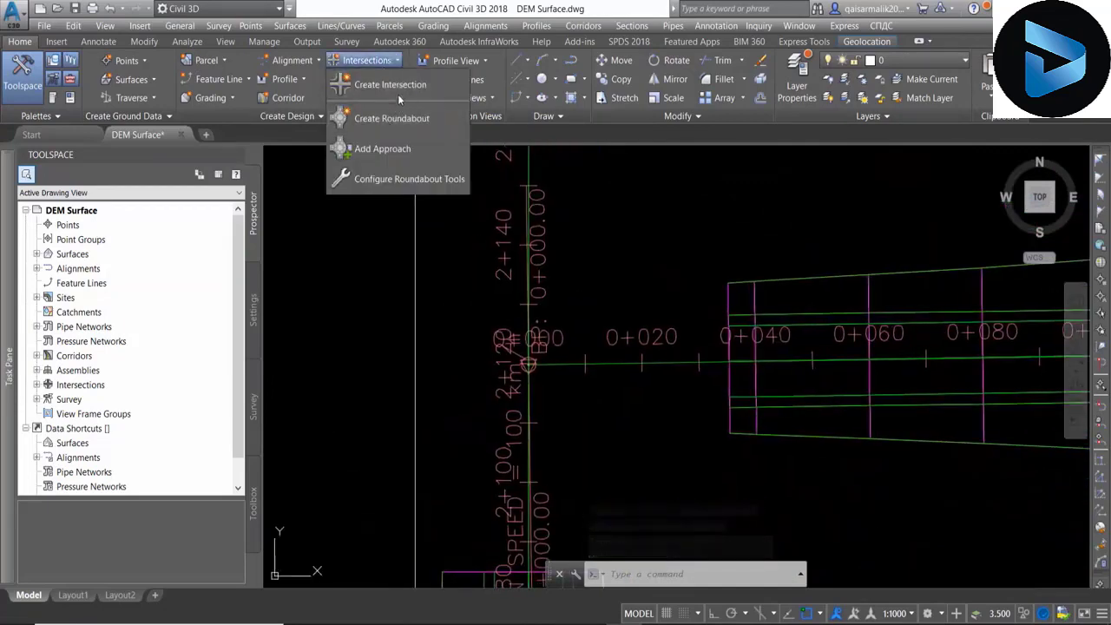
{"action": "left_click", "coordinate": [391, 84]}
{"action": "scroll", "coordinate": [520, 357], "scroll_direction": "up", "scroll_amount": 4}
{"action": "scroll", "coordinate": [520, 358], "scroll_direction": "up", "scroll_amount": 2}
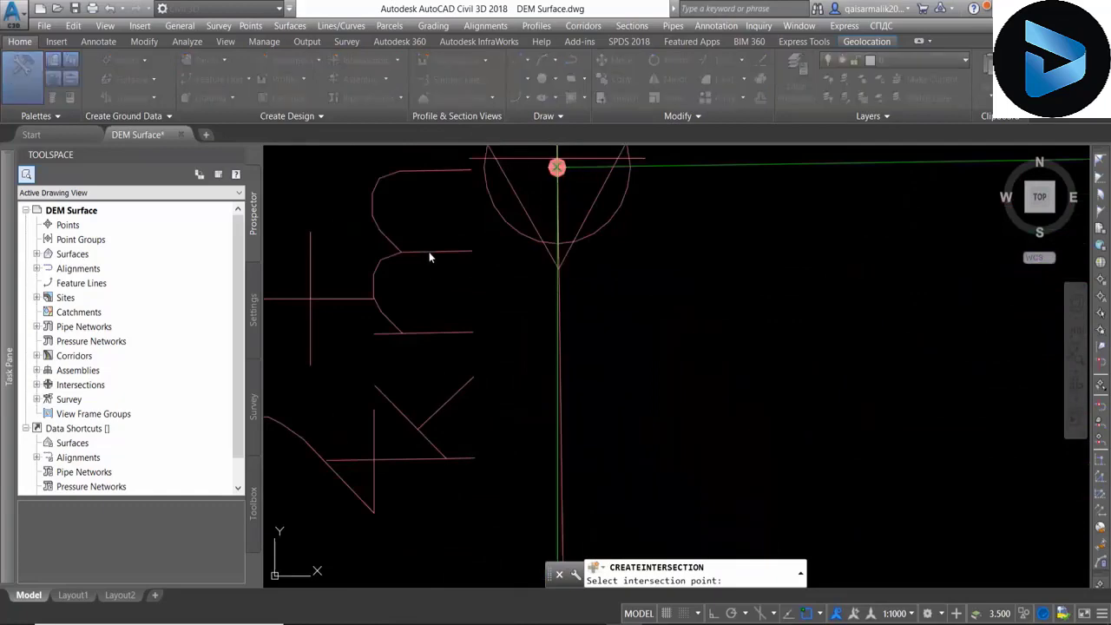
{"action": "left_click", "coordinate": [550, 474]}
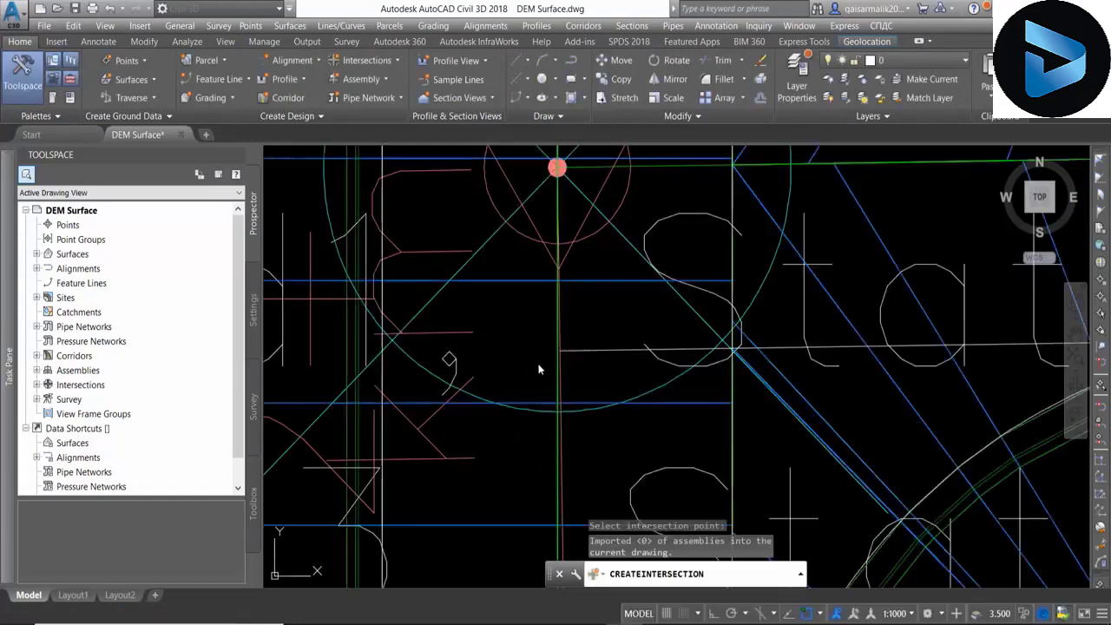
{"action": "scroll", "coordinate": [538, 369], "scroll_direction": "down", "scroll_amount": 3}
{"action": "scroll", "coordinate": [538, 369], "scroll_direction": "down", "scroll_amount": 3}
{"action": "scroll", "coordinate": [531, 272], "scroll_direction": "down", "scroll_amount": 3}
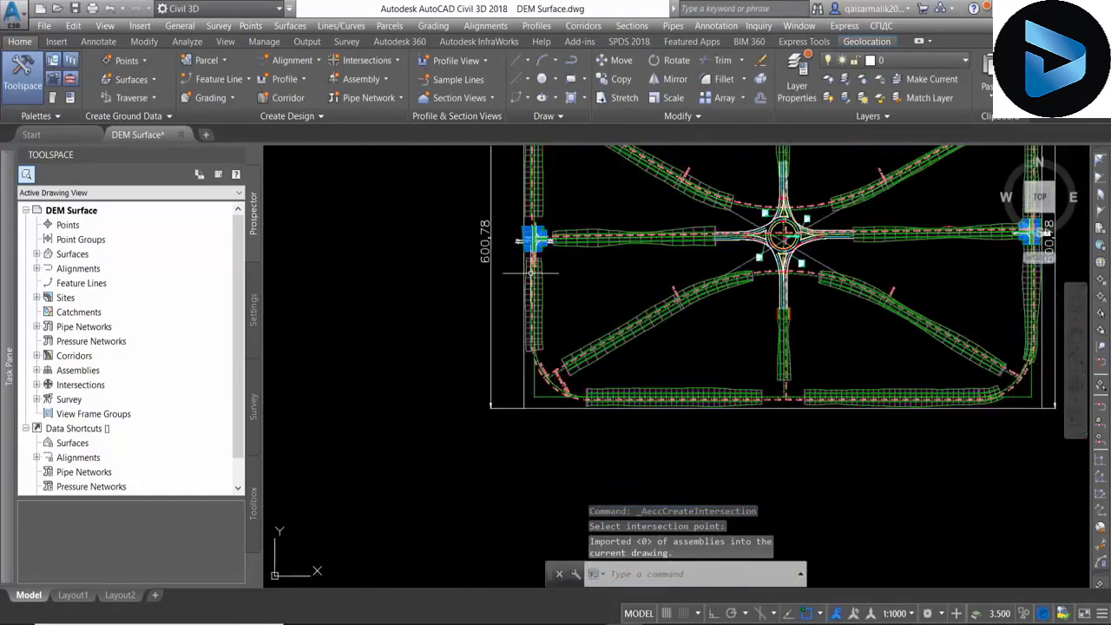
{"action": "scroll", "coordinate": [547, 381], "scroll_direction": "up", "scroll_amount": 3}
{"action": "scroll", "coordinate": [469, 216], "scroll_direction": "up", "scroll_amount": 3}
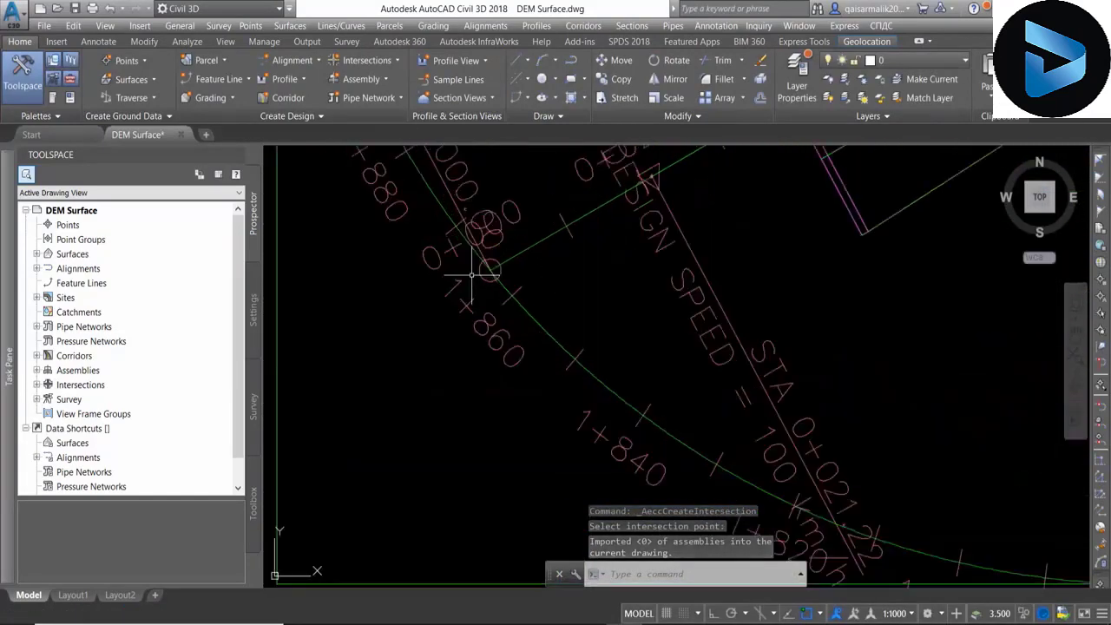
- Begin another intersection at one of the remaining corner junctions
{"action": "left_click", "coordinate": [395, 60]}
{"action": "left_click", "coordinate": [383, 81]}
{"action": "scroll", "coordinate": [488, 273], "scroll_direction": "up", "scroll_amount": 5}
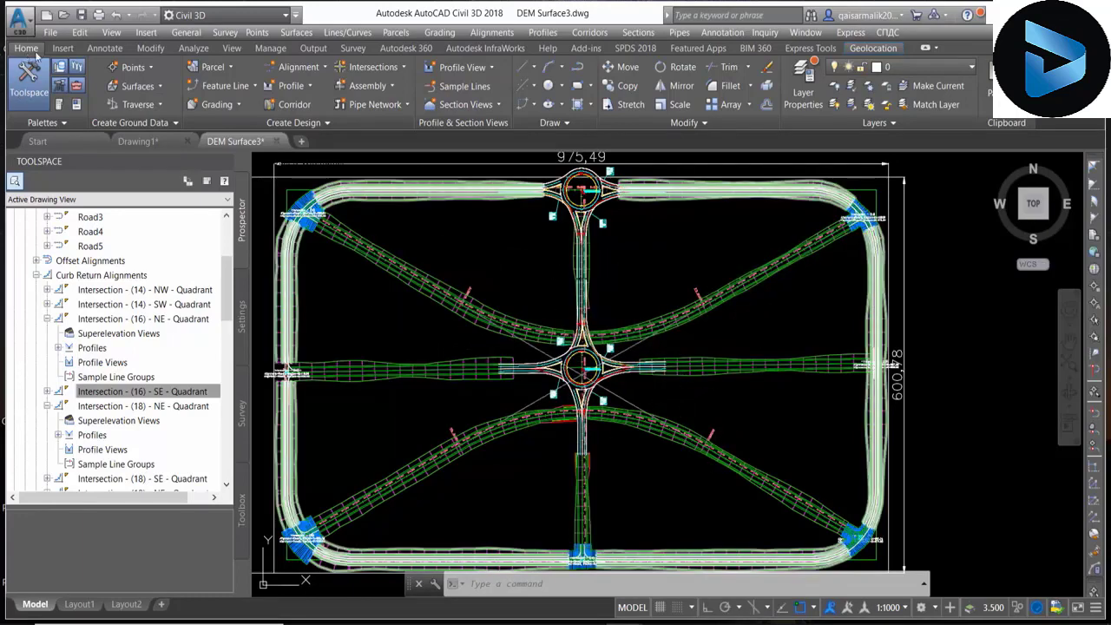
- Thaw C-TOPO-GRID in the Layer drop-down so contours show beneath the road corridors
{"action": "left_click", "coordinate": [916, 73]}
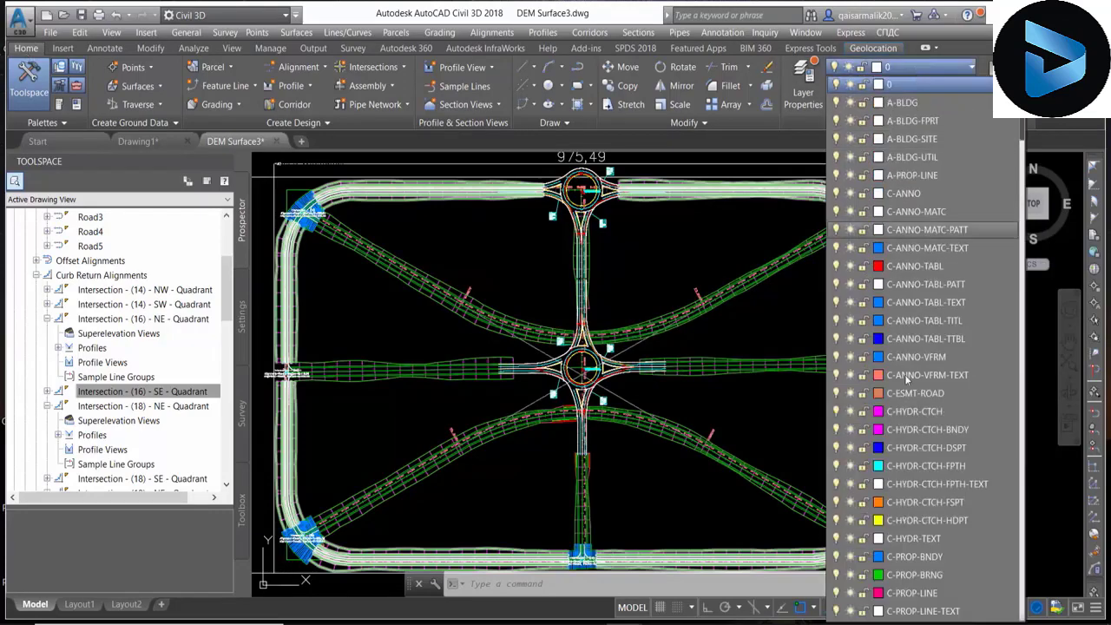
{"action": "scroll", "coordinate": [906, 379], "scroll_direction": "down", "scroll_amount": 5}
{"action": "scroll", "coordinate": [910, 397], "scroll_direction": "down", "scroll_amount": 5}
{"action": "scroll", "coordinate": [910, 396], "scroll_direction": "down", "scroll_amount": 5}
{"action": "scroll", "coordinate": [910, 397], "scroll_direction": "down", "scroll_amount": 5}
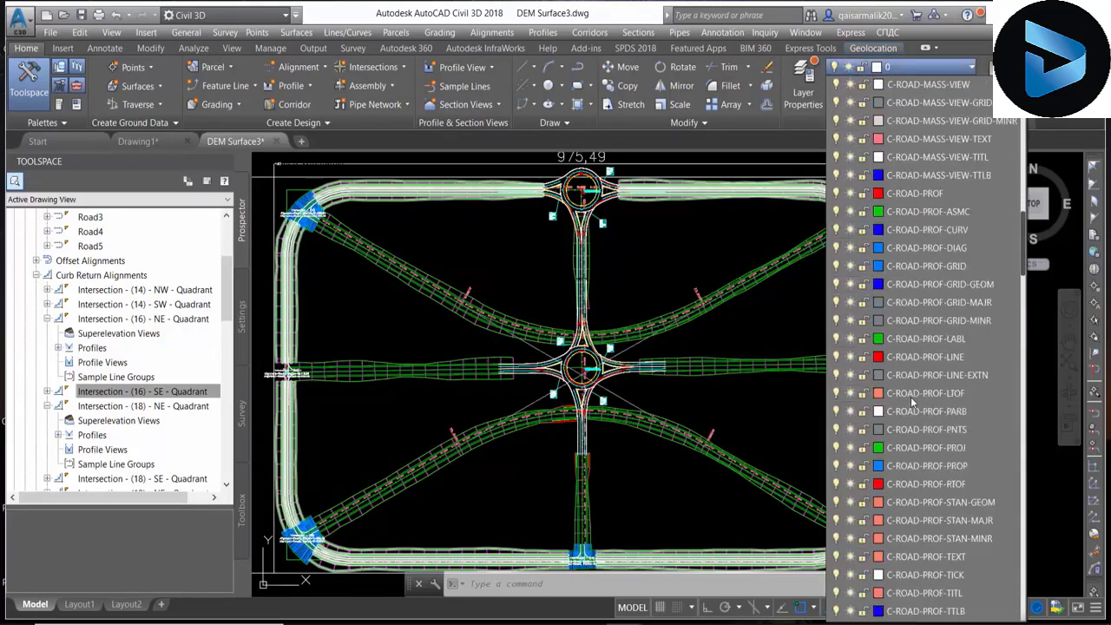
{"action": "scroll", "coordinate": [910, 396], "scroll_direction": "down", "scroll_amount": 2}
{"action": "scroll", "coordinate": [910, 396], "scroll_direction": "down", "scroll_amount": 2}
{"action": "scroll", "coordinate": [910, 396], "scroll_direction": "down", "scroll_amount": 5}
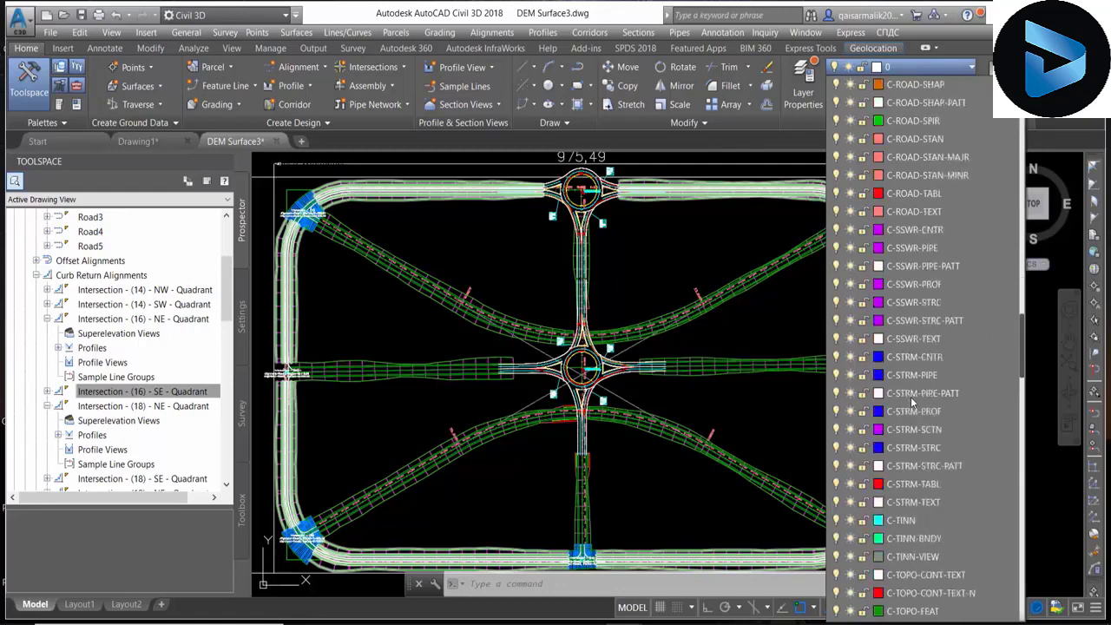
{"action": "scroll", "coordinate": [910, 396], "scroll_direction": "down", "scroll_amount": 5}
{"action": "scroll", "coordinate": [910, 397], "scroll_direction": "down", "scroll_amount": 5}
{"action": "scroll", "coordinate": [910, 396], "scroll_direction": "down", "scroll_amount": 5}
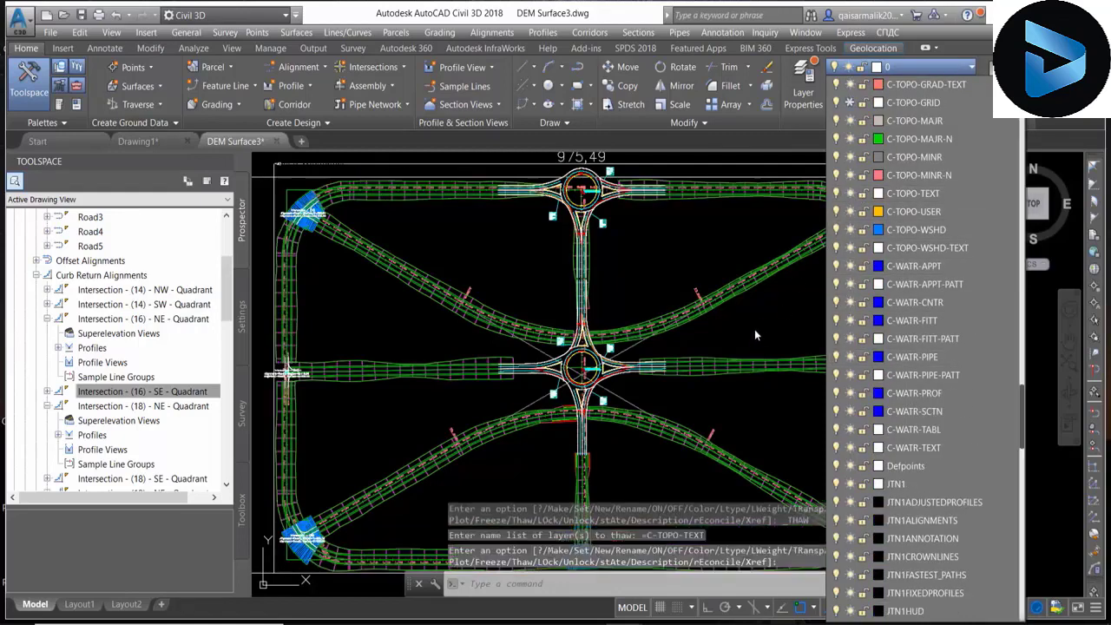
{"action": "left_click", "coordinate": [851, 103]}
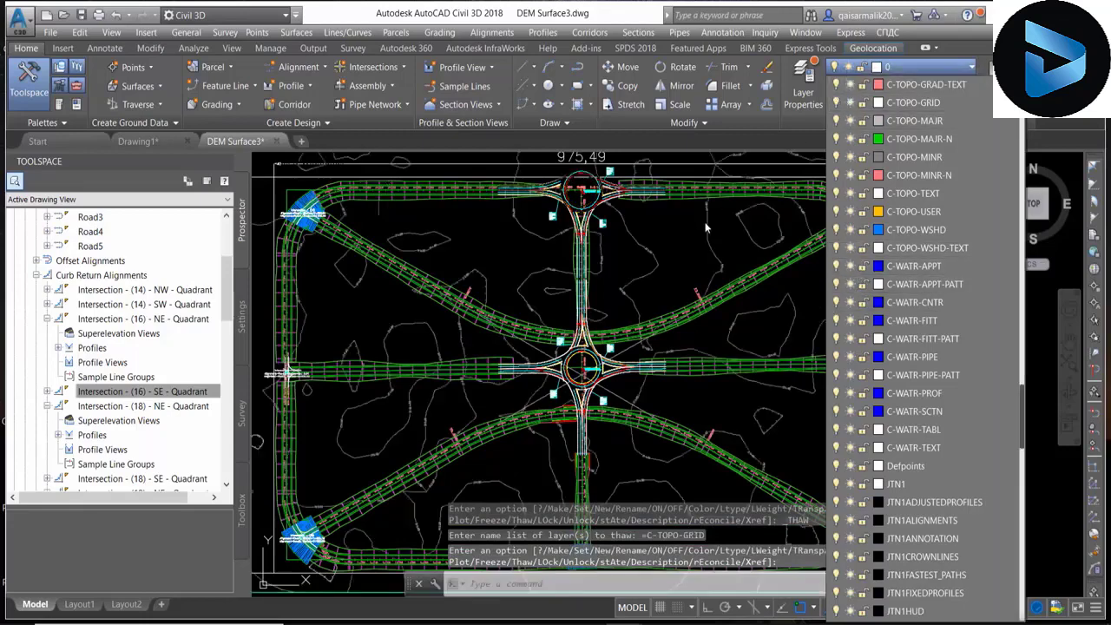
{"action": "scroll", "coordinate": [647, 231], "scroll_direction": "up", "scroll_amount": 2}
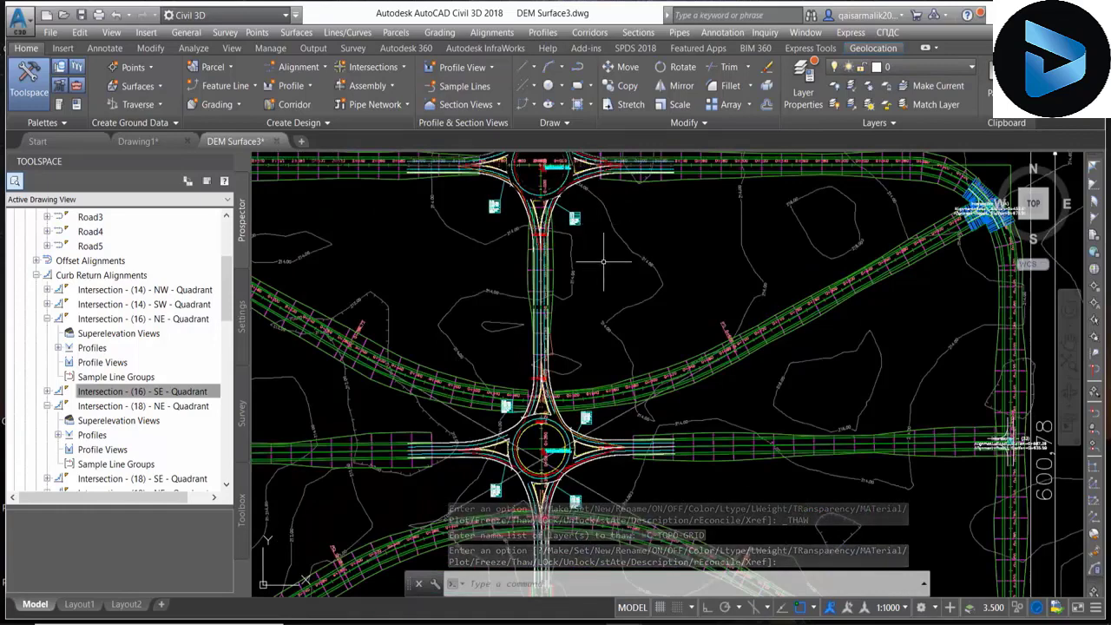
{"action": "scroll", "coordinate": [636, 276], "scroll_direction": "down", "scroll_amount": 2}
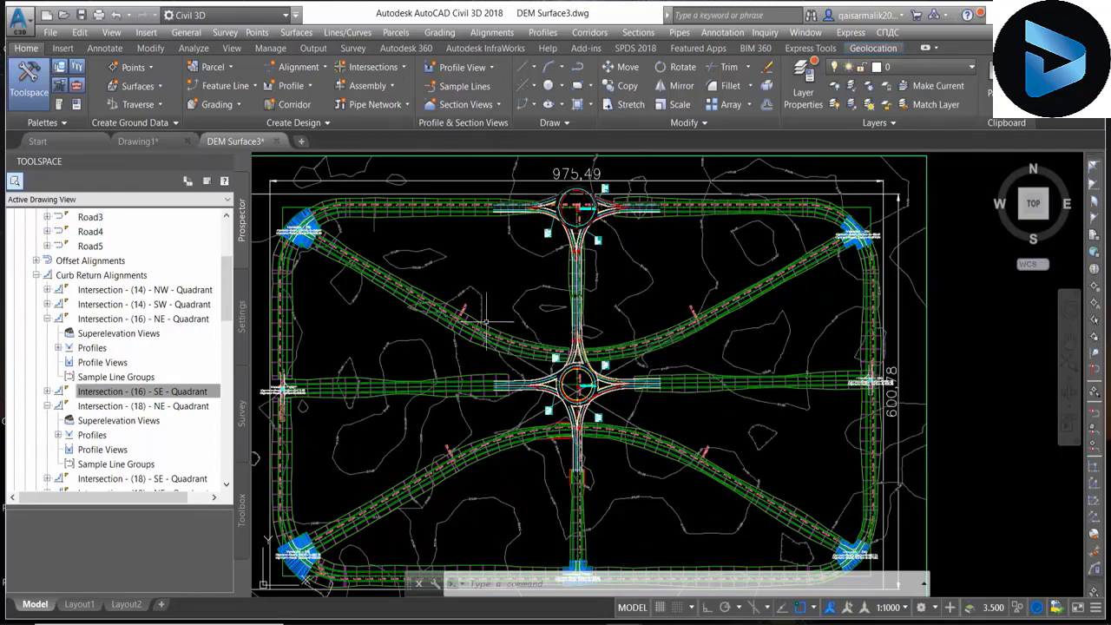
{"action": "middle_click_drag", "start_coordinate": [613, 297], "coordinate": [575, 345]}
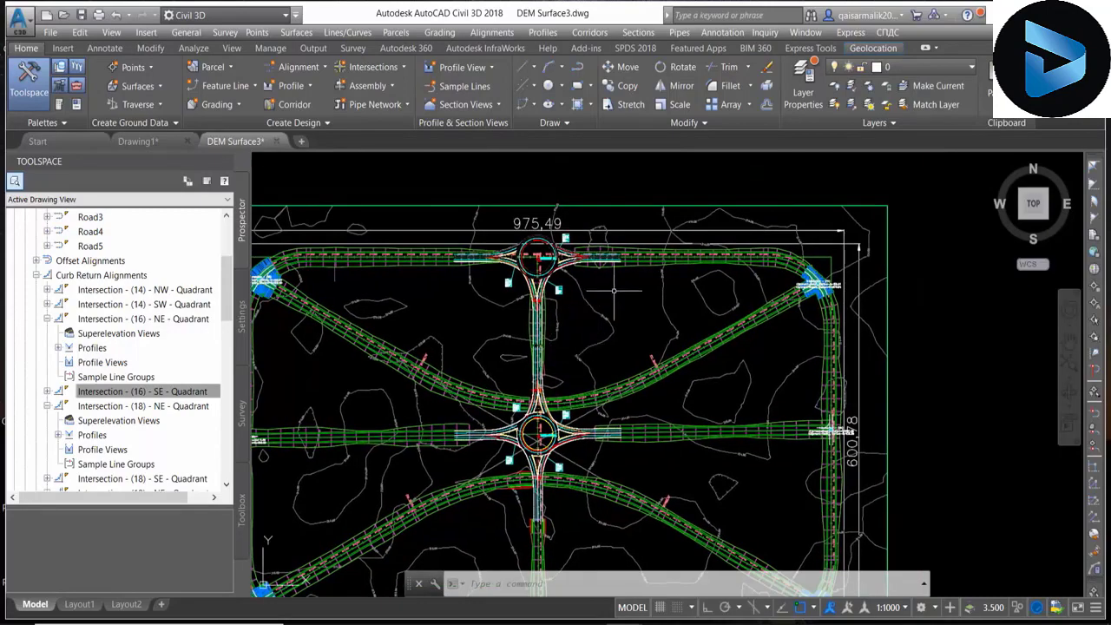
{"action": "scroll", "coordinate": [620, 300], "scroll_direction": "up", "scroll_amount": 2}
{"action": "scroll", "coordinate": [629, 317], "scroll_direction": "up", "scroll_amount": 3}
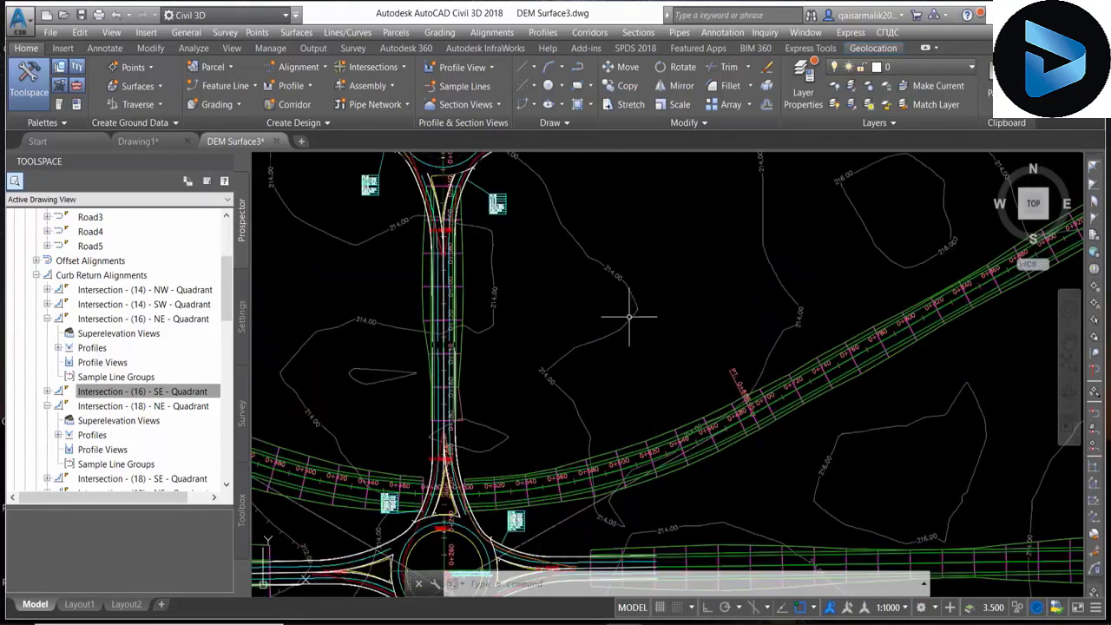
{"action": "left_click", "coordinate": [629, 316]}
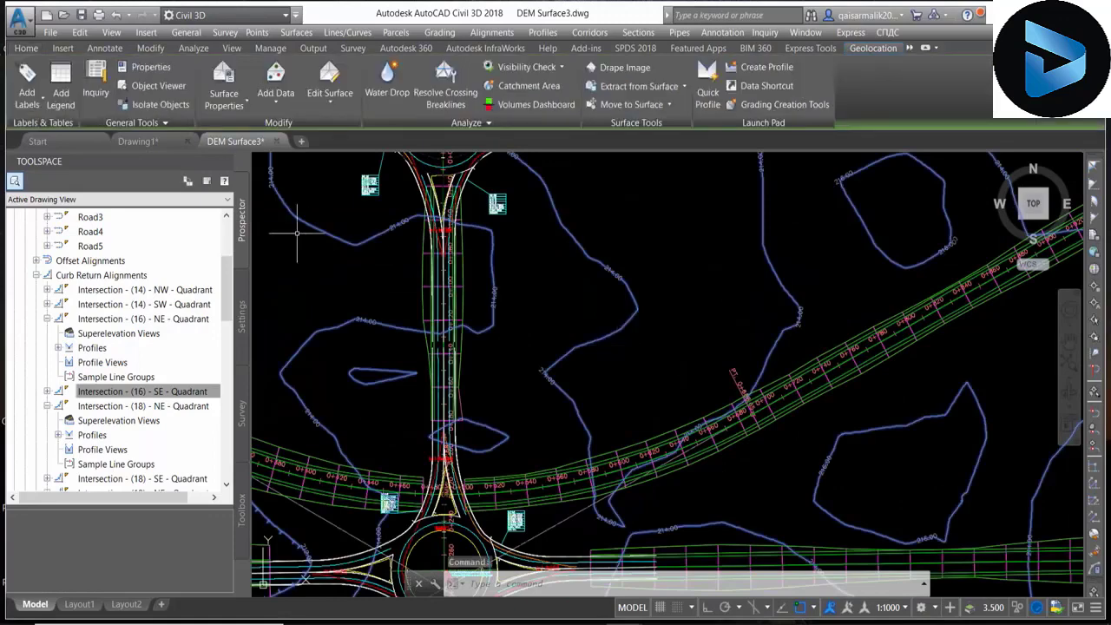
{"action": "key", "text": "Escape"}
{"action": "scroll", "coordinate": [457, 293], "scroll_direction": "down", "scroll_amount": 3}
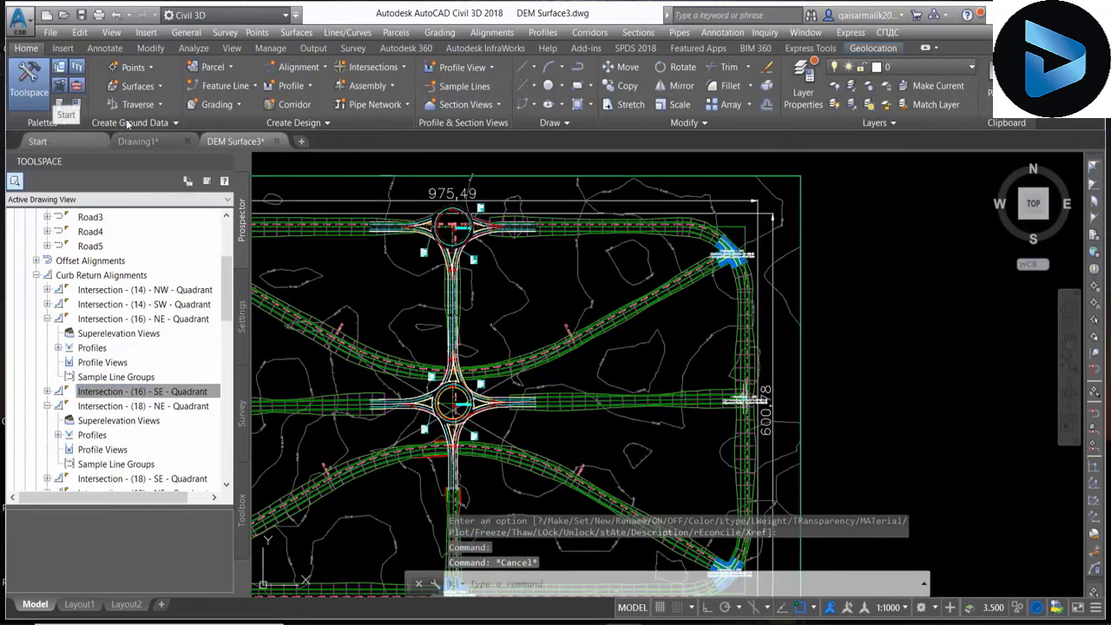
{"action": "left_click", "coordinate": [49, 35]}
{"action": "key", "text": "Escape"}
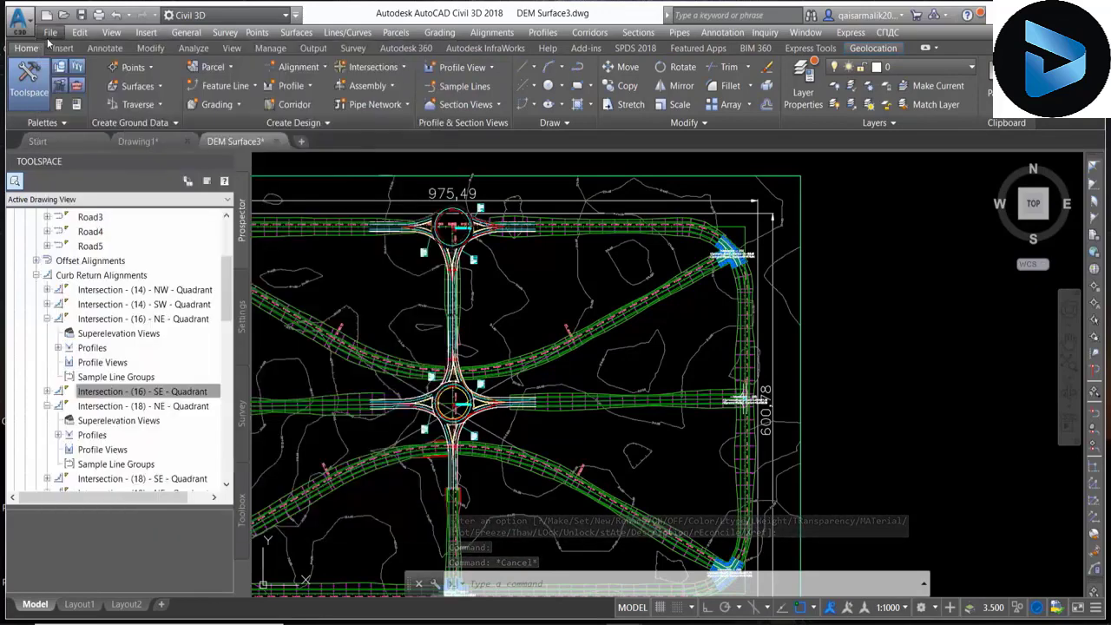
{"action": "left_click", "coordinate": [137, 86]}
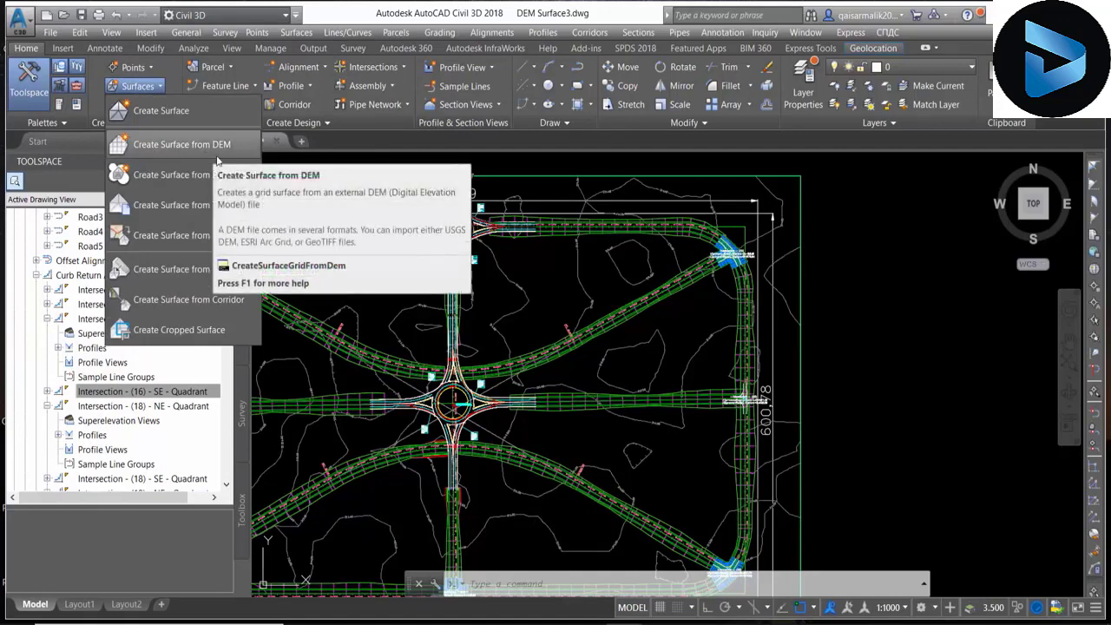
{"action": "left_click", "coordinate": [558, 301]}
{"action": "scroll", "coordinate": [555, 305], "scroll_direction": "up", "scroll_amount": 5}
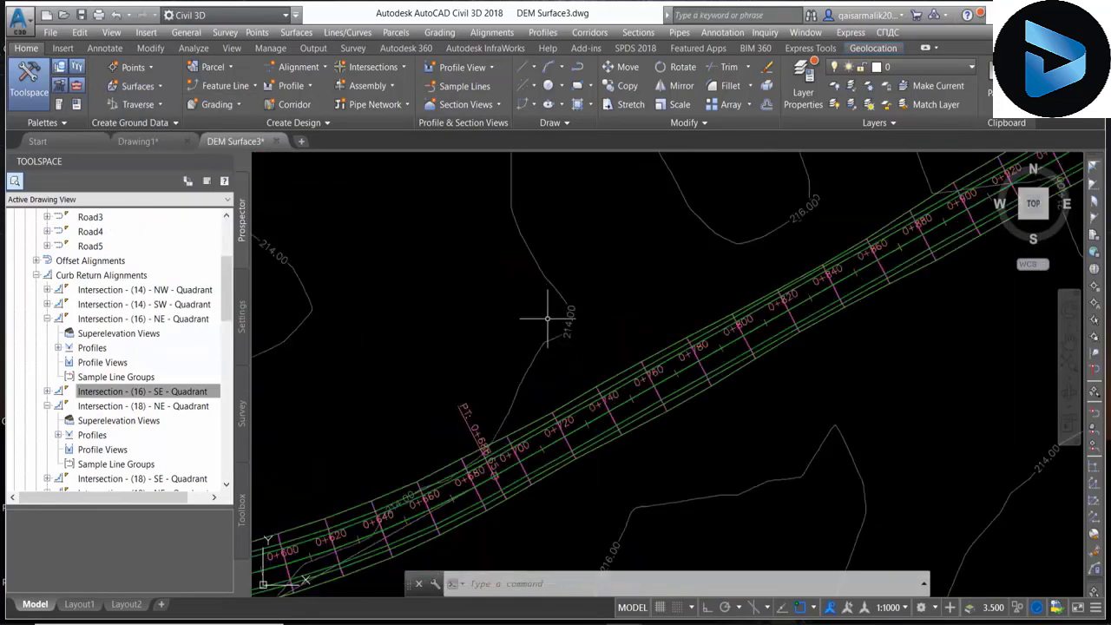
{"action": "scroll", "coordinate": [550, 313], "scroll_direction": "down", "scroll_amount": 6}
{"action": "scroll", "coordinate": [607, 347], "scroll_direction": "up", "scroll_amount": 1}
{"action": "middle_click_drag", "start_coordinate": [448, 377], "coordinate": [523, 364]}
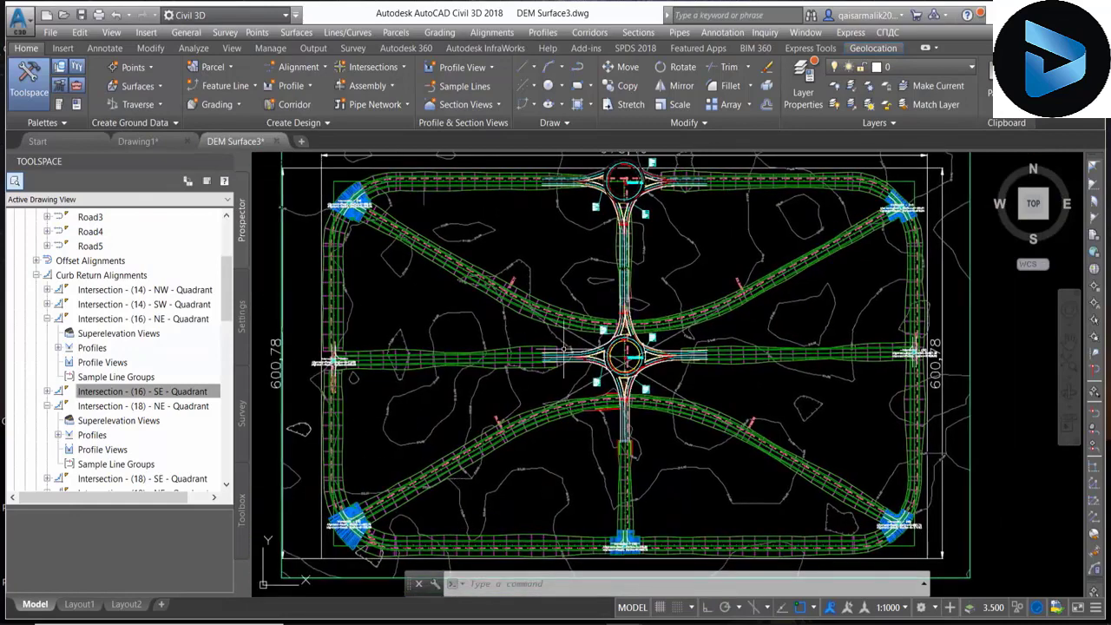
{"action": "scroll", "coordinate": [563, 349], "scroll_direction": "down", "scroll_amount": 2}
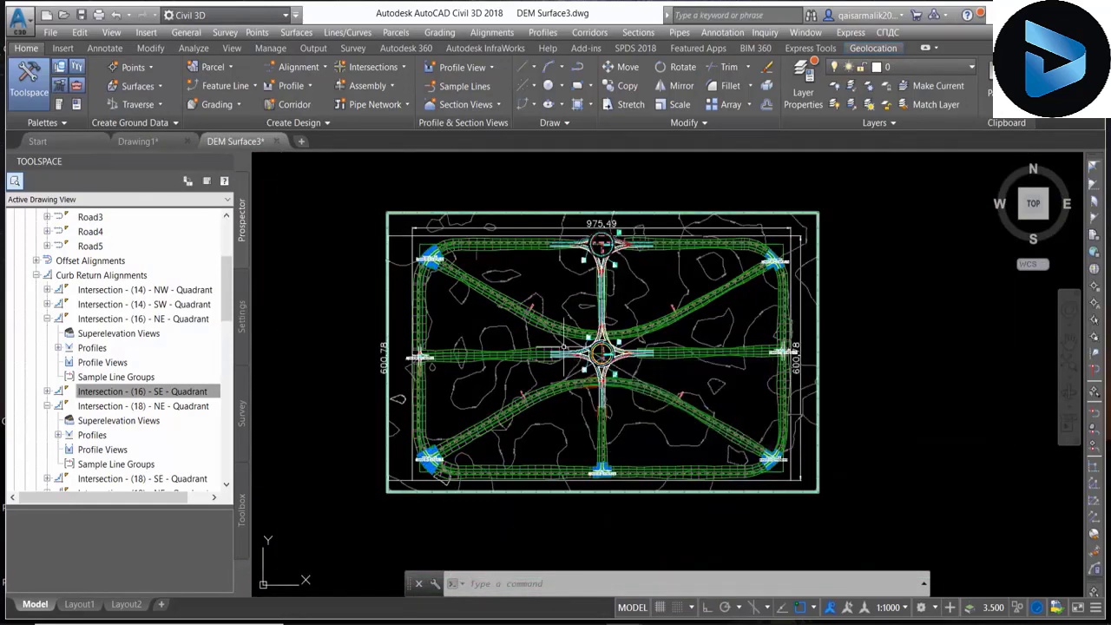
{"action": "middle_click_drag", "start_coordinate": [645, 280], "coordinate": [614, 288]}
{"action": "scroll", "coordinate": [615, 289], "scroll_direction": "up", "scroll_amount": 2}
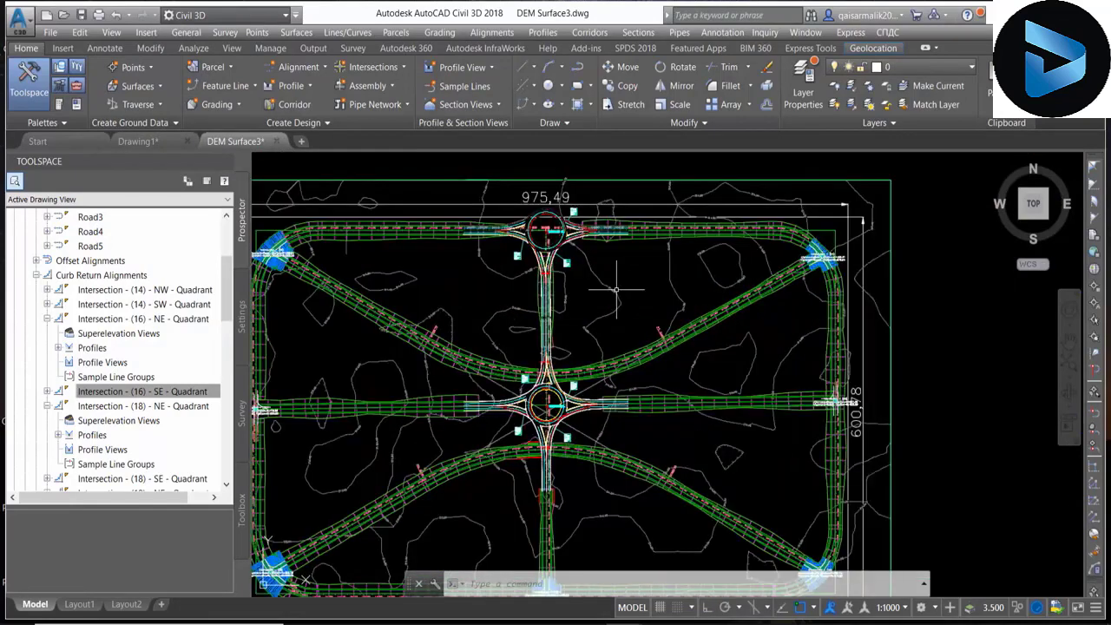